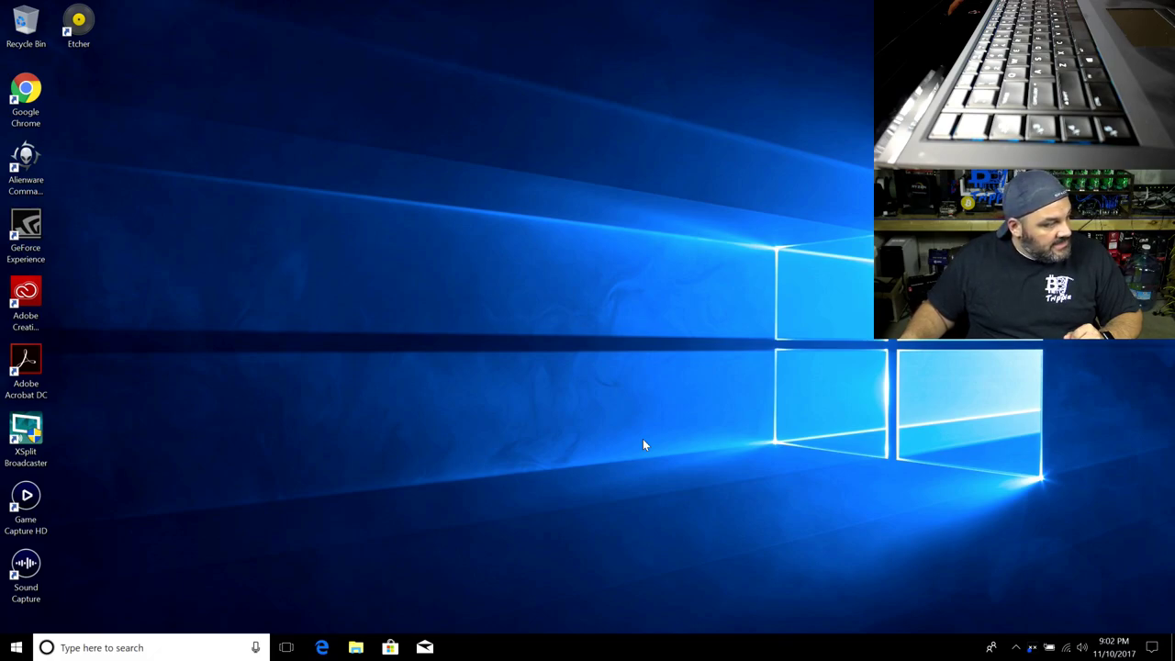
double_click(25, 92)
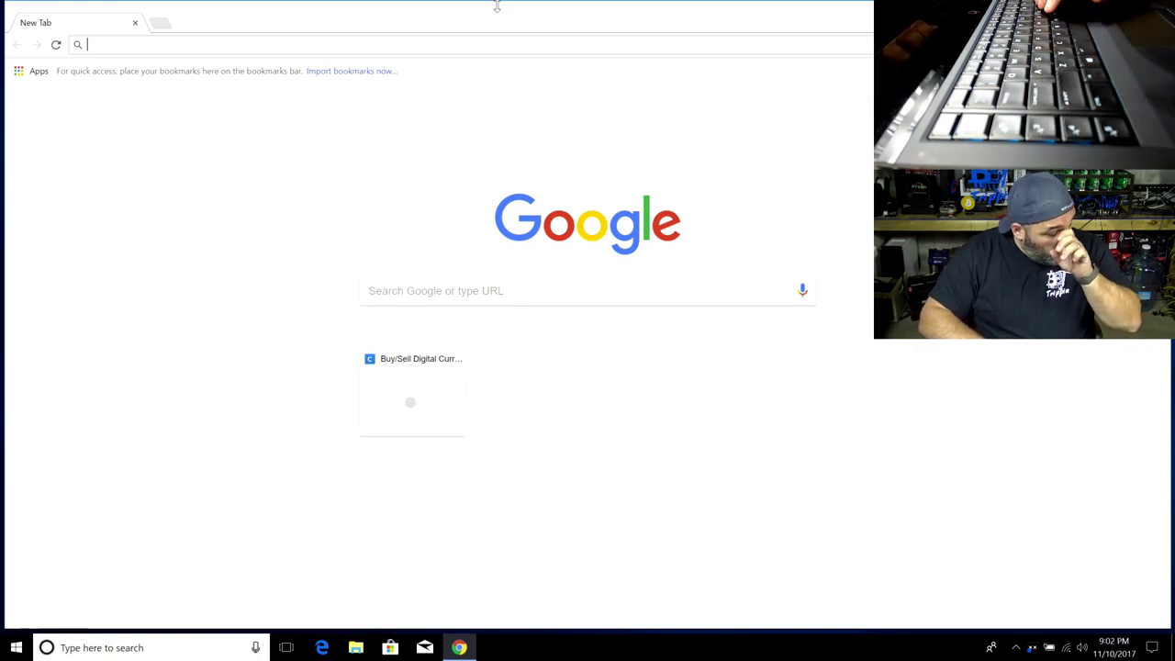
text(www.bitsbetrippin.com)
key(Return)
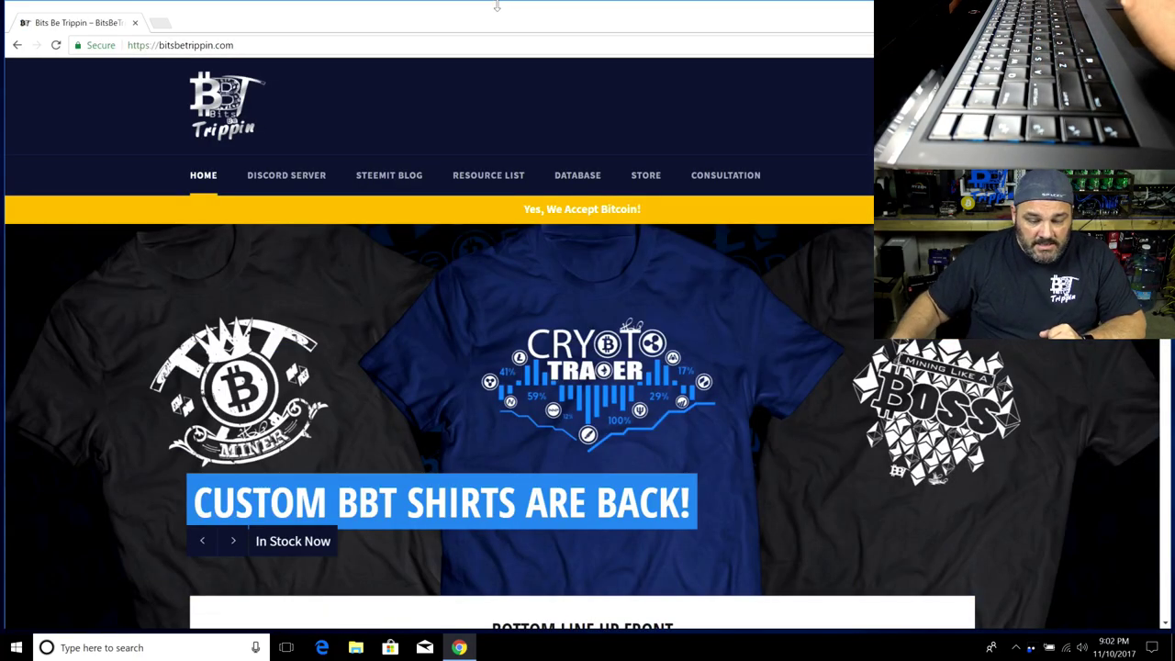
Look over the home page's banners and the news posts under Bottom Line Up Front
scroll(550, 136, down, 5)
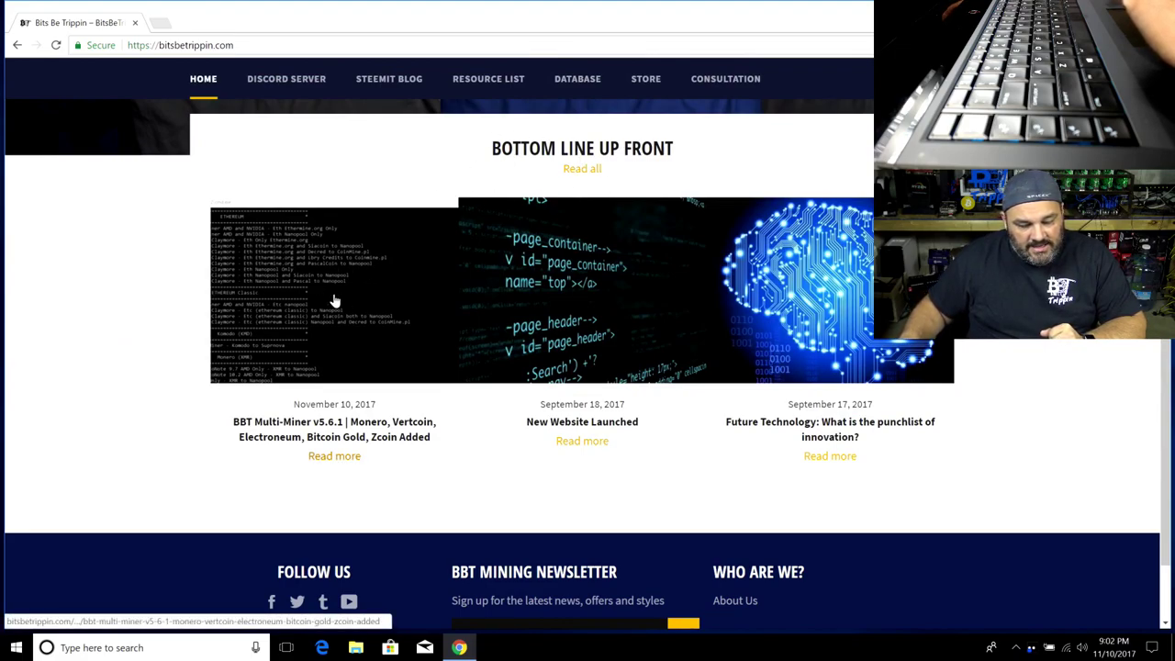
scroll(329, 394, up, 3)
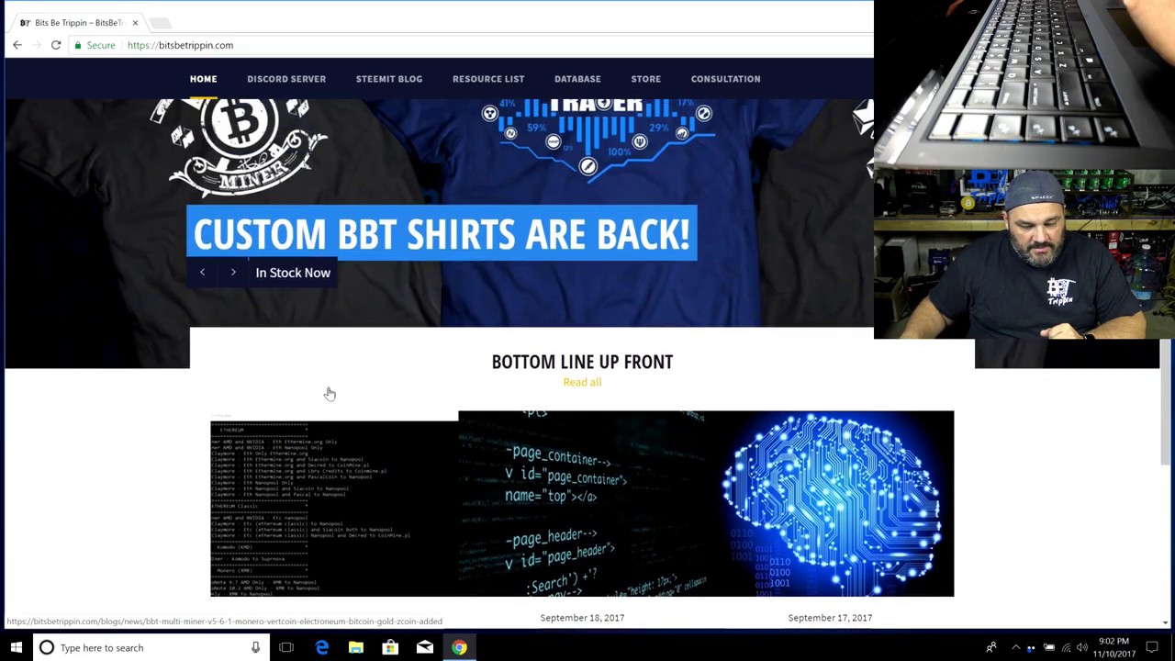
scroll(335, 390, up, 2)
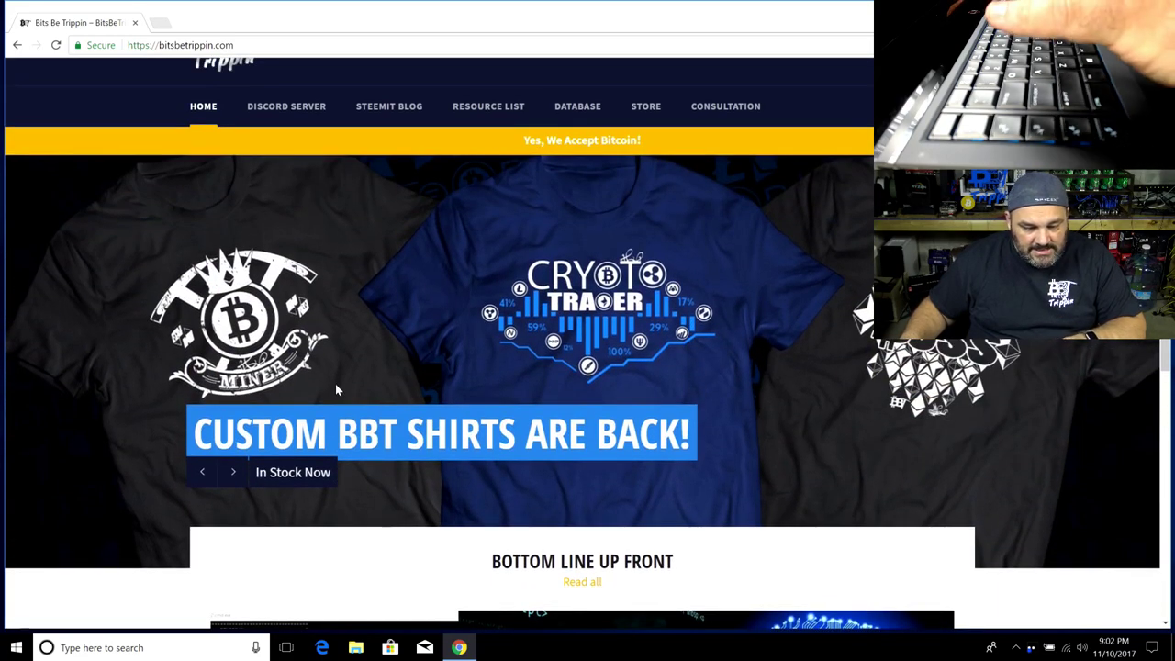
scroll(336, 382, up, 1)
scroll(341, 400, down, 5)
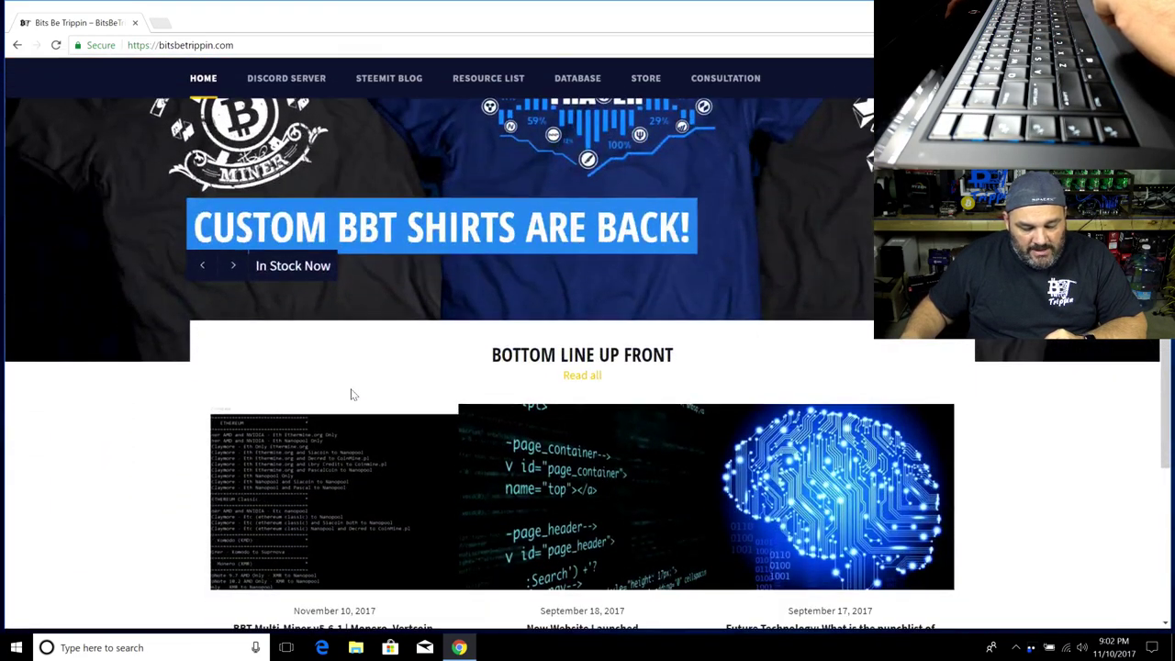
scroll(336, 510, down, 2)
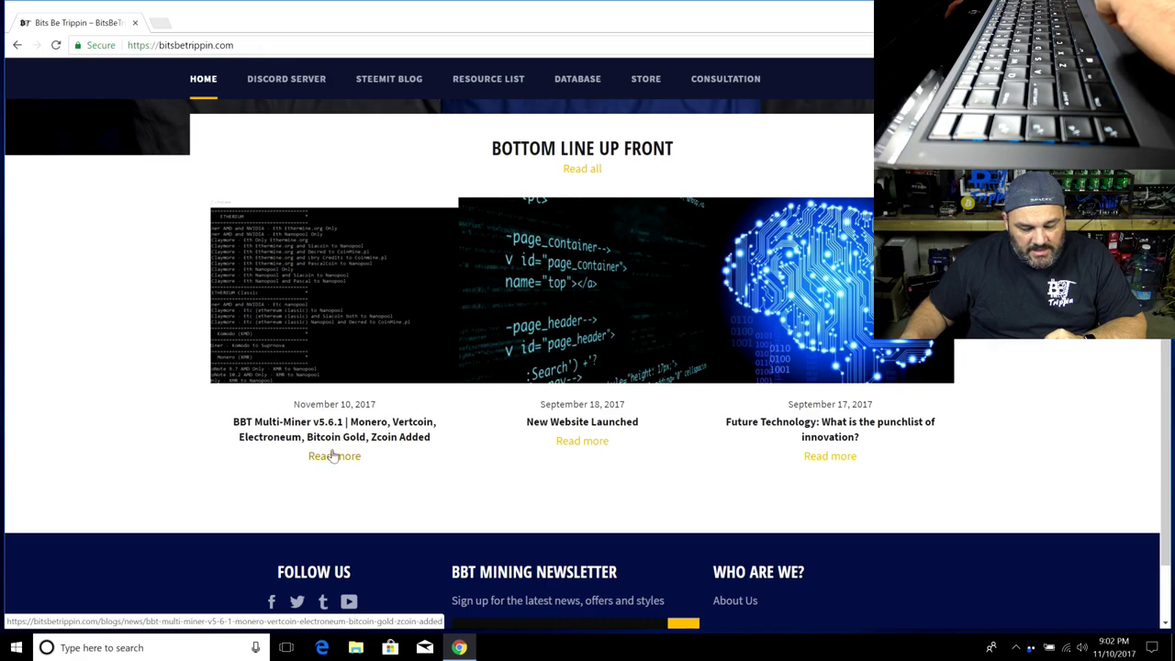
scroll(333, 456, up, 4)
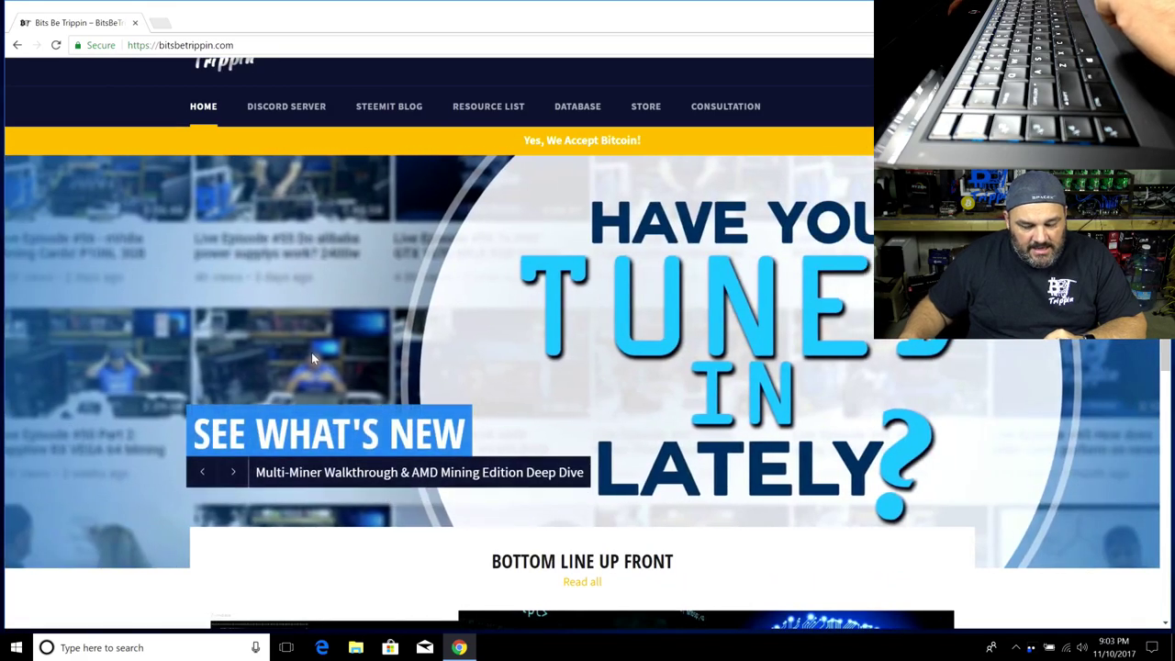
scroll(418, 498, down, 3)
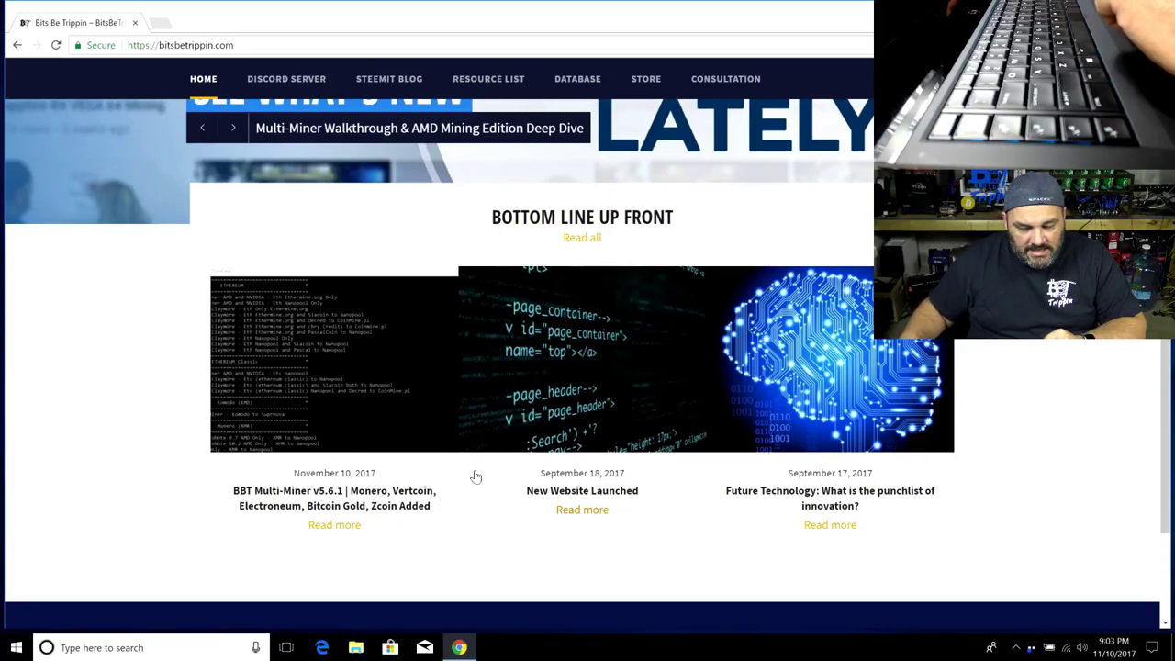
scroll(449, 483, up, 4)
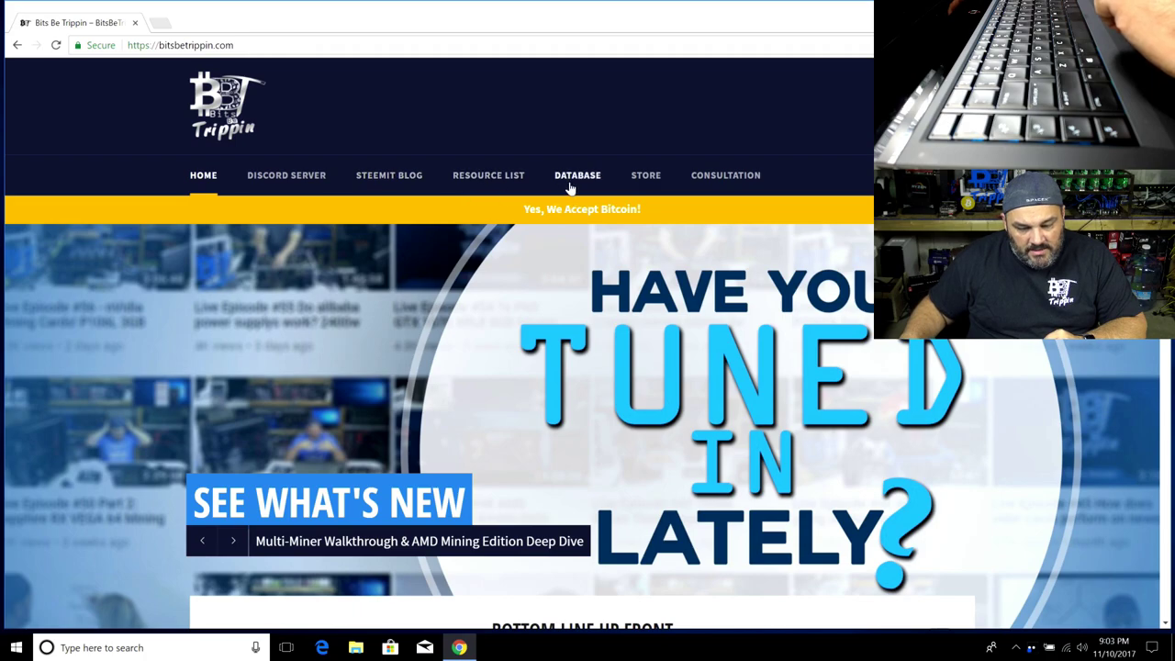
Open the site's Resource List and highlight the BBT Multi-Miner v5.6.1 entry under Miners
click(516, 185)
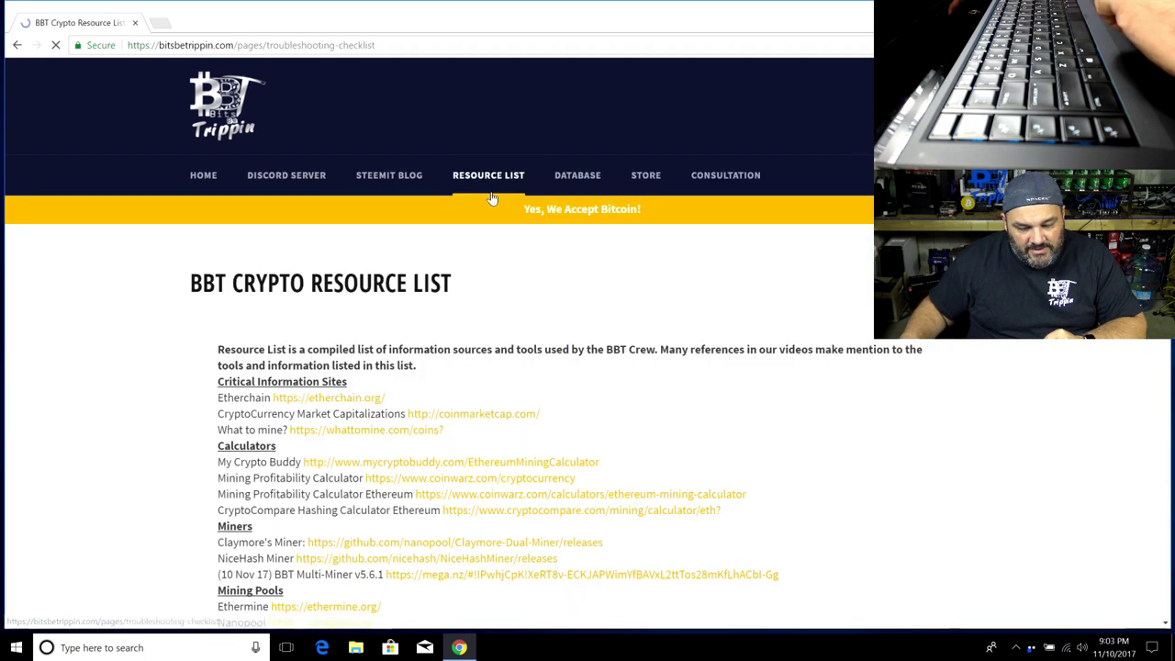
scroll(413, 288, down, 3)
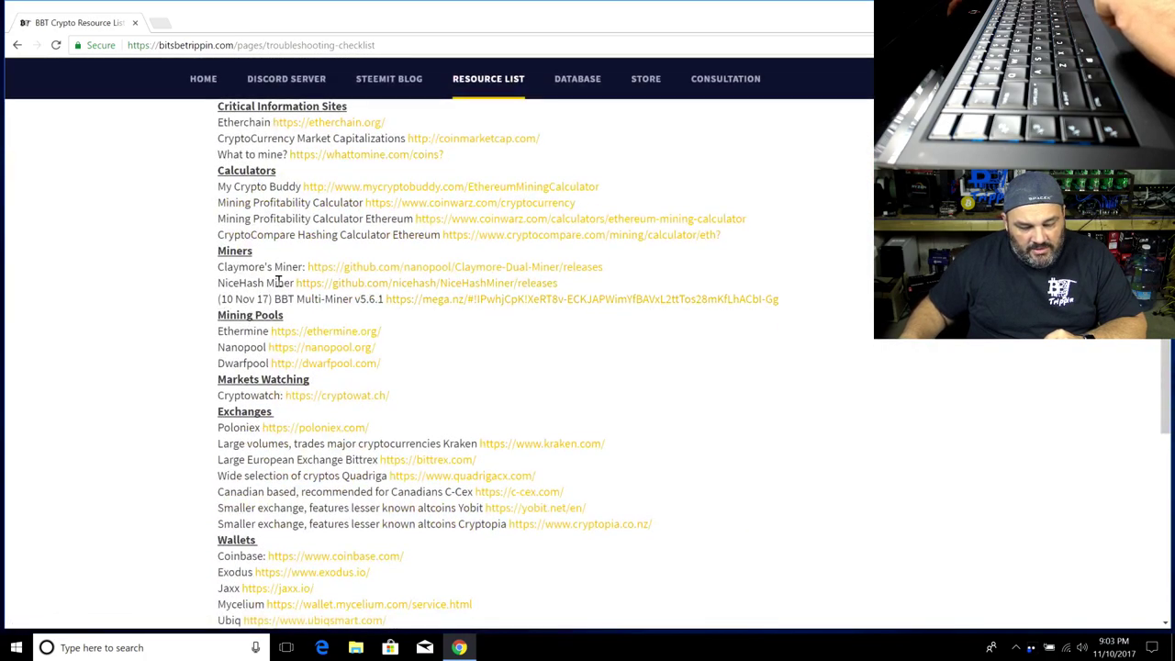
drag(218, 299, 386, 300)
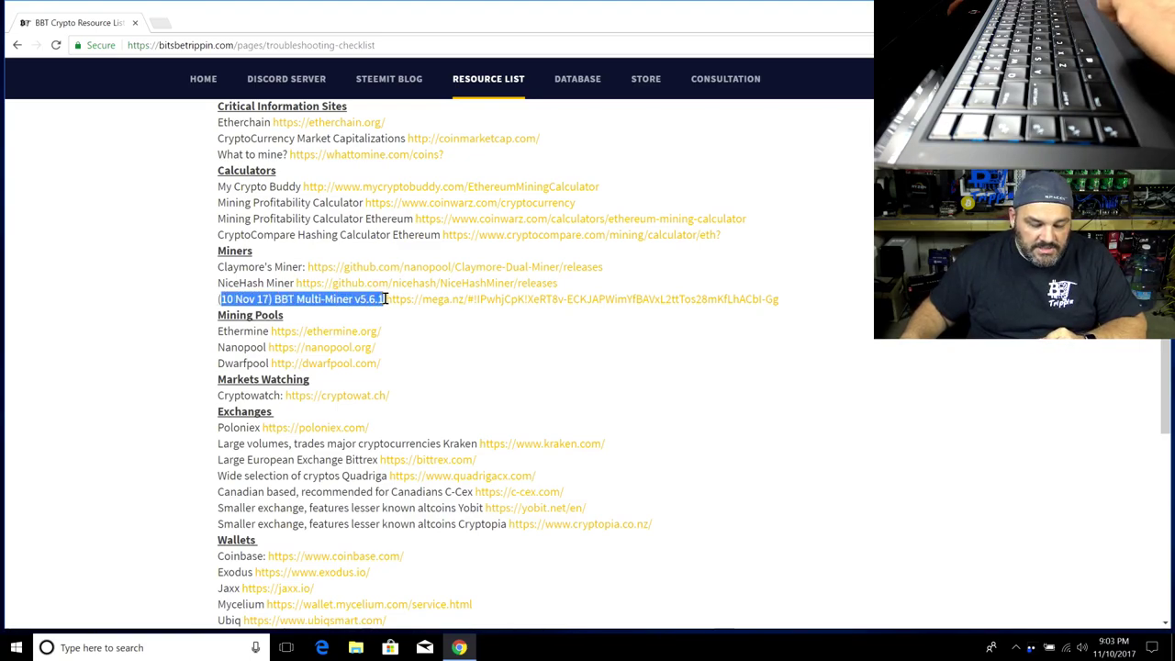
scroll(276, 275, up, 3)
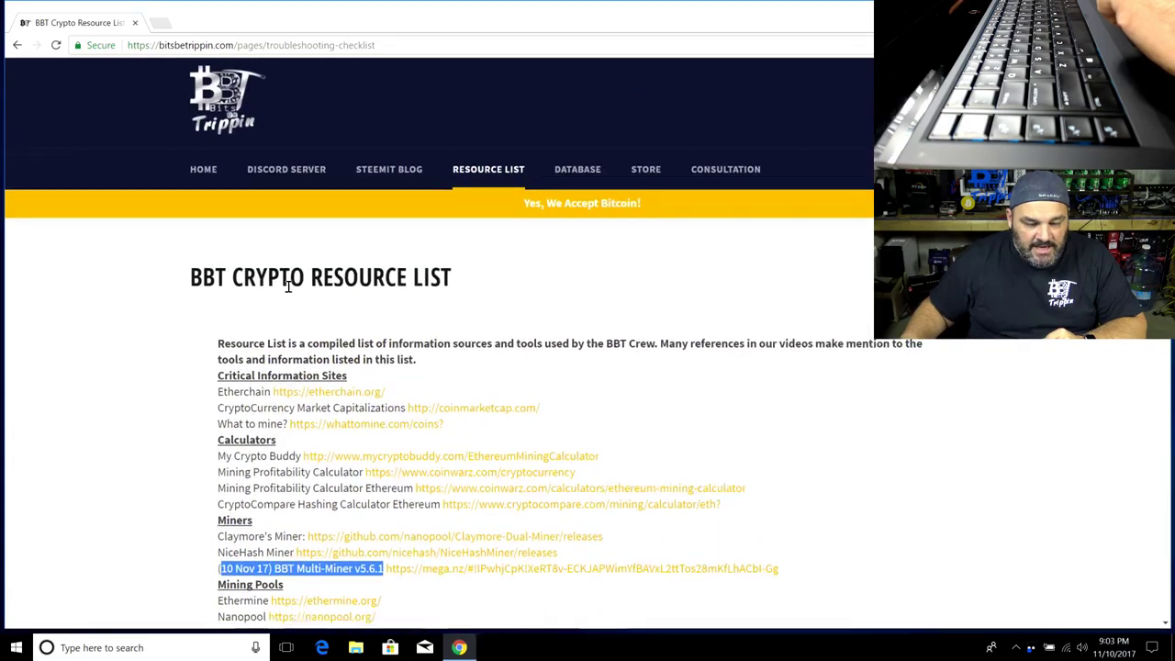
Return to the site's home page and open the BBT Multi-Miner v5.6.1 news post
click(204, 175)
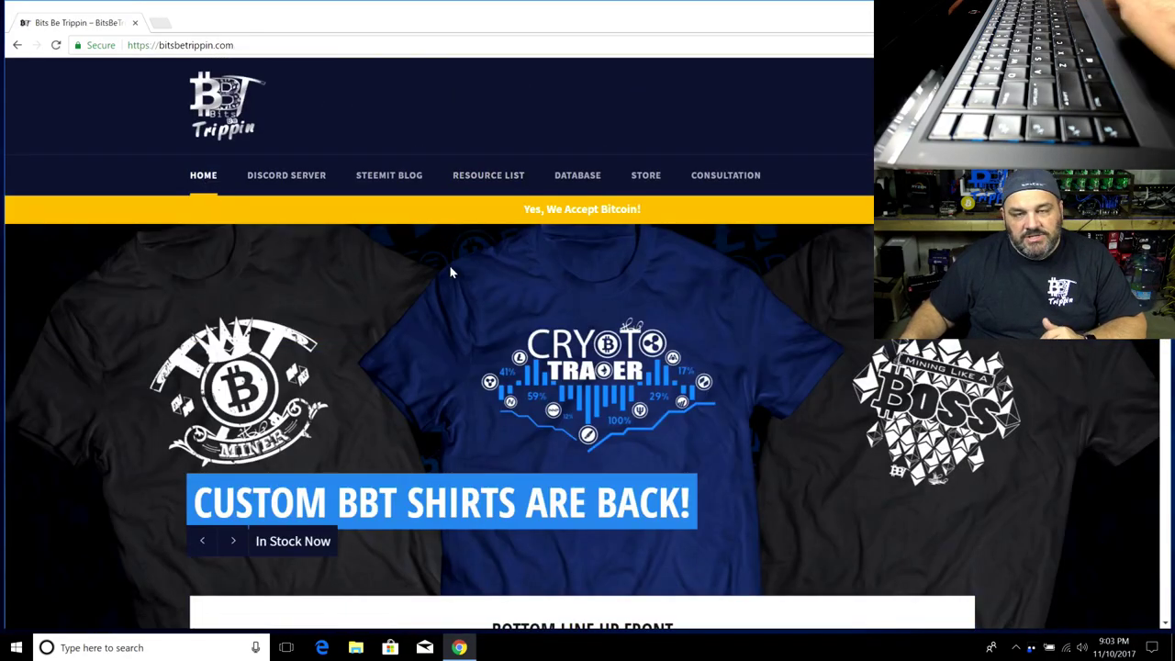
scroll(445, 275, down, 5)
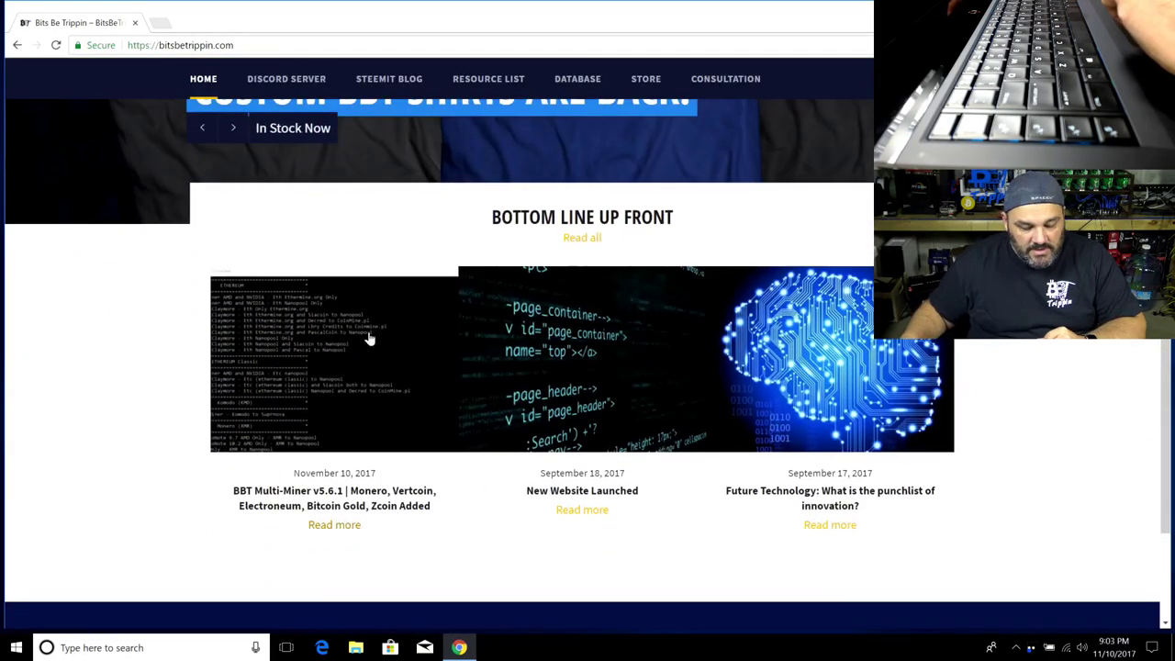
click(337, 352)
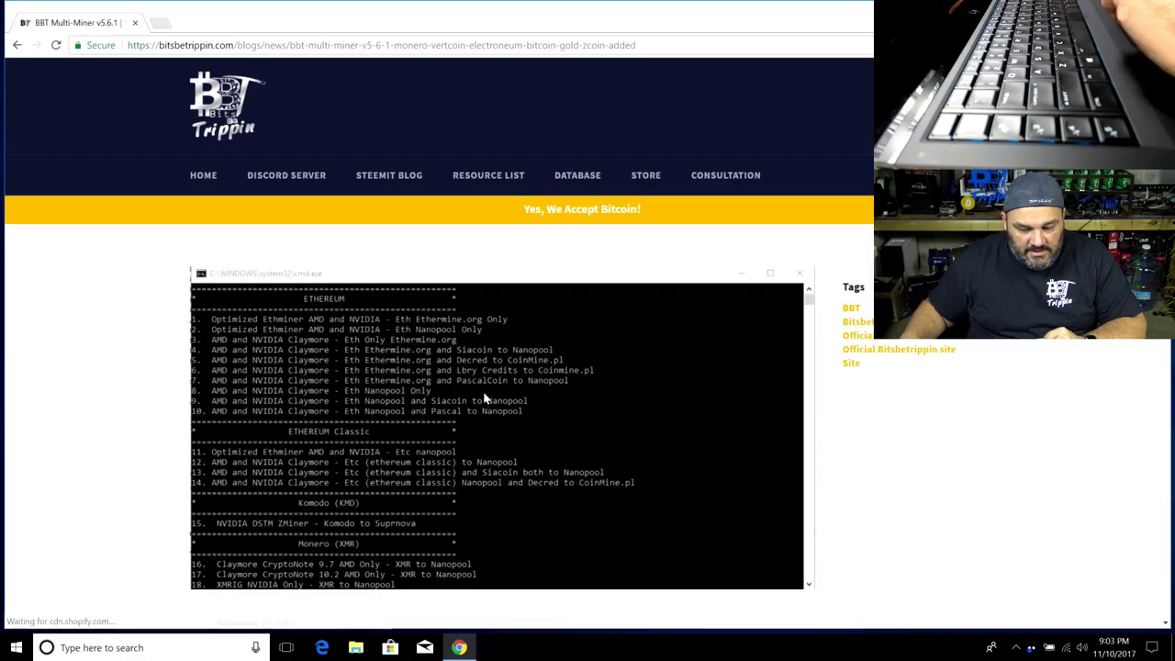
Open the Steemit article linked below the menu screenshot in the Multi-Miner post
scroll(482, 392, down, 3)
scroll(482, 392, down, 2)
click(484, 336)
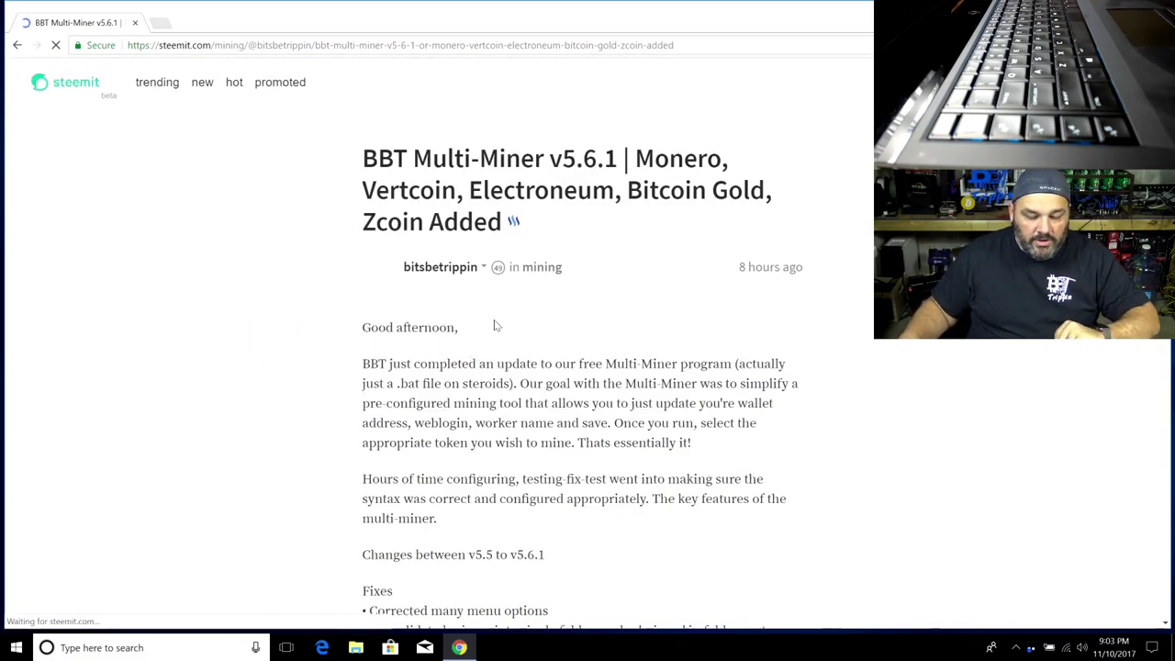
Review the article's changes between v5.5 and v5.6.1, highlighting the lists of fixed, removed and added items
scroll(493, 330, down, 4)
scroll(488, 338, down, 3)
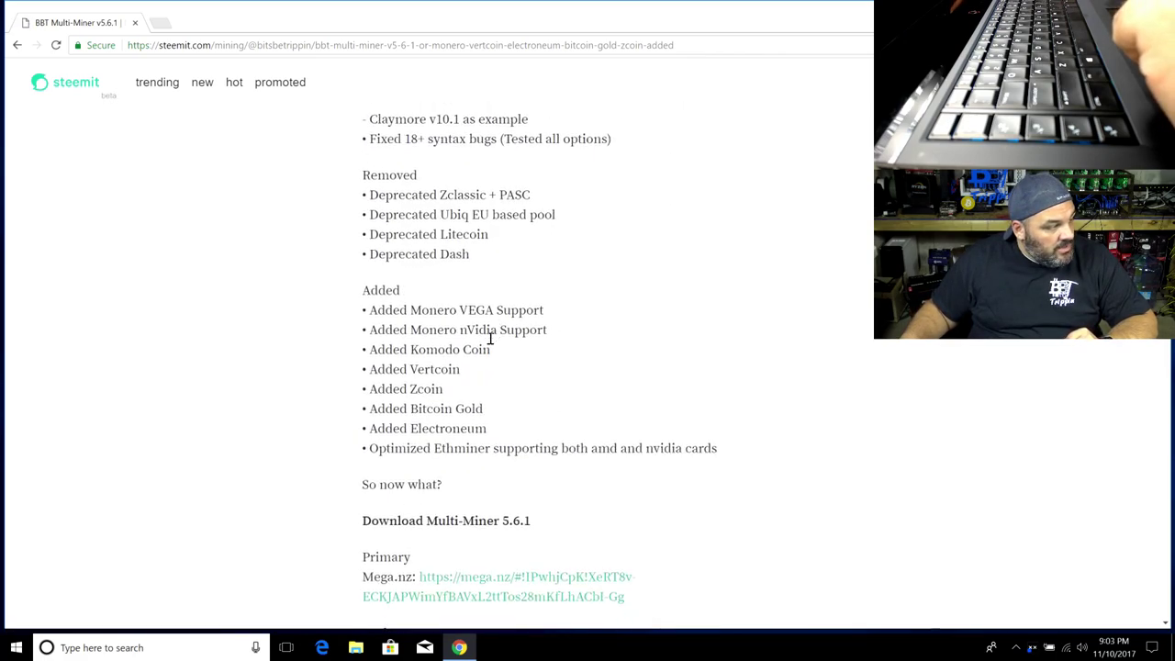
scroll(477, 331, up, 7)
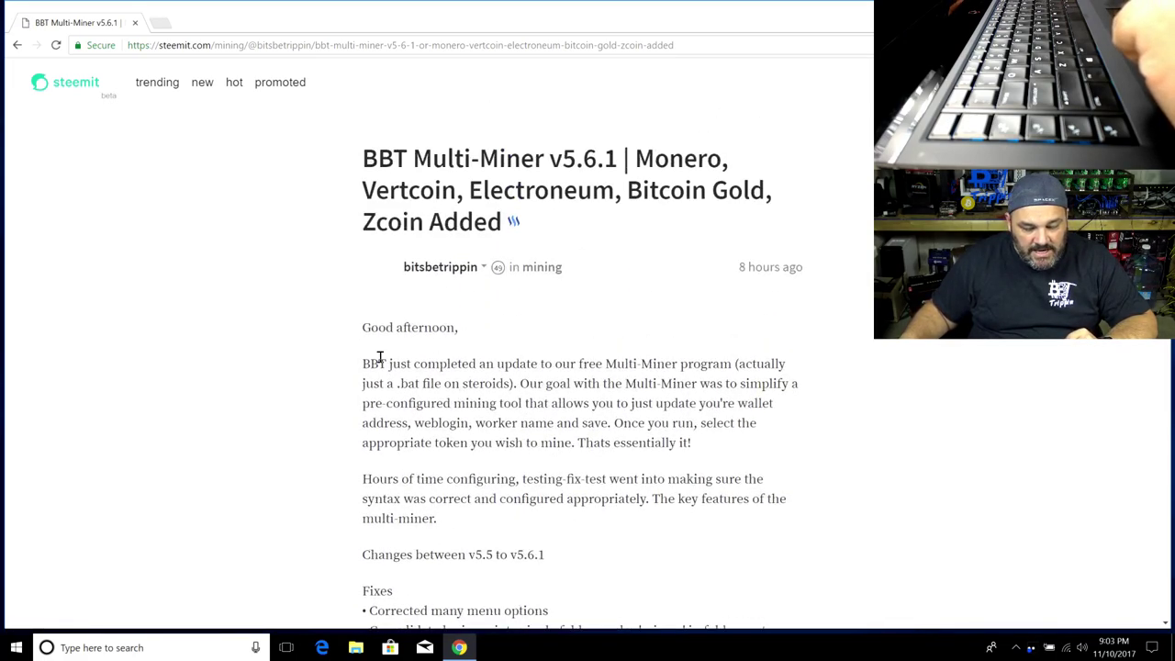
scroll(461, 398, down, 4)
drag(362, 187, 566, 583)
scroll(512, 456, down, 3)
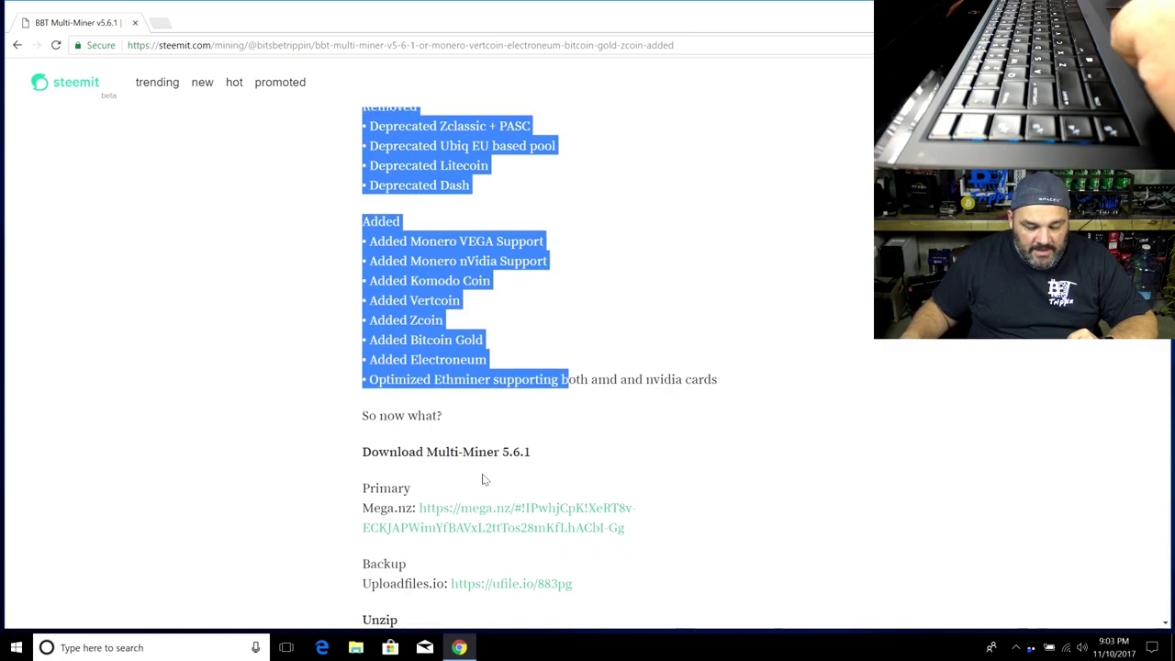
Download bbt-multiminer-v5.6.1.zip from the article's primary Mega.nz link, blocking the site's request to store files on the device
scroll(468, 464, down, 1)
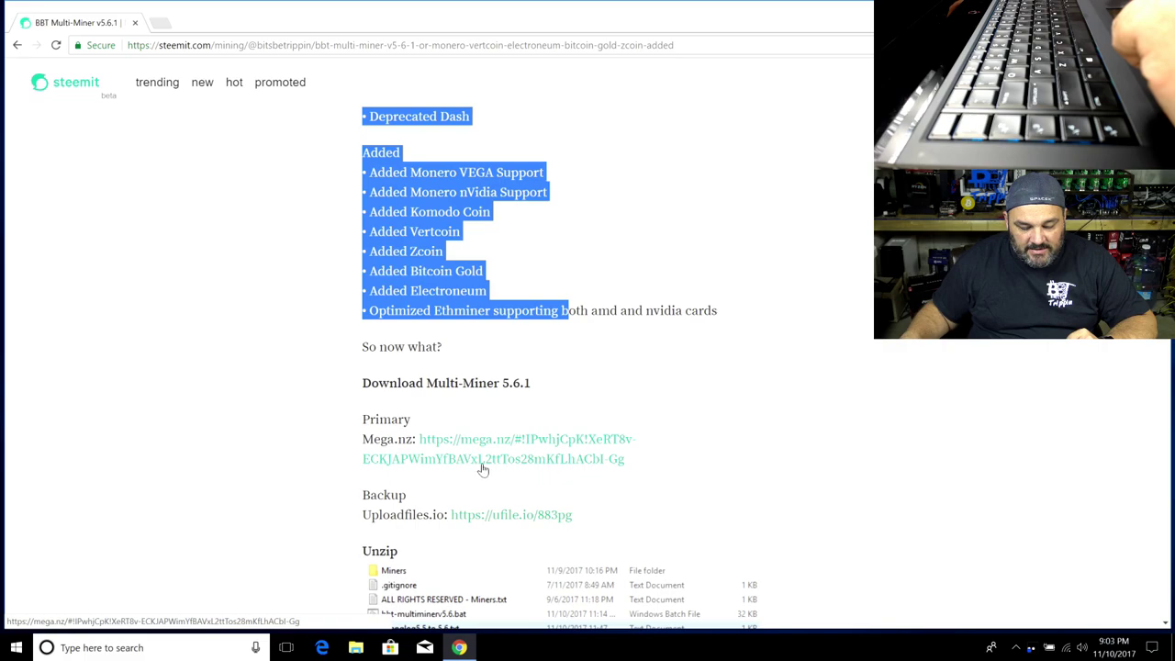
click(542, 457)
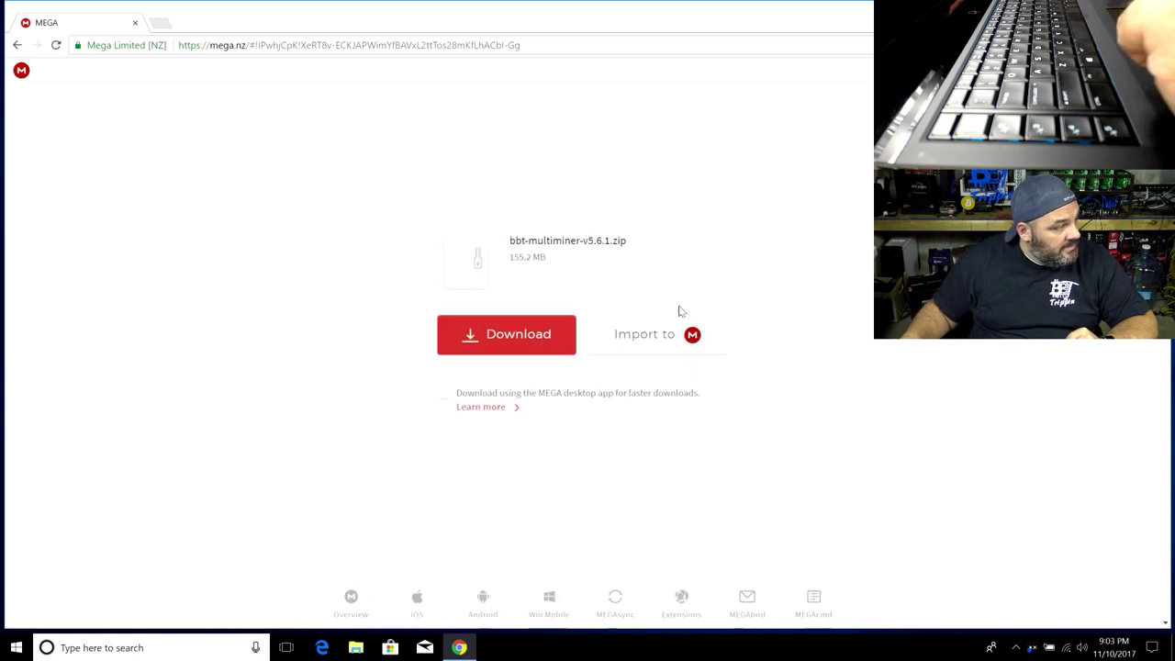
click(524, 342)
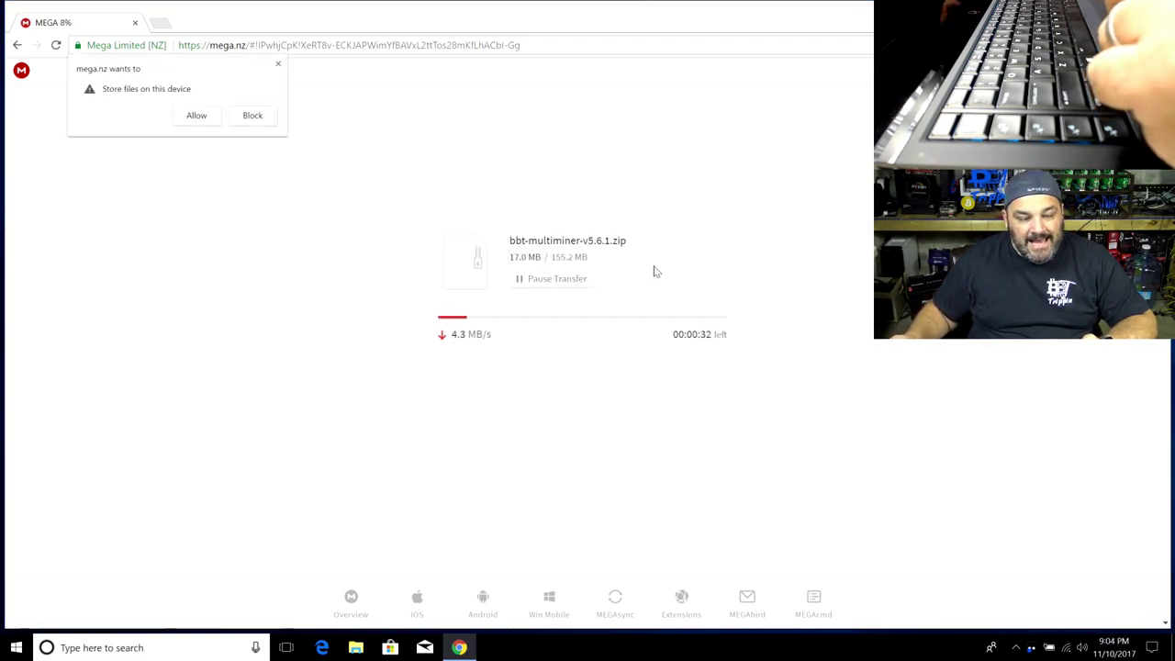
click(255, 117)
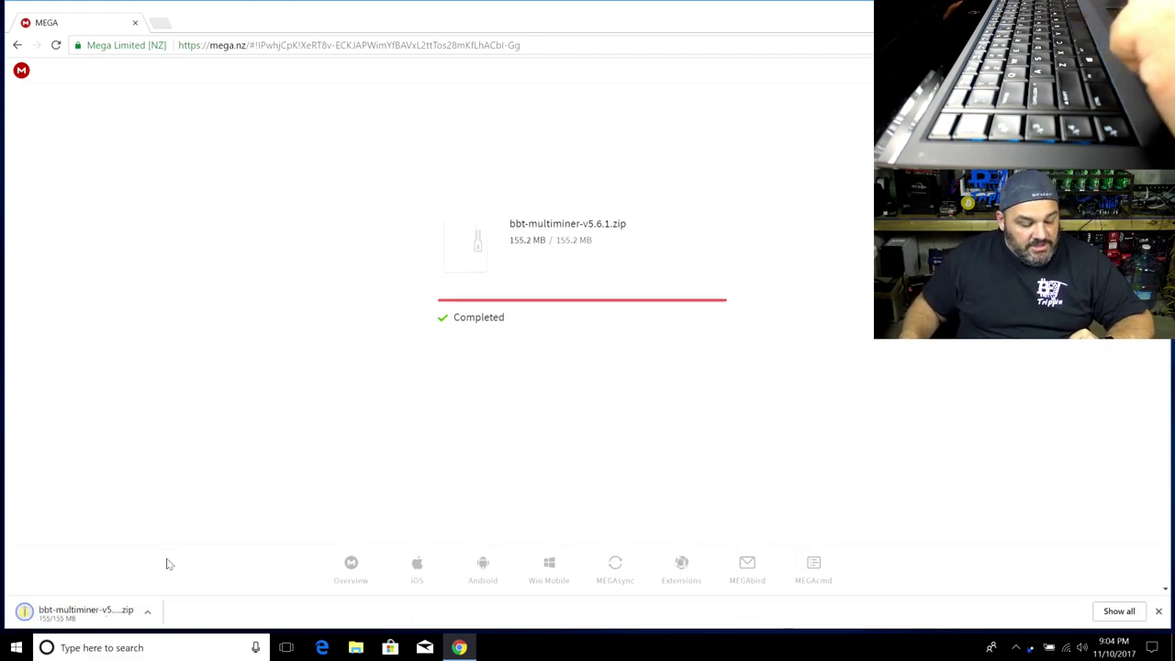
Show the downloaded bbt-multiminer-v5.6.1 zip in its folder and extract all its files to the suggested Downloads subfolder
right_click(112, 614)
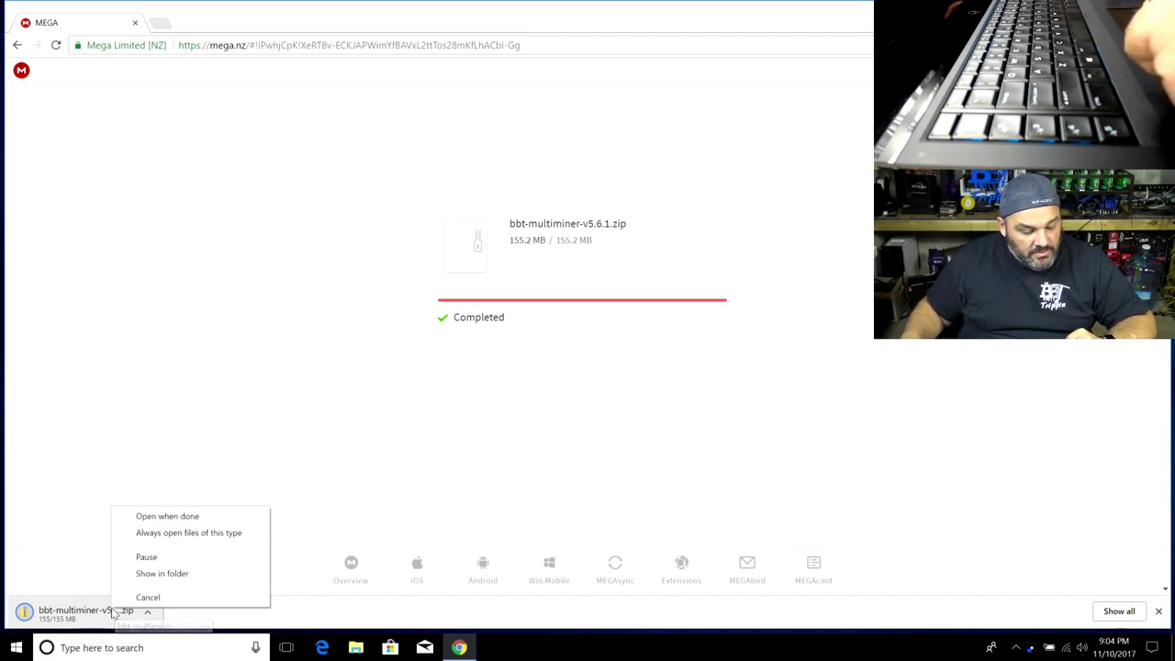
click(160, 575)
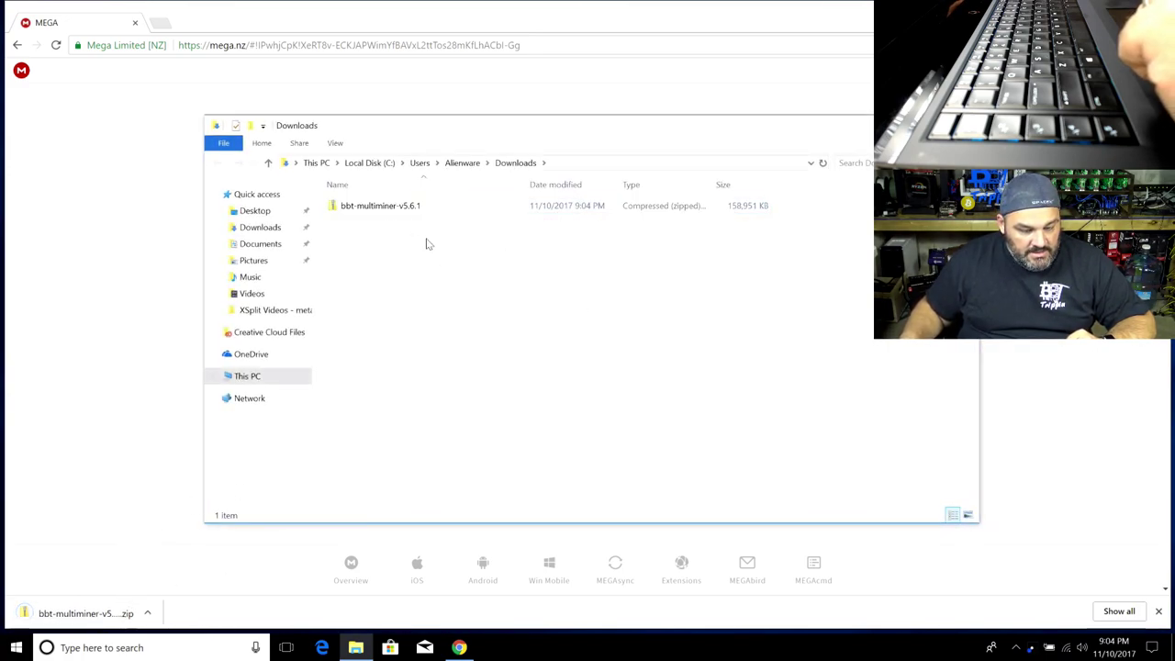
click(386, 208)
right_click(387, 209)
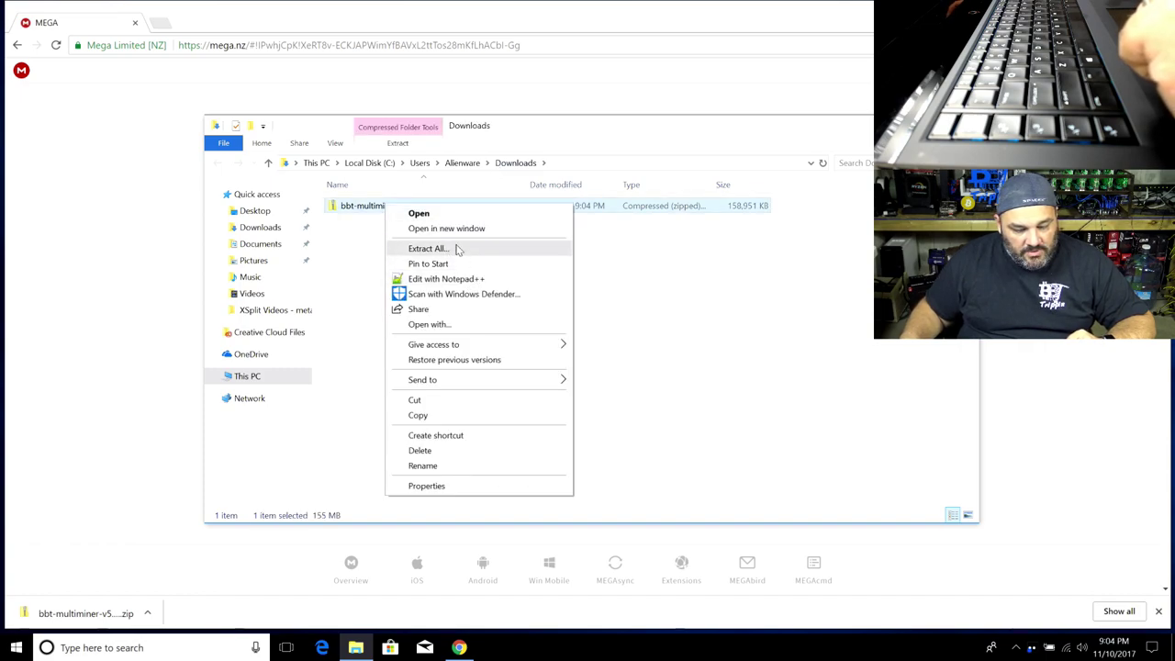
click(458, 250)
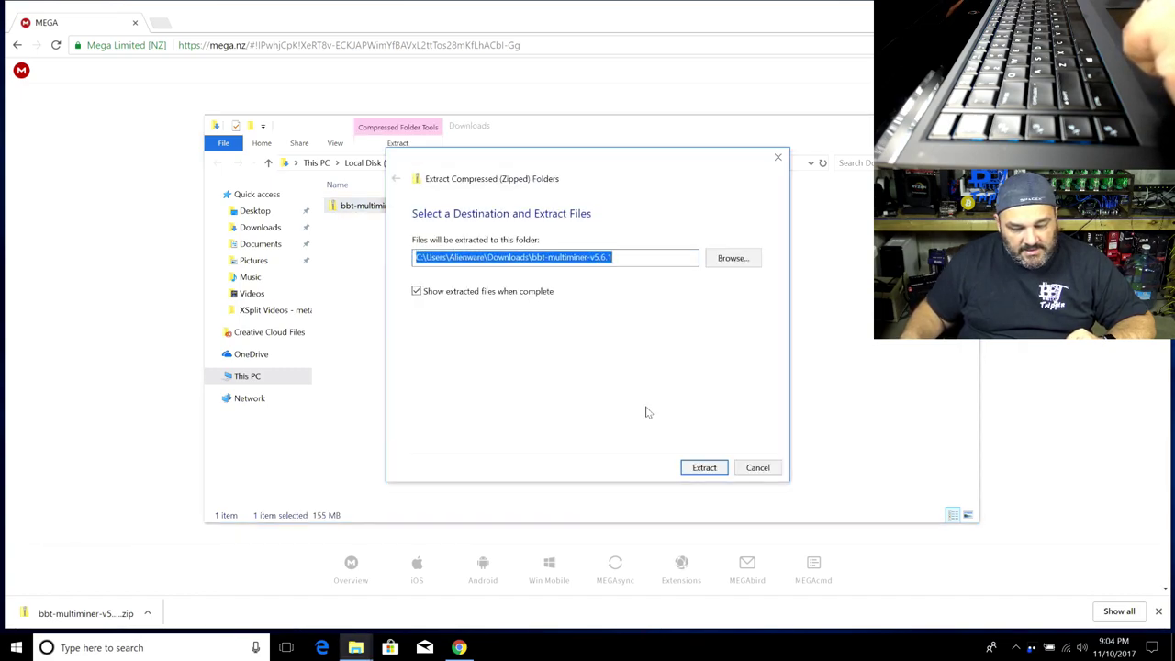
click(704, 469)
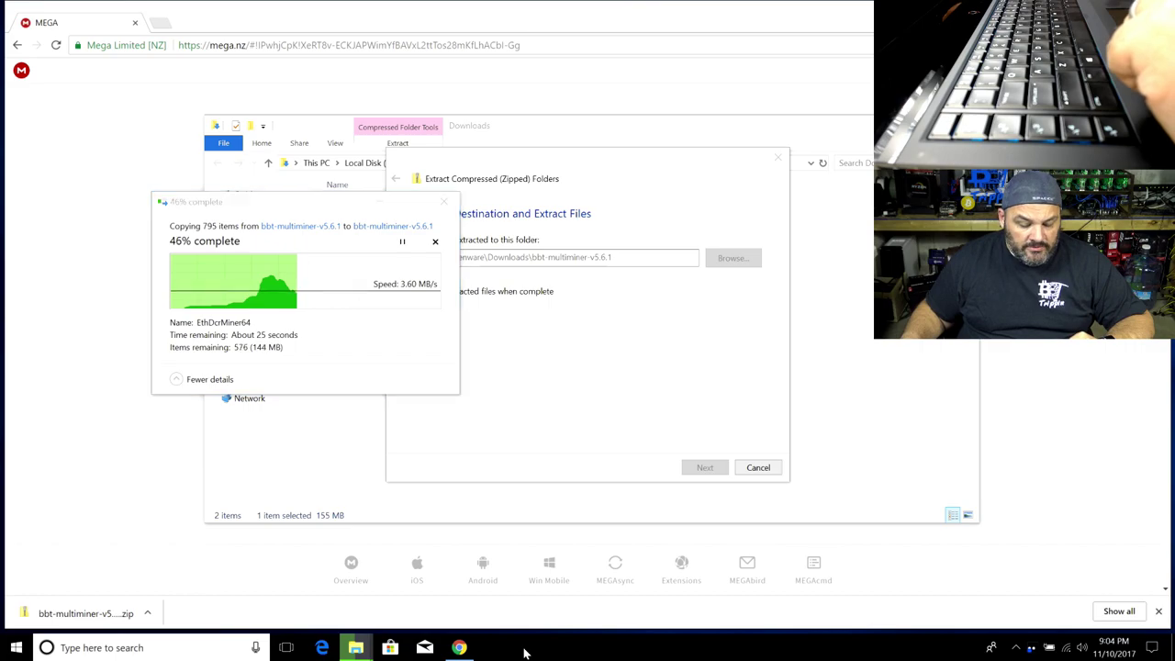
Check the computer's CPU and GPU models in Task Manager's performance view, then close Task Manager
right_click(525, 648)
click(562, 580)
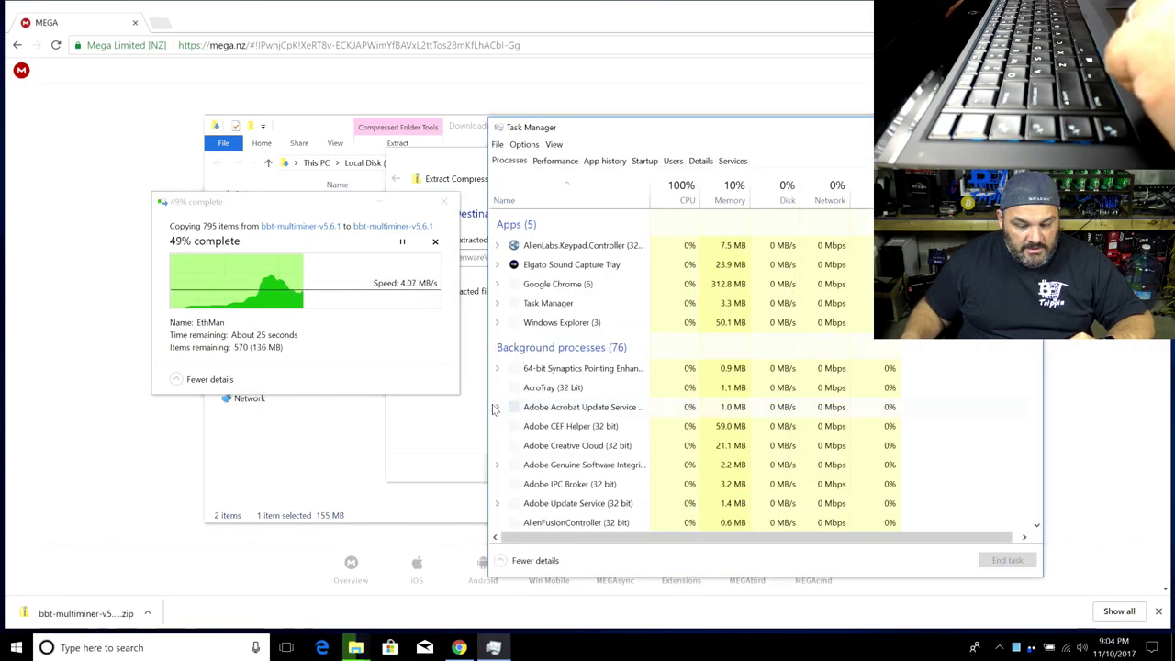
click(555, 162)
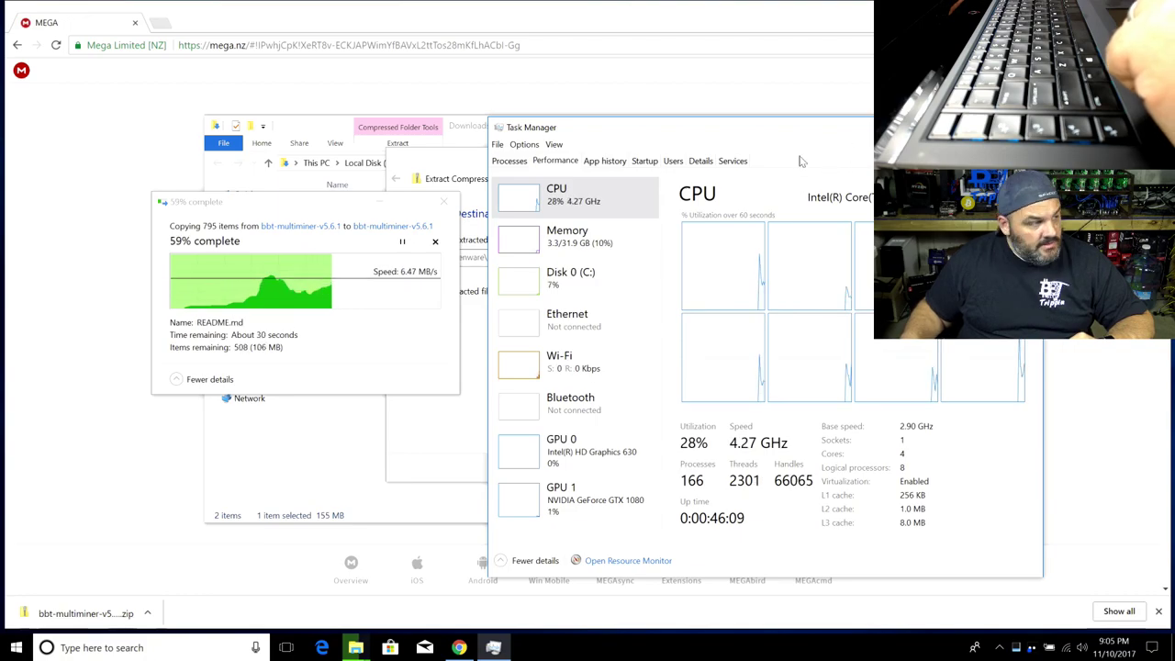
drag(809, 138, 408, 339)
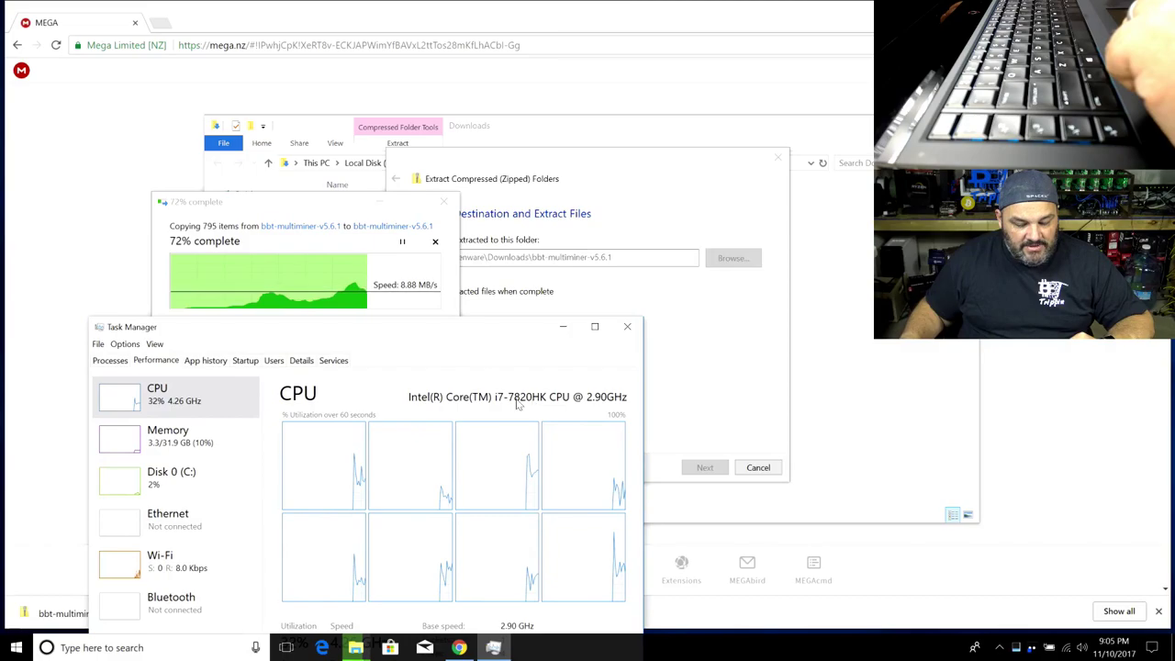
drag(514, 336, 708, 171)
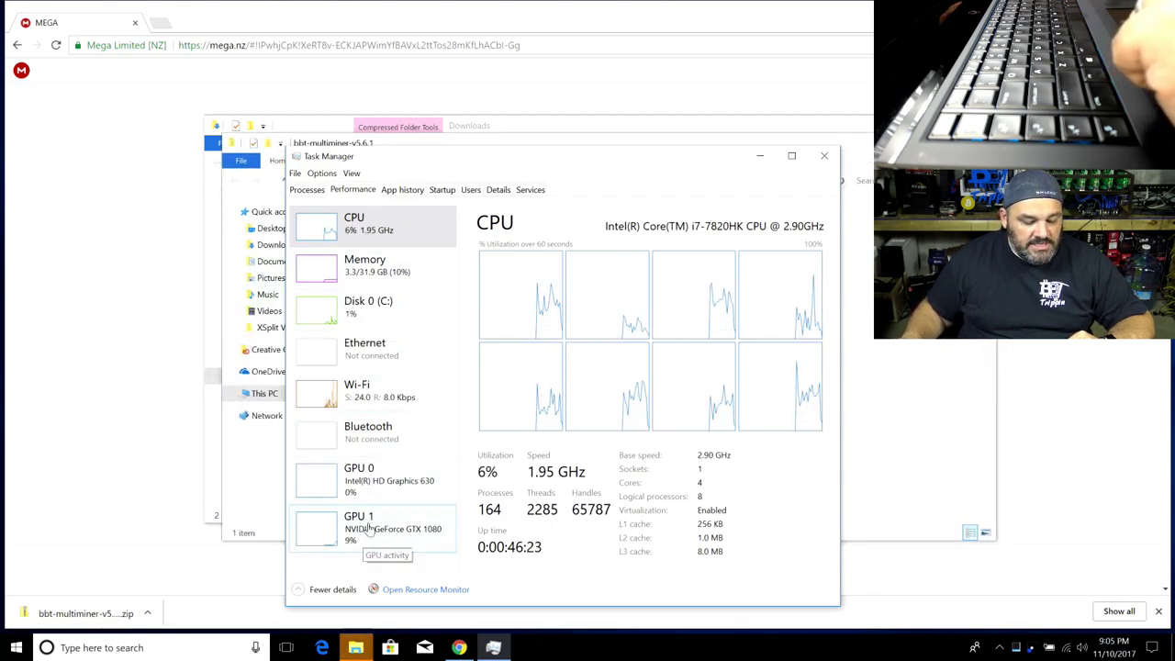
click(827, 158)
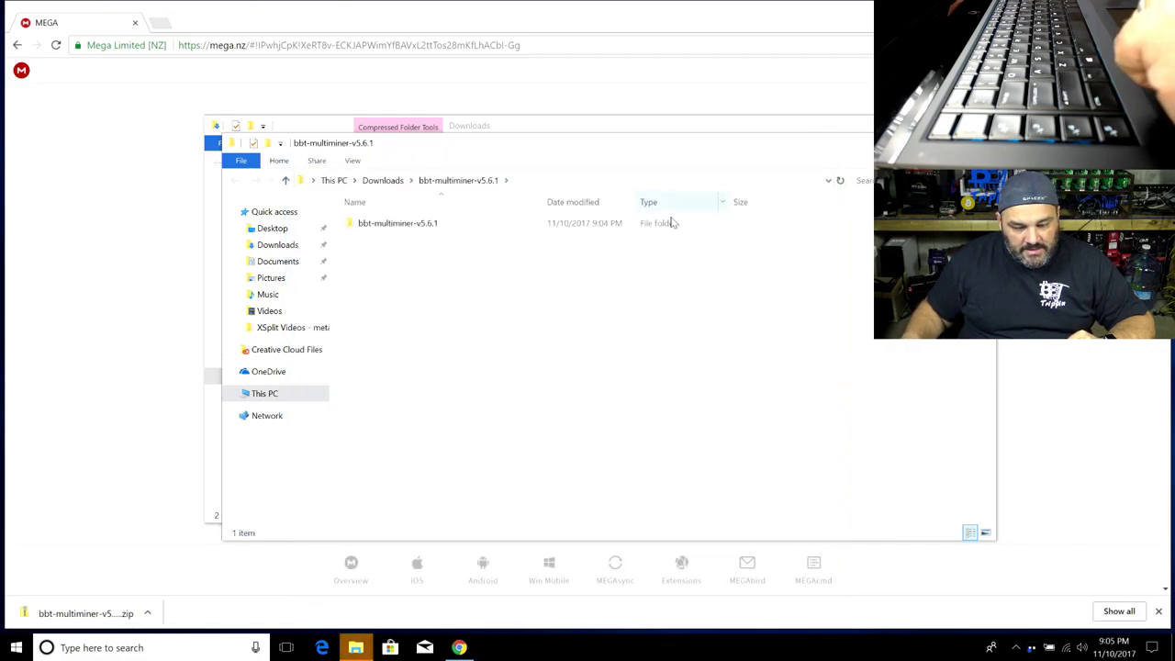
Open the Windows Defender threat alert, set the Trojan:Win32/CoinMiner.C!cl action to Remove, start the actions and close the Security Center
click(715, 130)
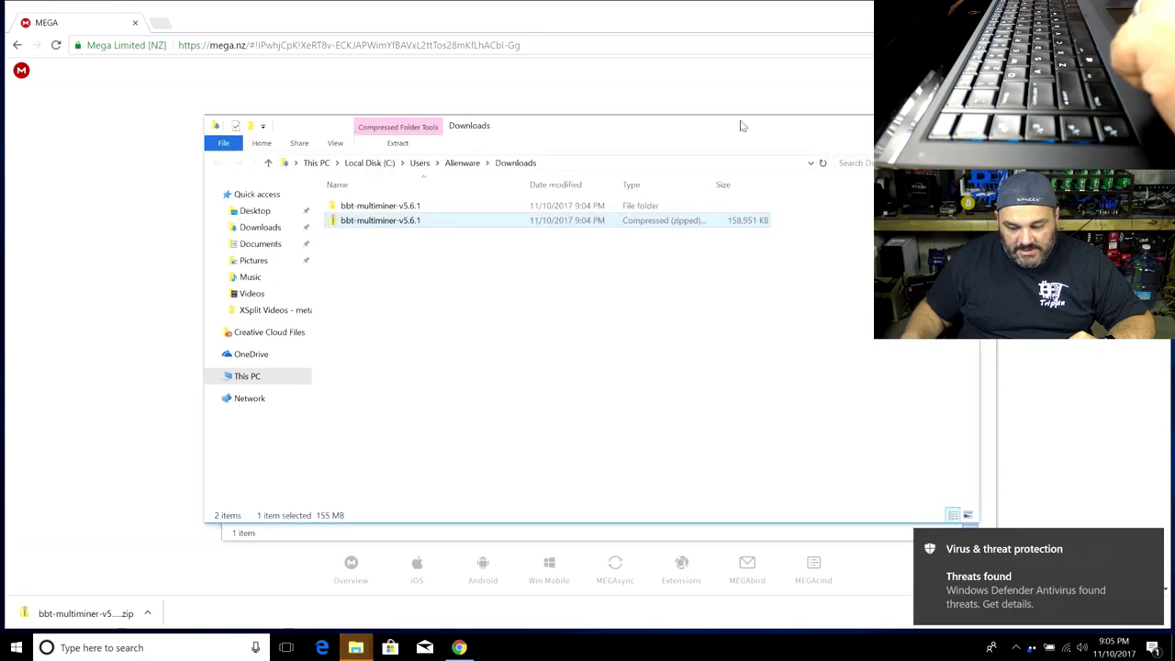
click(988, 575)
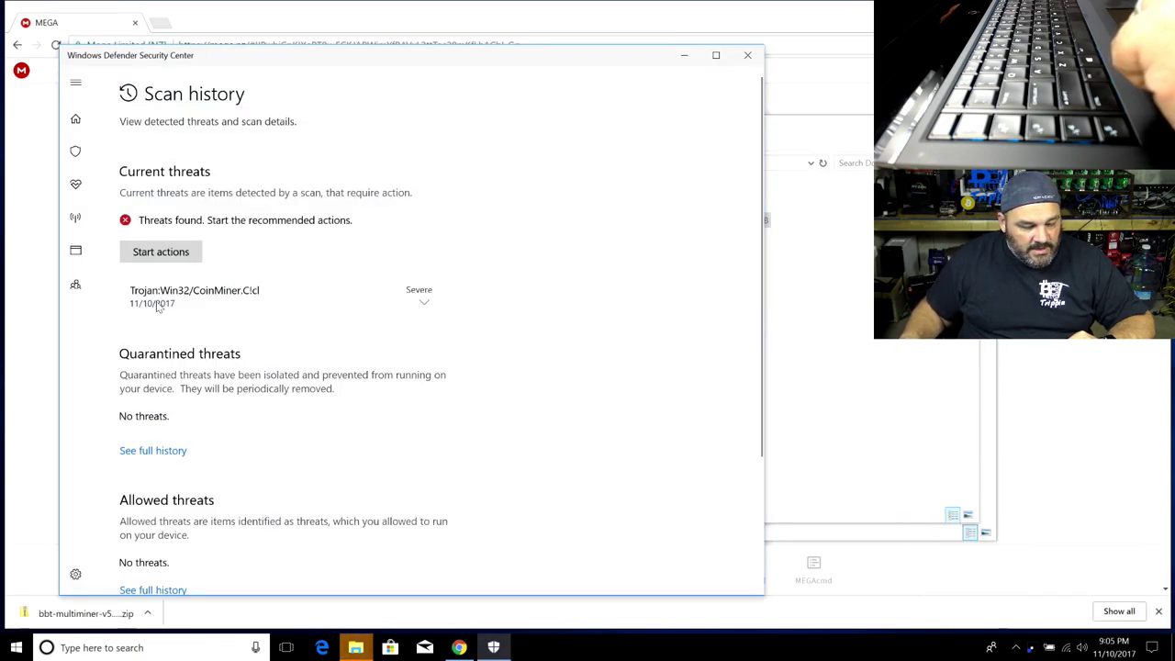
click(268, 310)
click(198, 401)
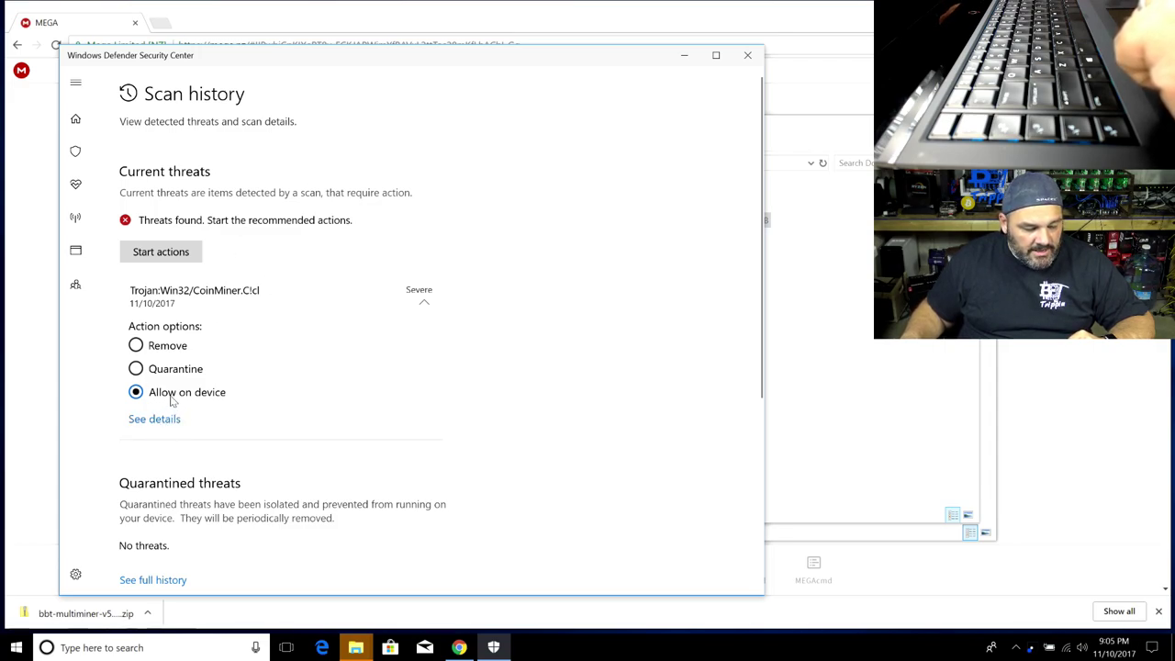
click(170, 353)
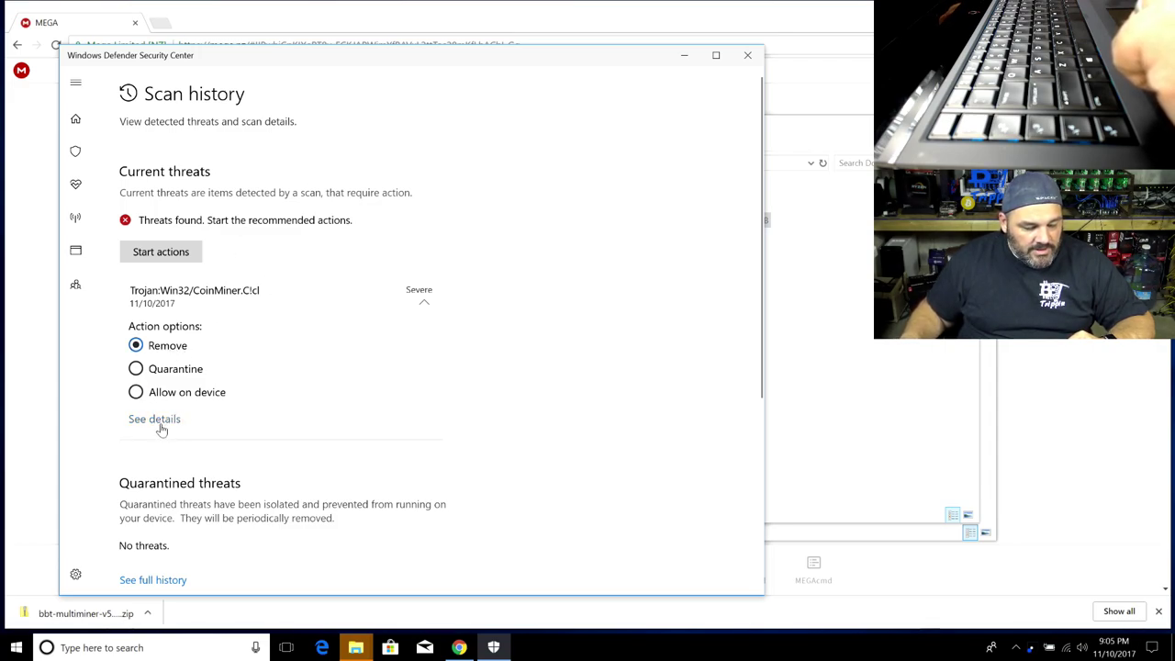
click(164, 251)
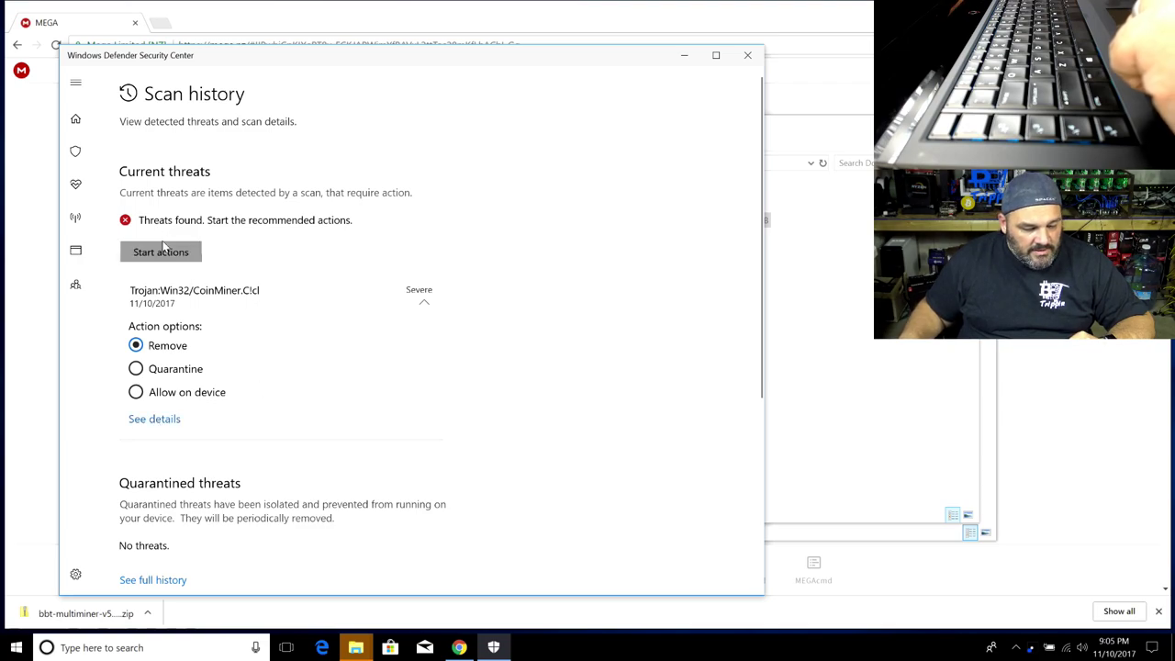
click(747, 55)
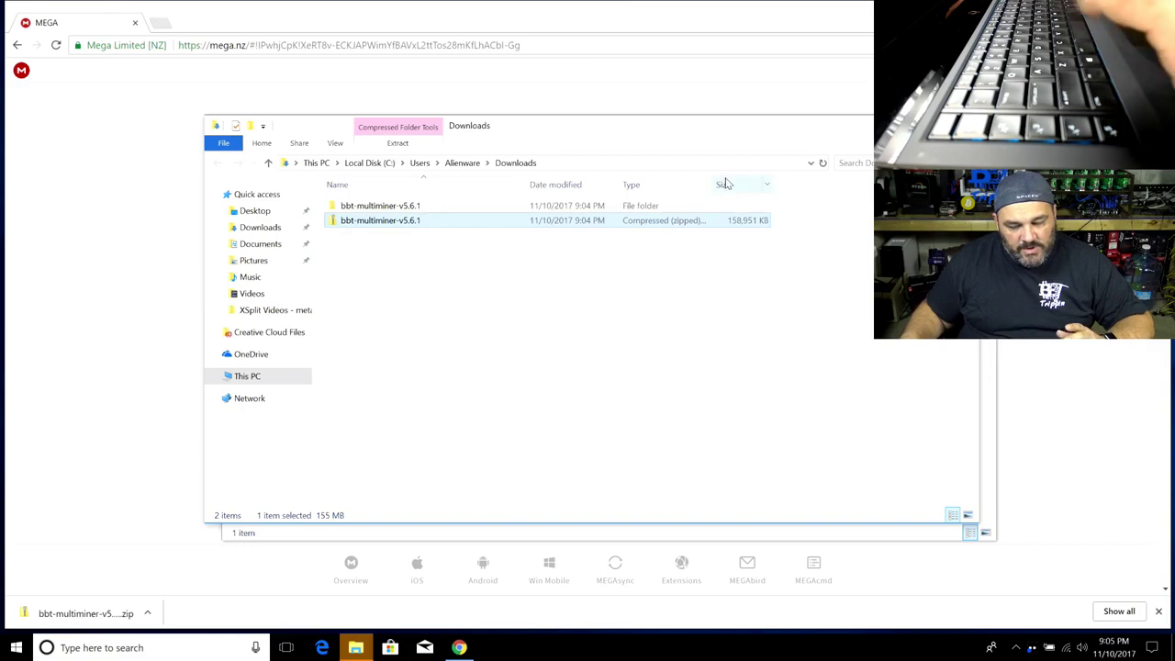
Look through the miner folders in the extracted package's Miners folder, moving its window clear of the other folder window
click(444, 210)
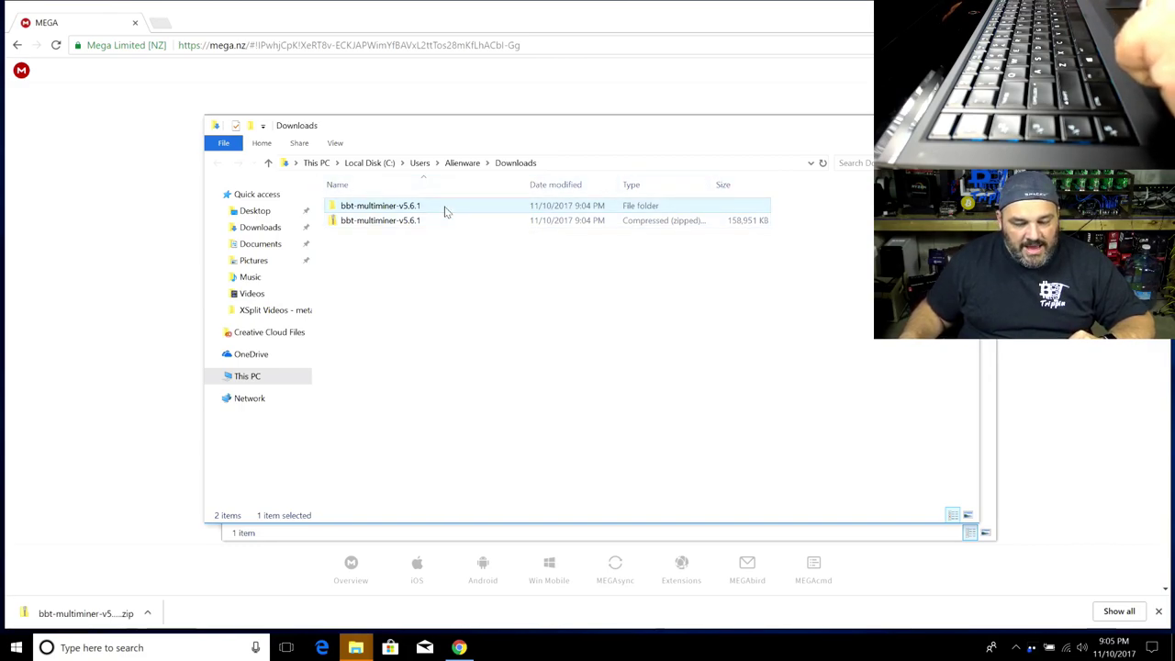
double_click(445, 210)
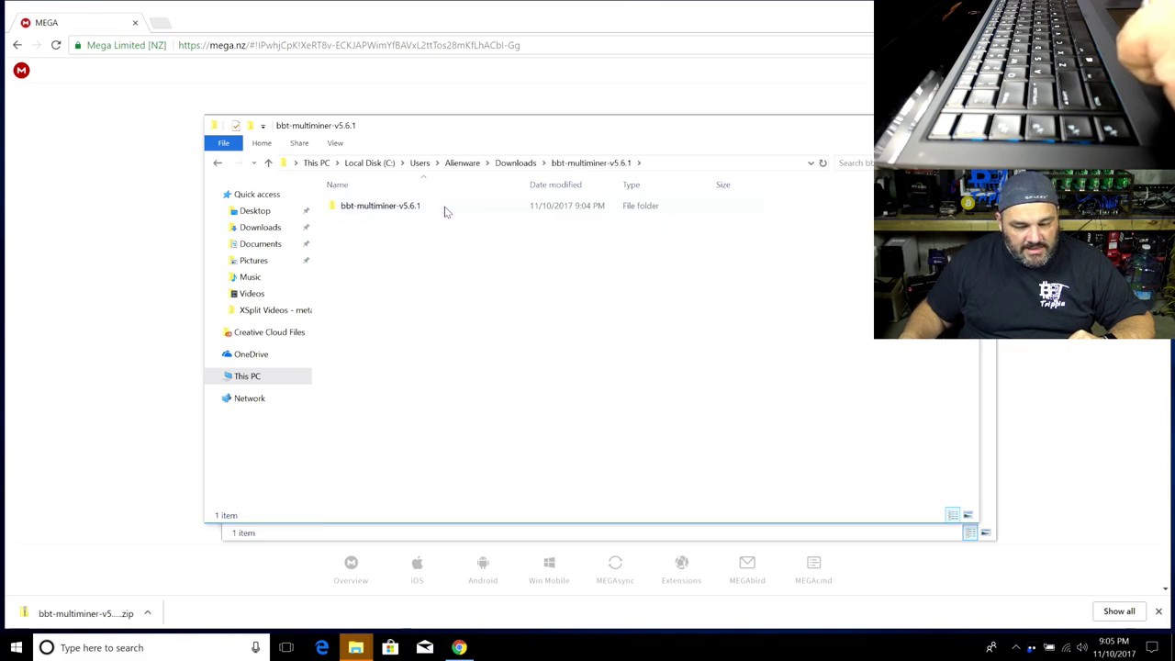
double_click(445, 209)
double_click(360, 209)
scroll(422, 327, down, 3)
click(365, 429)
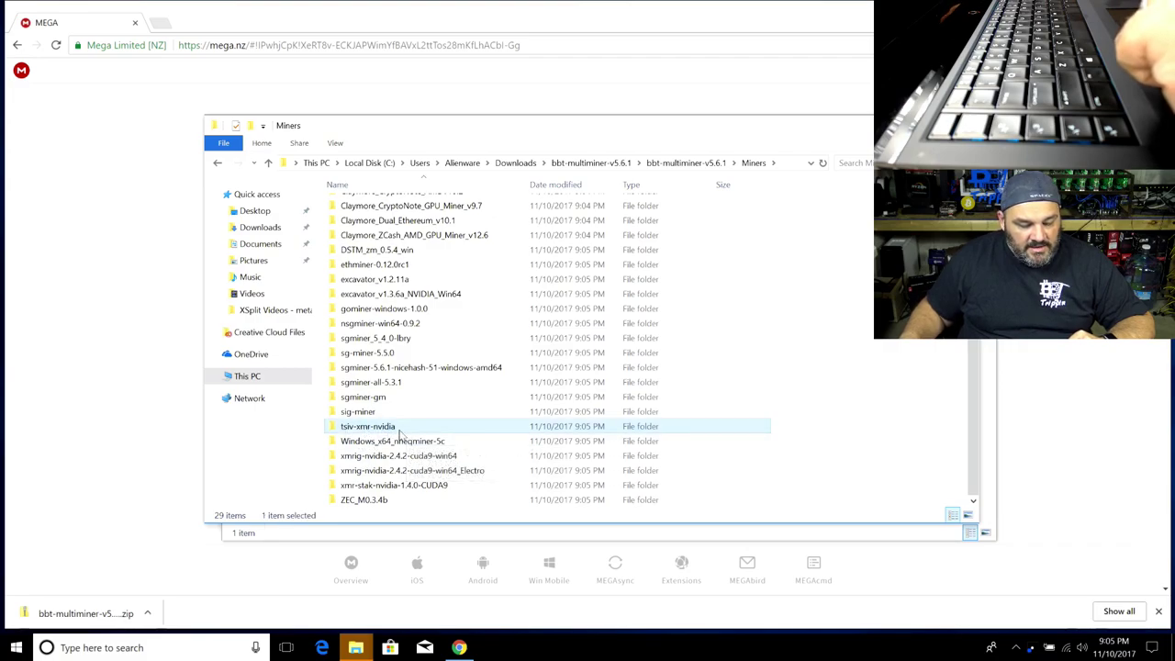
drag(792, 129, 650, 197)
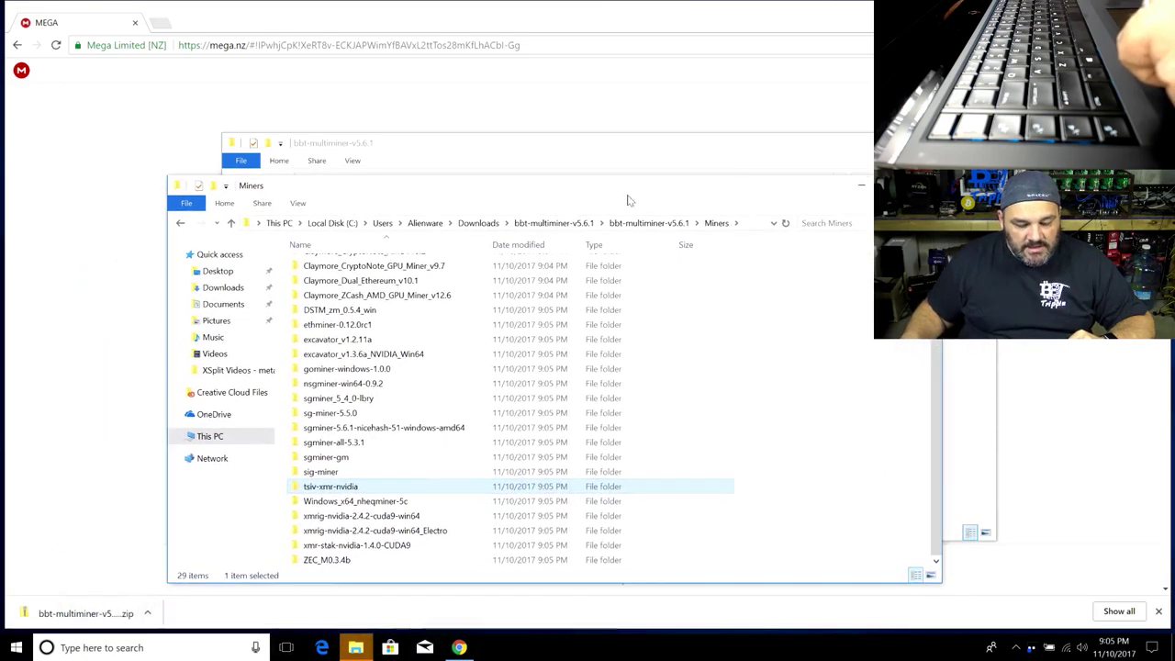
Open the inner bbt-multiminer-v5.6.1 folder in the other File Explorer window and put away the Miners window
click(683, 168)
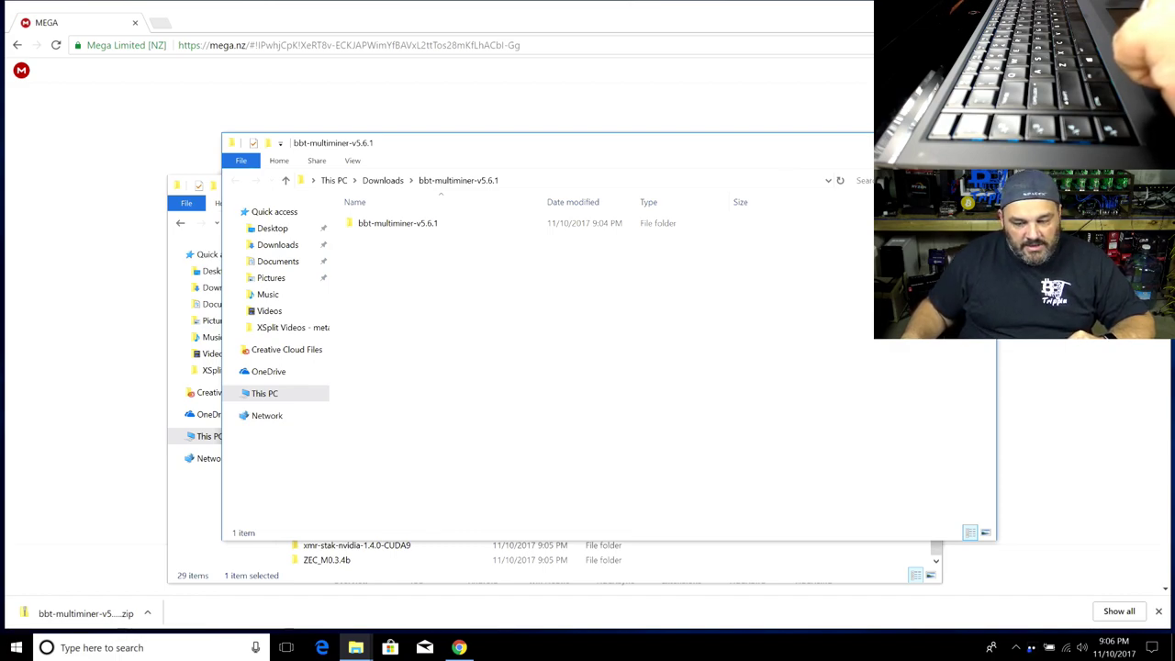
double_click(410, 225)
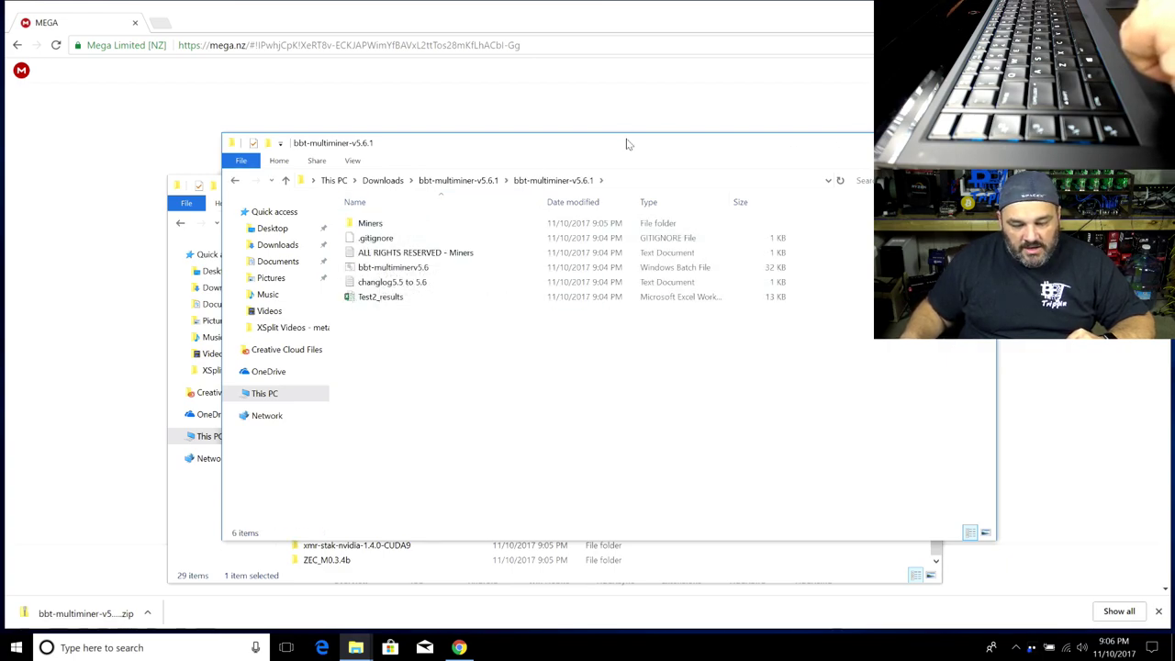
drag(628, 145, 692, 185)
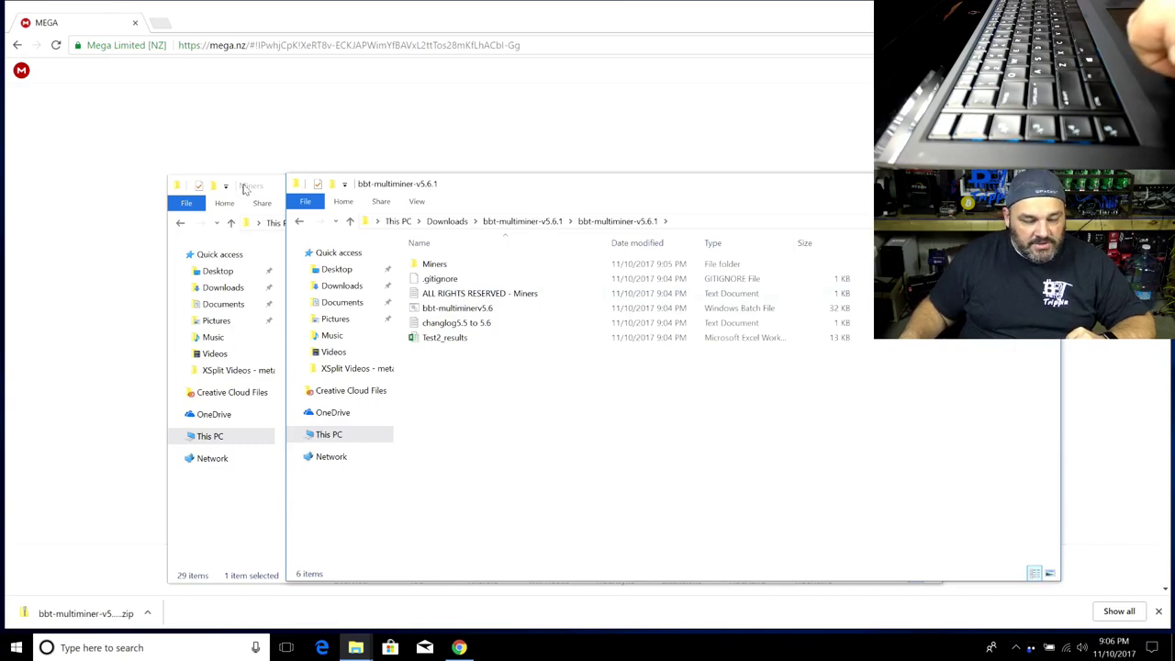
click(278, 188)
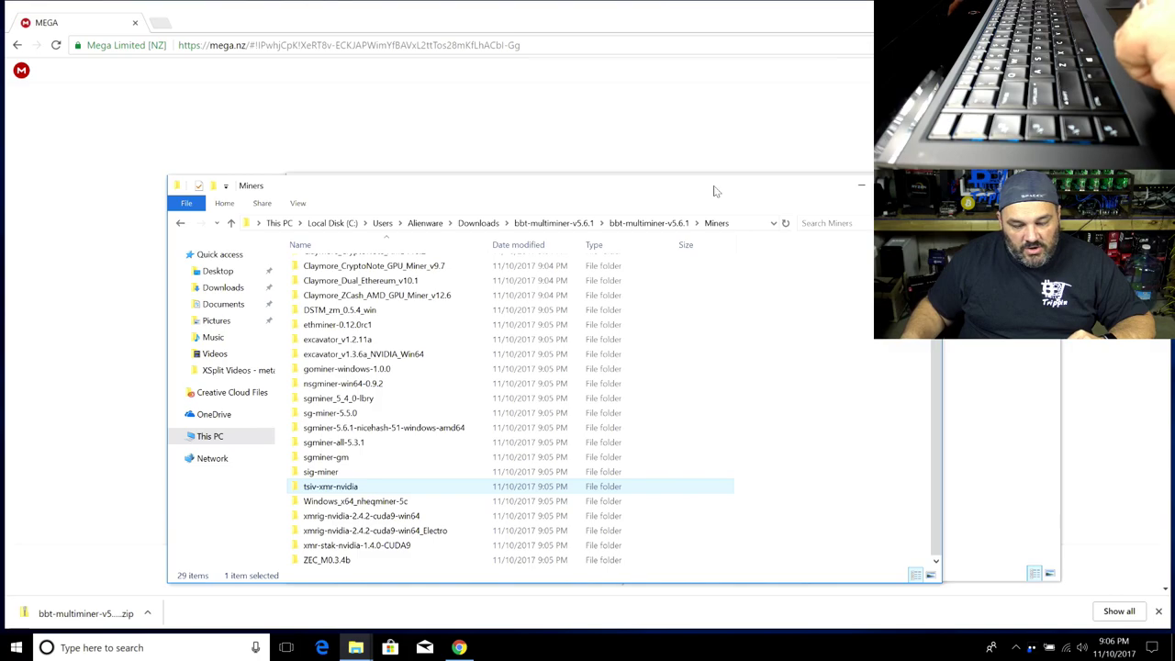
click(861, 185)
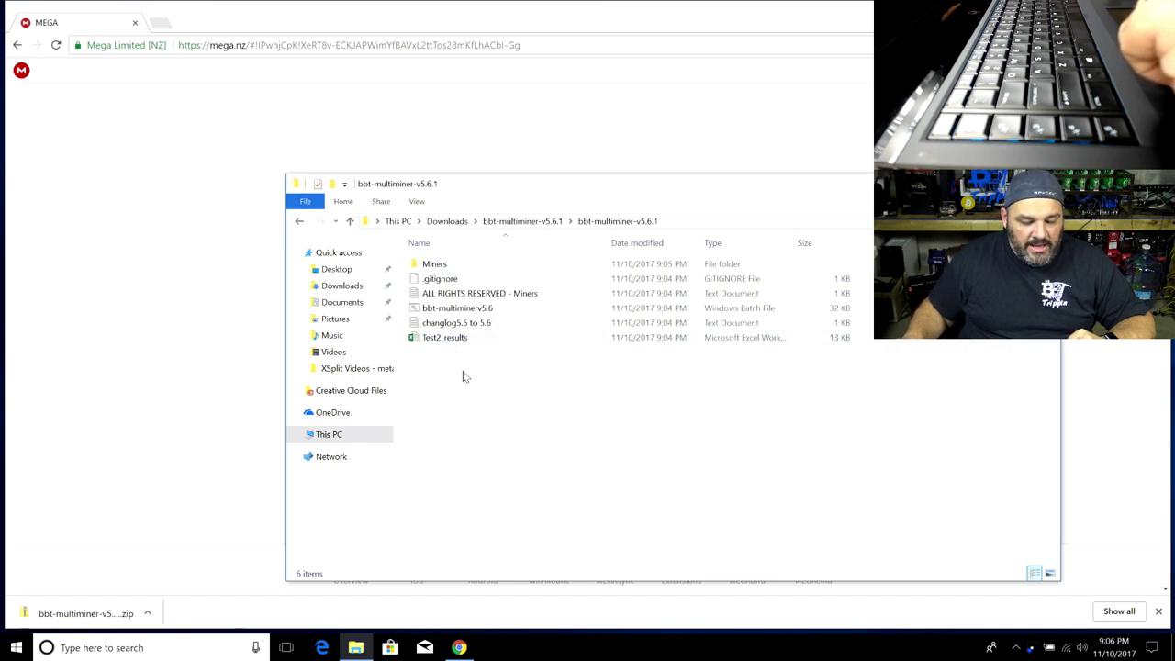
Open the Readme!!! file from the Claymore_ZCash_AMD_GPU_Miner_v12.6 folder inside Miners
double_click(432, 264)
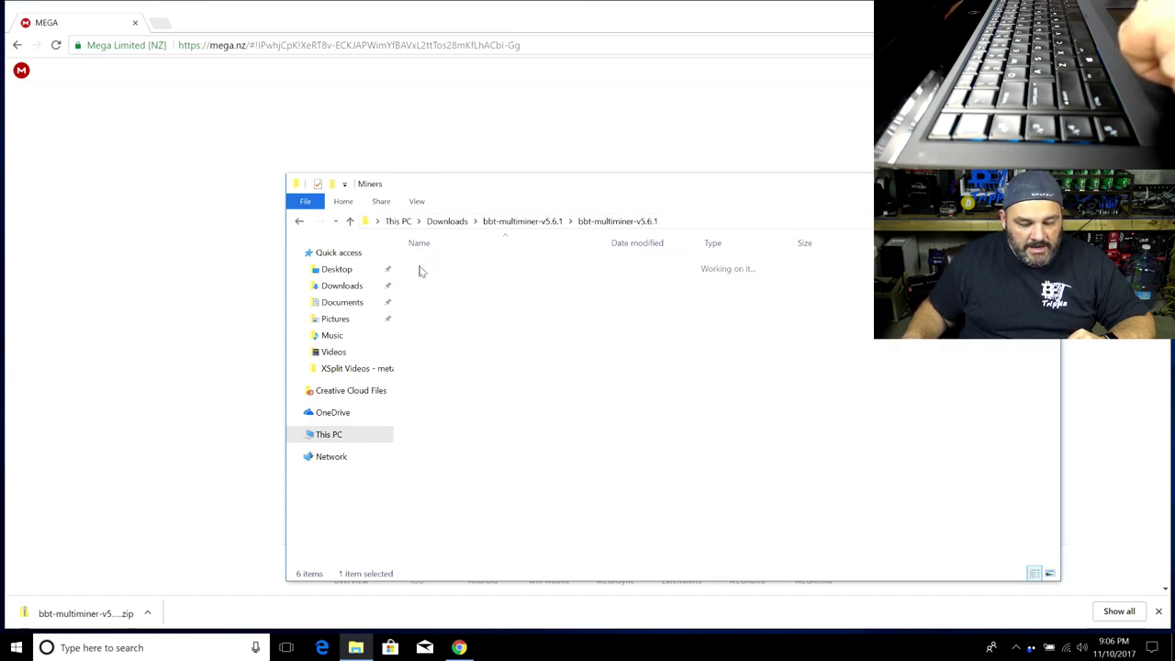
scroll(1065, 358, down, 3)
scroll(1064, 358, down, 1)
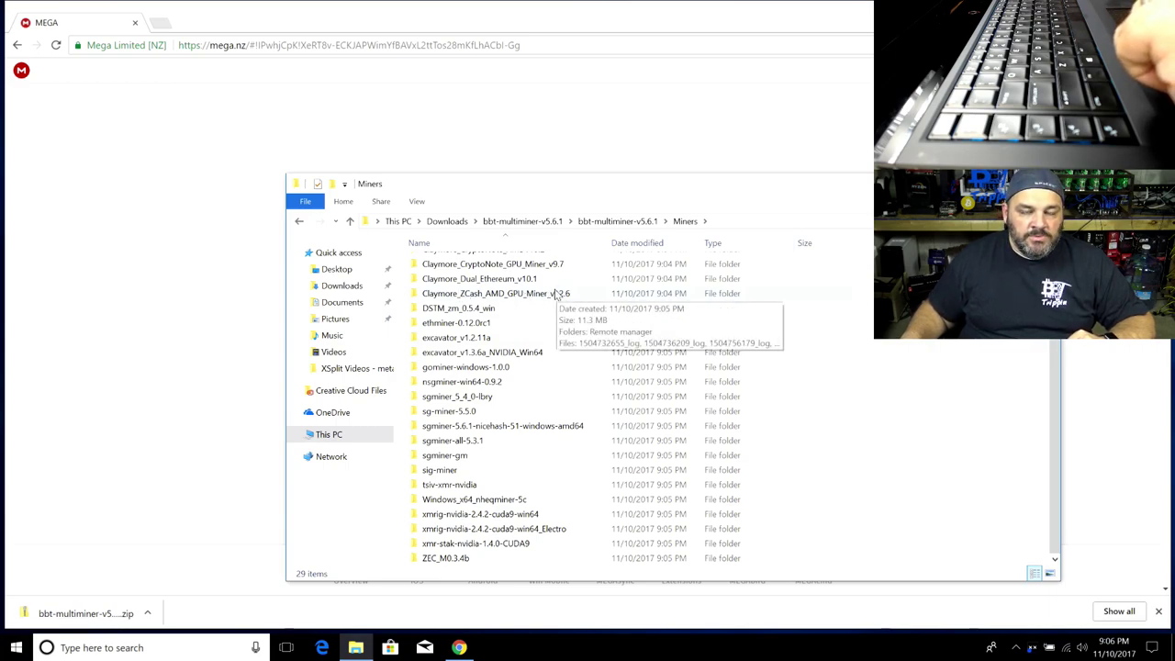
double_click(491, 294)
scroll(517, 347, down, 3)
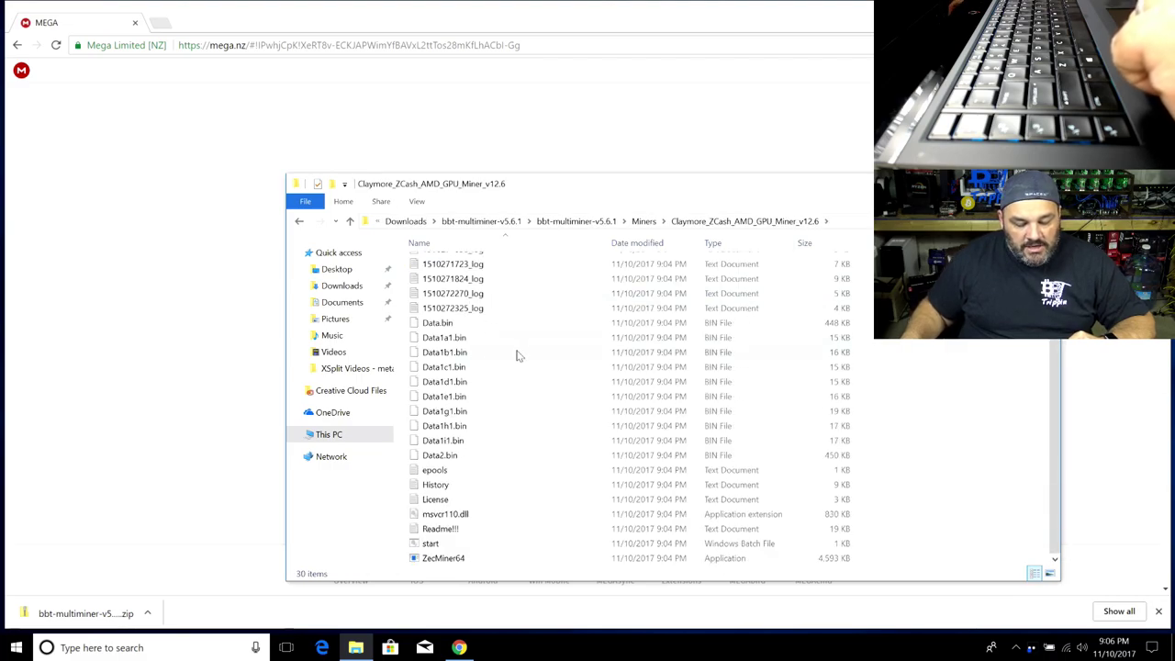
click(441, 530)
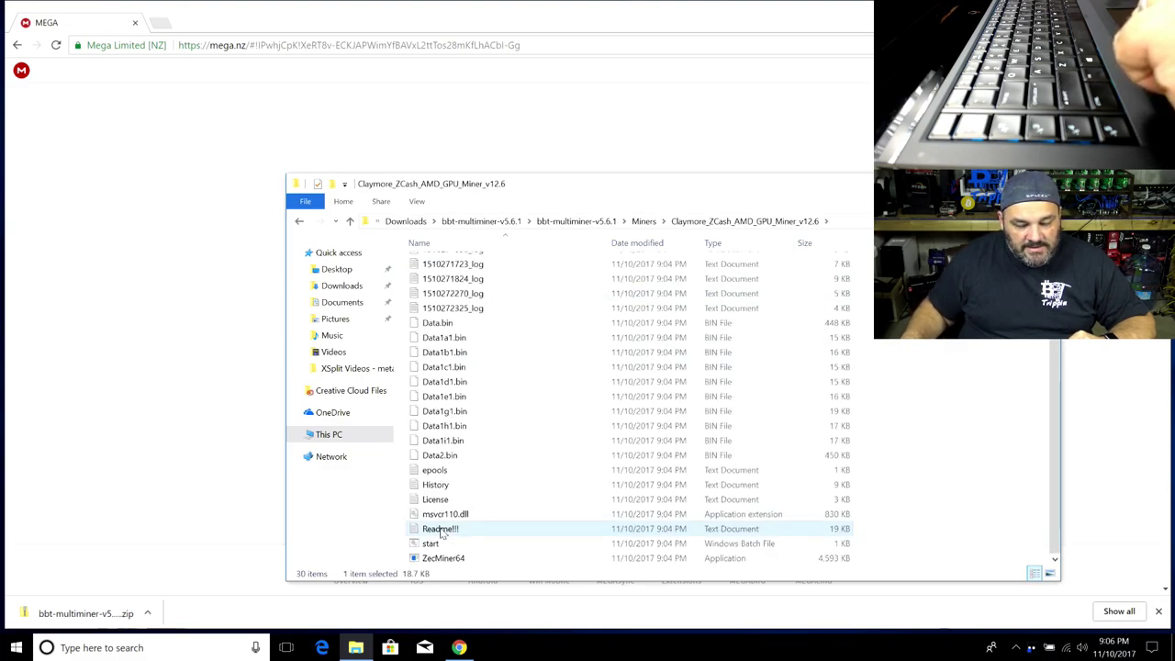
double_click(441, 530)
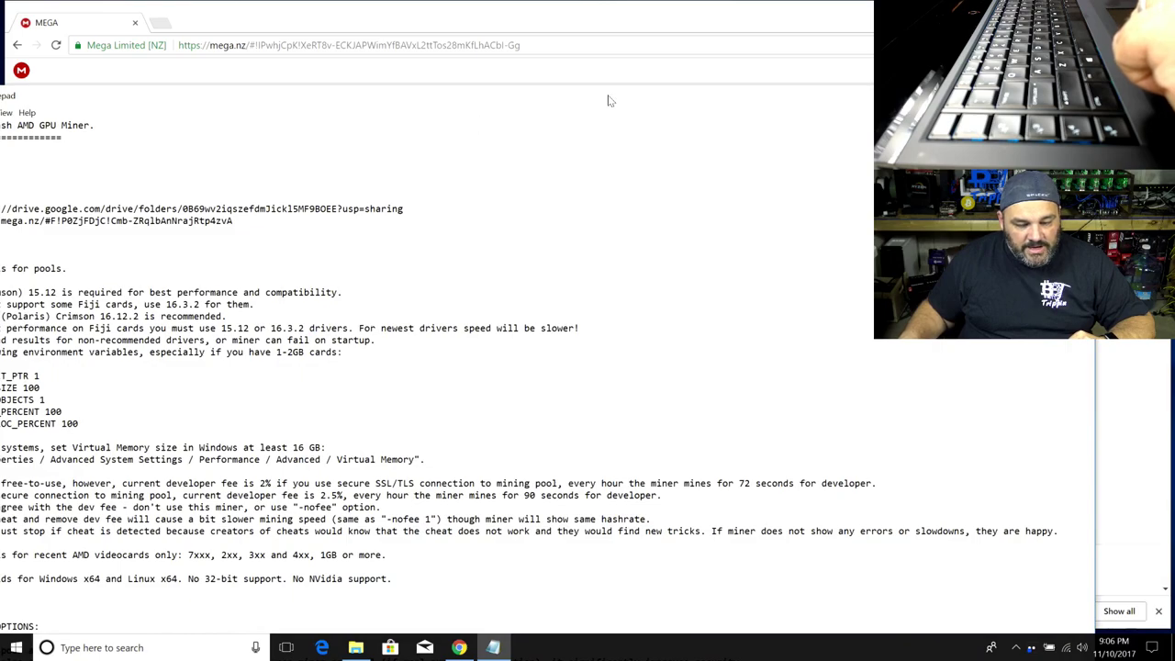
Review the readme's miner options, configuration file notes and sample usage lines, then close the file
drag(553, 99, 685, 100)
drag(55, 84, 178, 109)
scroll(210, 231, down, 15)
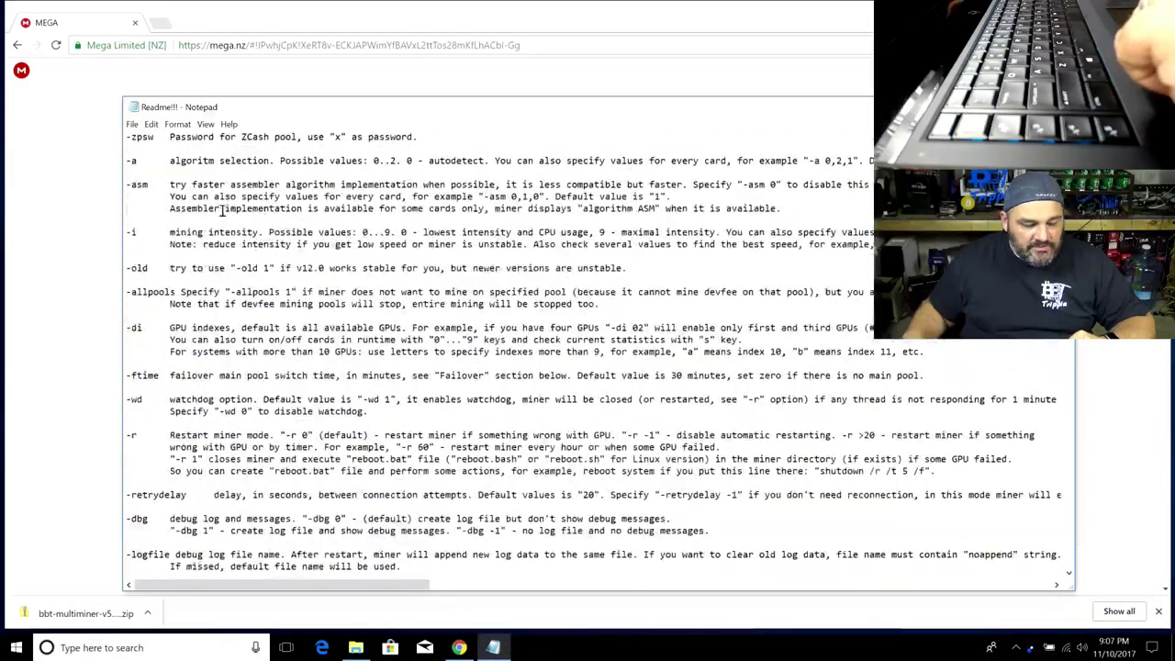
scroll(209, 232, down, 13)
scroll(210, 232, down, 20)
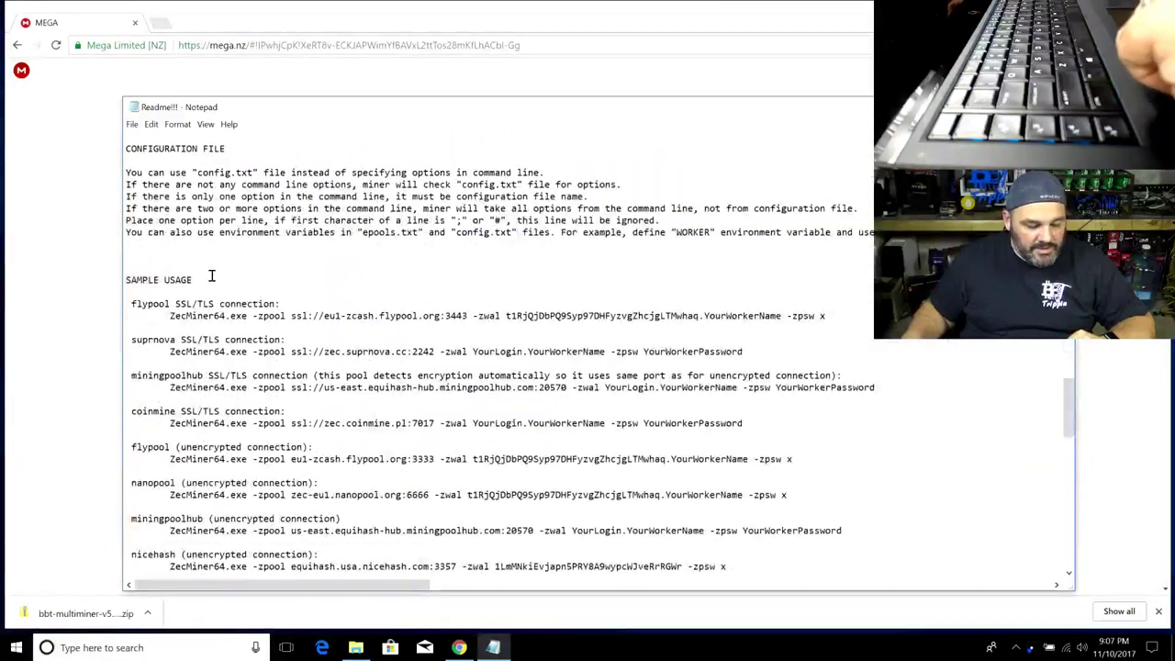
scroll(211, 275, up, 20)
drag(131, 268, 490, 483)
click(604, 292)
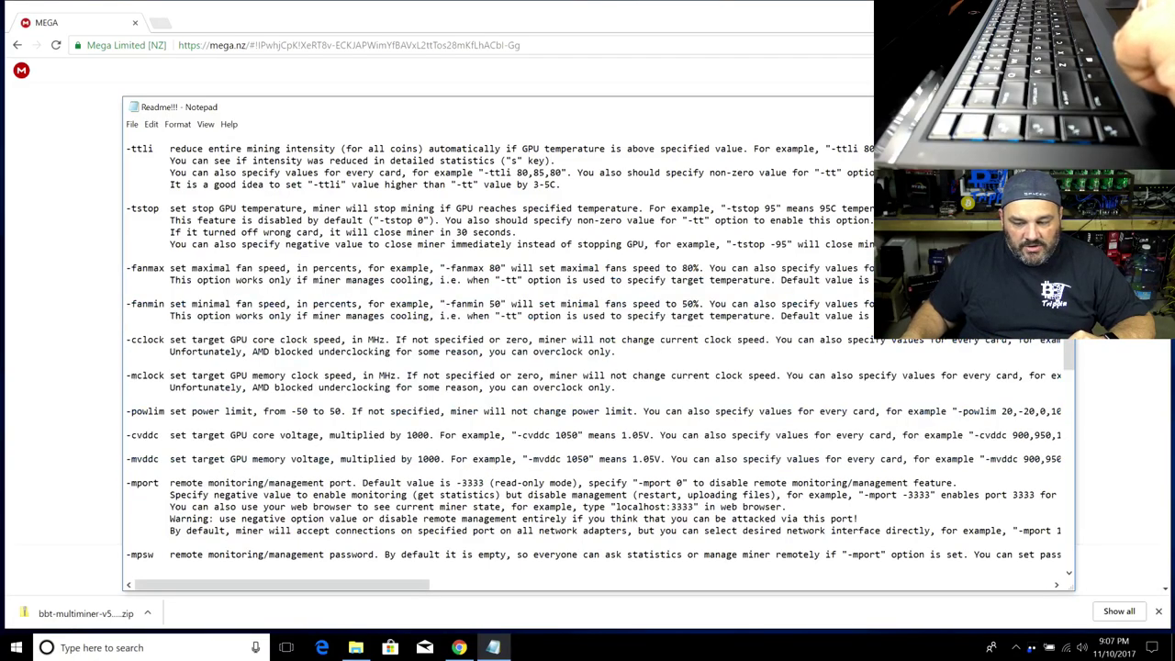
click(1056, 106)
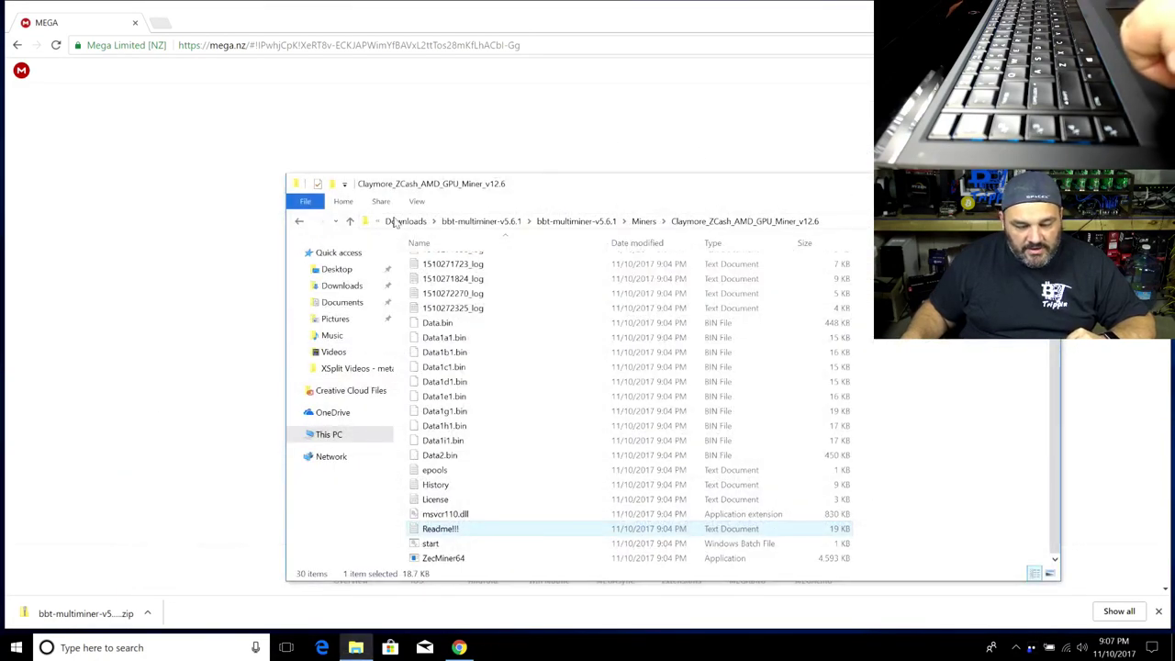
Return to the inner bbt-multiminer-v5.6.1 folder and look at the actions available for the bbt-multiminerv5.6 batch file
click(643, 222)
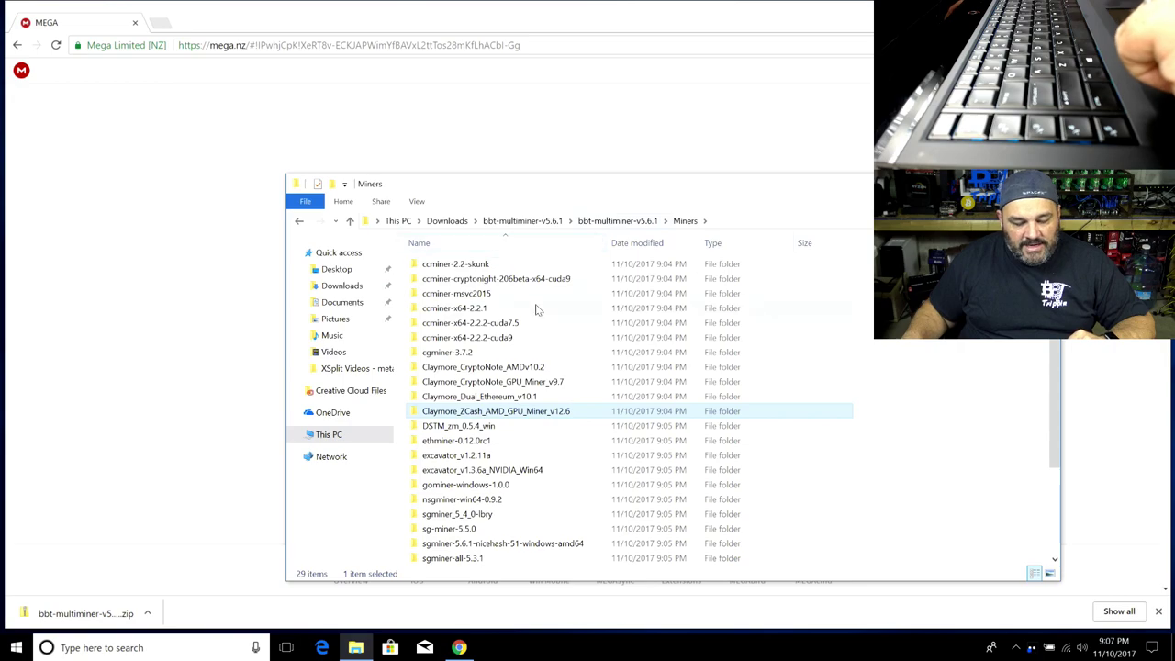
click(621, 222)
click(567, 395)
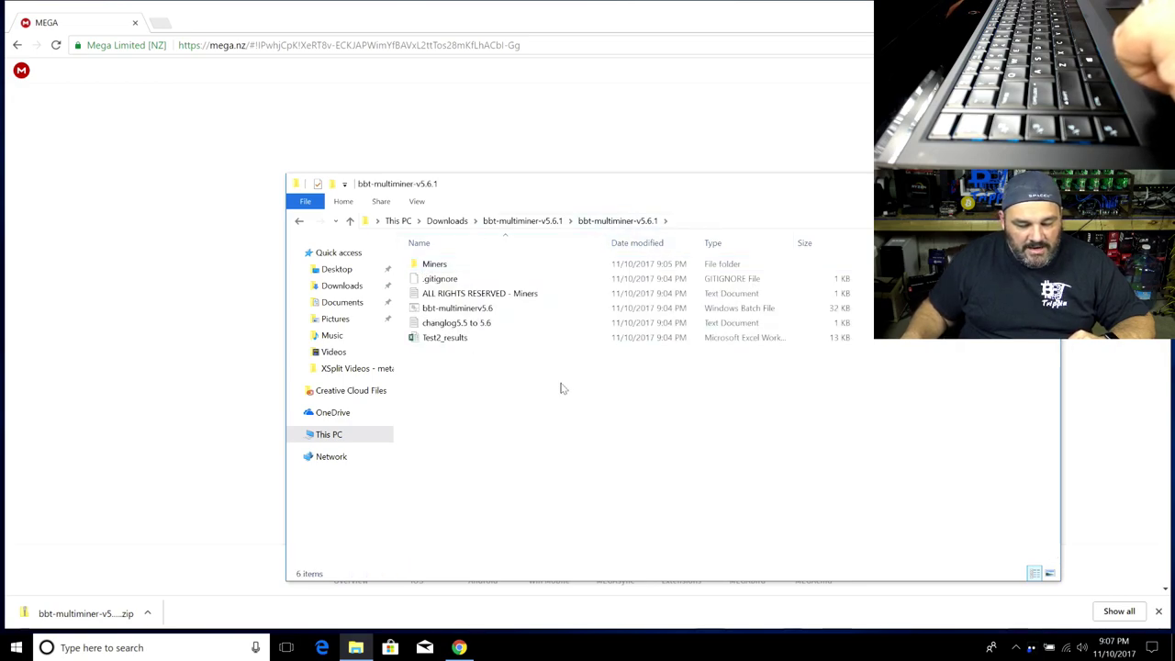
click(431, 313)
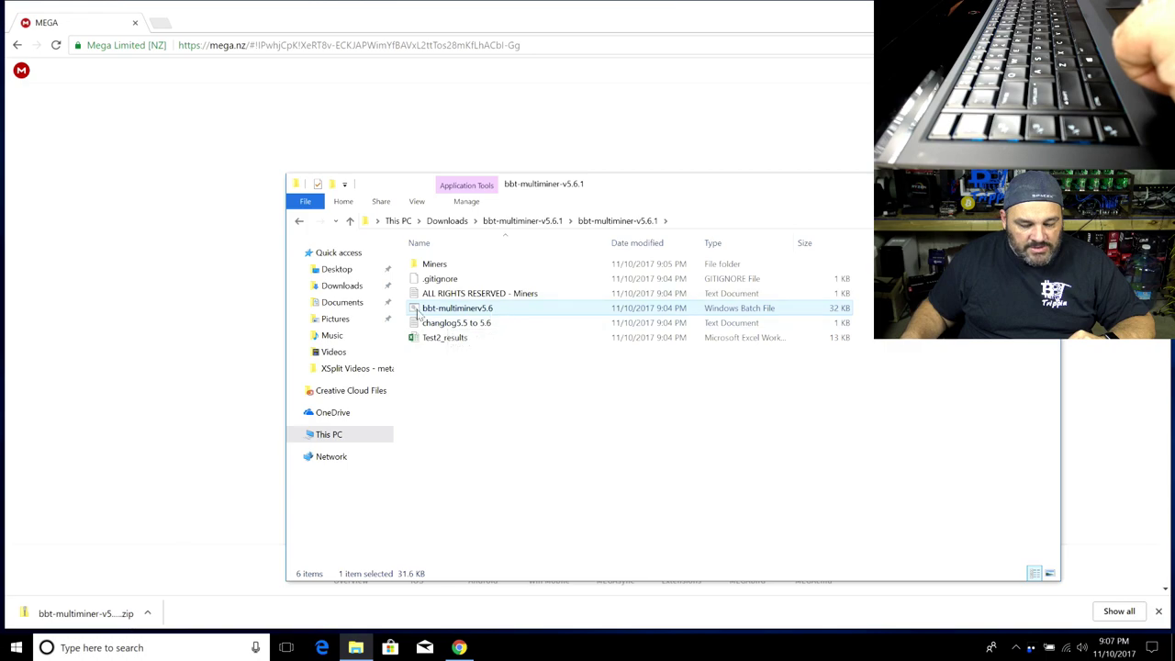
right_click(469, 312)
click(436, 409)
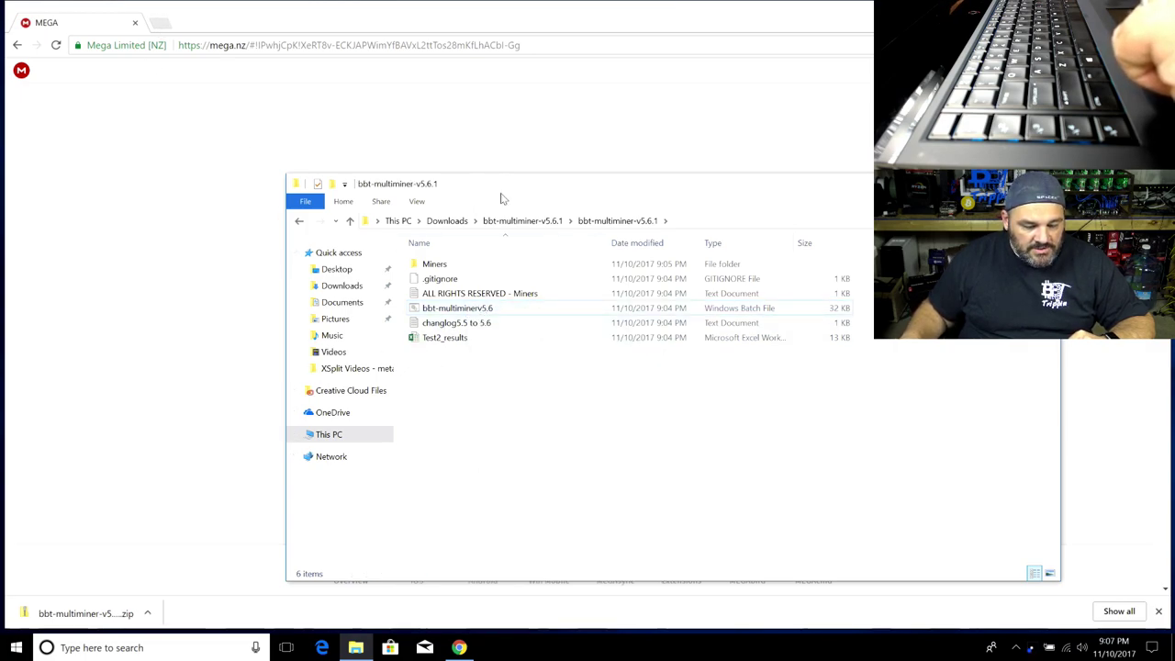
Switch to Chrome and search Google for notepad++ in a new tab
click(165, 24)
click(165, 23)
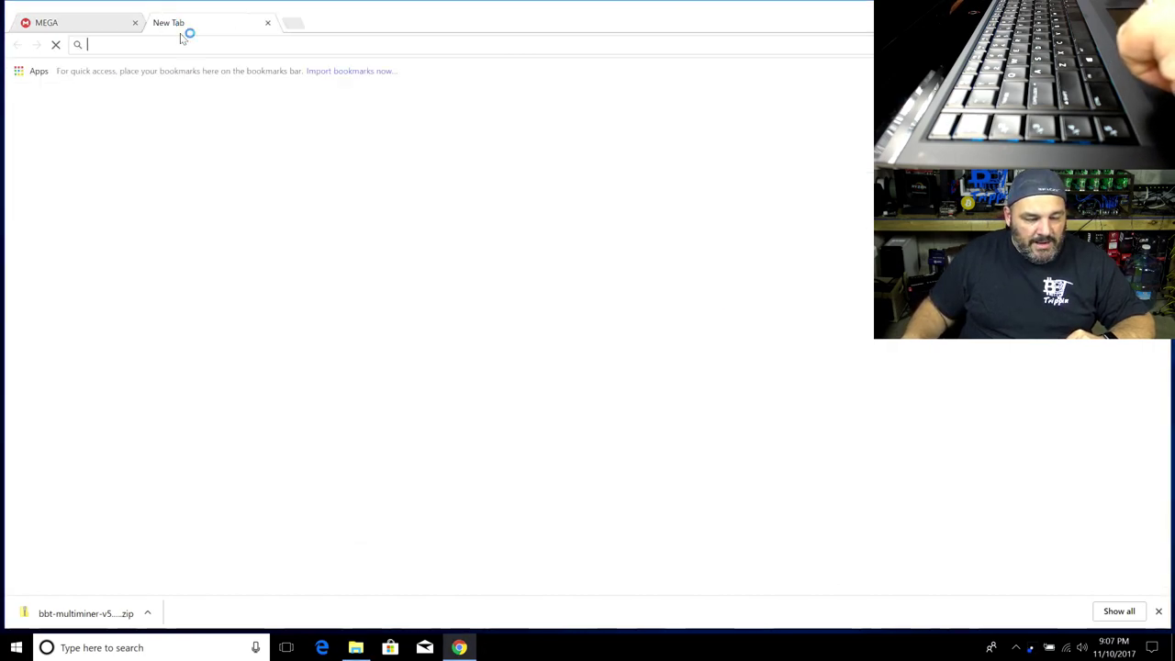
text(noteg)
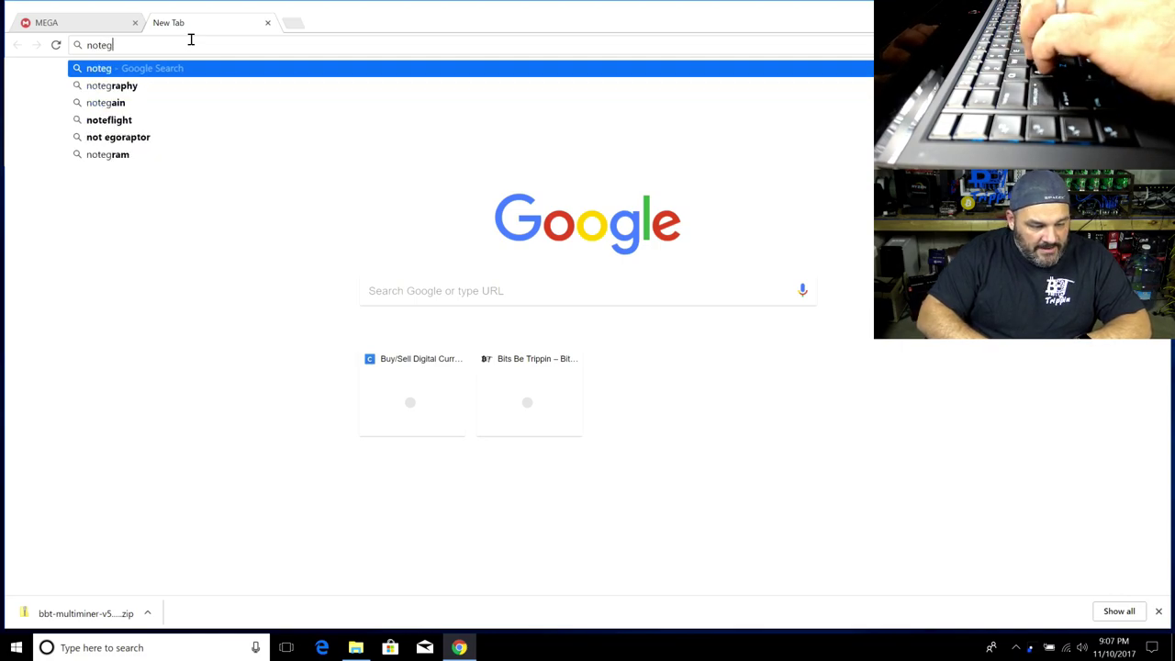
key(BackSpace)
text(pad)
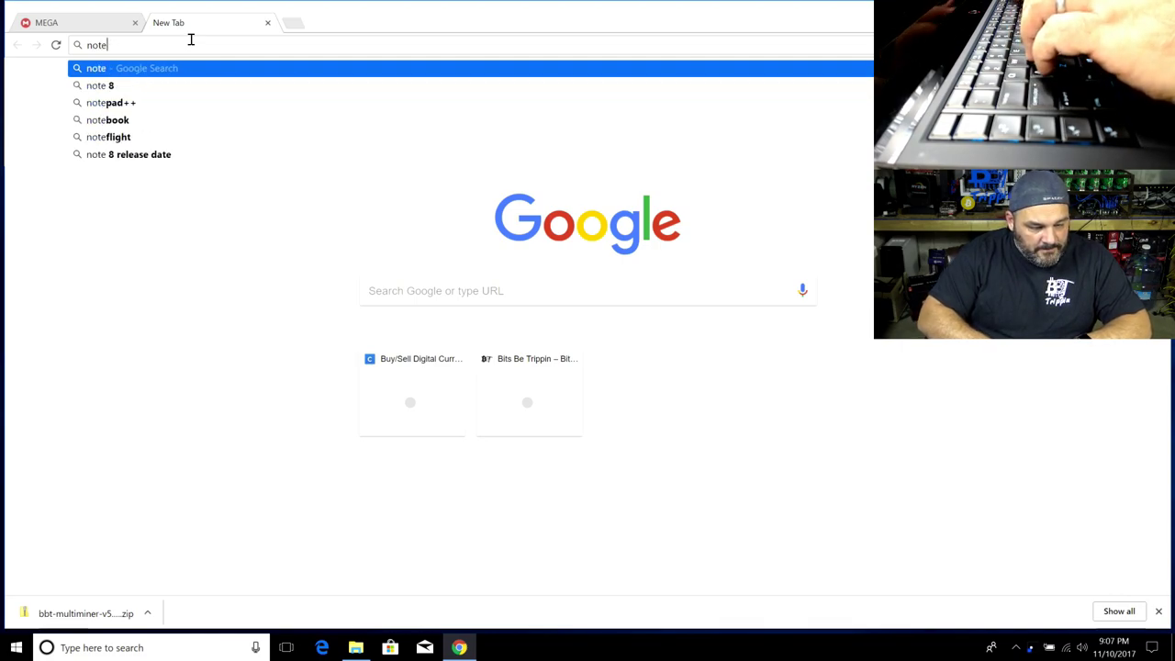
key(Return)
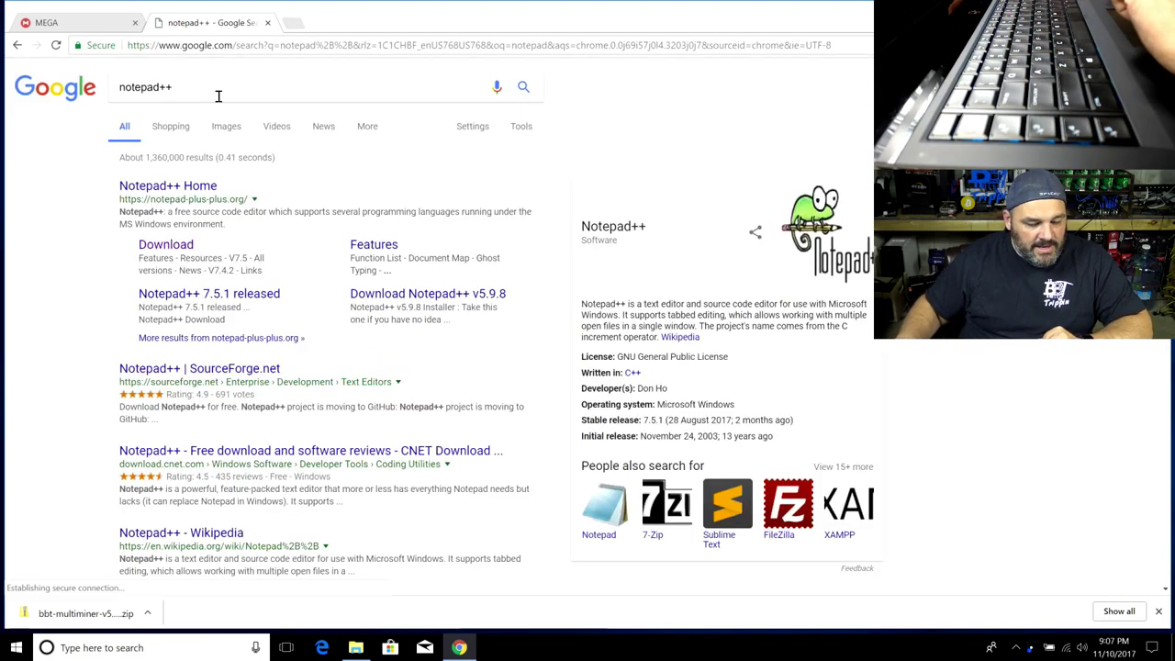
Download the 32-bit x86 Notepad++ 7.5.1 installer from the official Notepad++ website
click(176, 188)
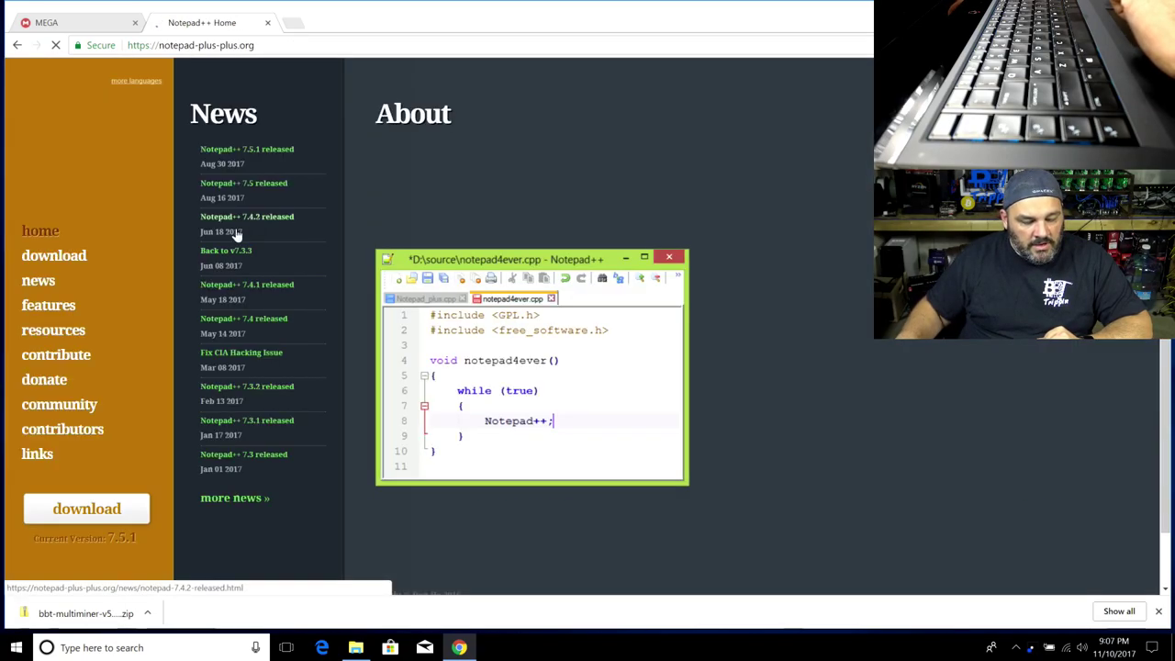
click(92, 503)
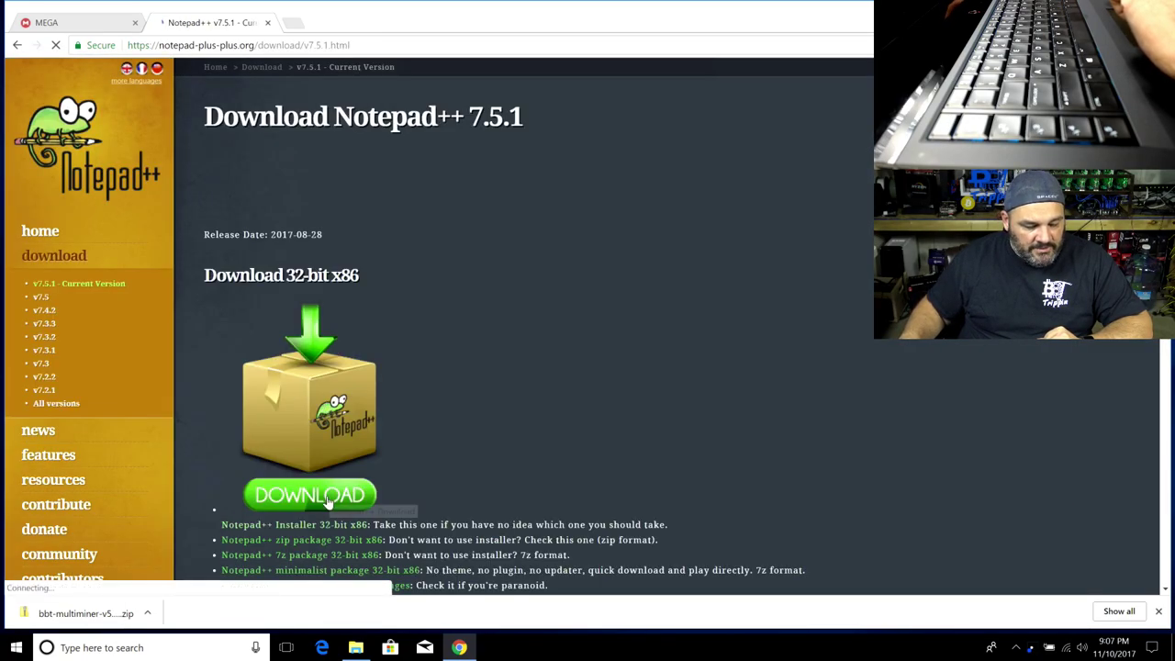
click(327, 500)
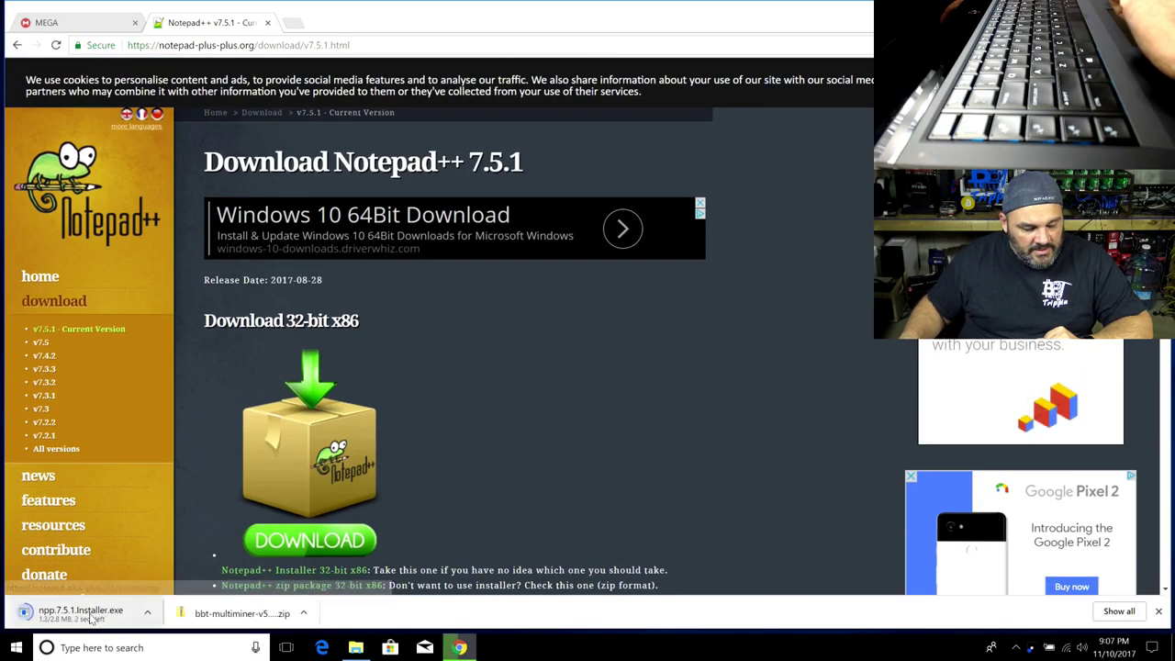
Install Notepad++ v7.5.1 from the downloaded installer with the default folder and components, and run it once setup completes
click(83, 612)
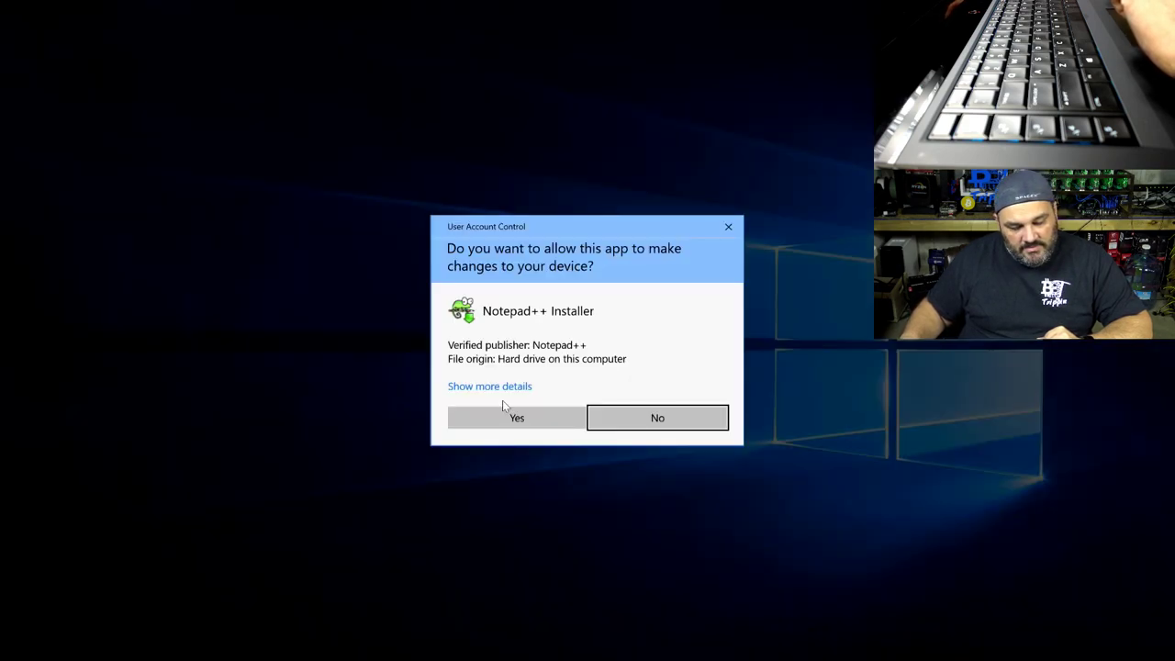
click(536, 416)
click(592, 356)
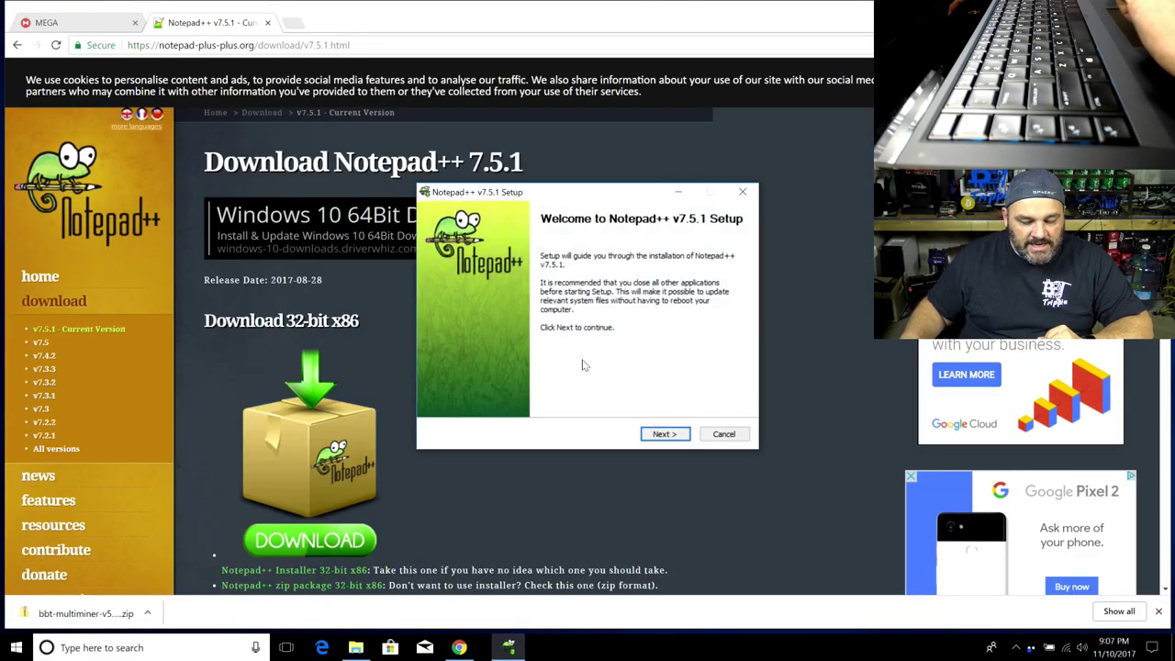
click(666, 434)
click(666, 434)
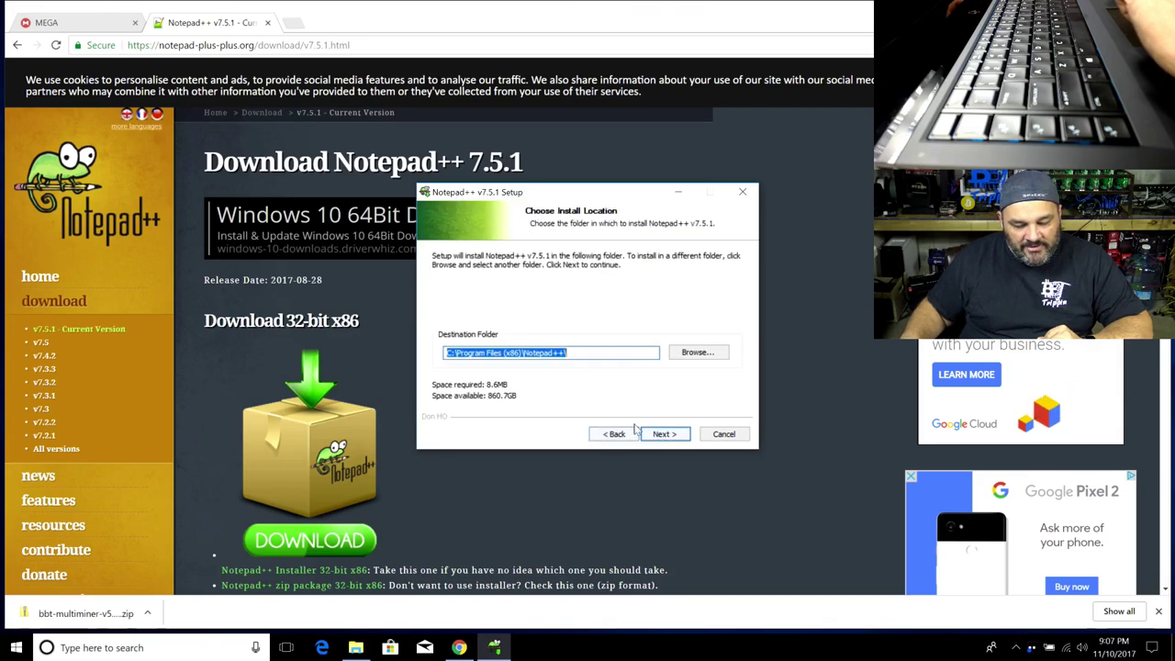
click(666, 434)
click(666, 436)
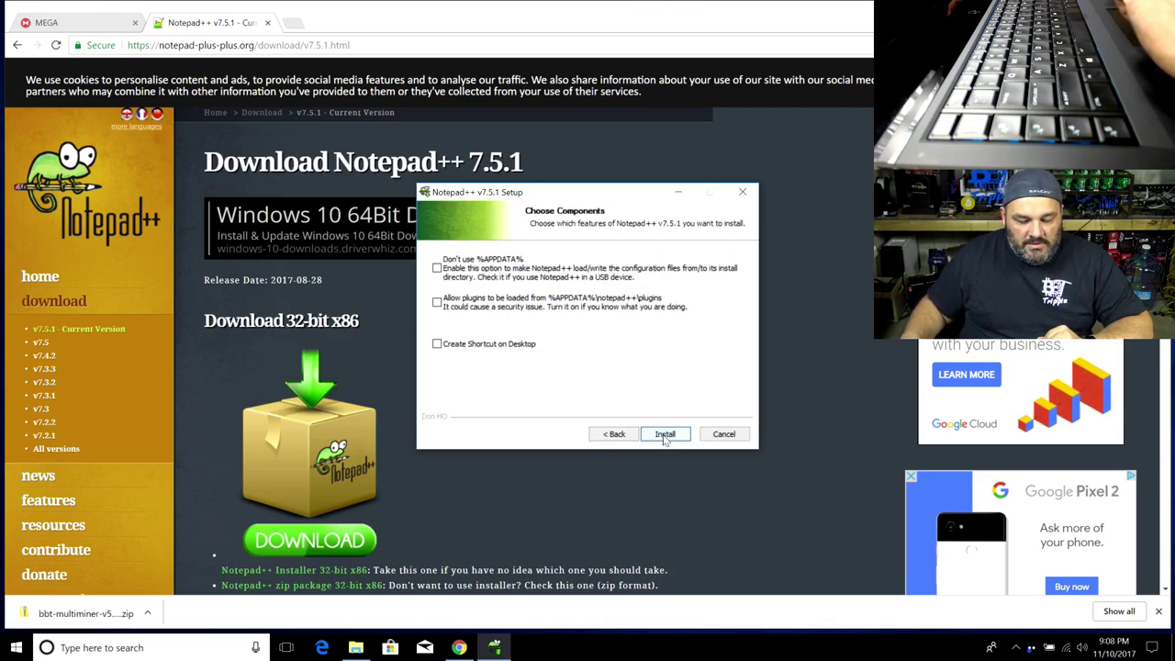
click(666, 436)
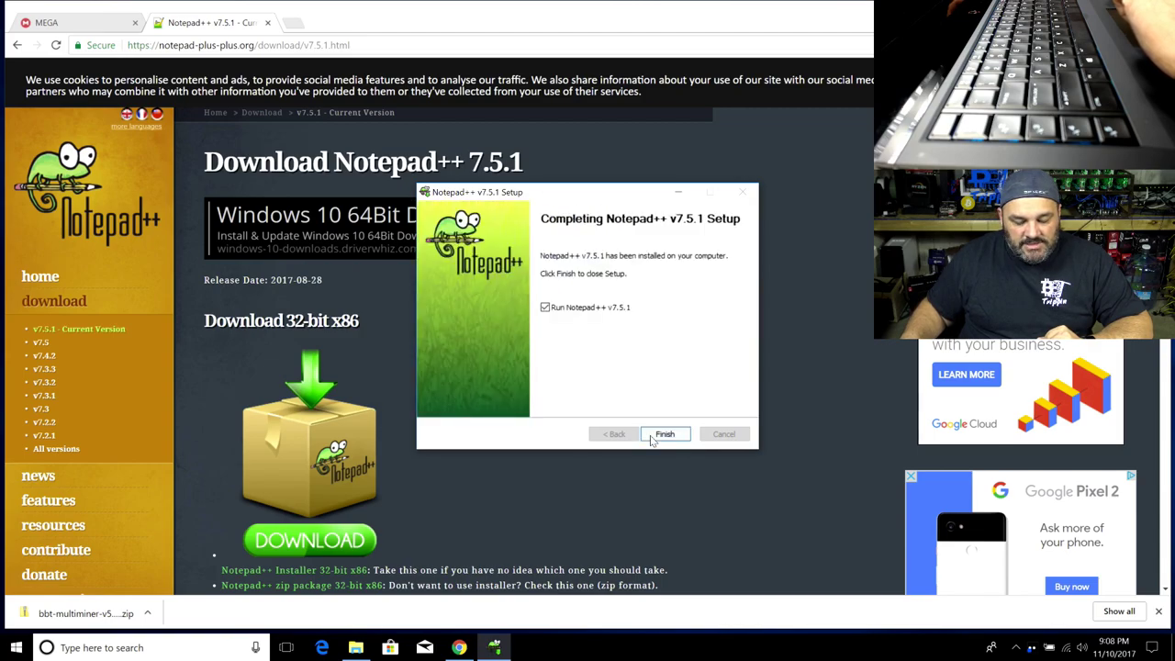
click(666, 436)
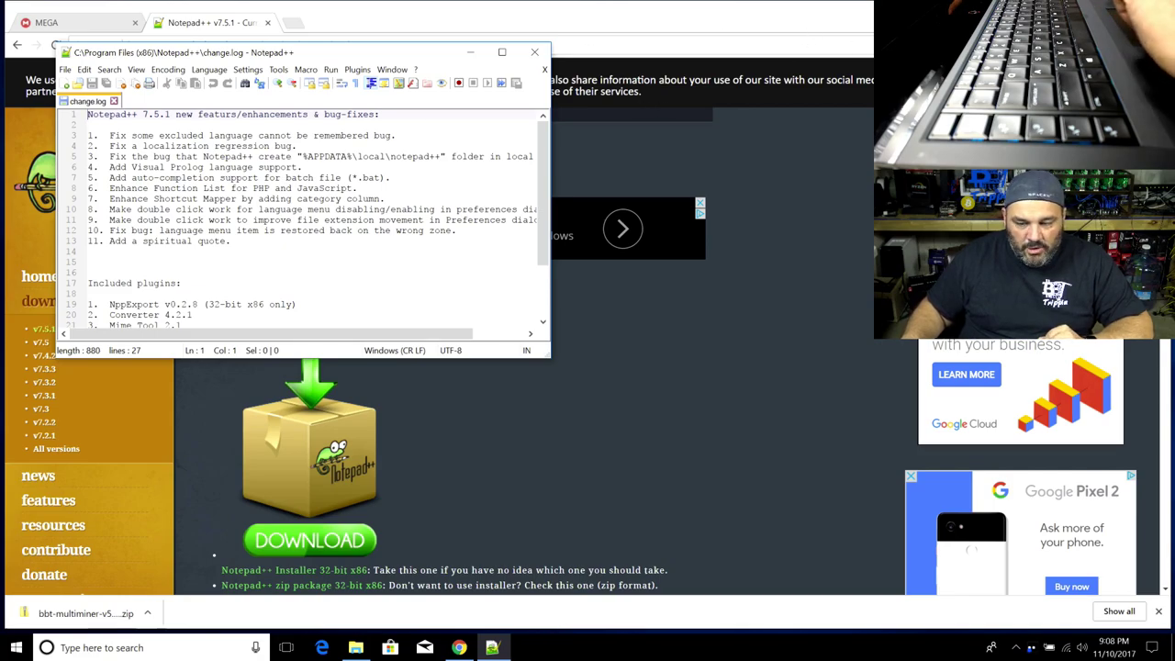
Close the browser and open the bbt-multiminerv5.6 batch file from the bbt-multiminer-v5.6.1 folder in Notepad++
key(alt+F4)
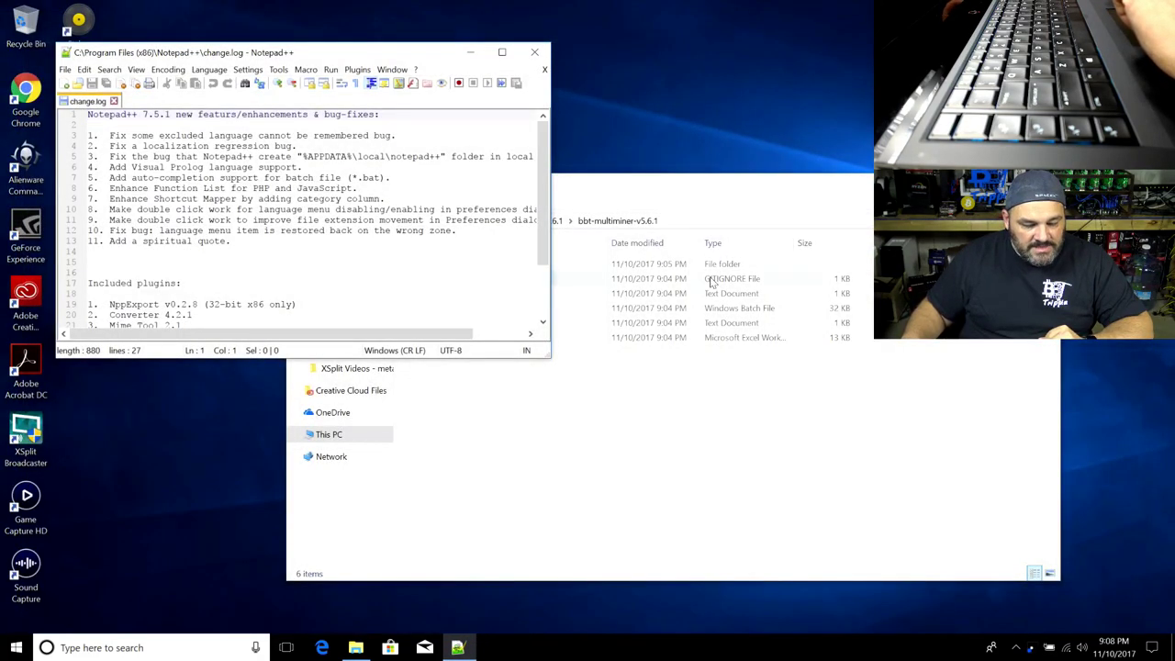
click(525, 352)
drag(457, 308, 236, 231)
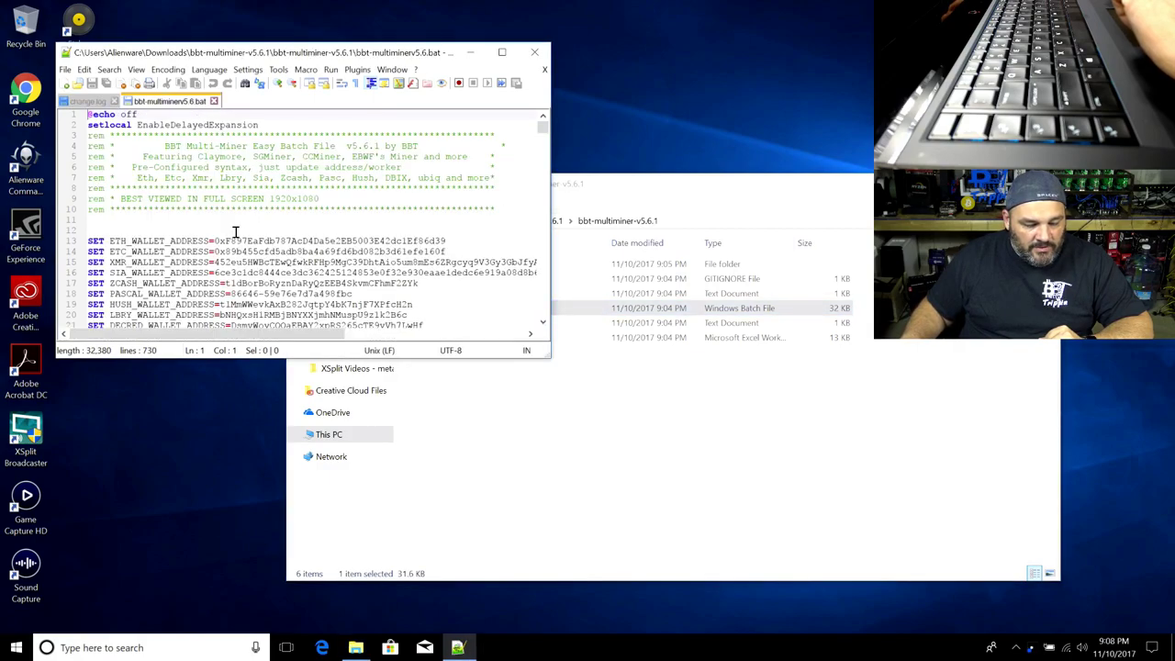
Move the folder window clear of Notepad++ and maximize the Notepad++ window showing the batch file
drag(691, 195, 795, 230)
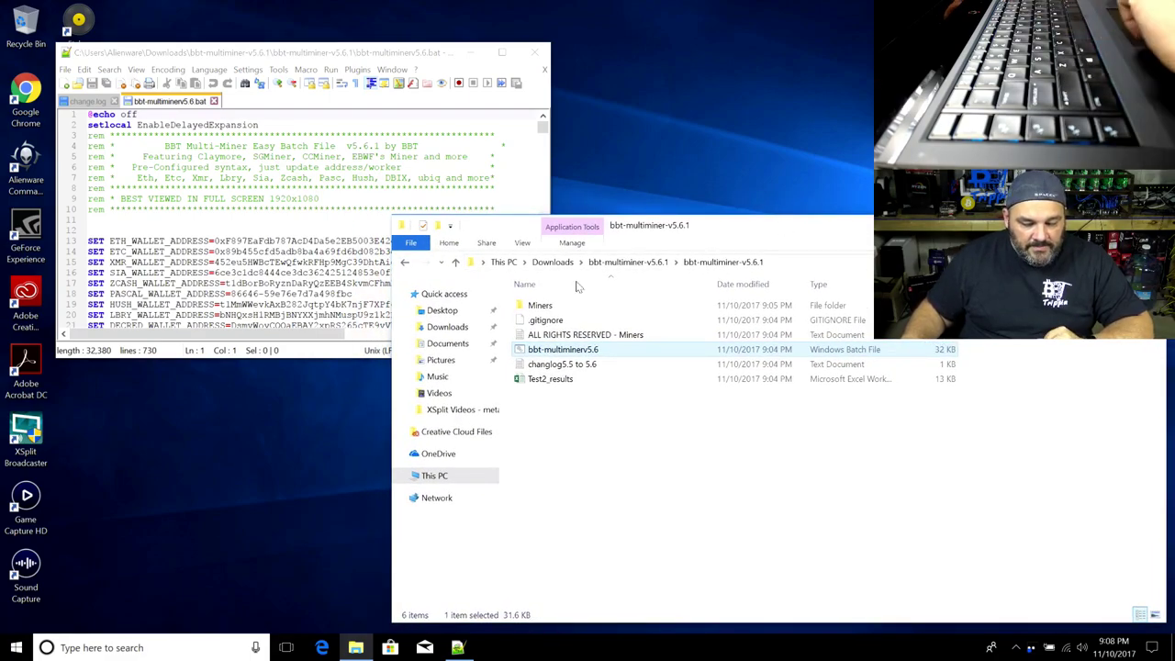
drag(390, 214, 598, 251)
drag(299, 52, 269, 141)
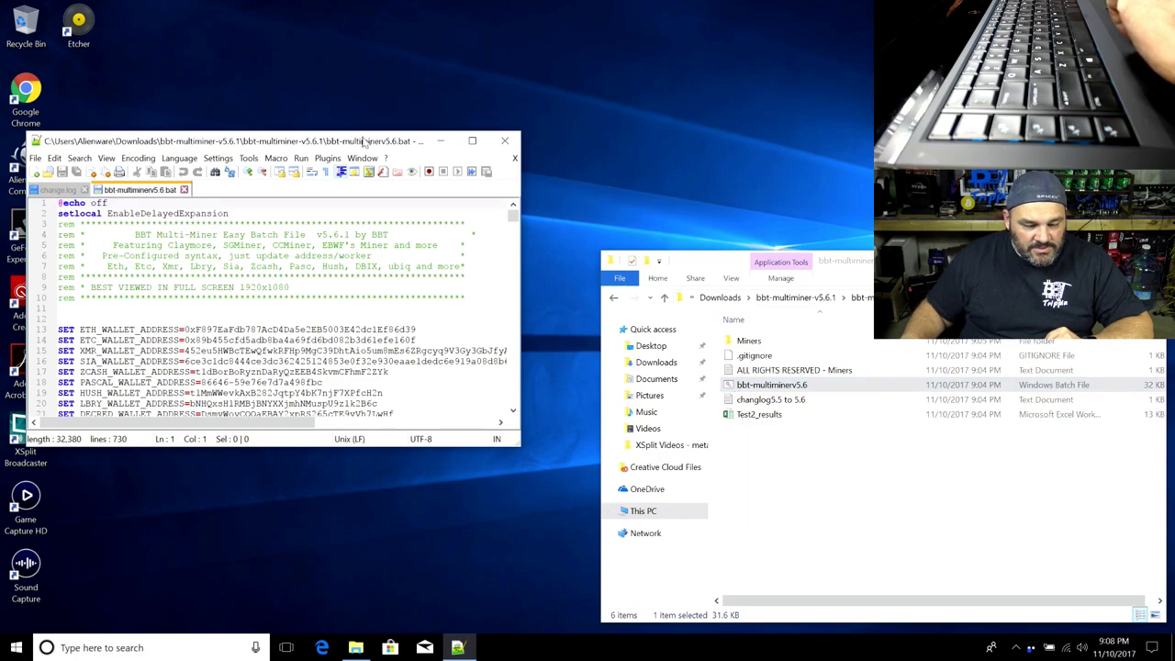
double_click(364, 141)
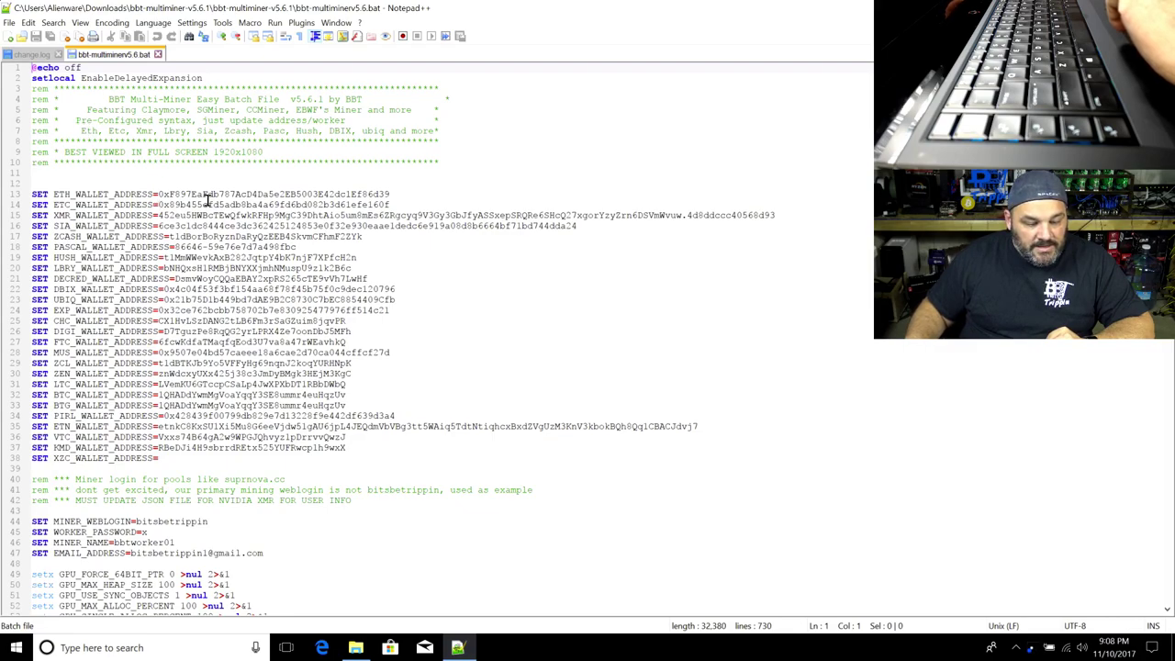
Examine the coin wallet variables near the start of the batch file, highlighting the ETH wallet address value
click(57, 195)
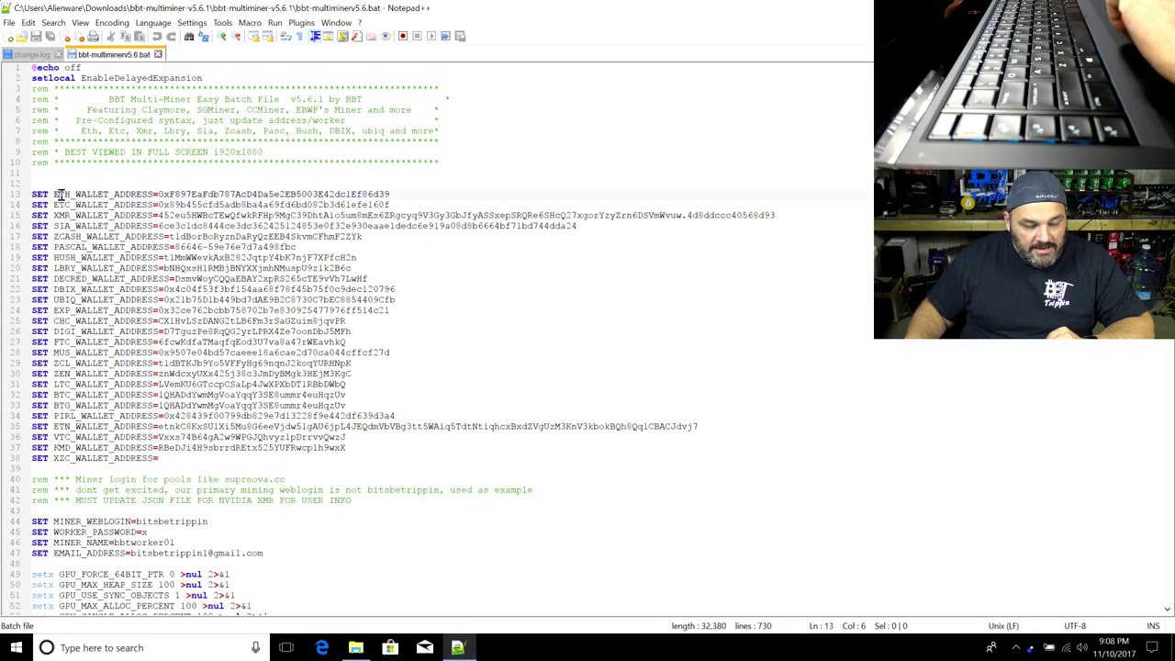
click(59, 206)
click(70, 247)
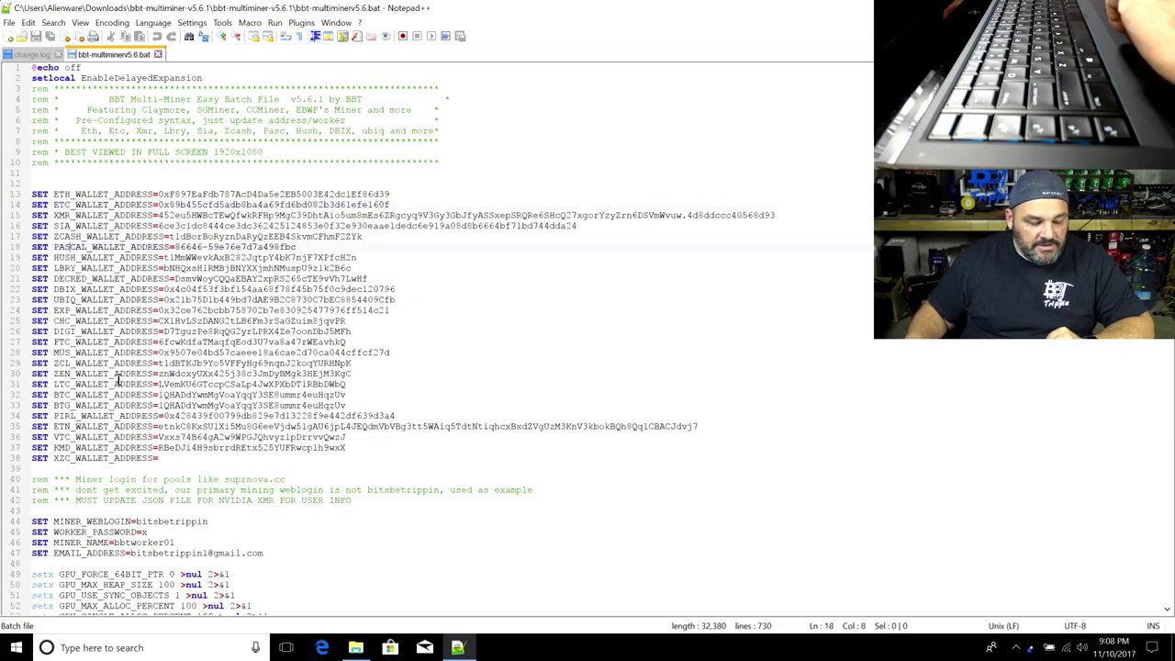
double_click(247, 195)
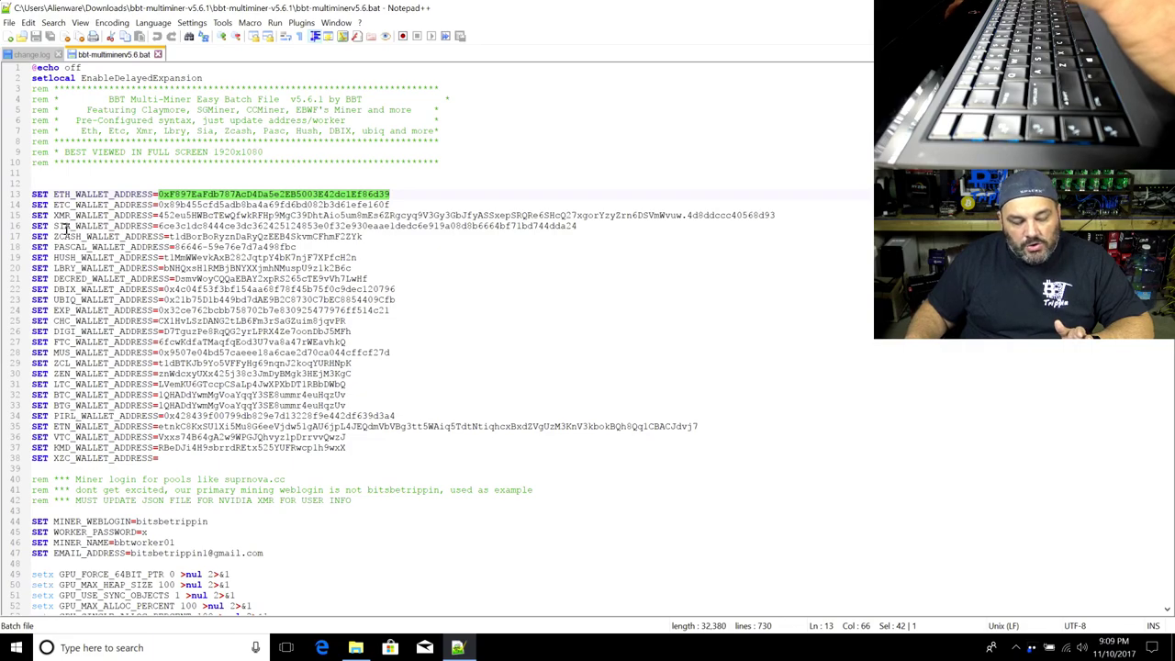
double_click(221, 205)
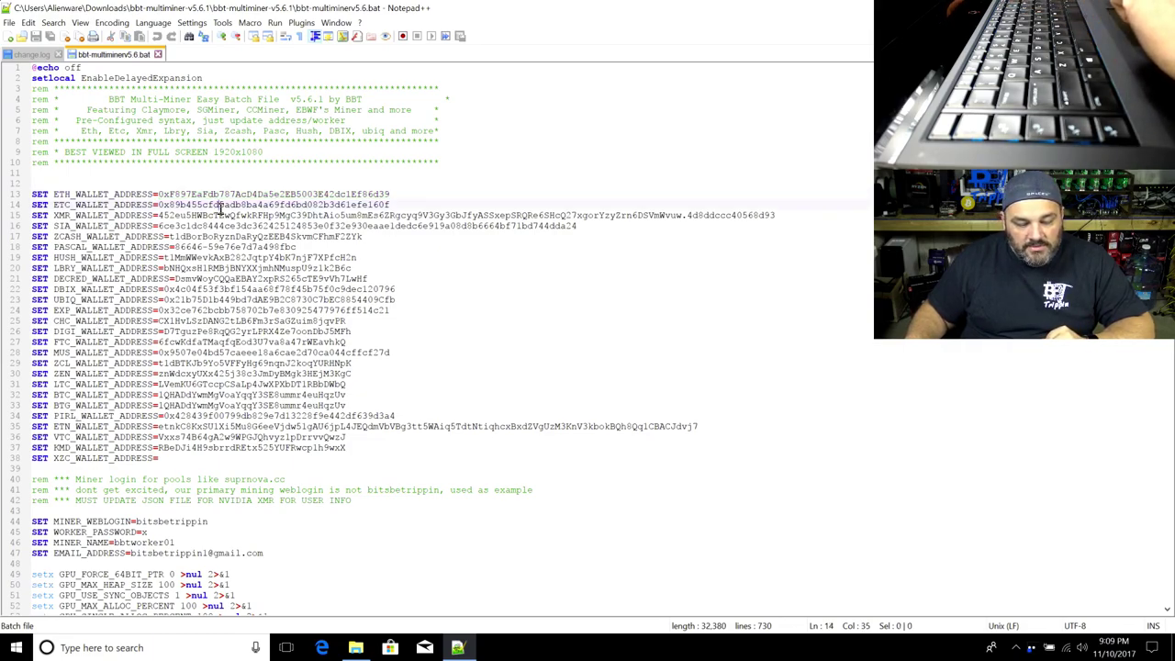
double_click(268, 194)
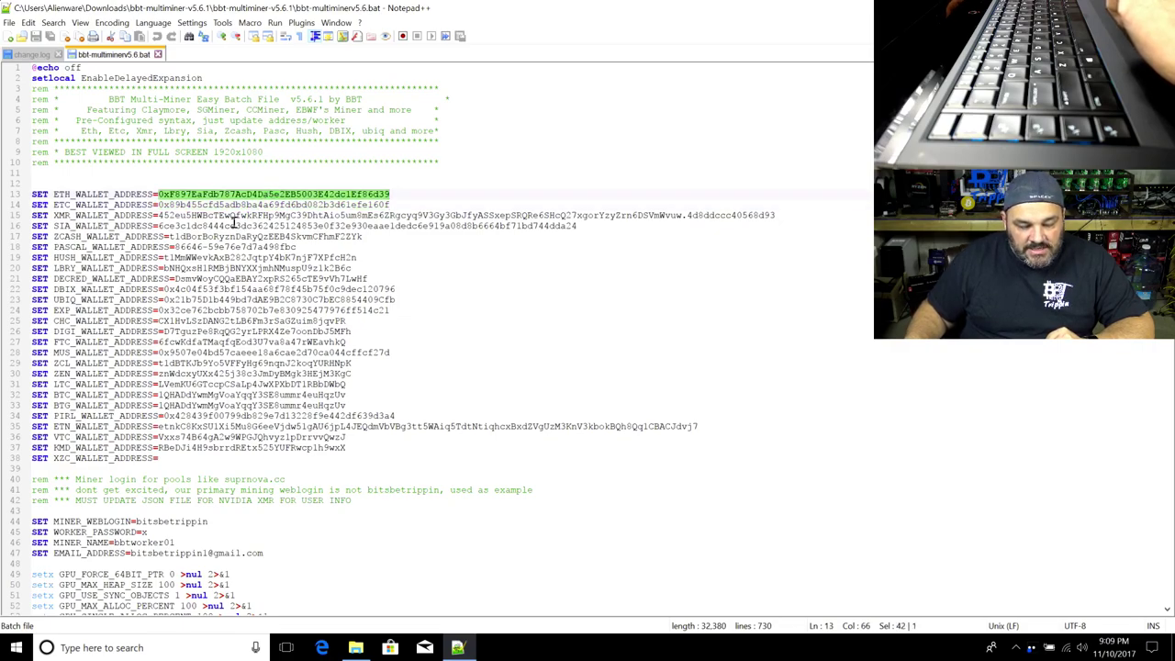
drag(396, 192, 158, 188)
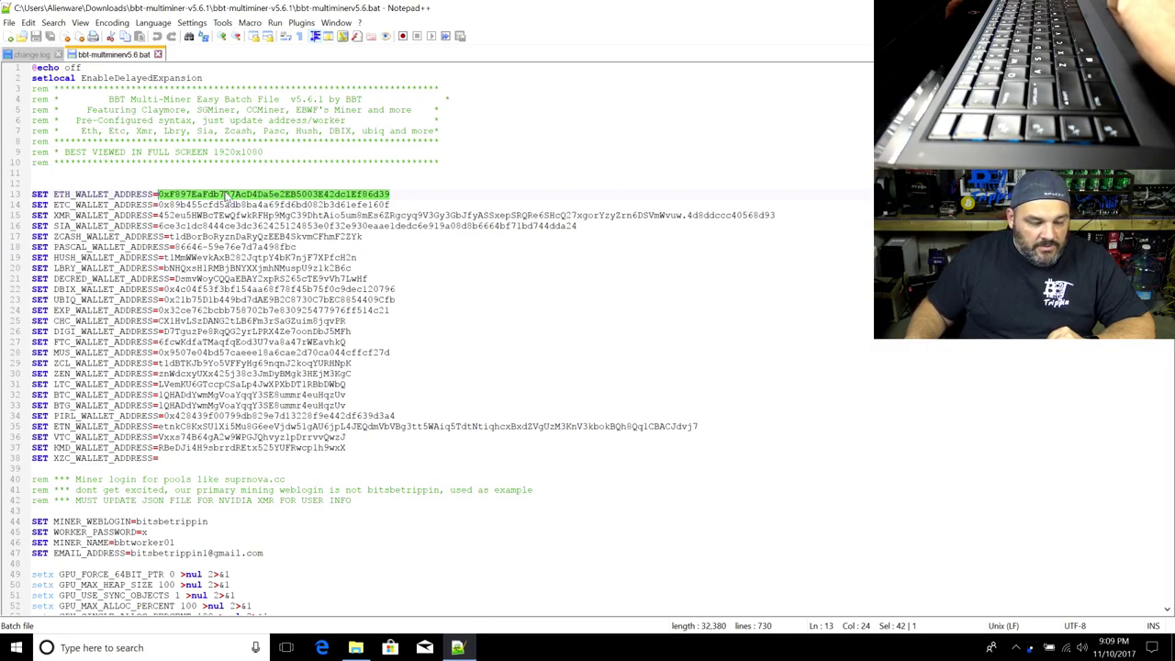
Examine the wallet address block from ETH to XZC, highlighting individual values such as ETC, ZCASH, XMR and LBRY
double_click(238, 206)
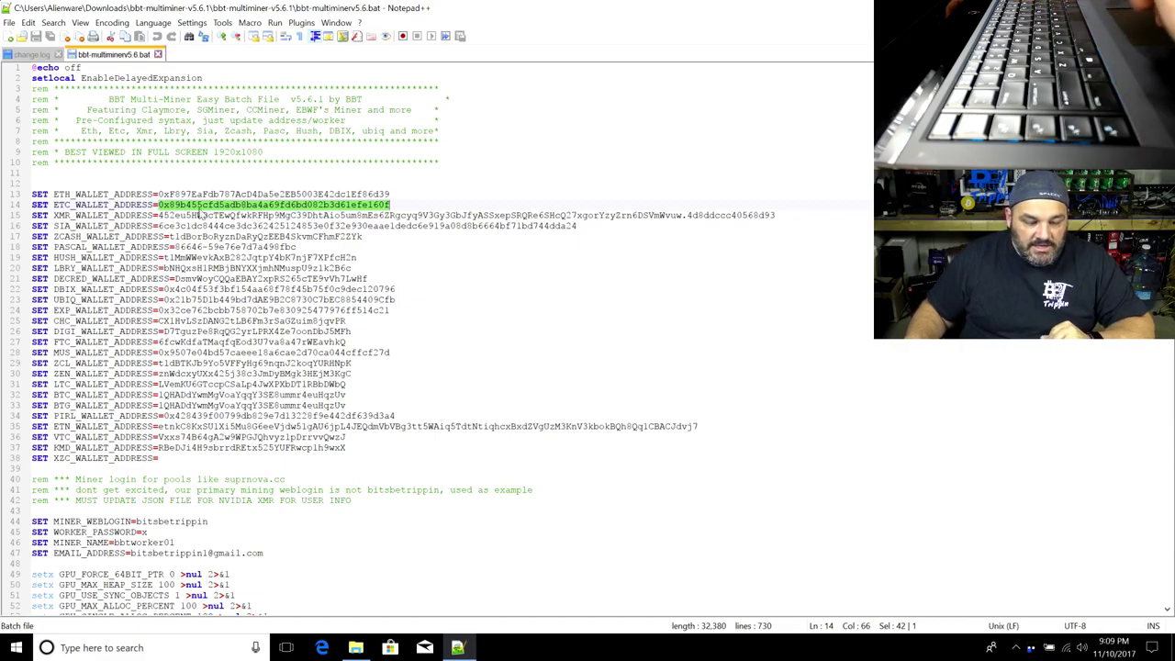
click(216, 216)
click(225, 237)
double_click(225, 236)
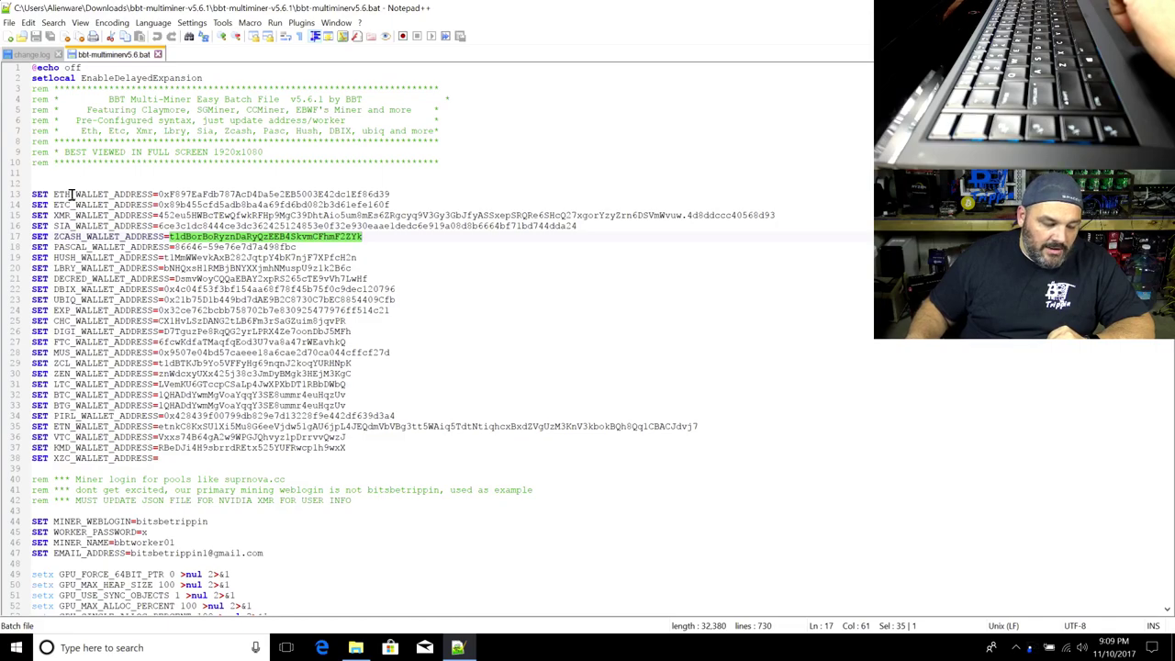
drag(55, 194, 258, 459)
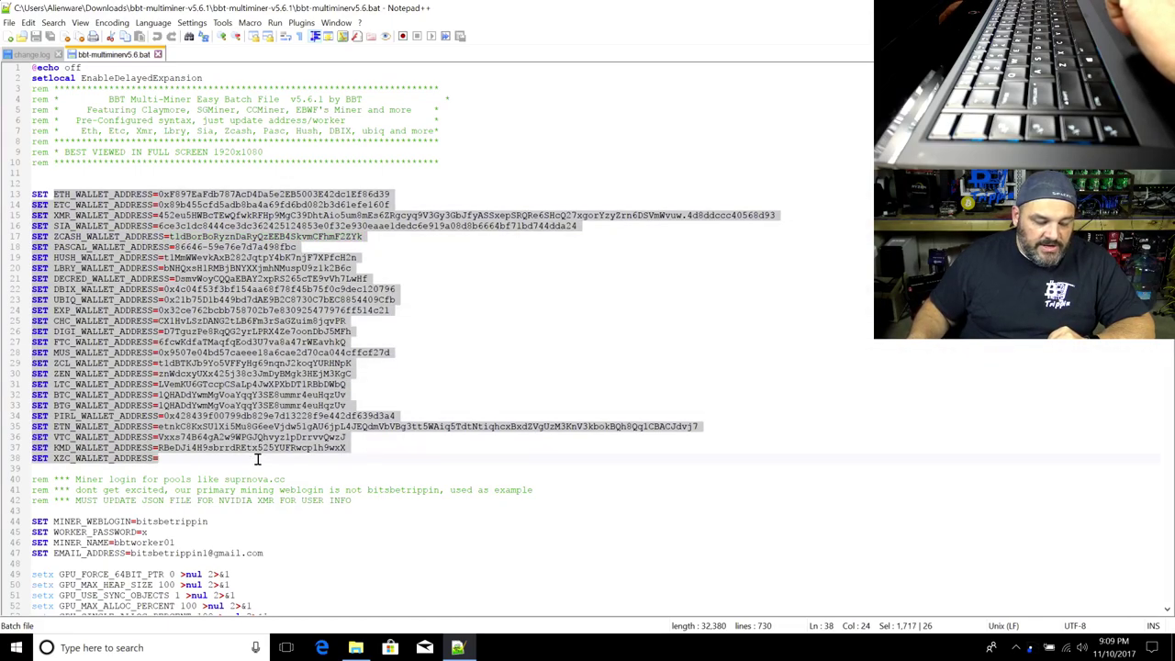
click(191, 300)
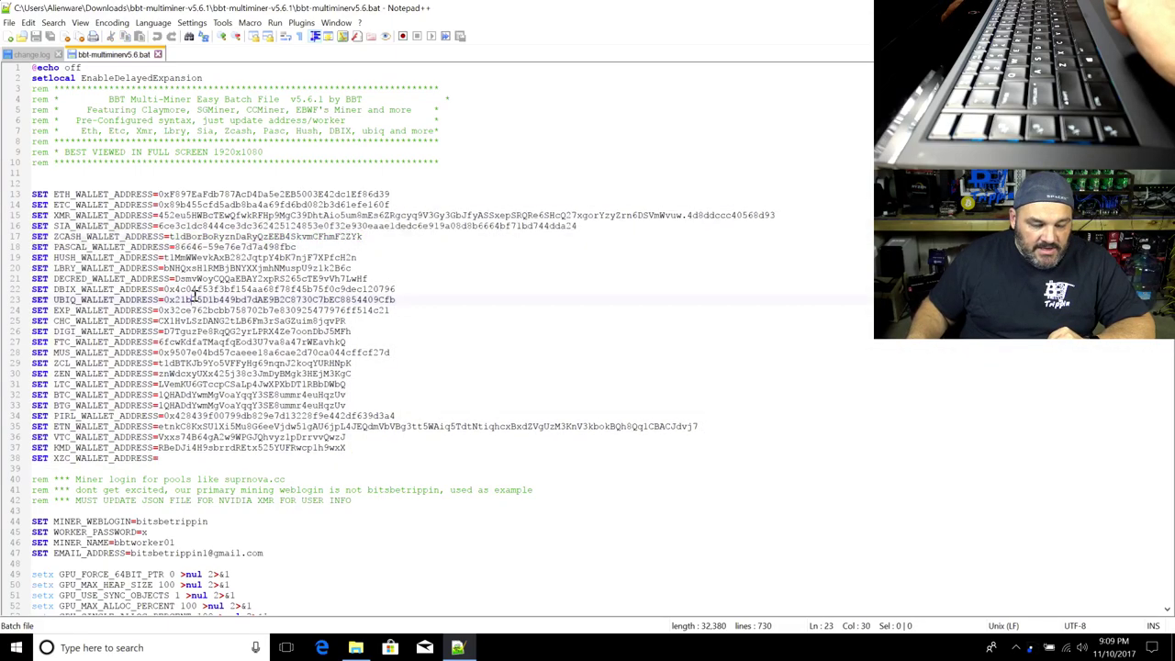
double_click(220, 215)
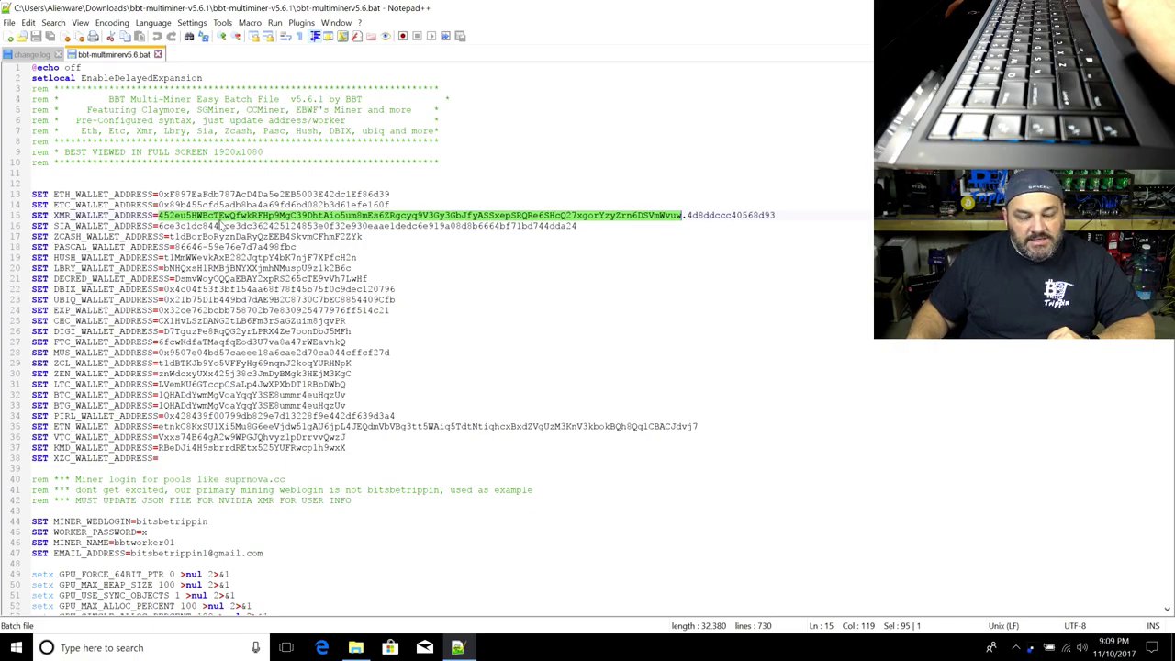
double_click(260, 321)
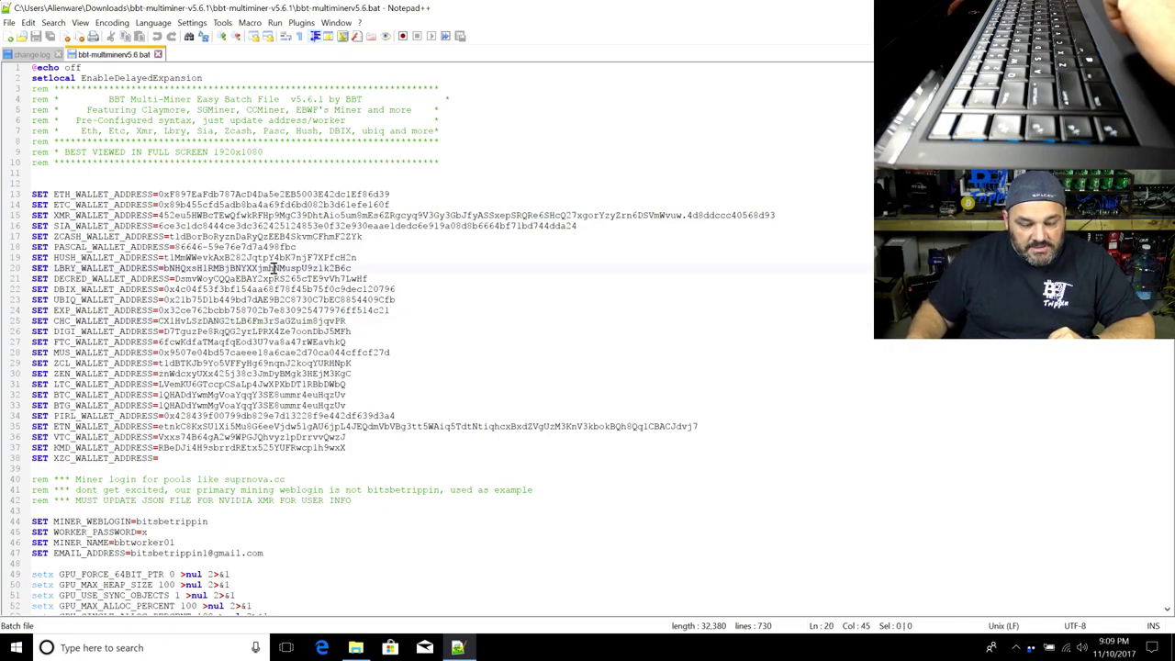
double_click(273, 268)
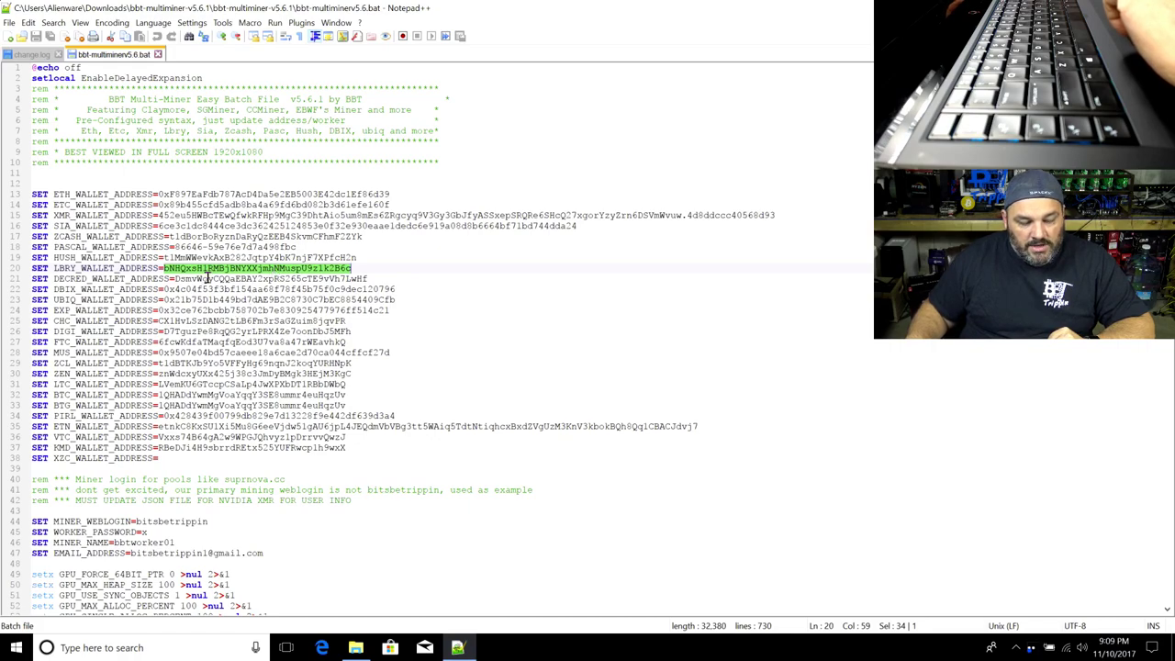
double_click(314, 196)
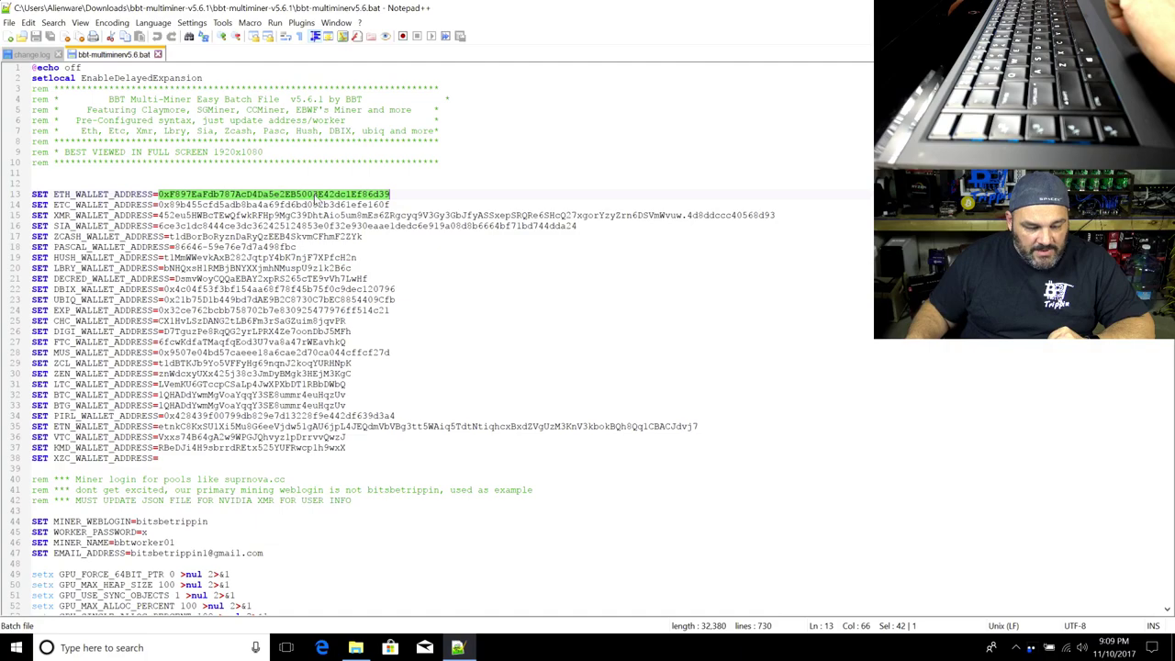
Examine the pool login settings below the wallet list: MINER_WEBLOGIN, WORKER_PASSWORD, MINER_NAME and EMAIL_ADDRESS
scroll(195, 284, down, 9)
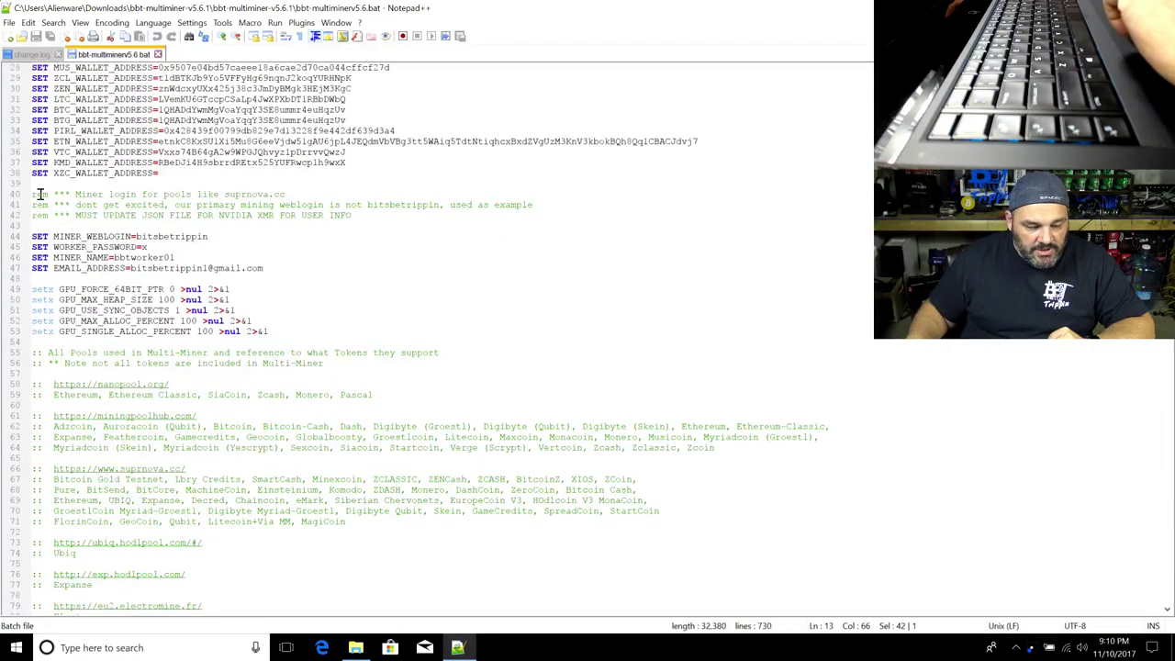
scroll(44, 120, up, 4)
drag(33, 361, 270, 395)
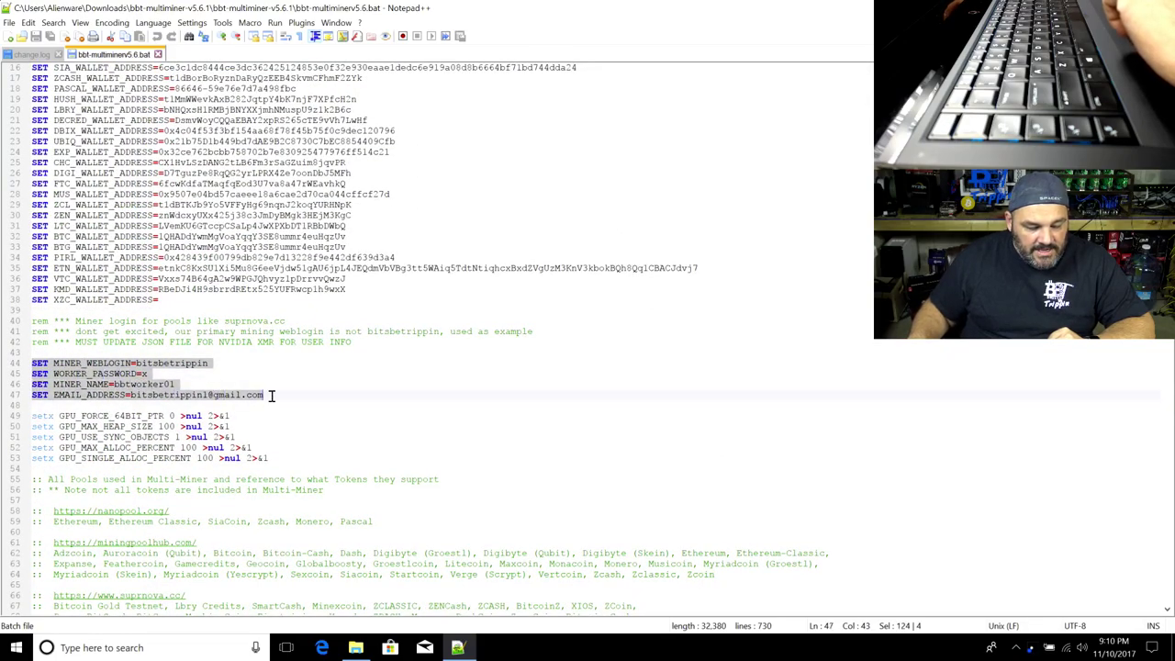
click(86, 367)
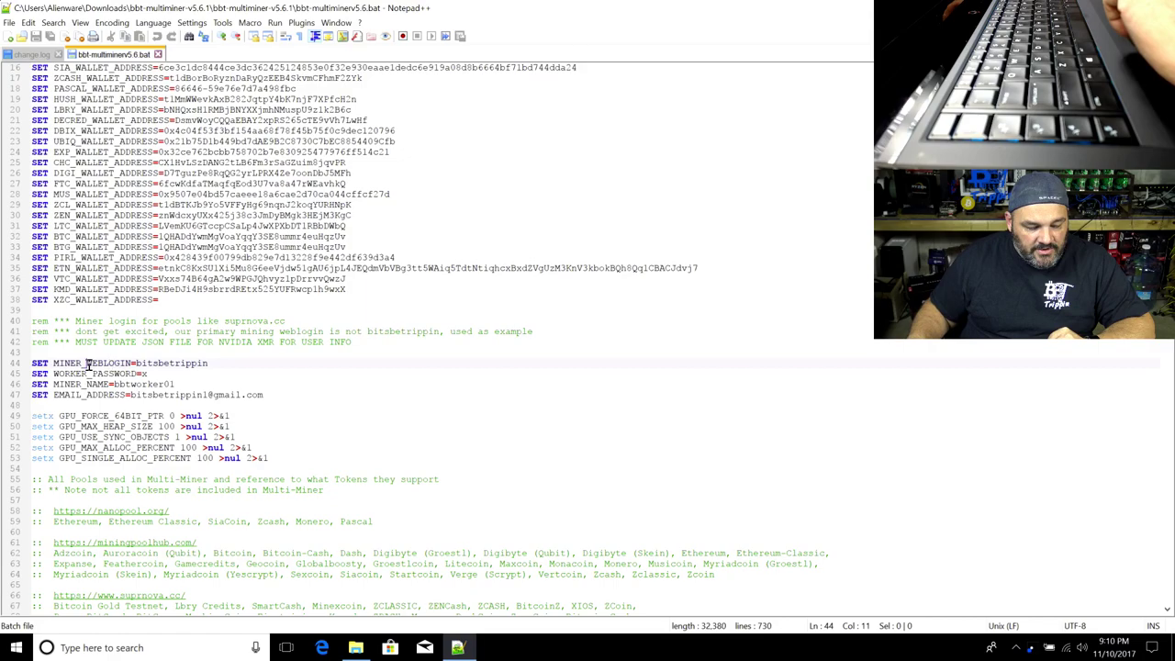
click(96, 374)
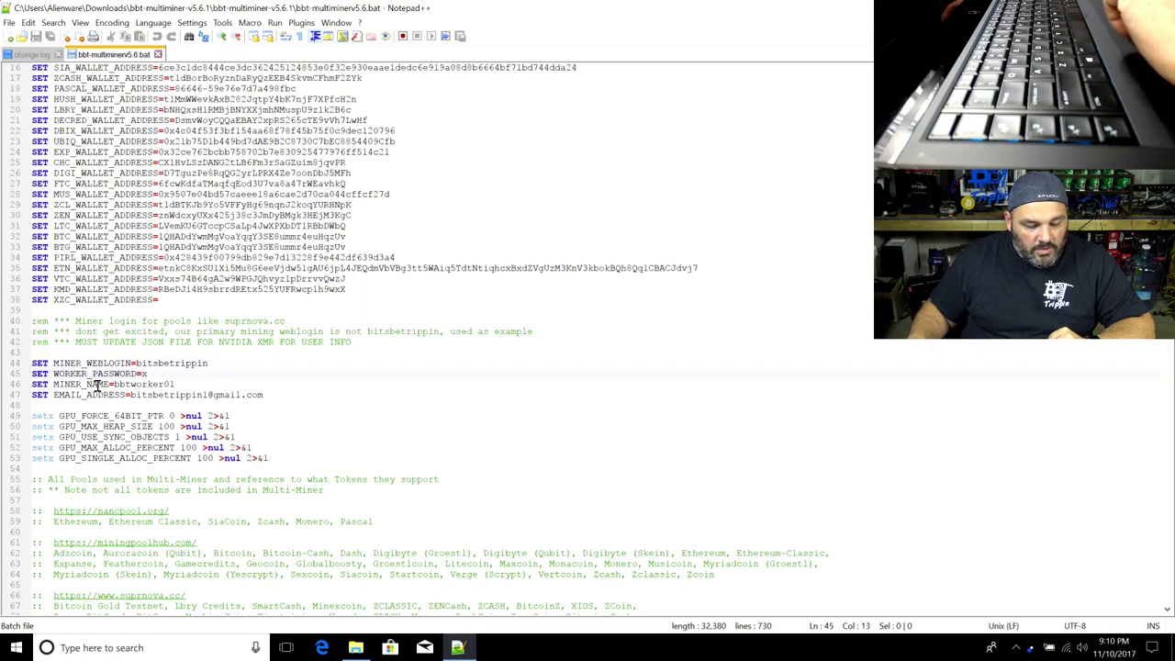
click(95, 385)
double_click(106, 396)
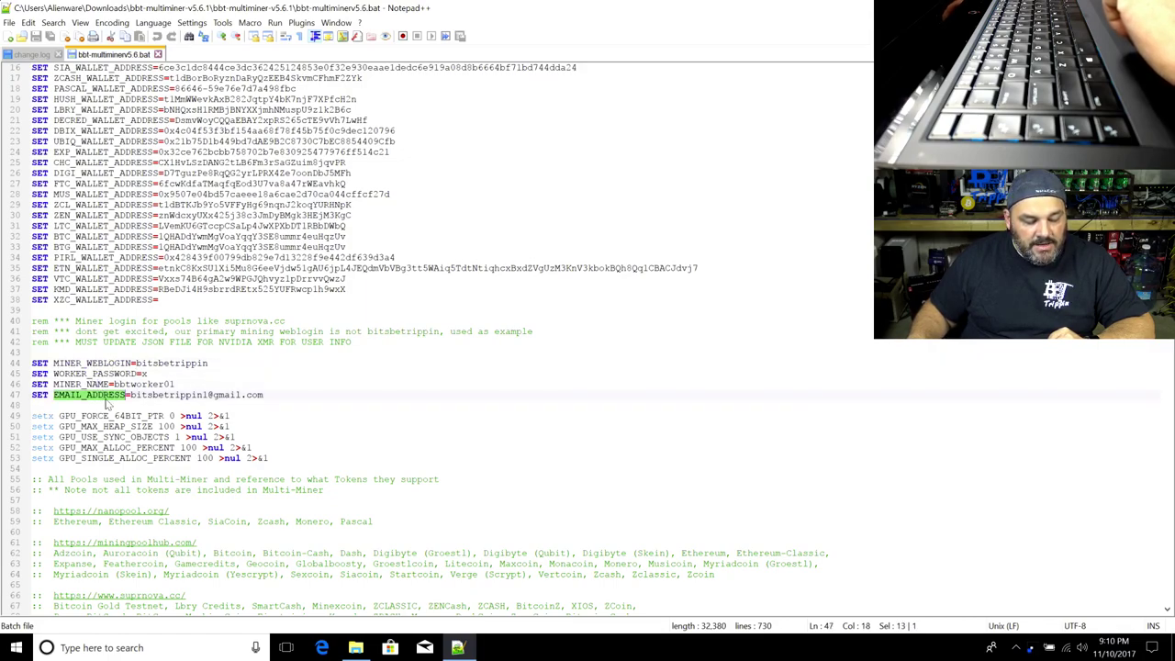
click(179, 365)
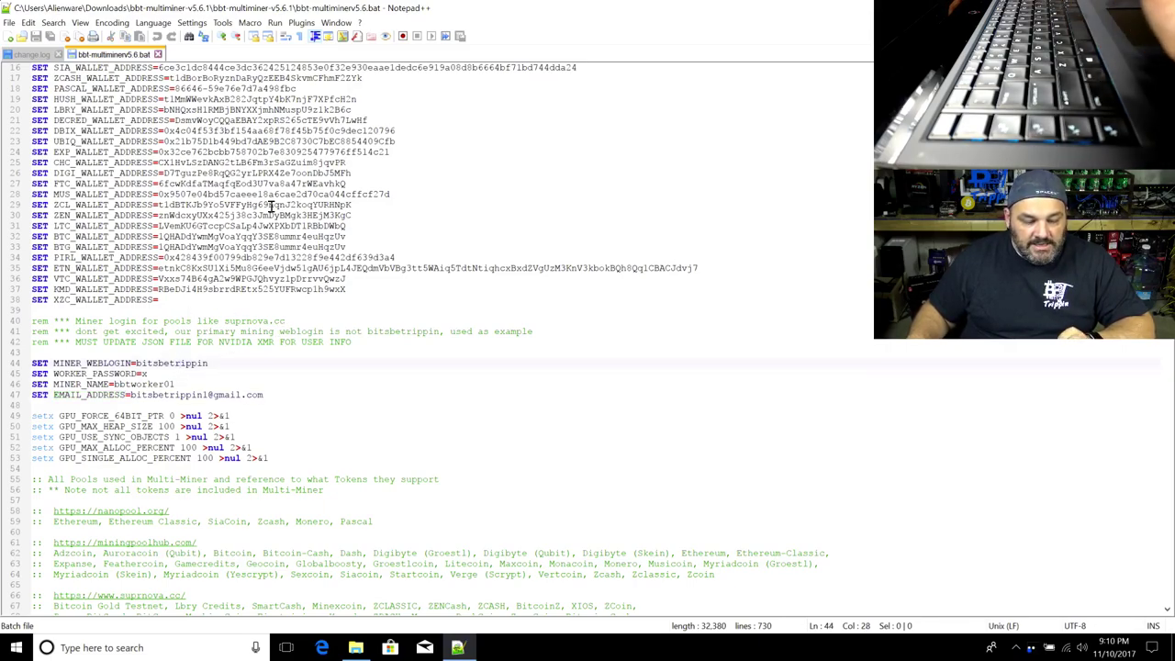
double_click(257, 163)
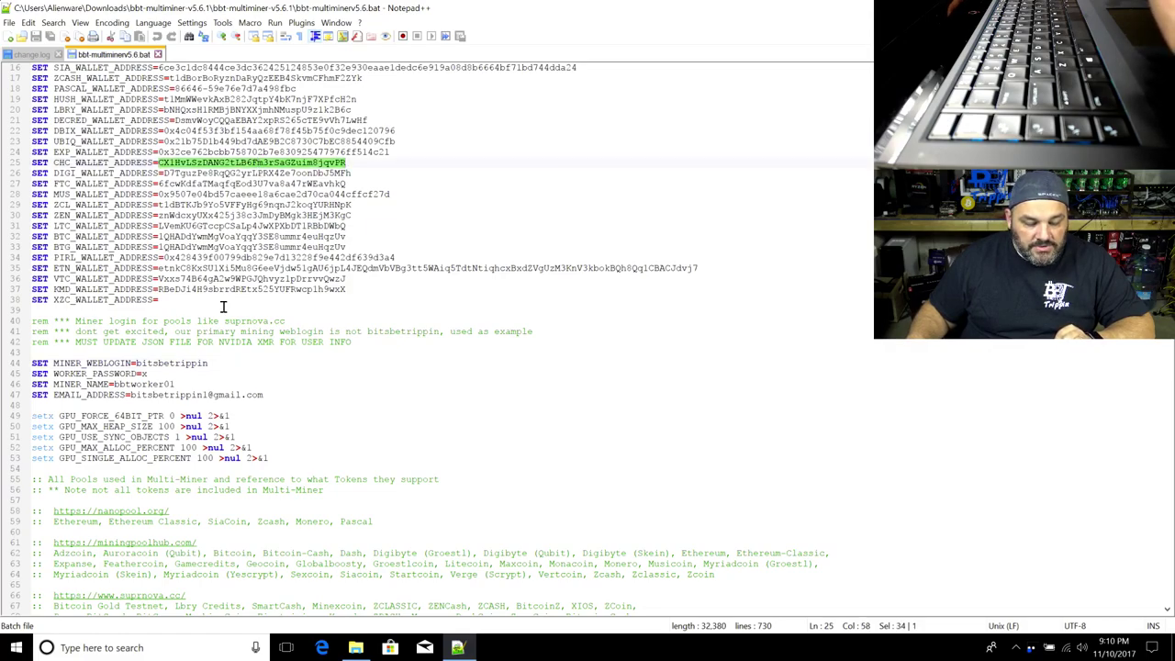
double_click(173, 365)
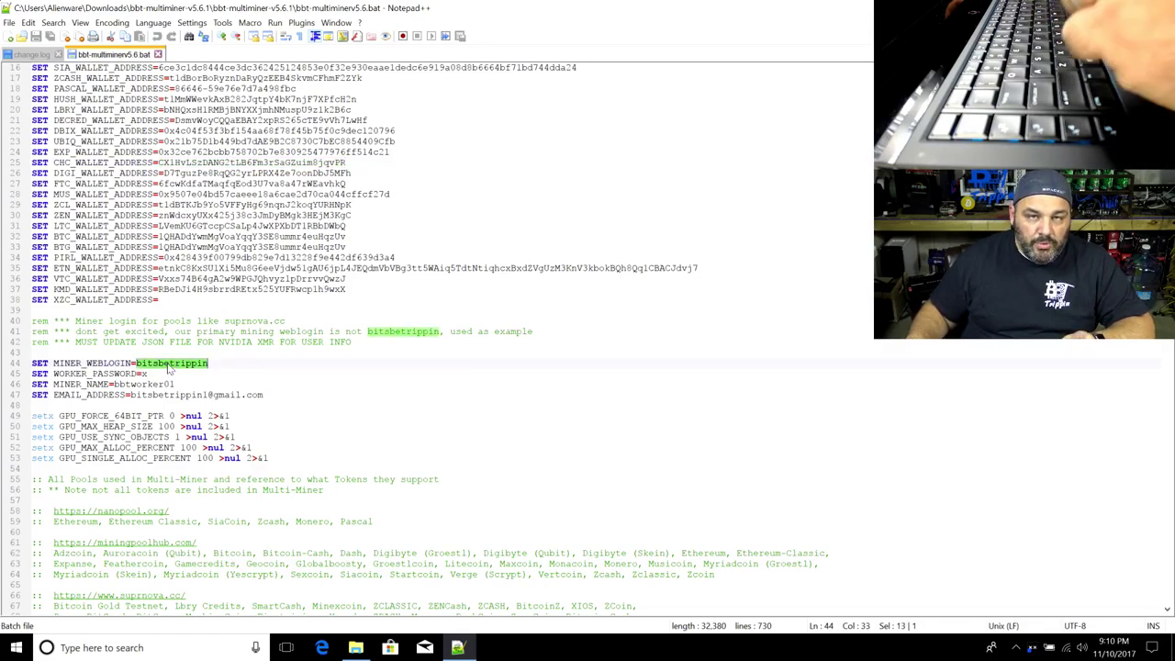
Review the commented list of mining pools and the tokens each one supports, from nanopool.org to the Feathercoin network
scroll(181, 384, down, 5)
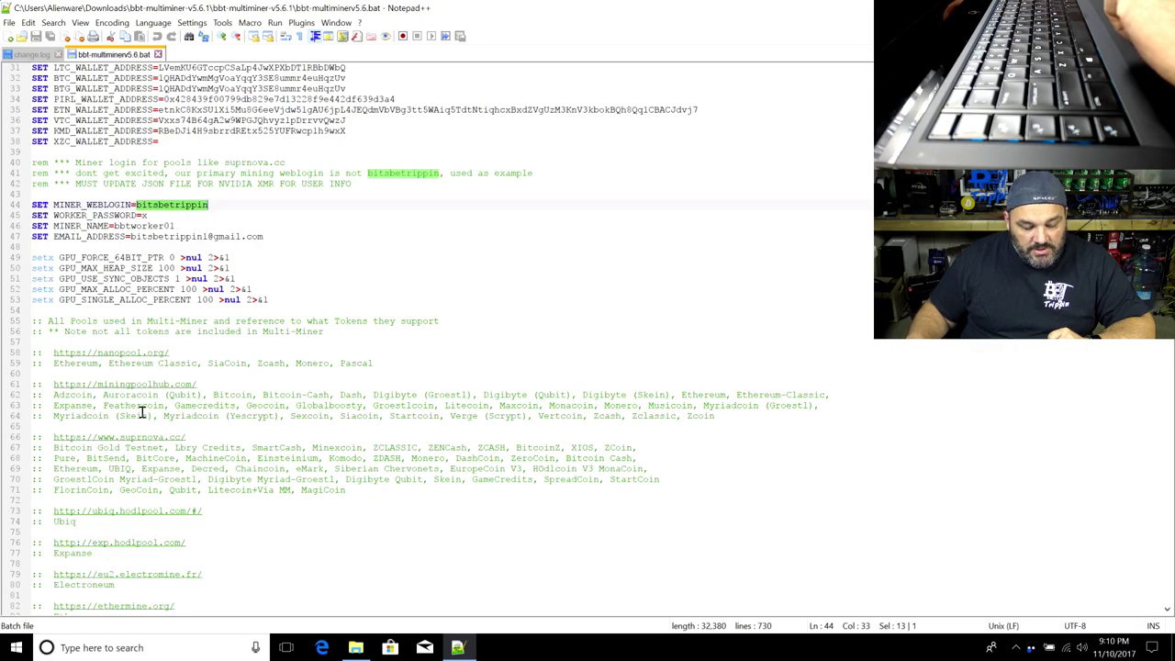
scroll(131, 406, down, 2)
scroll(129, 420, down, 3)
scroll(170, 395, down, 1)
scroll(171, 398, up, 2)
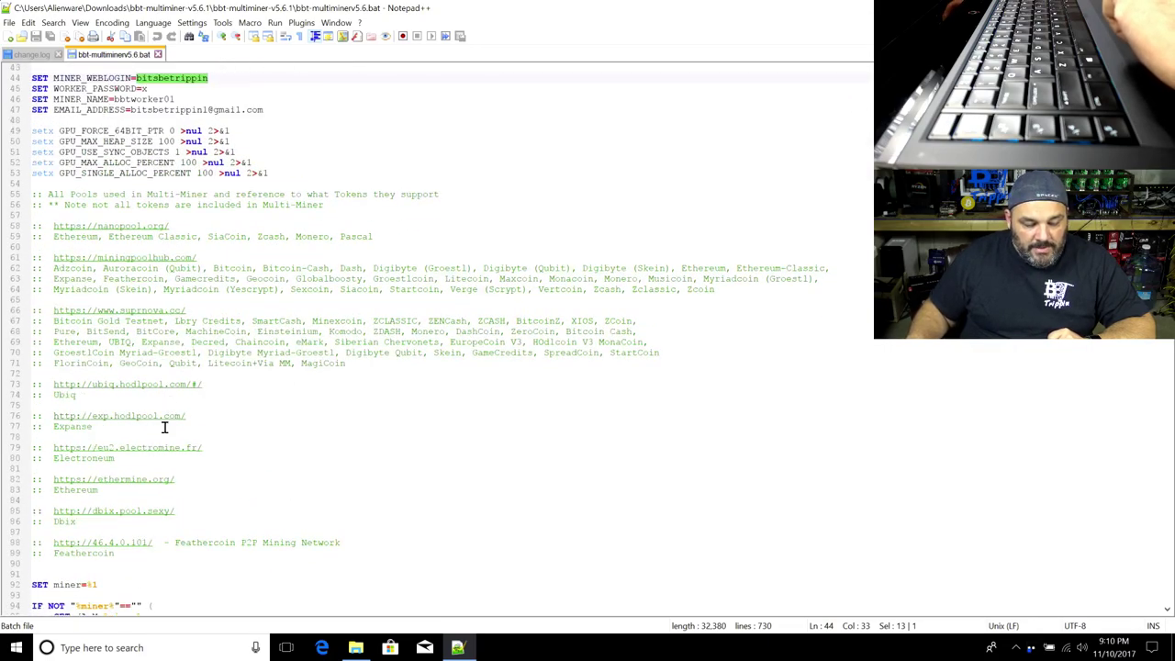
drag(187, 310, 54, 309)
right_click(54, 309)
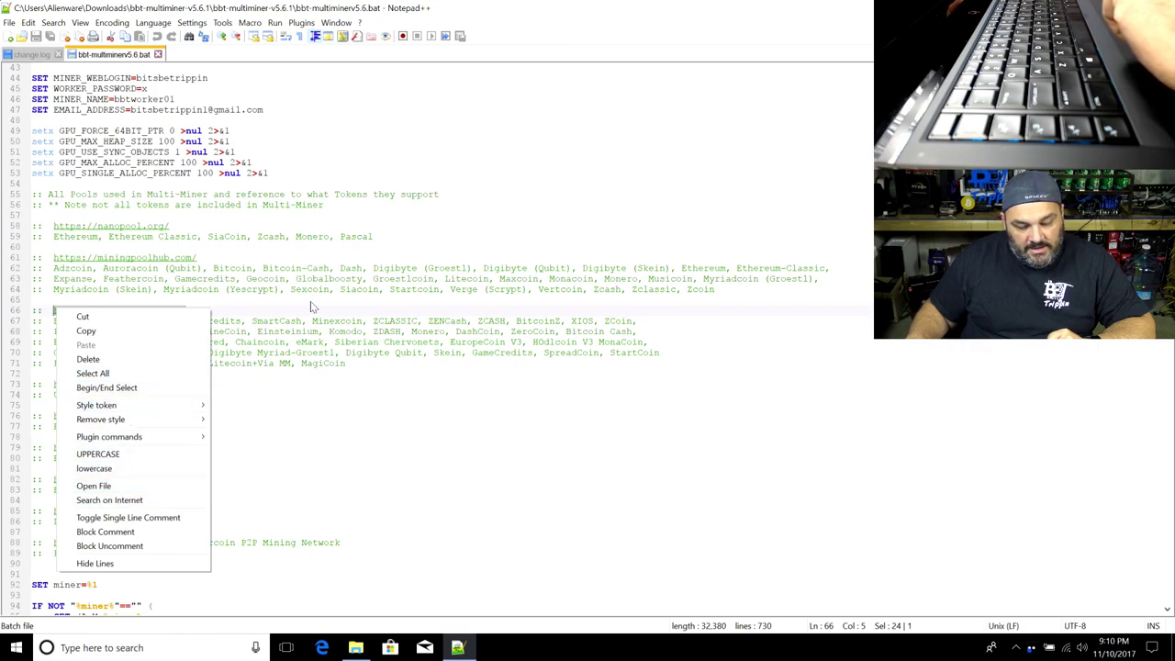
click(160, 501)
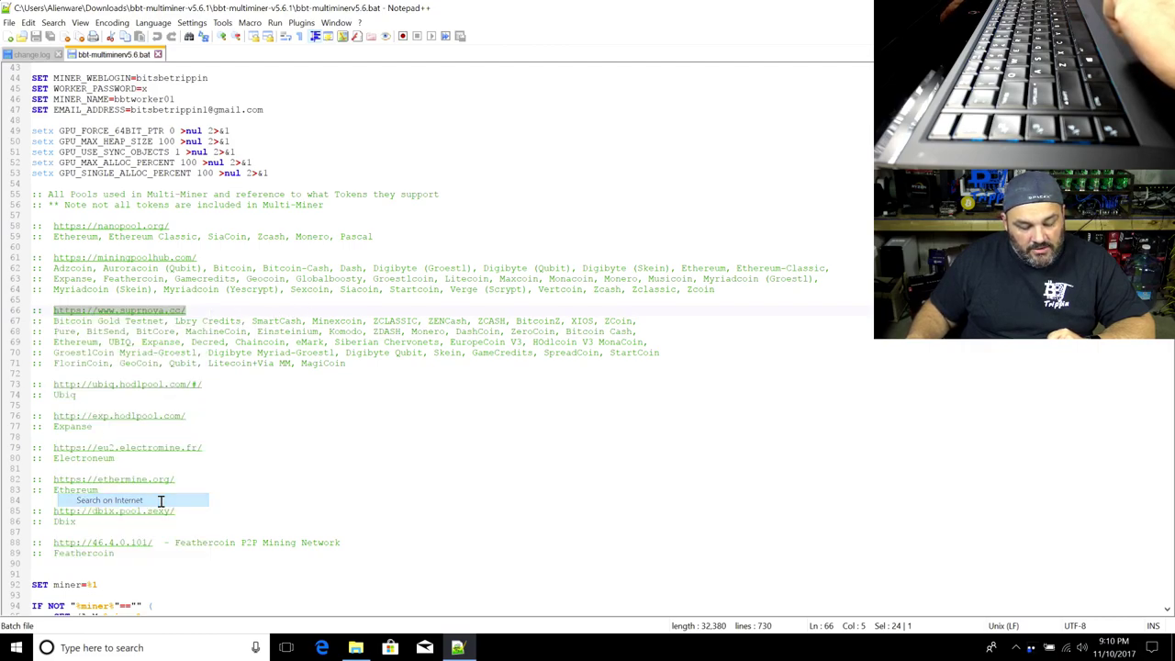
click(214, 218)
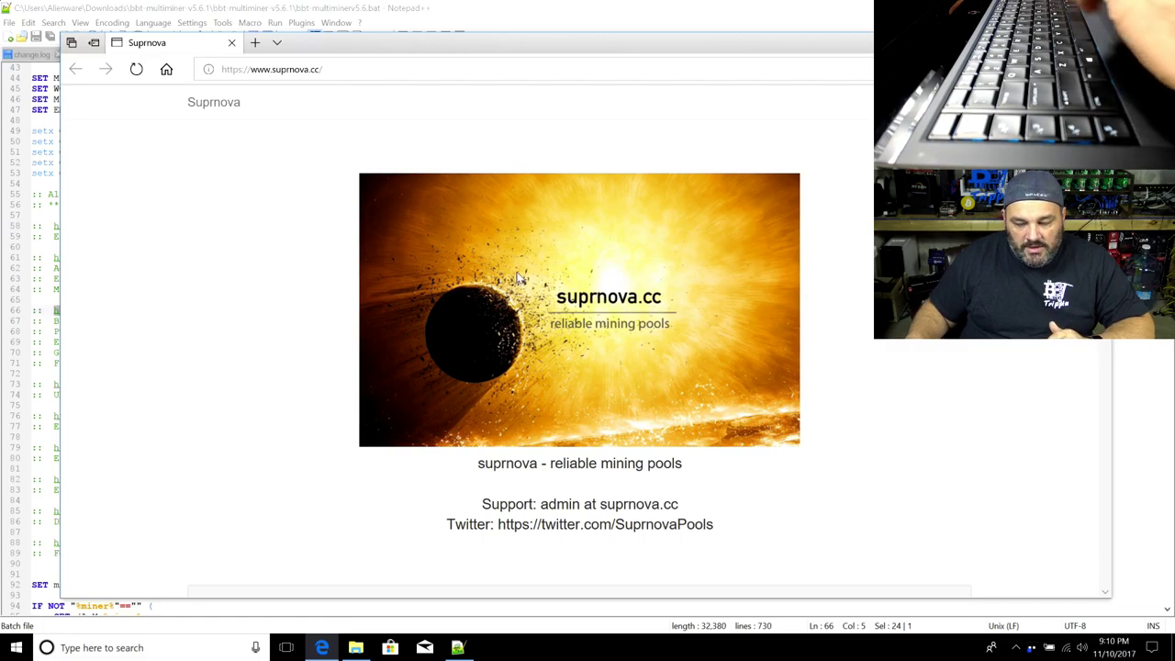
Examine the Suprnova site's table of coin pools, from Bitcoin Gold to ZCoin
scroll(519, 278, down, 15)
scroll(372, 299, up, 5)
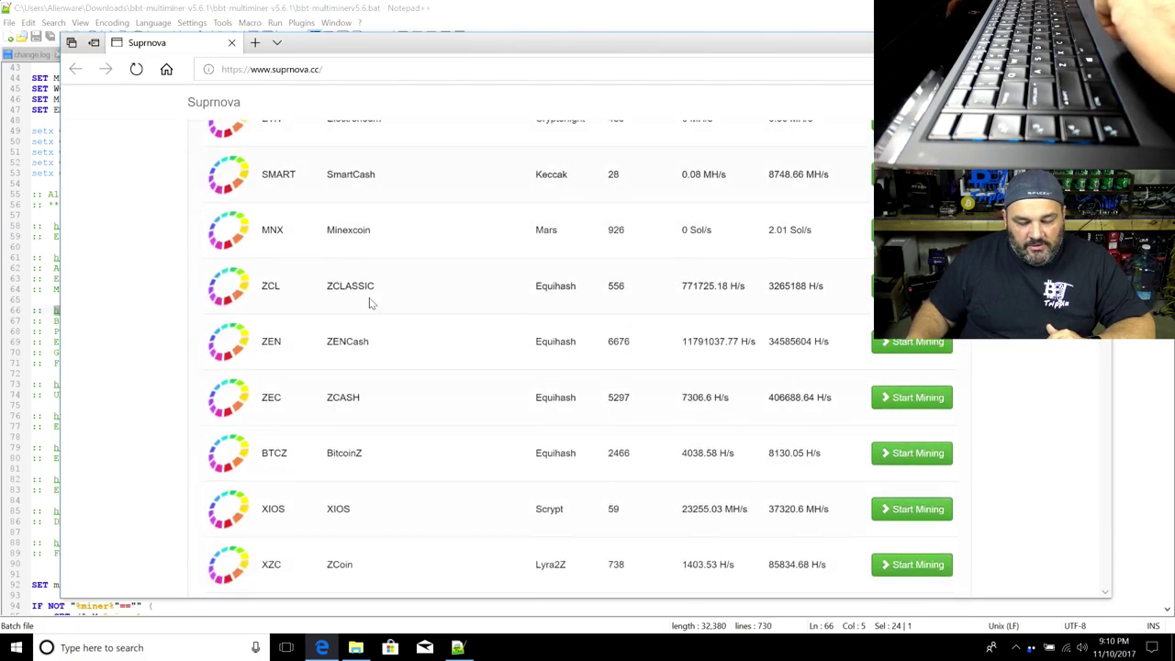
scroll(386, 285, up, 3)
scroll(360, 356, down, 2)
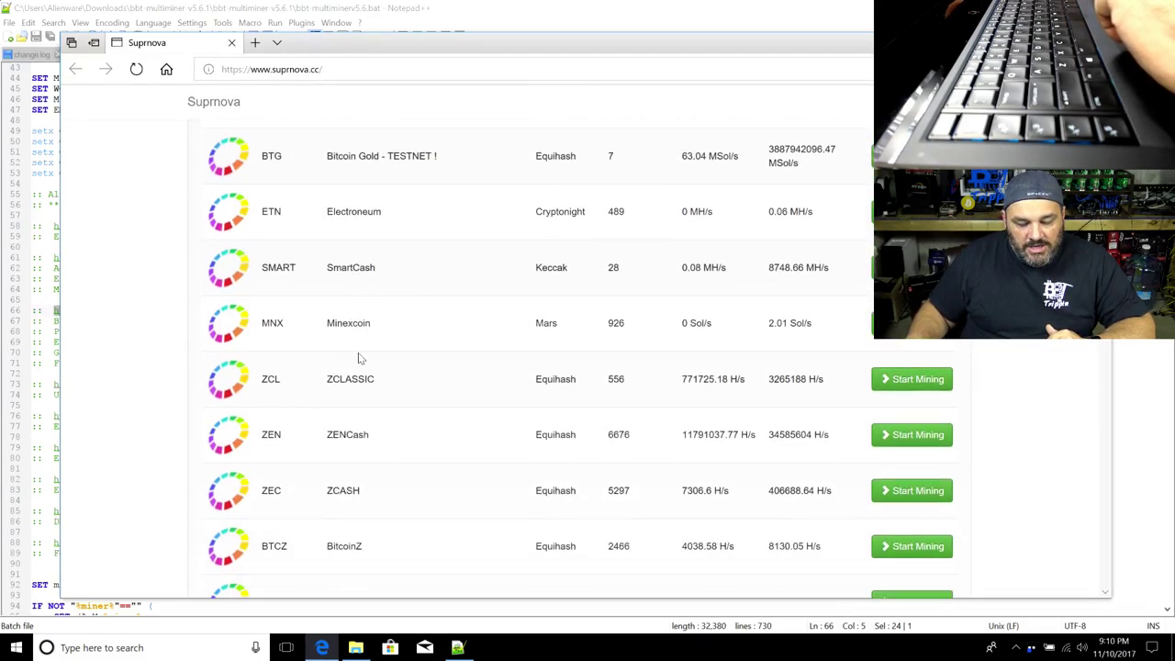
scroll(360, 358, down, 1)
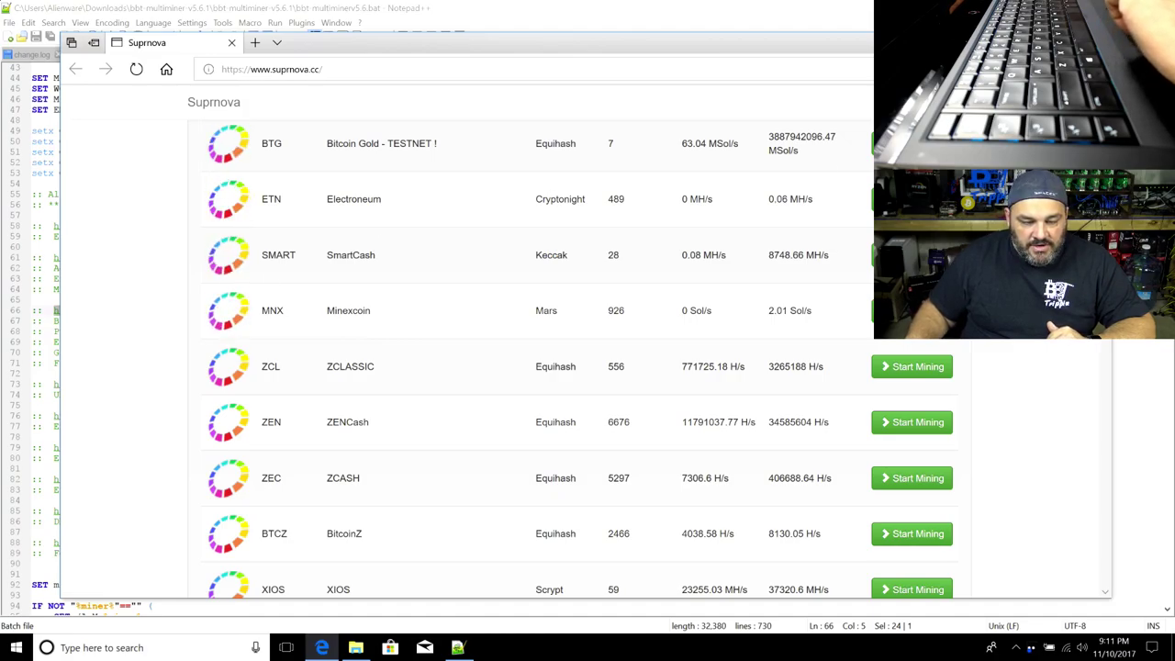
Switch back to the batch file in Notepad++ and compare the SIA wallet address with the MINER_WEBLOGIN value by highlighting each
key(alt+Tab)
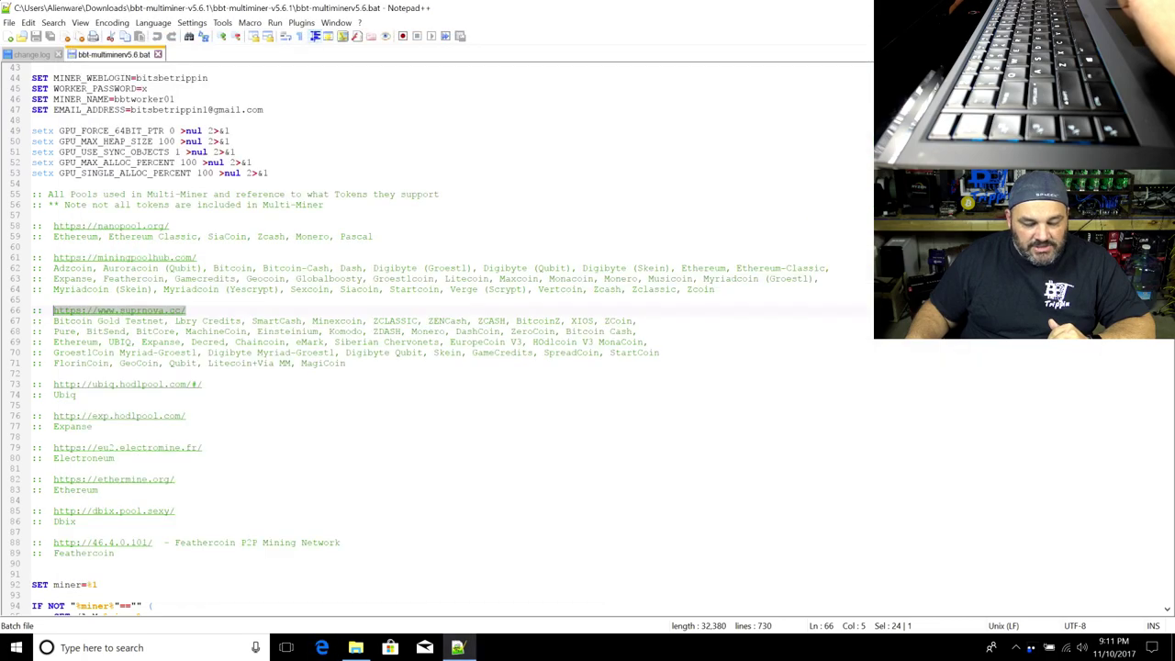
scroll(169, 201, up, 3)
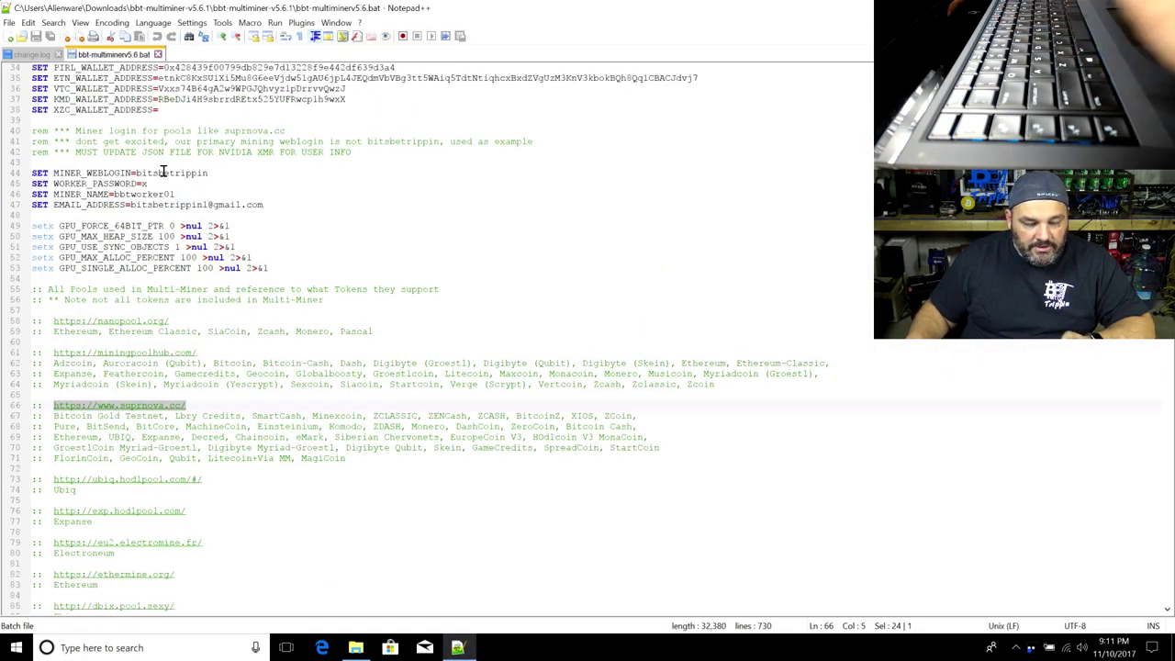
scroll(161, 172, up, 8)
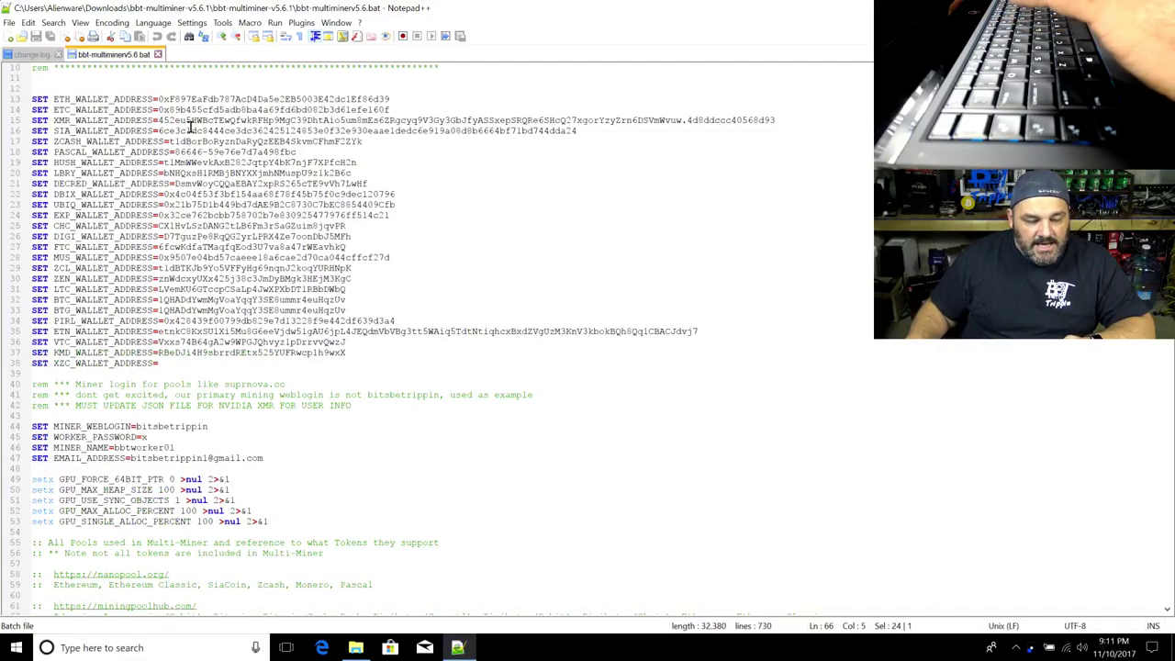
double_click(208, 131)
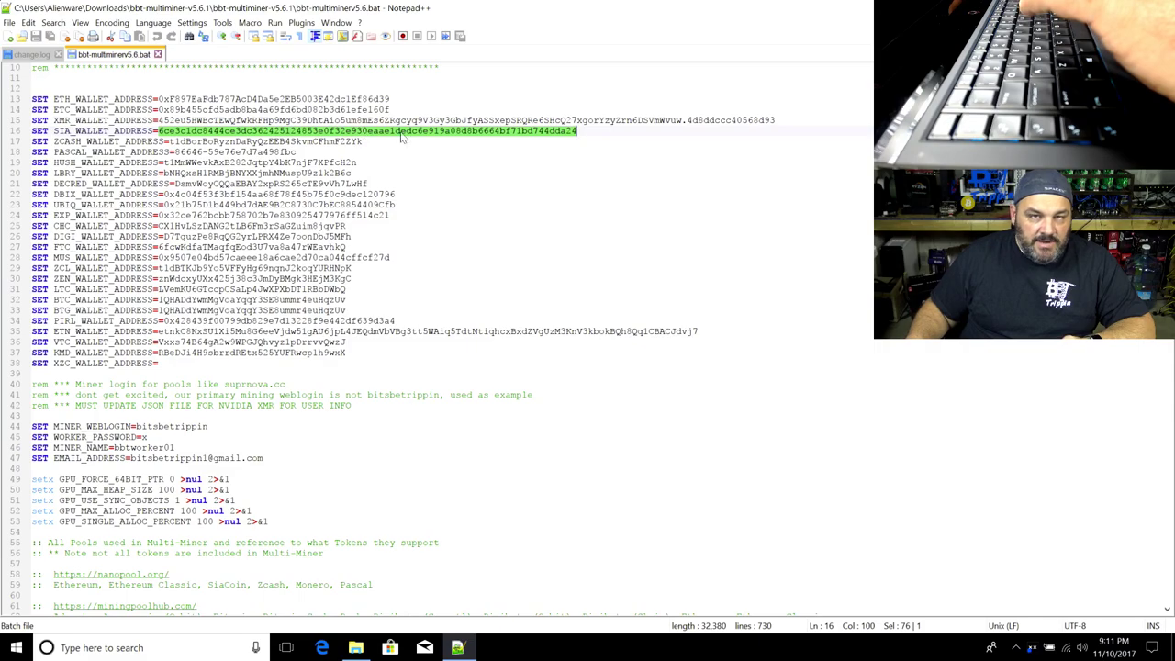
double_click(168, 426)
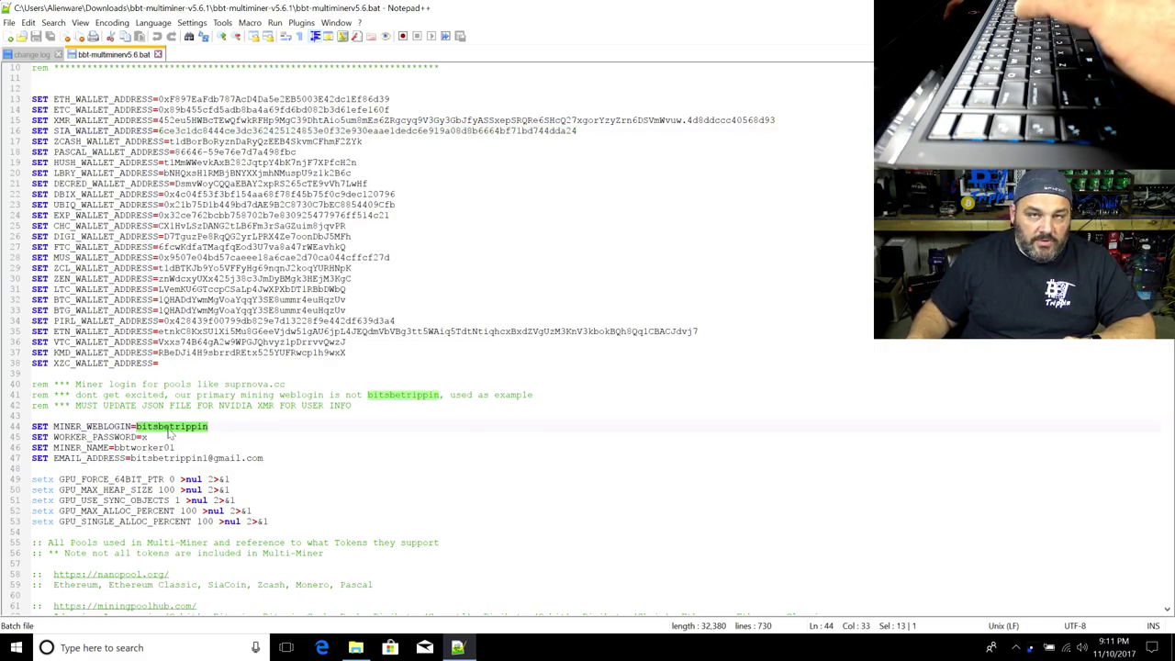
scroll(236, 392, down, 2)
scroll(236, 392, down, 2)
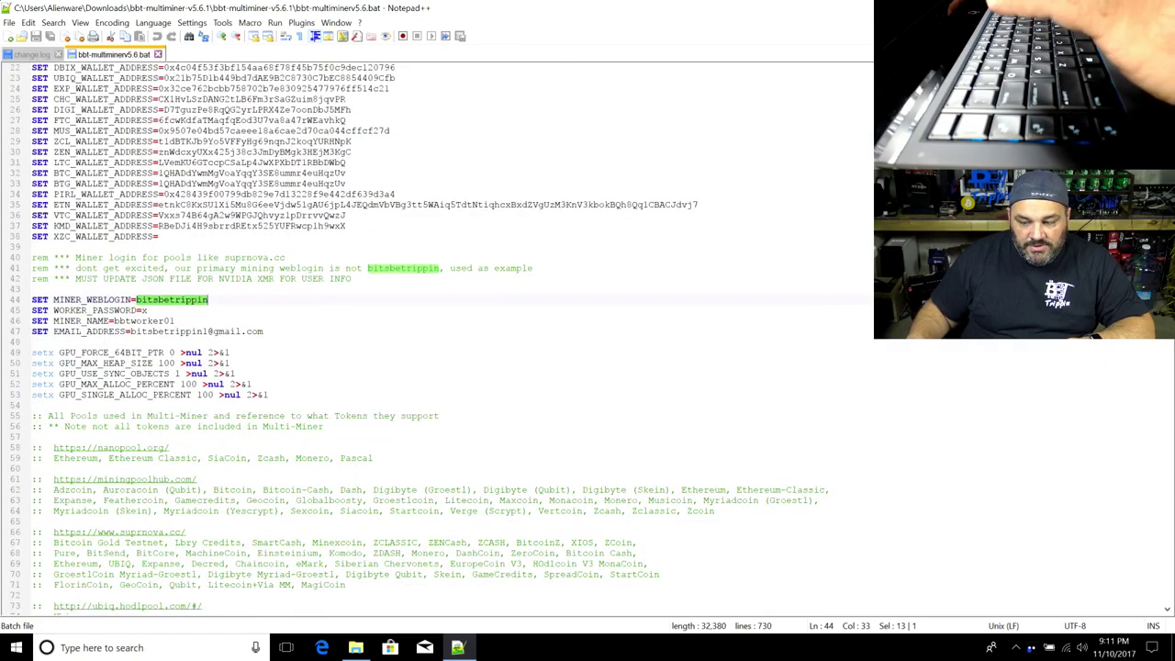
Review the values to personalise: highlight the ETH wallet address, MINER_WEBLOGIN and MINER_NAME, and locate the EMAIL_ADDRESS line
scroll(440, 340, up, 7)
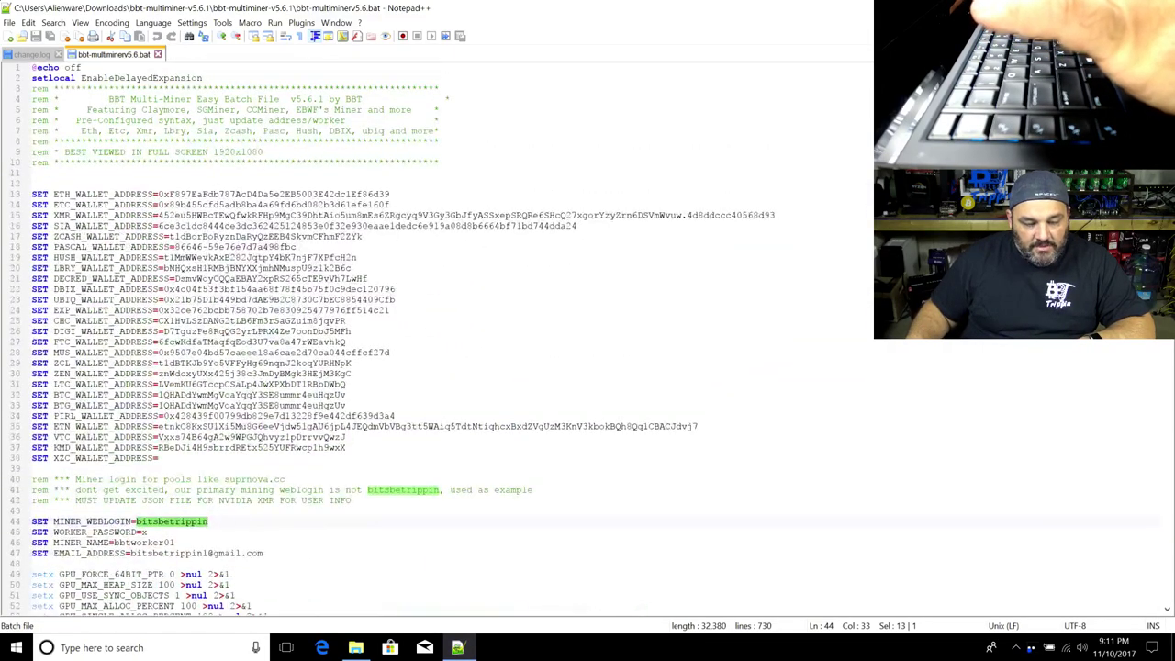
double_click(340, 196)
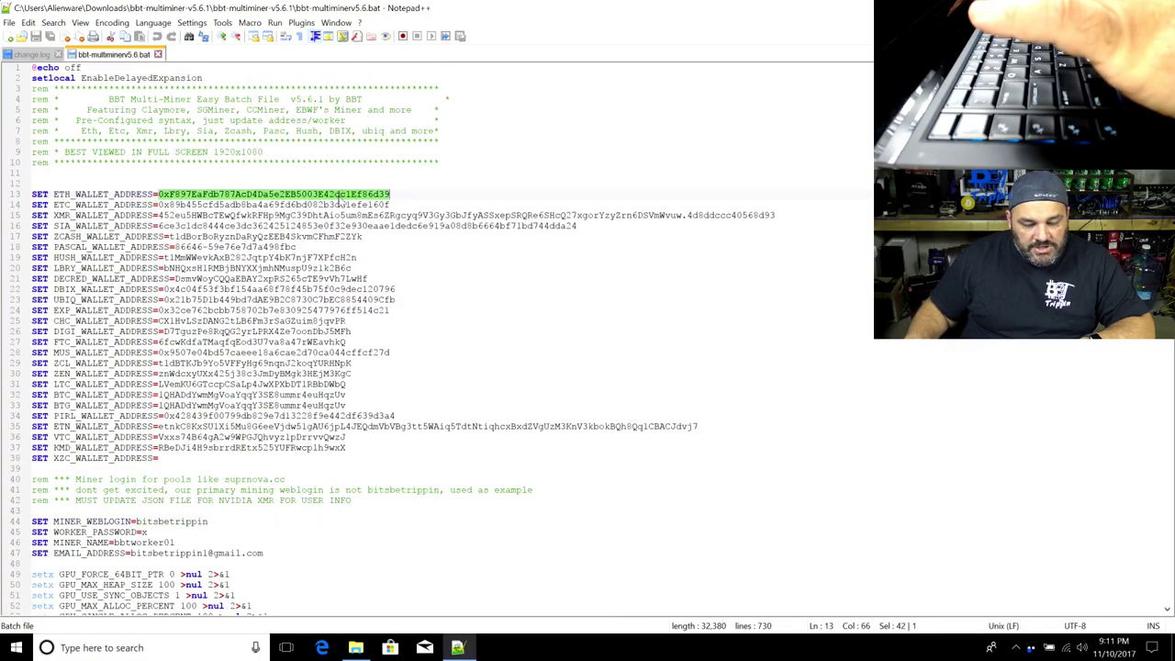
double_click(176, 522)
double_click(166, 543)
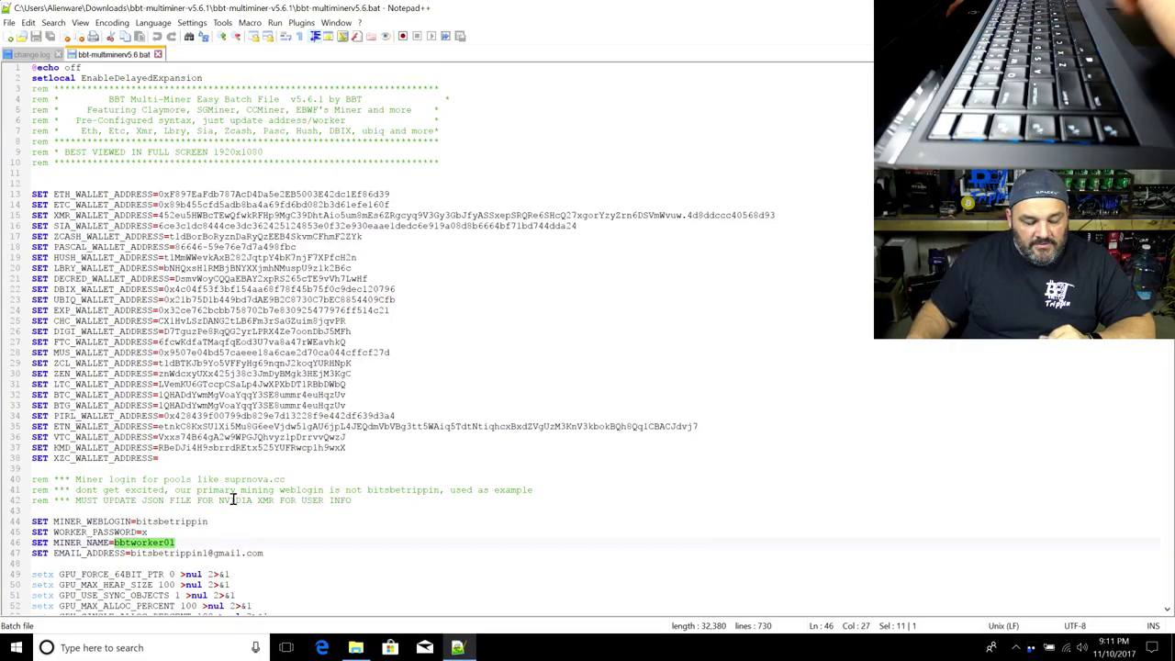
scroll(184, 432, down, 4)
click(188, 429)
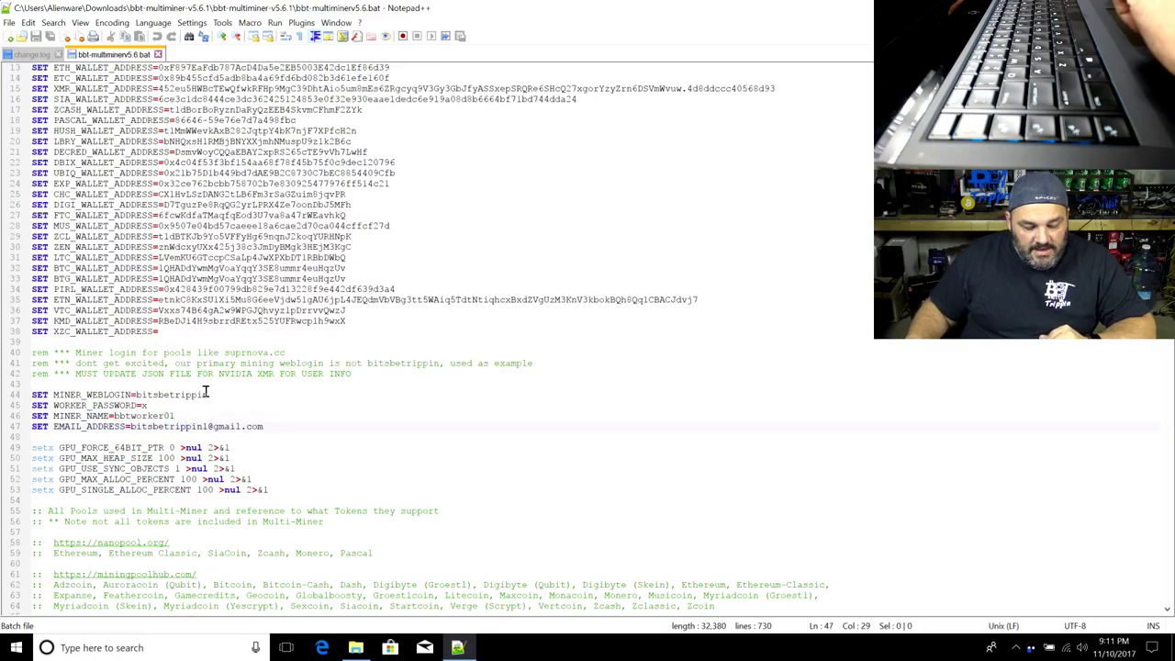
Examine the numbered miner menu in the ECHO lines, from Ethereum through Musicoin, highlighting DBIX option 29
scroll(189, 417, down, 4)
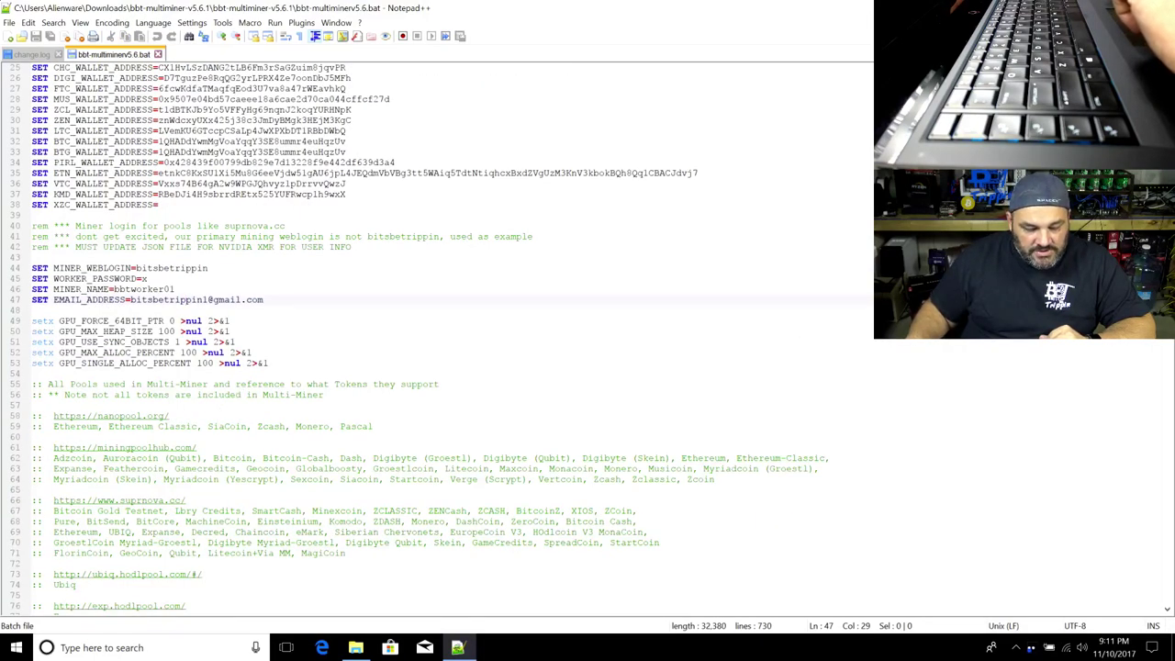
scroll(417, 338, down, 15)
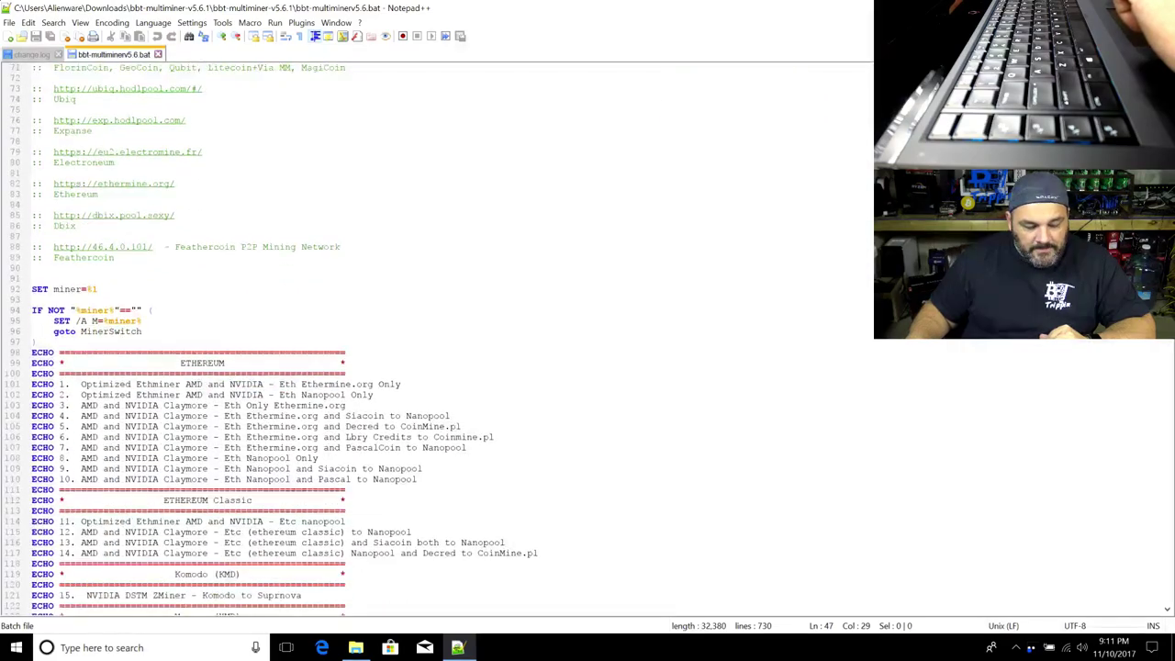
scroll(285, 338, down, 6)
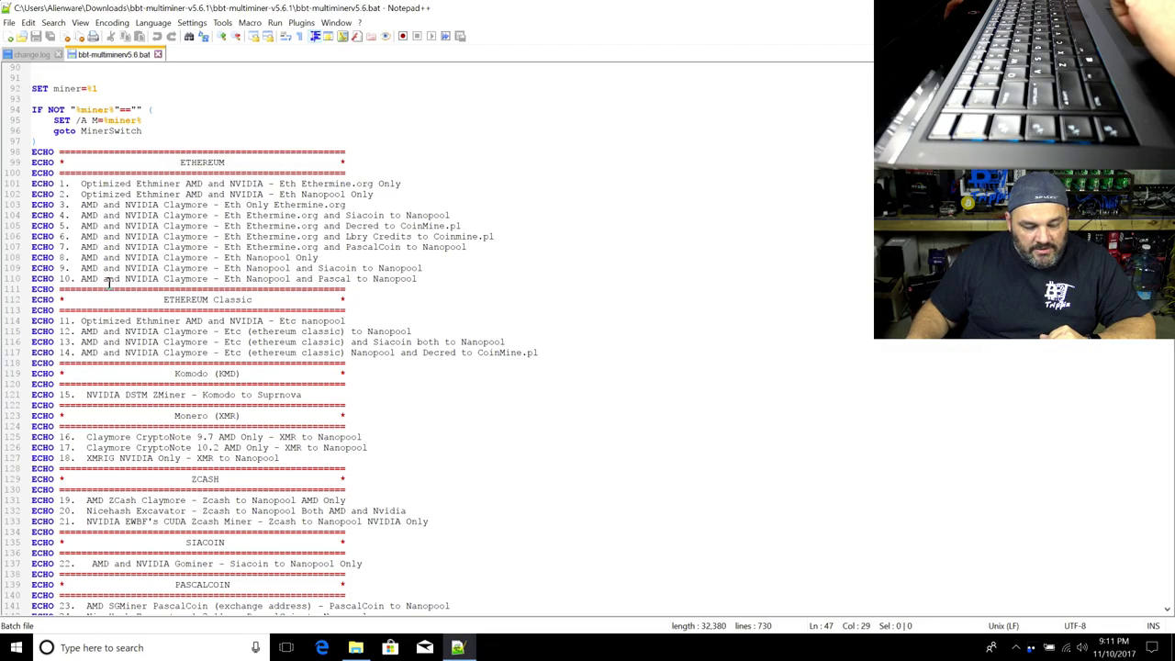
scroll(271, 342, down, 10)
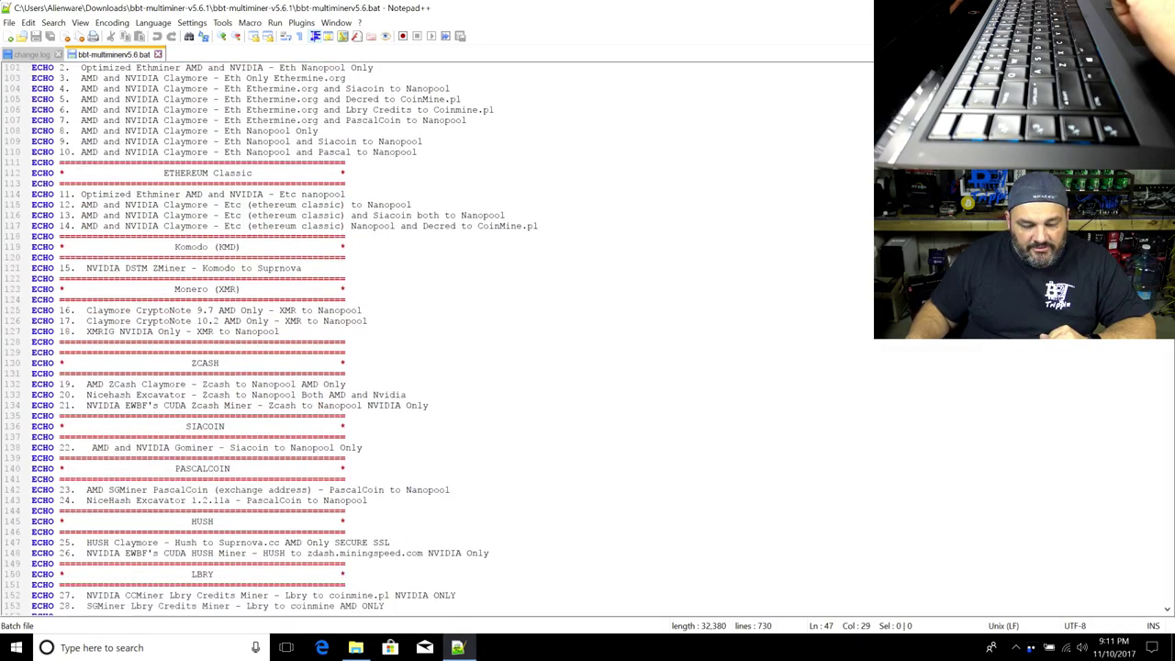
scroll(272, 339, down, 5)
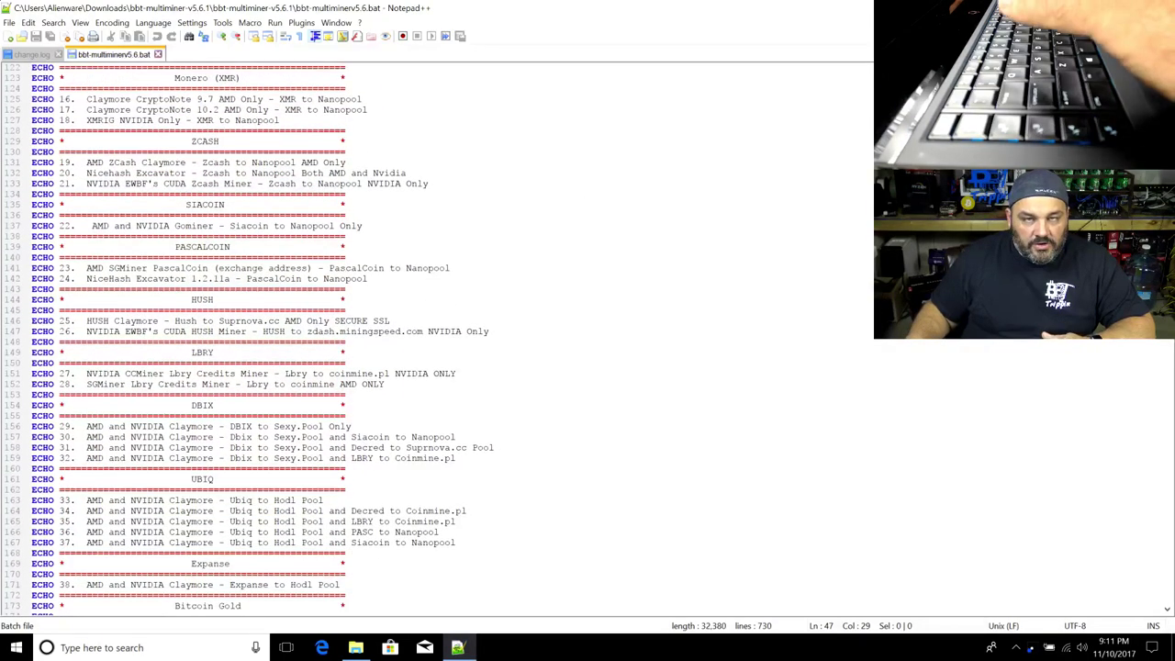
scroll(272, 339, down, 1)
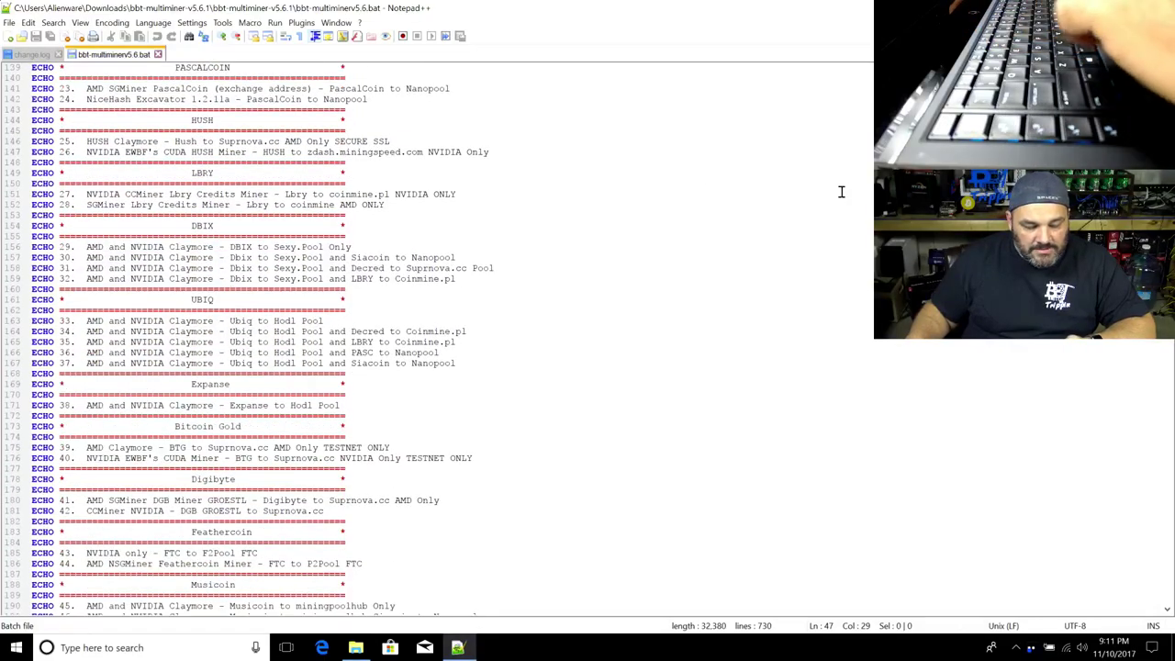
double_click(65, 247)
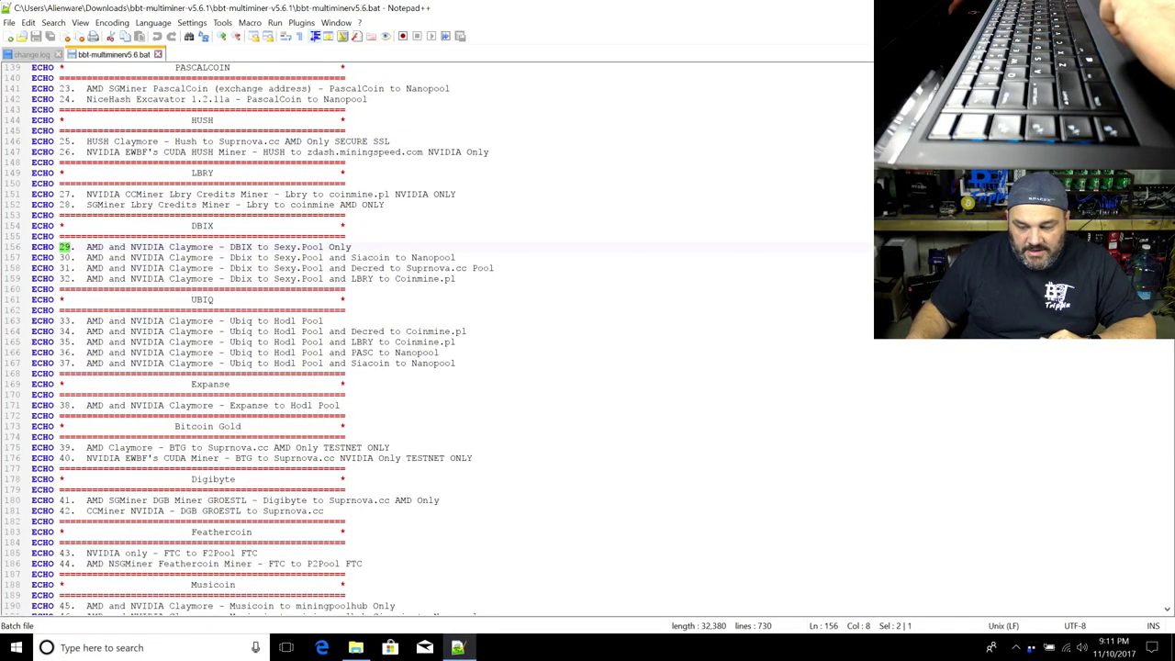
Trace ZENCoin menu option 59 to its GOTO target zen2 in the MinerSwitch section, highlighting the number and the label
scroll(275, 340, down, 20)
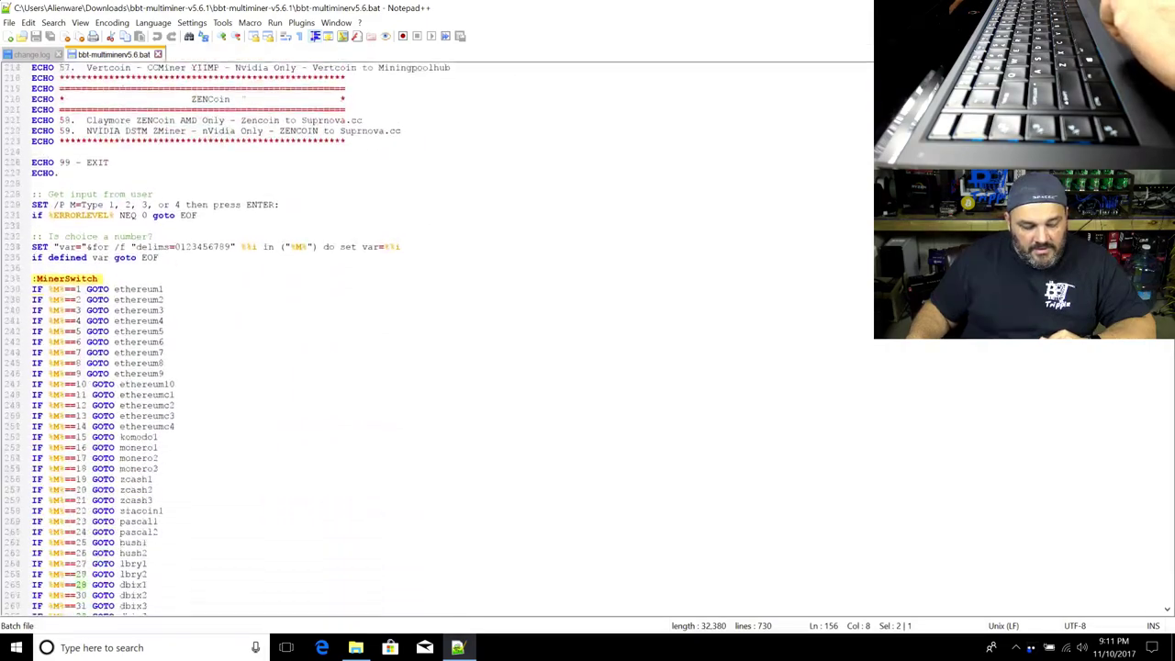
click(76, 215)
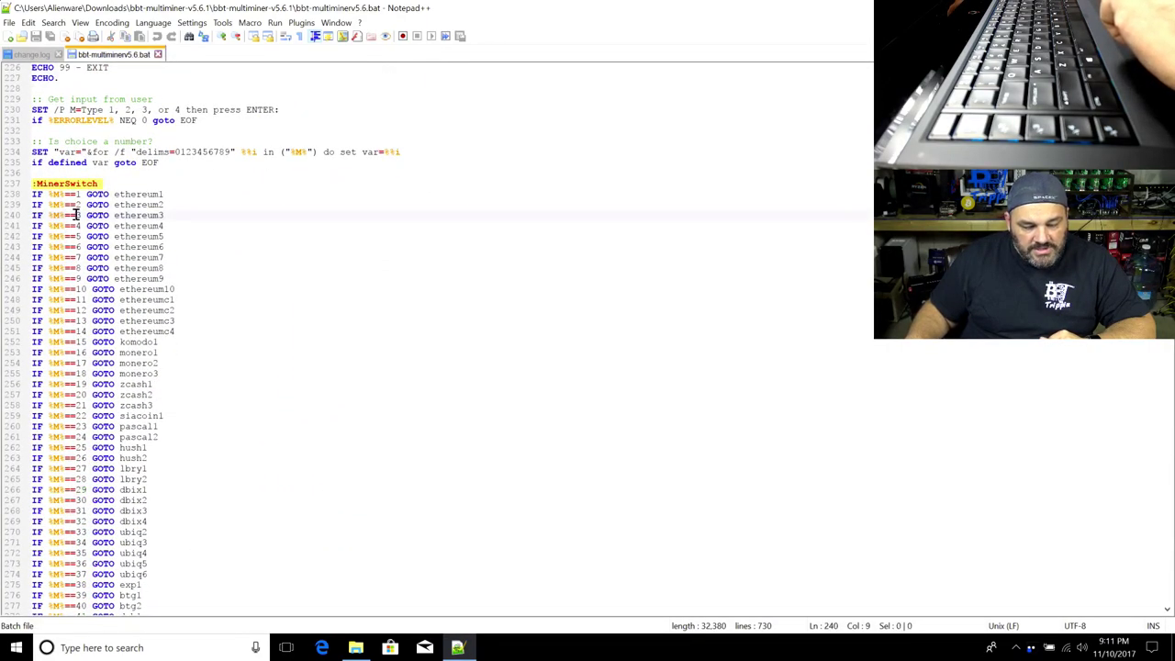
scroll(241, 348, up, 8)
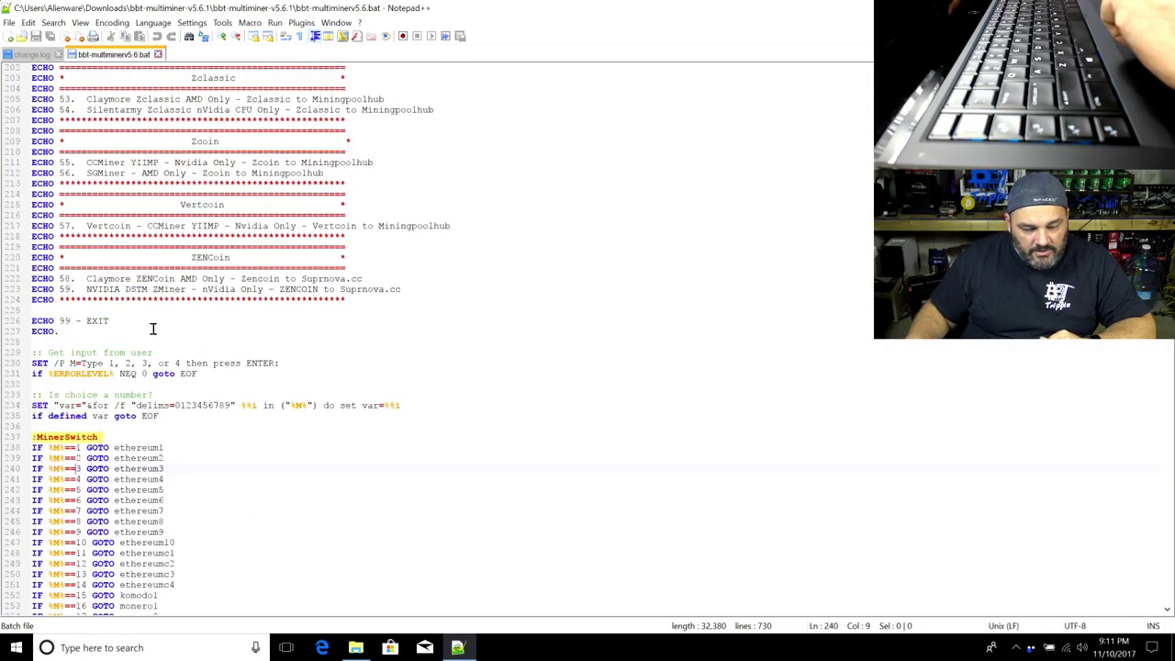
double_click(62, 289)
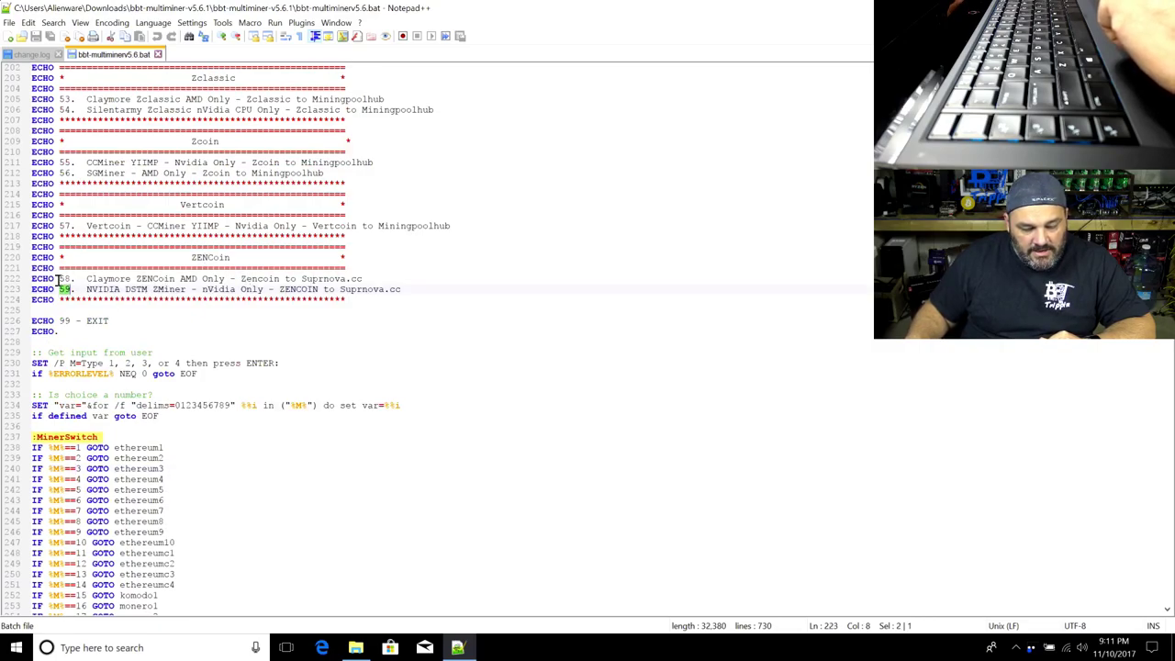
scroll(80, 292, down, 15)
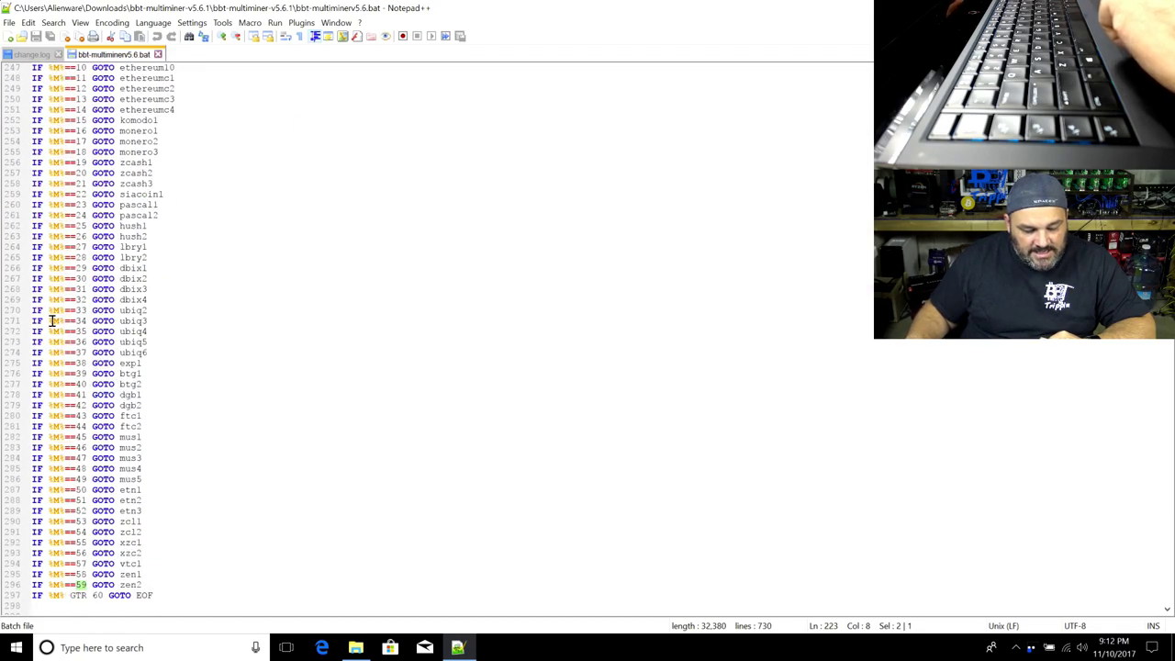
double_click(80, 584)
double_click(134, 585)
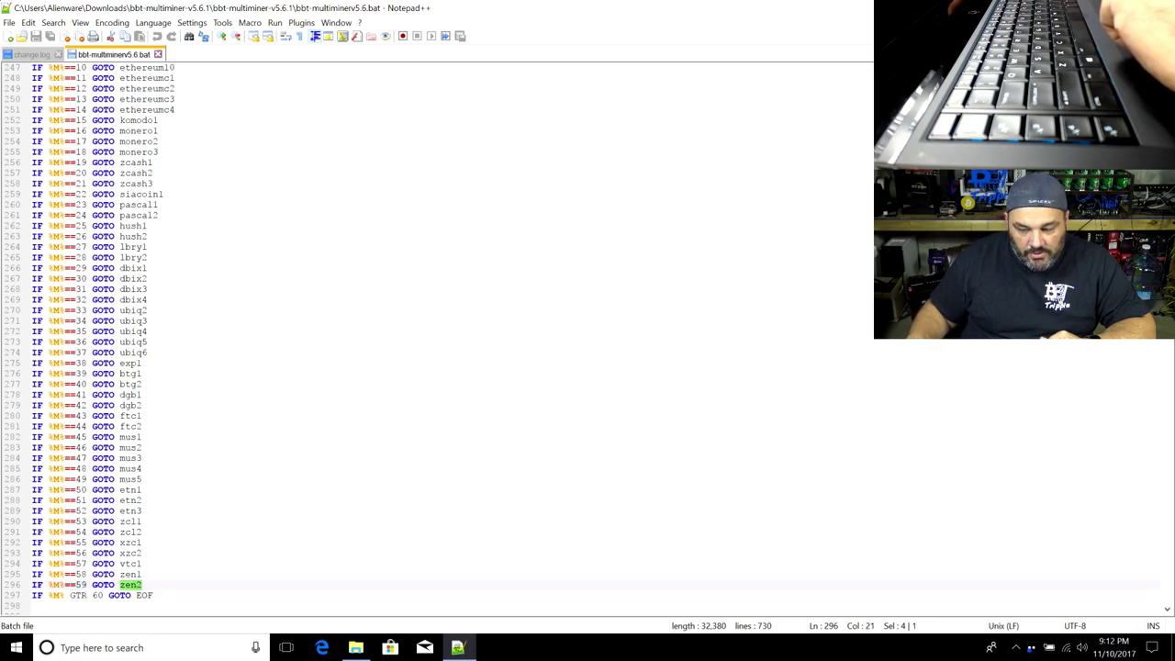
Find the :zen2 section near the end of the file and highlight its label, ECHO description and the Miners folder in its command
scroll(441, 330, down, 20)
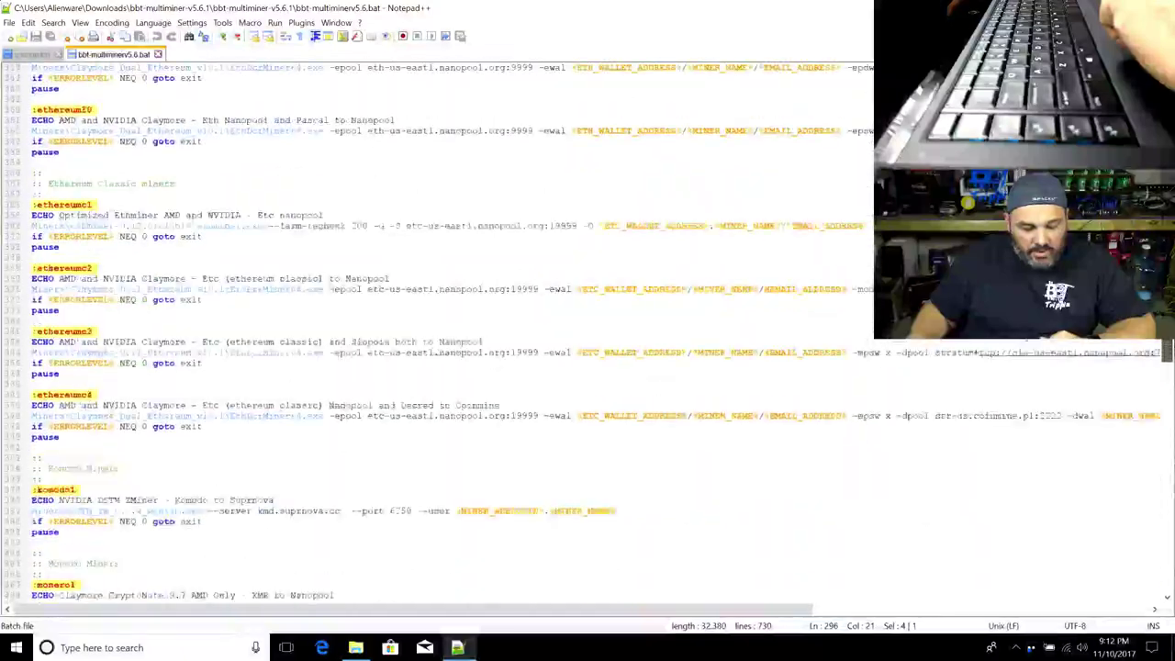
scroll(441, 331, down, 20)
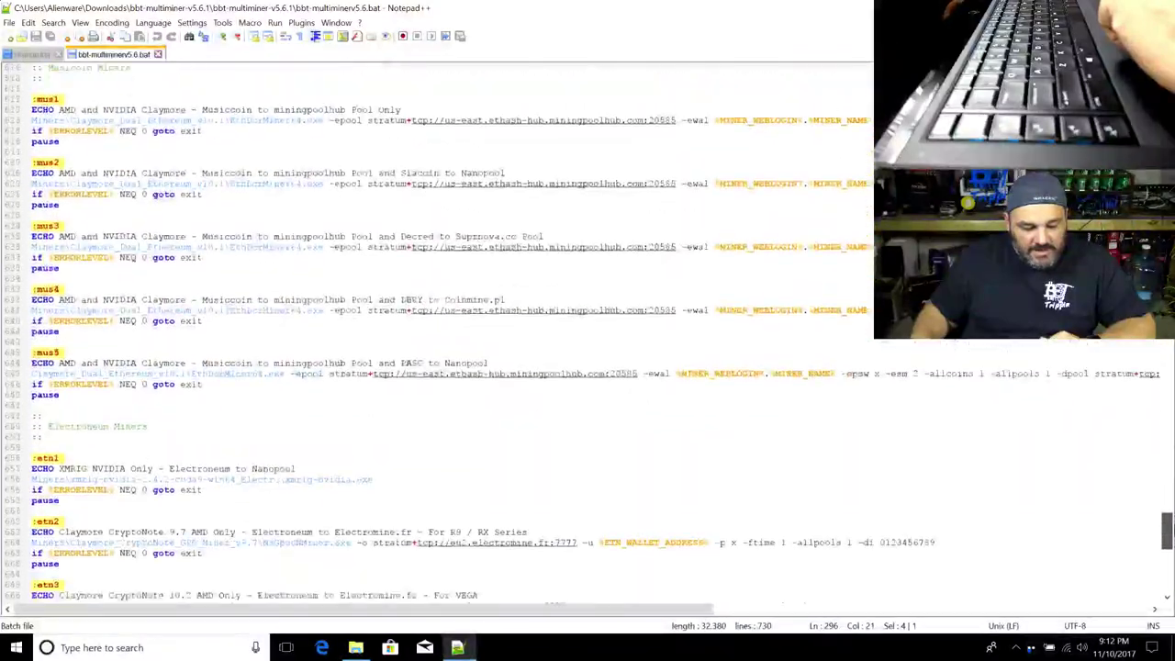
scroll(207, 379, down, 10)
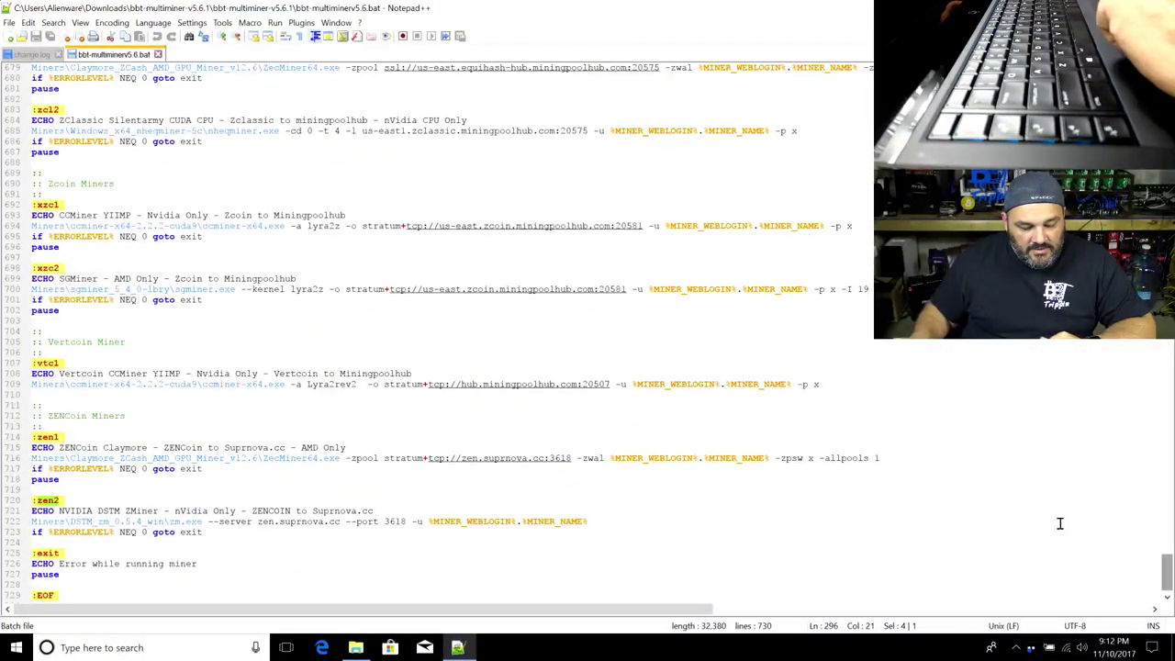
click(48, 501)
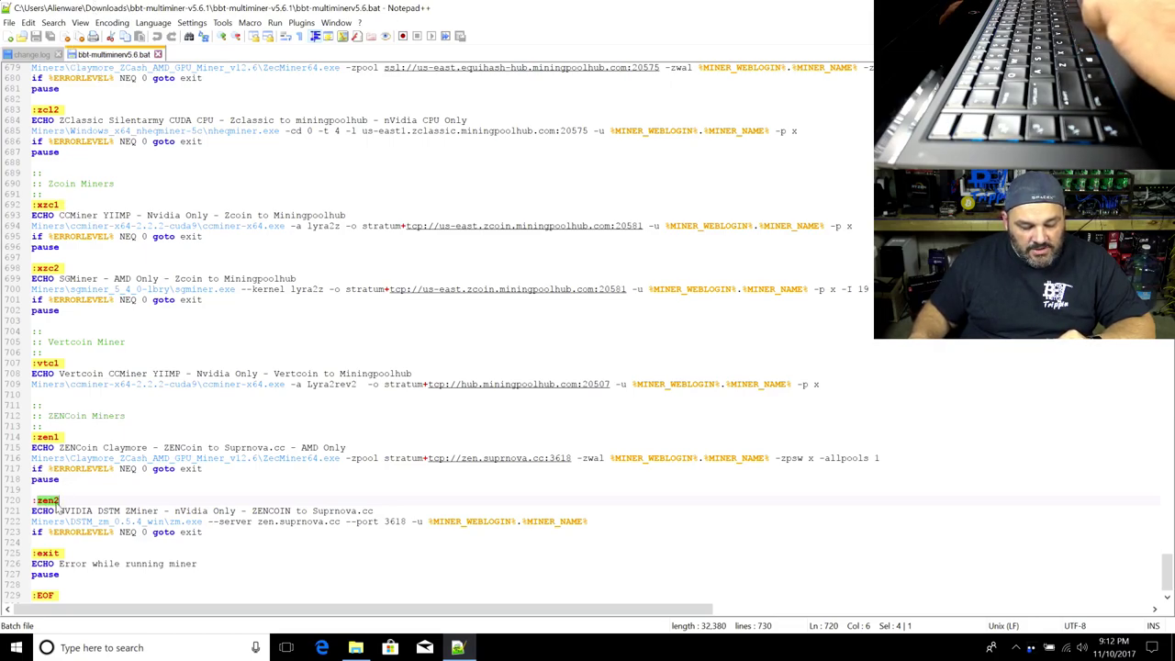
drag(34, 508, 381, 516)
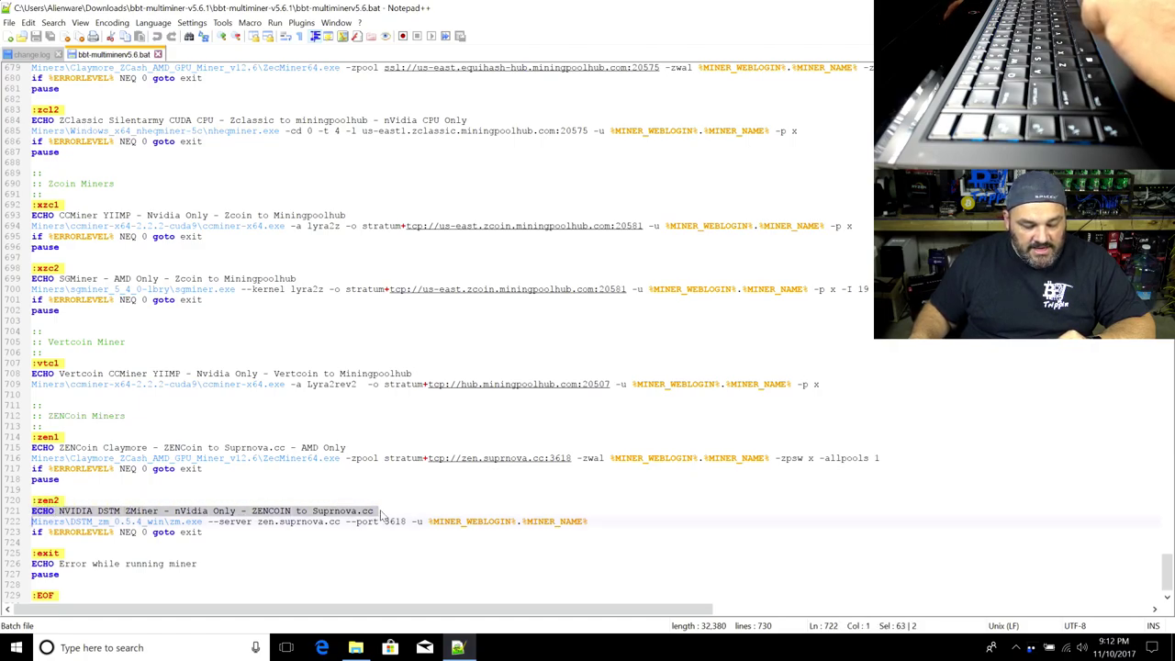
double_click(45, 521)
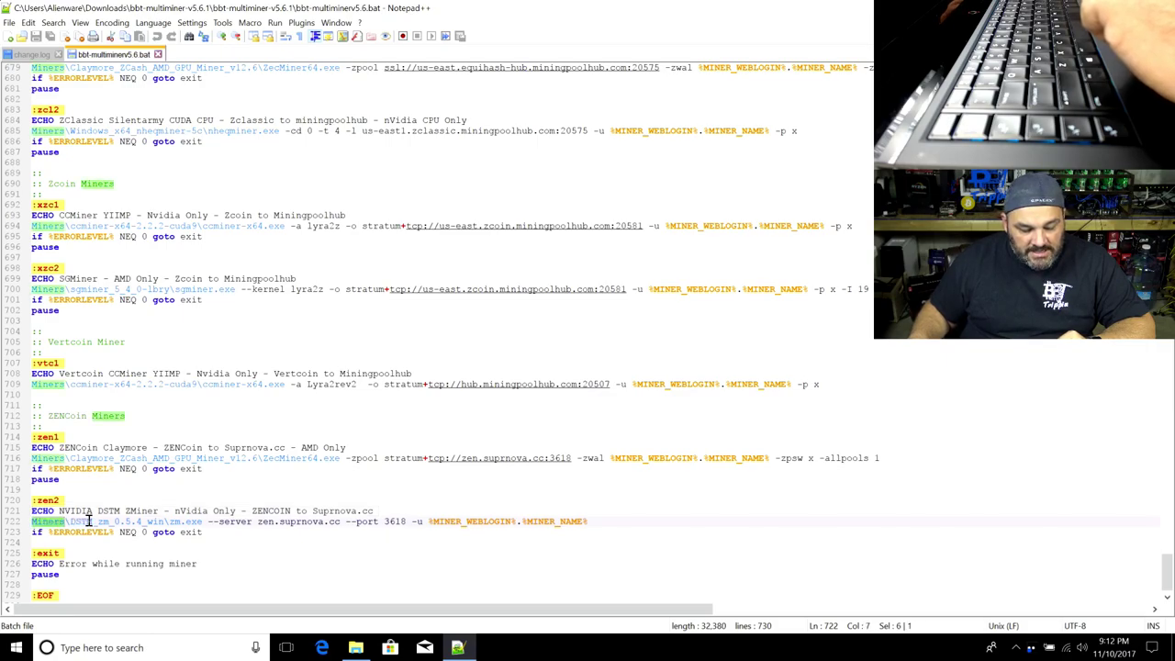
Examine the :zen2 launch command, highlighting the DSTM zm.exe path, zen.suprnova.cc server, port 3618, MINER_WEBLOGIN and MINER_NAME
drag(70, 522, 195, 521)
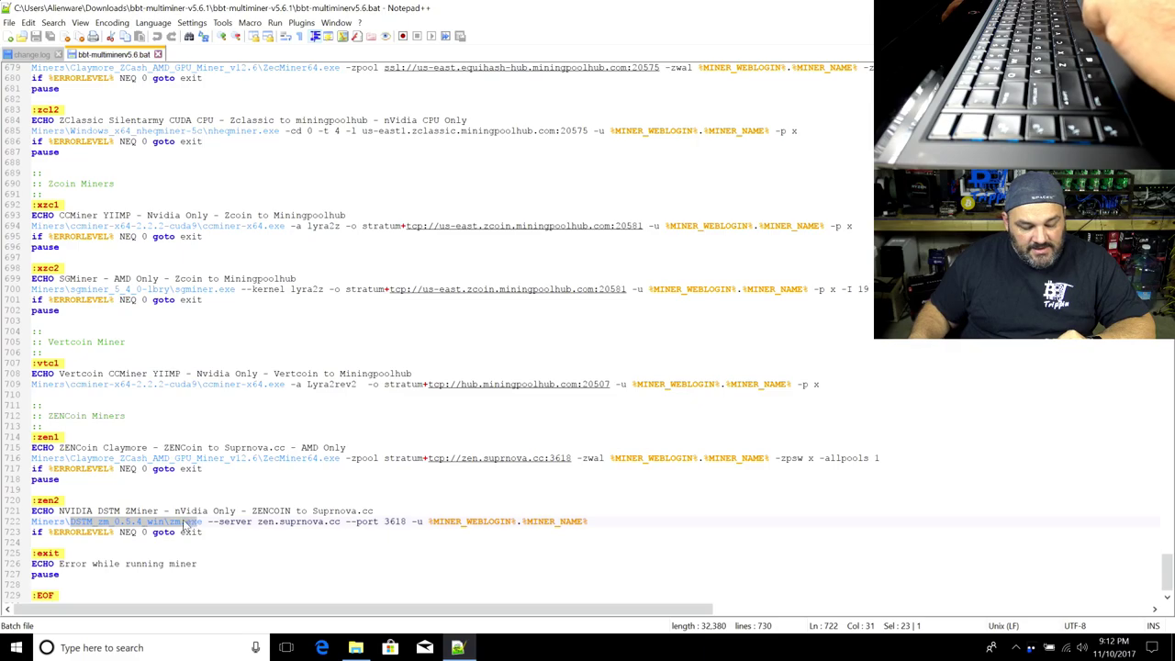
drag(170, 521, 585, 521)
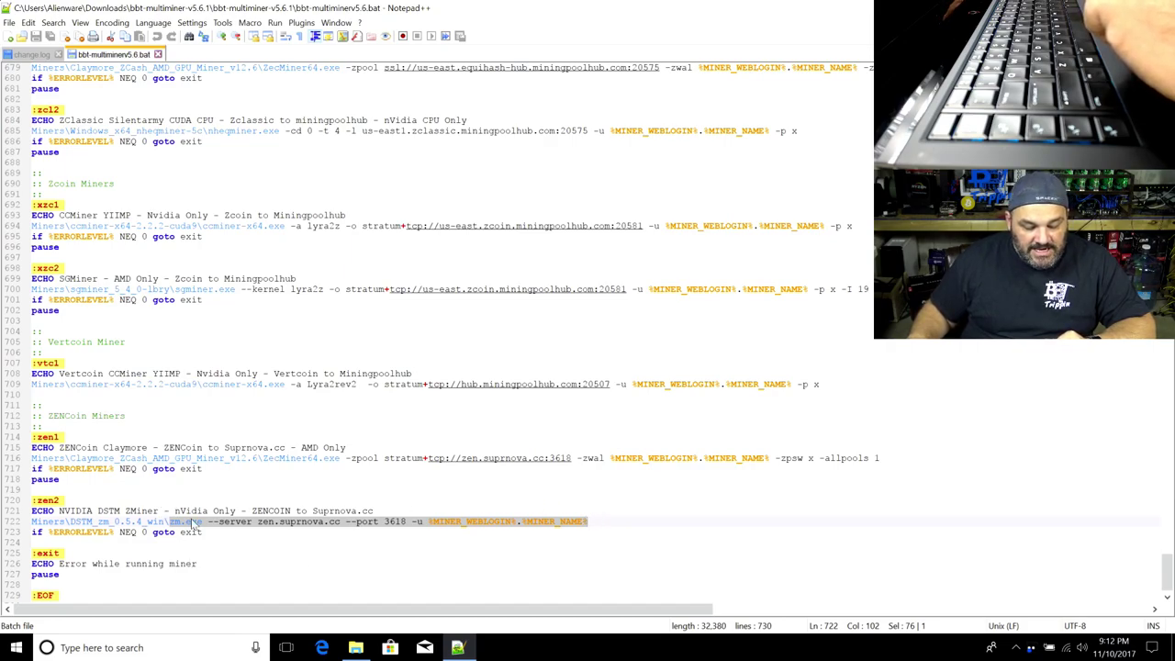
click(292, 520)
double_click(292, 520)
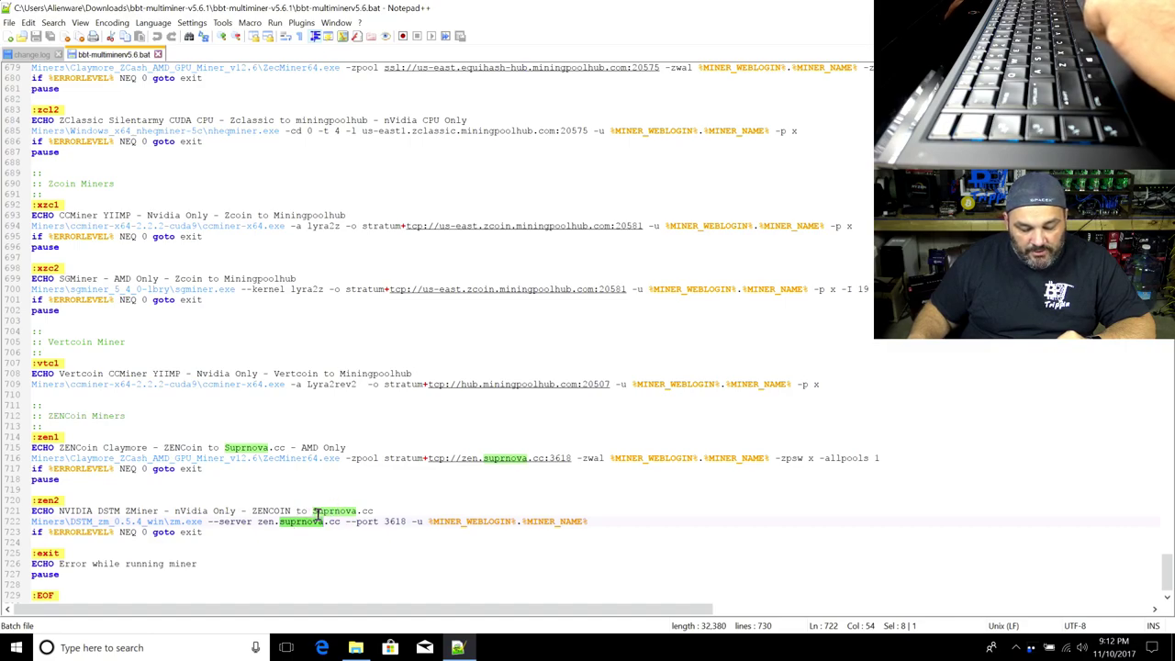
drag(257, 521, 322, 518)
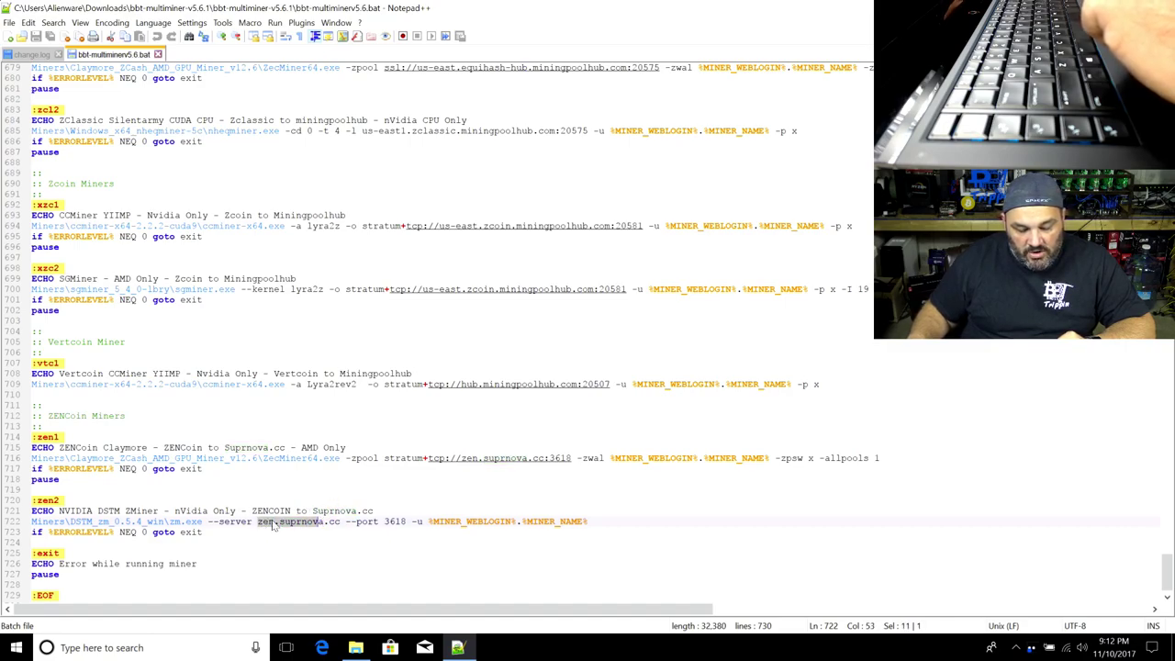
double_click(393, 521)
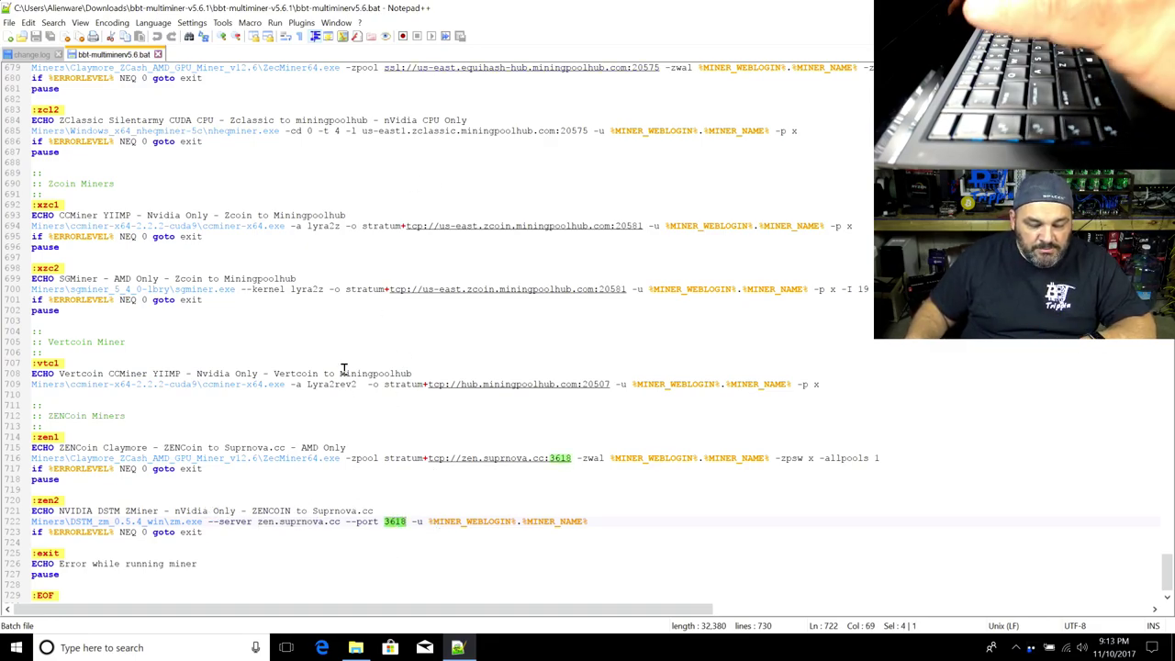
double_click(483, 521)
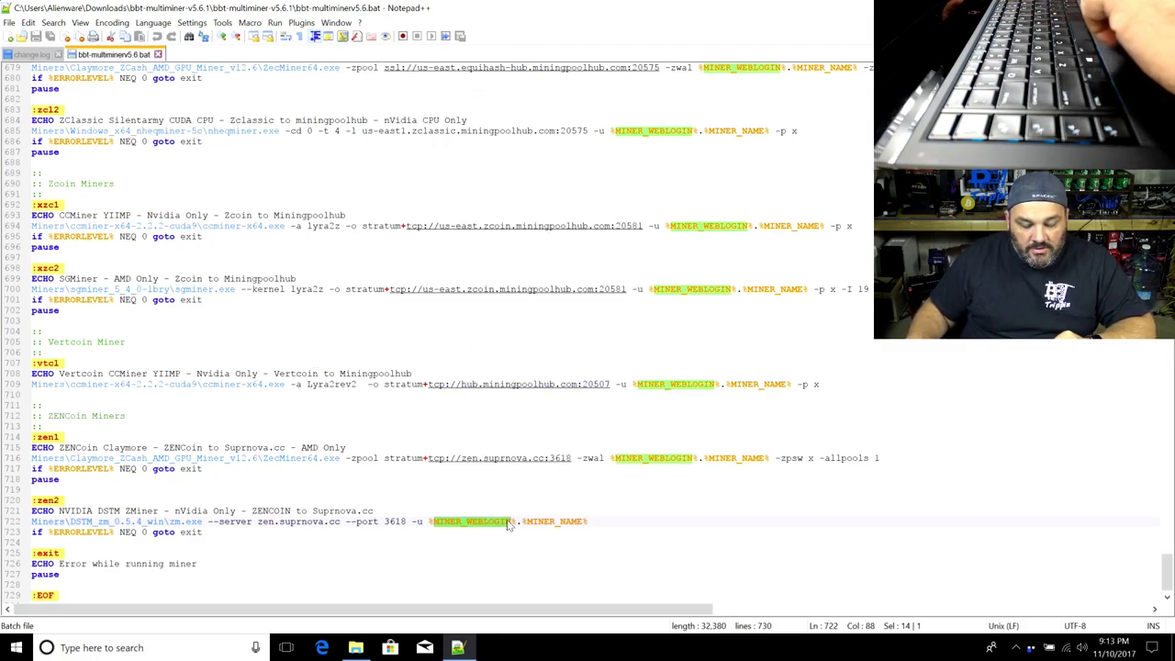
double_click(558, 520)
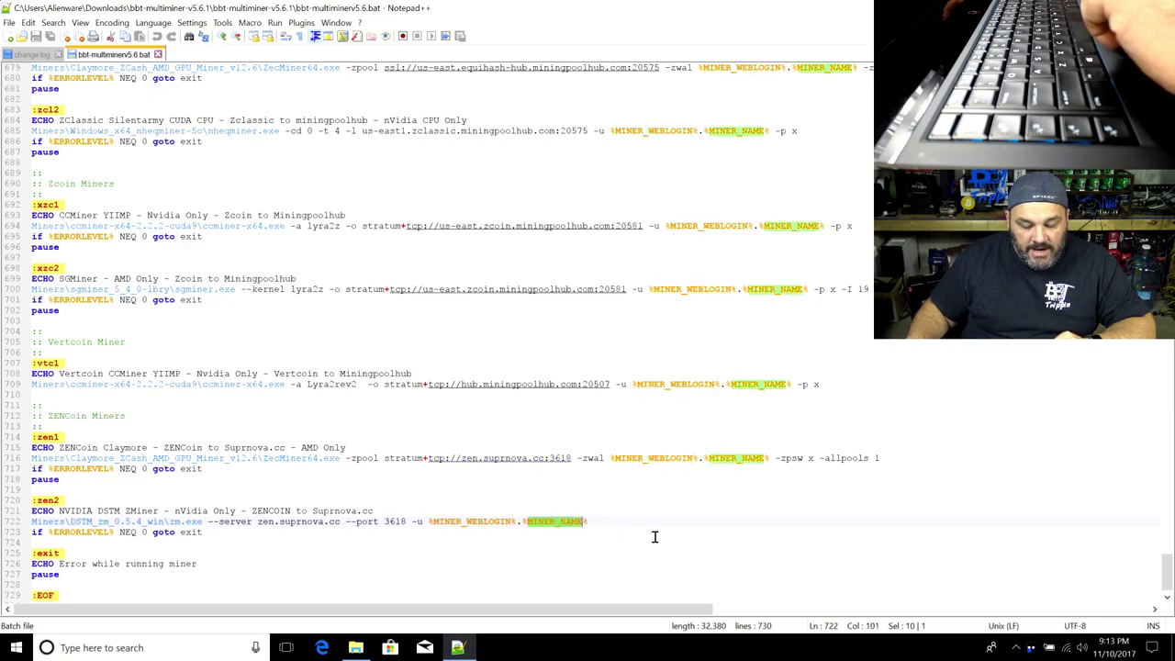
Trace MINER_NAME and MINER_WEBLOGIN to their SET lines, highlight the assigned values, and return to the :zen2 section
drag(1166, 571, 1166, 108)
scroll(367, 569, up, 9)
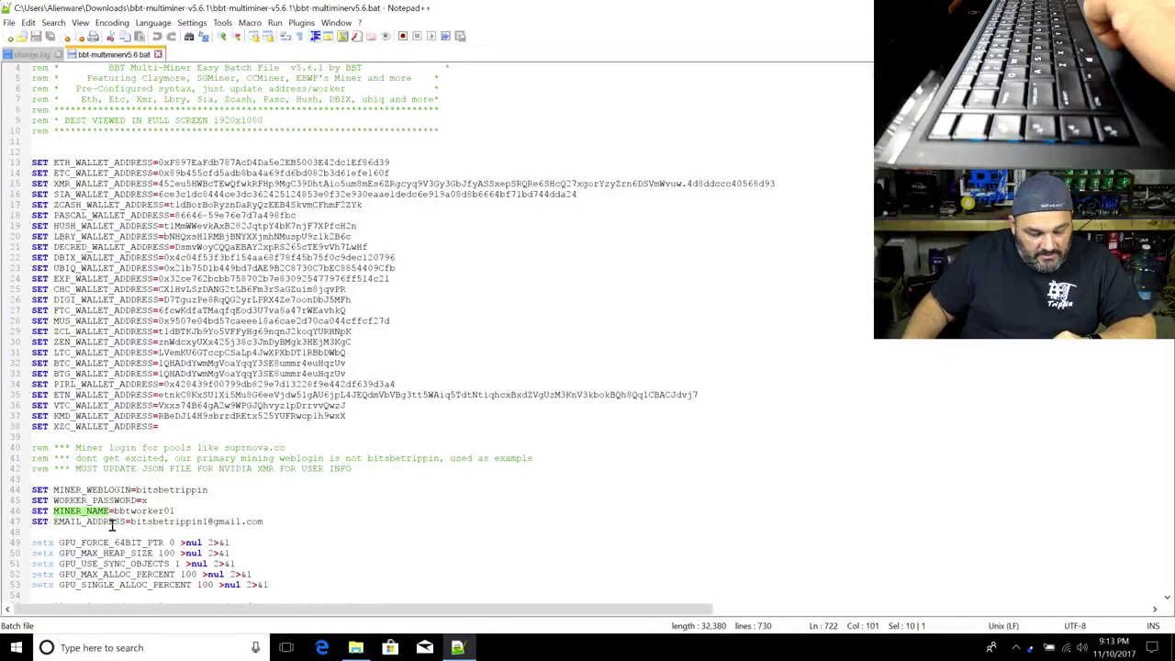
click(54, 511)
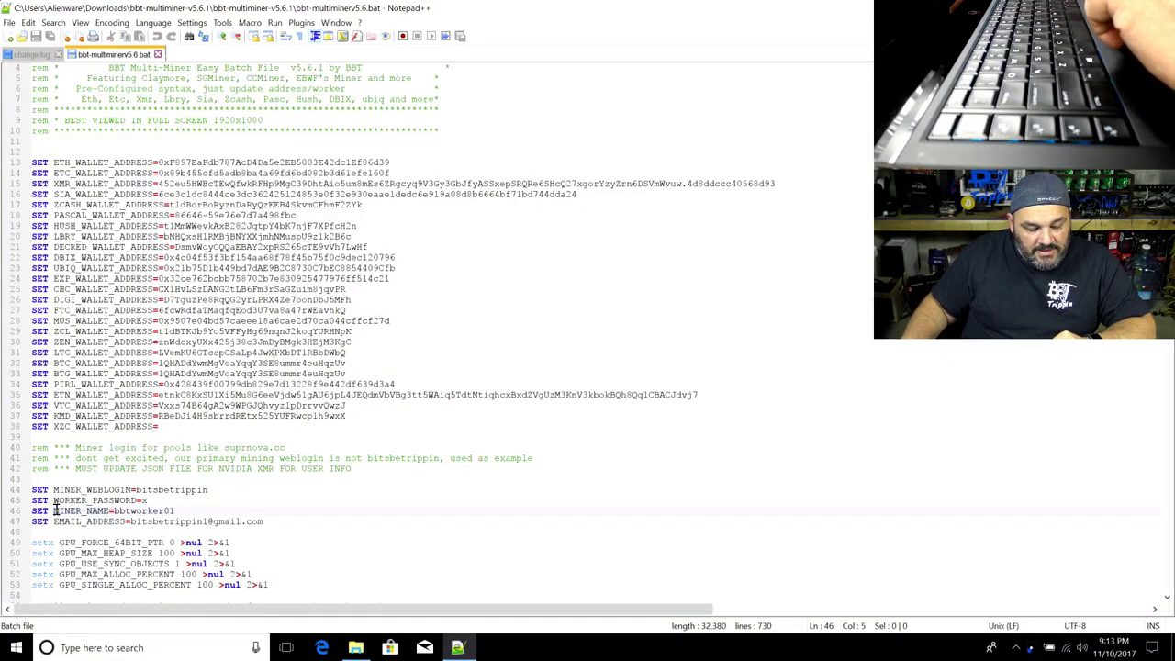
double_click(128, 510)
double_click(158, 490)
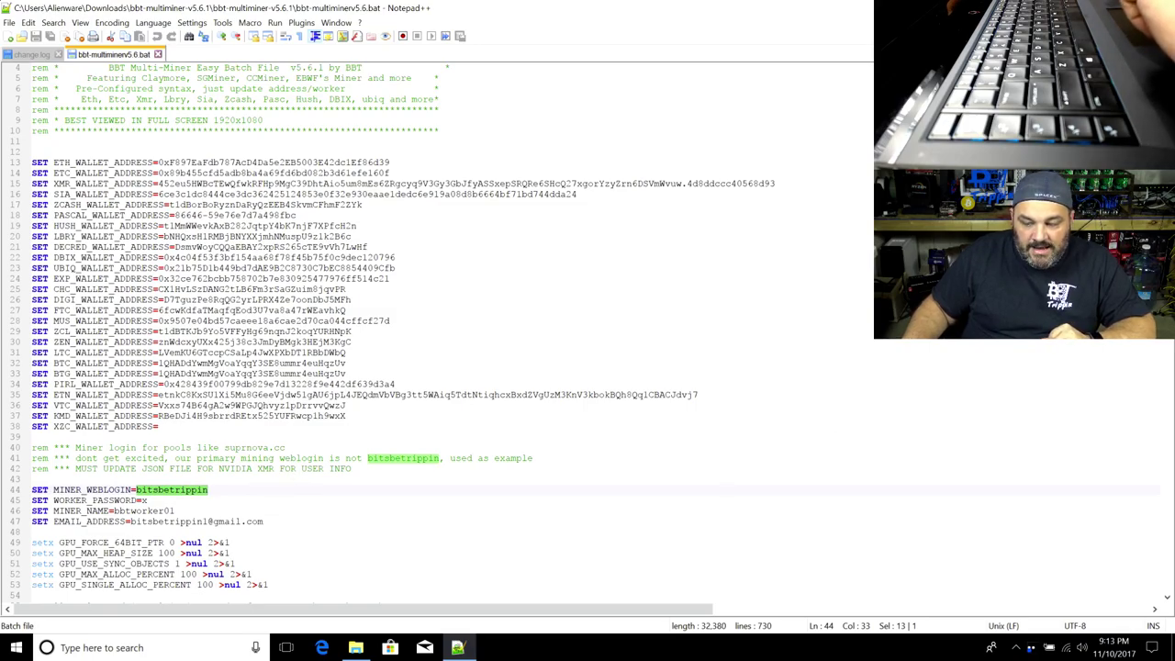
scroll(566, 467, down, 20)
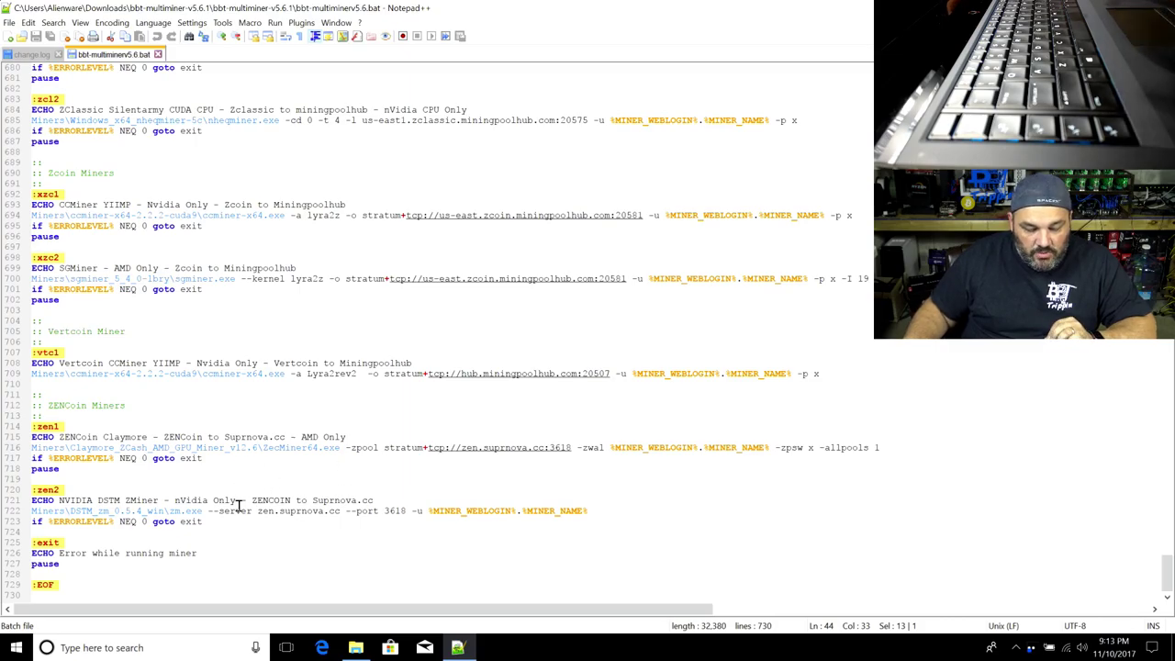
scroll(236, 500, up, 1)
scroll(241, 494, up, 1)
Switch to File Explorer, run the bbt-multiminerv5.6 batch file, allow it through SmartScreen, and view the start of its console menu
drag(1168, 569, 1168, 126)
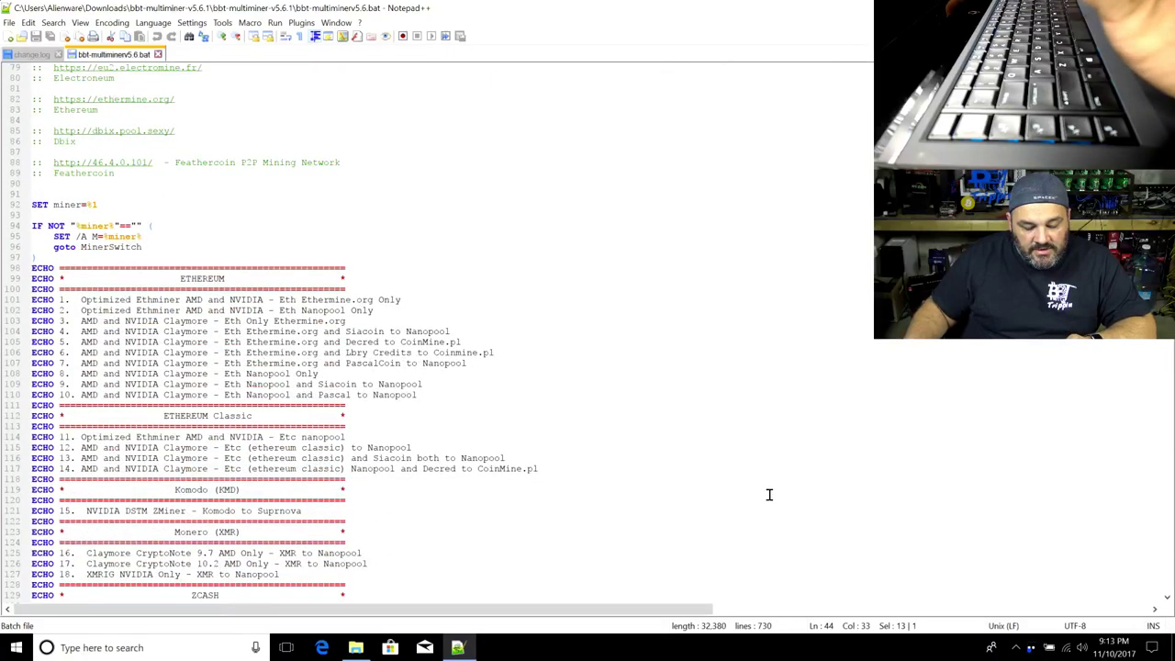
click(360, 648)
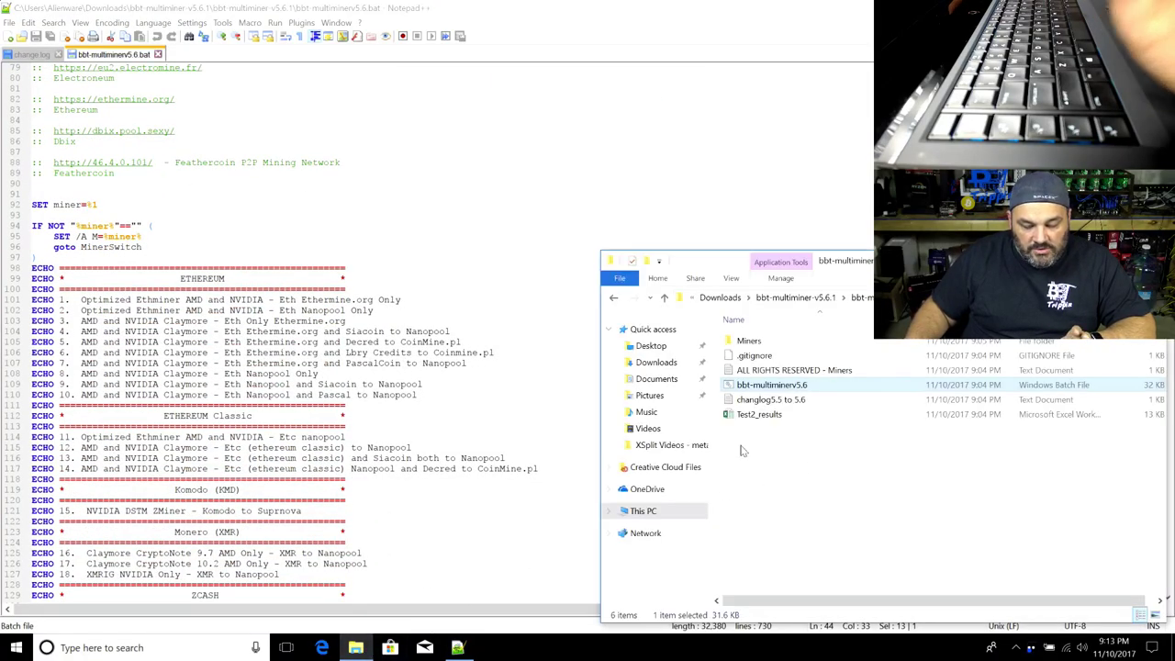
double_click(777, 386)
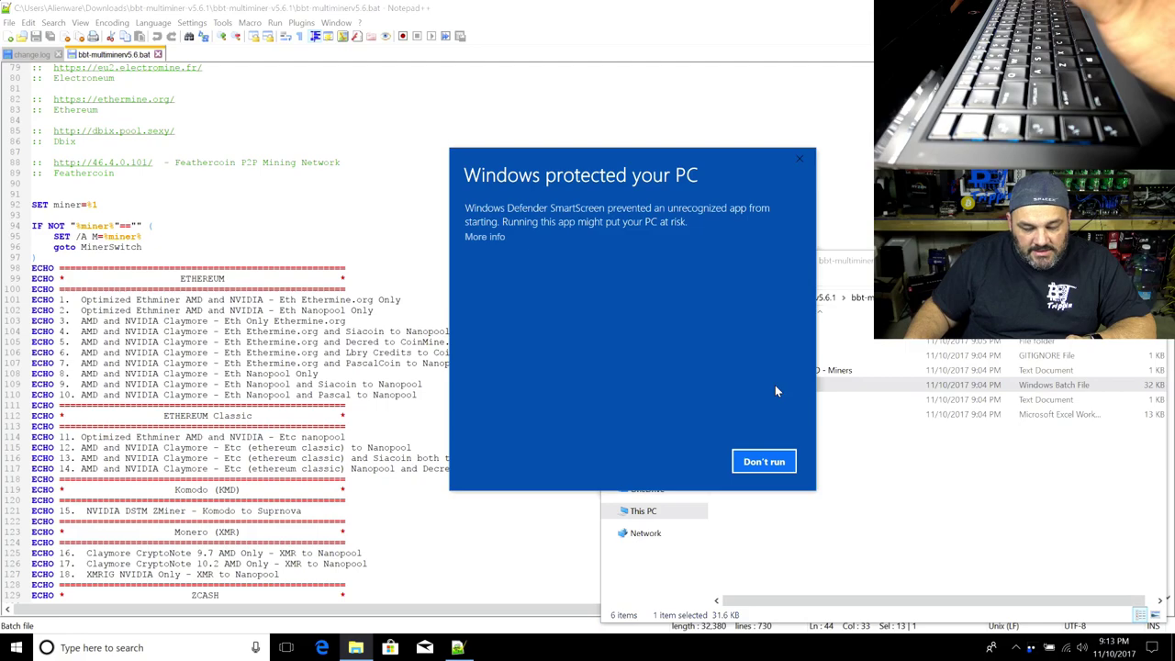
click(487, 240)
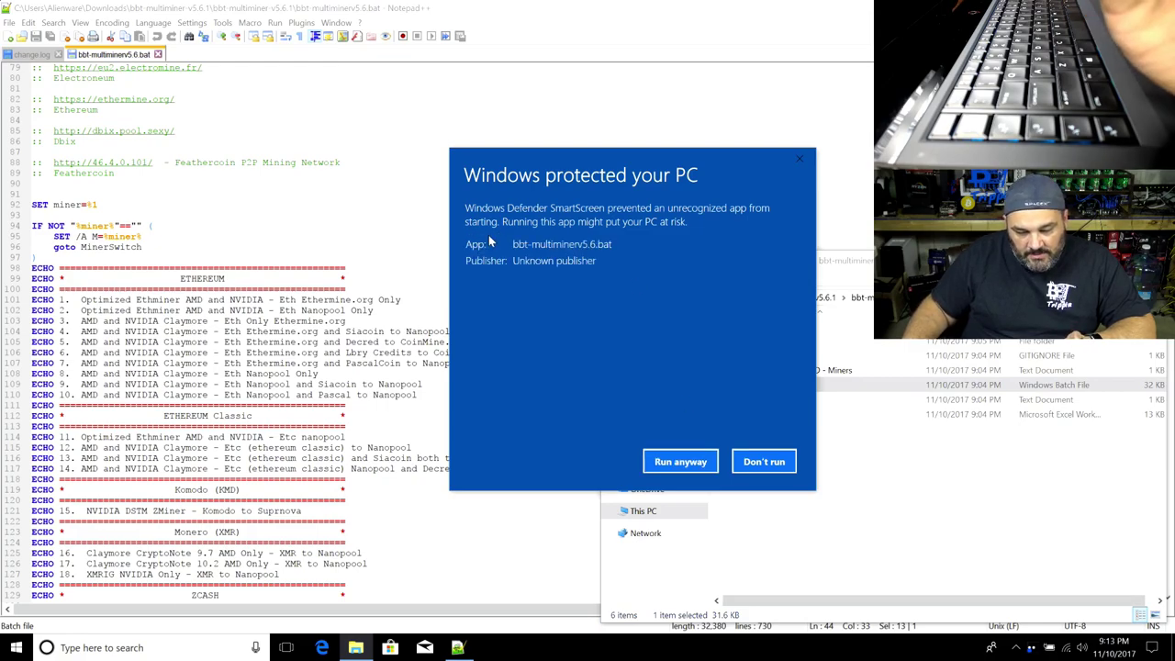
click(681, 461)
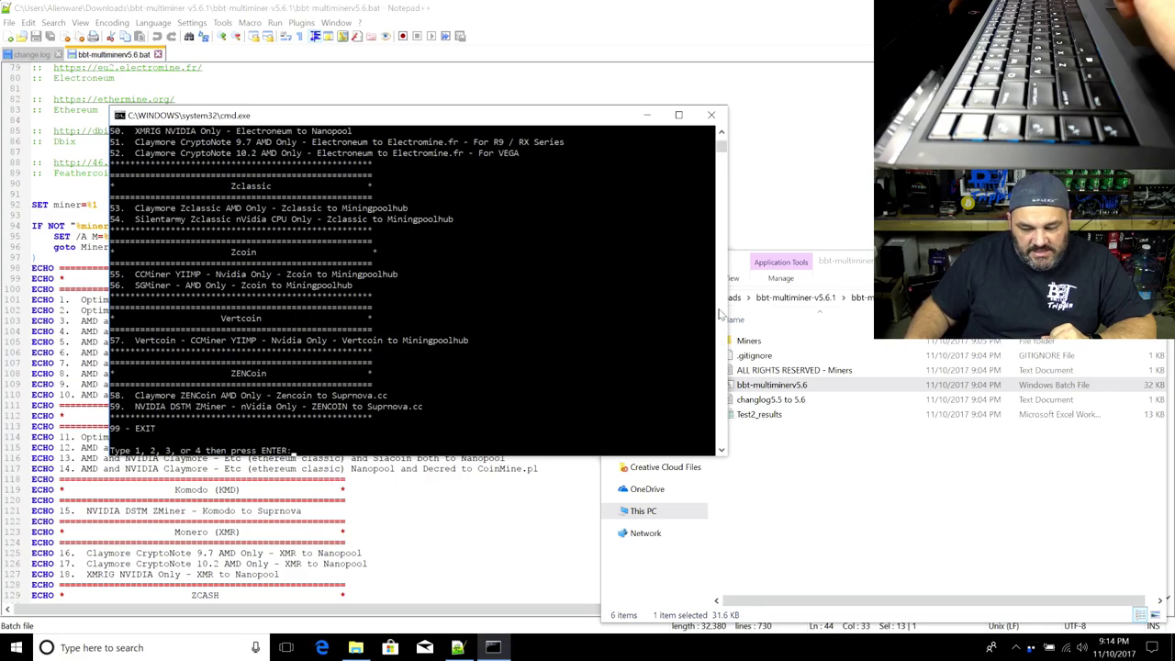
drag(726, 159, 724, 147)
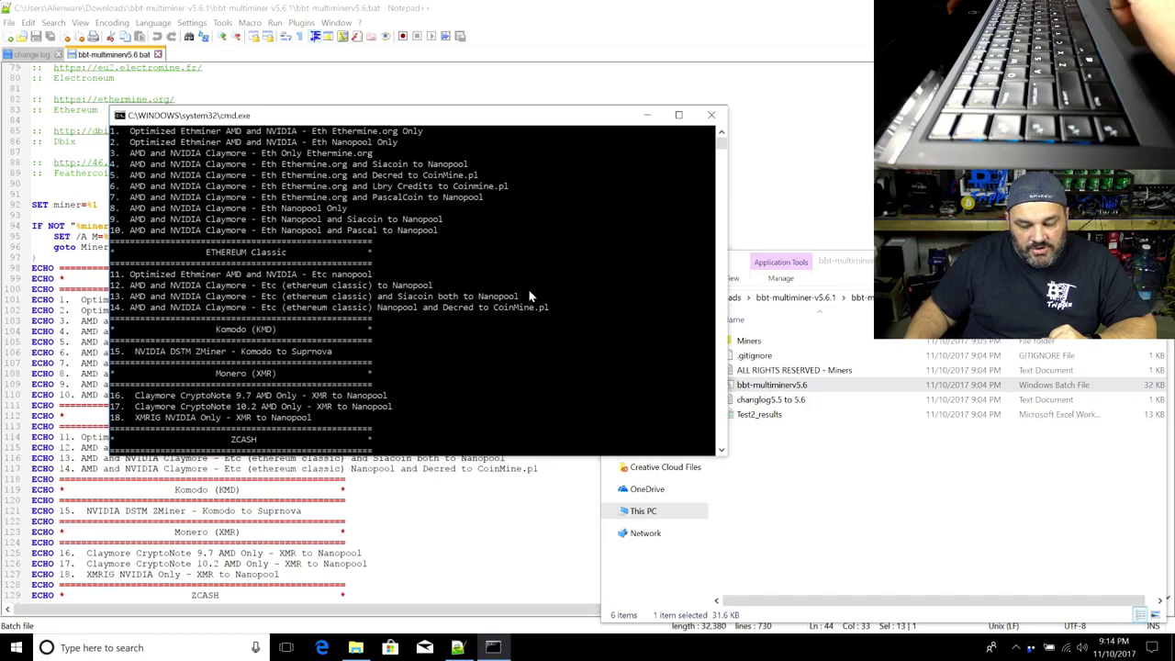
Return to the batch file in Notepad++ and locate menu option 13, Ethereum Classic and Siacoin both to Nanopool
click(281, 510)
scroll(436, 331, down, 20)
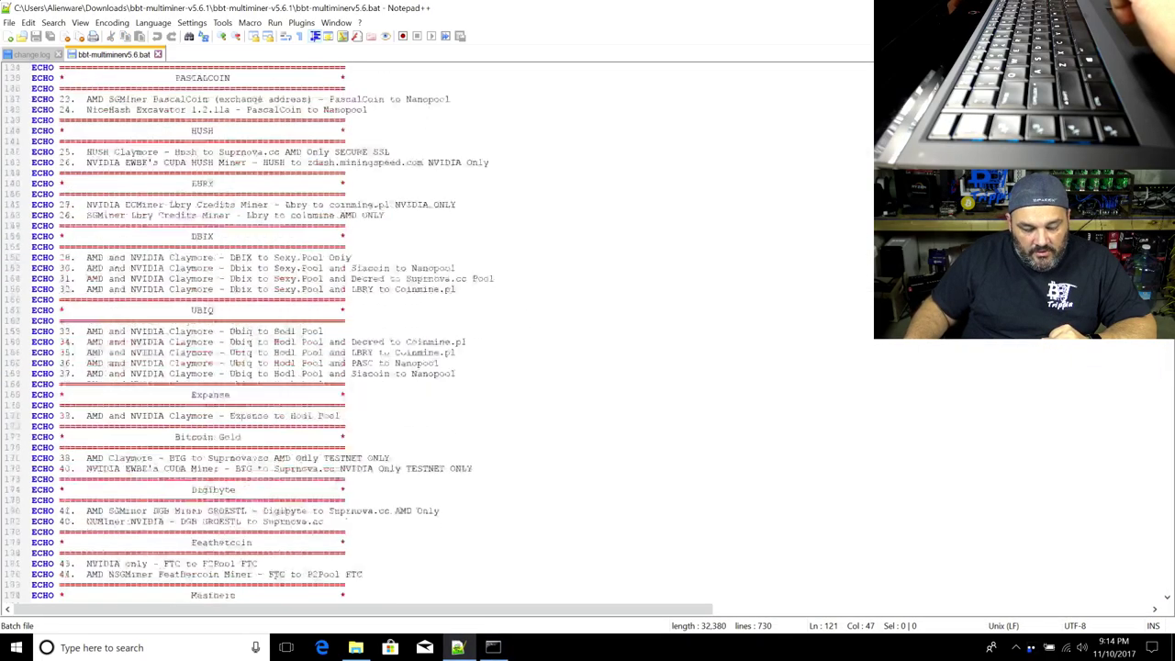
scroll(432, 289, up, 20)
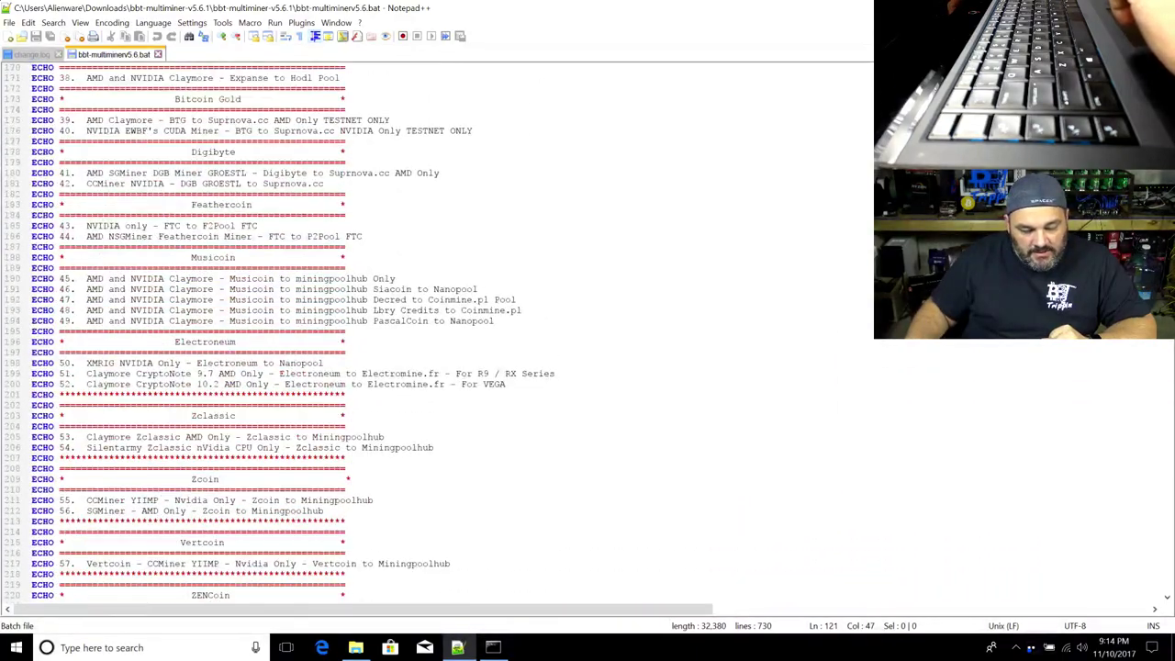
scroll(431, 289, up, 20)
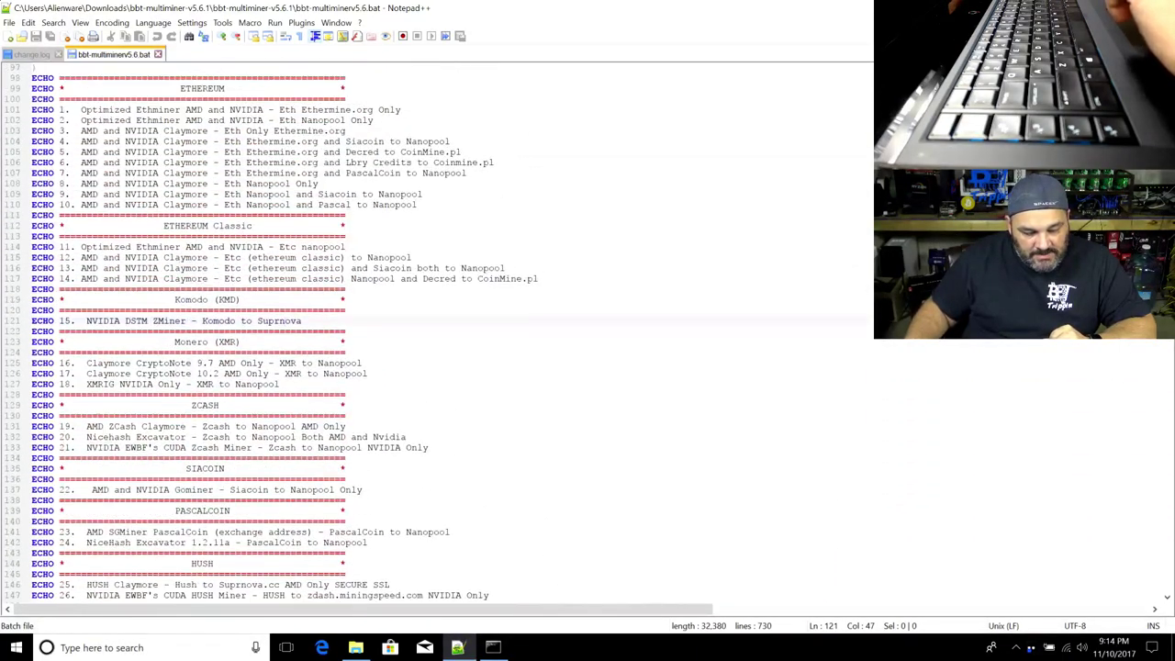
click(354, 384)
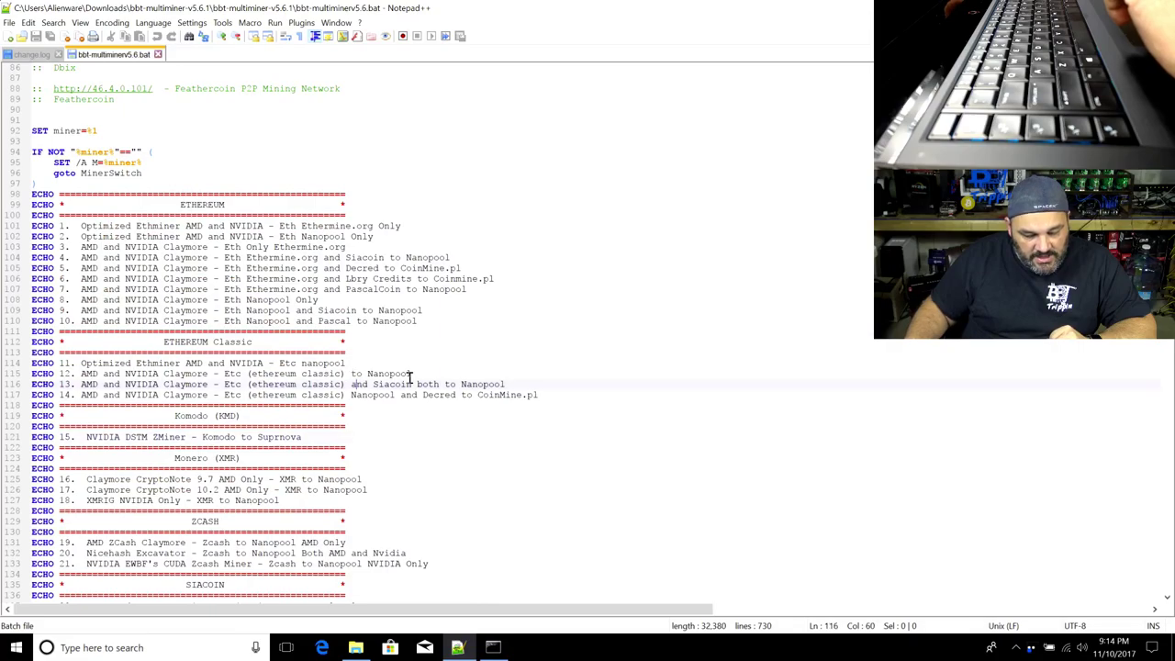
drag(538, 378, 239, 384)
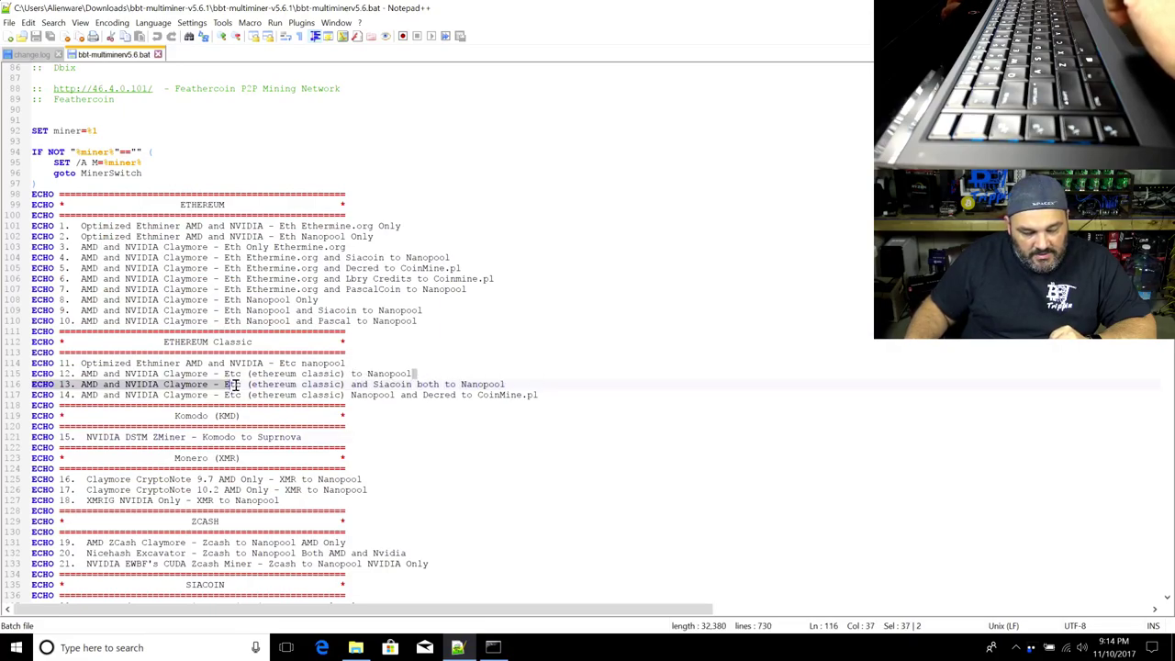
click(154, 383)
Trace option 13 to its MinerSwitch line, highlighting the number and the GOTO target ethereumc3
scroll(221, 404, down, 17)
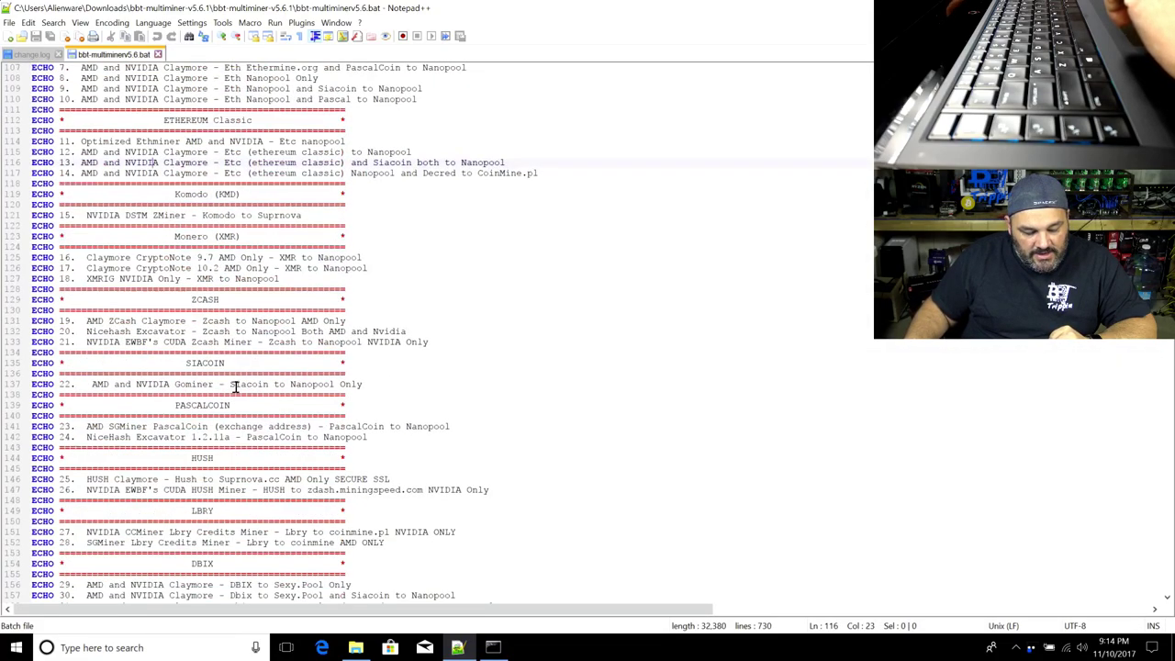
scroll(229, 420, down, 20)
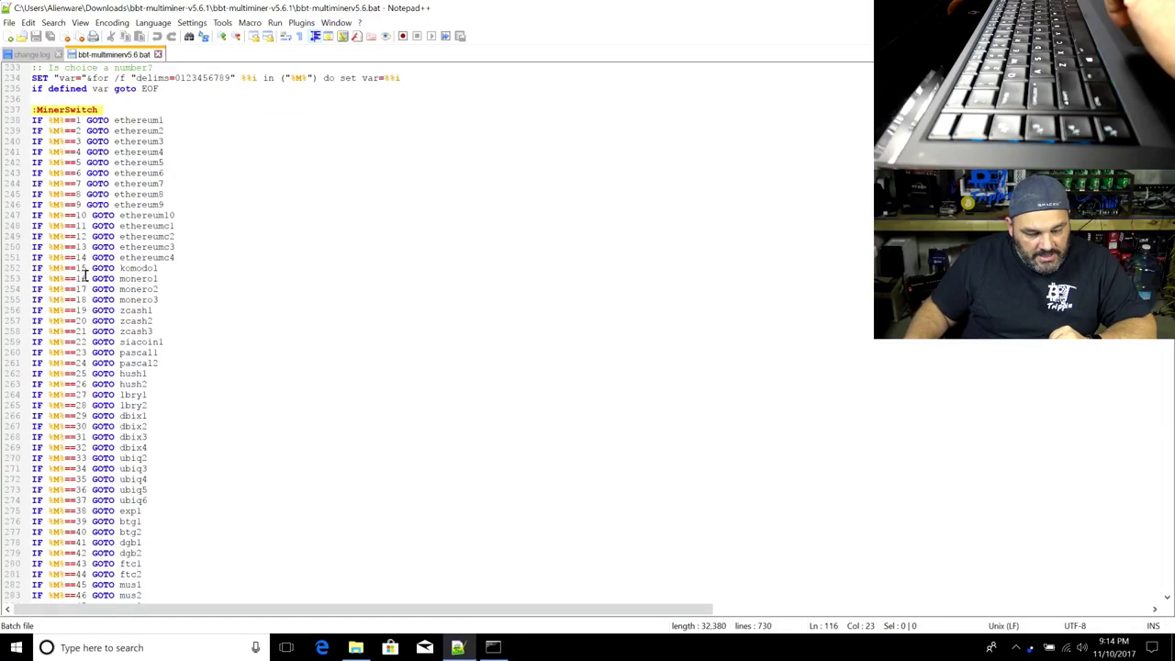
double_click(81, 247)
double_click(140, 246)
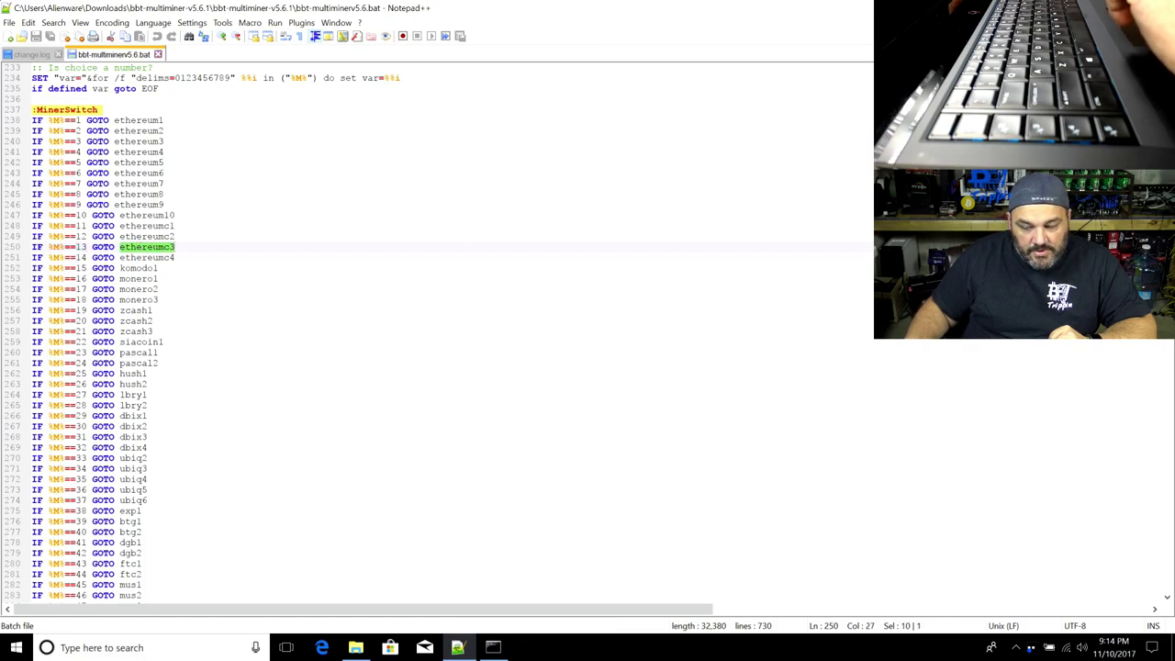
Find the :ethereumc3 section and highlight its ECHO description and the start of its Claymore launch command
scroll(436, 331, down, 20)
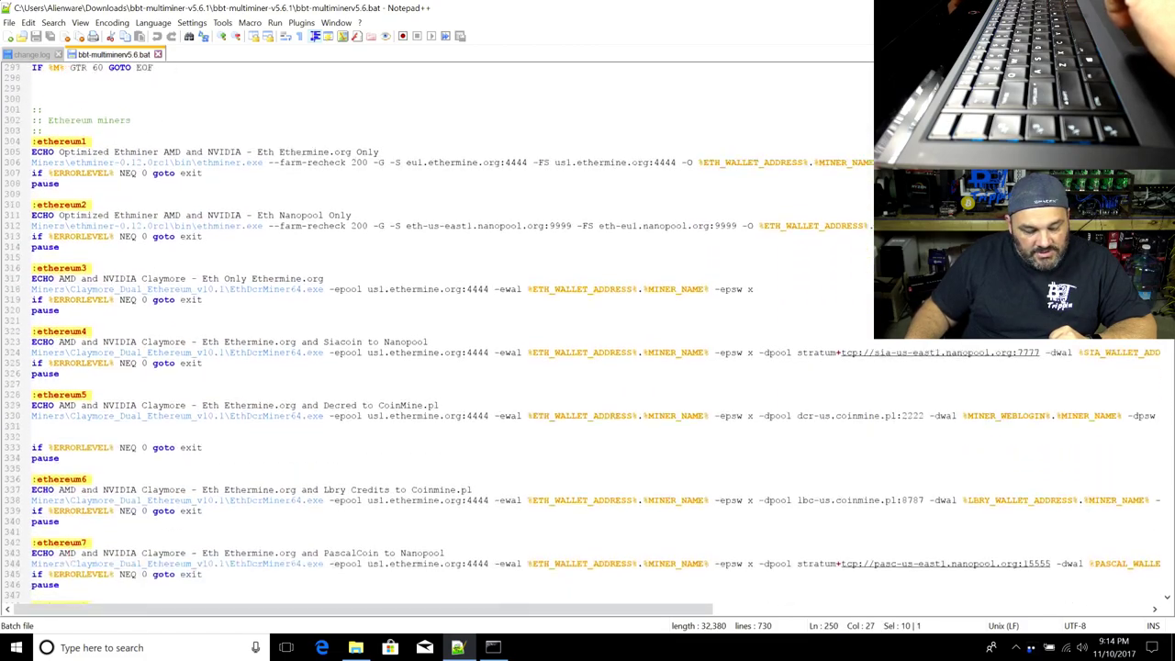
scroll(761, 337, down, 13)
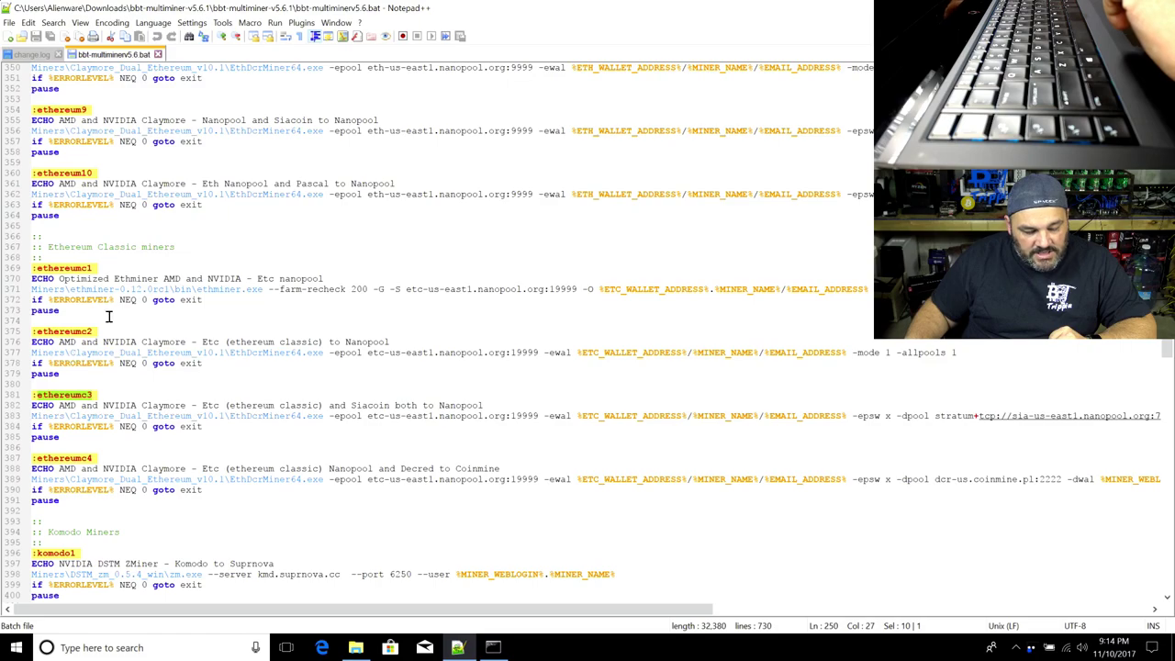
drag(31, 405, 520, 418)
click(520, 416)
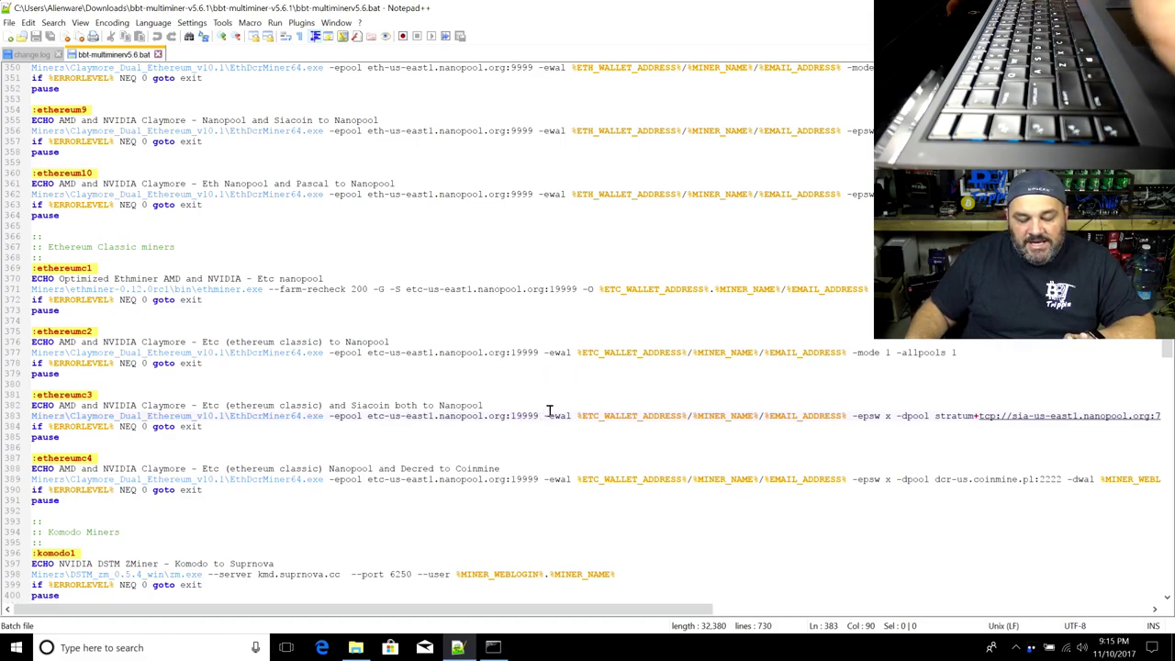
Highlight the ETC_WALLET_ADDRESS, MINER_NAME and EMAIL_ADDRESS variables after -ewal in the :ethereumc3 command
double_click(635, 416)
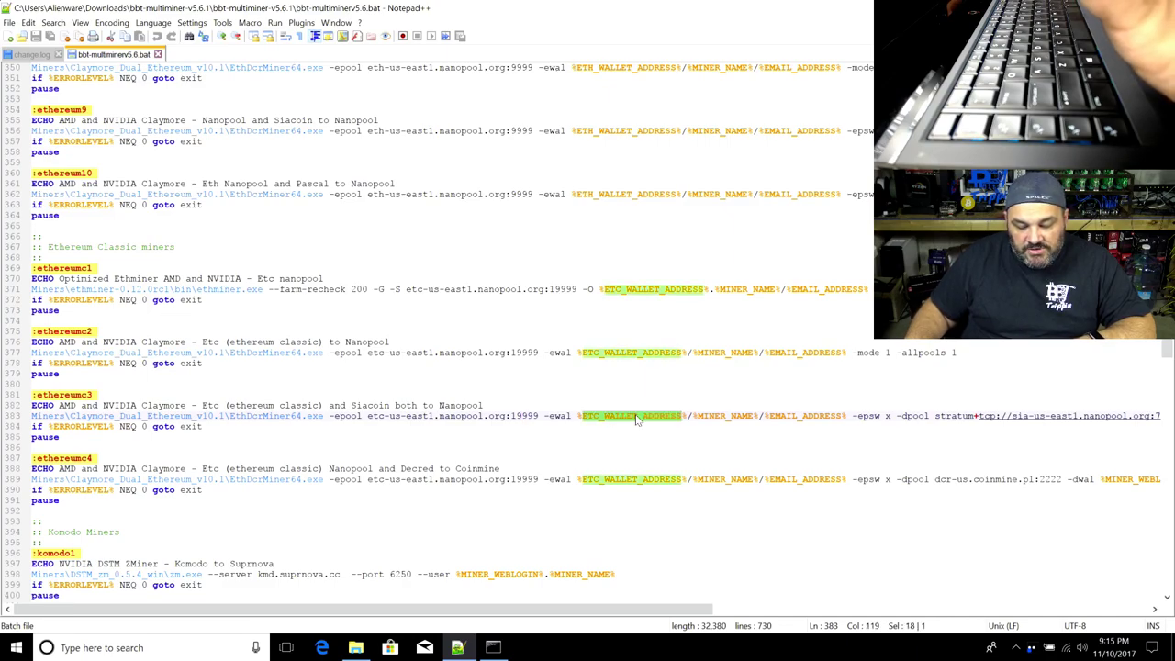
click(739, 416)
double_click(739, 416)
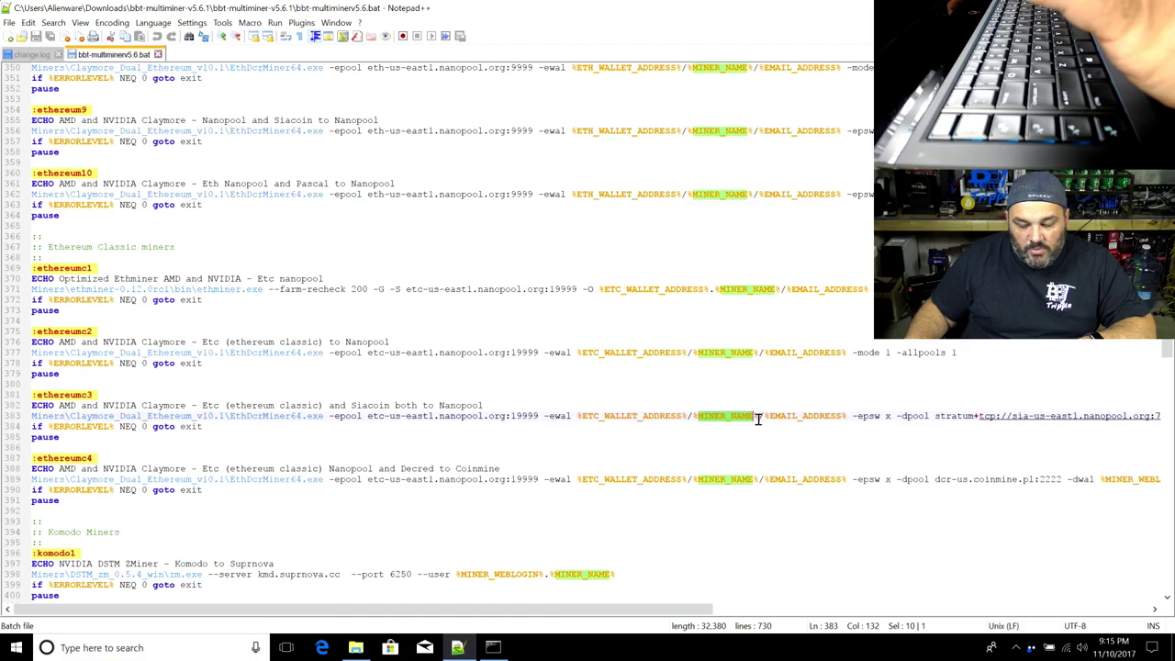
double_click(807, 414)
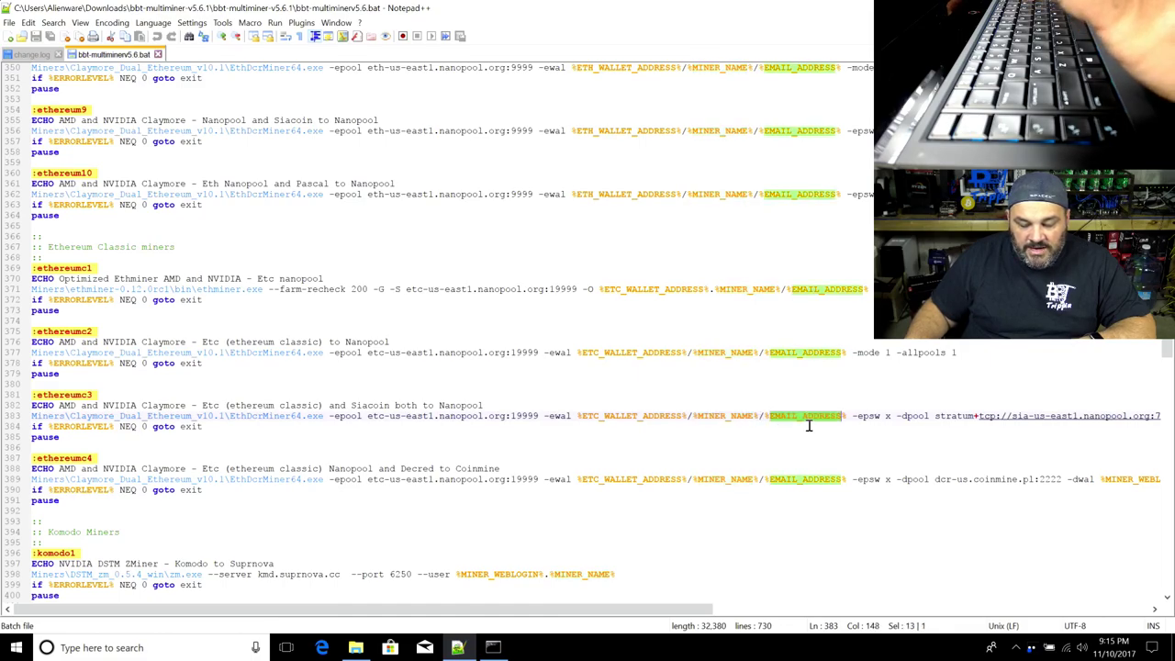
Examine the Siacoin part of the :ethereumc3 command, checking SIA_WALLET_ADDRESS, MINER_NAME and EMAIL_ADDRESS after -dwal
drag(682, 609, 976, 609)
double_click(813, 416)
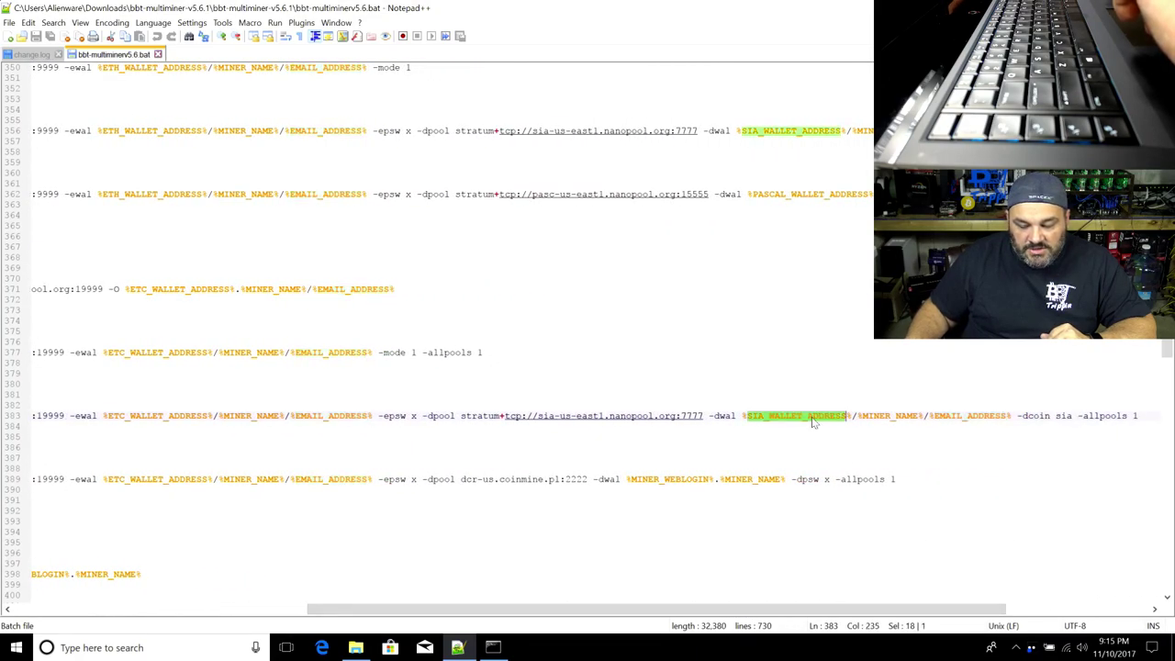
double_click(876, 416)
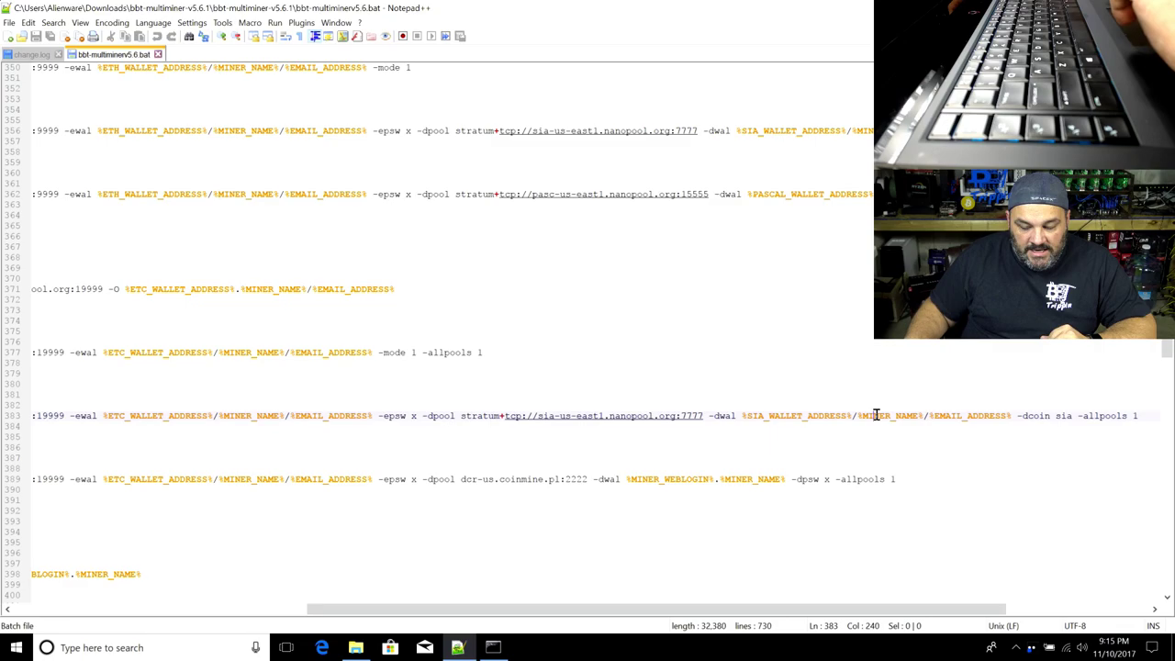
double_click(949, 408)
click(857, 402)
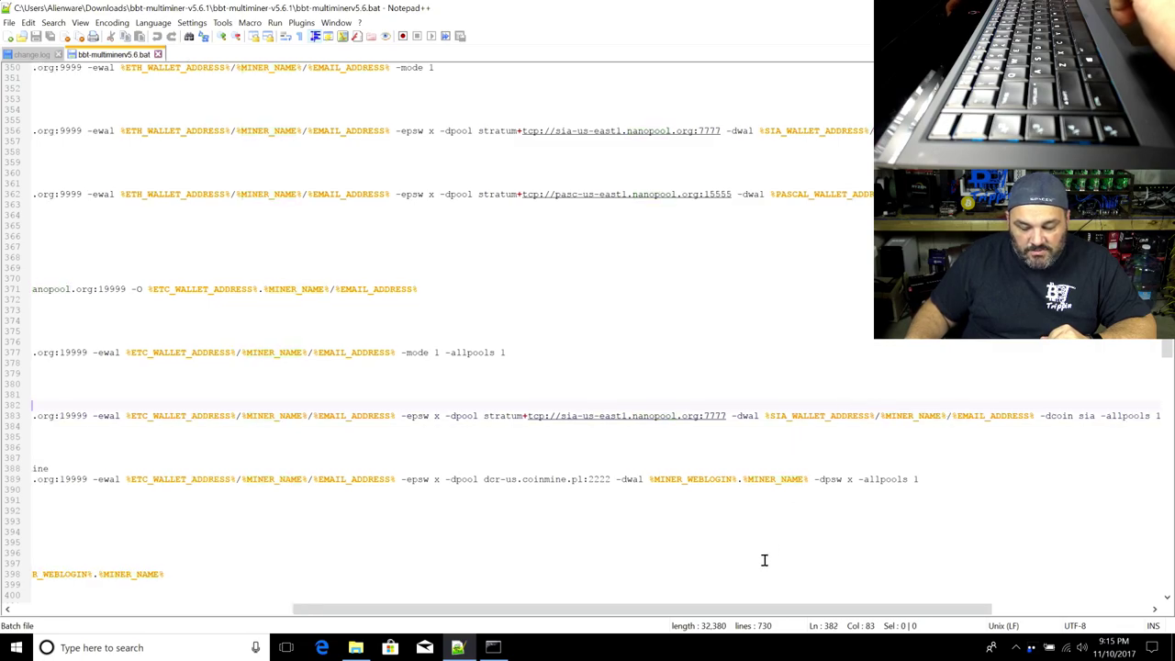
drag(770, 612, 533, 612)
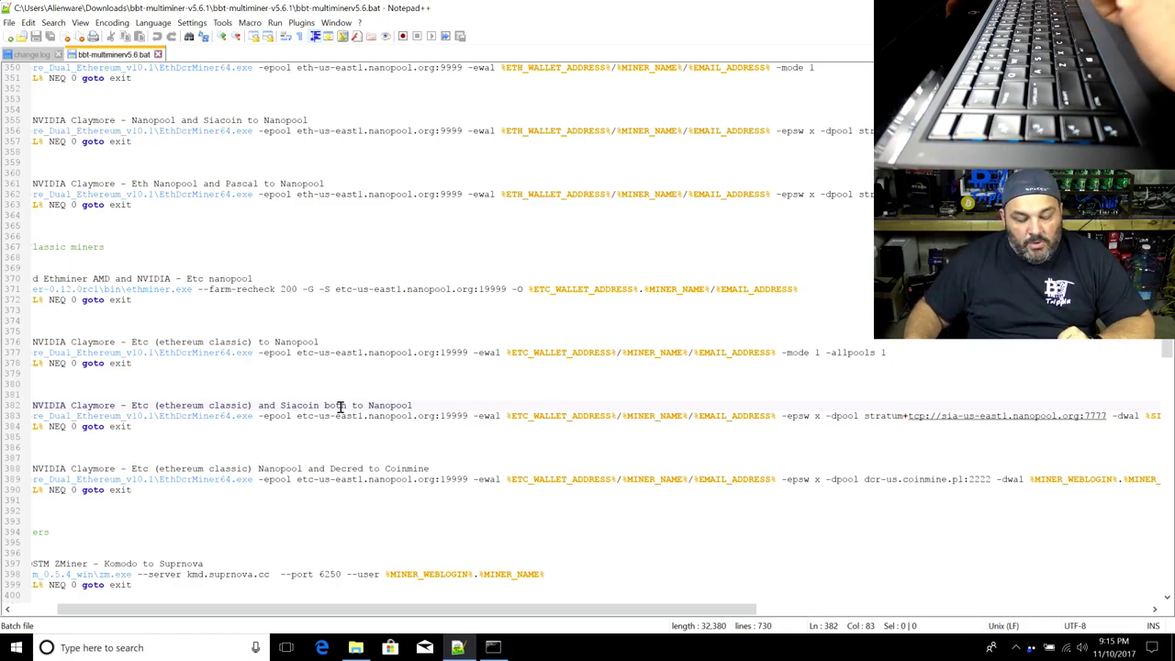
Find the comment block in the batch file that lists all pools used in Multi-Miner and the tokens they support
scroll(1168, 350, up, 20)
scroll(441, 331, up, 5)
scroll(440, 330, down, 20)
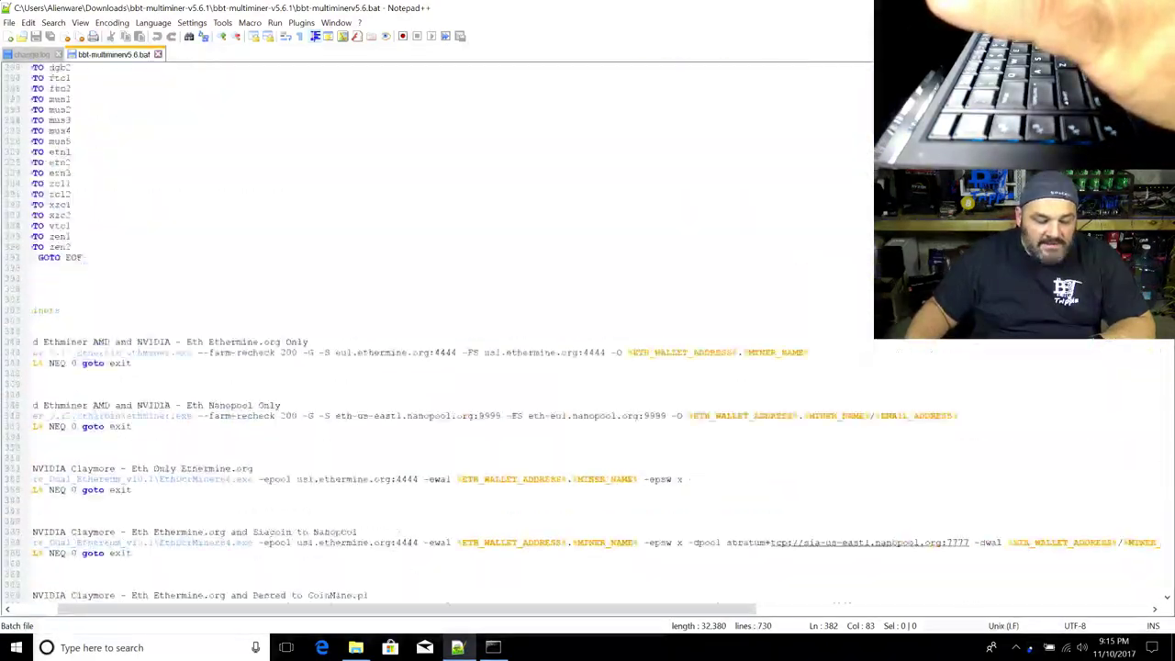
scroll(440, 331, up, 20)
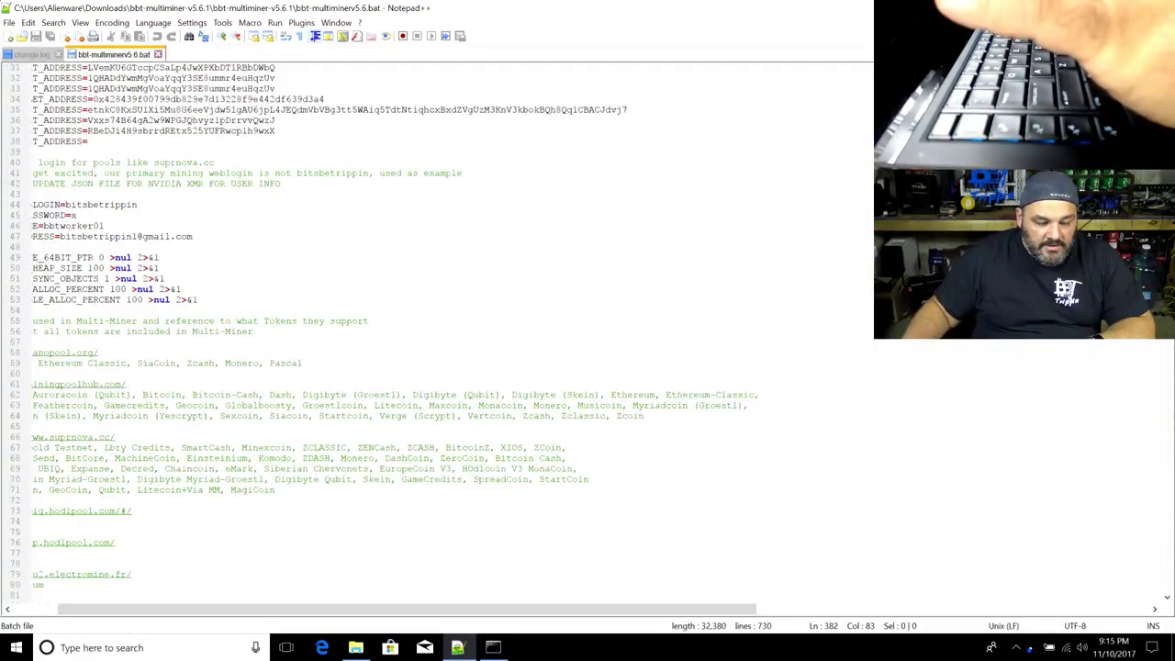
click(614, 268)
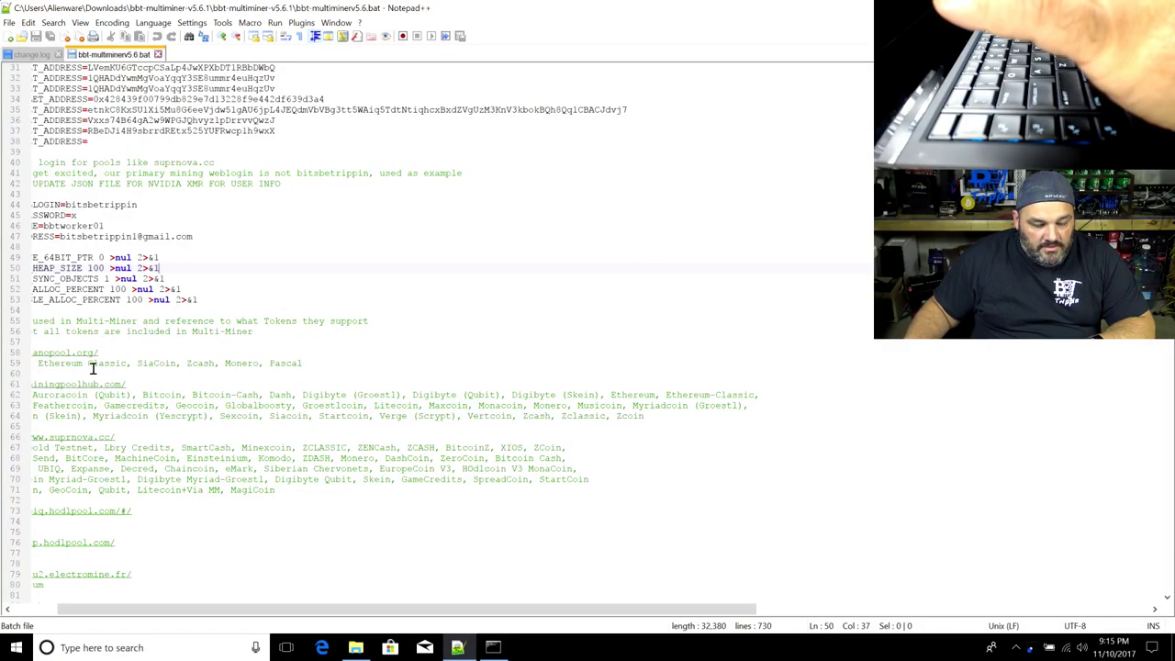
scroll(88, 361, down, 2)
drag(73, 610, 24, 612)
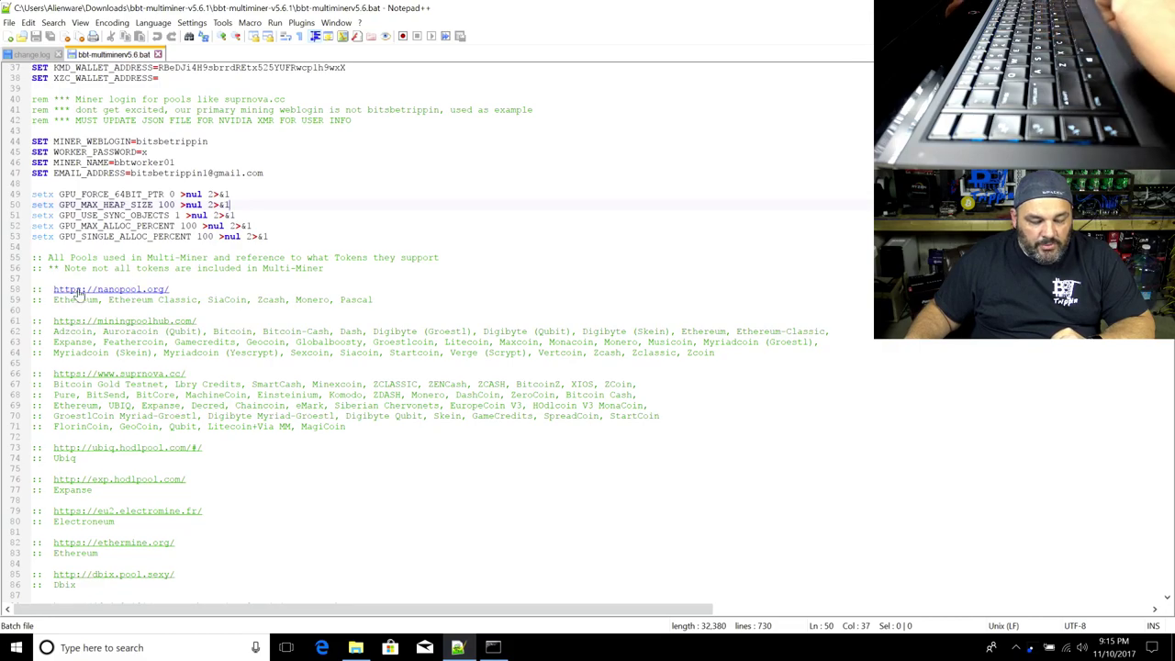
scroll(110, 303, down, 2)
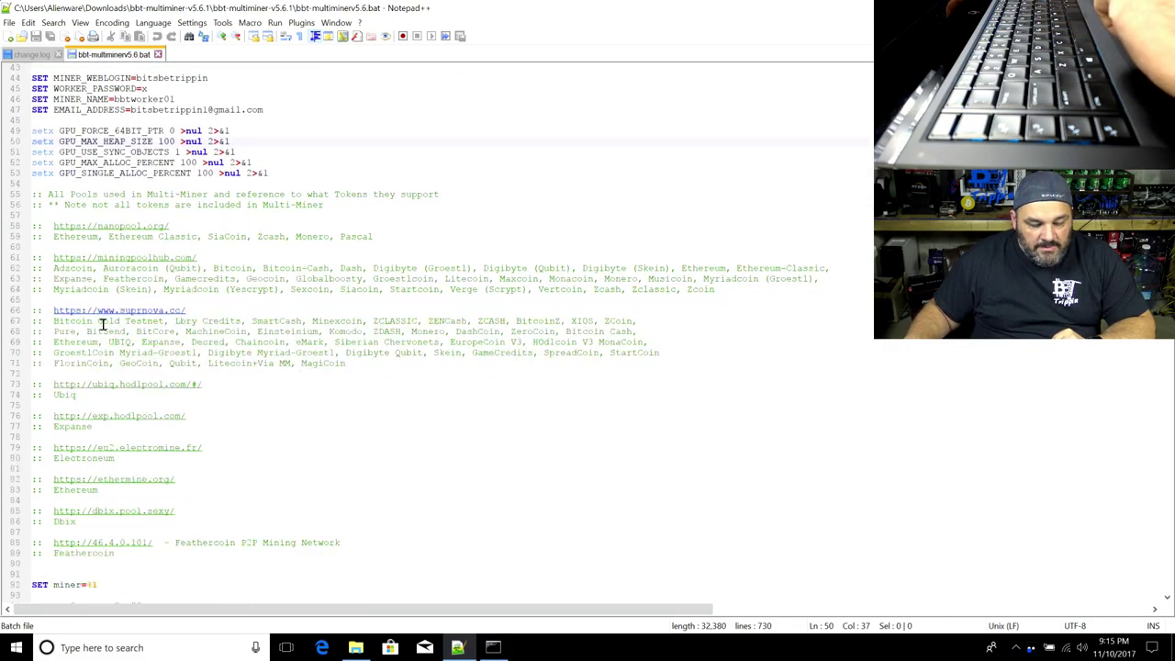
Highlight the supported-token lists under nanopool.org and miningpoolhub.com in the pool reference comments
drag(58, 236, 389, 236)
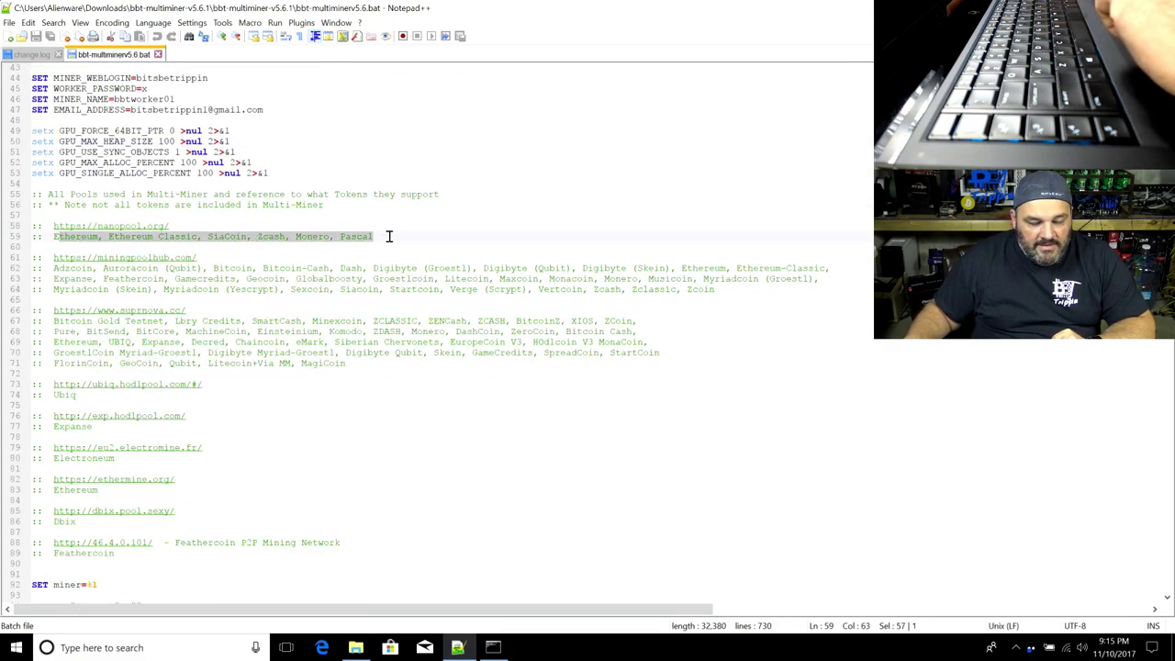
key(Down)
key(Down)
drag(731, 287, 66, 267)
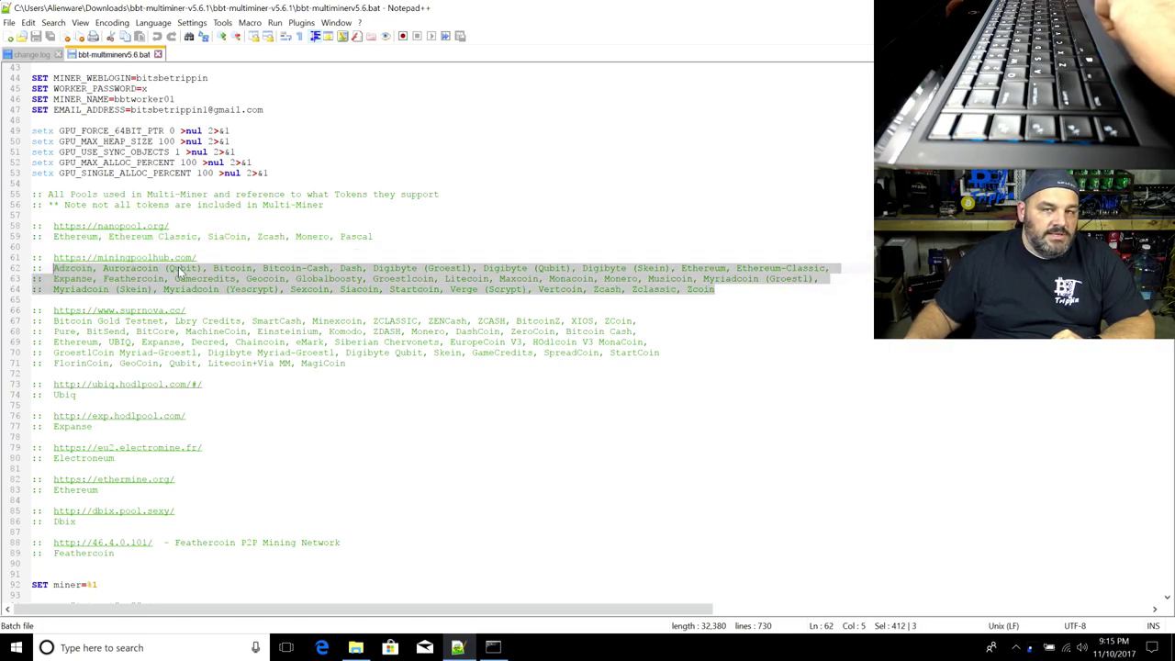
click(206, 356)
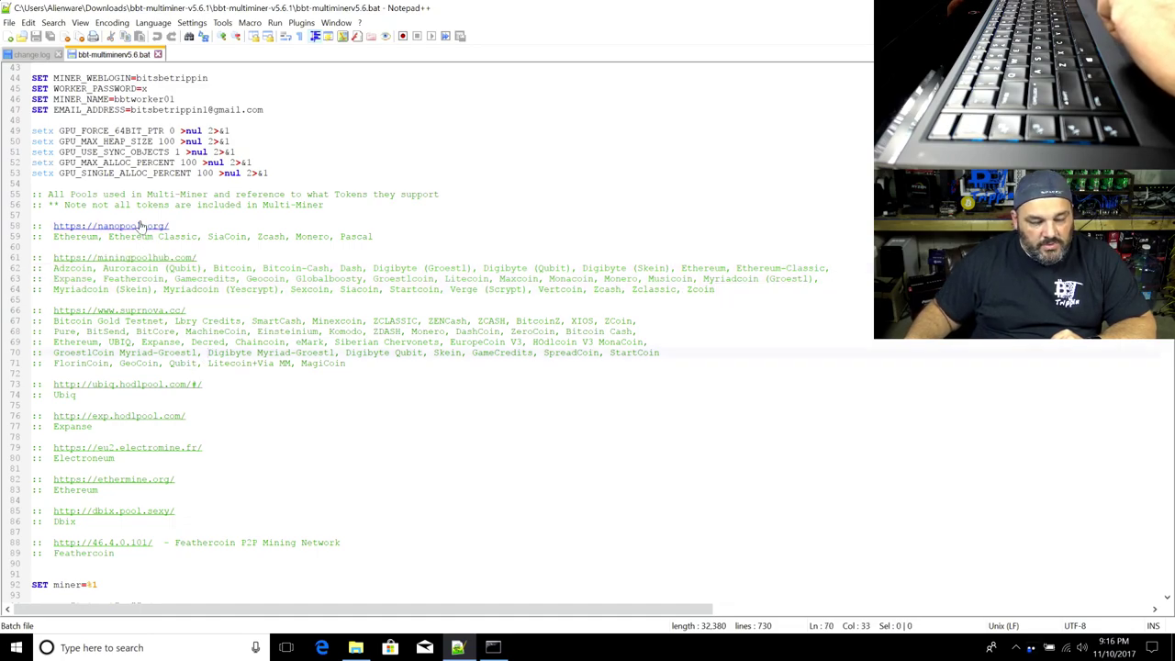
drag(171, 226, 57, 226)
right_click(63, 227)
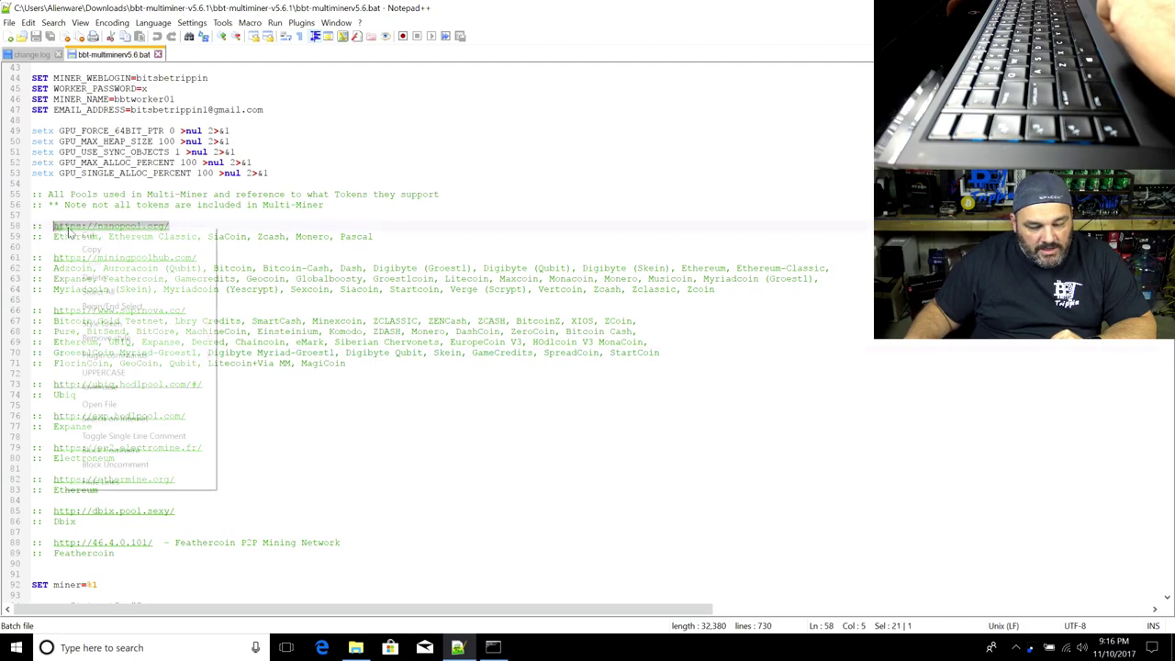
click(154, 418)
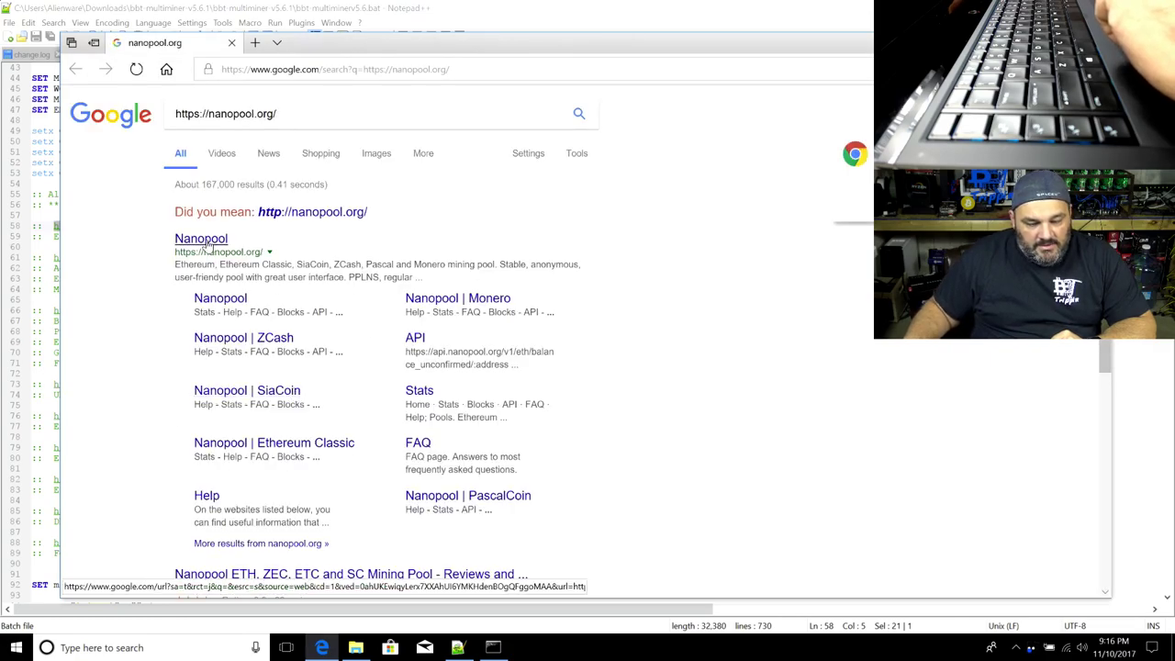
click(204, 240)
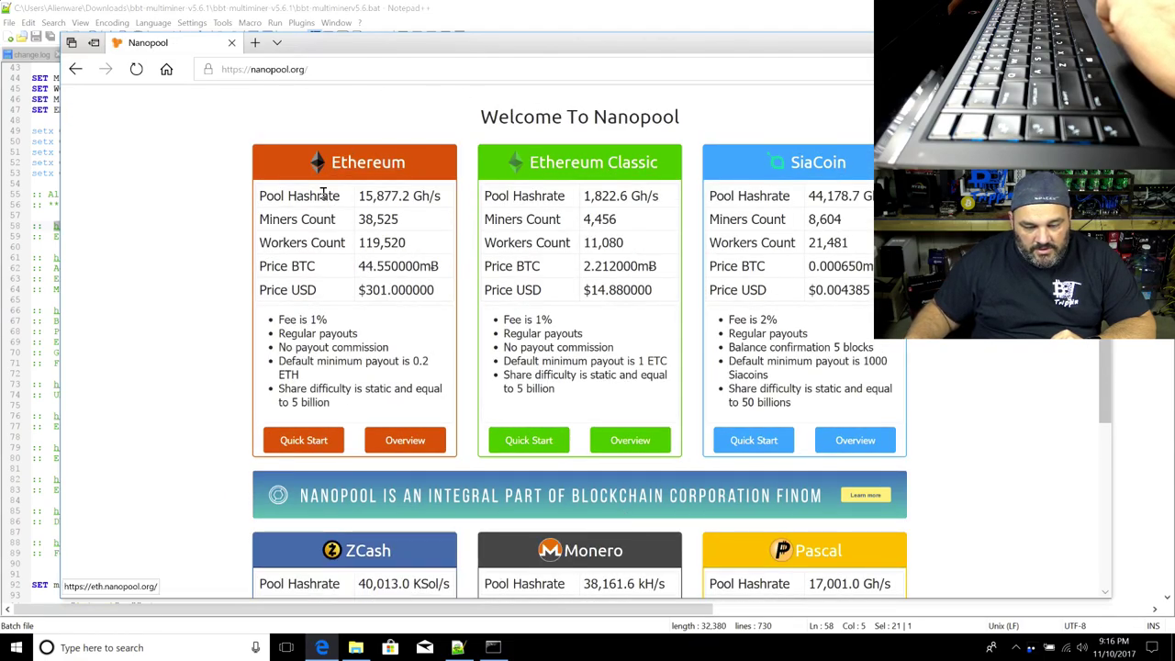
Review the coin pools Nanopool offers, open its Ethereum Classic pool and place the cursor in the address search
scroll(370, 329, down, 3)
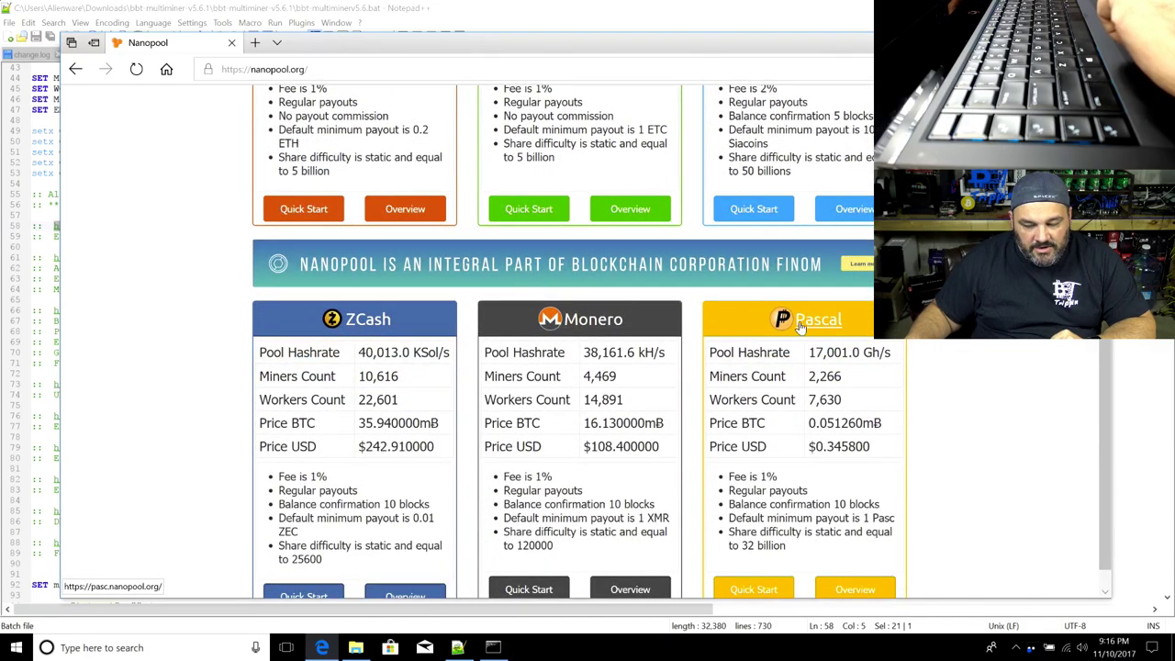
scroll(348, 293, down, 1)
scroll(335, 272, up, 3)
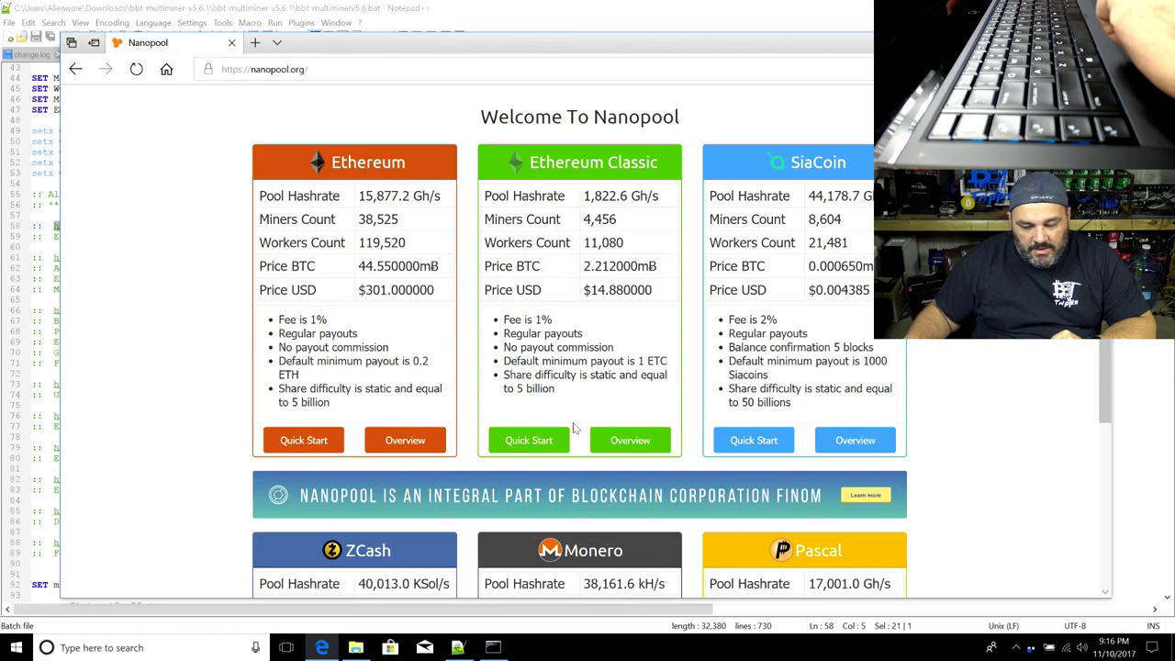
click(590, 170)
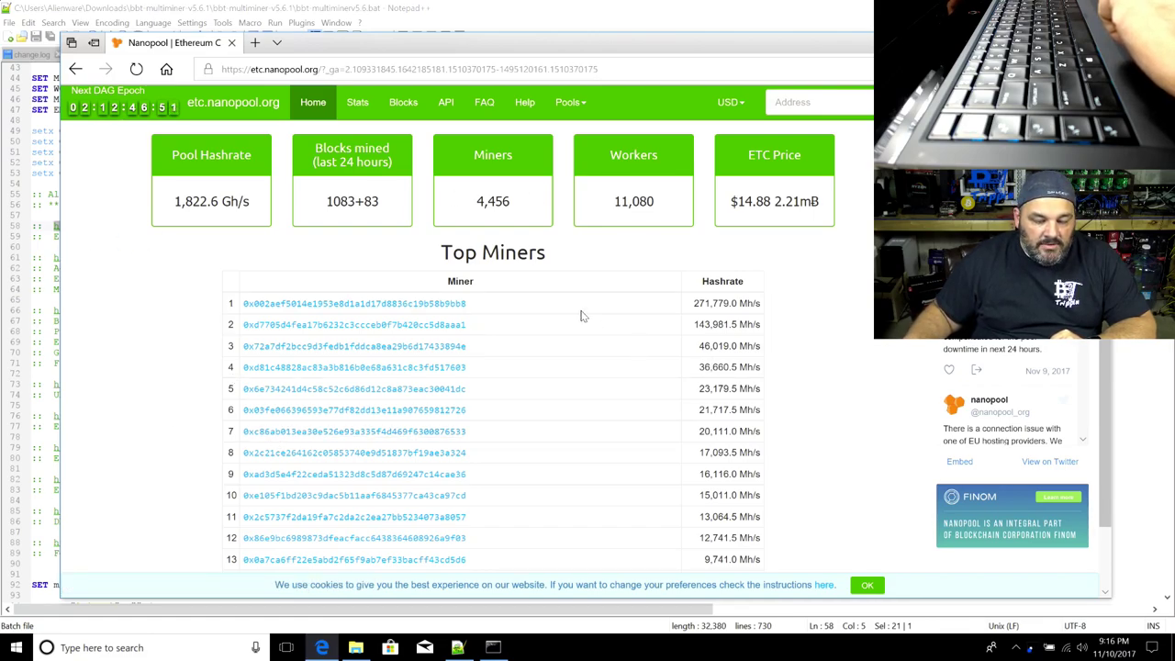
click(803, 102)
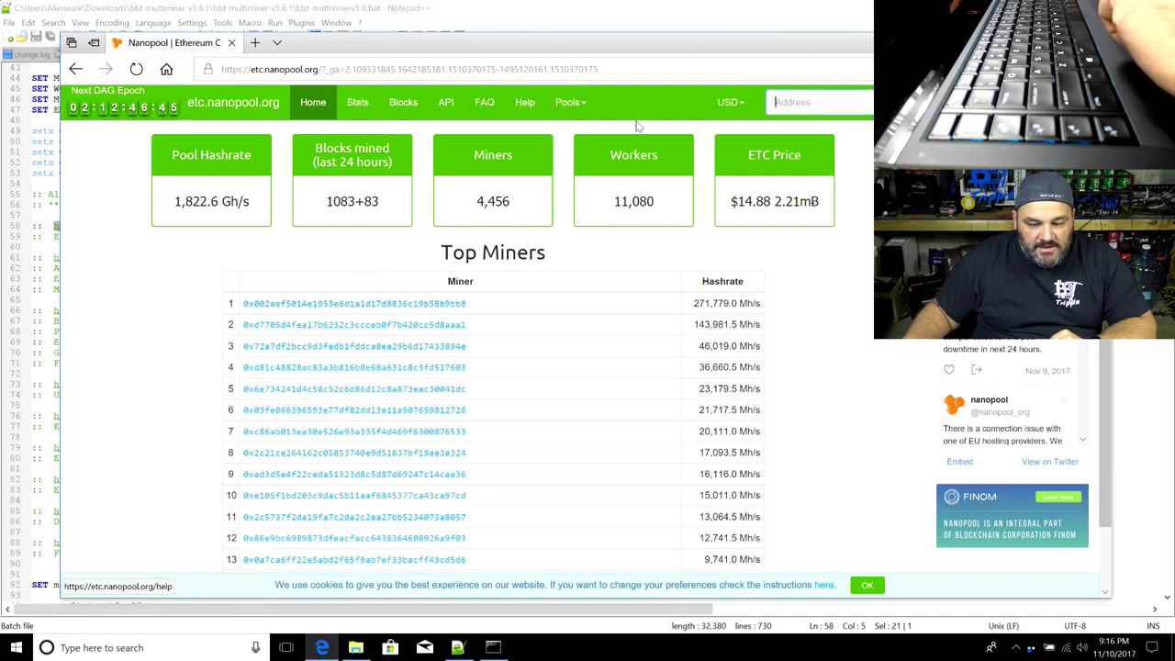
Return to the Multi-Miner console, start option 13 and allow ethdcrminer64 access through Windows Defender Firewall
click(41, 227)
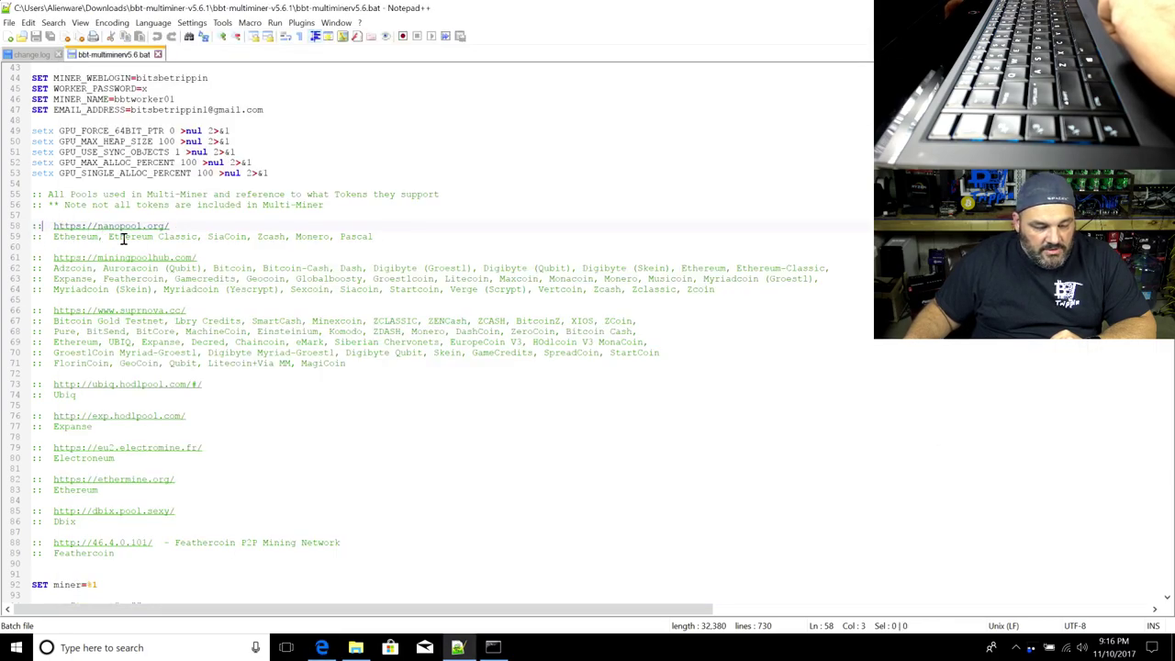
scroll(159, 249, up, 13)
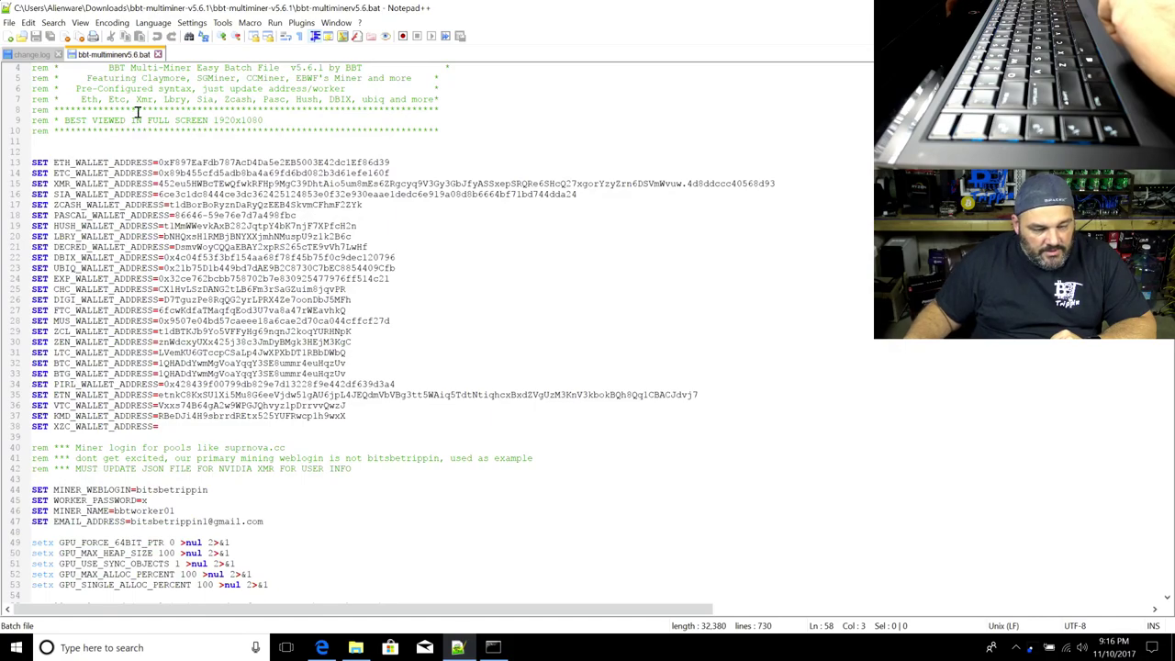
key(ctrl+F5)
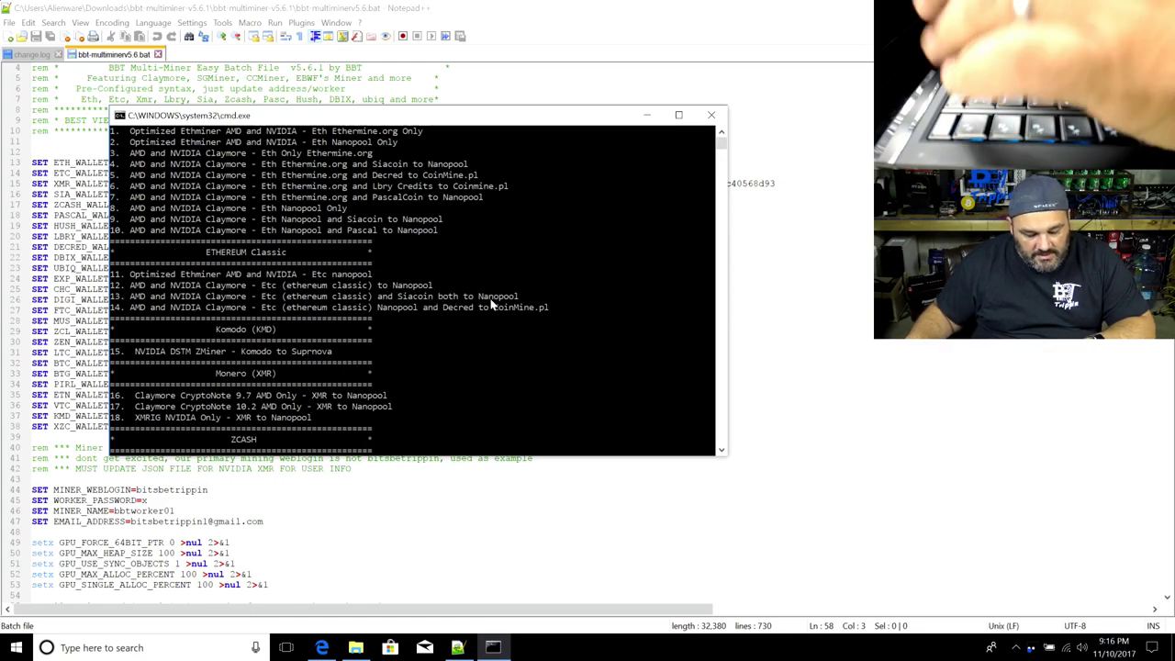
text(13)
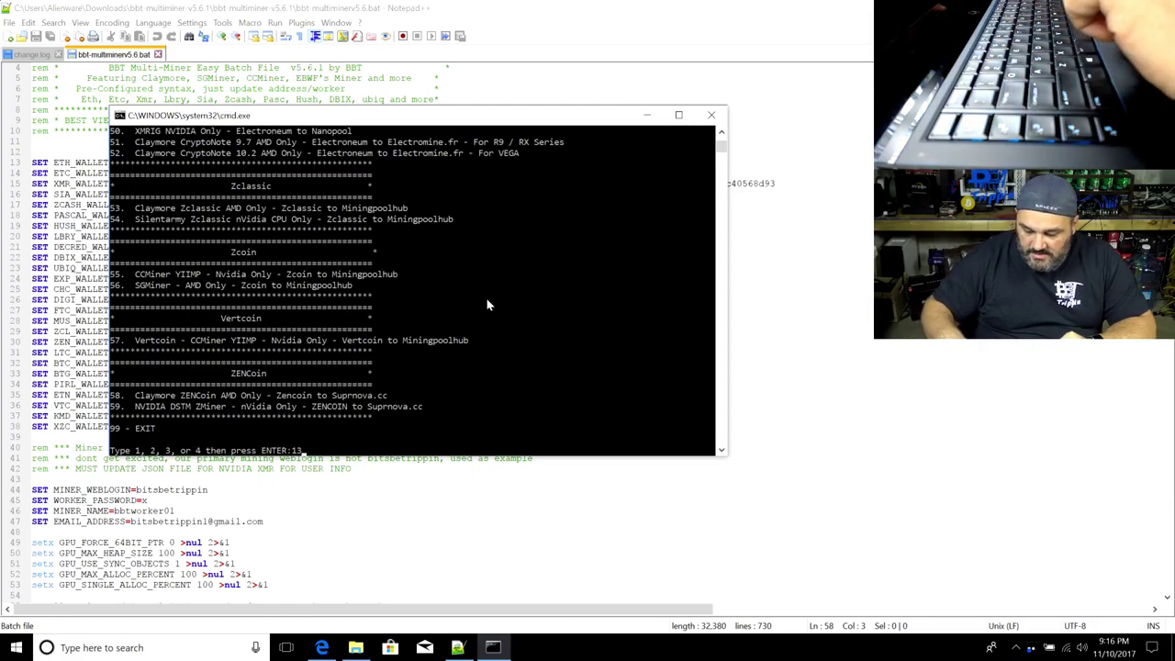
key(Return)
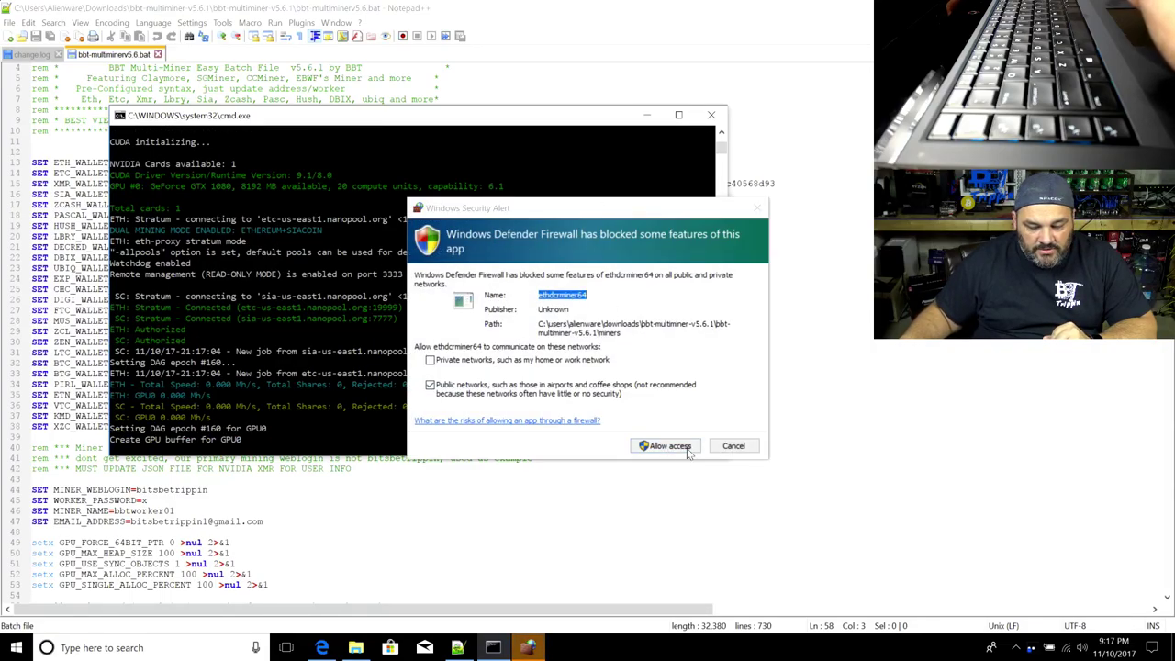
click(670, 445)
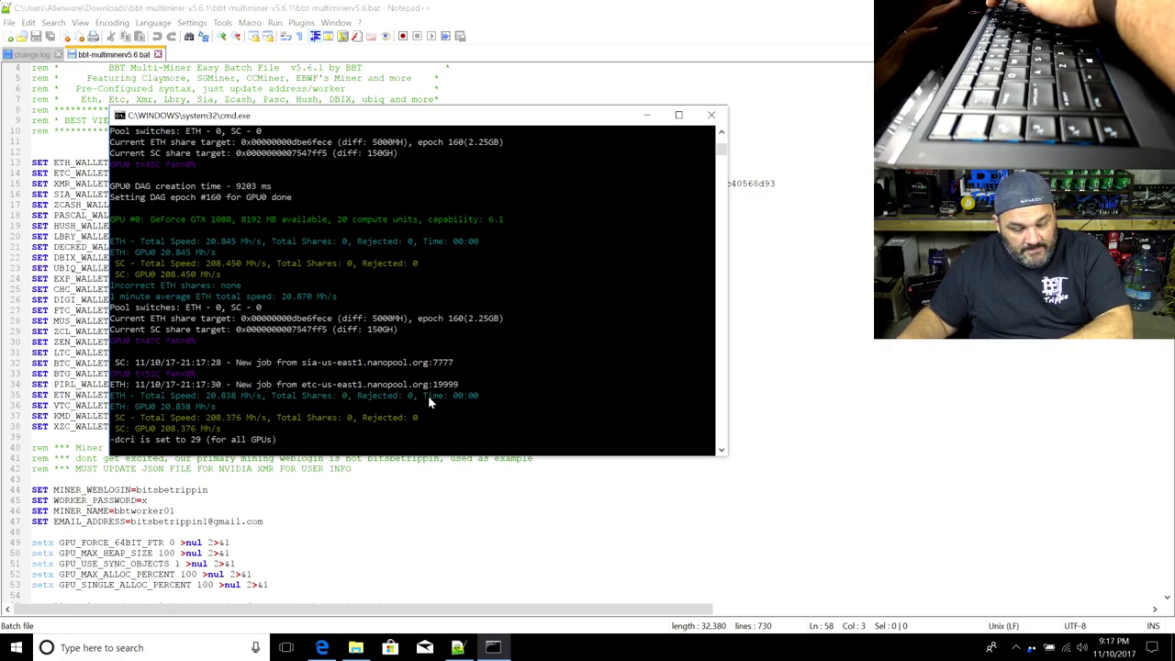
Lower the running miner's -dcri dual-mining intensity to 21 for all GPUs
key(minus)
key(minus)
key(minus)
key(minus)
key(minus)
key(minus)
key(minus)
key(minus)
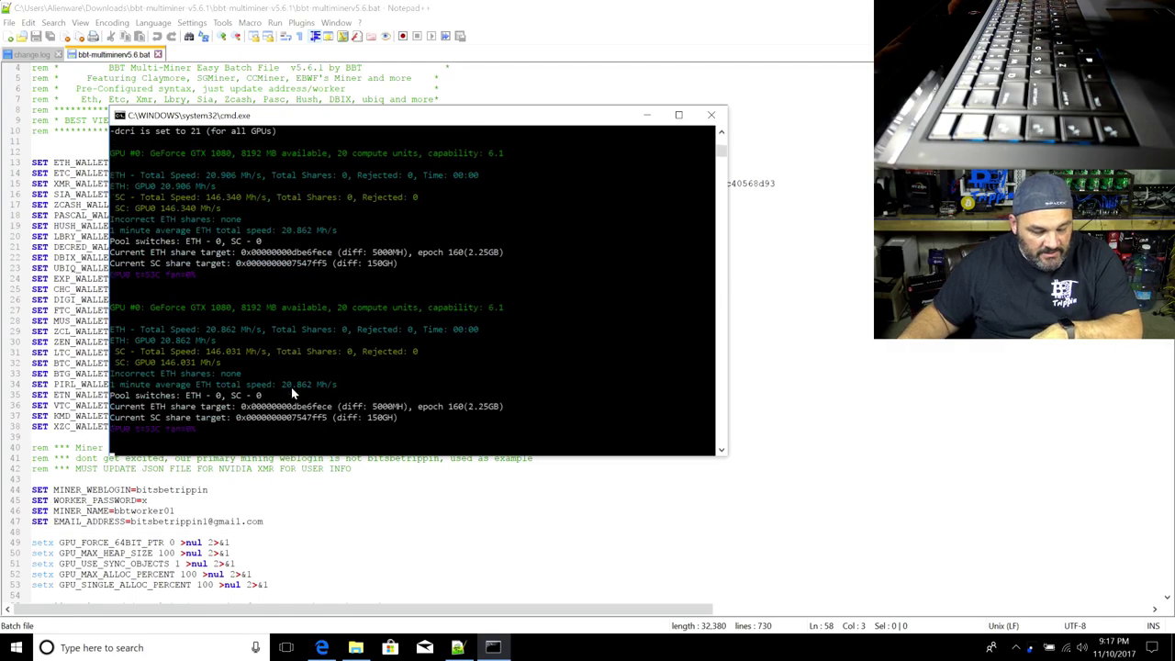
Raise the miner's -dcri intensity to 30 for all GPUs
key(plus)
key(plus)
key(plus)
key(plus)
key(plus)
key(plus)
key(plus)
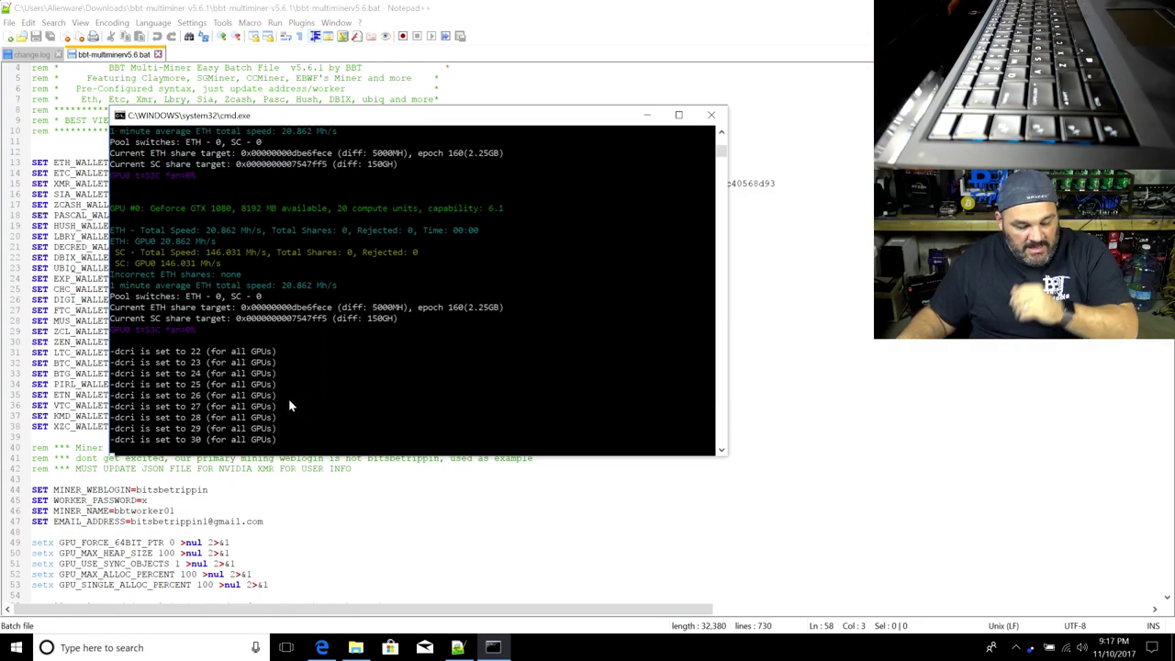
key(plus)
key(plus)
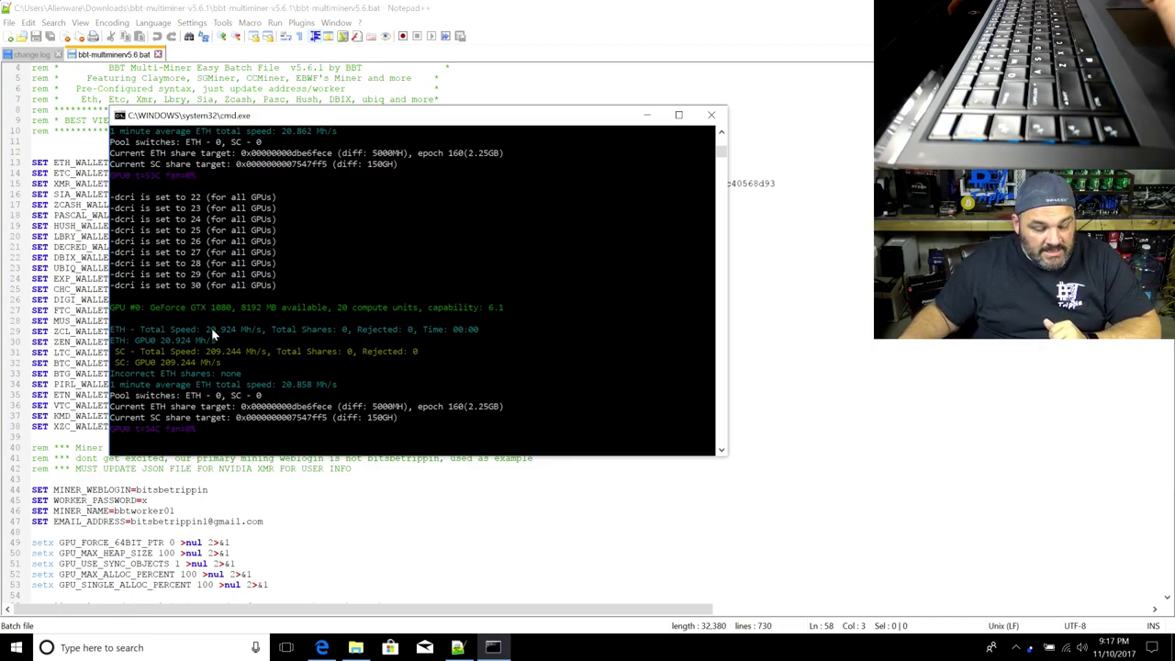
Copy the ETC_WALLET_ADDRESS value from the batch file in Notepad++
click(321, 648)
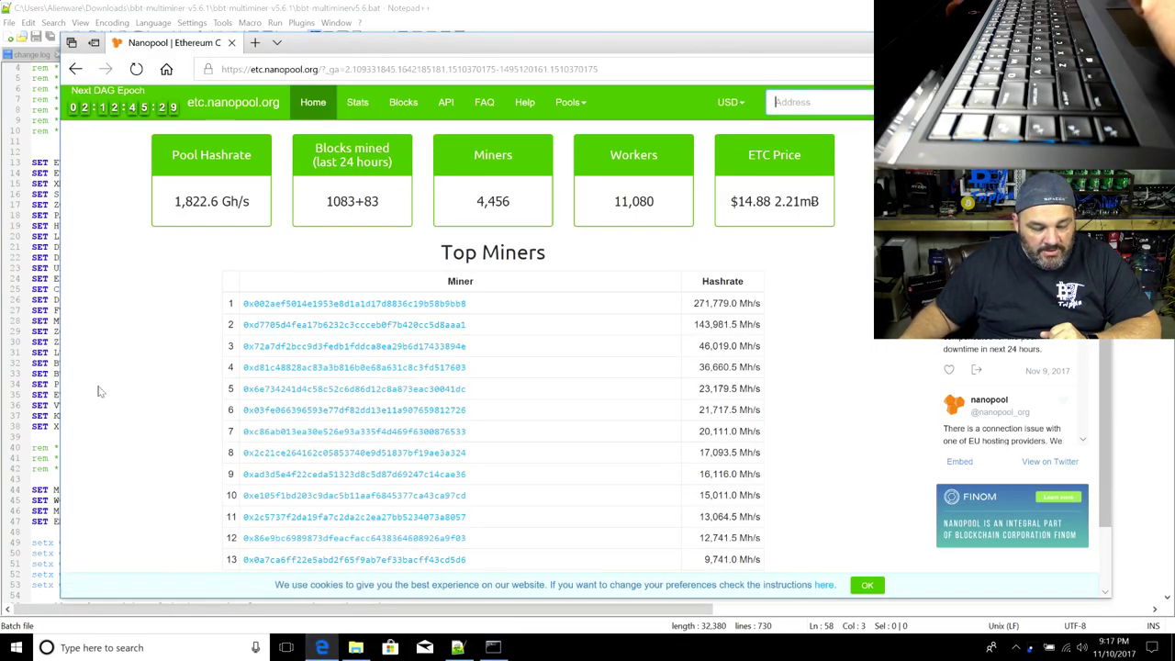
click(56, 381)
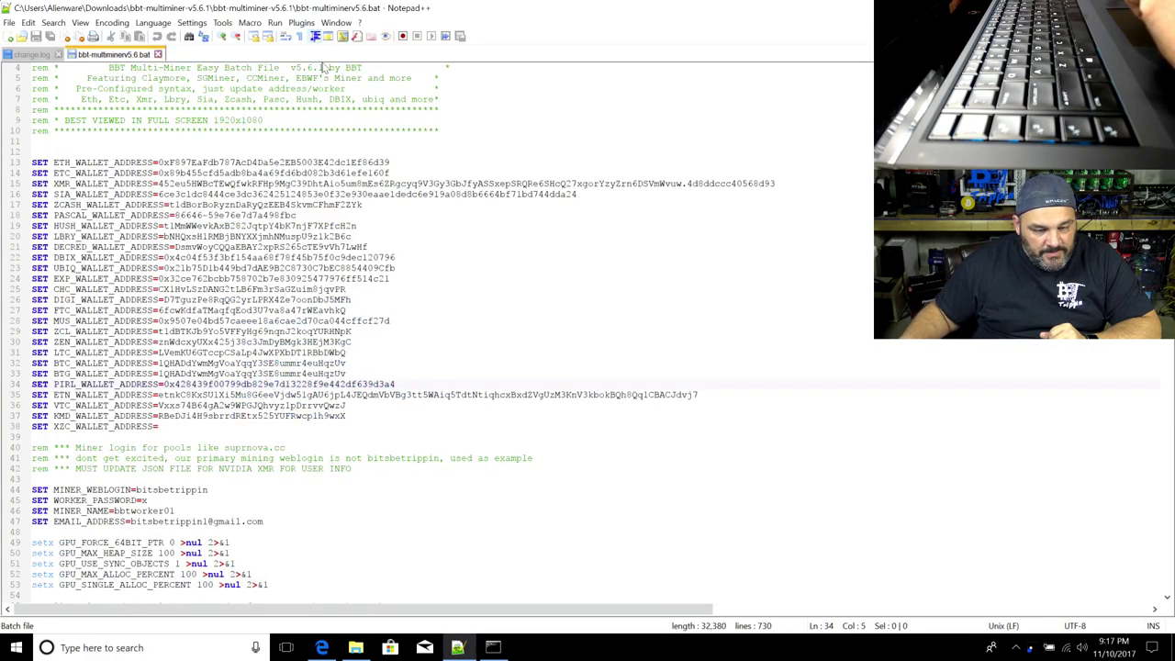
double_click(211, 171)
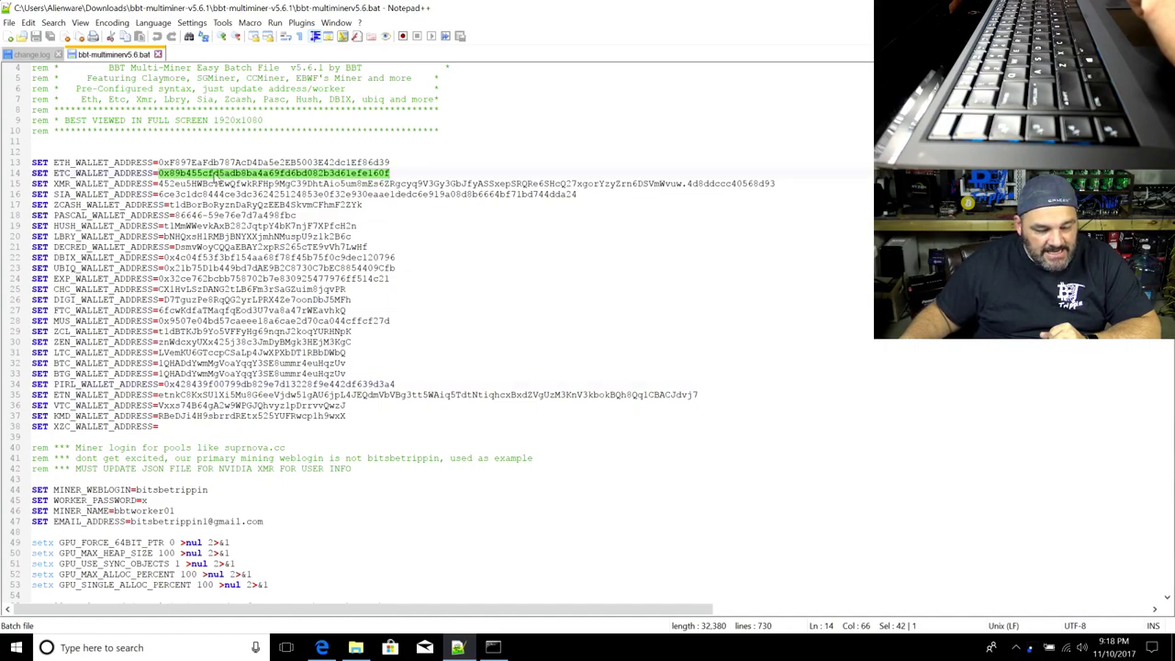
right_click(246, 175)
click(280, 194)
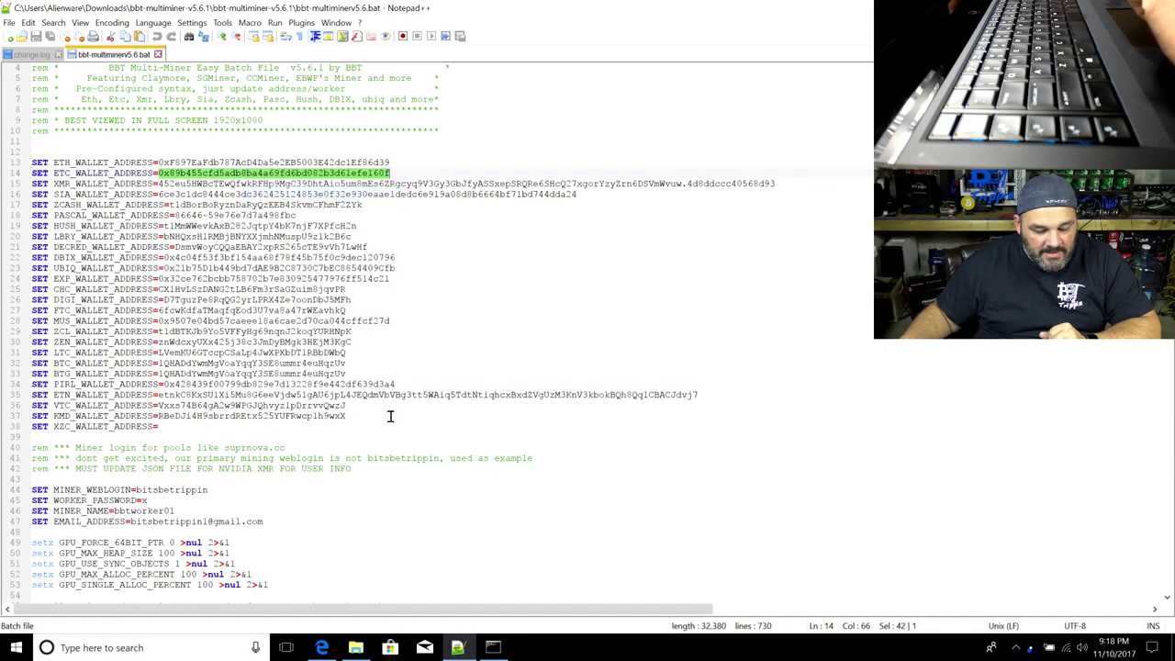
Switch to Edge and look up the copied wallet address on Nanopool's Ethereum Classic pool
click(321, 647)
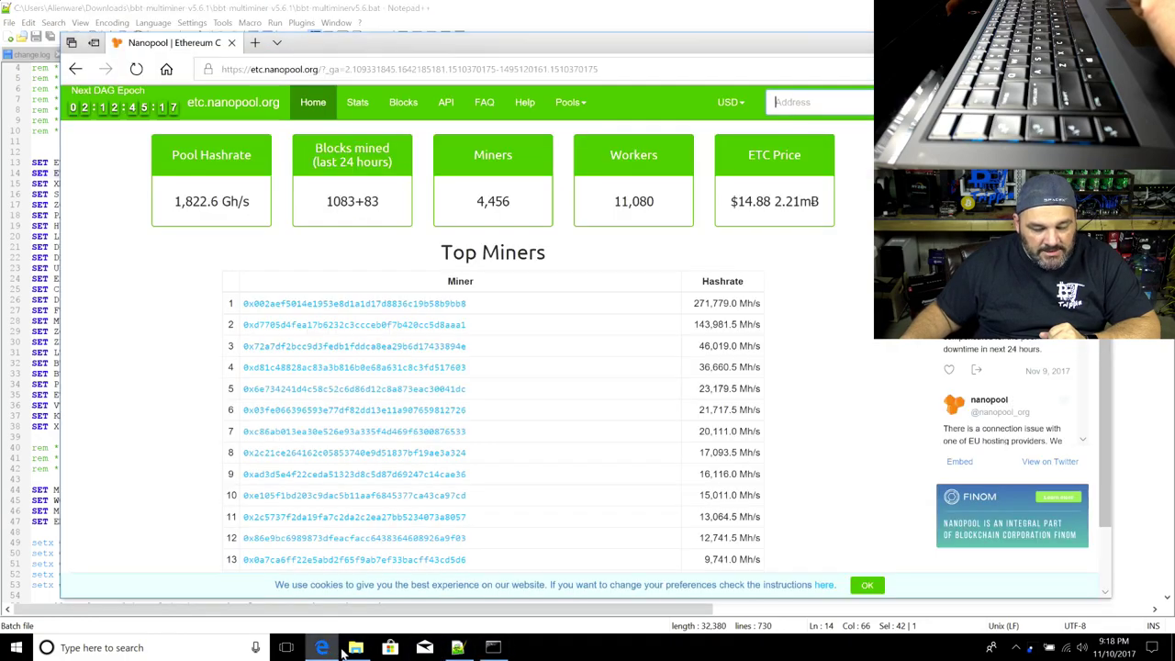
right_click(801, 101)
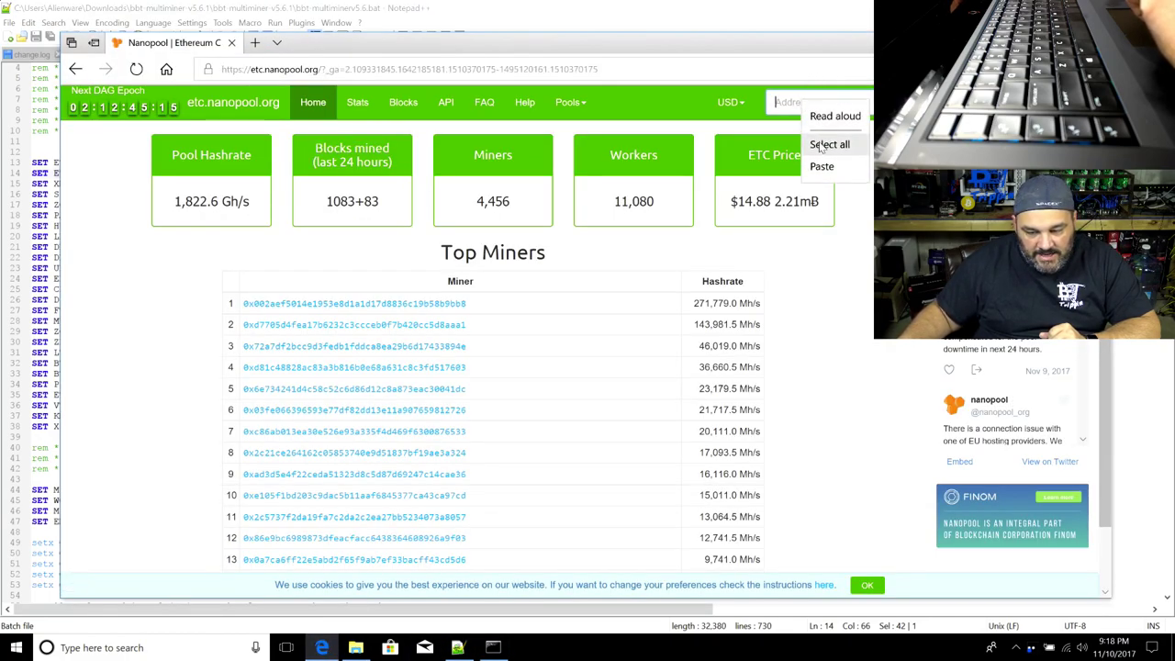
click(821, 166)
key(Return)
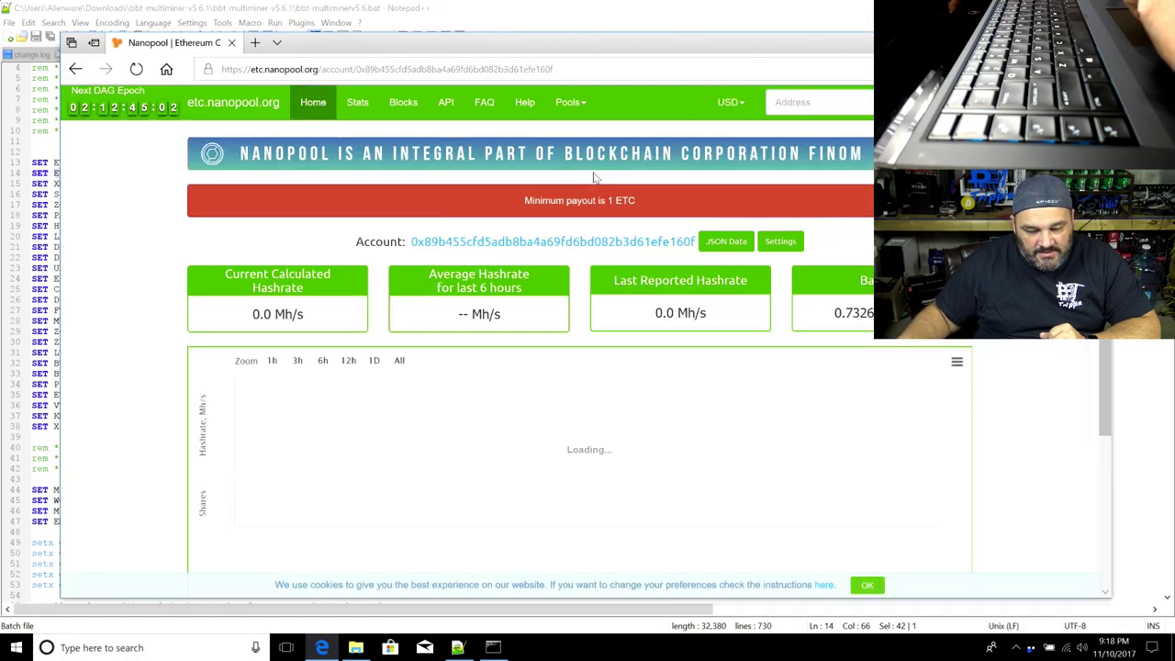
Check the account's balance, hashrate chart and Workers list on Nanopool, and reload the page
scroll(532, 343, down, 1)
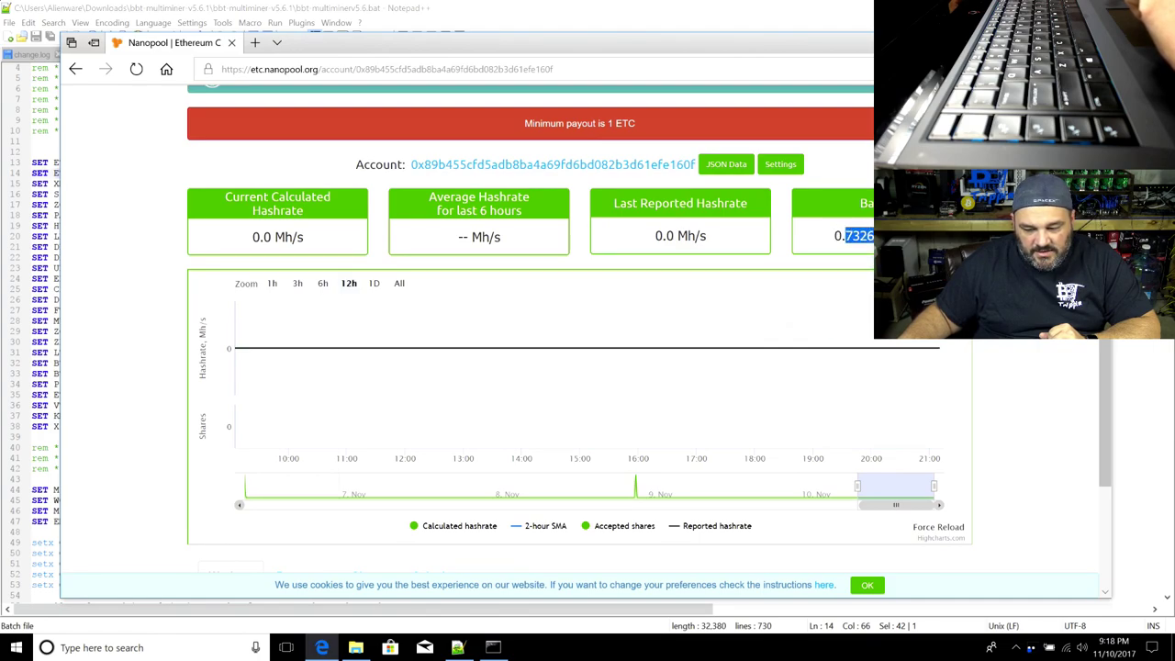
scroll(678, 320, down, 2)
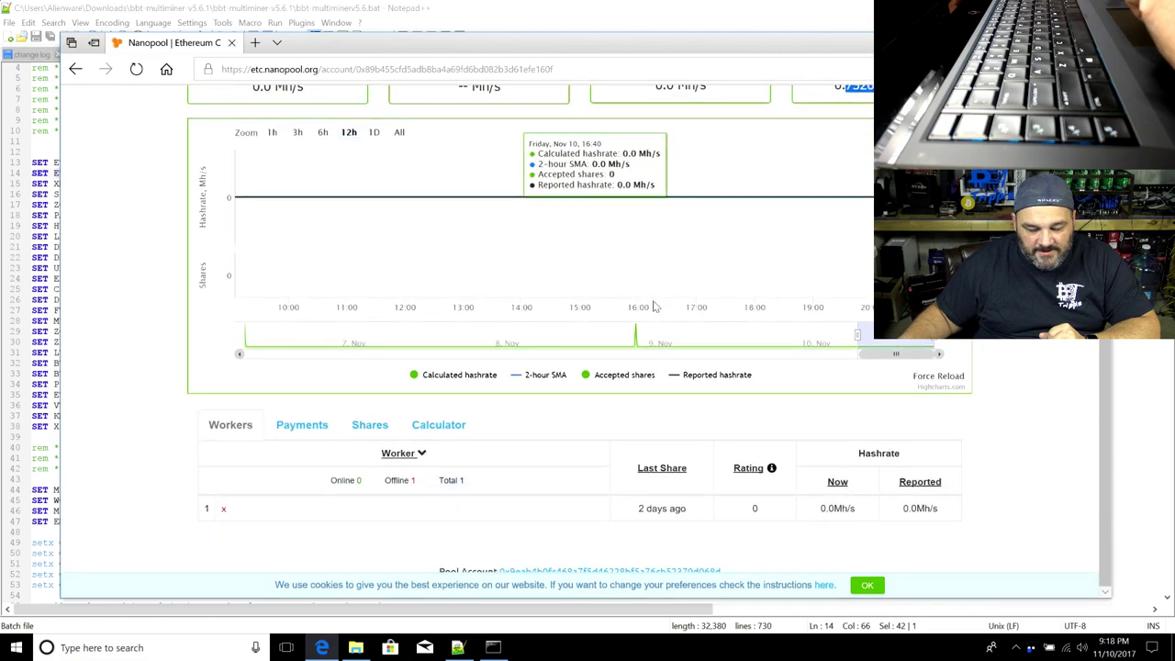
scroll(276, 303, up, 1)
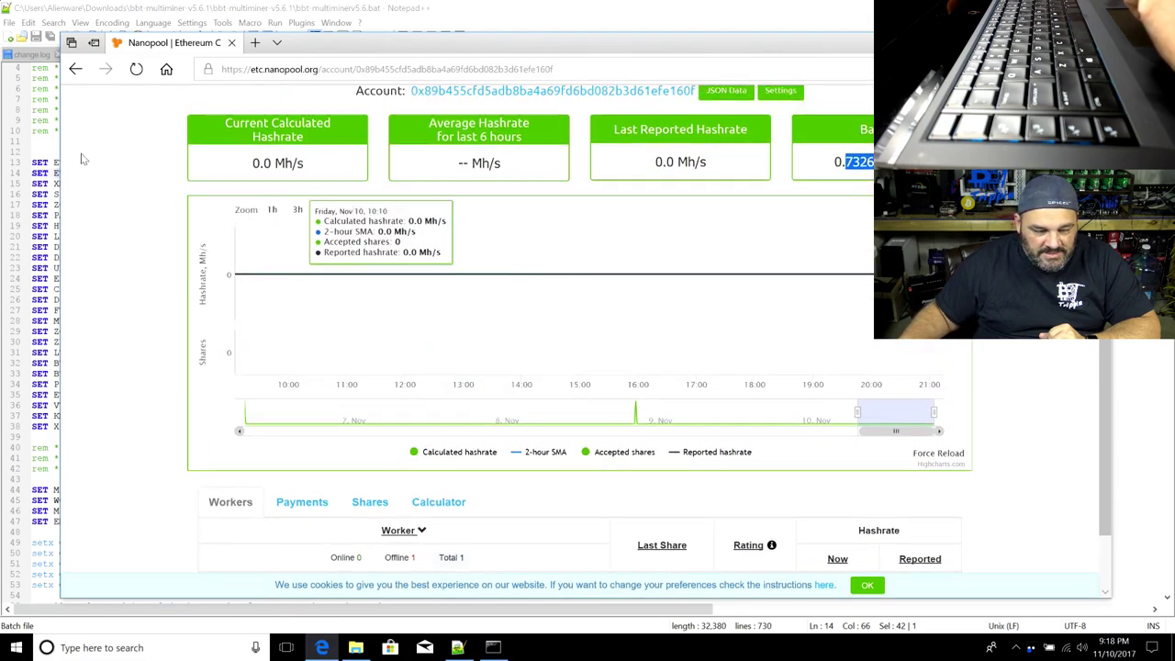
click(136, 69)
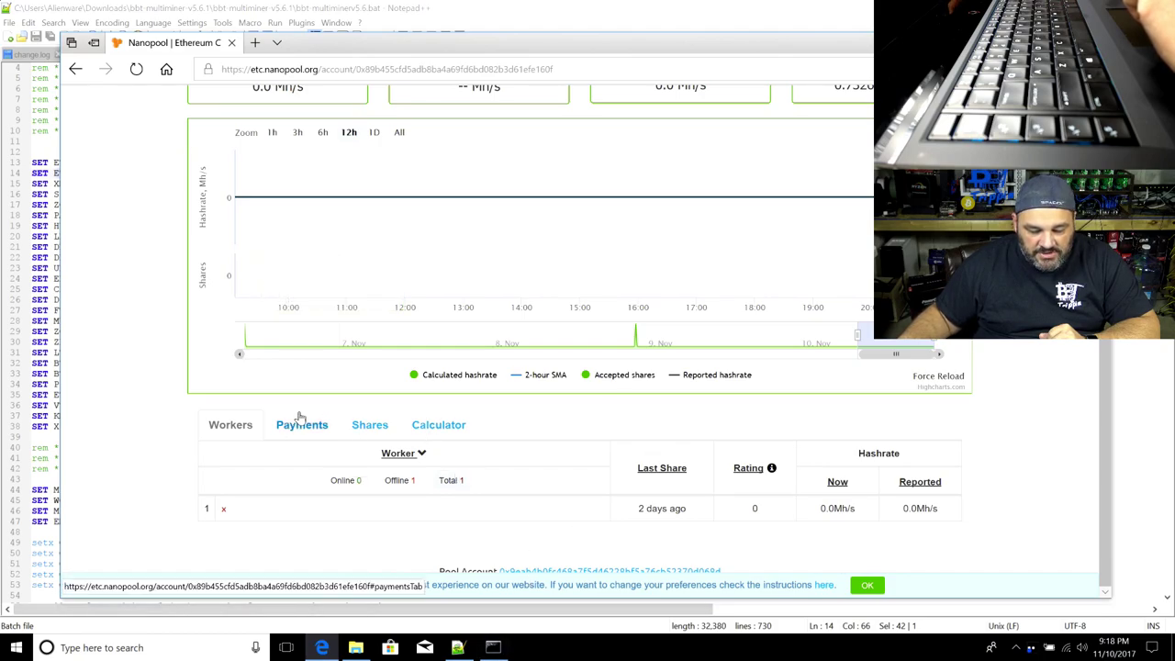
Switch from the Nanopool page to the miner's console window and check the ETH and SC mining speeds
scroll(517, 348, up, 3)
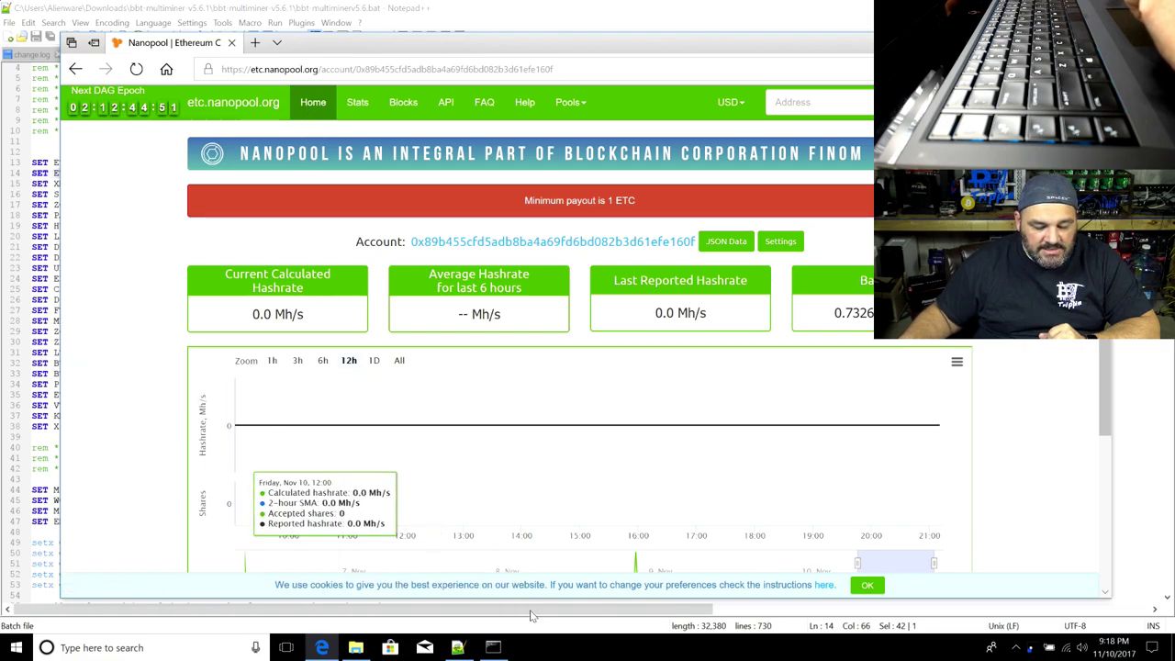
mouse_move(493, 650)
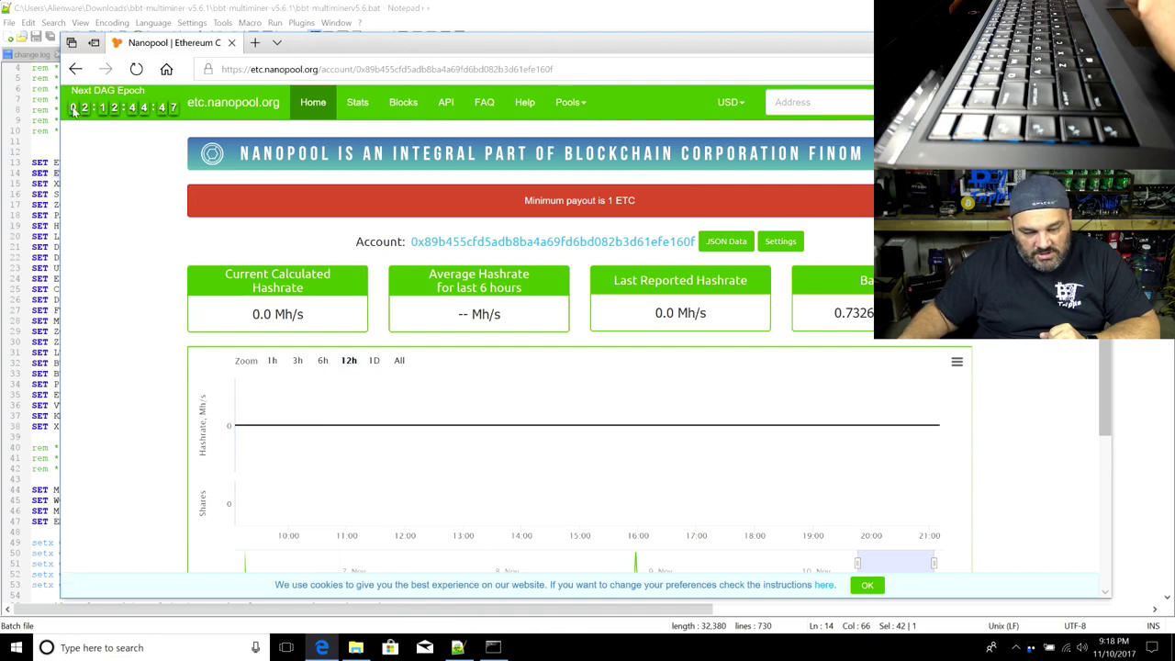
click(493, 648)
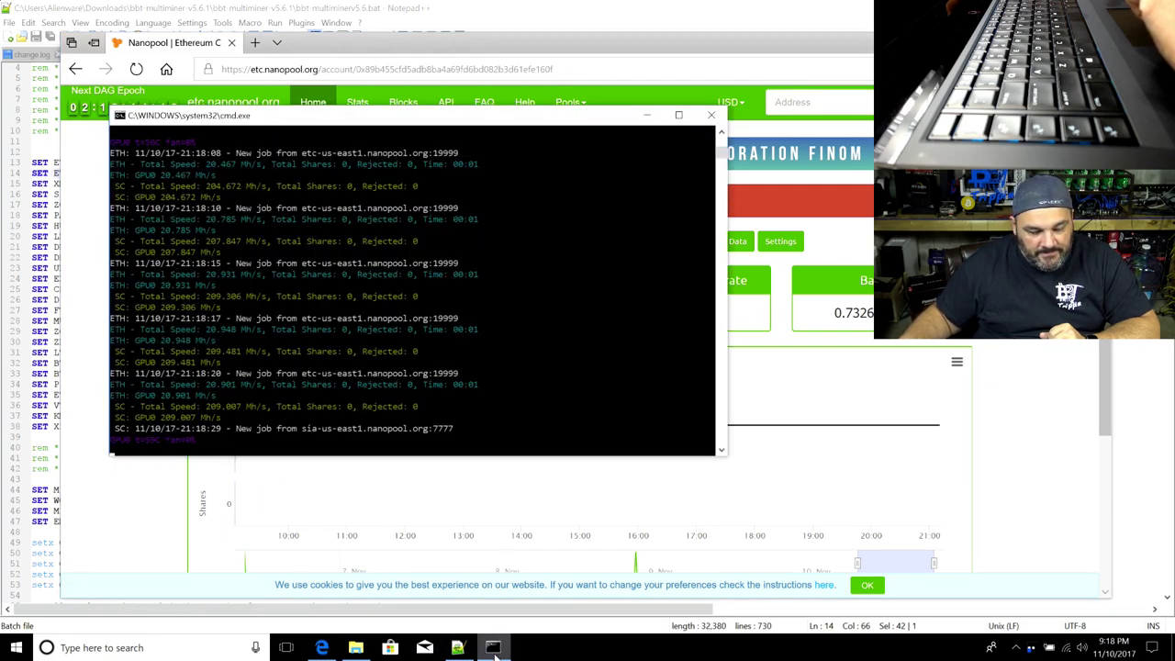
click(313, 385)
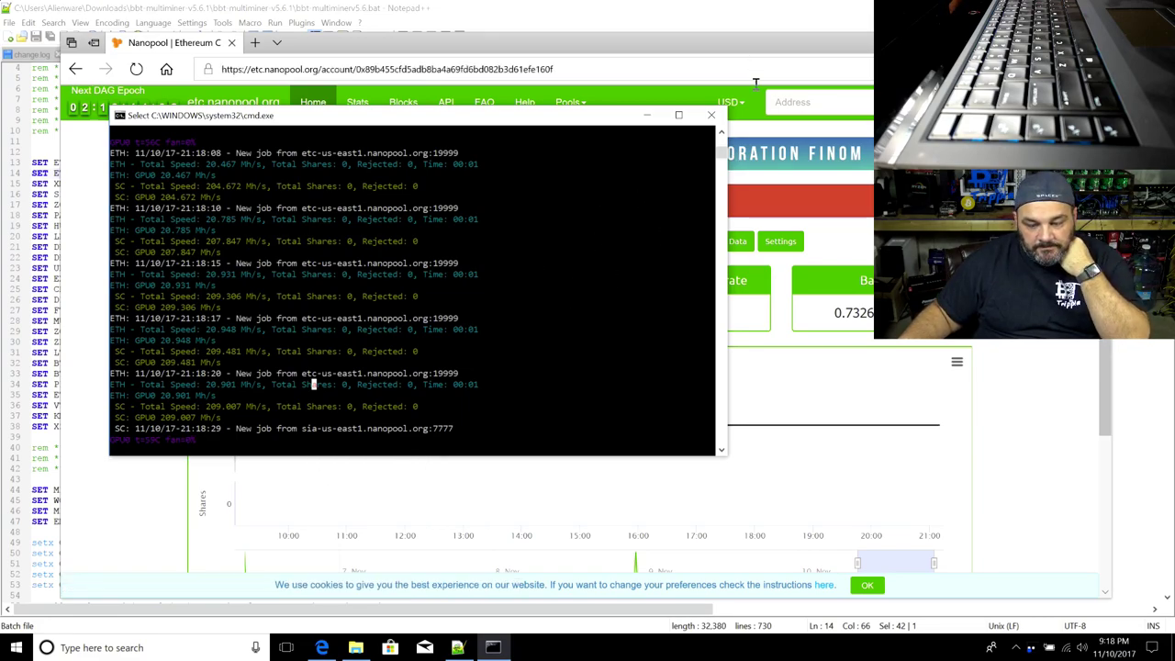
Switch back to Edge, reload the Nanopool account page and look over its hashrate figures and Workers list
click(799, 102)
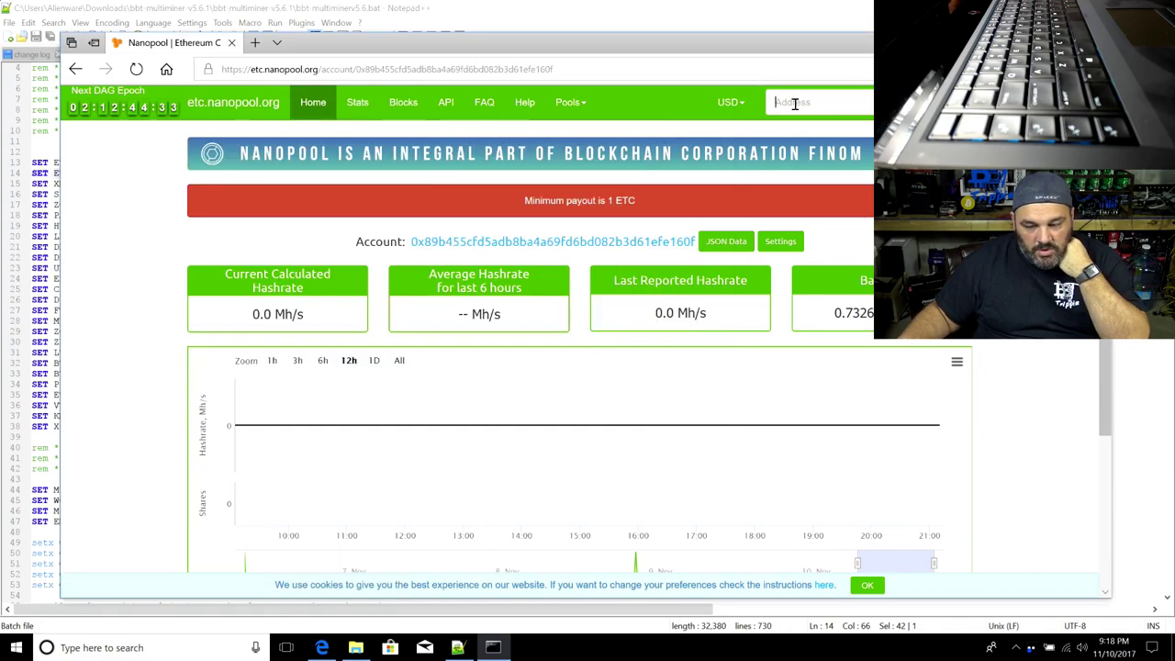
click(860, 131)
key(Return)
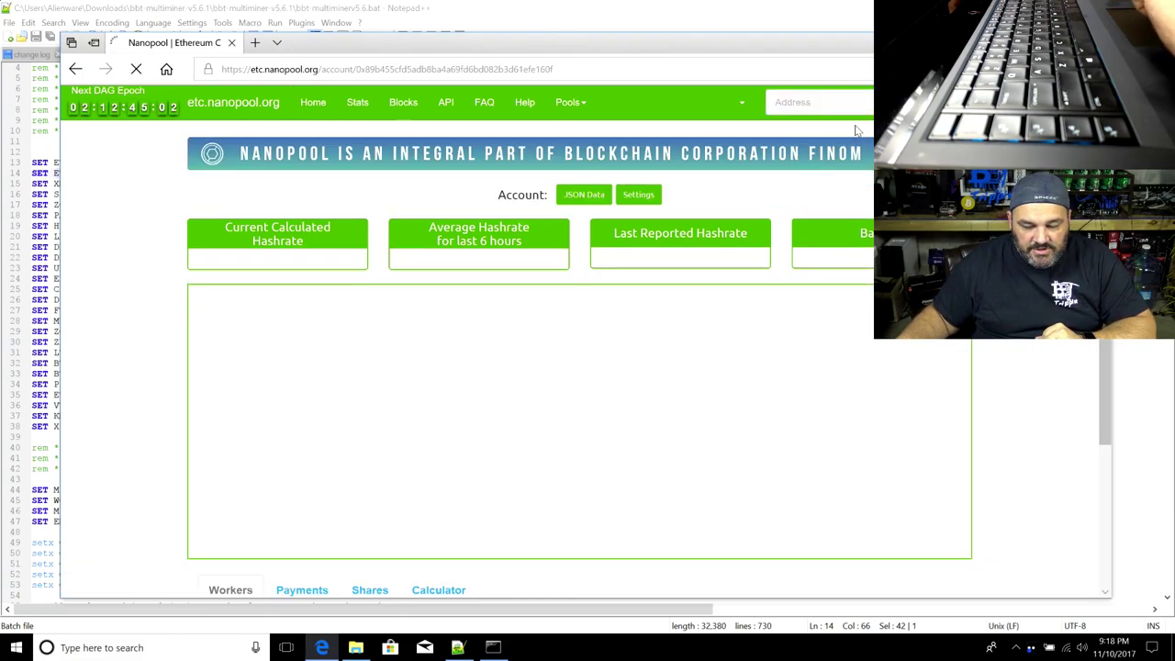
scroll(608, 333, down, 3)
scroll(485, 302, up, 3)
Switch to Notepad++ and review the batch file's wallet settings, pool list, numbered menu and Ethereum miner sections
click(39, 373)
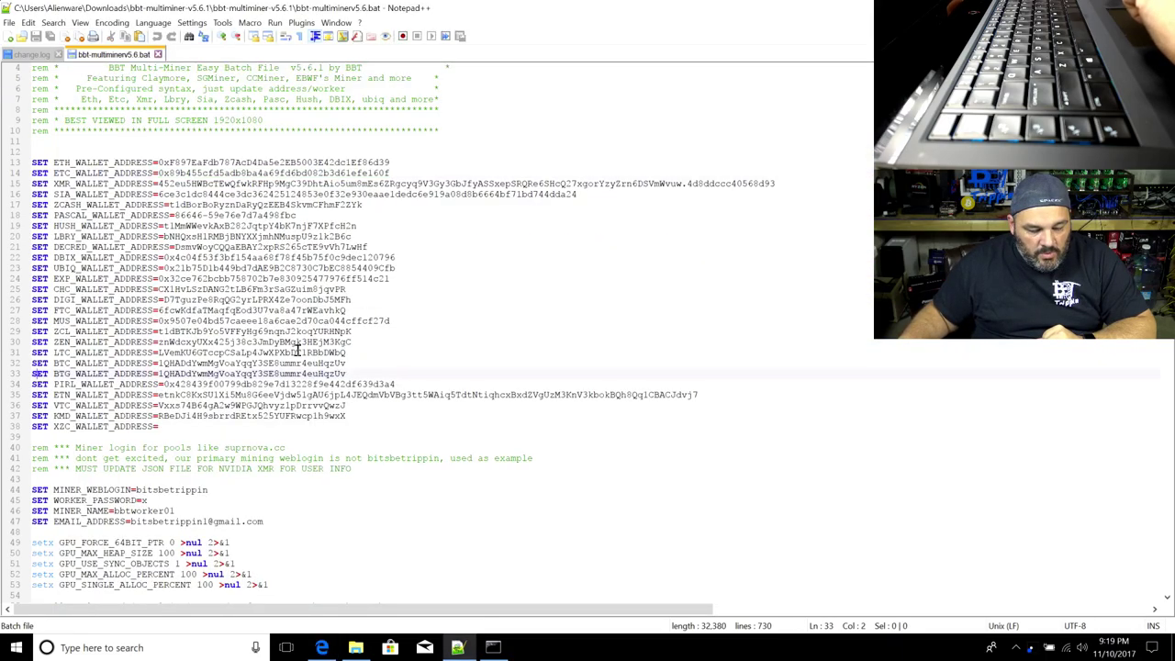
scroll(259, 345, down, 11)
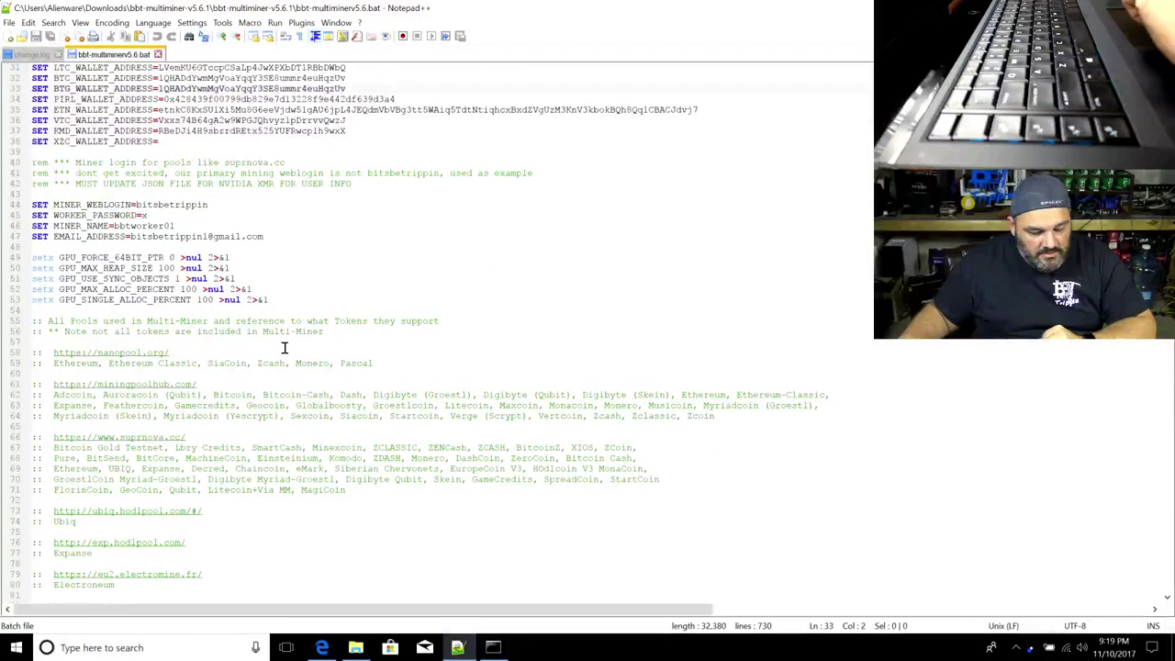
scroll(316, 351, down, 3)
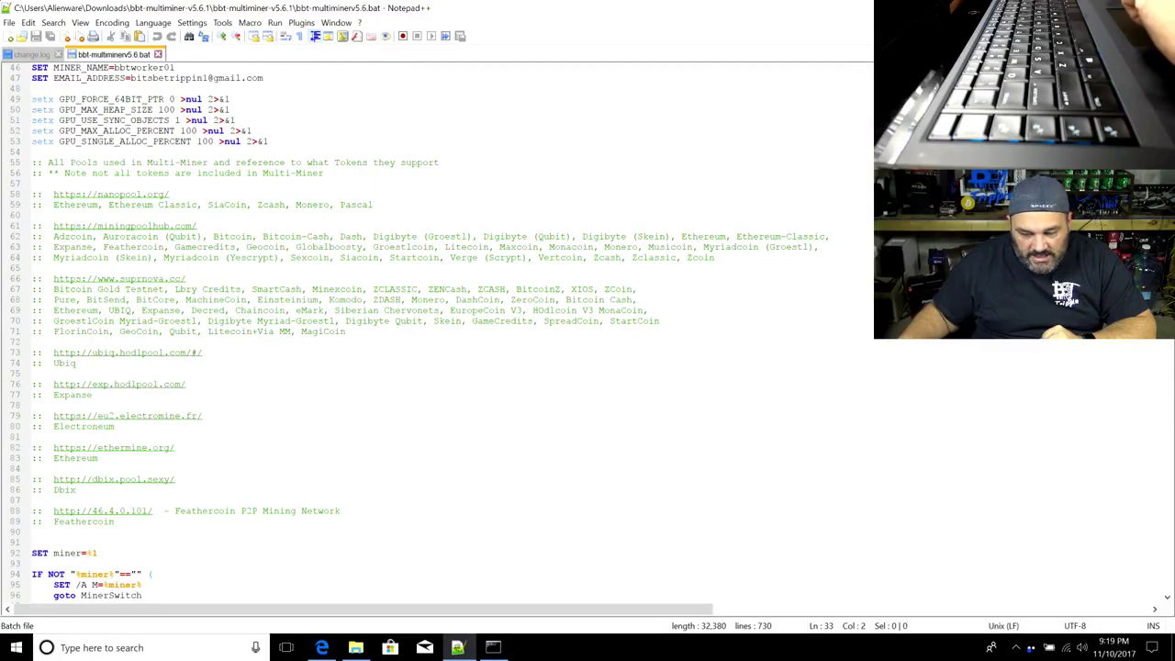
scroll(417, 332, down, 20)
scroll(417, 332, up, 20)
scroll(416, 332, down, 2)
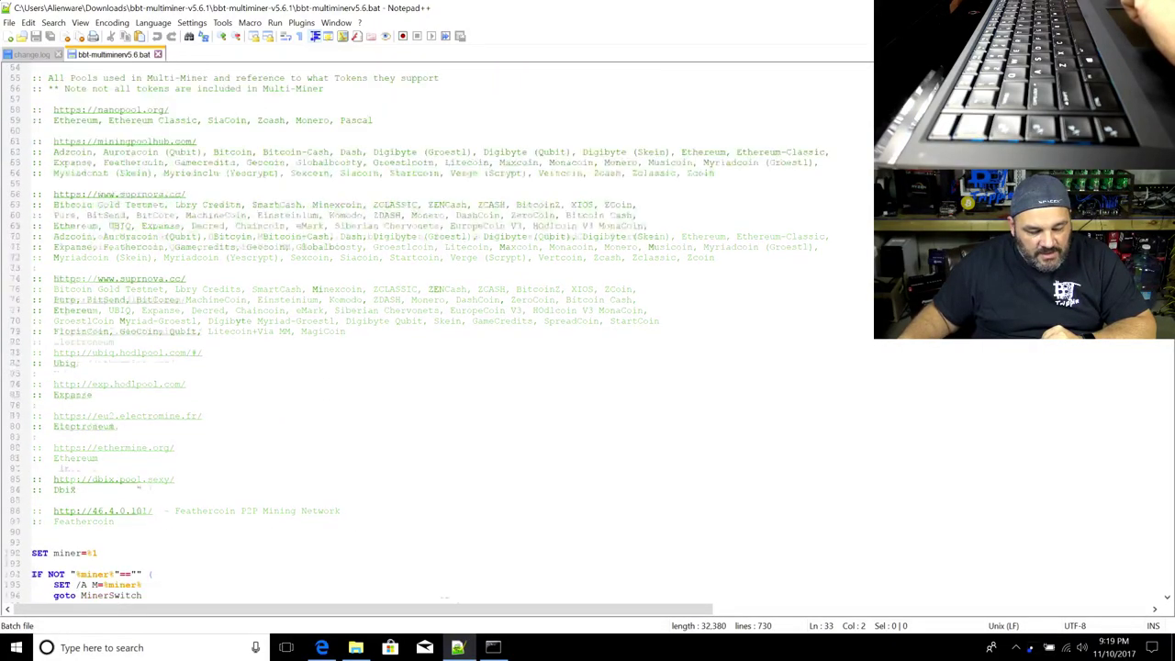
scroll(417, 333, down, 20)
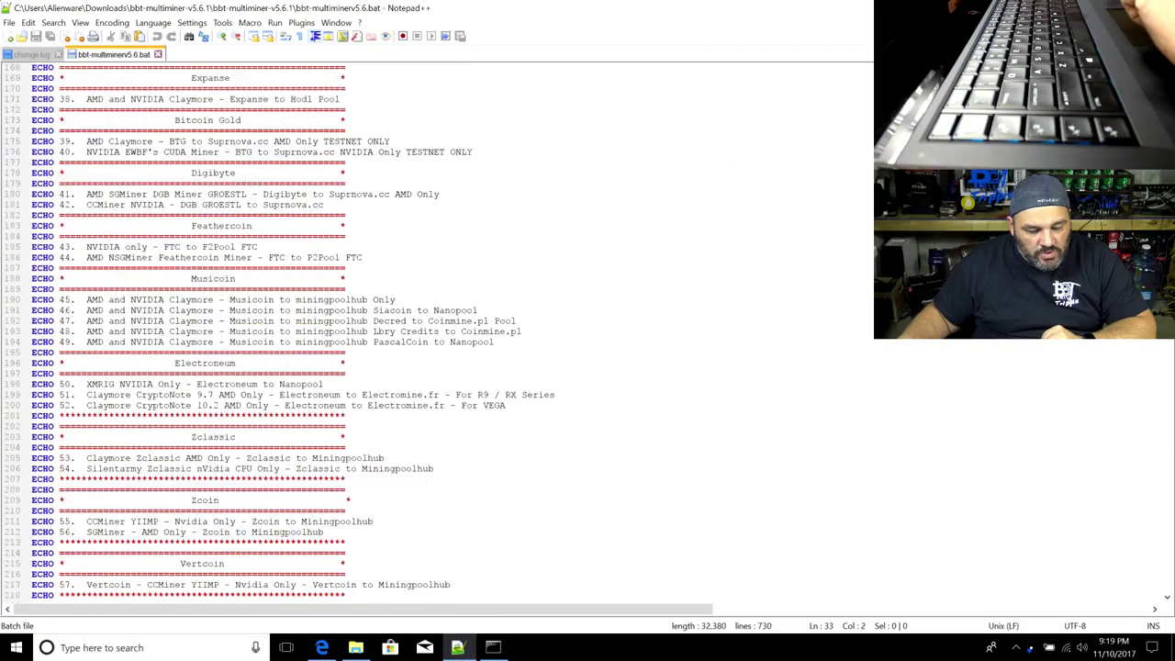
scroll(416, 332, down, 20)
scroll(416, 333, down, 7)
scroll(416, 332, down, 1)
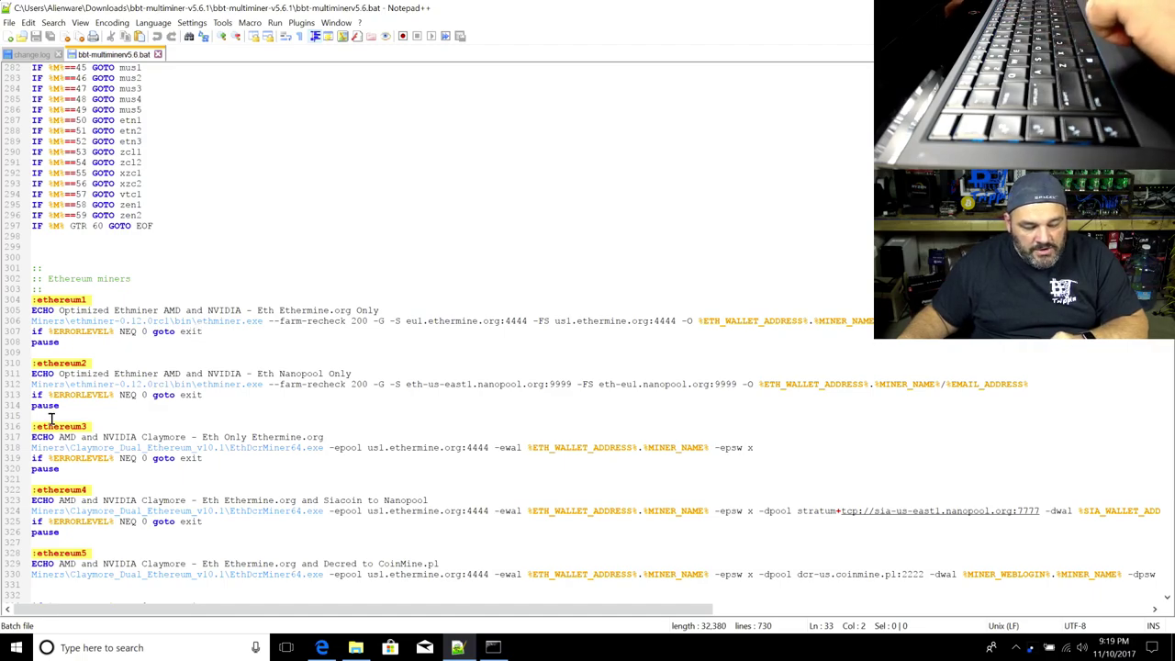
Compare the :ethereum3 section's description with menu option 3, the Claymore Eth Only entry for Ethermine.org
double_click(80, 426)
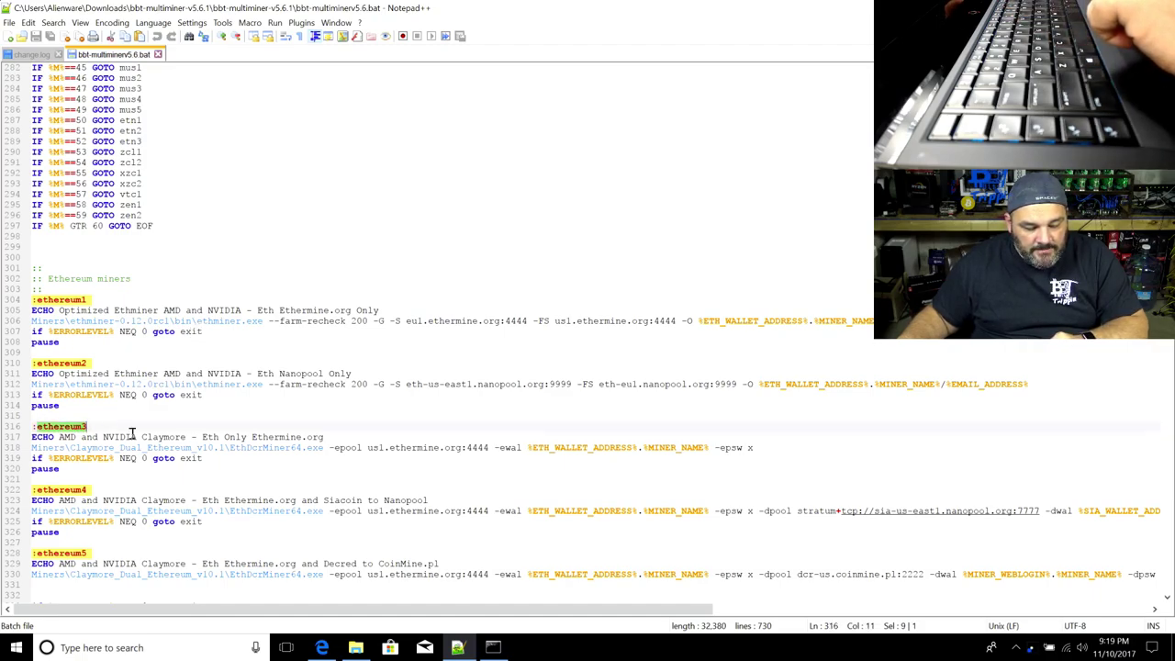
double_click(266, 436)
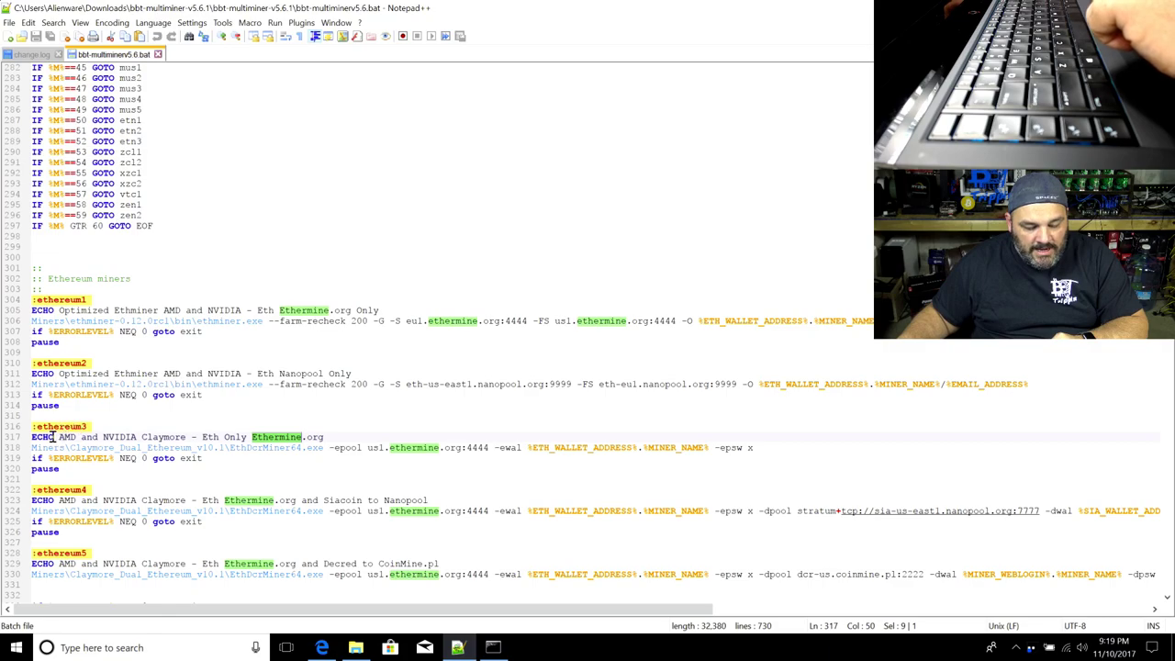
scroll(129, 213, up, 20)
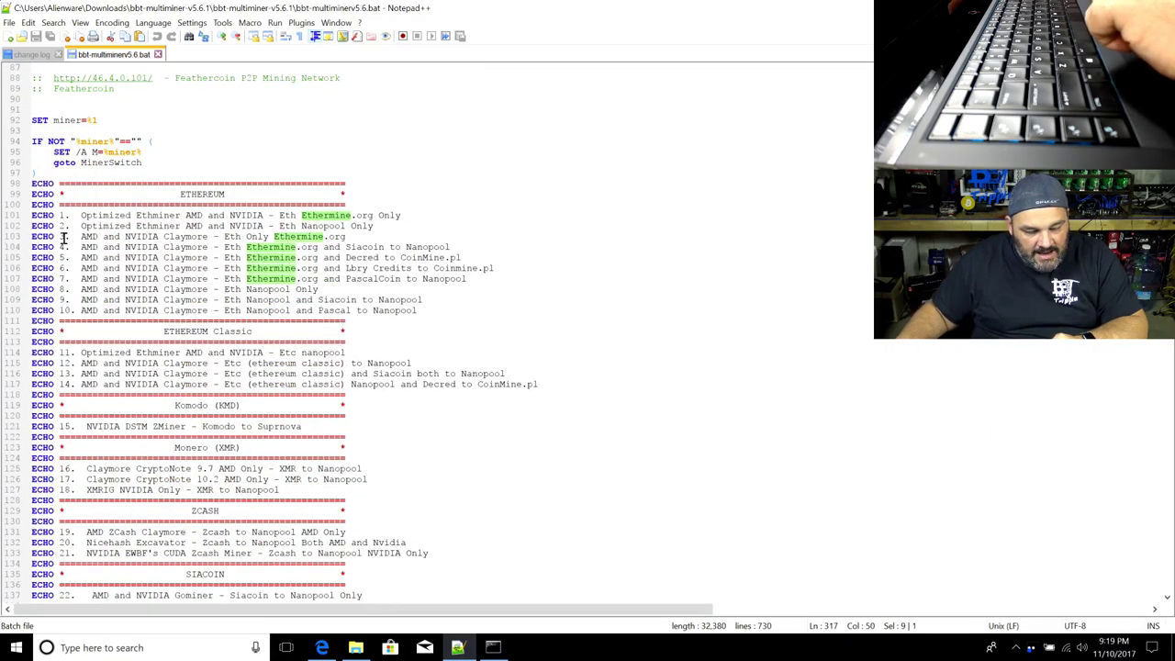
click(63, 237)
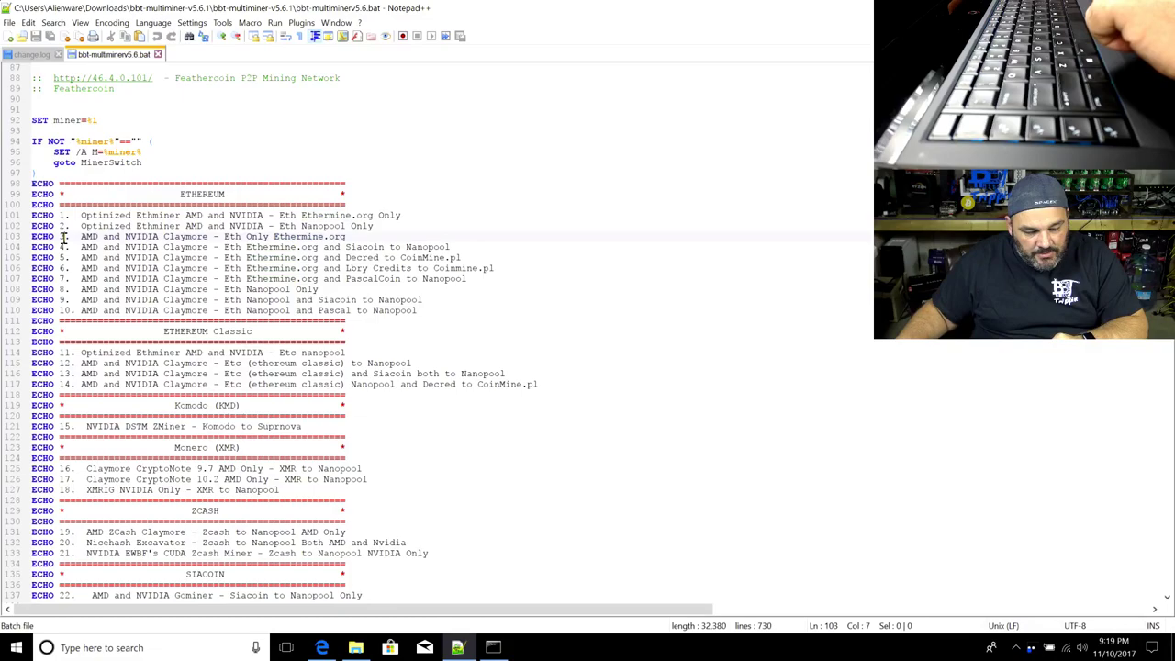
double_click(196, 237)
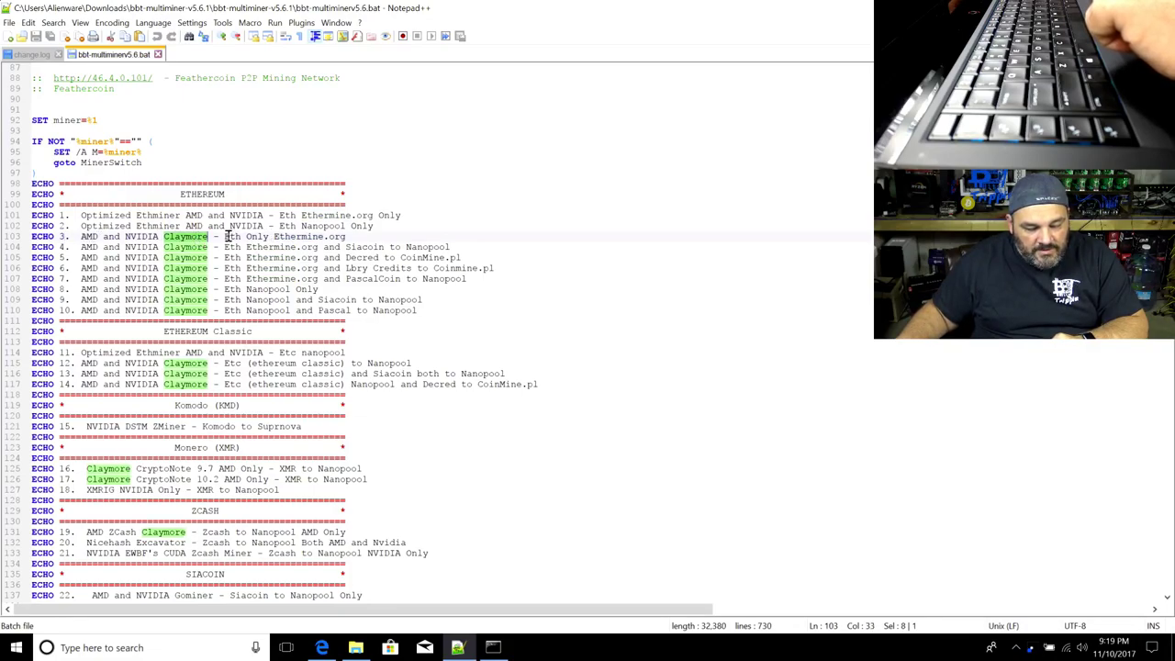
click(341, 237)
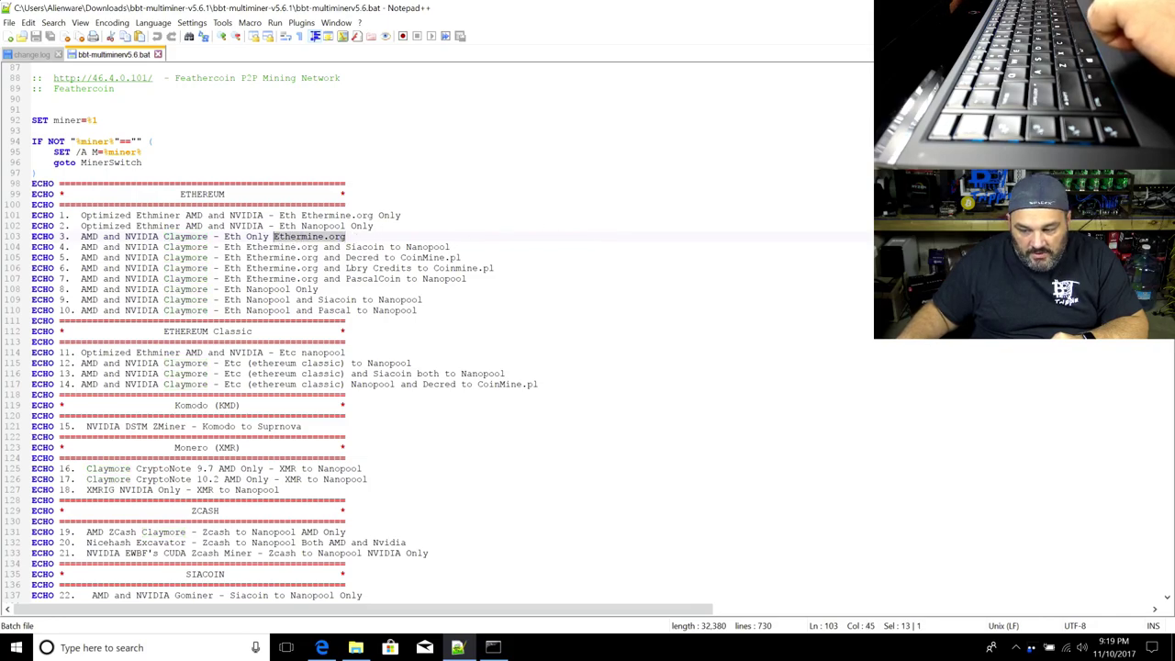
Add a trailing space after "-epsw x" in the :ethereum3 command line, ready for extra miner options
scroll(482, 332, down, 20)
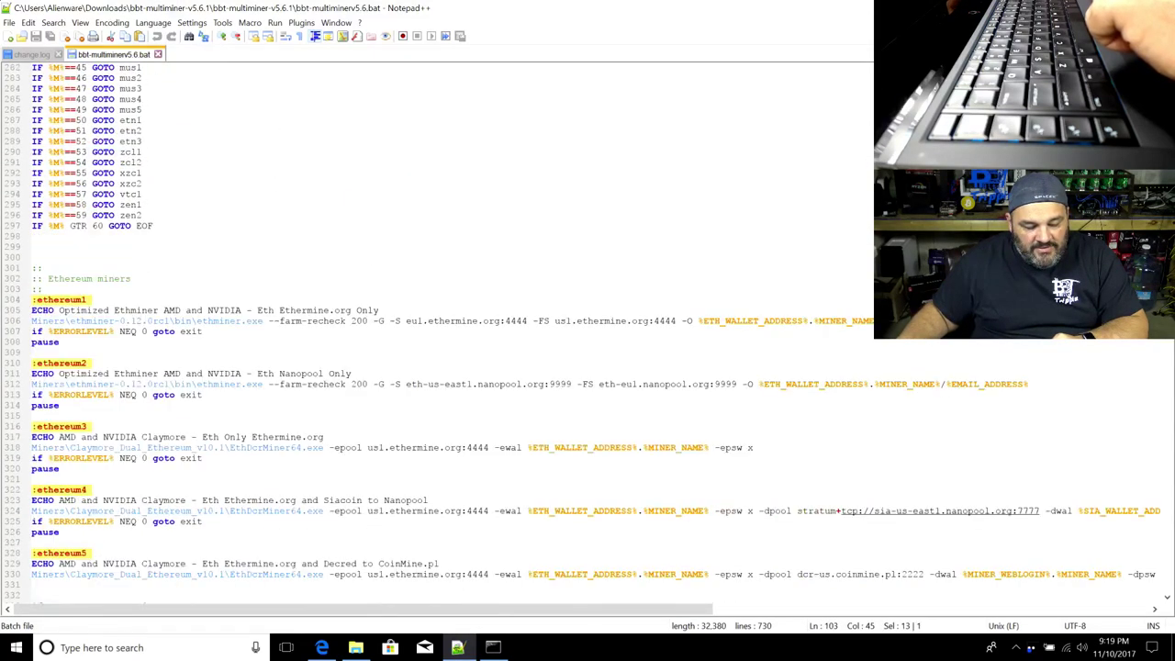
scroll(450, 331, down, 8)
scroll(449, 330, up, 4)
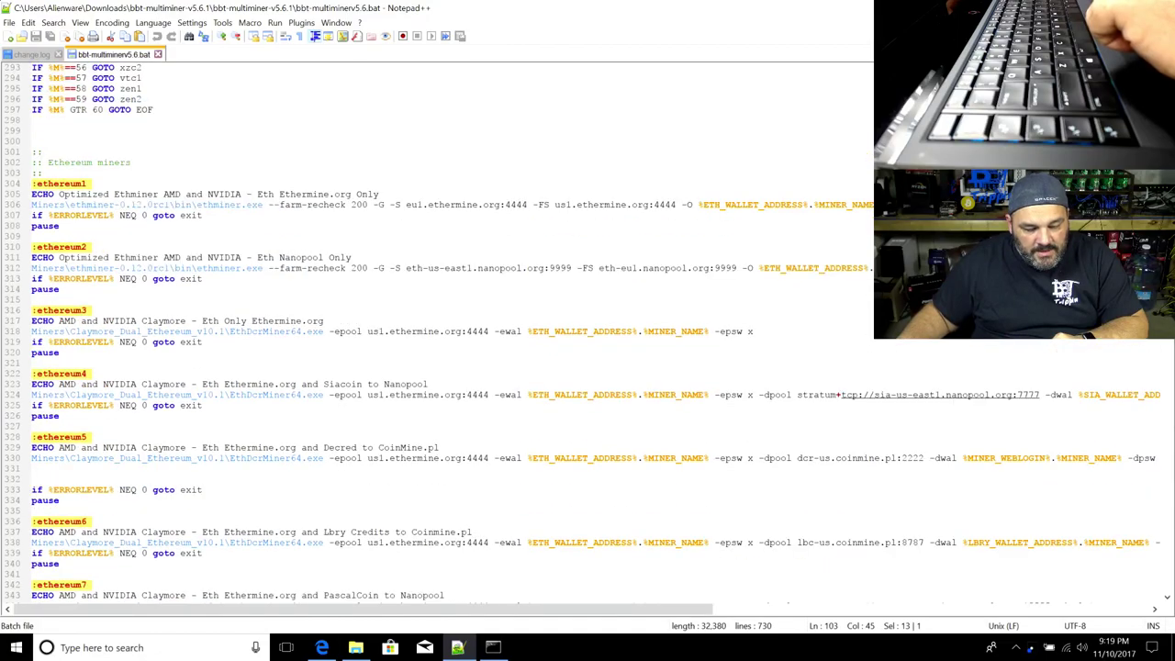
click(761, 329)
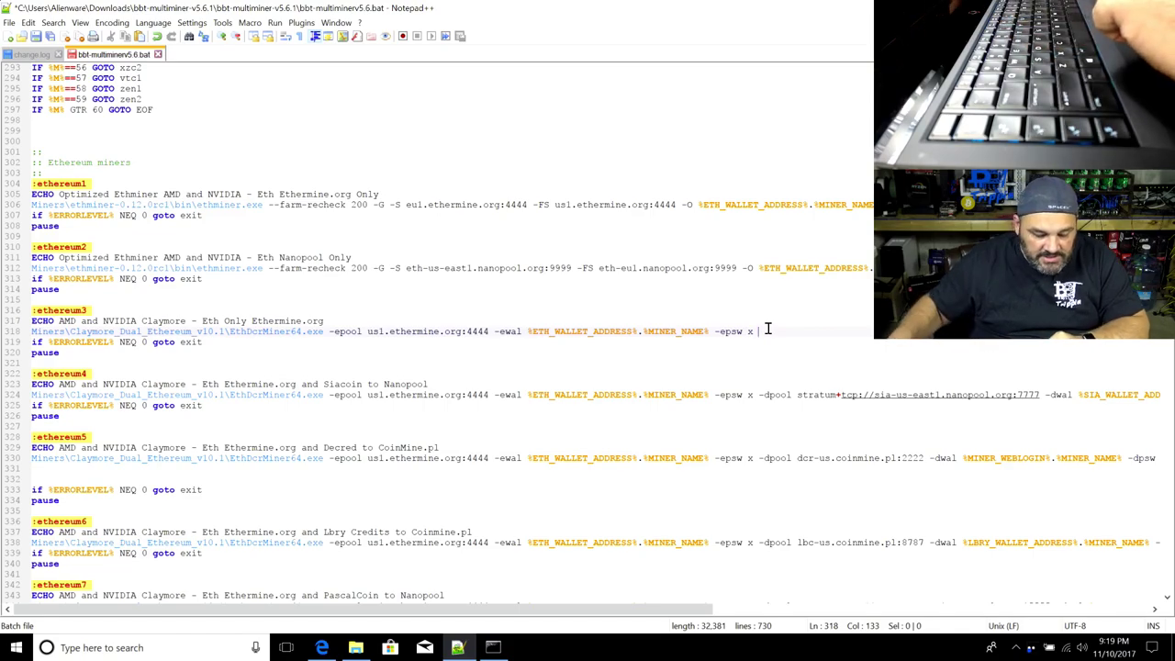
Switch to File Explorer, go to Miners\Claymore_Dual_Ethereum_v10.1 and open its Readme!!! file
click(356, 648)
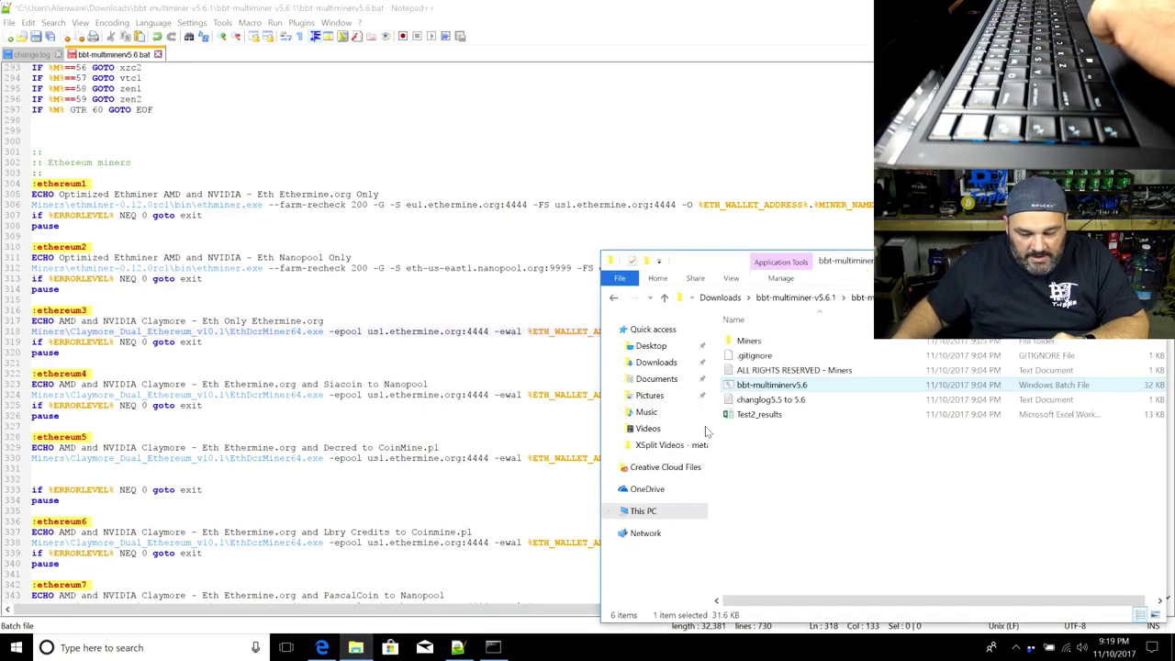
double_click(749, 341)
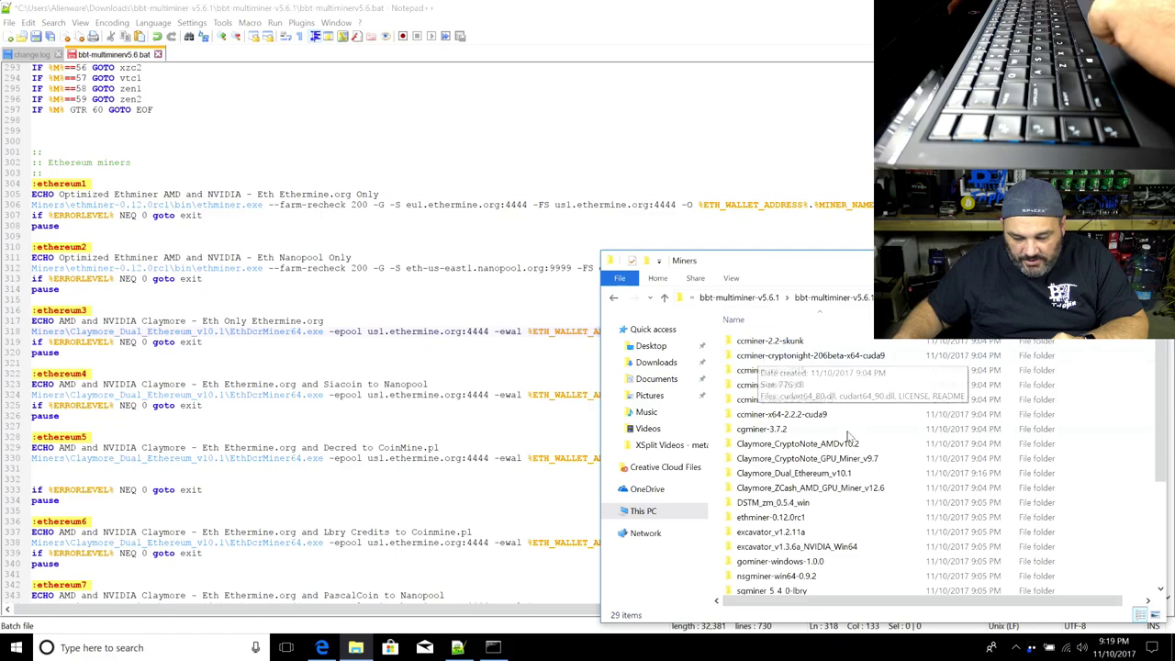
scroll(829, 443, up, 1)
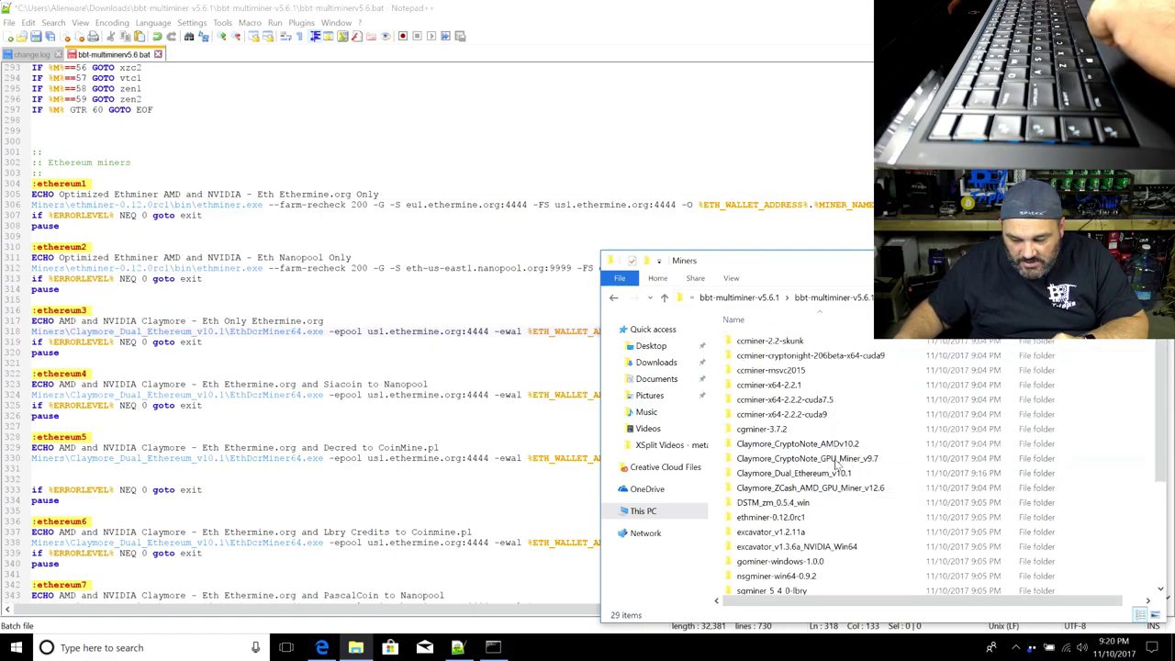
scroll(850, 471, down, 1)
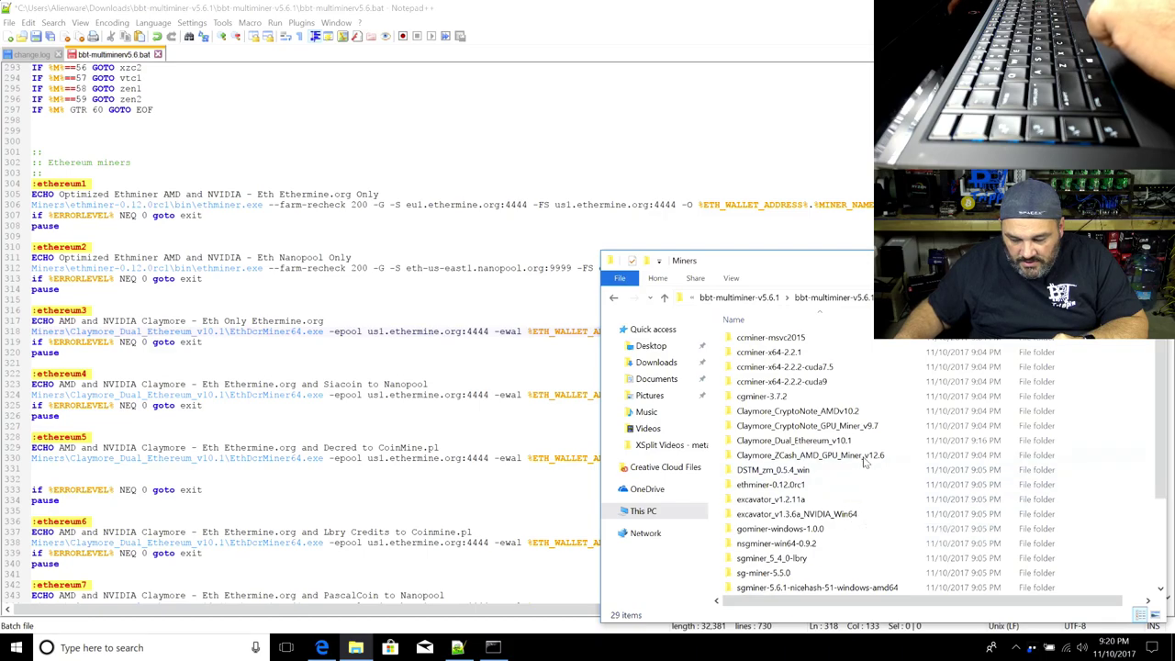
scroll(859, 450, up, 1)
scroll(856, 450, down, 4)
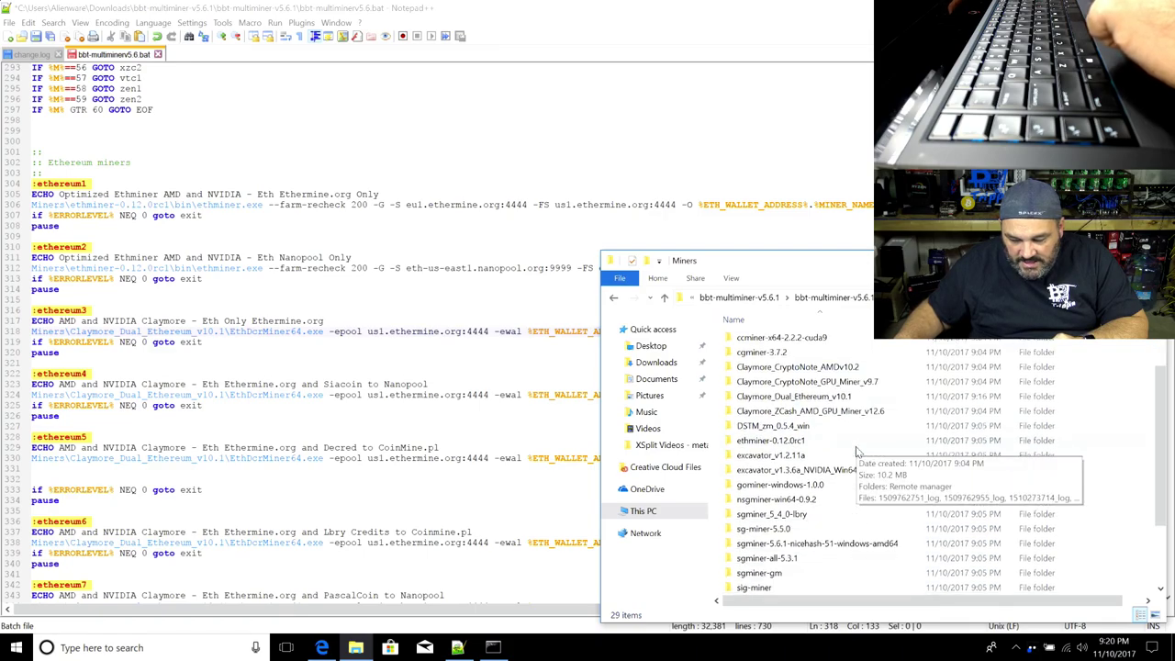
scroll(832, 489, up, 1)
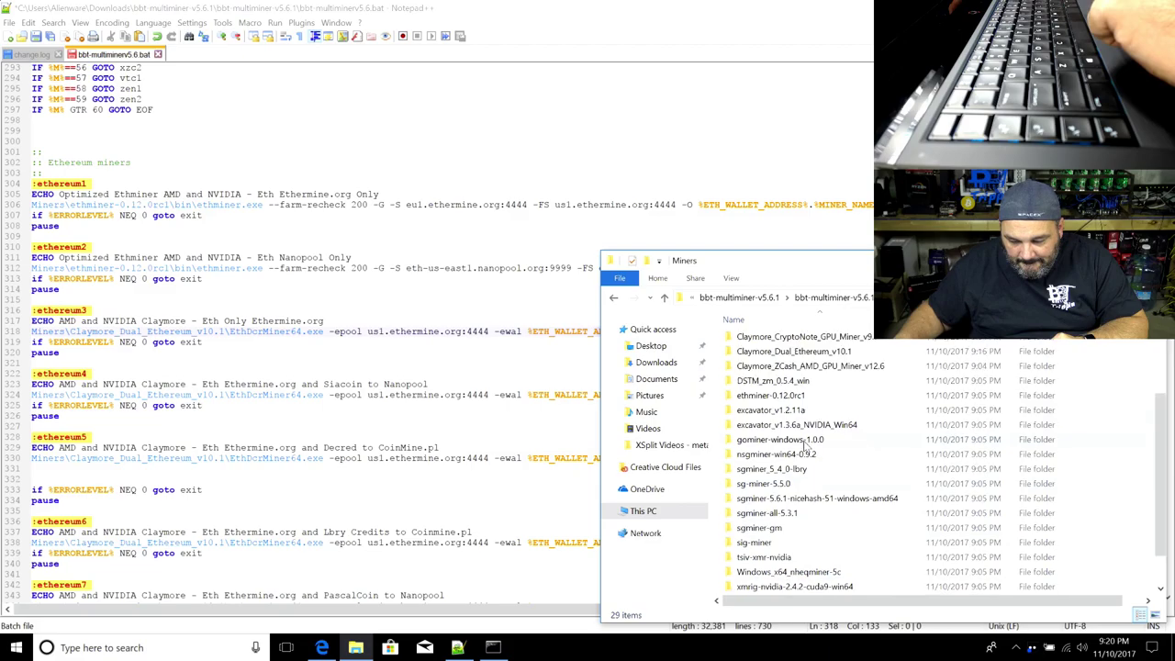
double_click(826, 353)
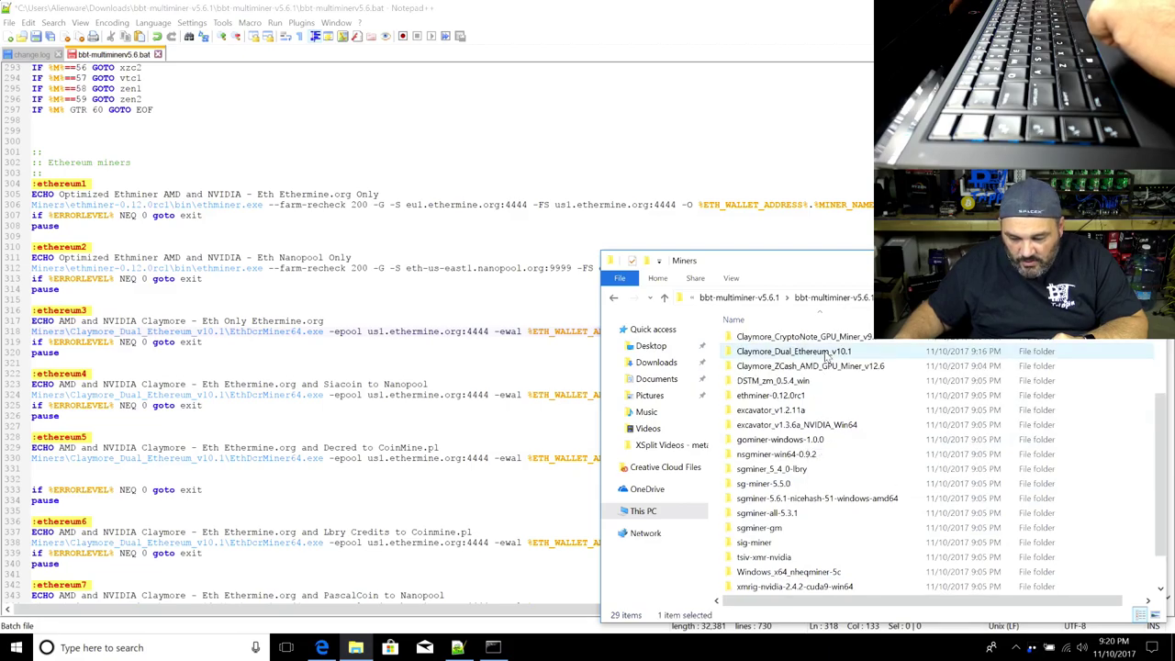
scroll(821, 409, down, 10)
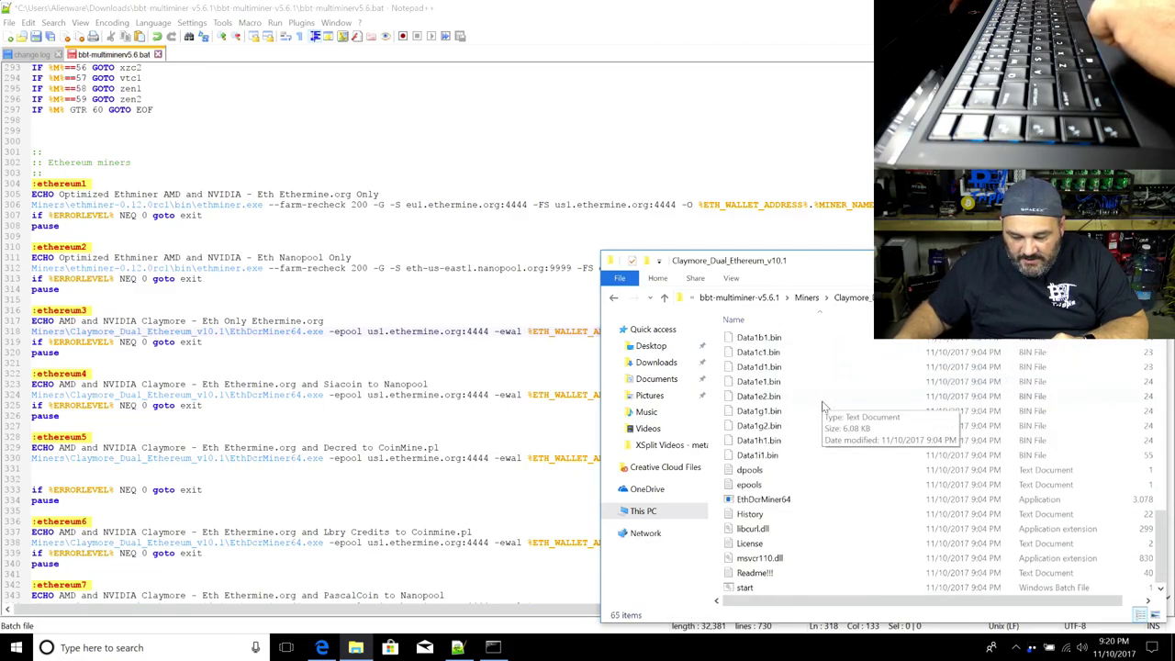
double_click(768, 569)
Examine the readme's command line options, focusing on the -cclock and -mclock GPU clock settings
scroll(405, 296, down, 20)
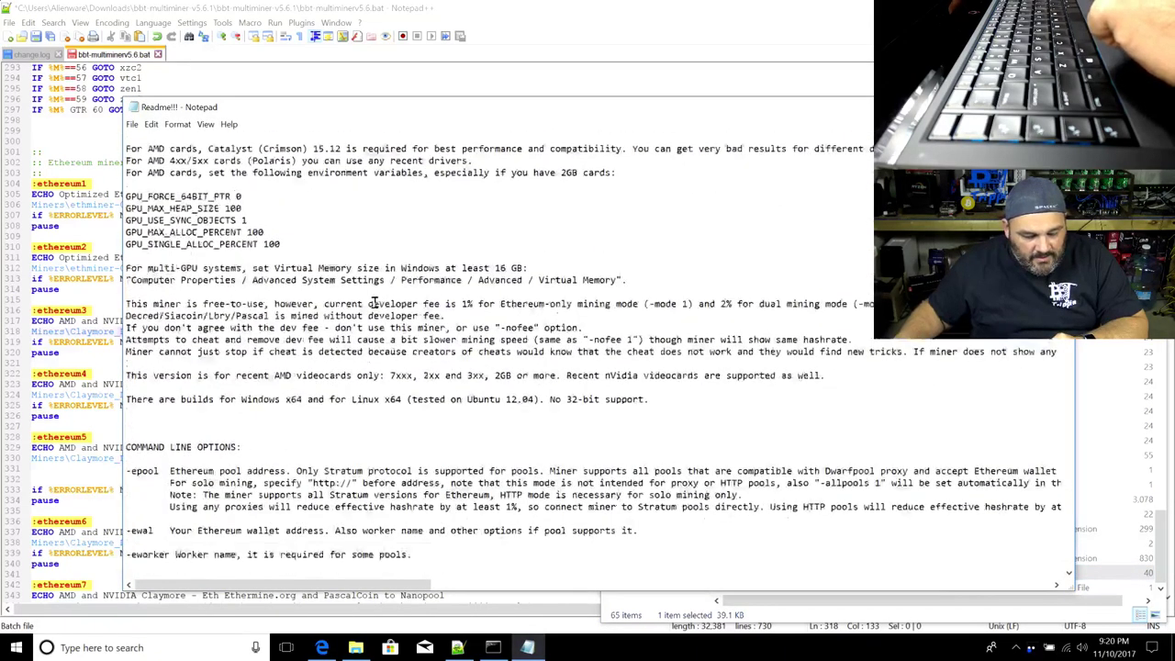
scroll(284, 299, down, 10)
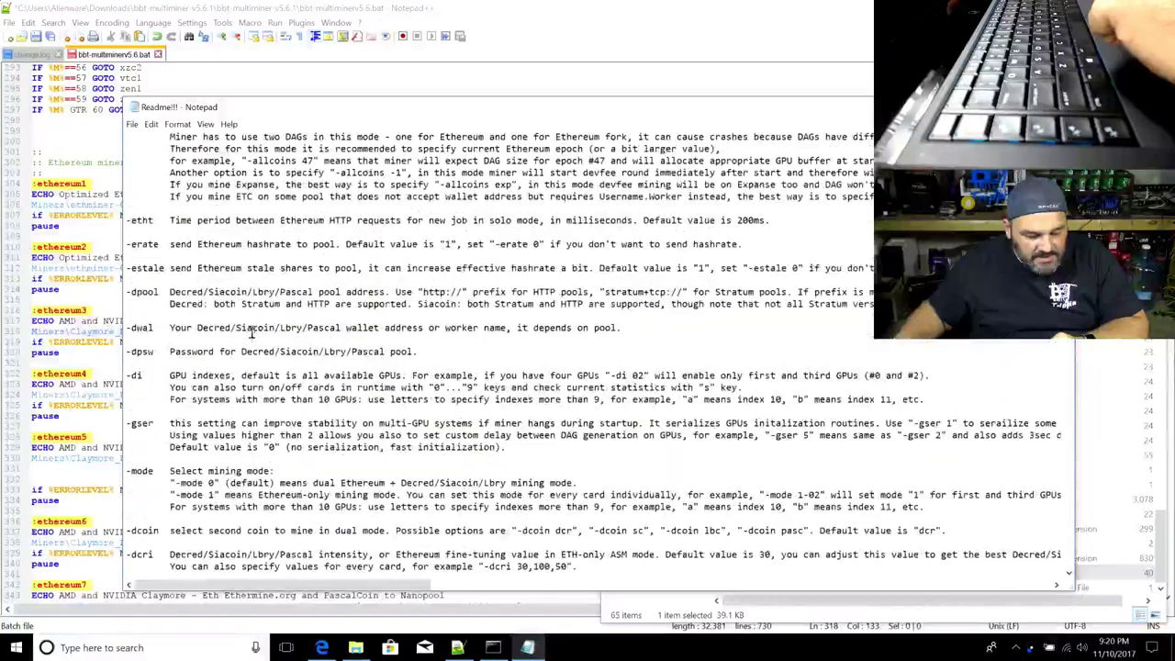
scroll(271, 324, down, 15)
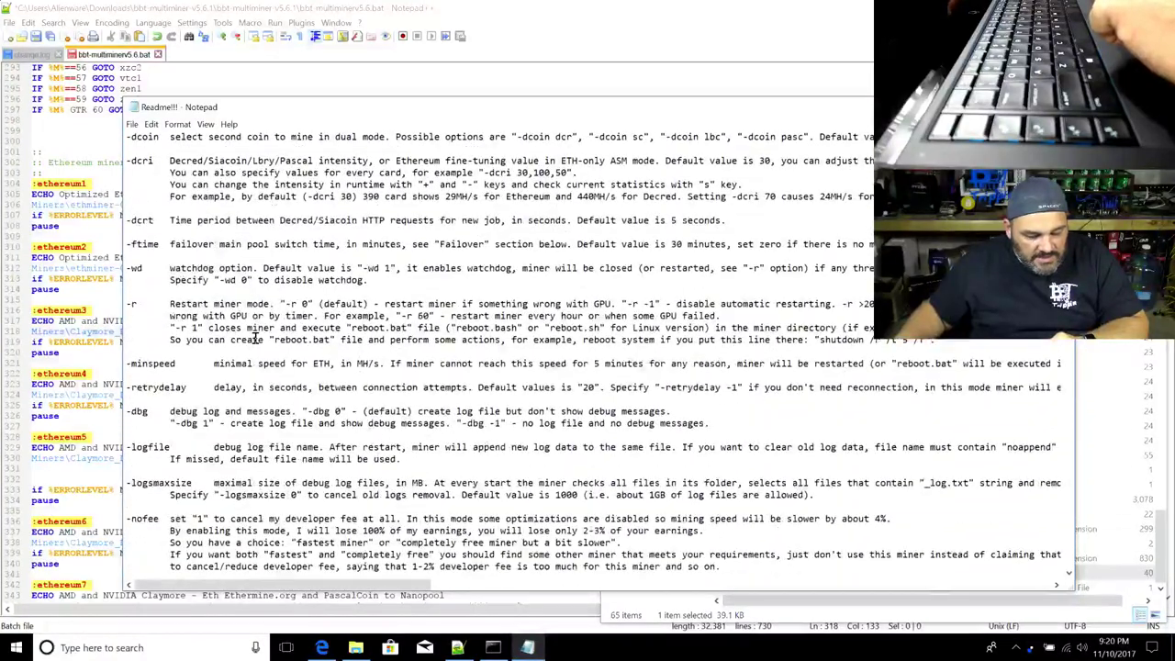
scroll(255, 340, down, 15)
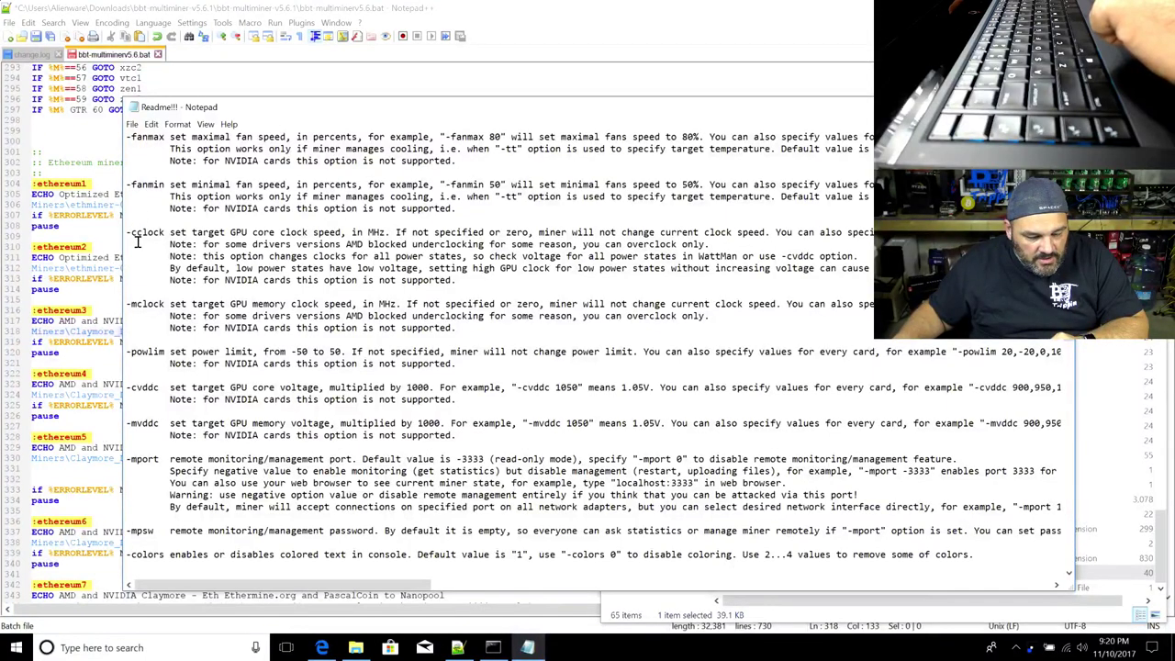
drag(129, 232, 176, 313)
click(176, 312)
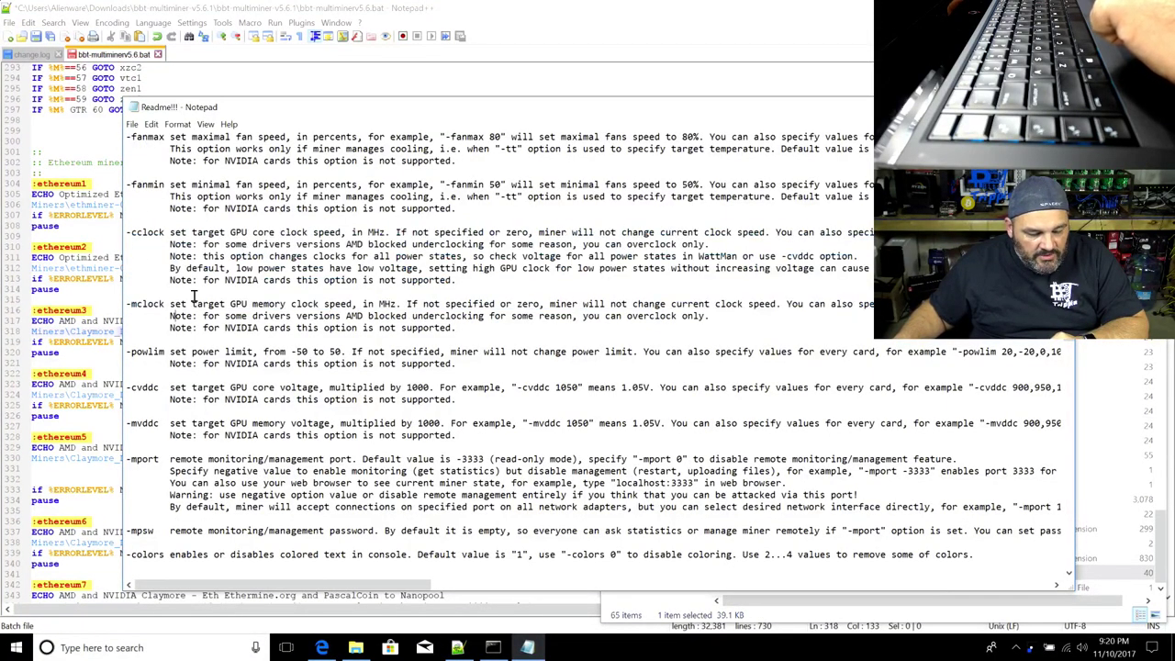
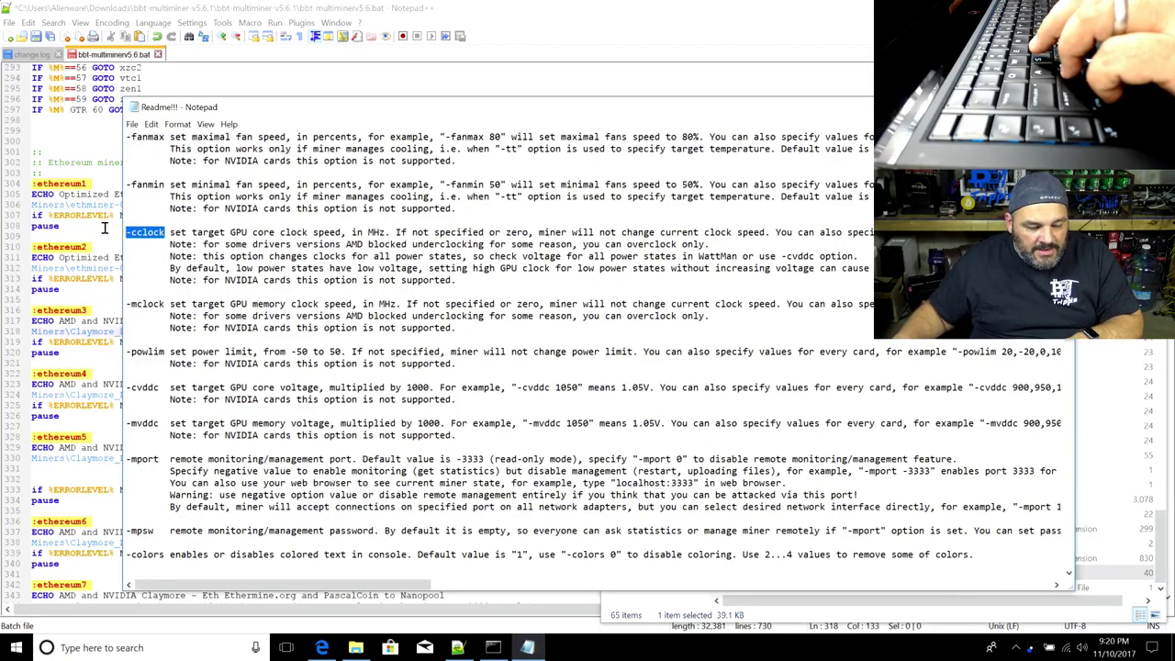
Append the clock options "-cclock 1080 -mclock 1080" after "-epsw x" in the :ethereum3 command line
click(112, 231)
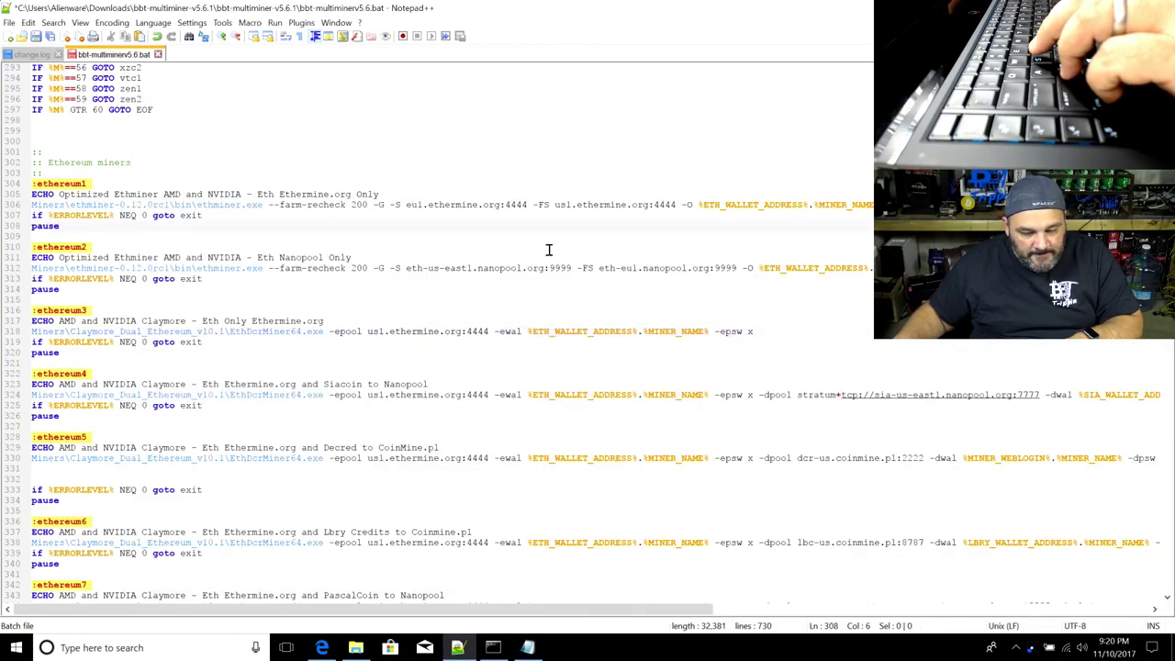
click(781, 328)
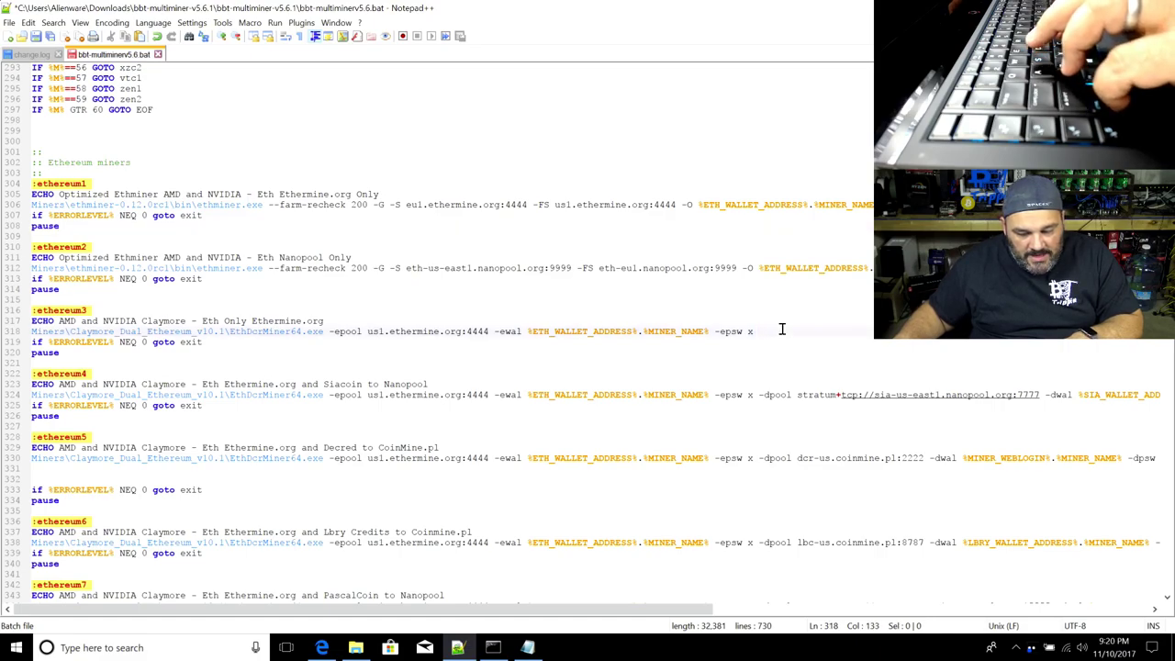
text(-cclock)
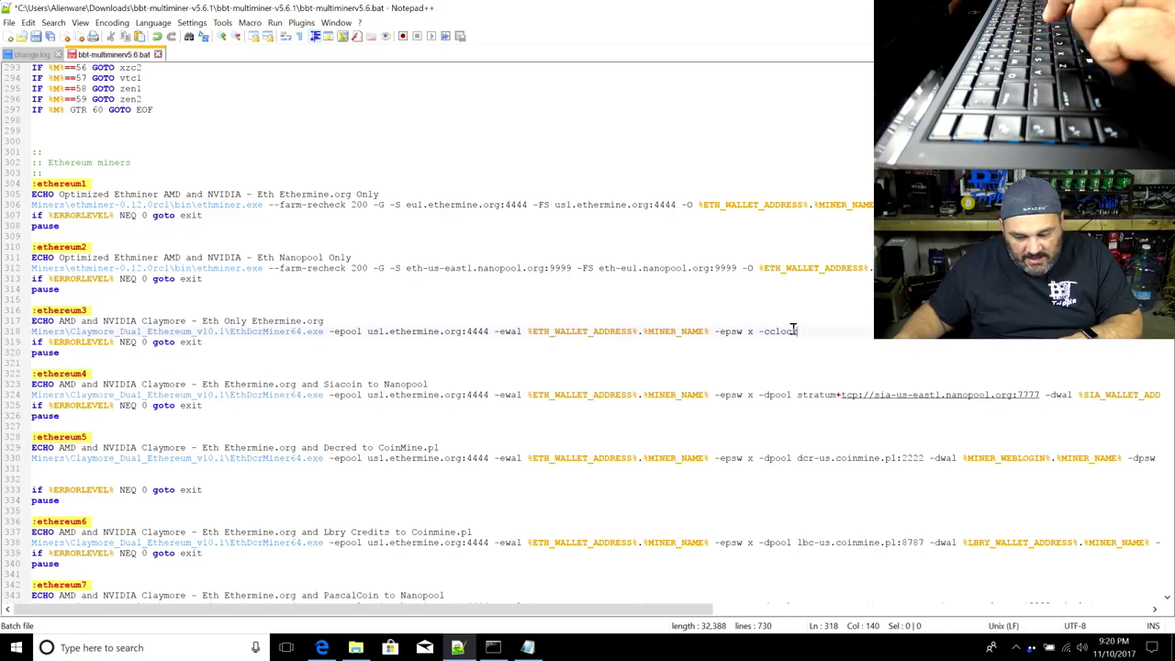
text( 1080 -m)
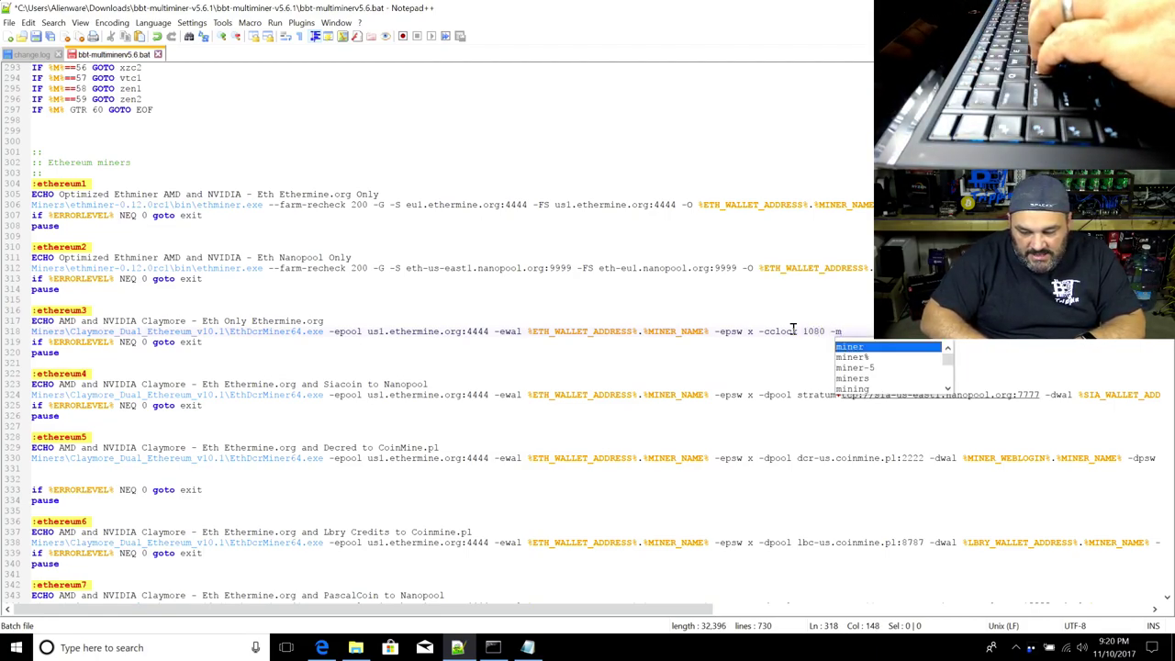
text(clock)
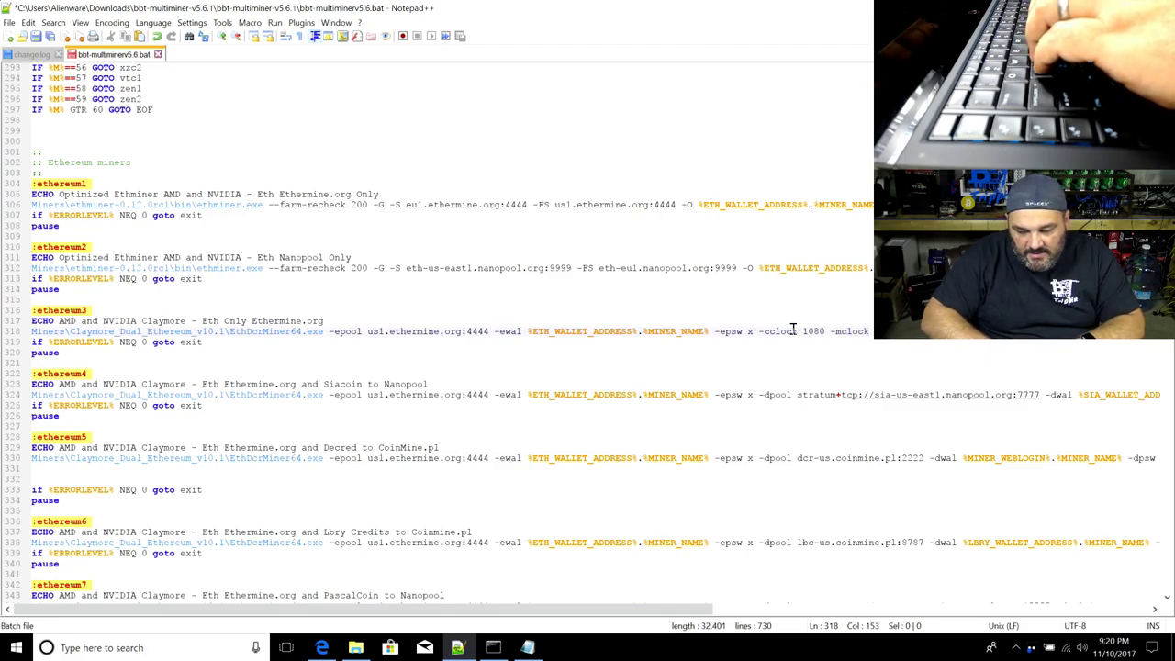
text( 1)
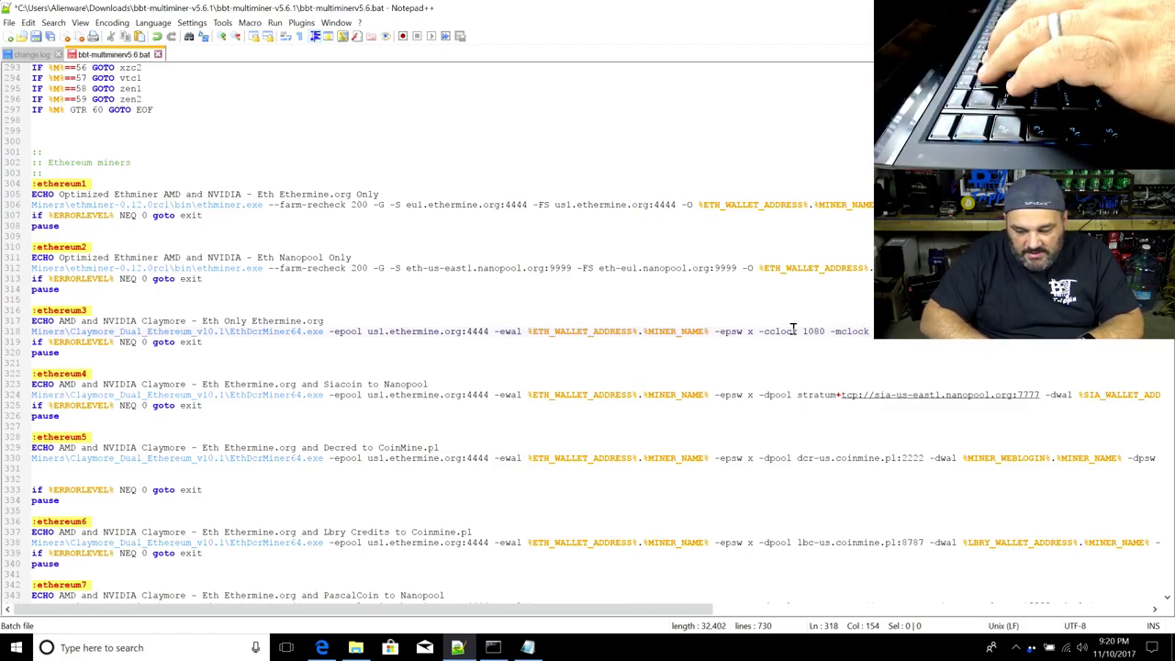
text(080)
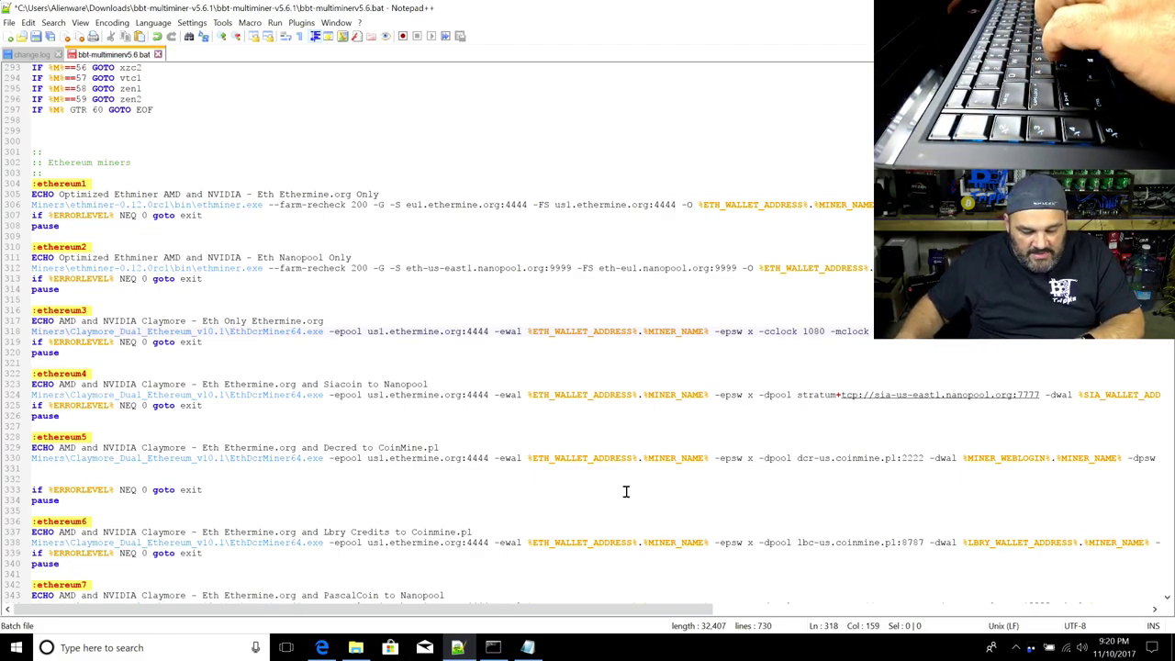
Look up the GPU core voltage option in the readme and append "-cvddc 900" to the :ethereum3 command line
click(530, 648)
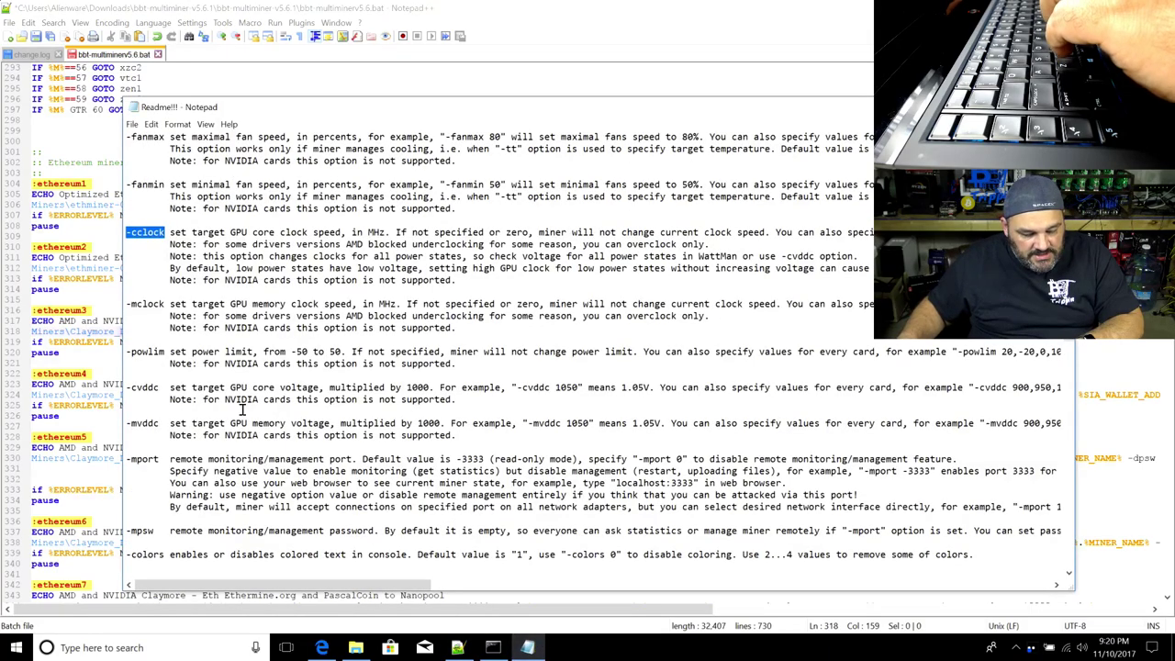
double_click(145, 421)
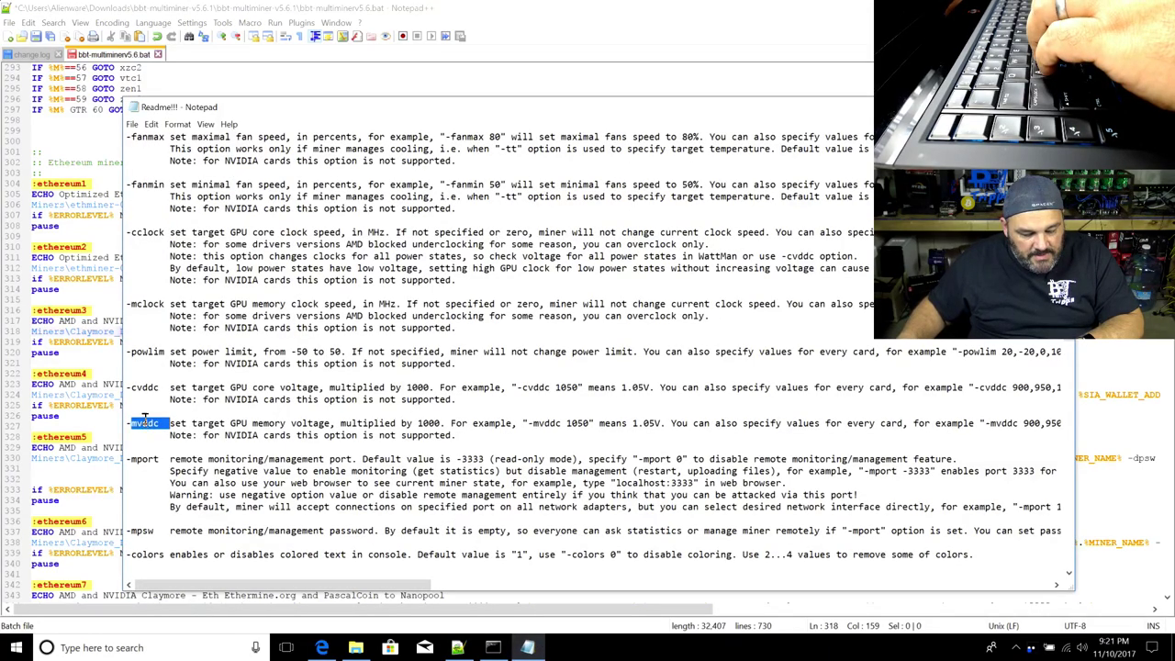
double_click(144, 388)
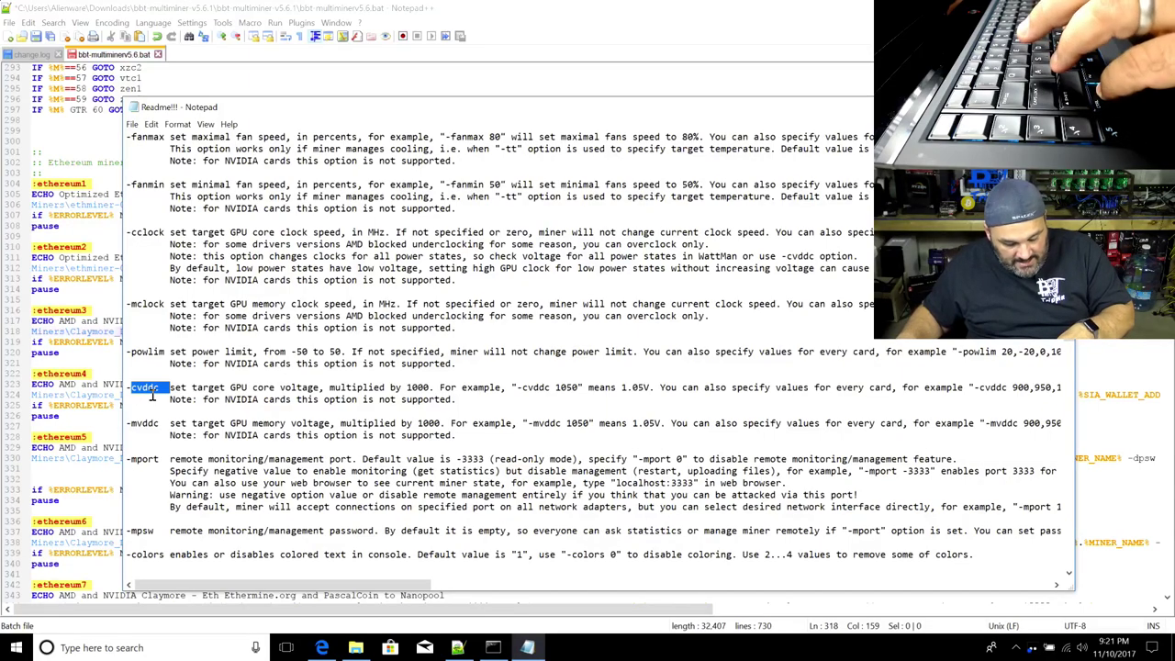
key(alt+Tab)
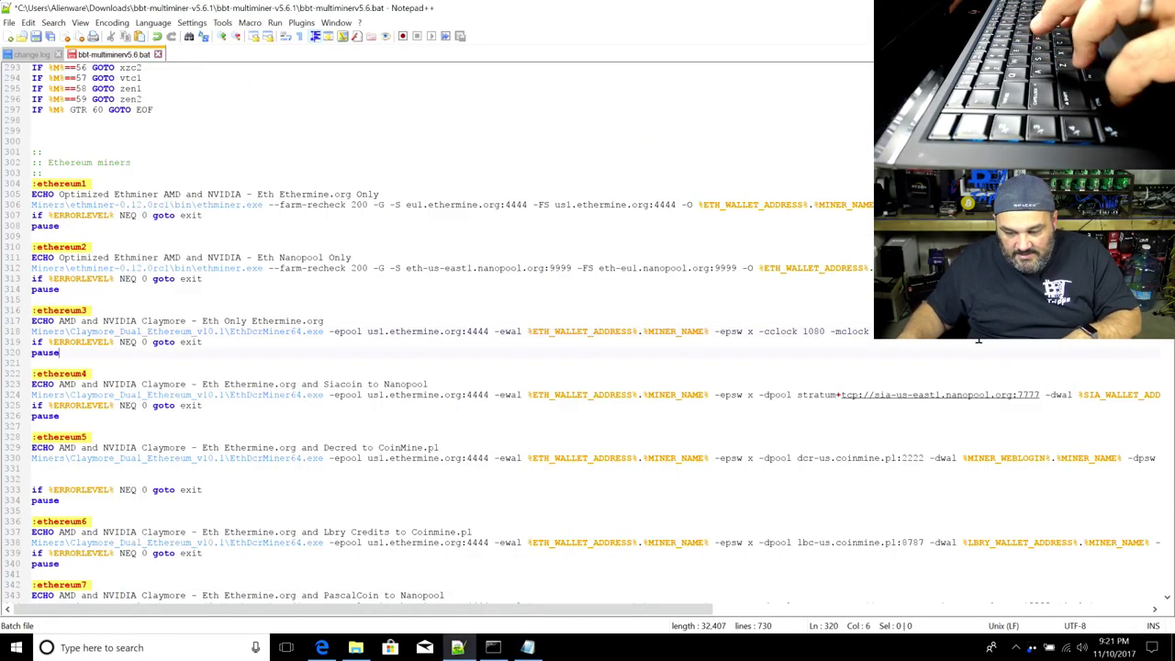
text(-cvddc)
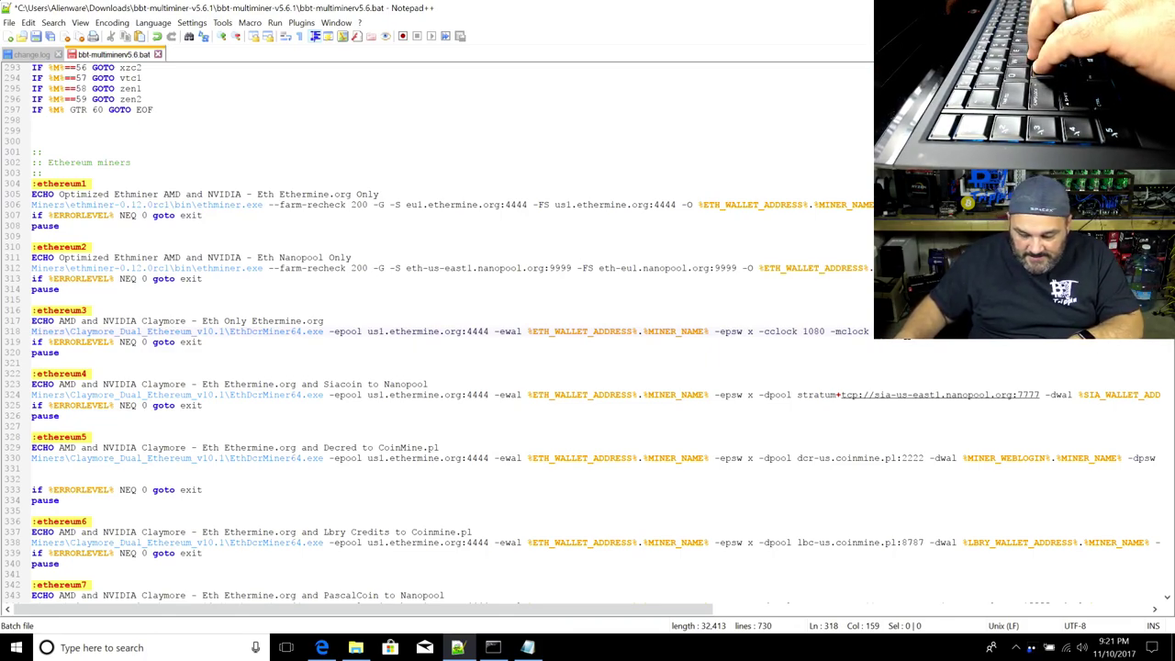
key(Right)
key(Right)
key(Right)
key(Right)
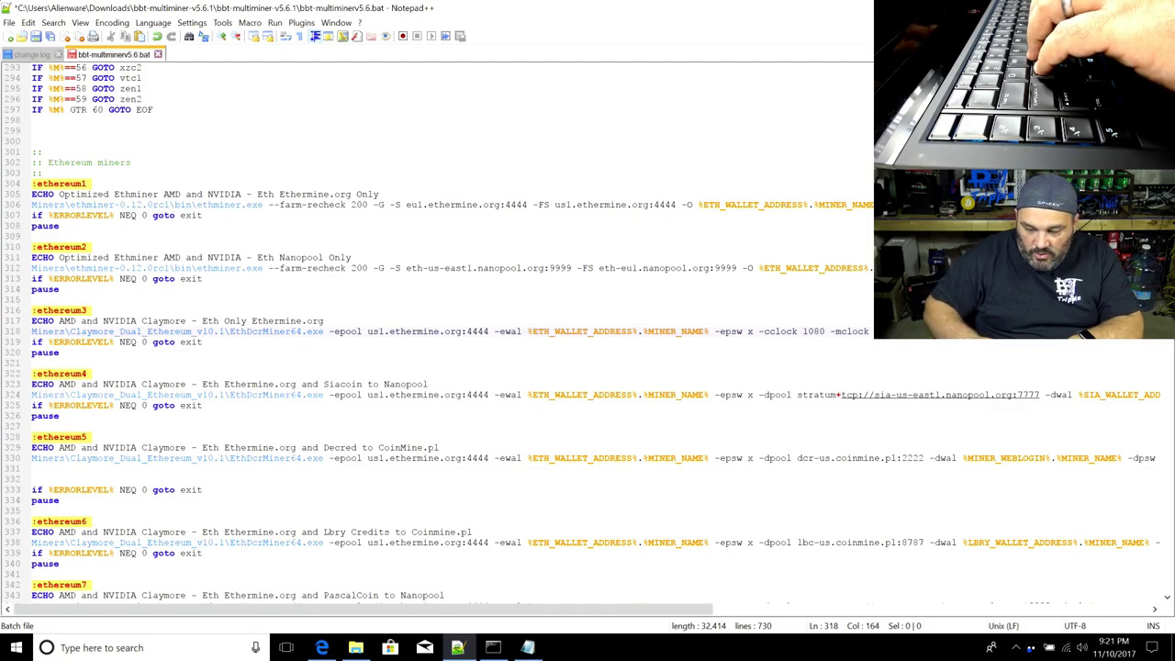
text(9)
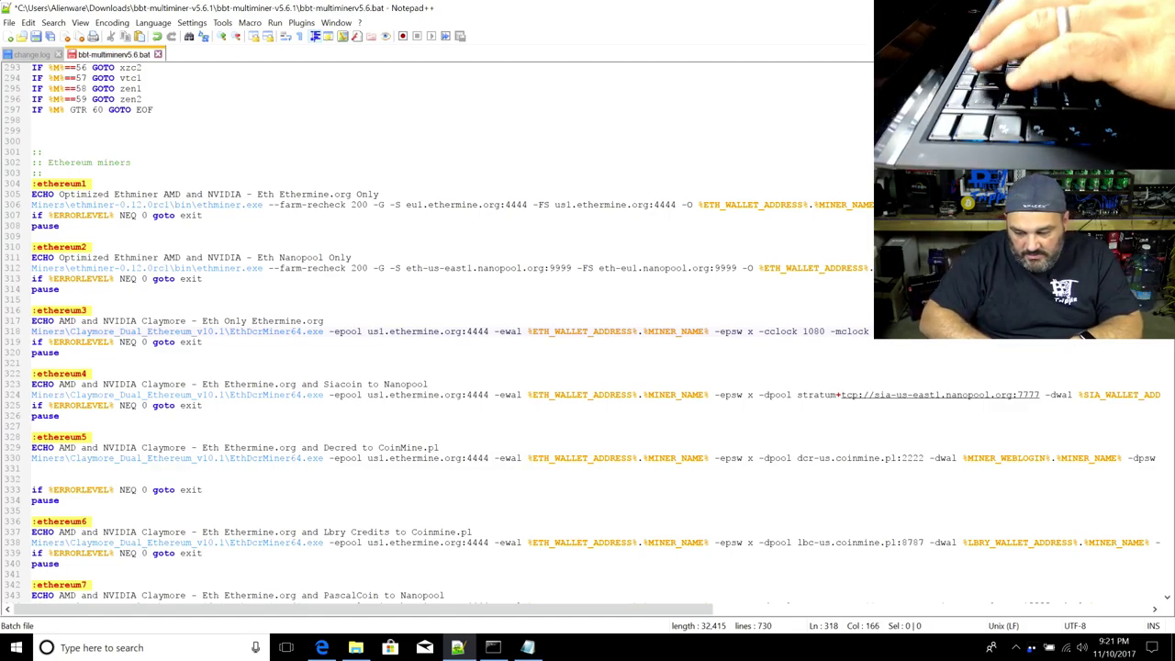
text(0)
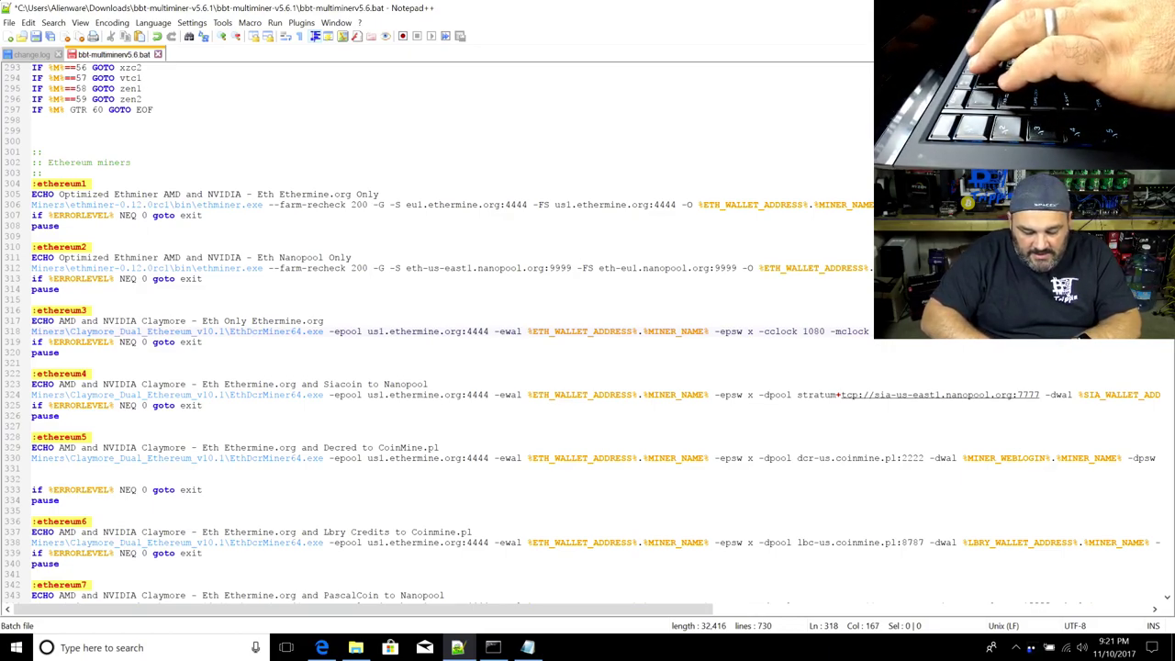
text(00)
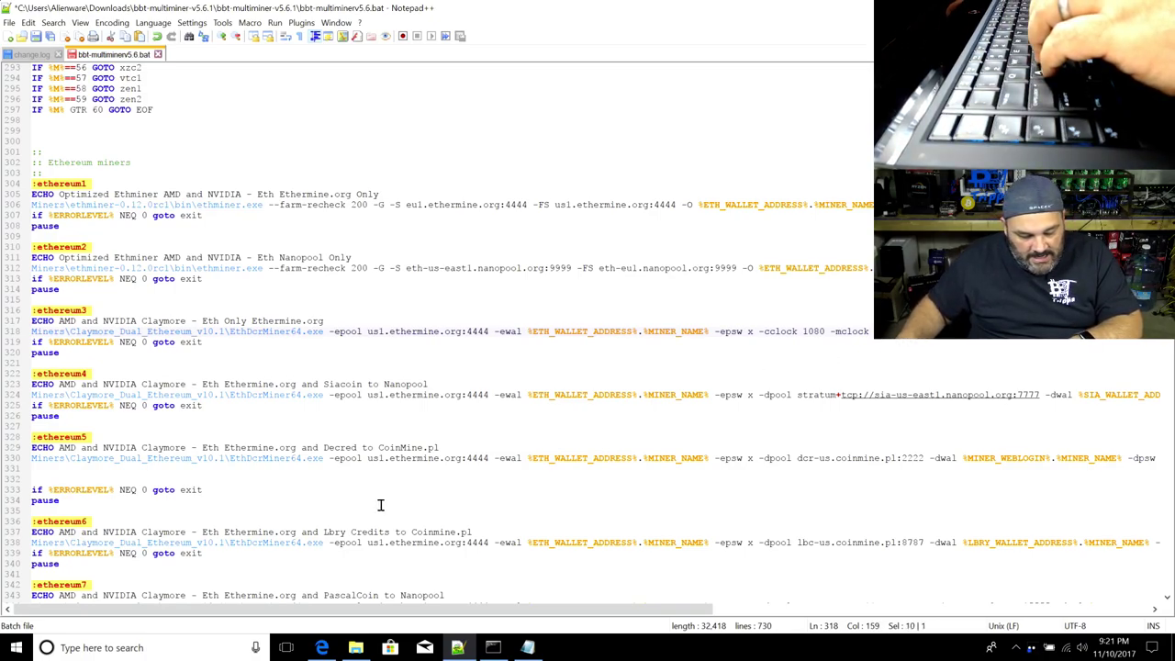
Look up the GPU memory voltage option in the readme and append "-mvddc 900" to the :ethereum3 command line
mouse_move(495, 650)
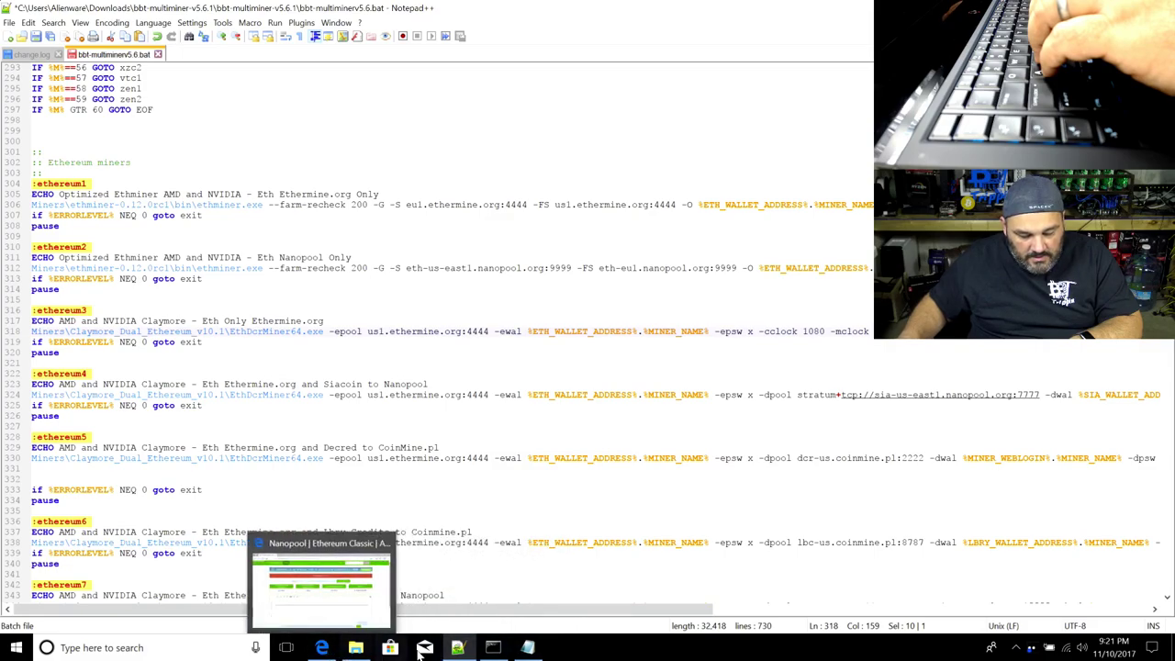
click(528, 648)
drag(159, 423, 126, 425)
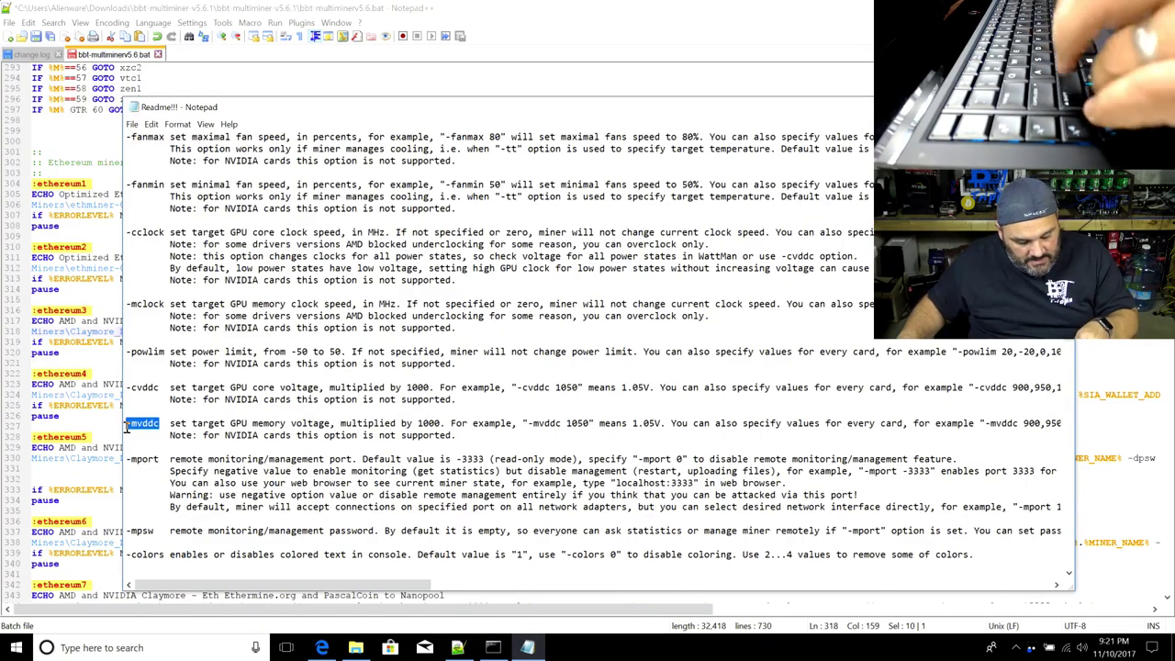
key(alt+Tab)
click(980, 332)
text(-mvddc)
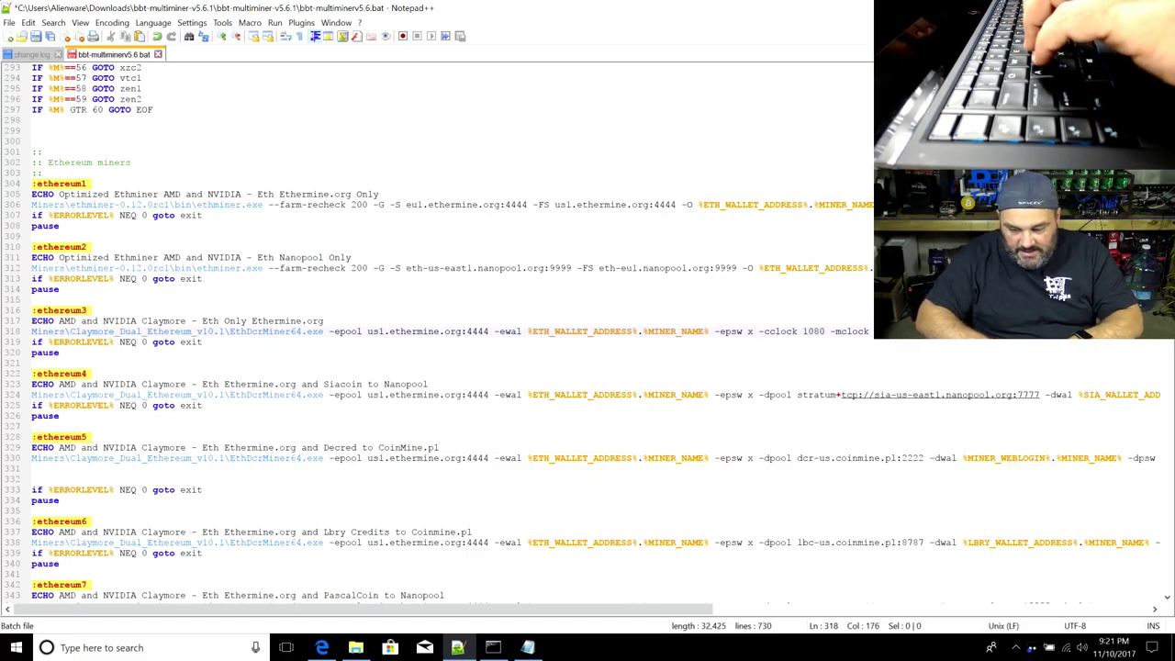
text( 900)
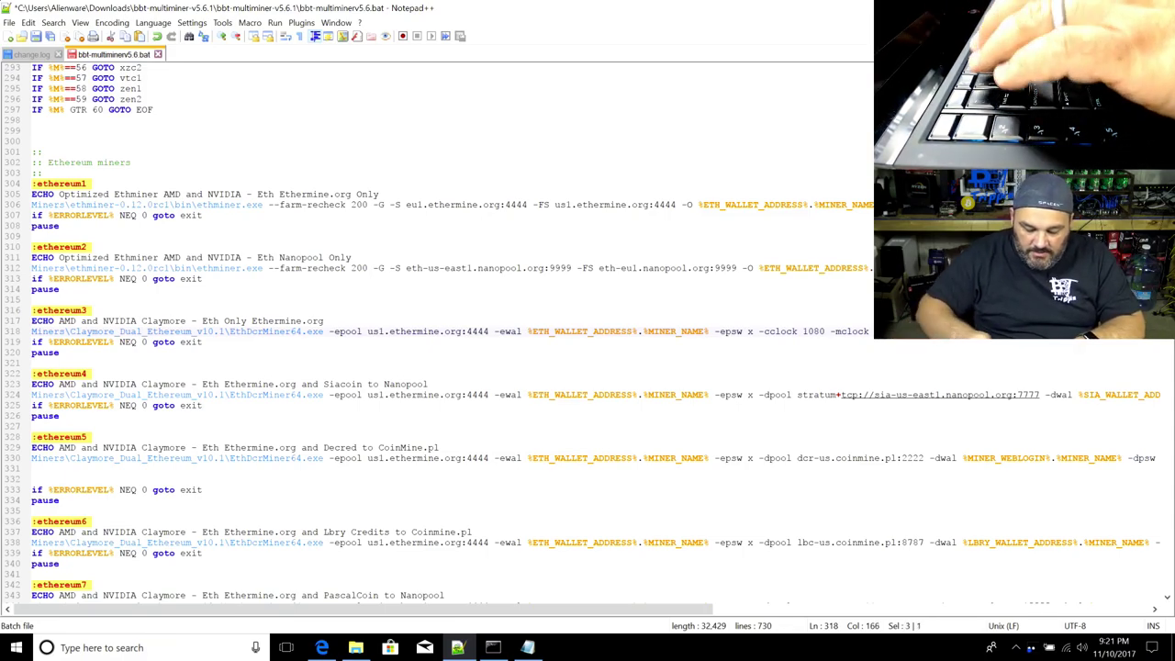
Re-enter the -cvddc value and append the -powlim option with a negative power limit to the :ethereum3 command line
text(00)
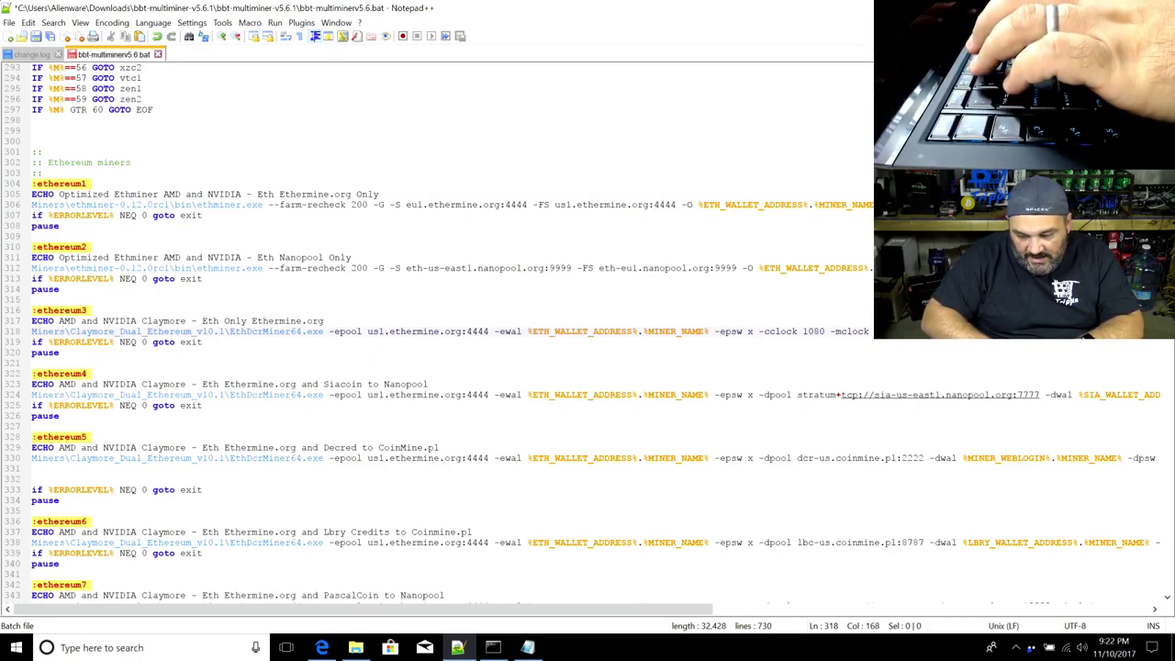
text(1)
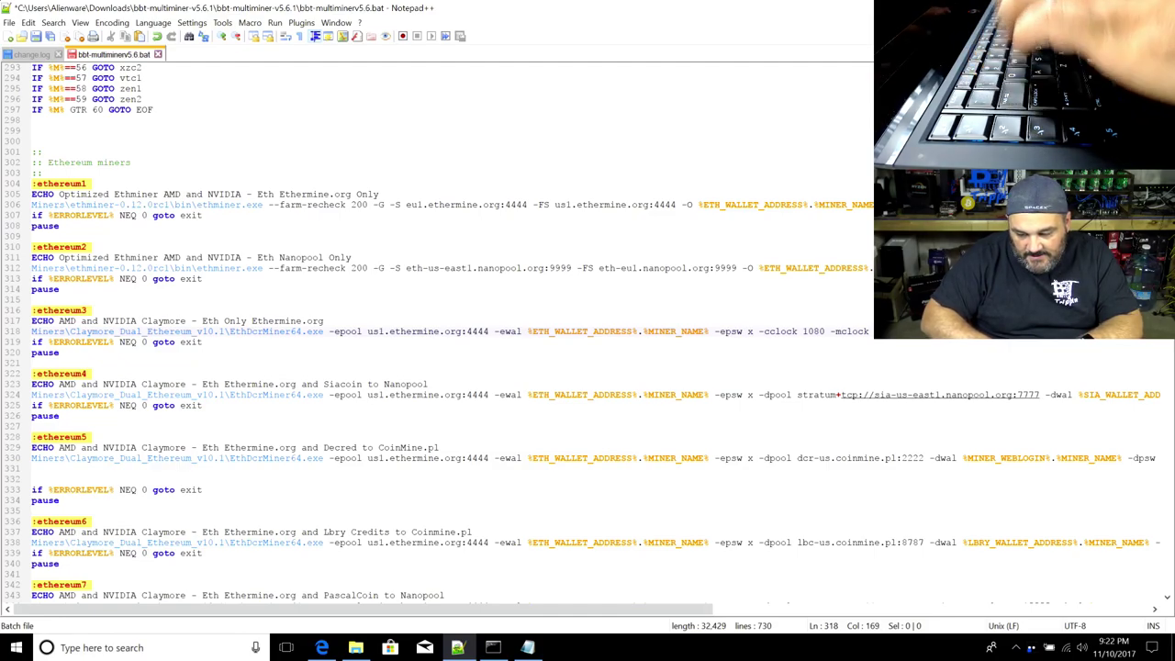
key(End)
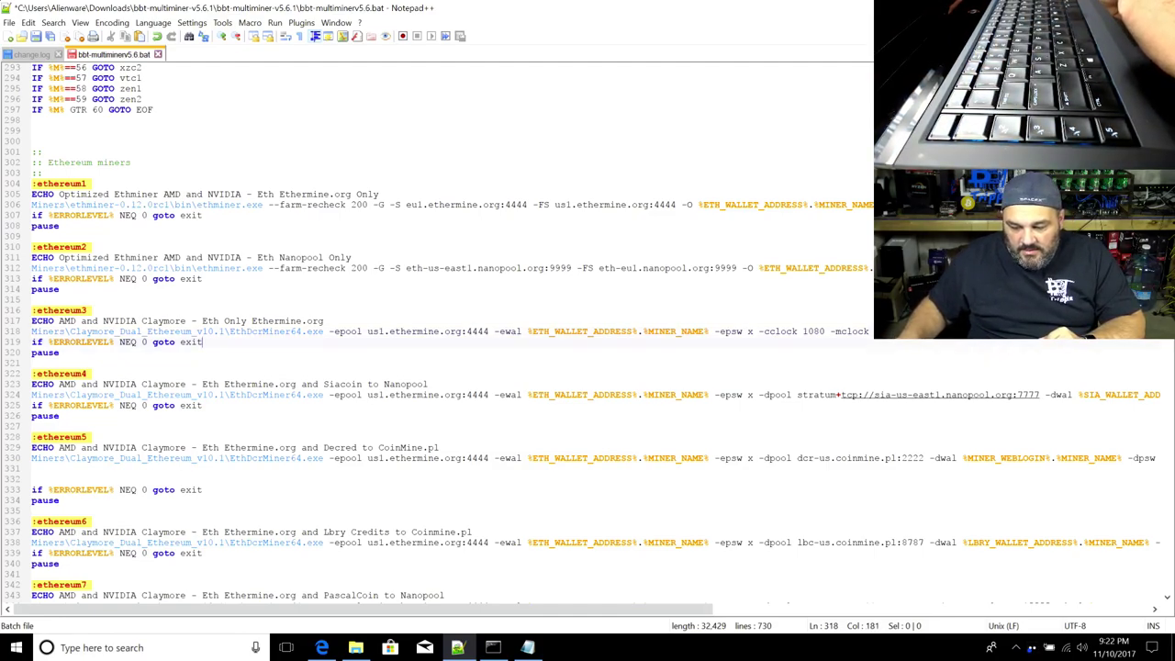
text(-p)
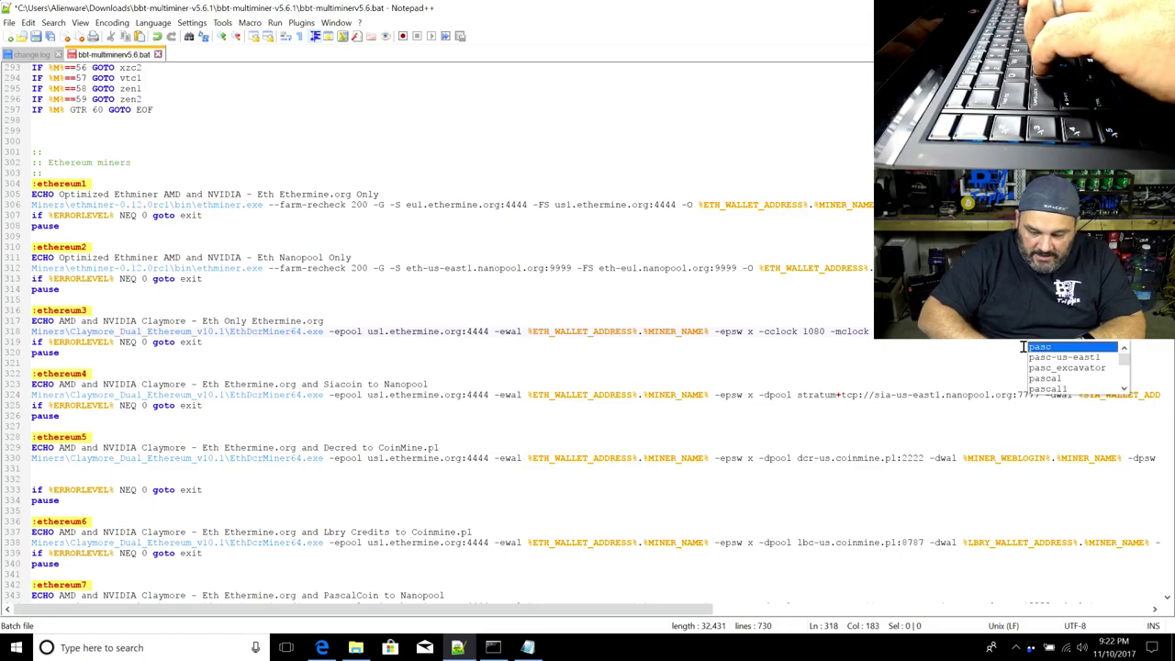
text(owlim)
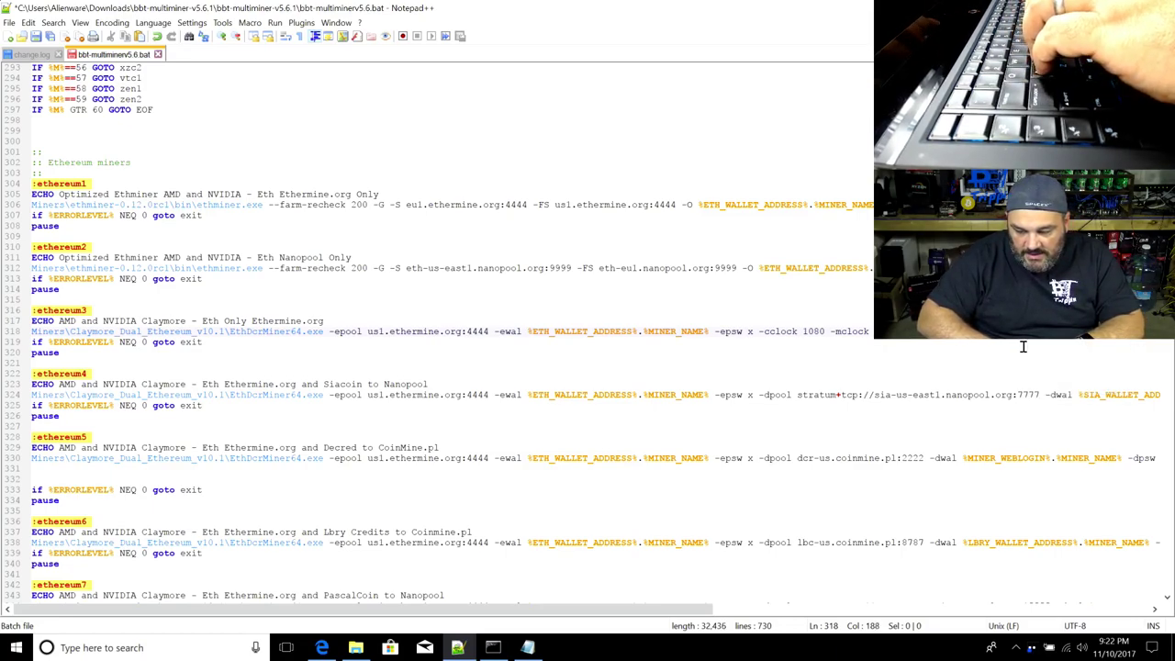
text( -2)
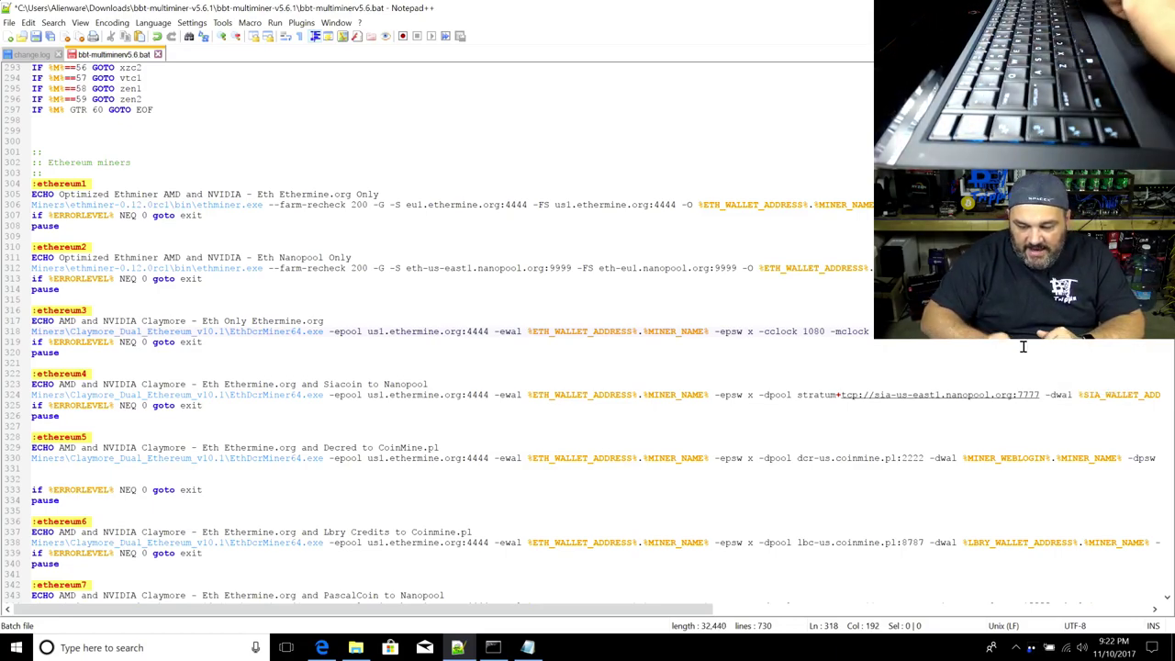
Set the -mclock value in the :ethereum3 command line to 5000 and save the batch file
click(971, 369)
click(971, 332)
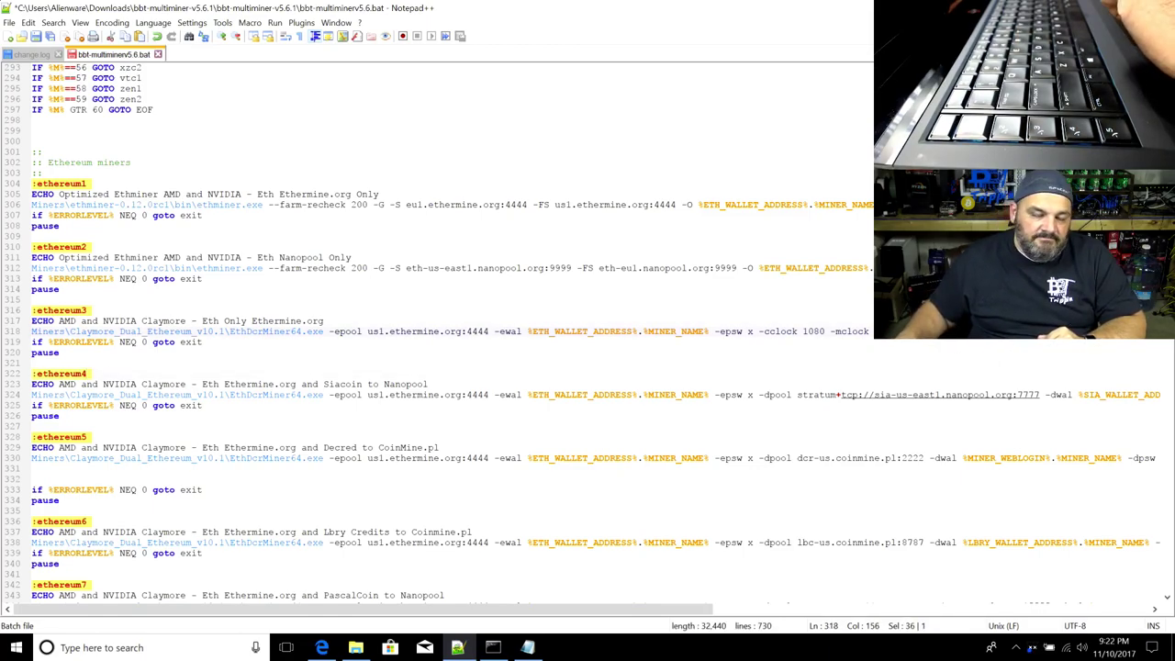
drag(881, 332, 795, 332)
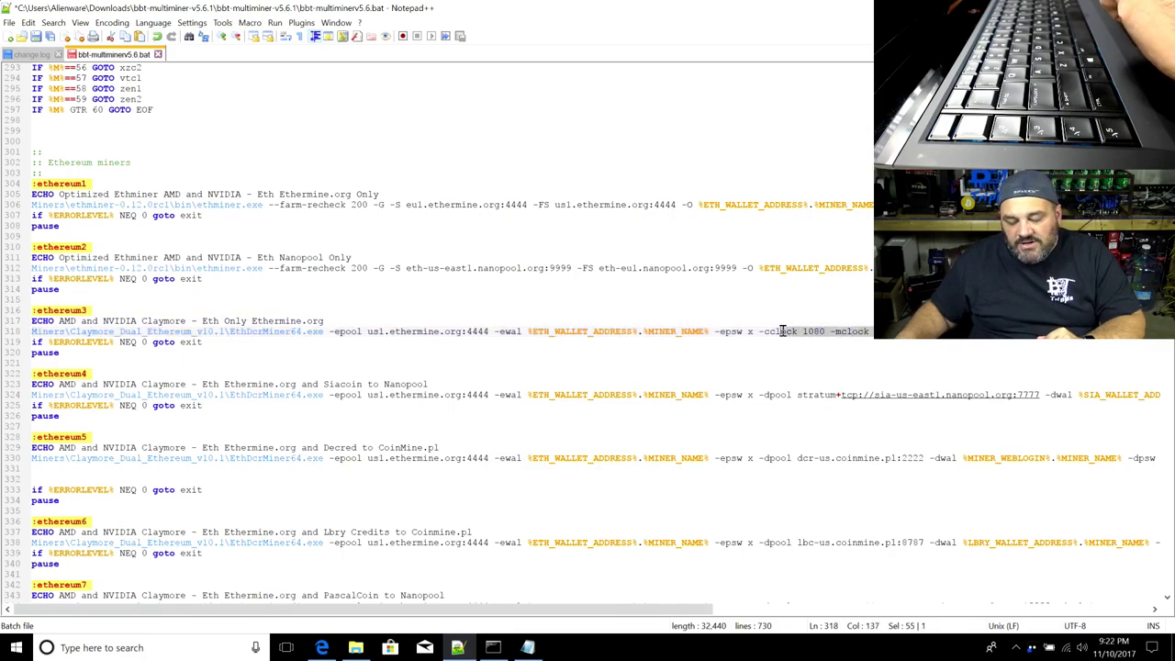
double_click(897, 331)
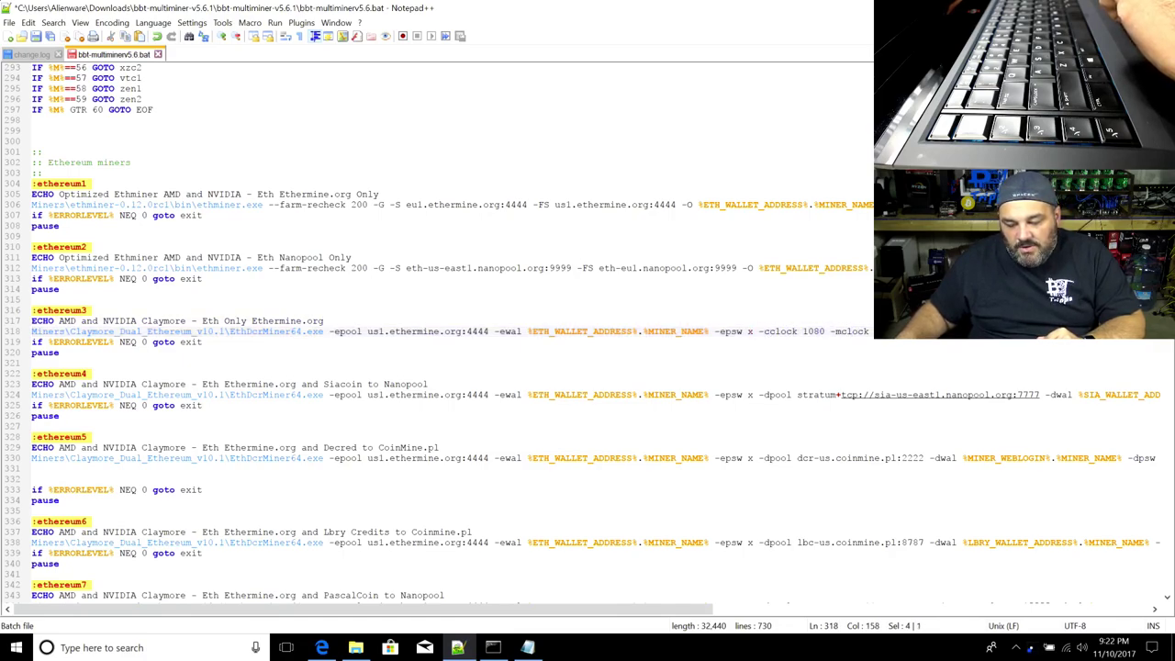
text(50)
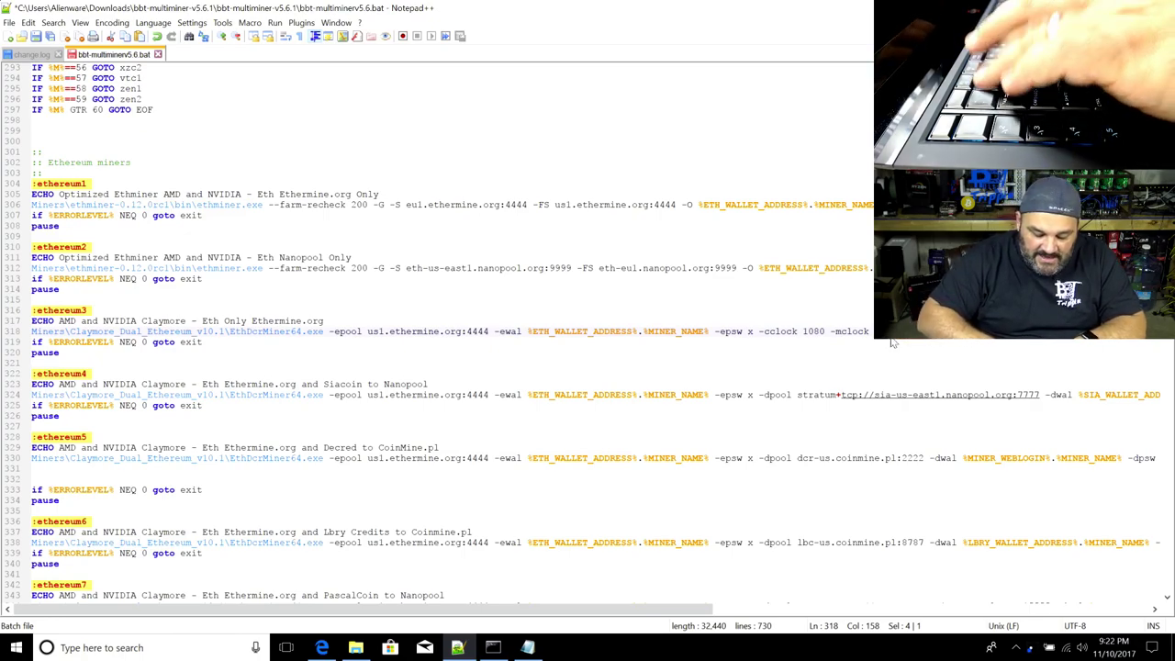
text(00)
key(Down)
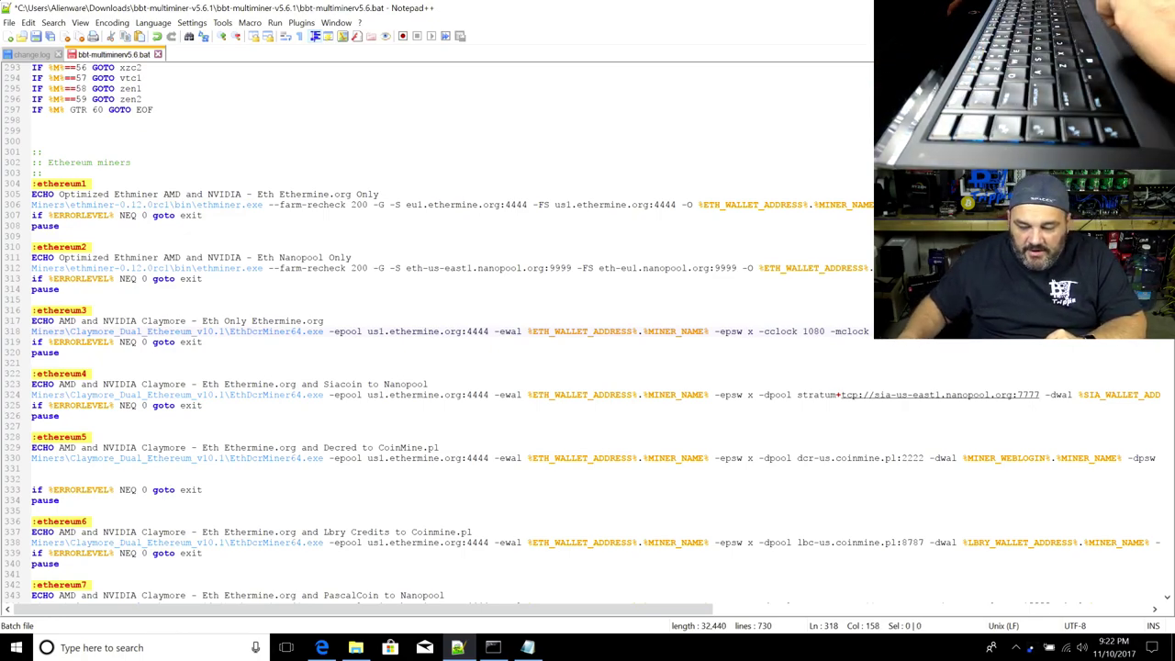
click(886, 336)
click(886, 338)
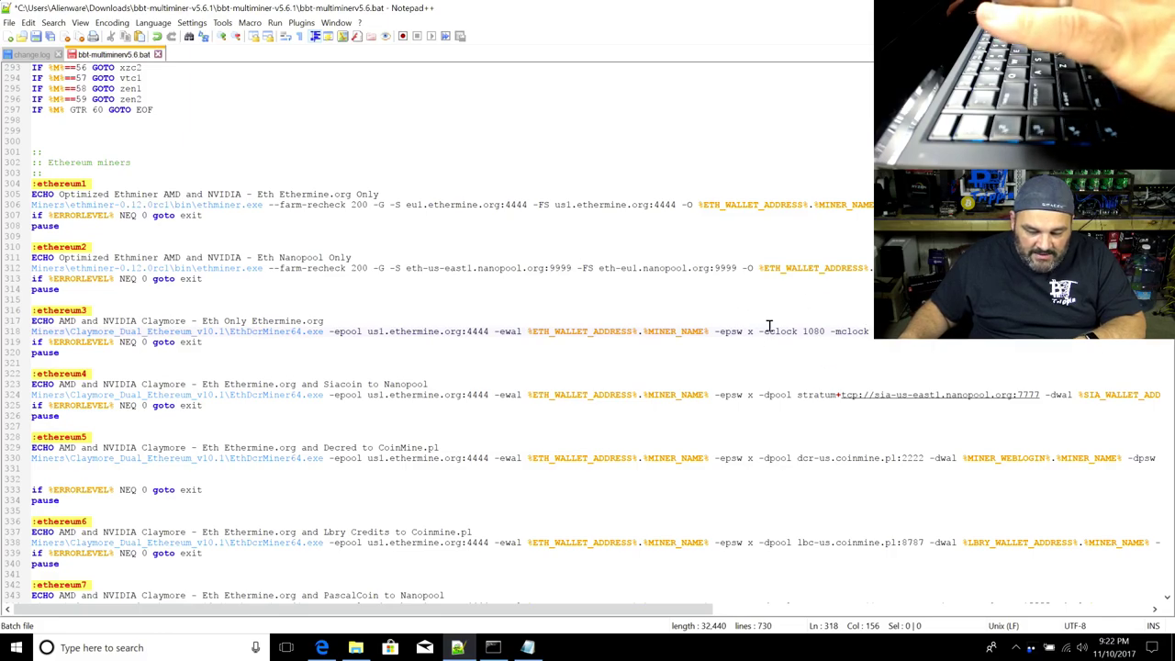
click(36, 38)
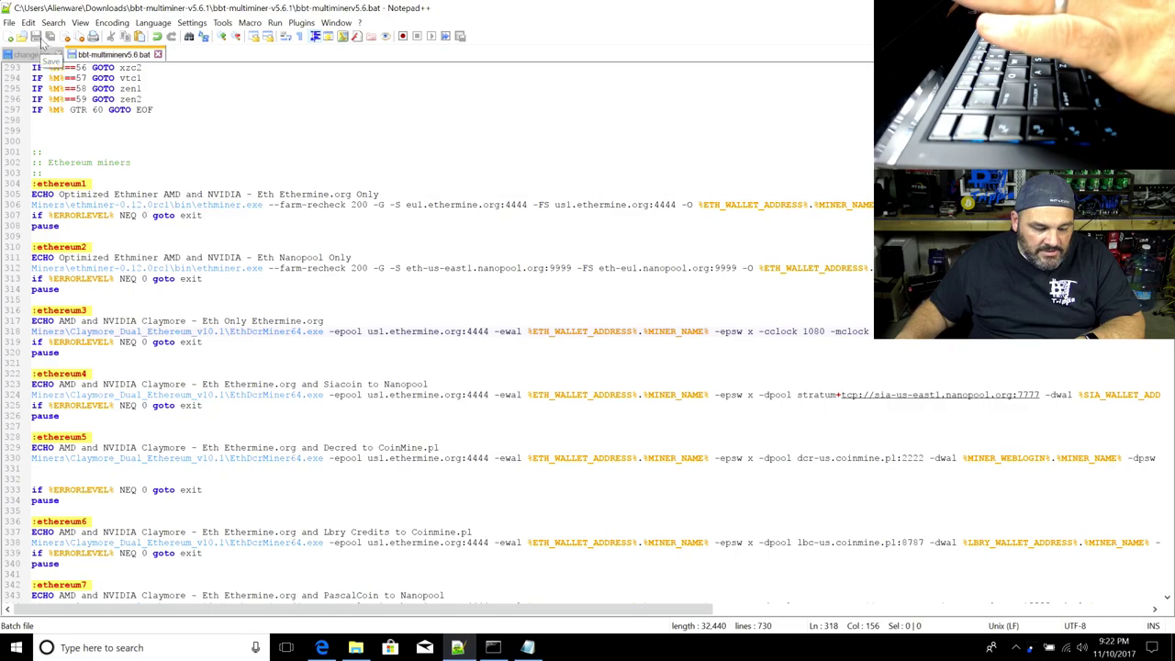
Copy "-cclock 1080 -mclock 1900 -cvddc 950 -mvddc 990 -powlim -10" from the :ethereum3 command line to the end of the :ethereum4 line
click(732, 381)
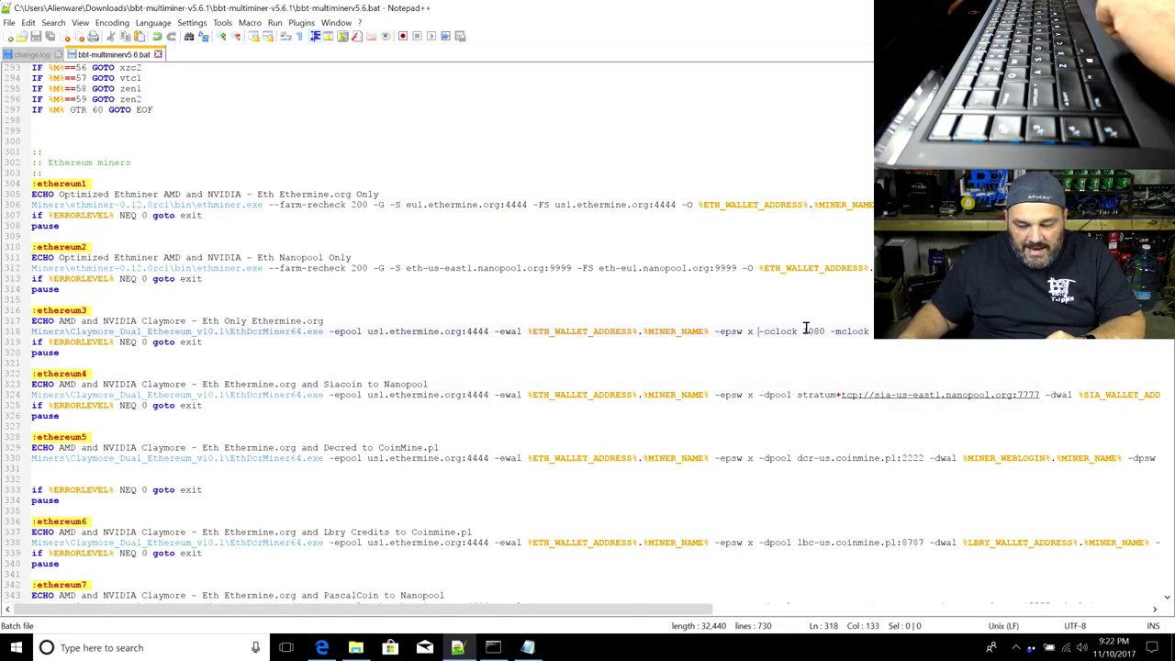
drag(758, 332, 327, 321)
key(shift+Right)
key(shift+Right)
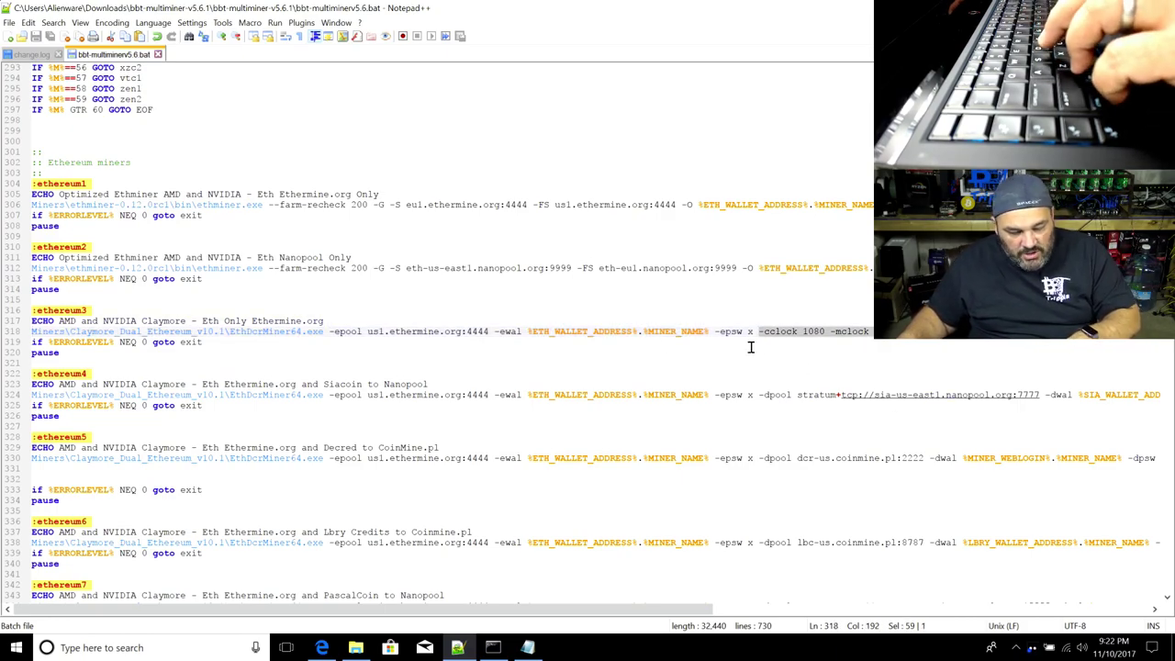
scroll(609, 355, down, 2)
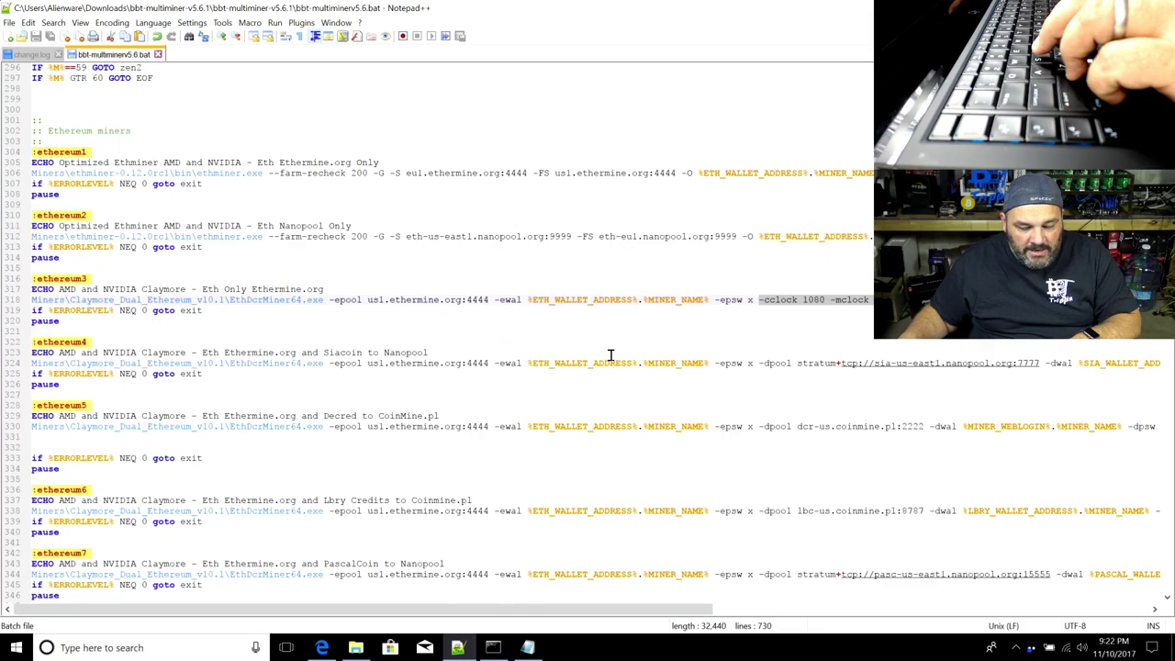
click(433, 331)
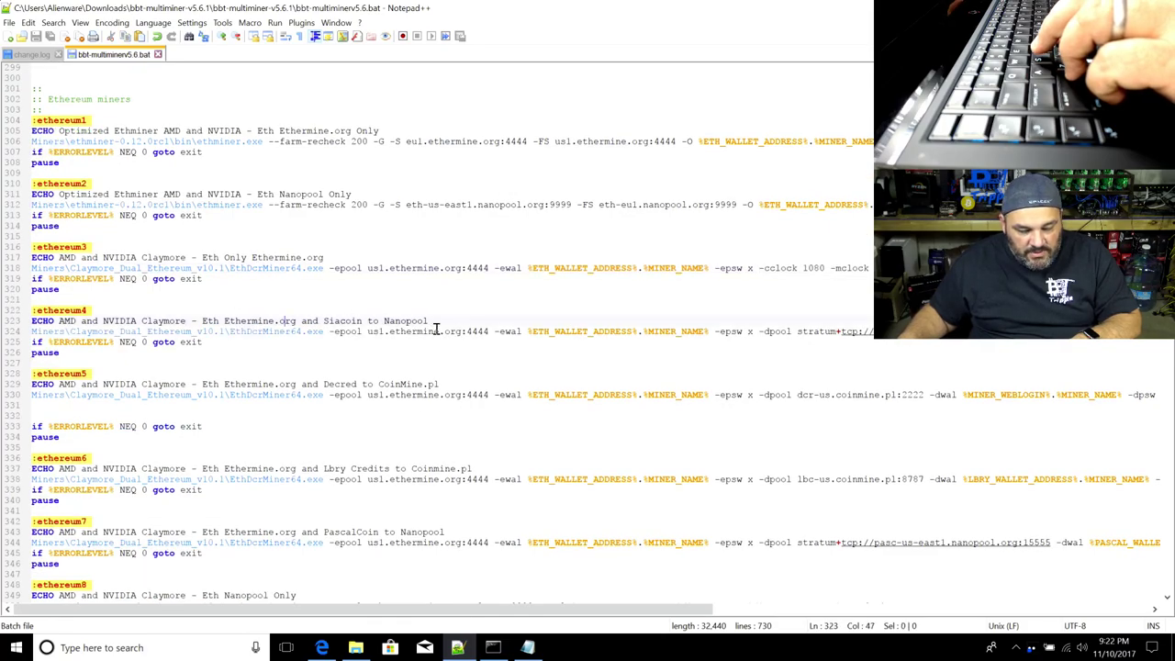
drag(642, 609, 972, 597)
click(853, 332)
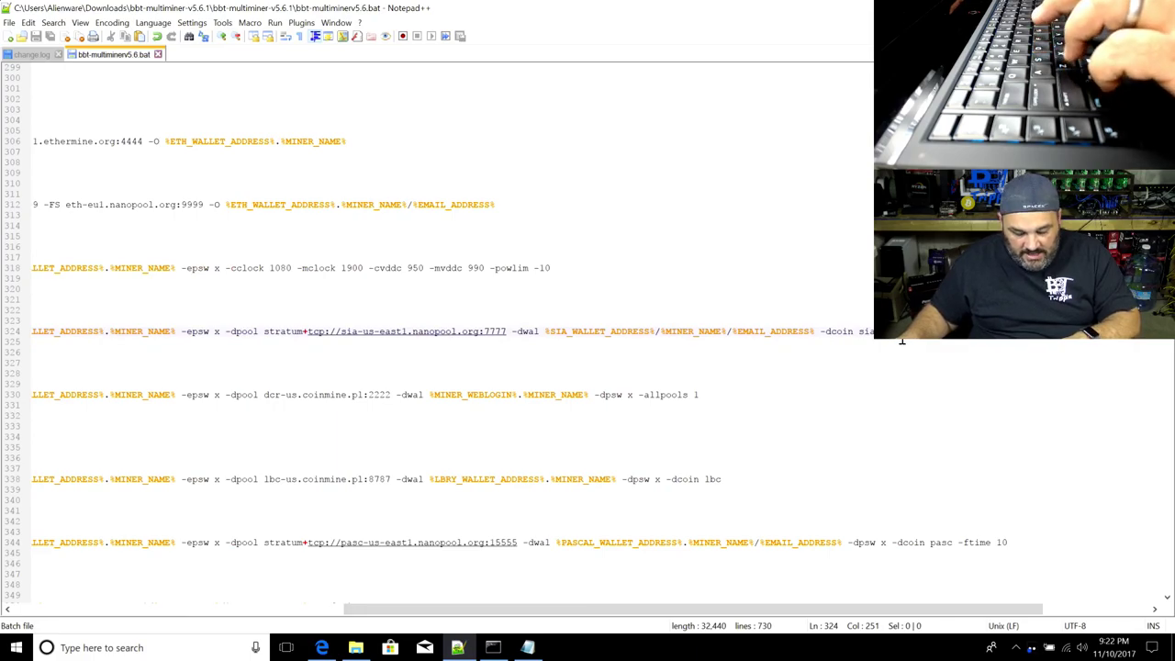
text(-cclock 1080 -mclock 1900 -cvddc 950 -mvddc 990 -powlim -10)
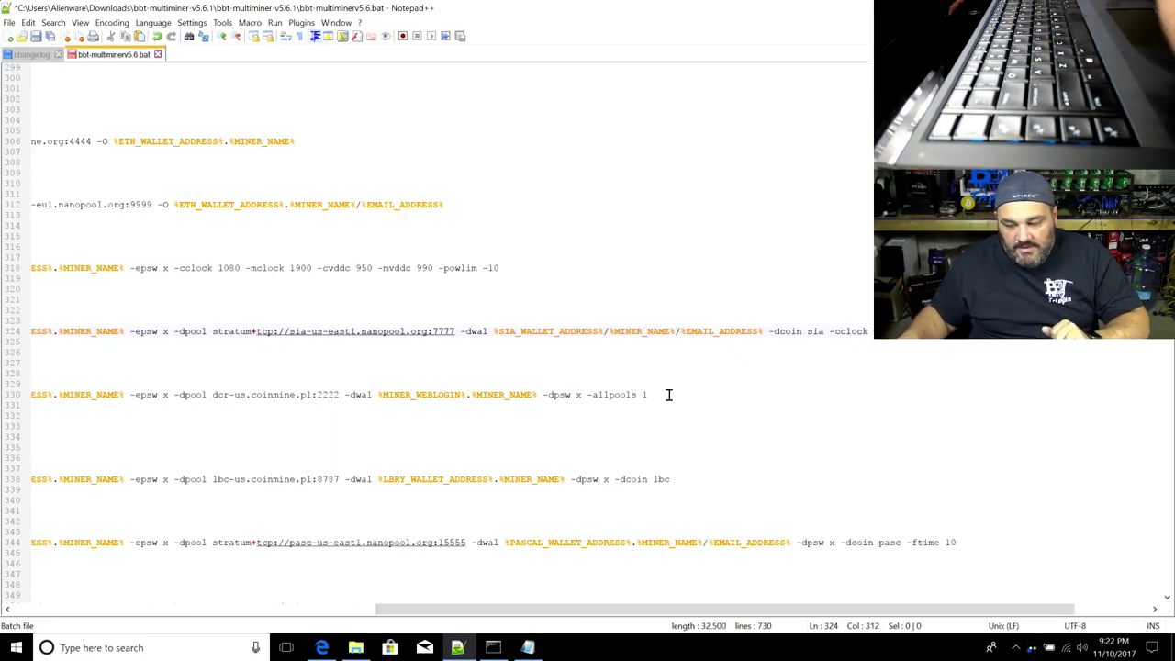
Temporarily shrink the editor window to inspect the end of the :ethereum4 command line, and maximise it again
drag(909, 7, 459, 246)
drag(573, 550, 1012, 608)
drag(412, 247, 326, 198)
drag(925, 554, 982, 601)
double_click(761, 200)
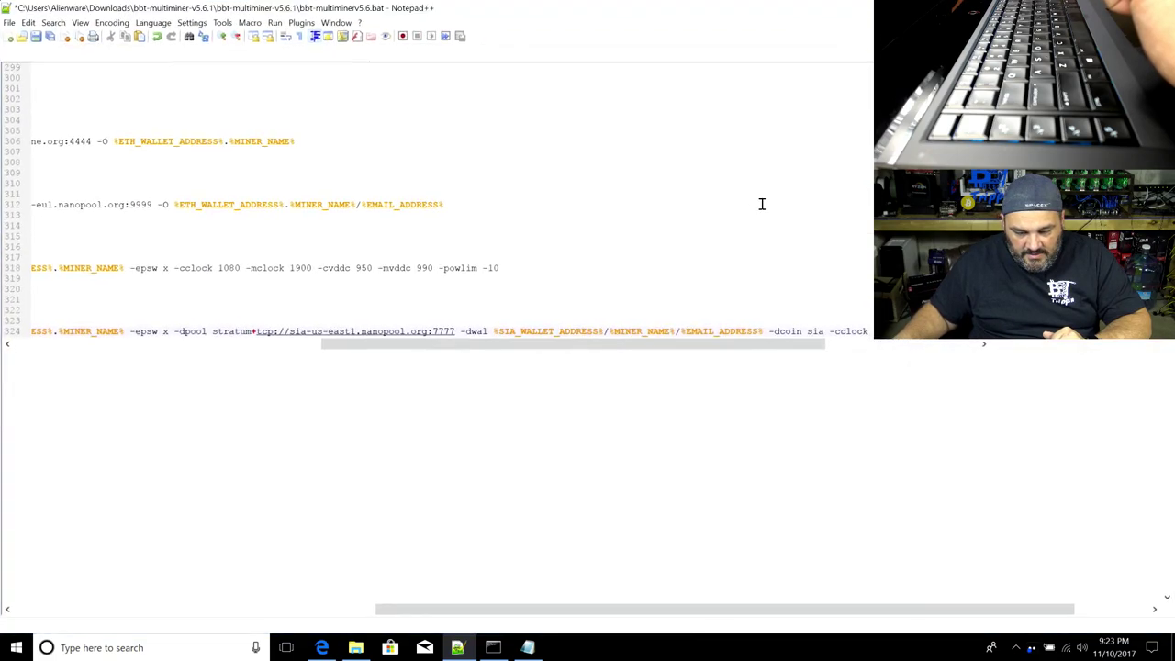
text(1080 -mclock 1900 -cvddc 950 -mvddc 990  -powlim -10)
scroll(746, 322, up, 4)
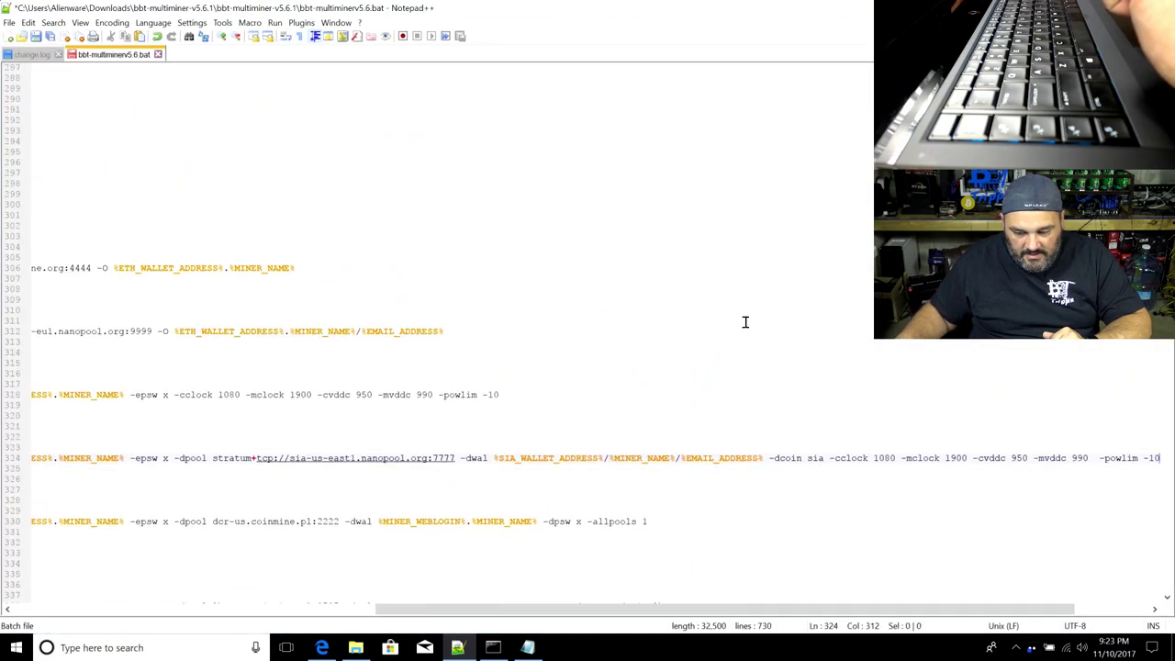
Compare the :ethereum4 description, Ethermine.org and Siacoin to Nanopool, with the options at the end of its command line
drag(598, 610, 237, 613)
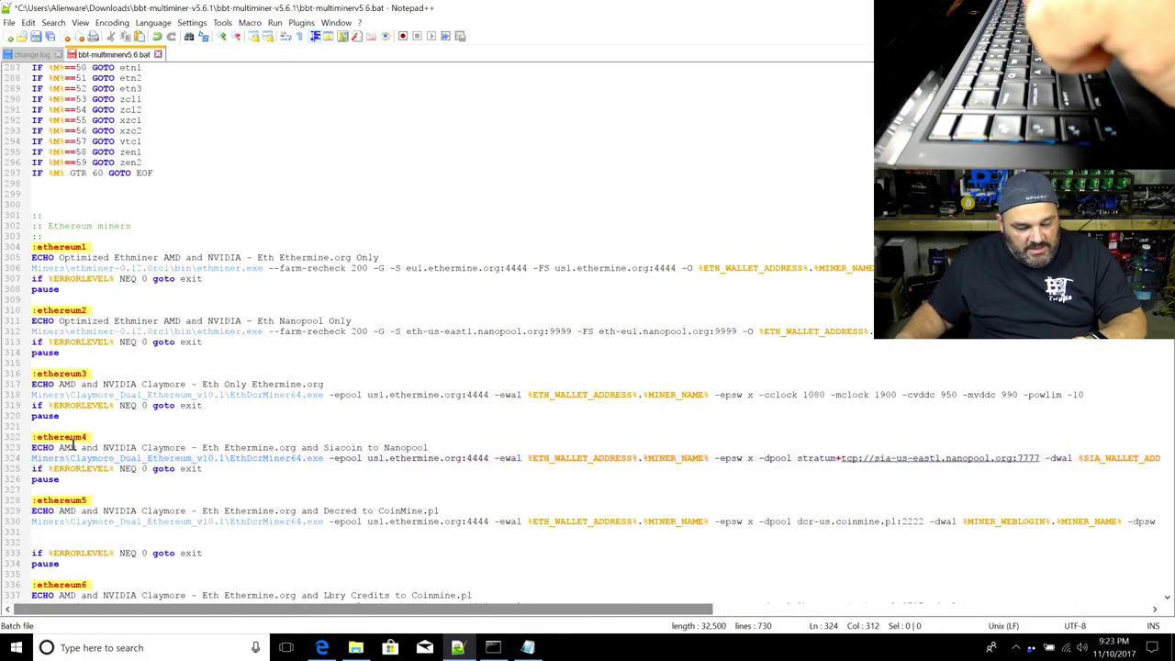
drag(224, 448, 431, 447)
drag(394, 611, 831, 618)
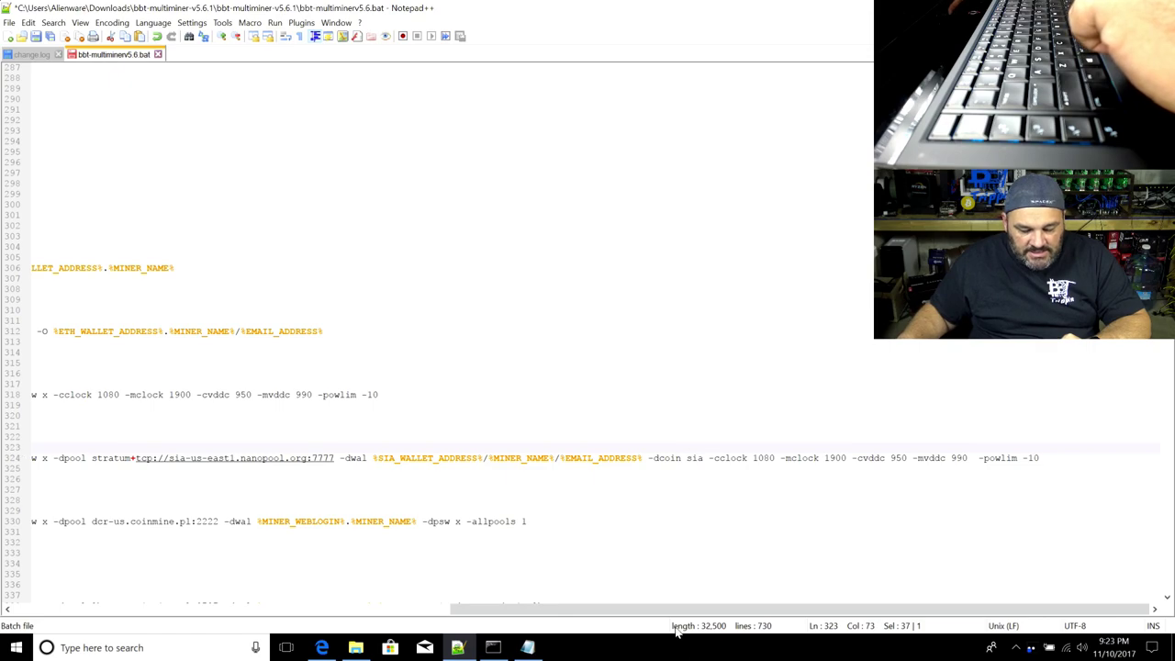
drag(680, 610, 200, 618)
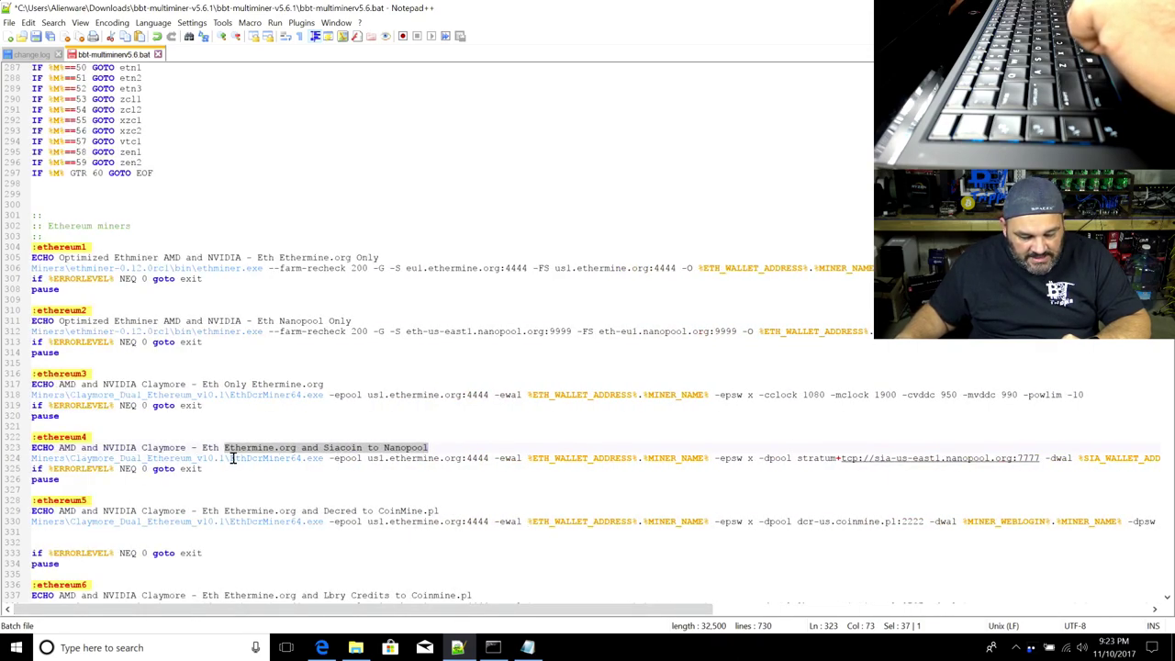
Review the miner executable, Ethereum pool address and port, -ewal wallet variable, miner name and -epsw option in the :ethereum4 line
drag(229, 458, 474, 458)
drag(383, 458, 464, 458)
click(372, 458)
double_click(470, 458)
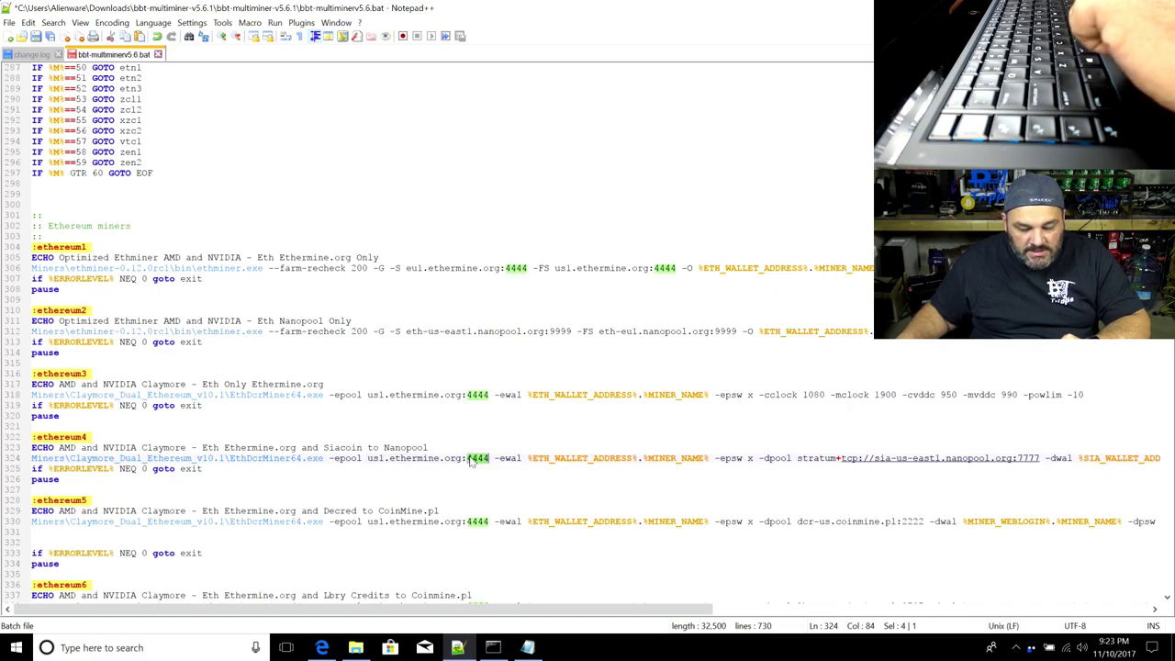
double_click(511, 459)
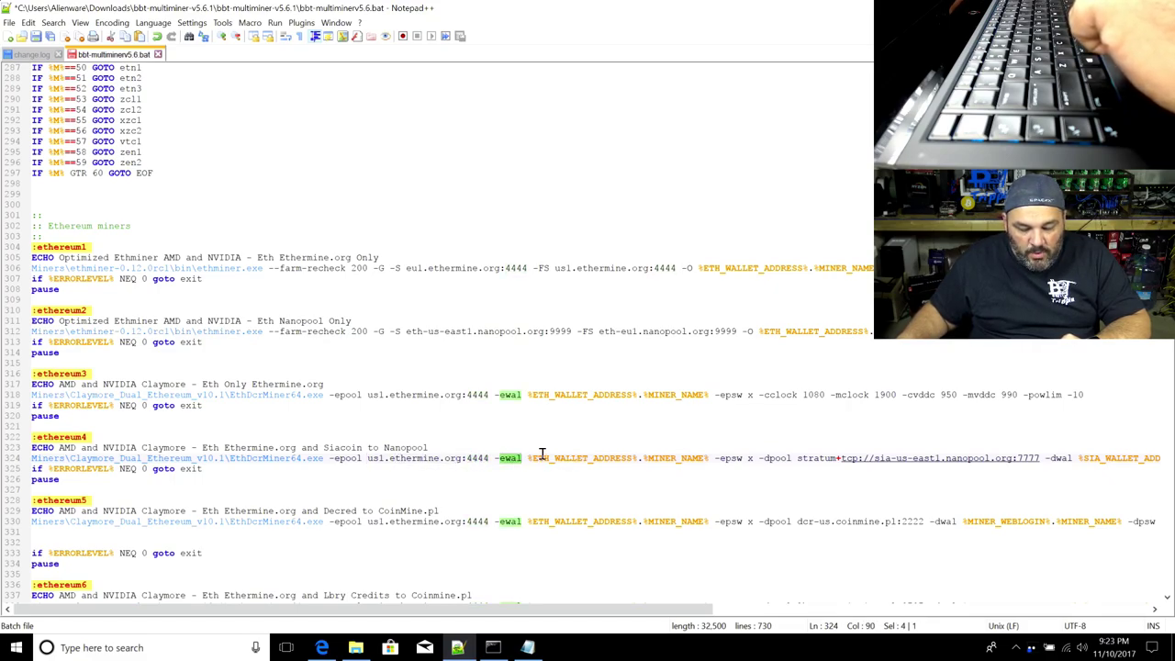
double_click(552, 459)
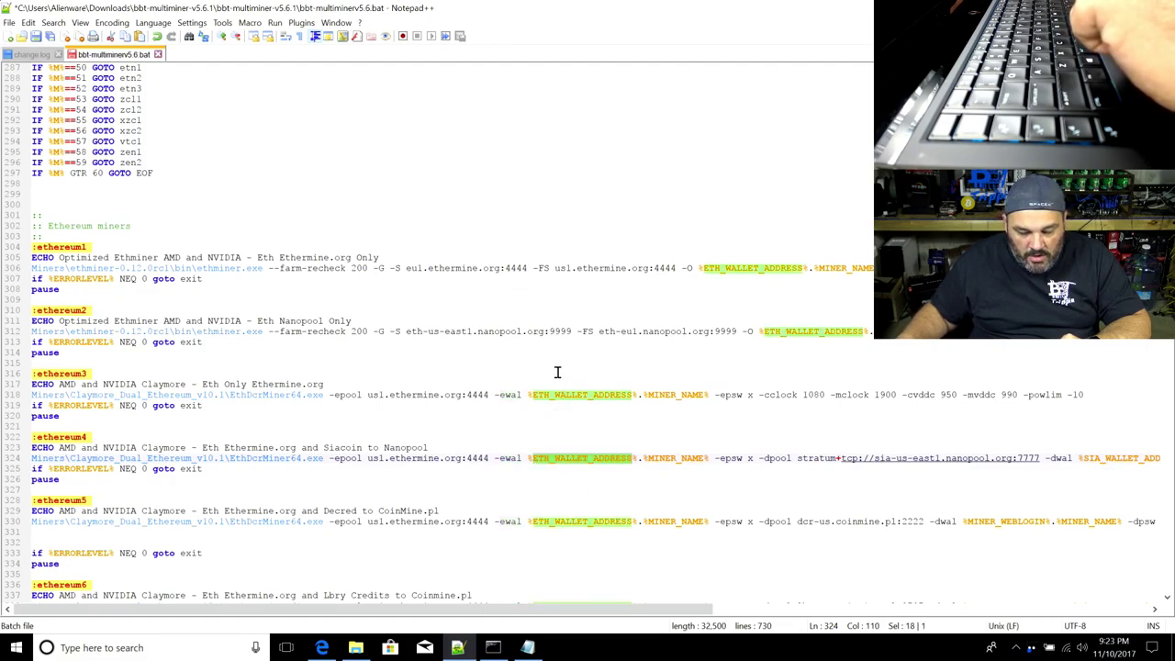
double_click(673, 458)
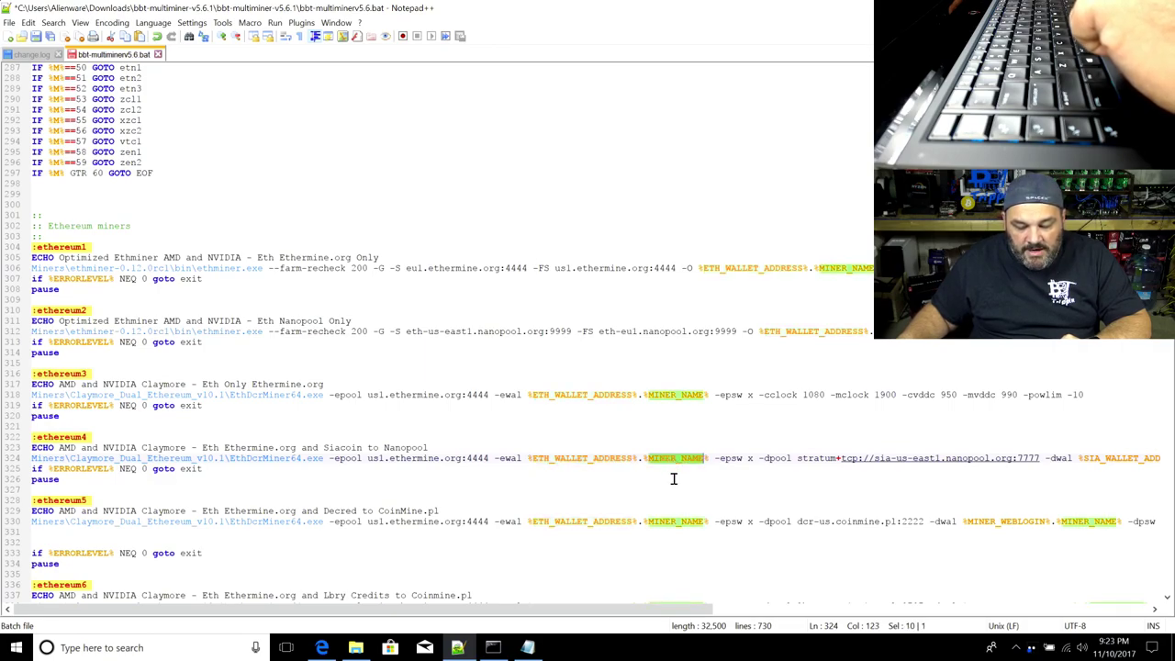
click(719, 458)
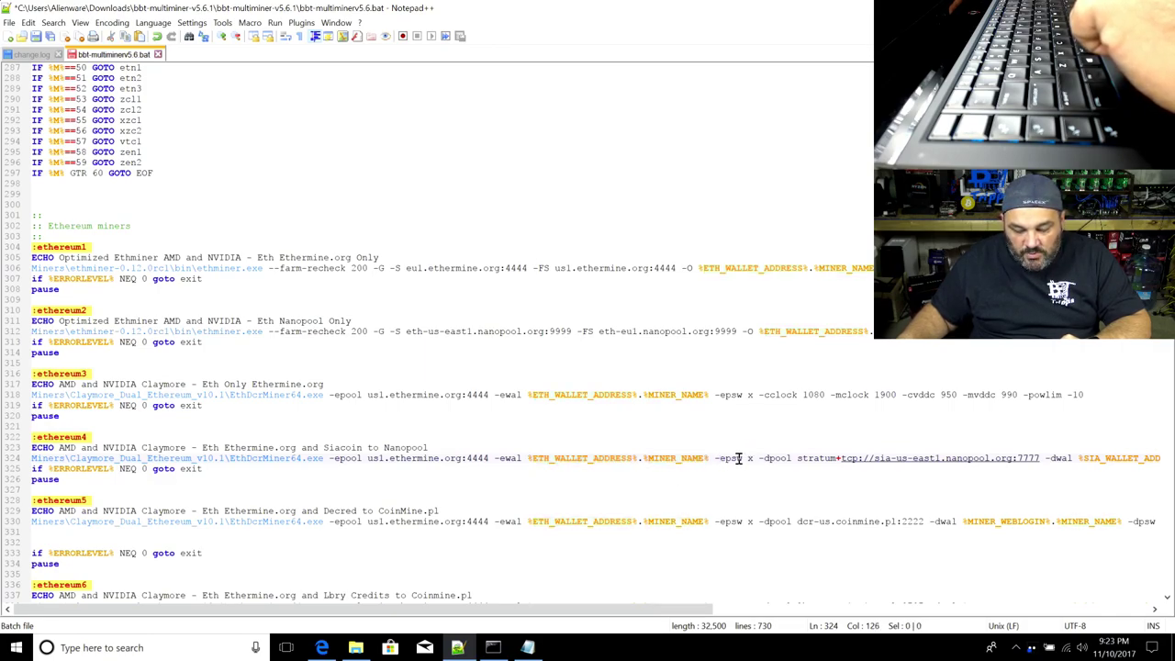
Review the -dpool address and the -dwal Siacoin wallet, miner name and e-mail variables in the :ethereum4 command line
click(785, 464)
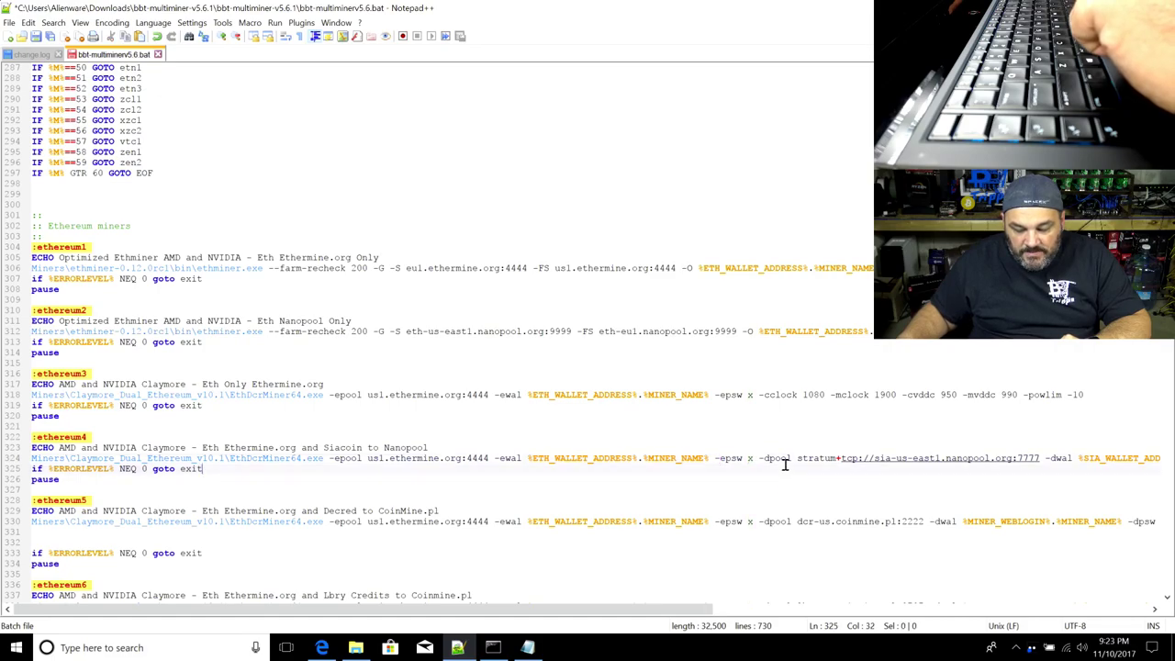
click(758, 458)
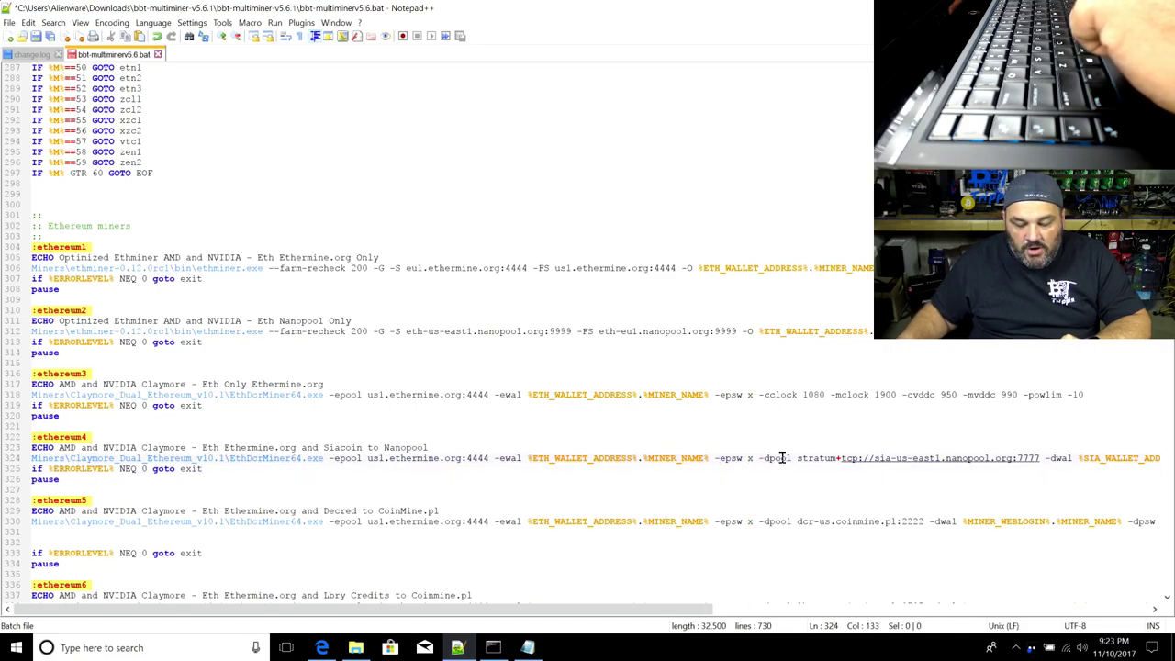
double_click(782, 457)
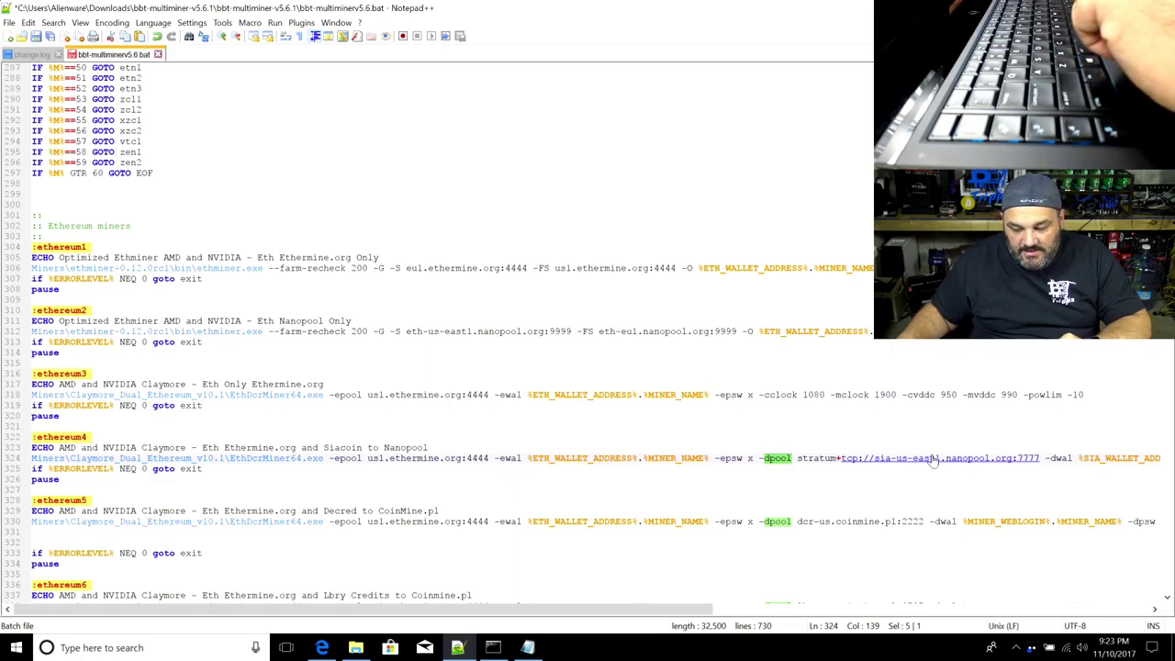
drag(682, 609, 1001, 602)
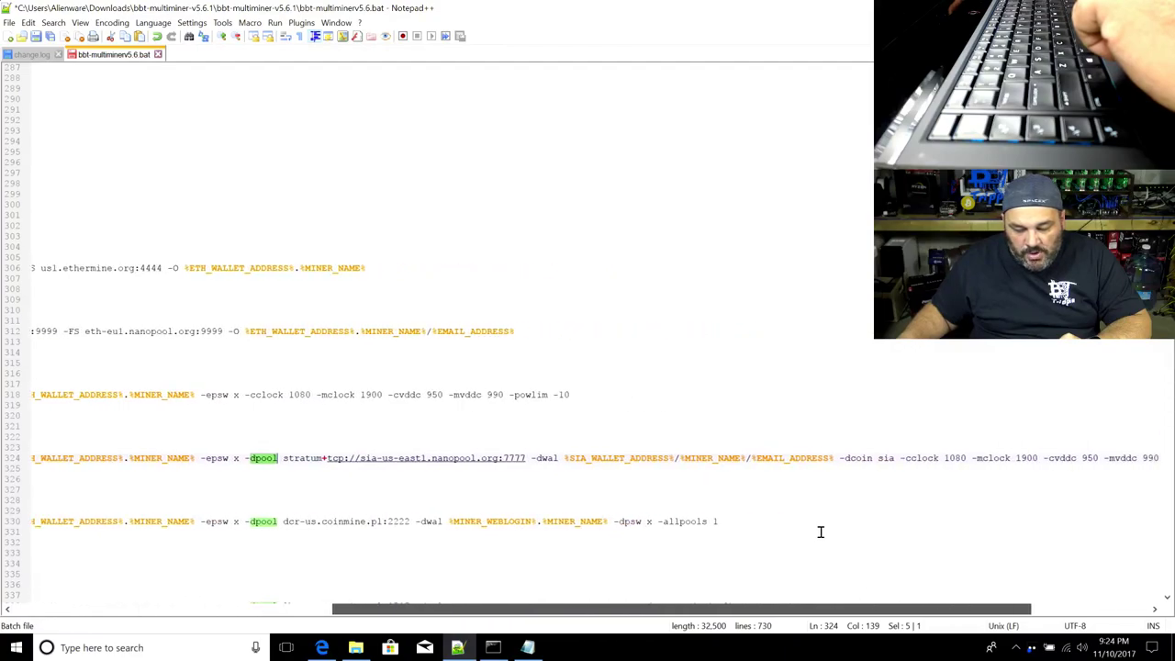
double_click(547, 458)
double_click(613, 459)
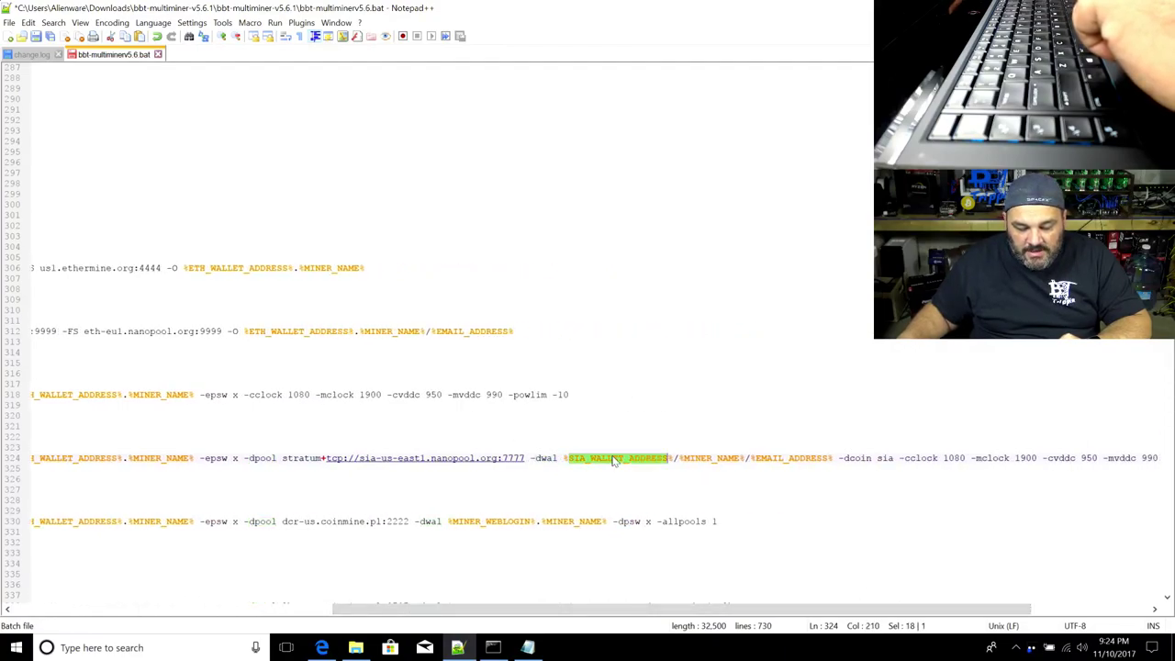
double_click(719, 457)
double_click(775, 457)
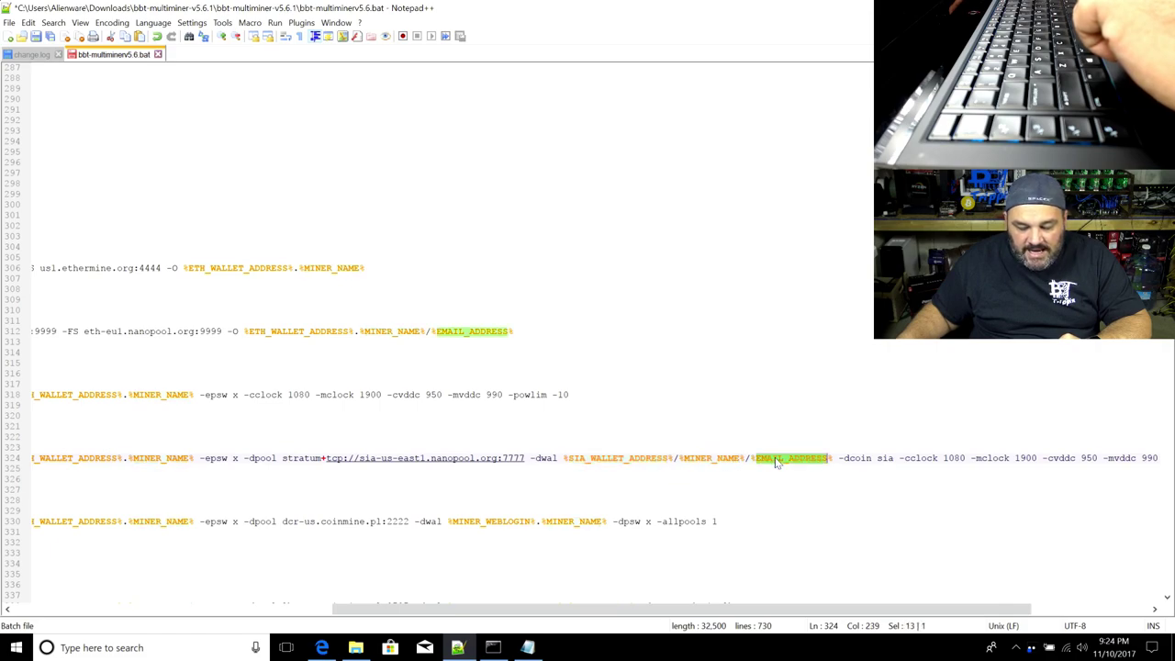
Review the -dcoin sia option and the clock, voltage and power options that follow it in the :ethereum4 command line
drag(673, 609, 710, 609)
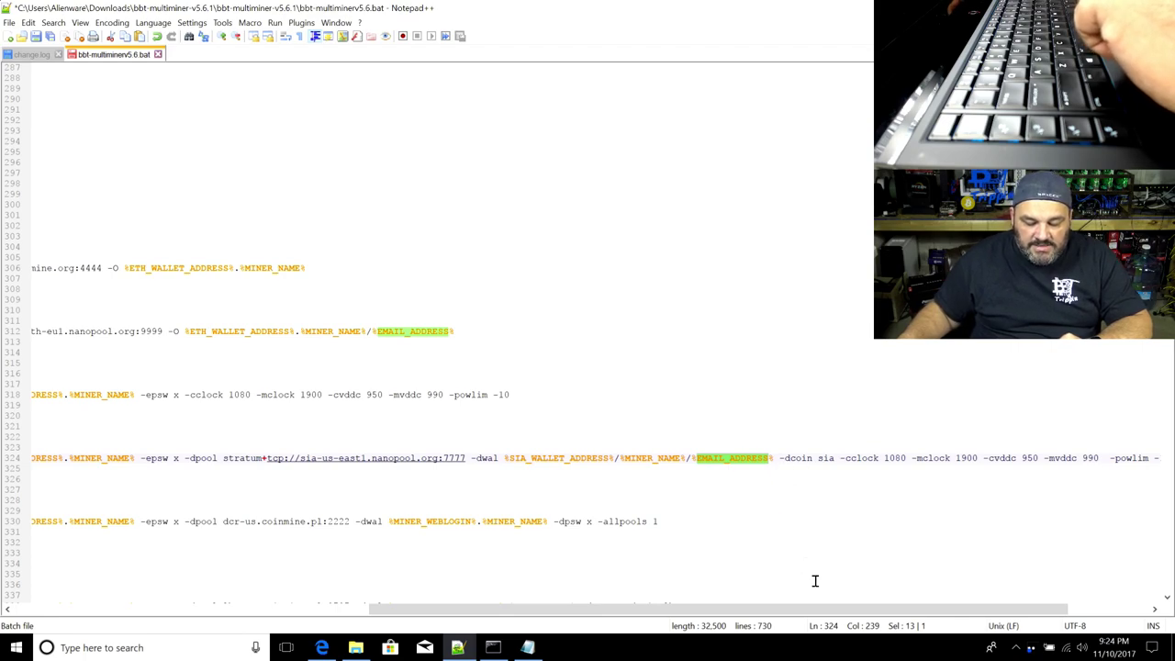
drag(833, 609, 913, 609)
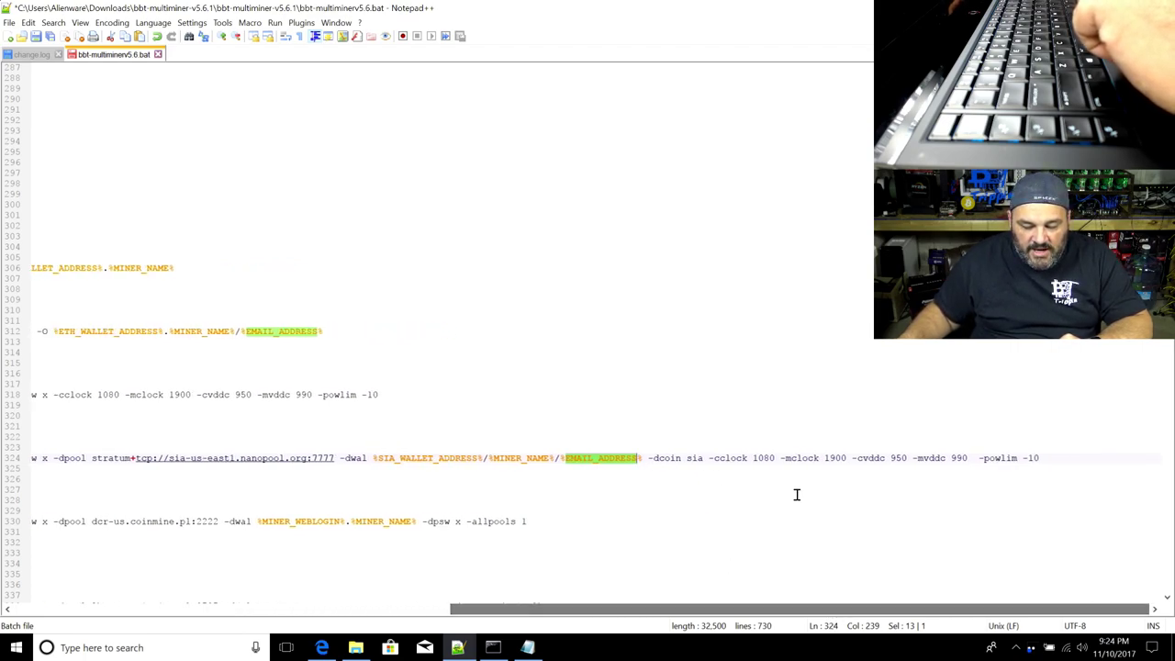
double_click(668, 457)
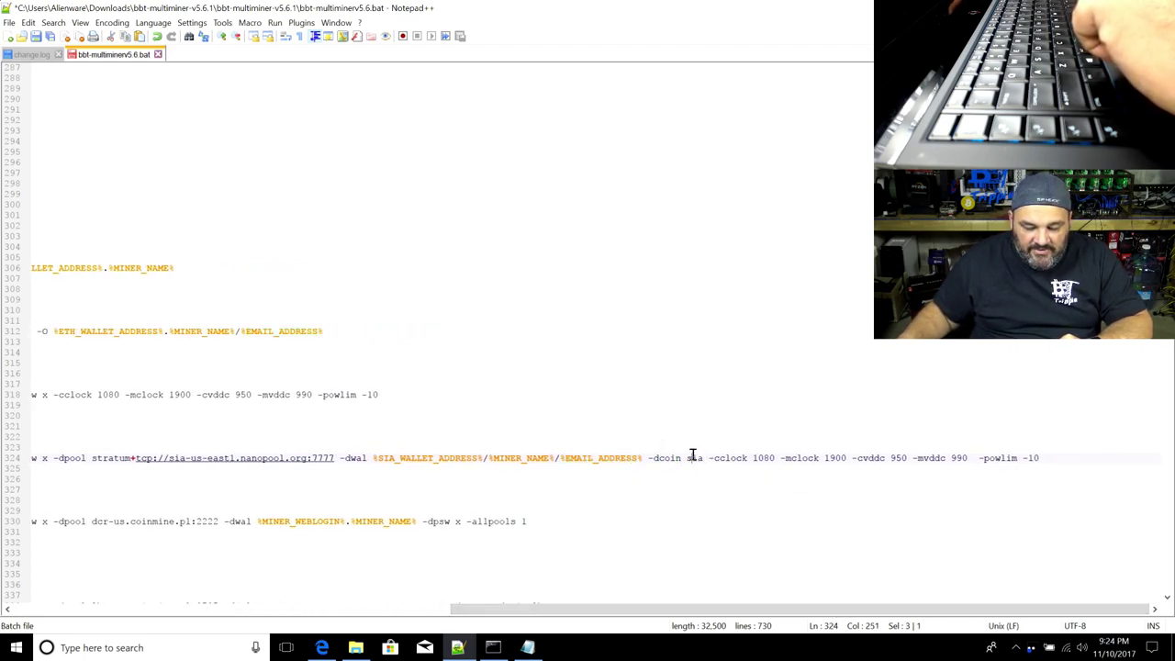
key(Up)
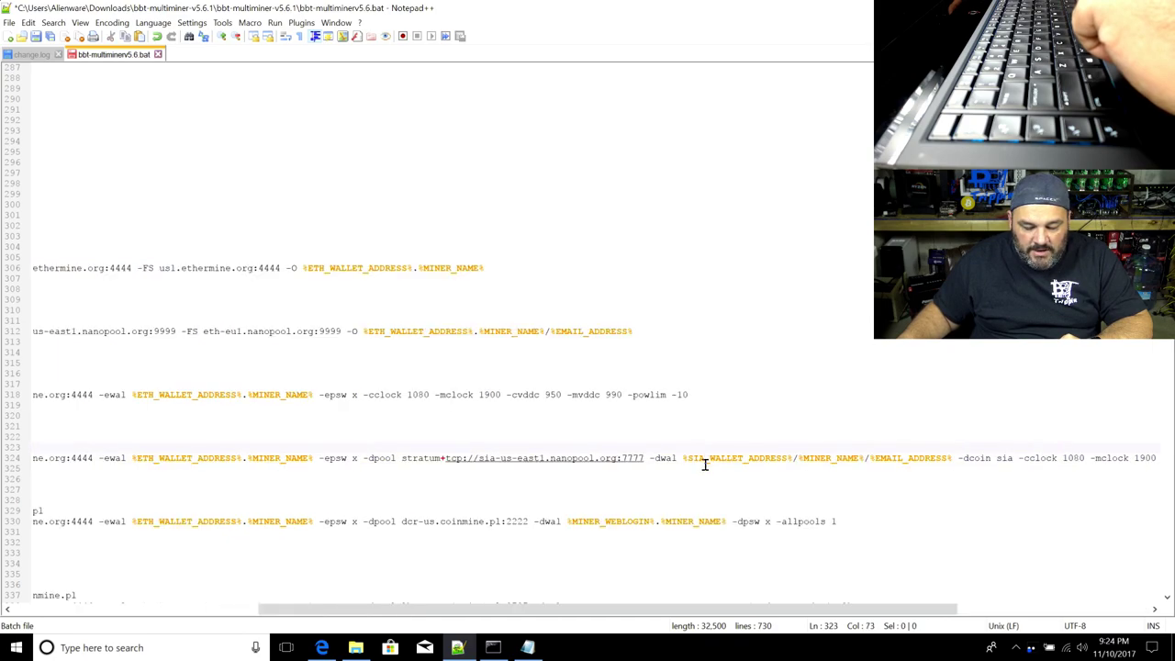
drag(753, 609, 945, 608)
drag(649, 456, 672, 457)
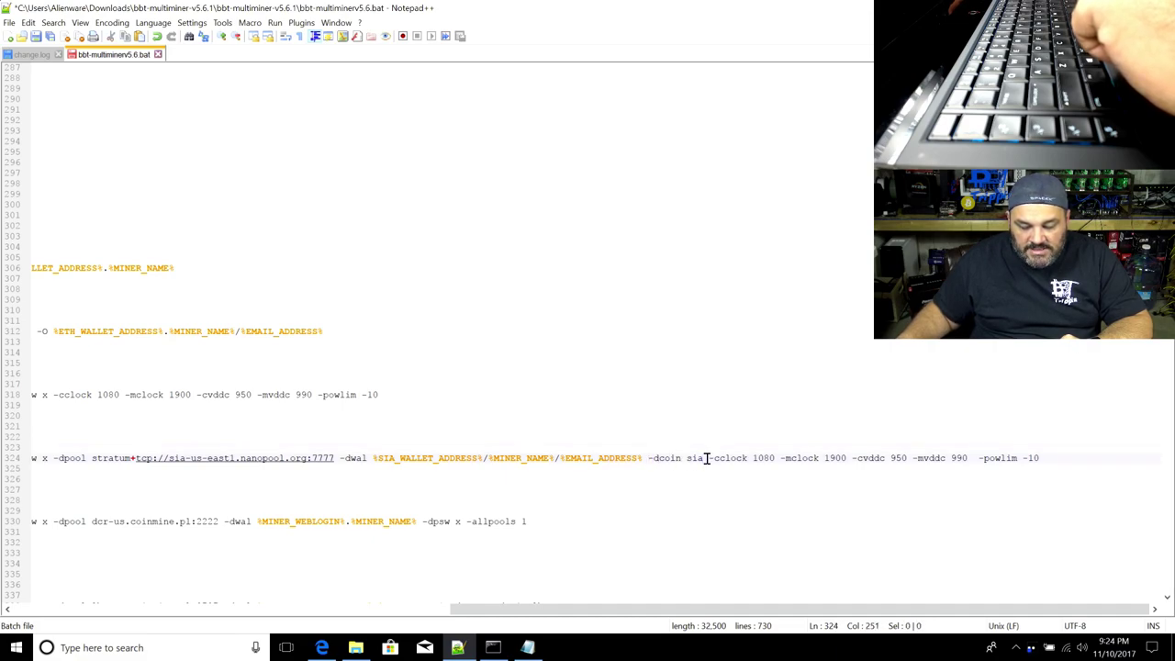
drag(803, 457, 1013, 457)
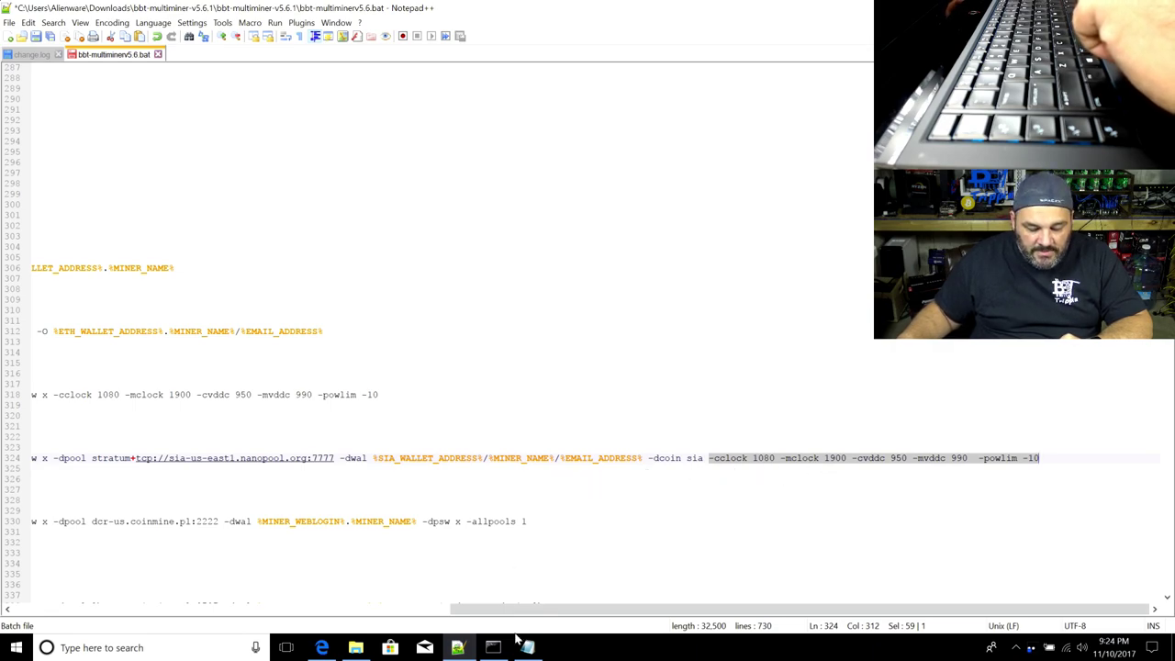
Look at the miner's console output, then switch to Edge, reload the Nanopool account page and examine its hashrate chart and workers
mouse_move(502, 652)
click(482, 579)
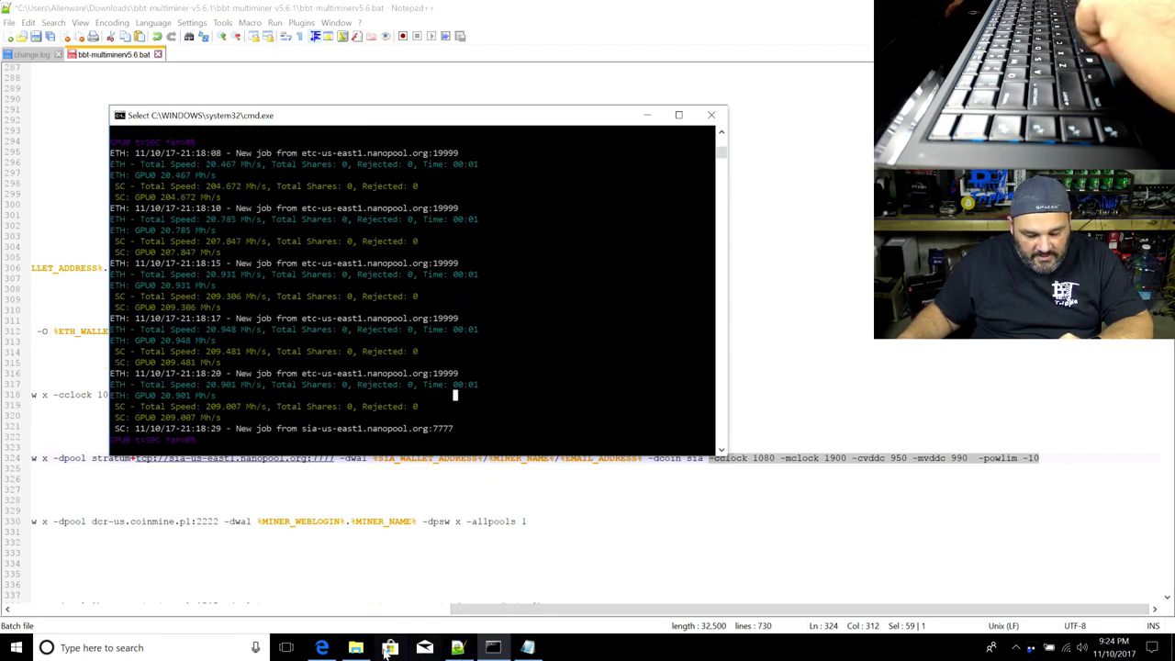
click(322, 648)
click(136, 69)
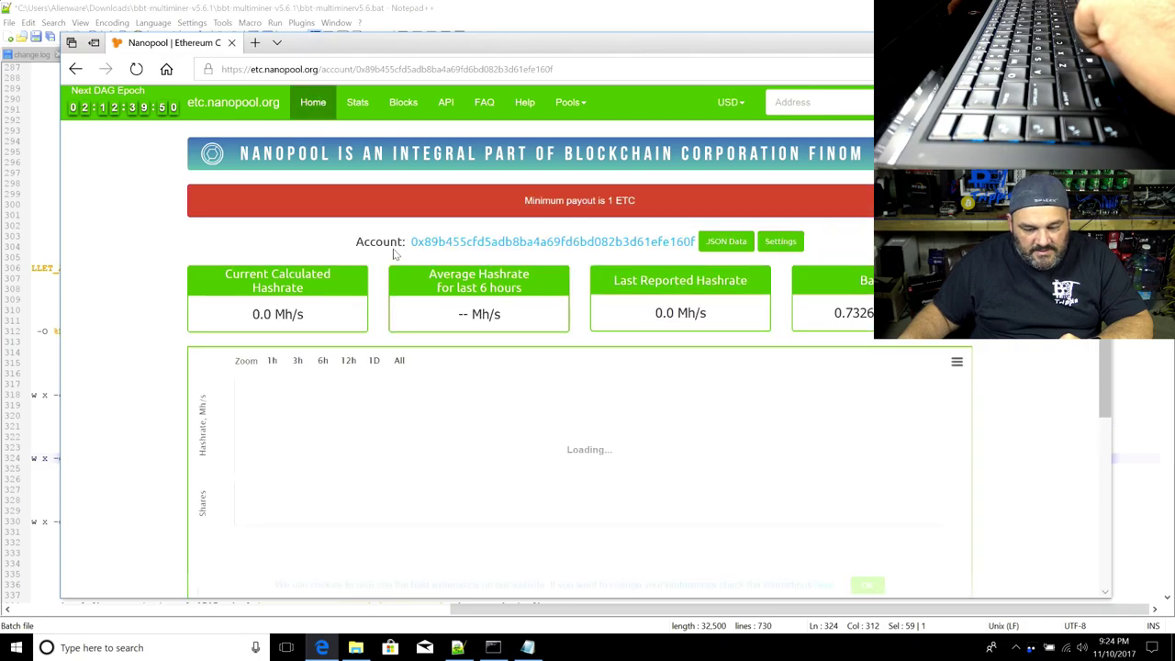
scroll(586, 368, down, 3)
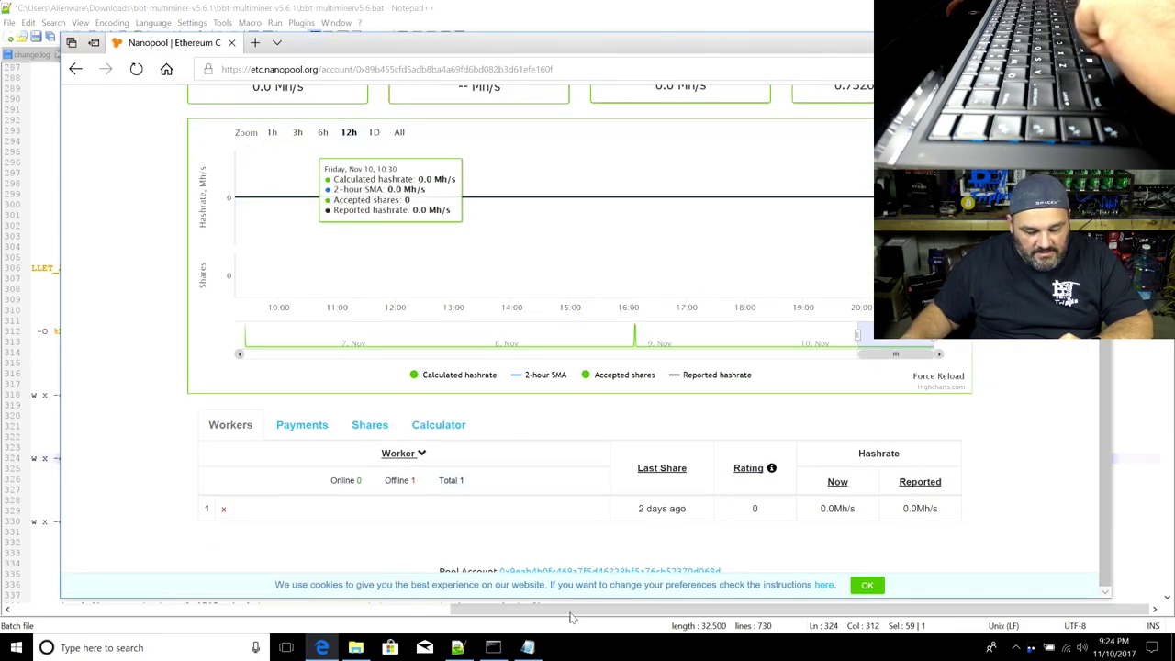
Close the old miner console and run the start batch file from the Claymore_Dual_Ethereum_v10.1 folder in File Explorer
key(alt+Tab)
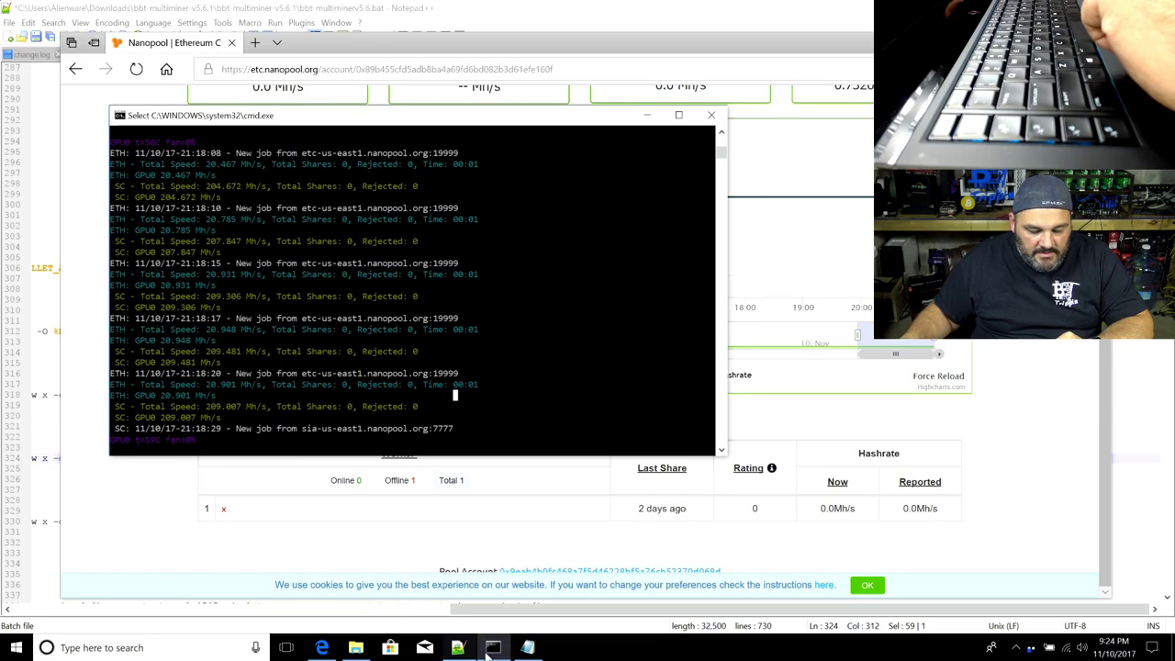
key(alt+F4)
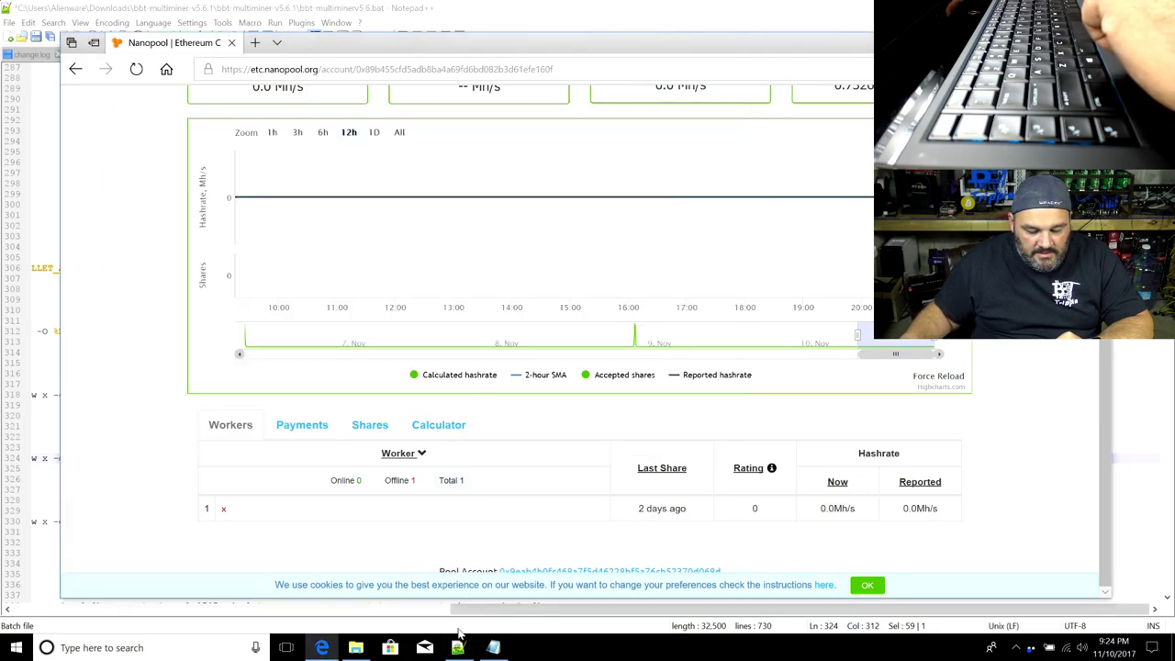
click(356, 647)
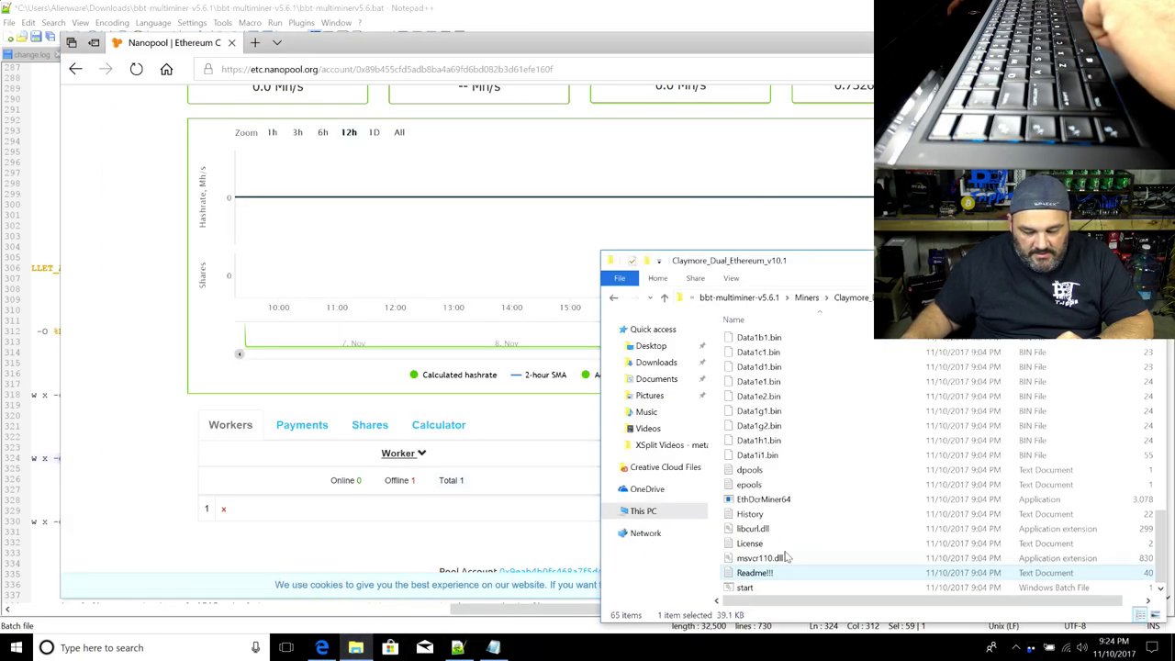
double_click(745, 588)
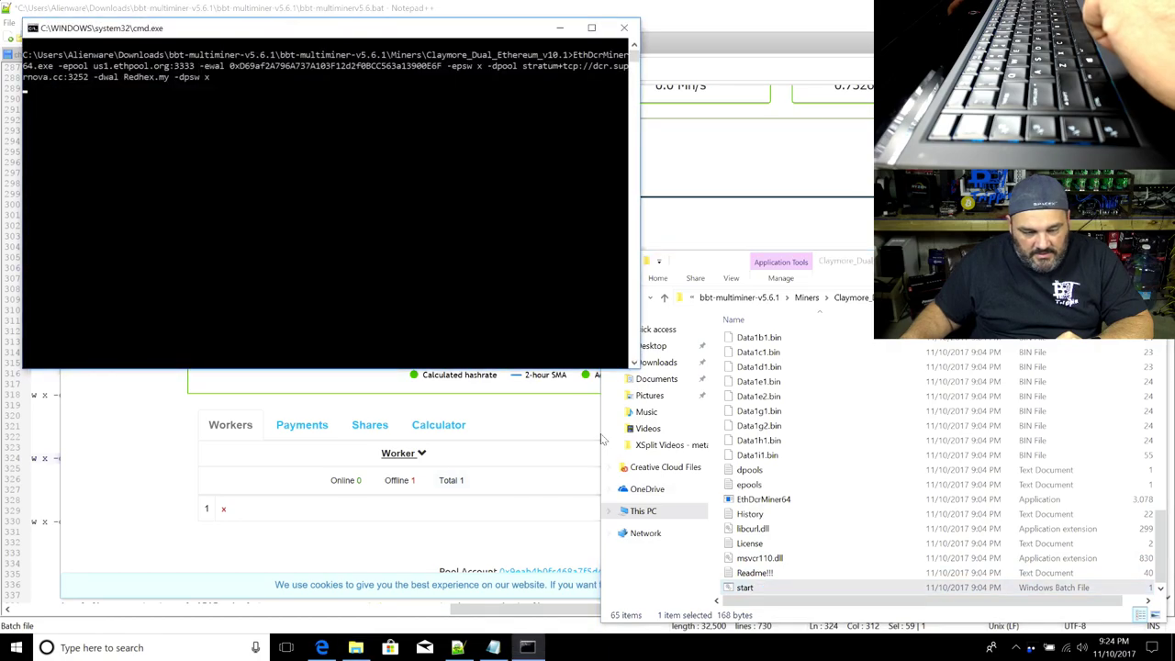
Close the Claymore console, return to the inner bbt-multiminer-v5.6.1 folder in File Explorer and run the bbt-multiminerv5.6 batch file
click(632, 33)
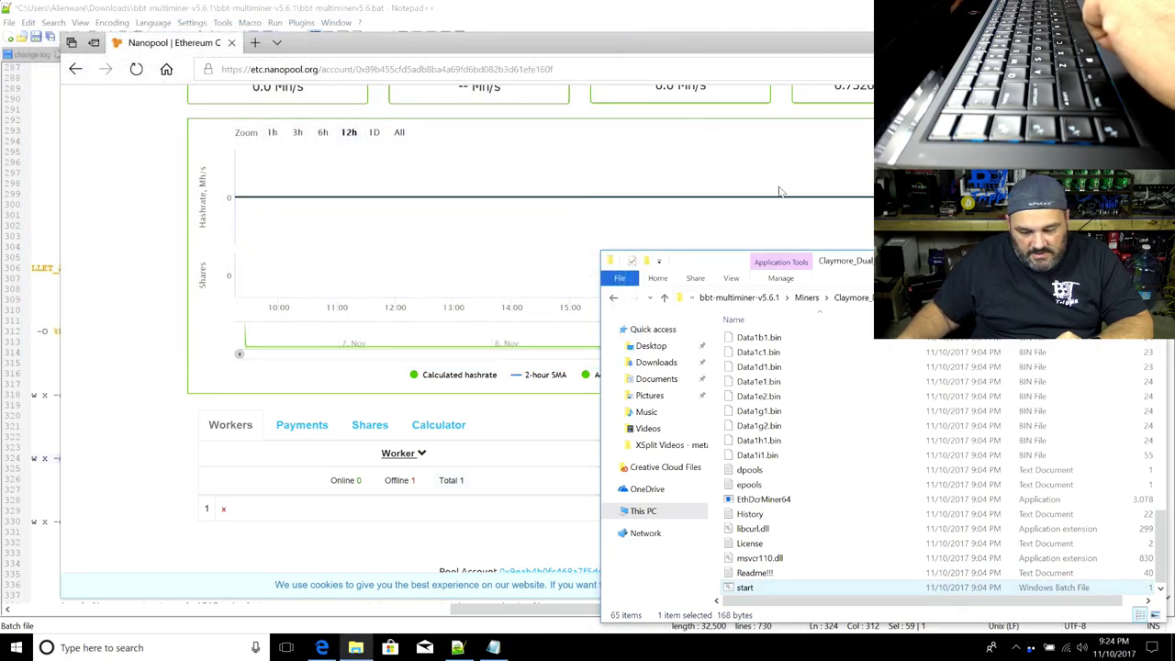
click(797, 301)
scroll(826, 472, down, 4)
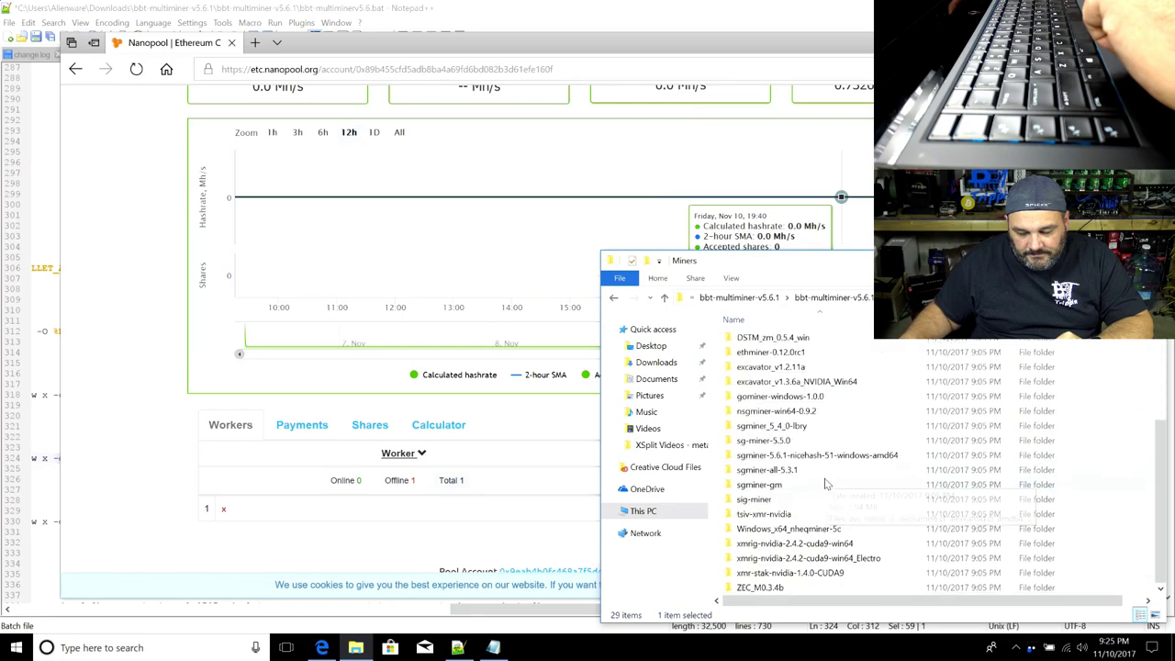
drag(842, 252, 591, 95)
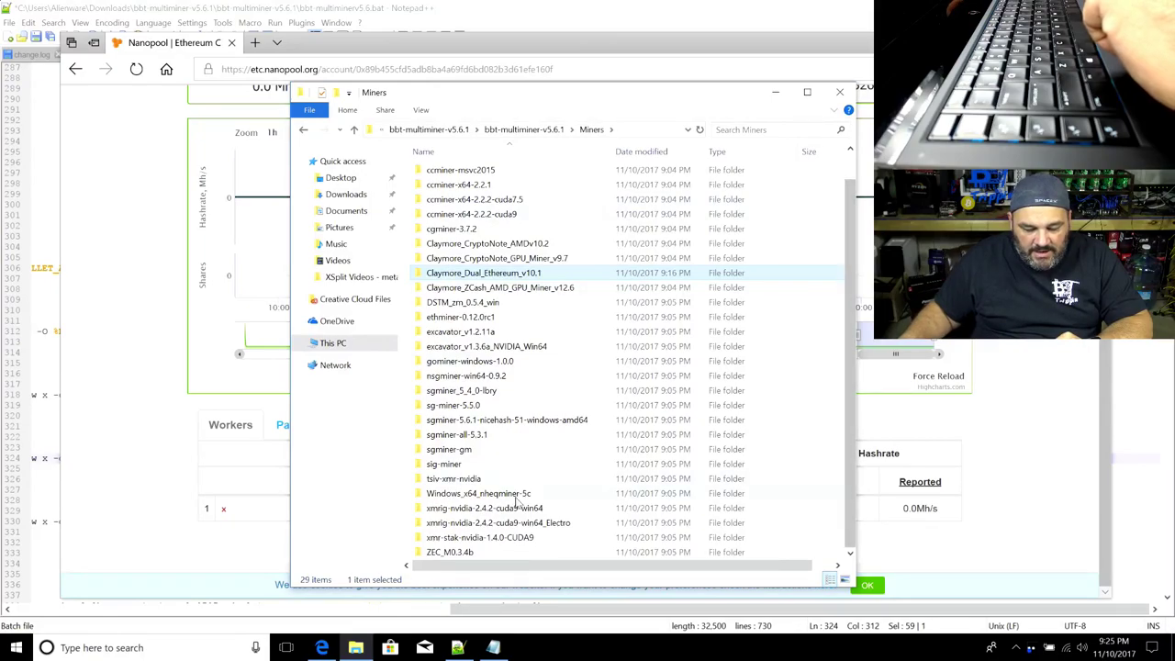
click(536, 134)
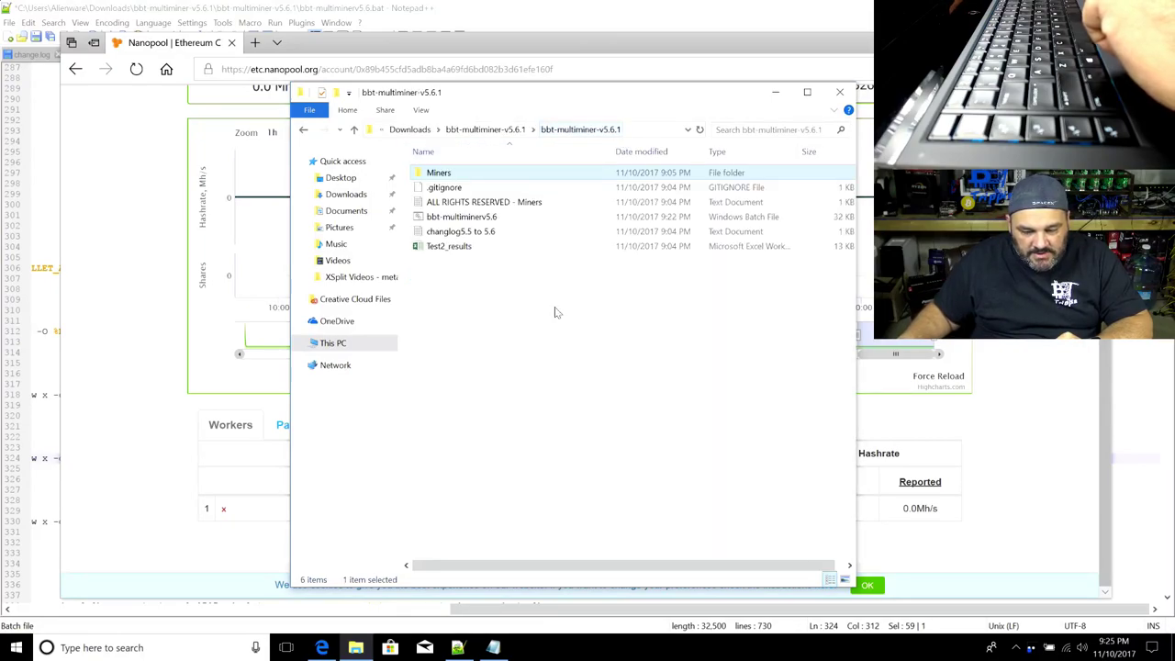
double_click(449, 216)
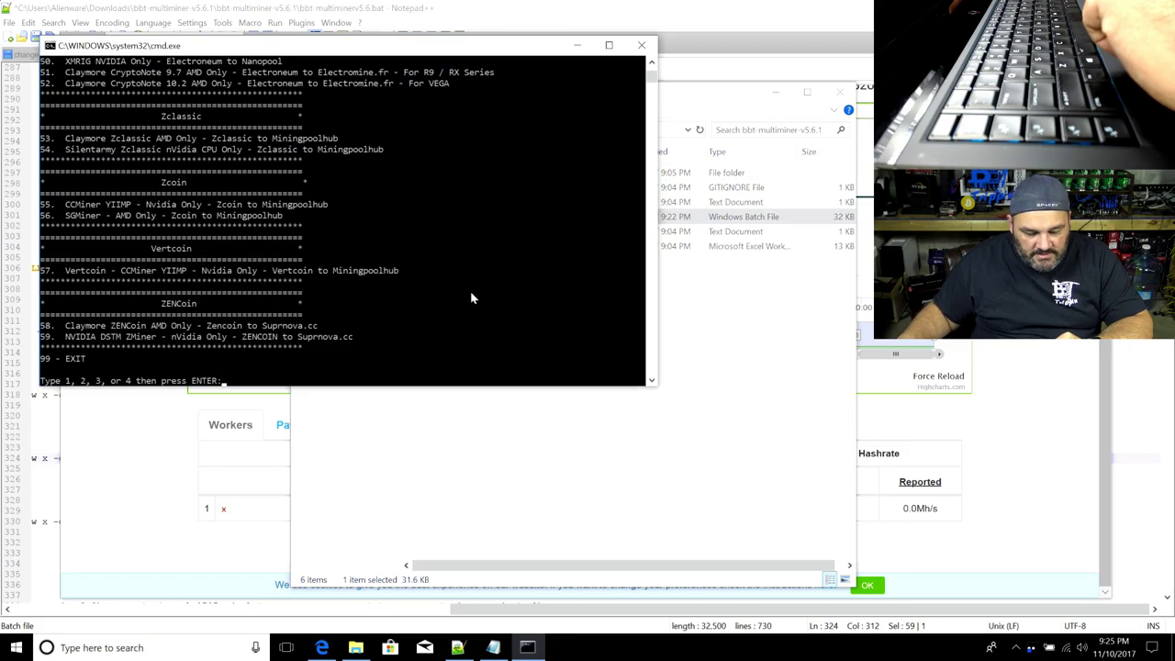
Start miner option 13, Claymore Ethereum Classic and Siacoin both to Nanopool, and minimise its console
scroll(372, 332, up, 2)
scroll(372, 332, up, 20)
scroll(316, 318, up, 10)
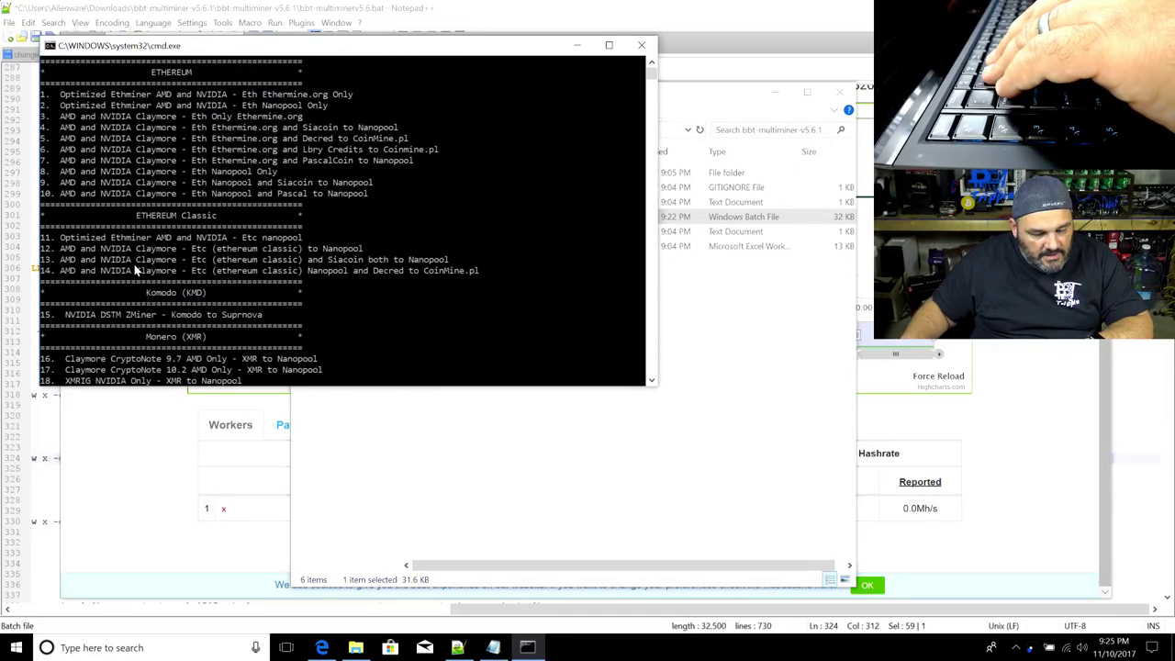
text(13)
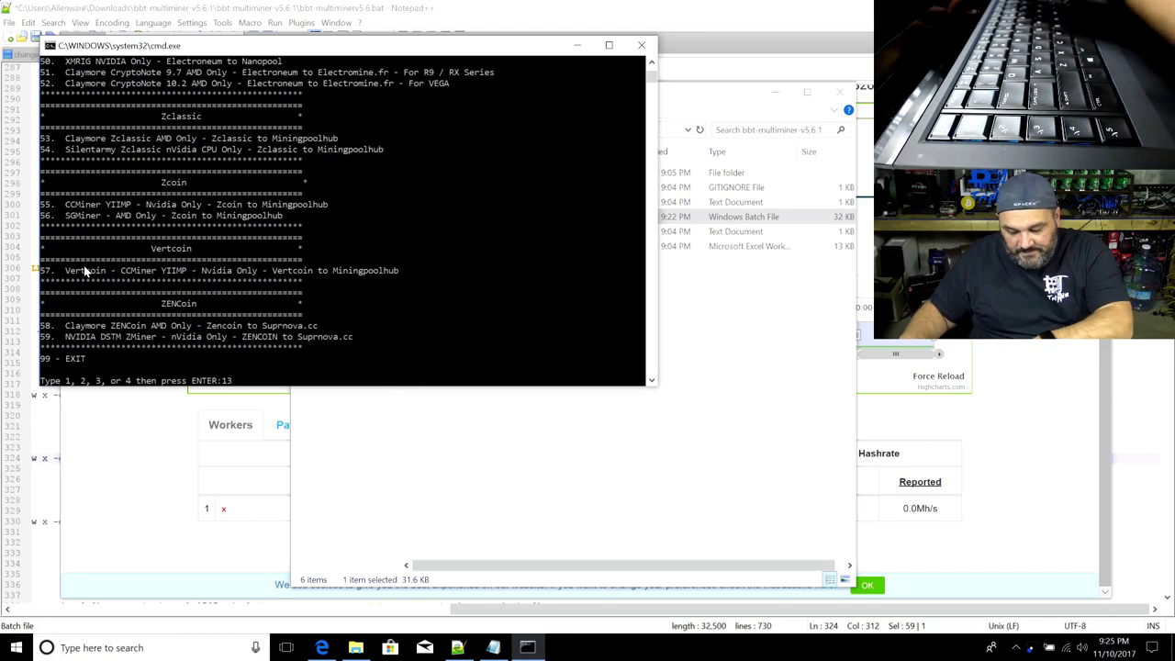
key(Return)
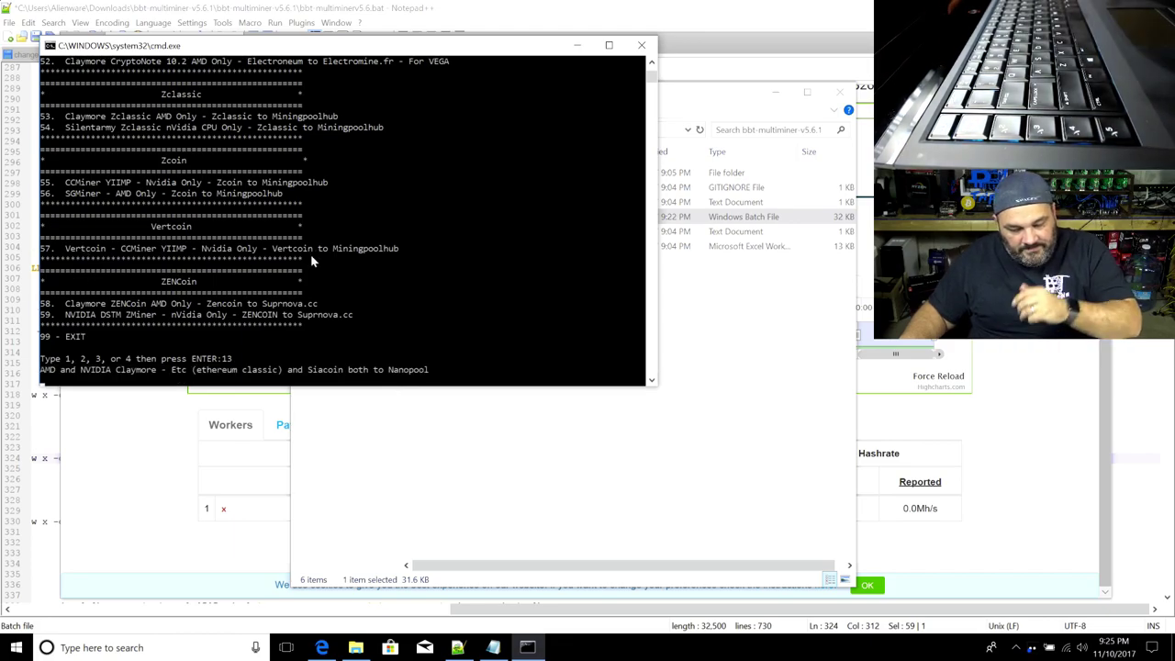
click(578, 44)
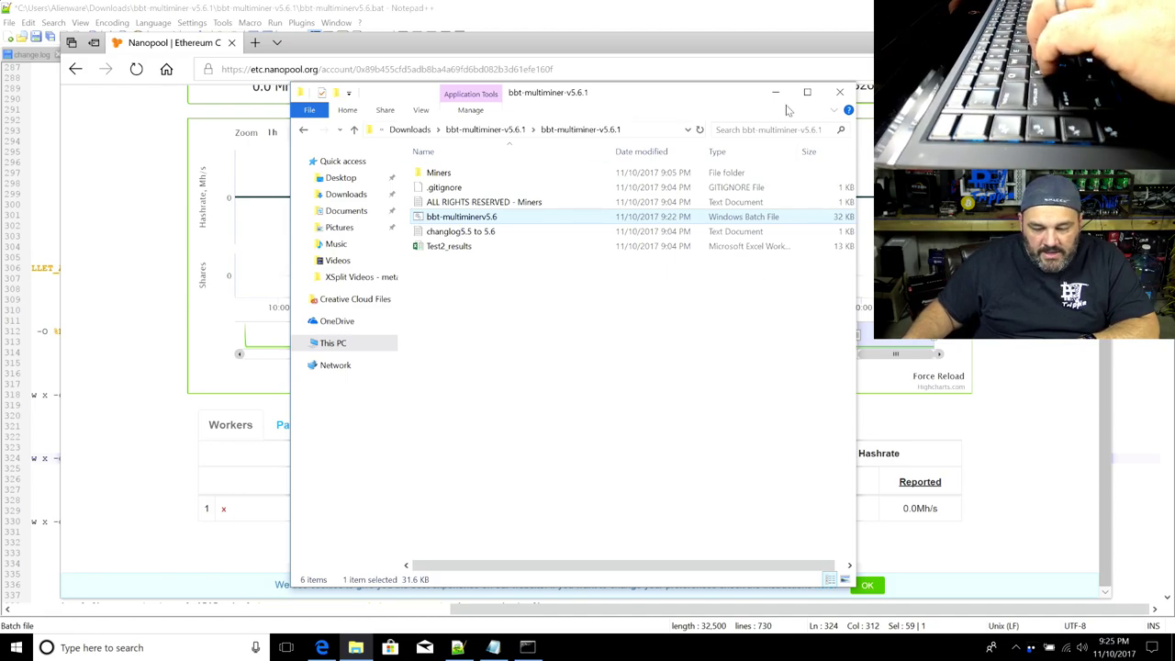
Switch to Edge and go back from the account page to the etc.nanopool.org home page
click(546, 41)
scroll(538, 196, up, 3)
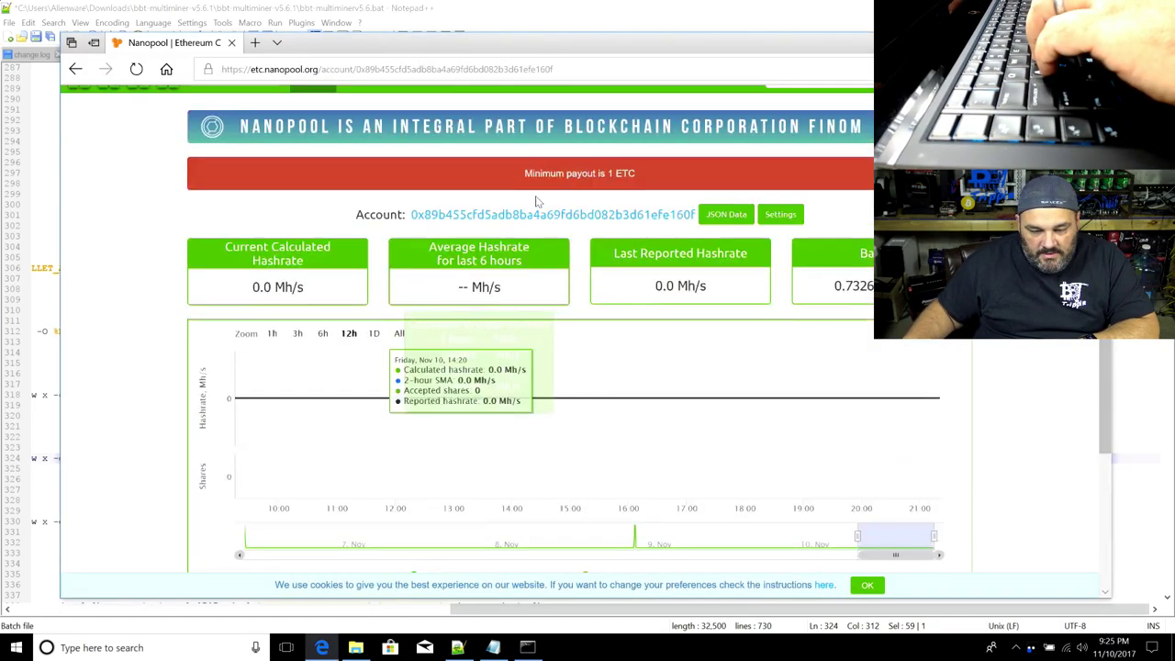
click(75, 68)
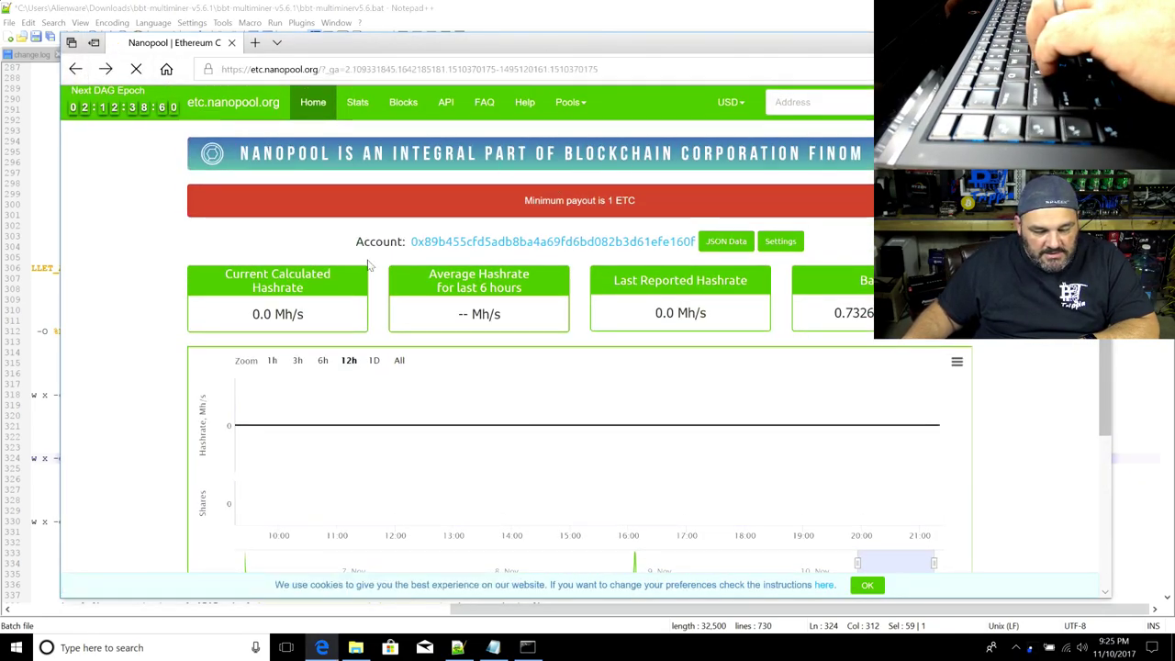
Switch to Notepad++ and copy the SIA_WALLET_ADDRESS value from the wallet settings at the start of the batch file
click(458, 648)
drag(706, 610, 278, 587)
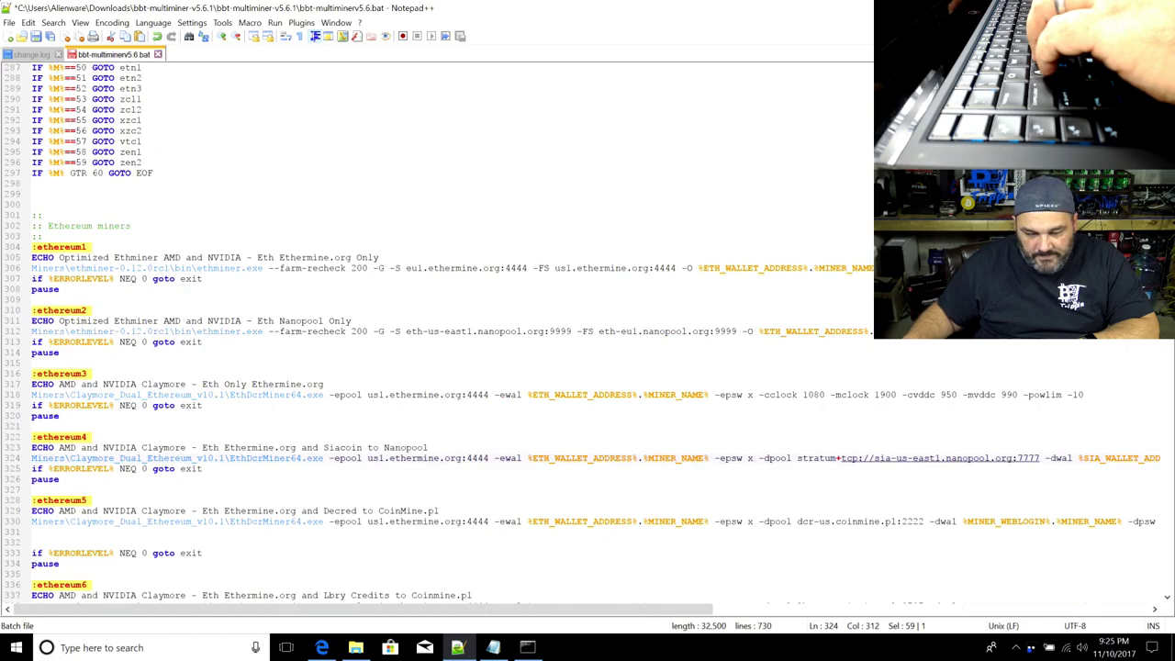
scroll(413, 331, up, 20)
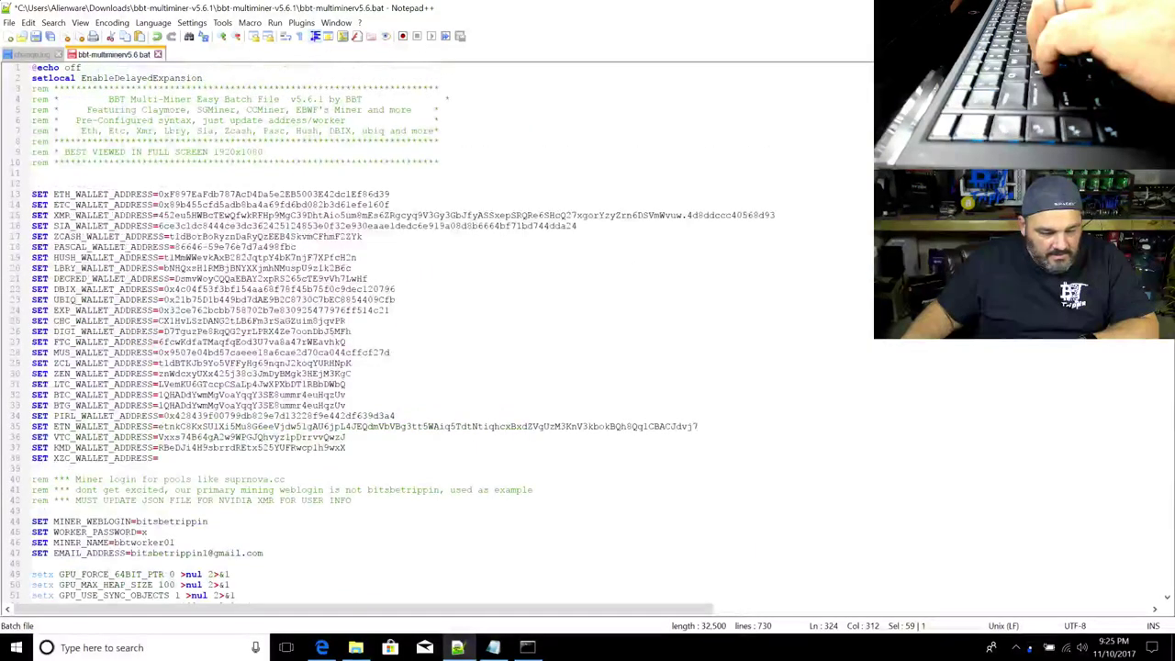
double_click(60, 226)
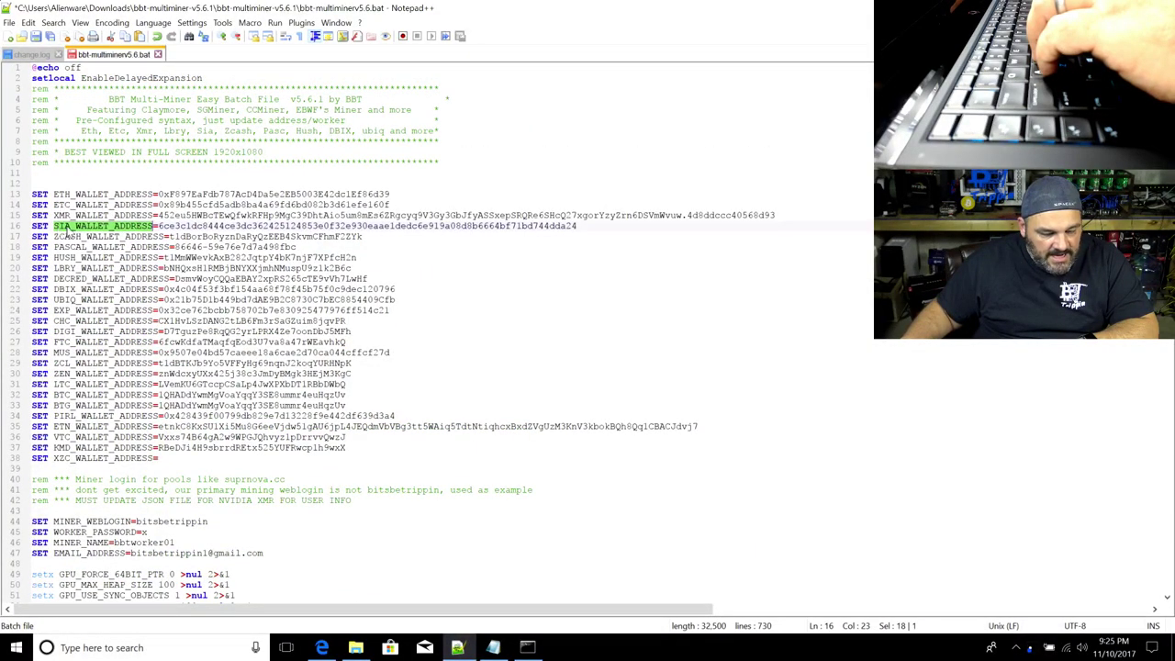
double_click(194, 225)
right_click(194, 226)
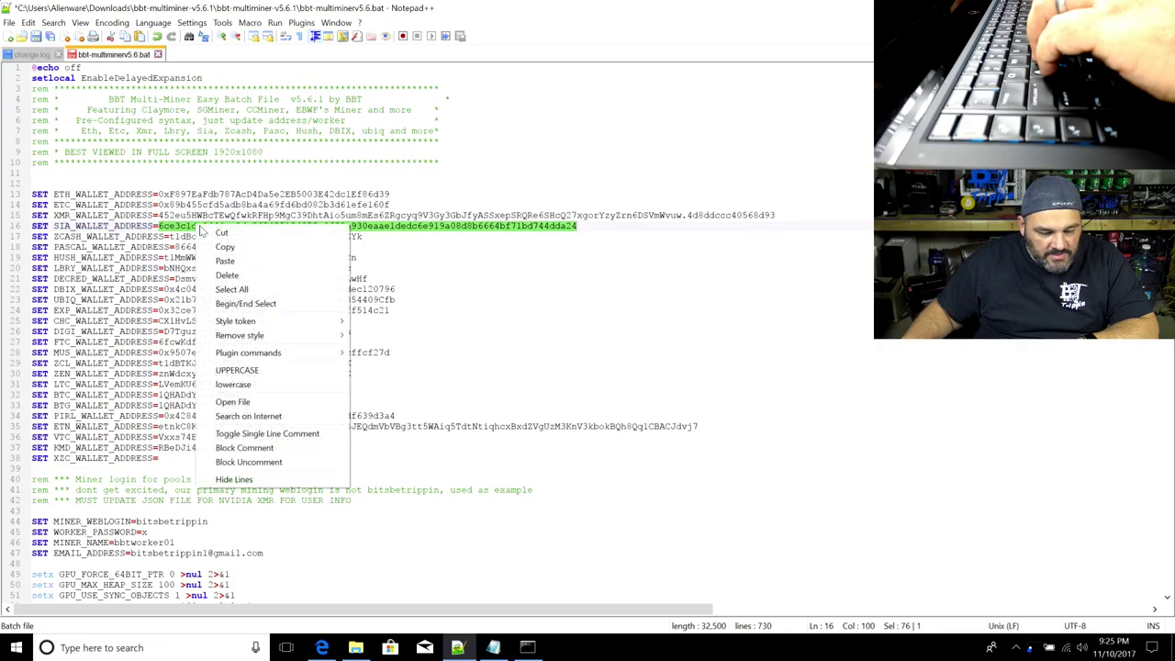
click(223, 248)
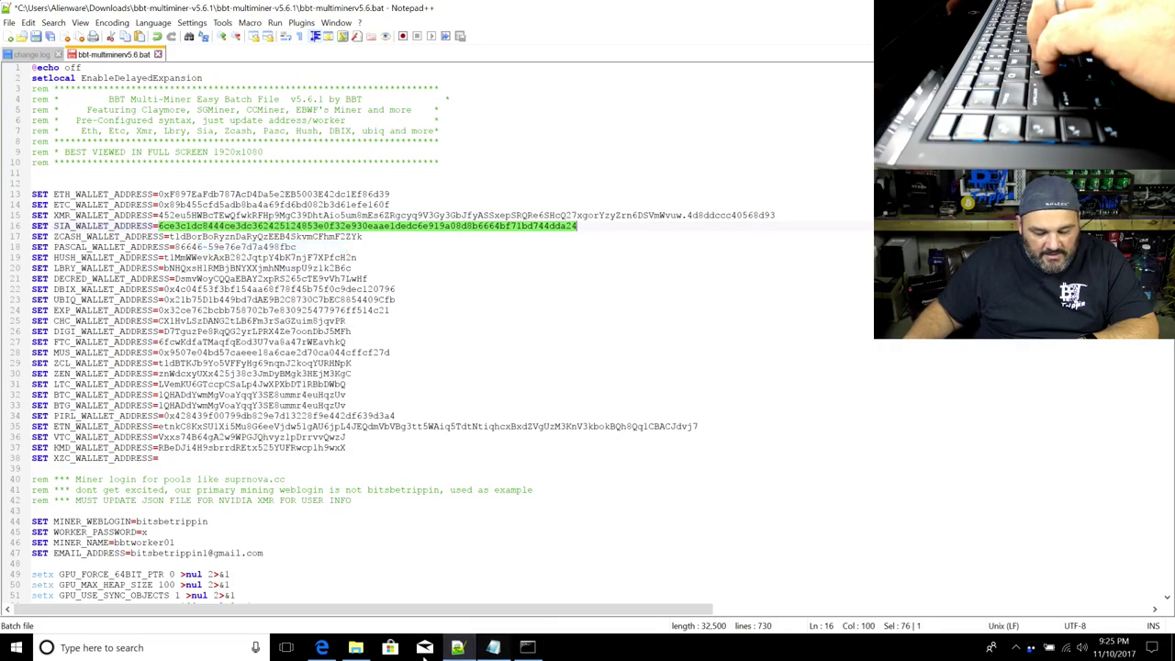
Switch to the Edge browser and open the etc.nanopool.org home page
click(324, 648)
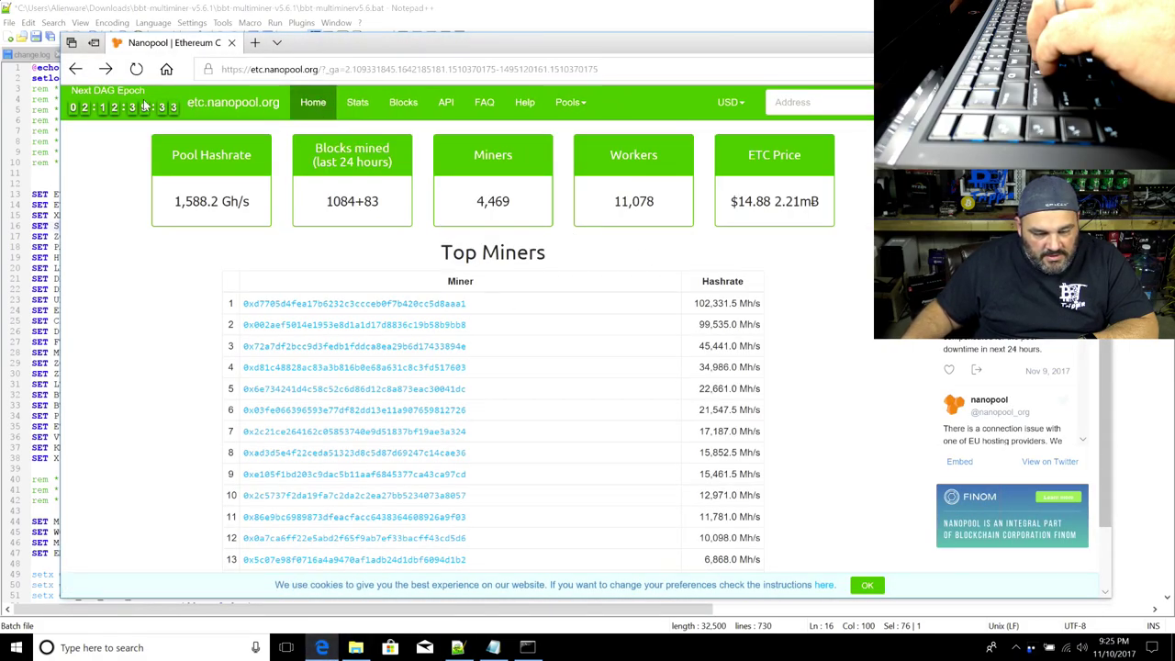
click(212, 107)
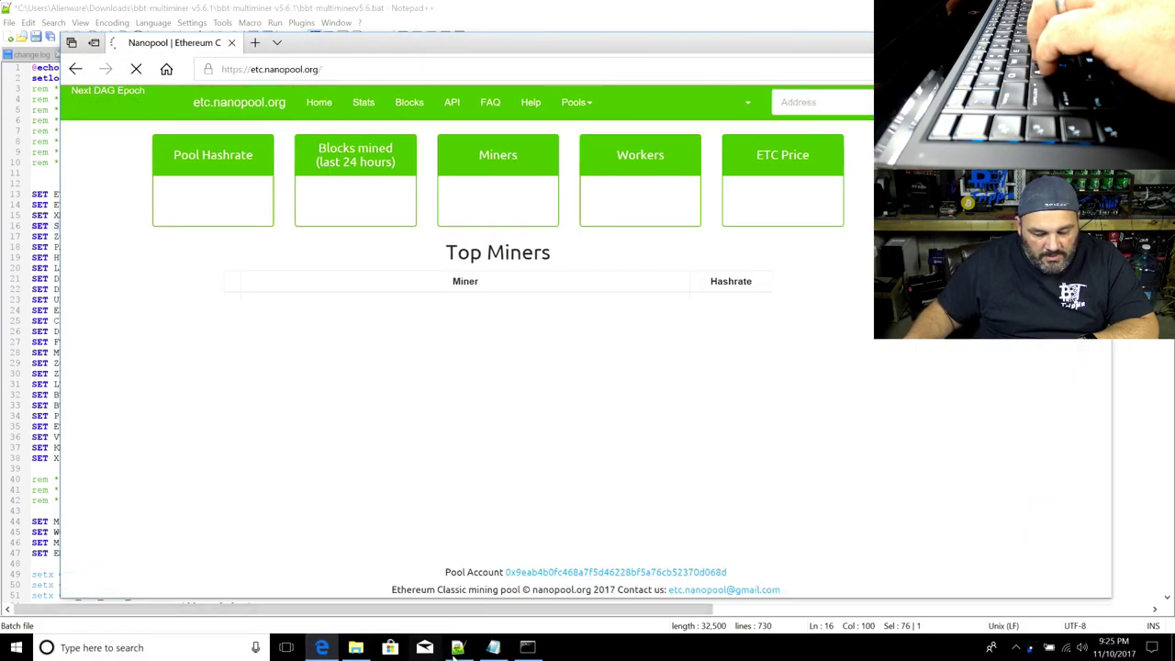
Switch to Notepad++ and examine which pool mining options 12 and 13 use in the batch file's Ethereum Classic section
click(458, 648)
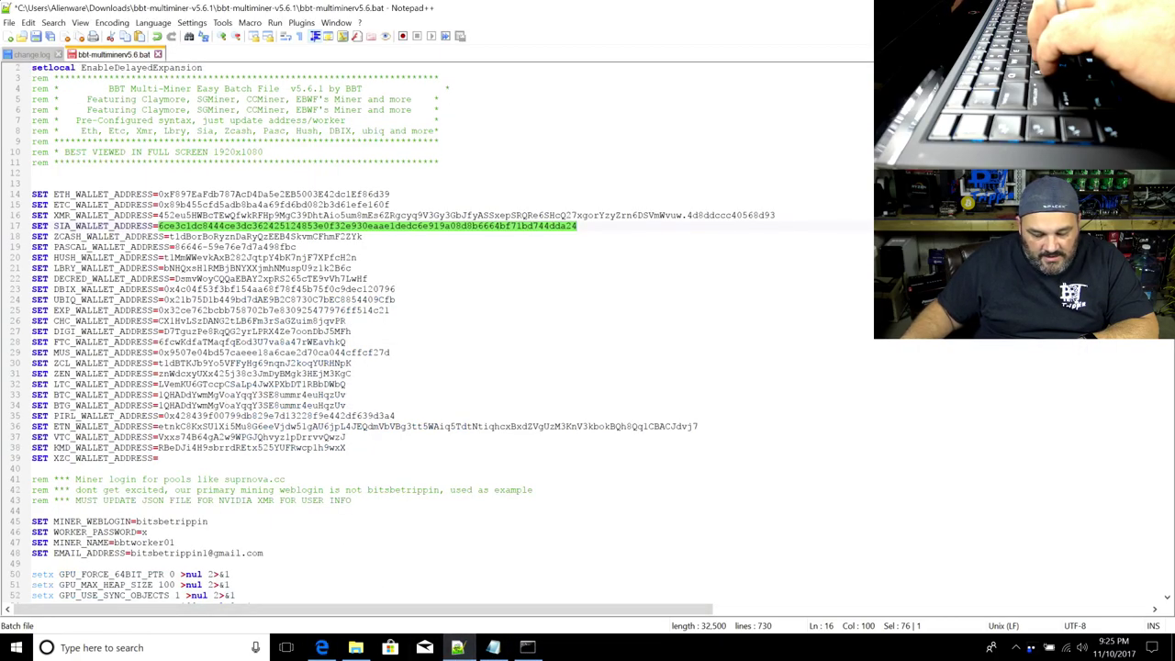
scroll(368, 330, down, 20)
scroll(367, 330, down, 20)
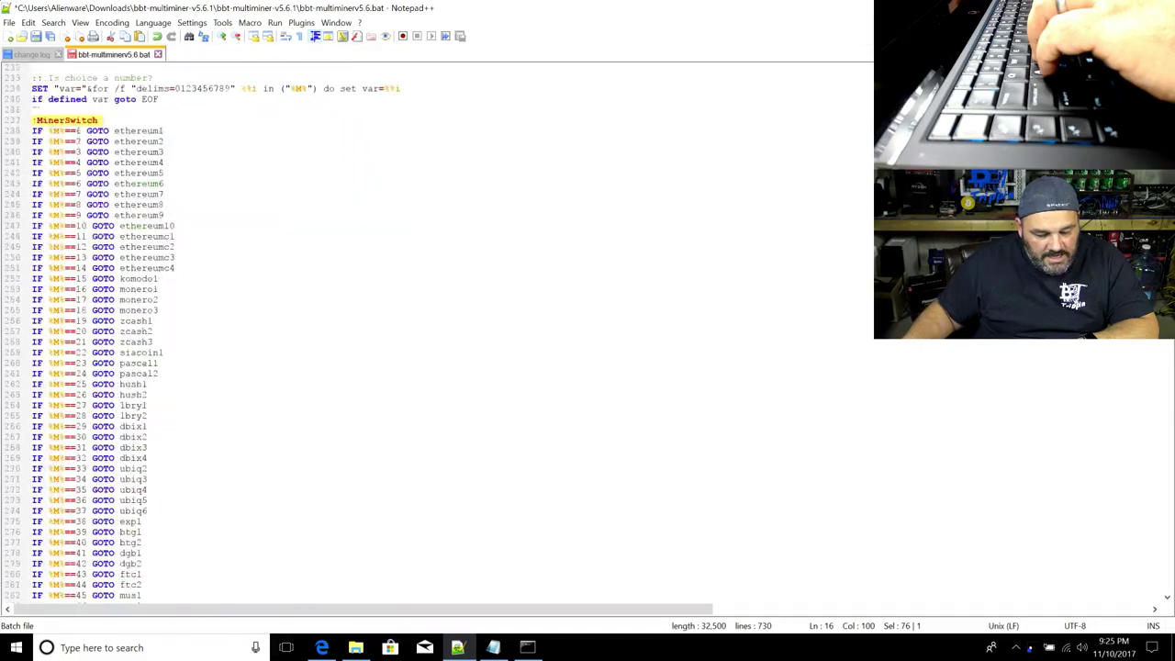
scroll(367, 330, up, 20)
scroll(367, 331, up, 20)
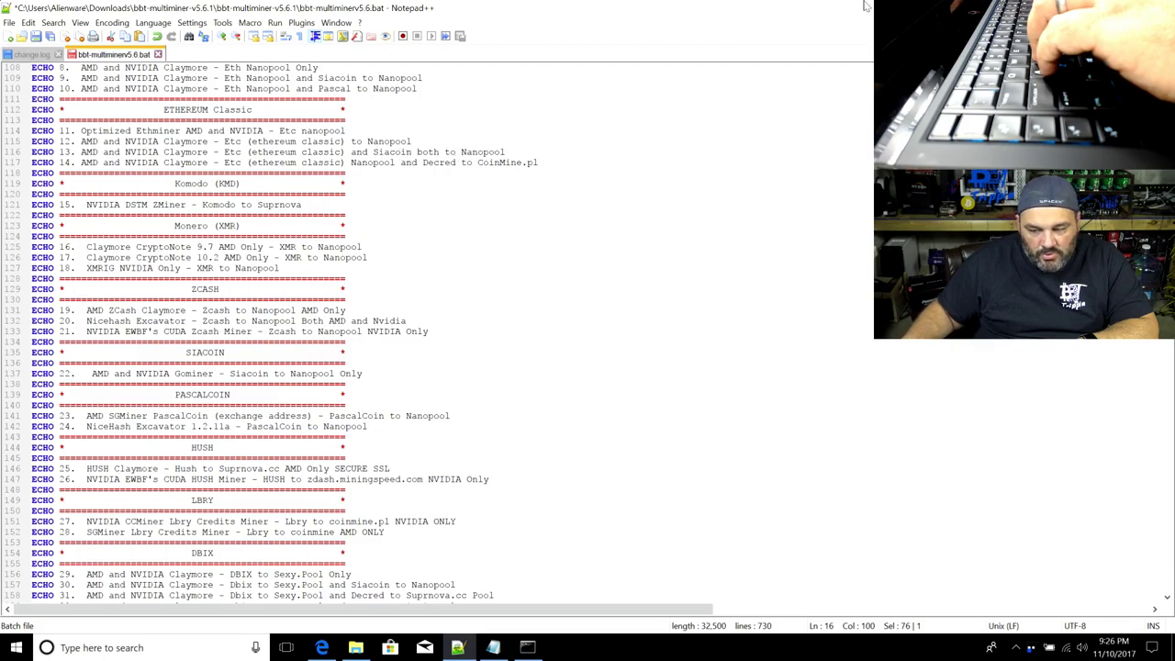
drag(414, 141, 366, 142)
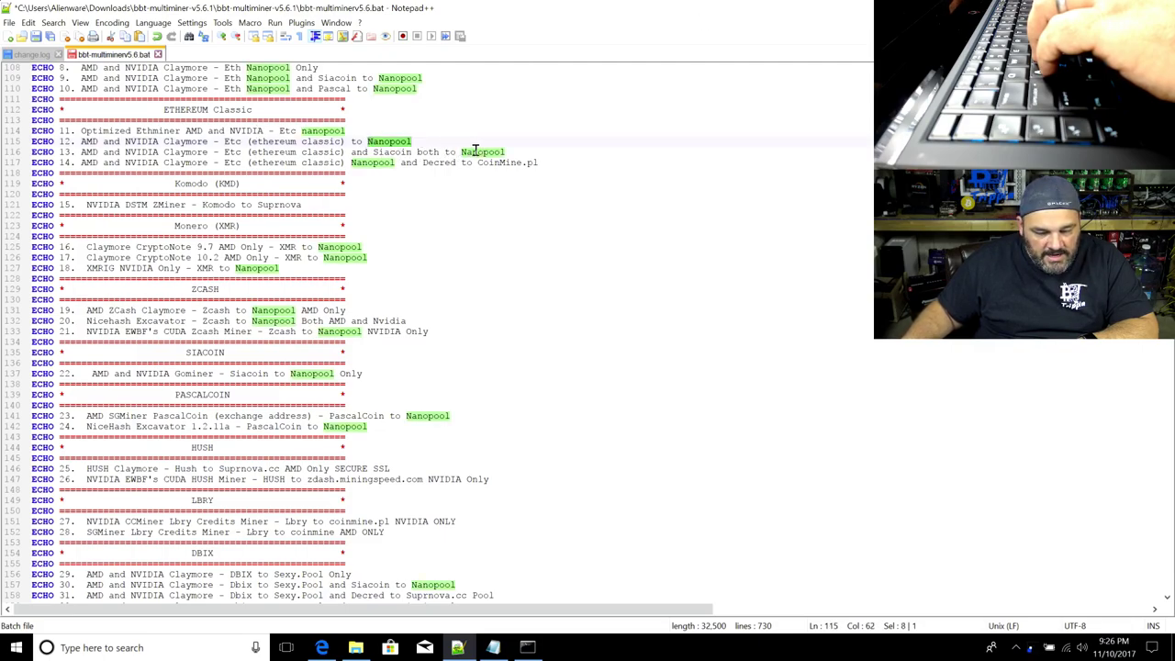
double_click(401, 152)
double_click(478, 153)
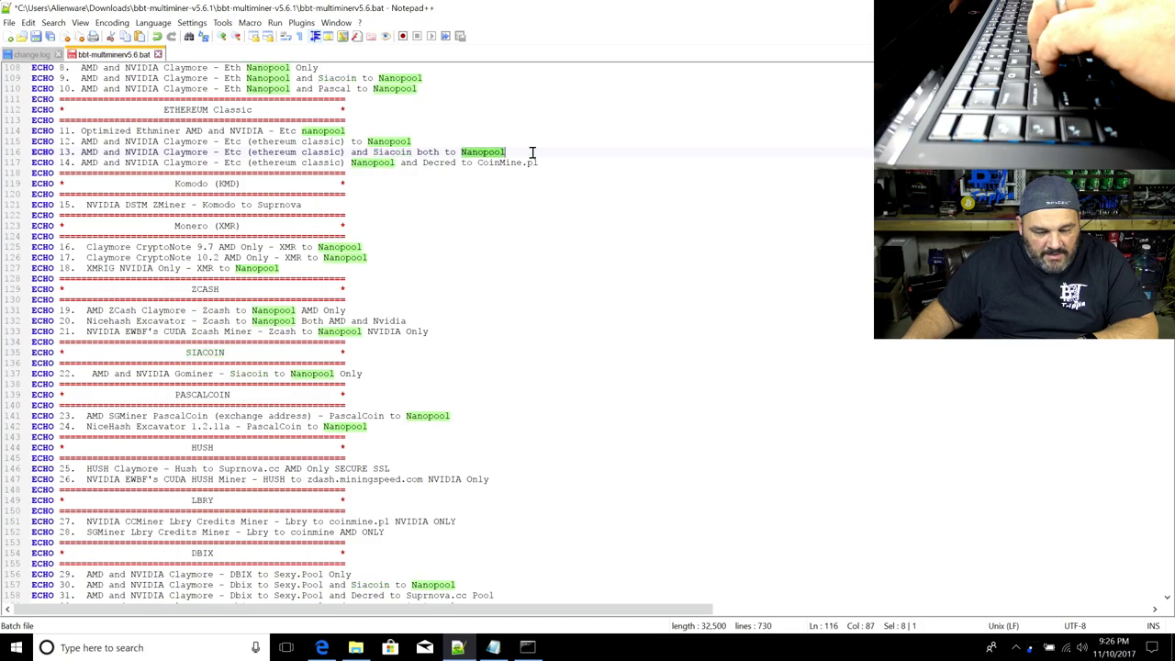
Switch to the browser, return to the nanopool.org main page and open the SiaCoin pool
key(alt+Tab)
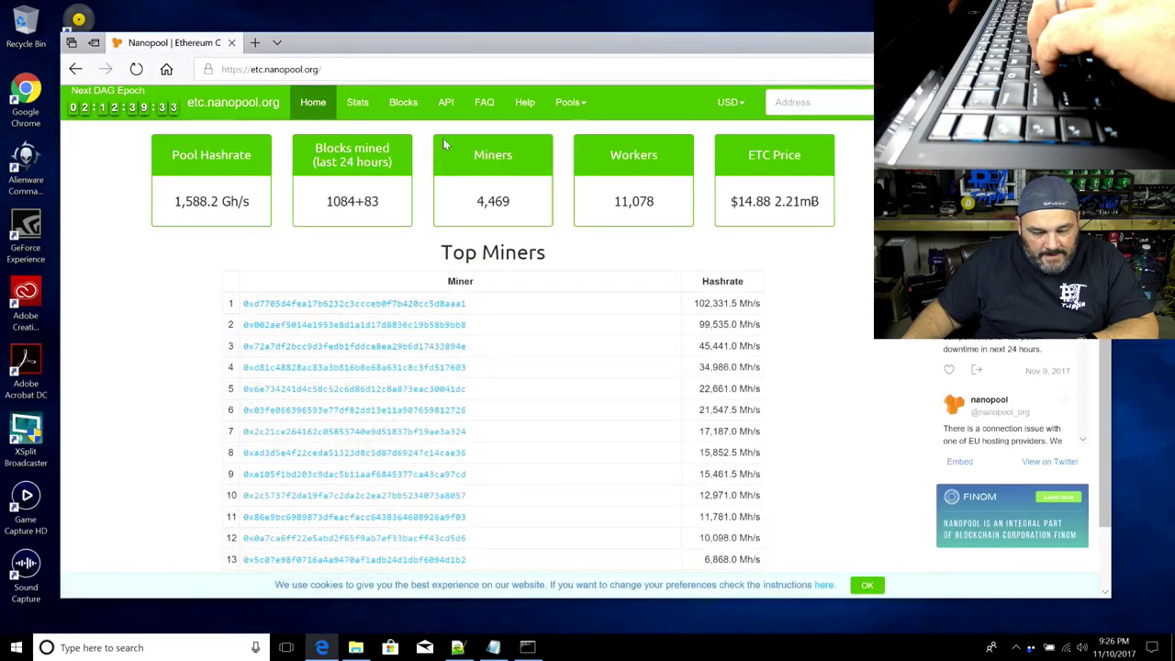
click(74, 70)
click(74, 70)
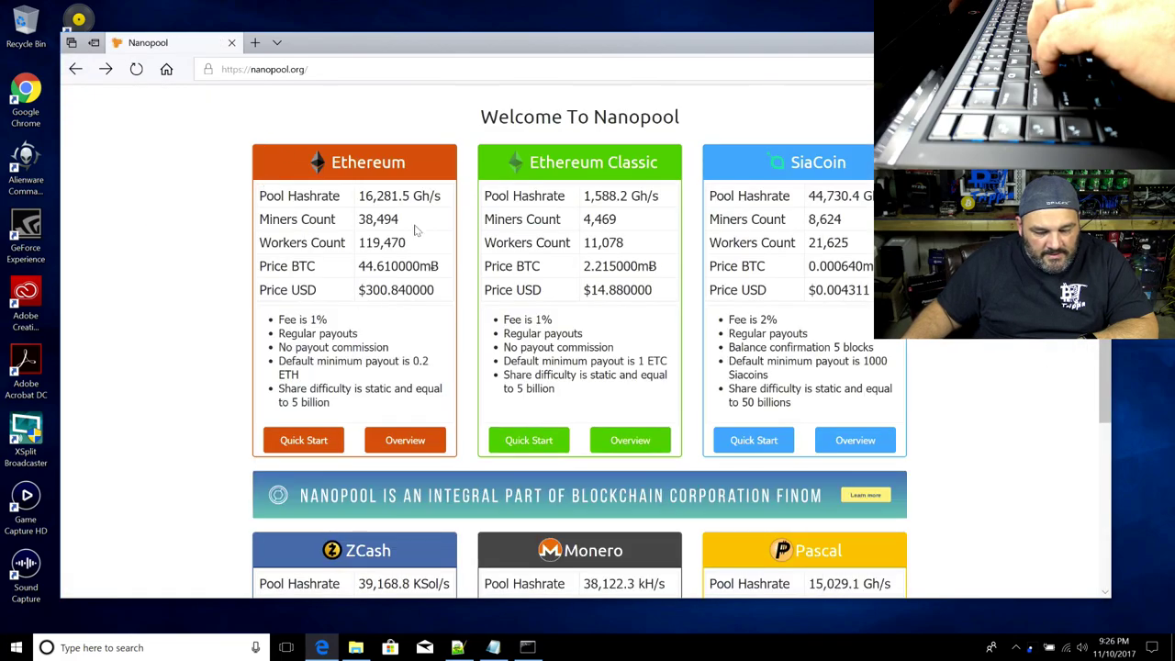
scroll(532, 230, down, 3)
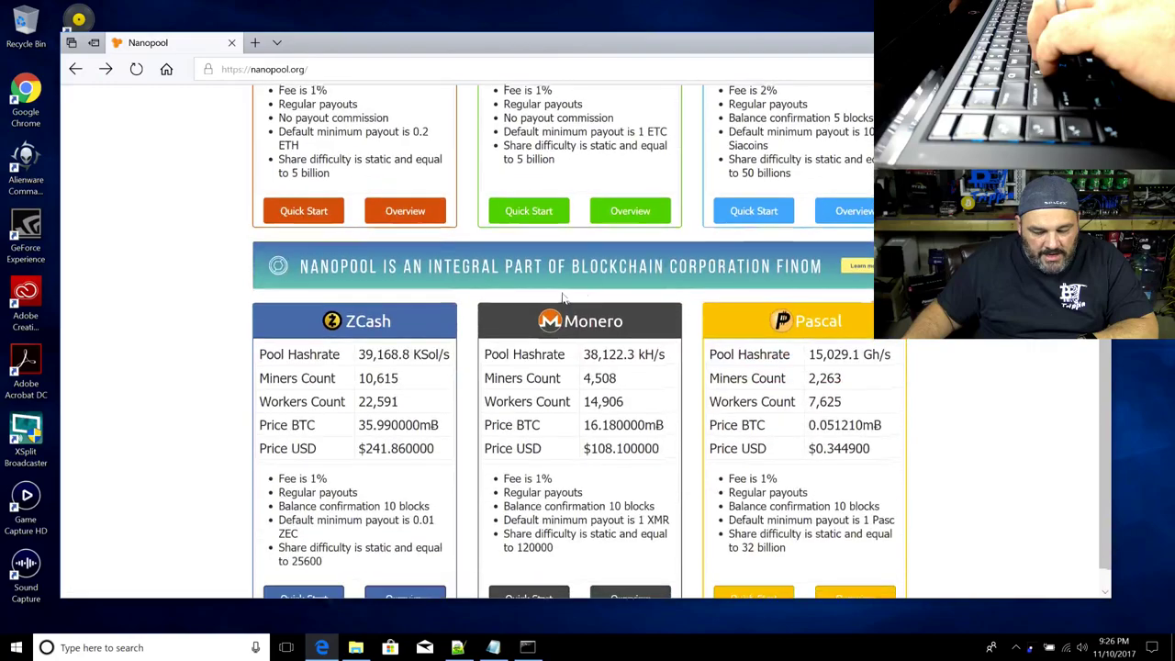
scroll(515, 266, up, 3)
click(817, 162)
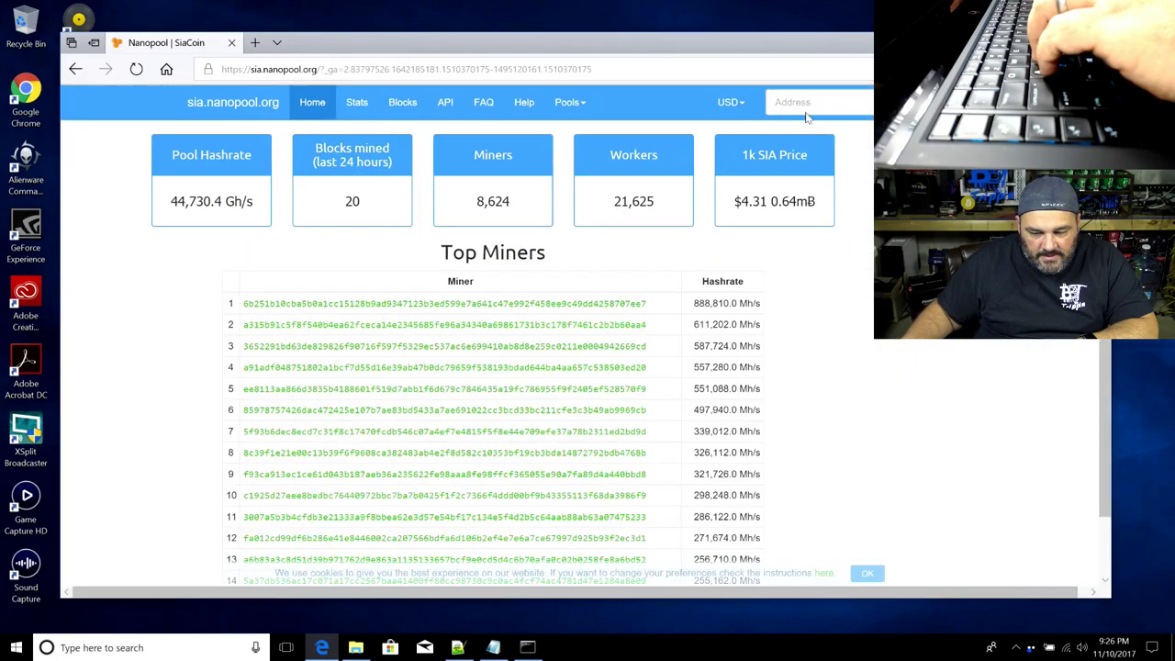
Look up the copied SIA wallet address on the SiaCoin pool and examine the account's hashrate chart and workers list
click(810, 103)
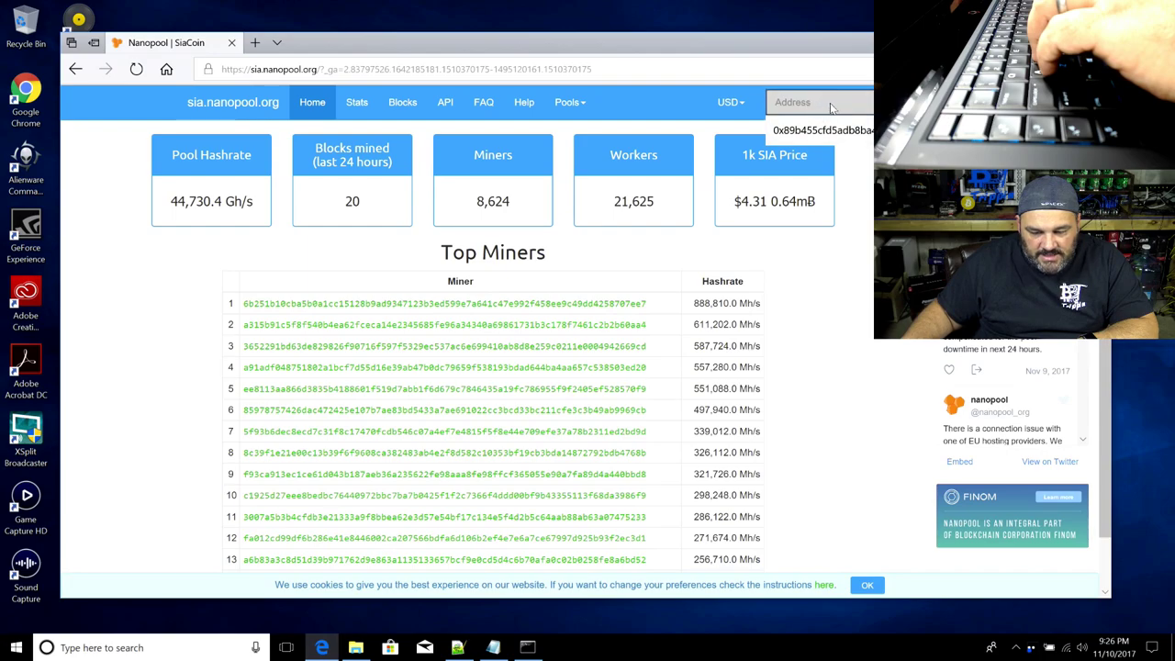
click(841, 109)
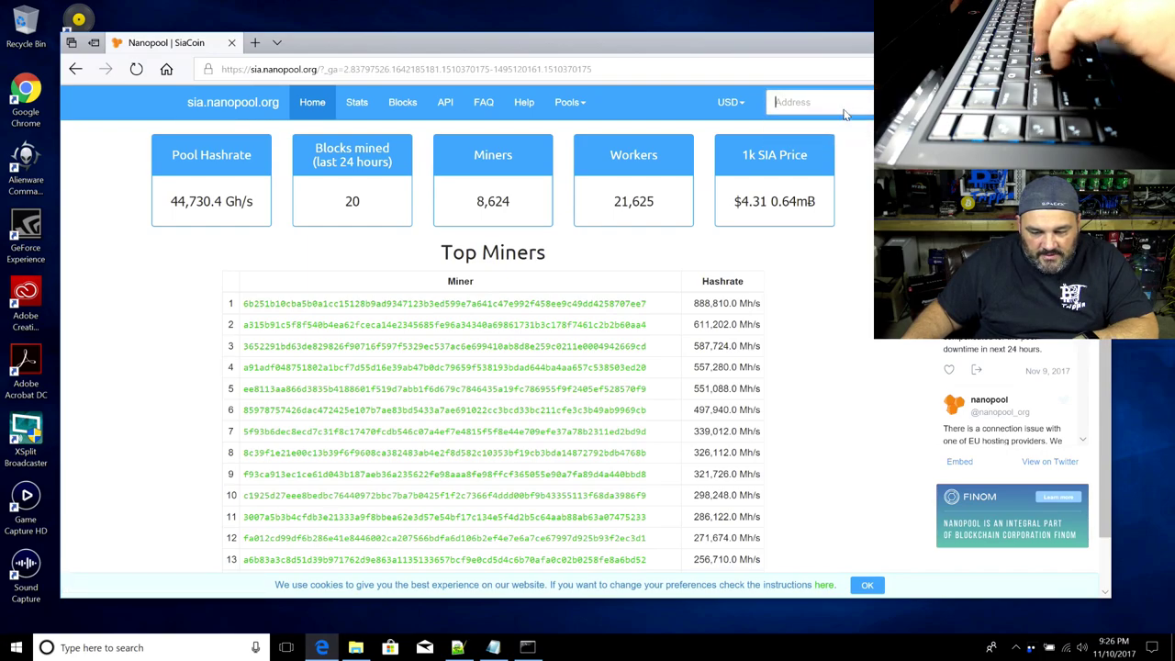
key(ctrl+v)
key(Return)
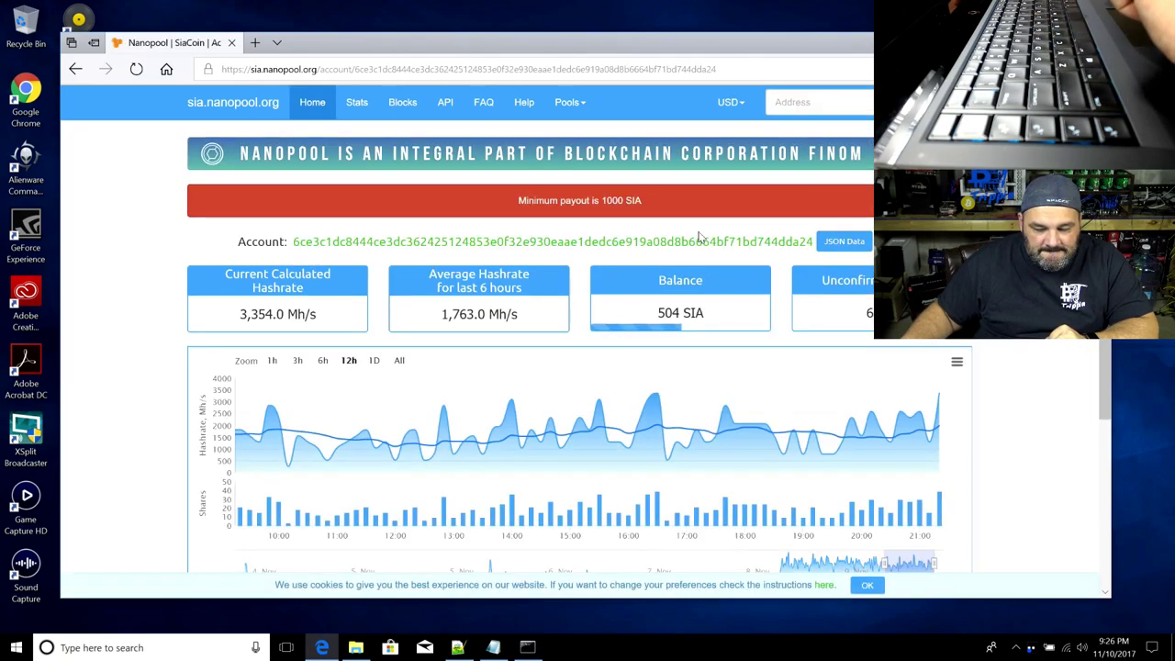
scroll(333, 301, down, 3)
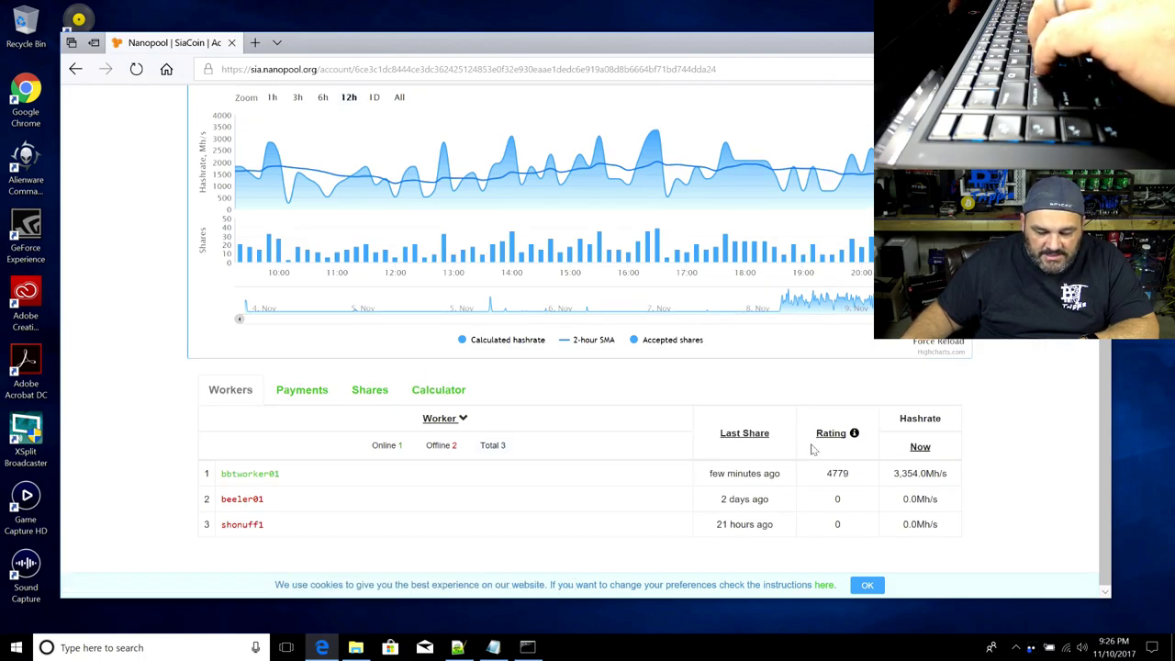
scroll(698, 386, up, 3)
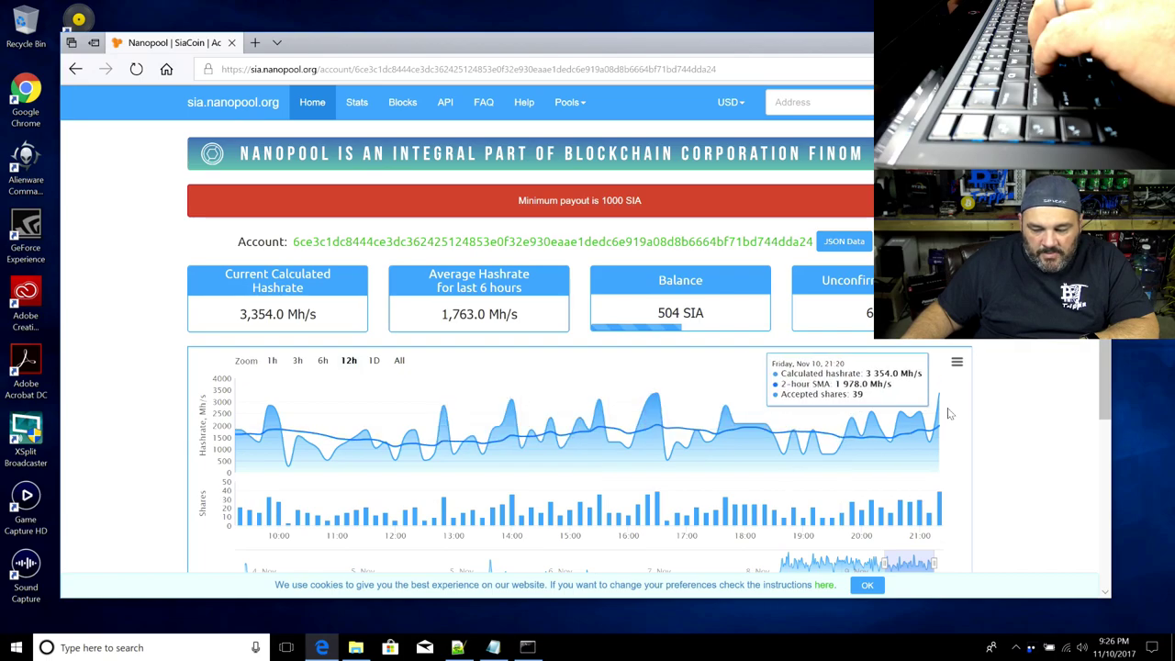
scroll(505, 468, down, 3)
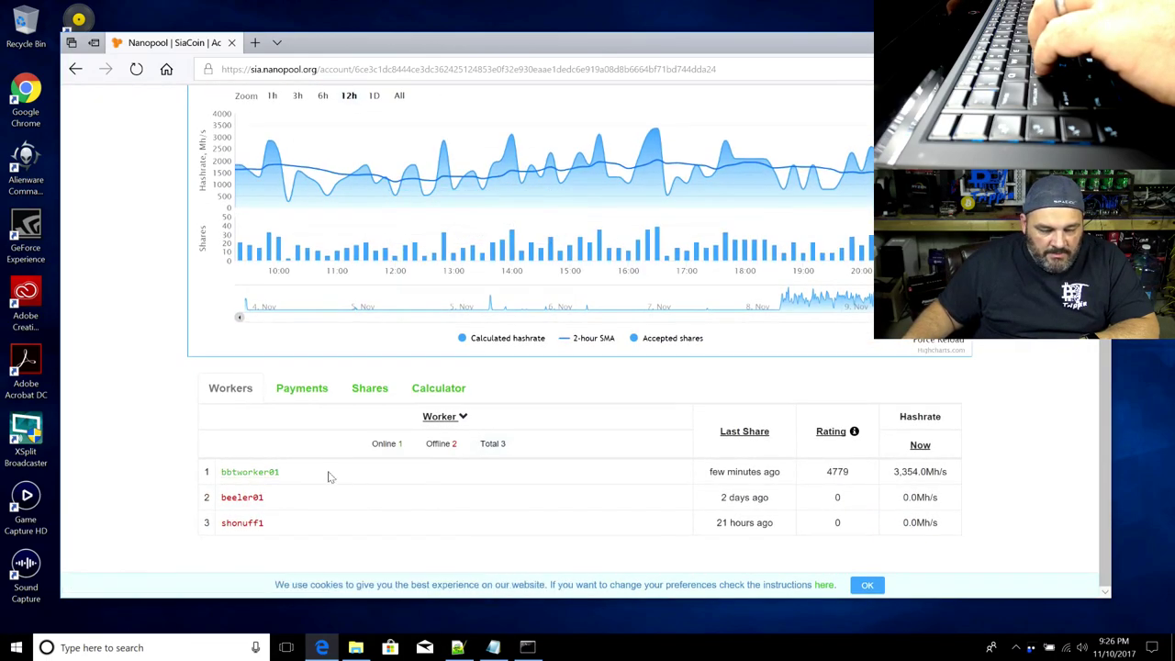
Switch to Notepad++, set MINER_NAME to bbtworker02 in the batch file and save the file
click(458, 648)
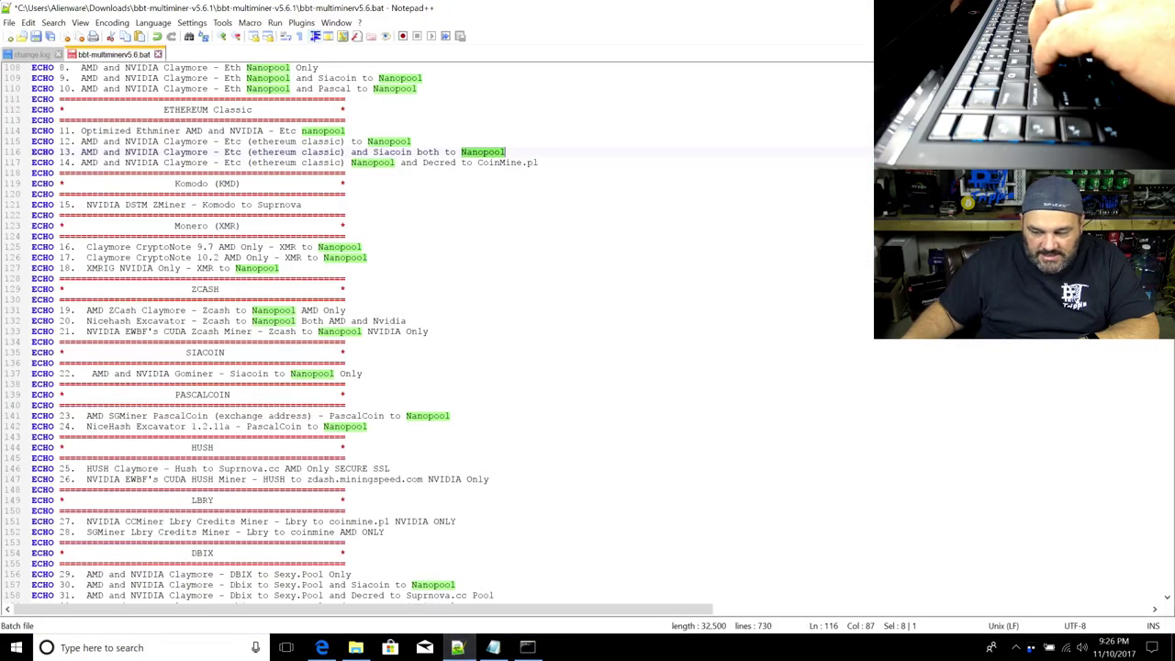
scroll(436, 331, up, 20)
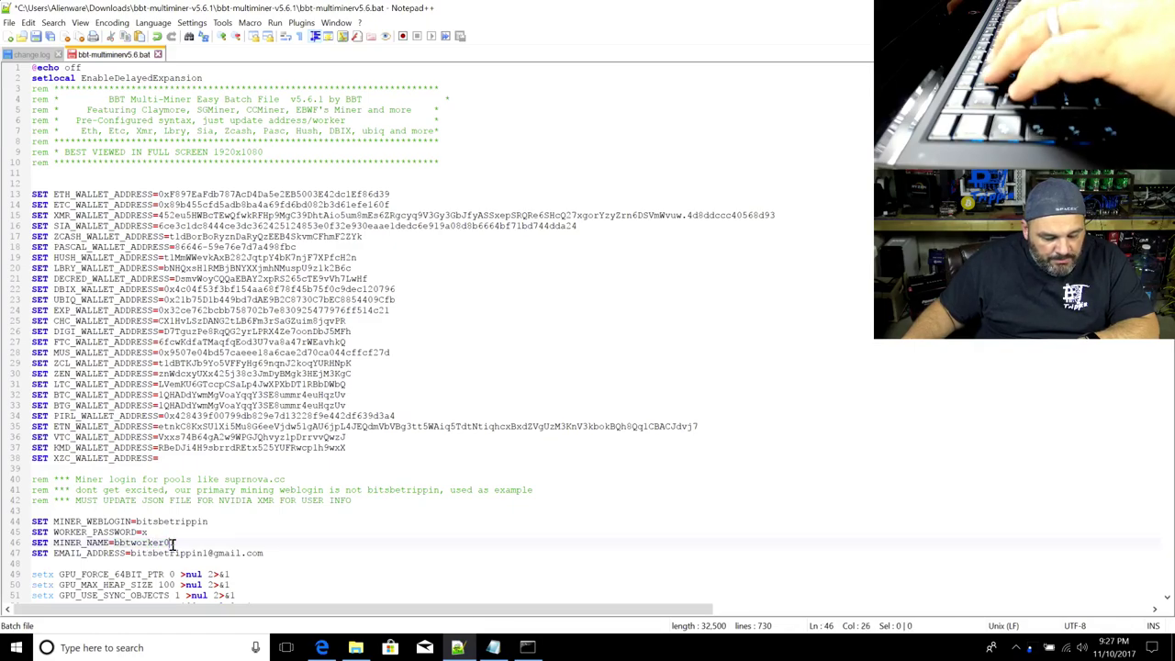
text(1)
key(BackSpace)
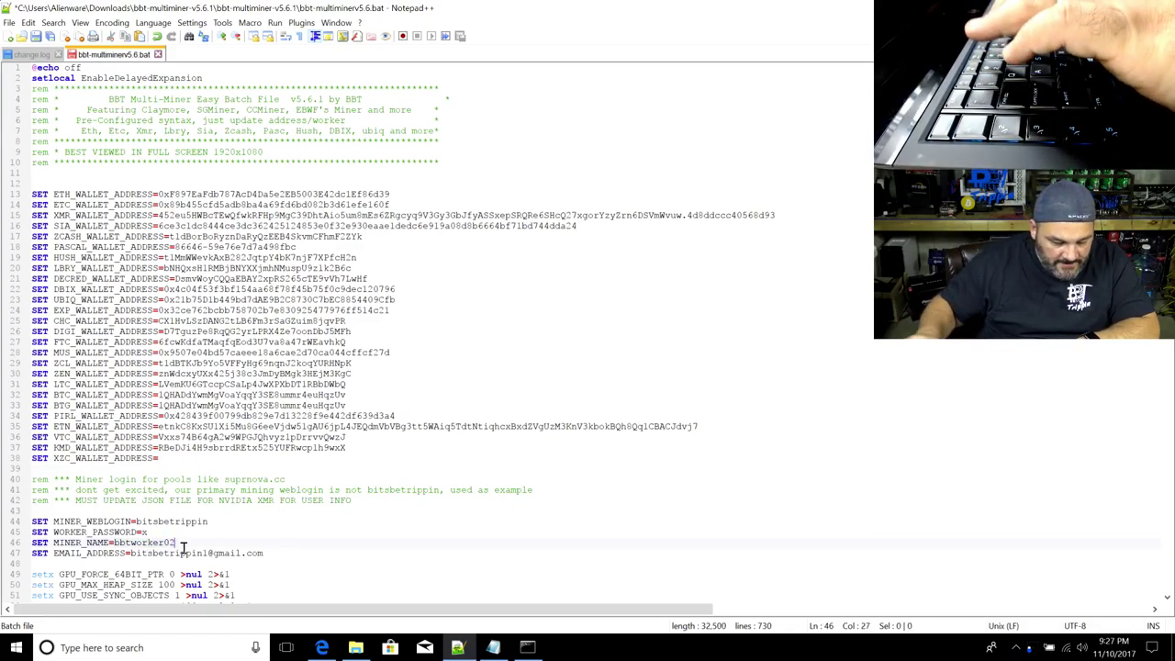
text(2)
click(37, 38)
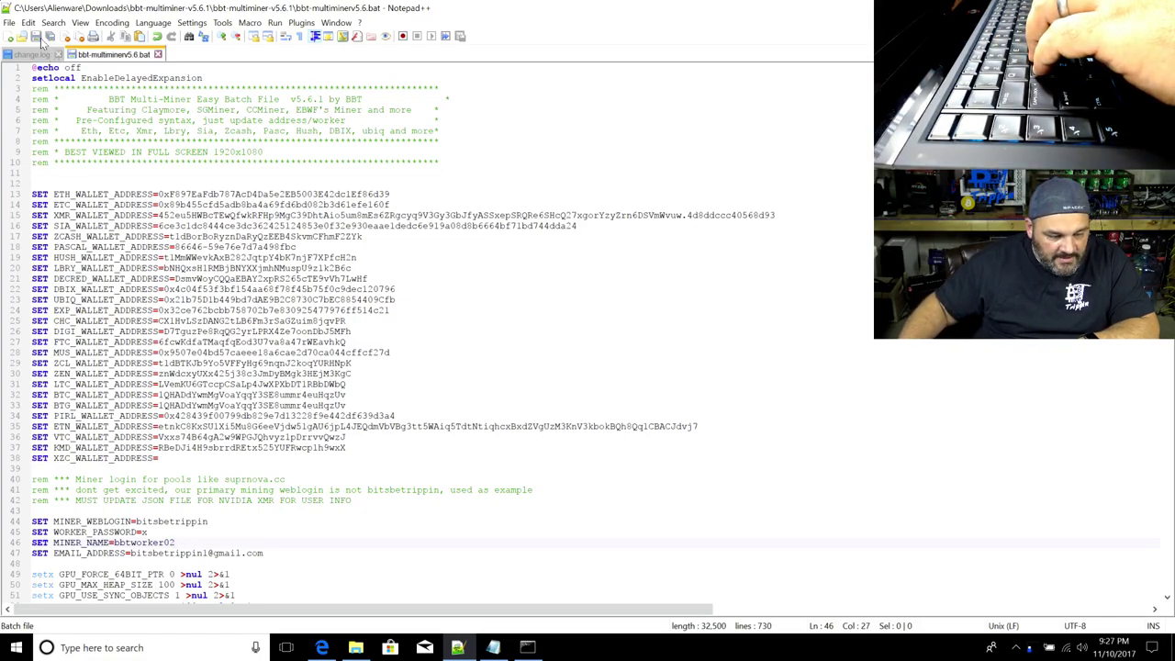
Close the running miner console and relaunch the multiminer batch file with option 13, mining Etc and Siacoin to Nanopool
key(alt+Tab)
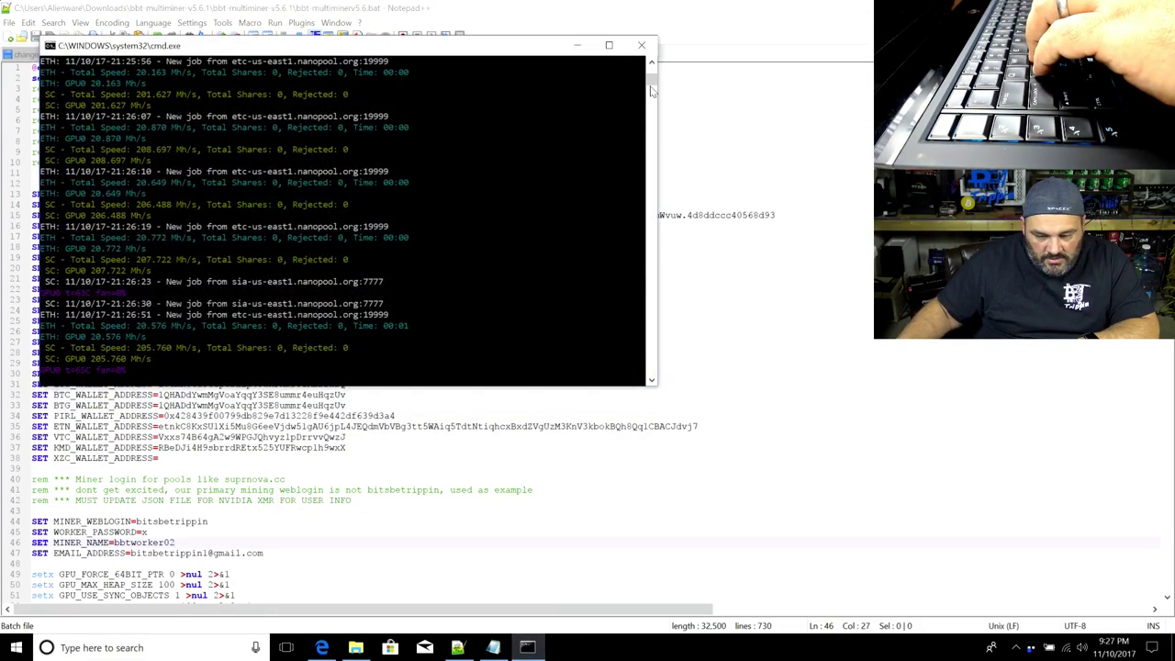
key(alt+F4)
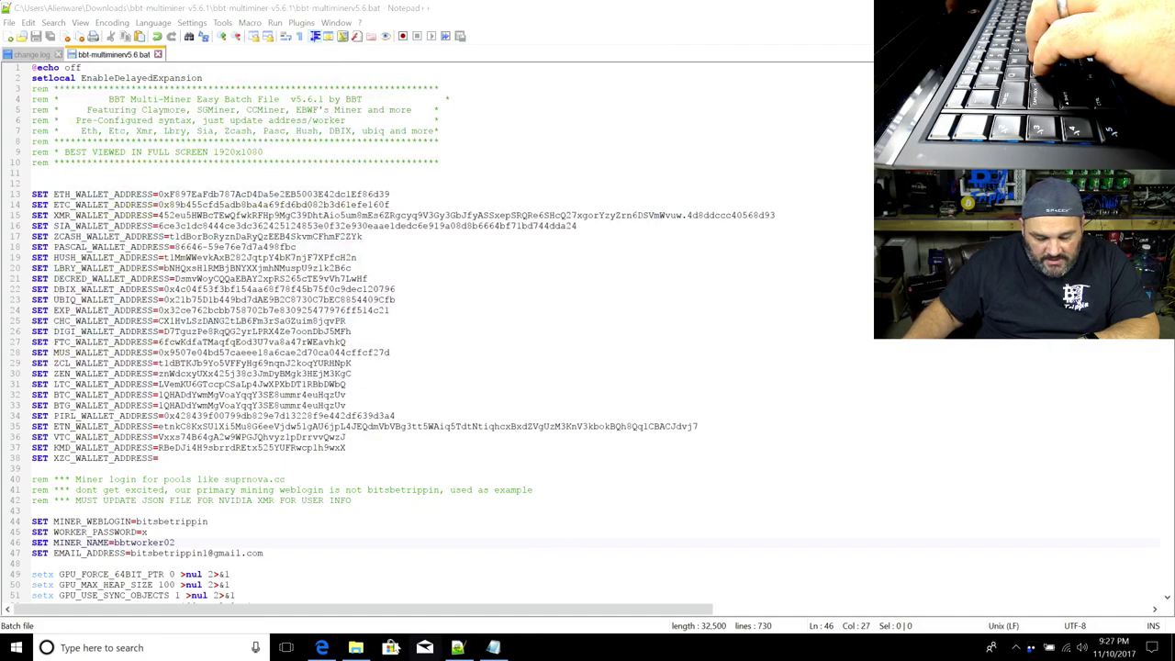
click(365, 644)
double_click(442, 225)
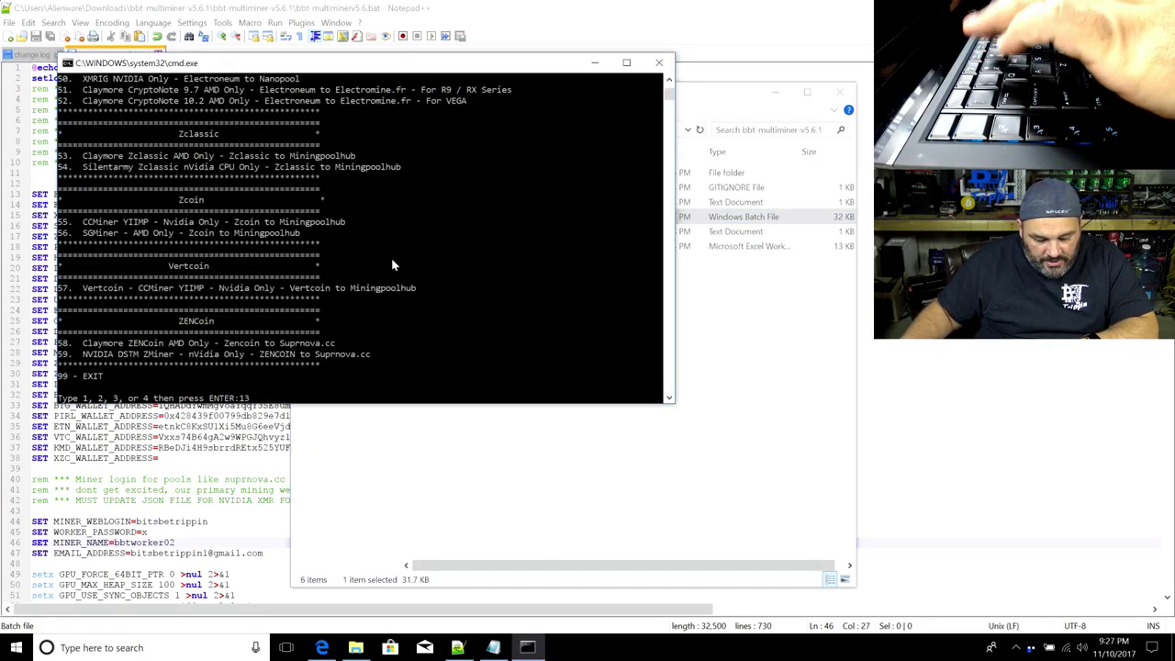
text(13)
key(Return)
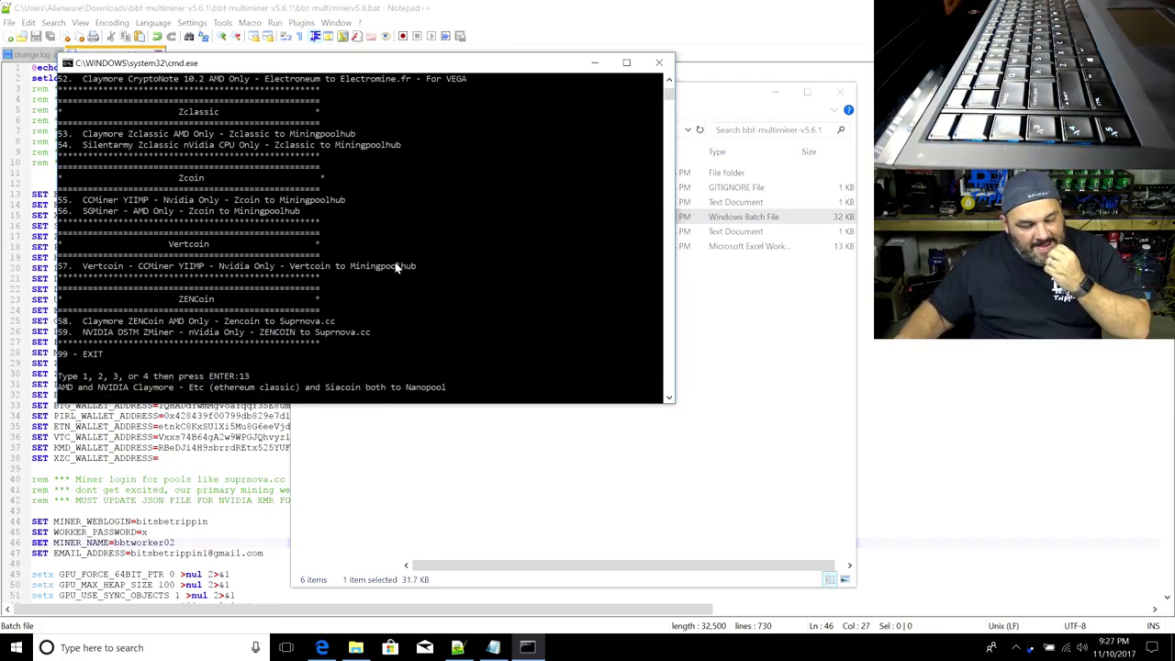
Return to the batch file in Notepad++ and highlight the MINER_NAME value bbtworker02
click(193, 447)
double_click(137, 542)
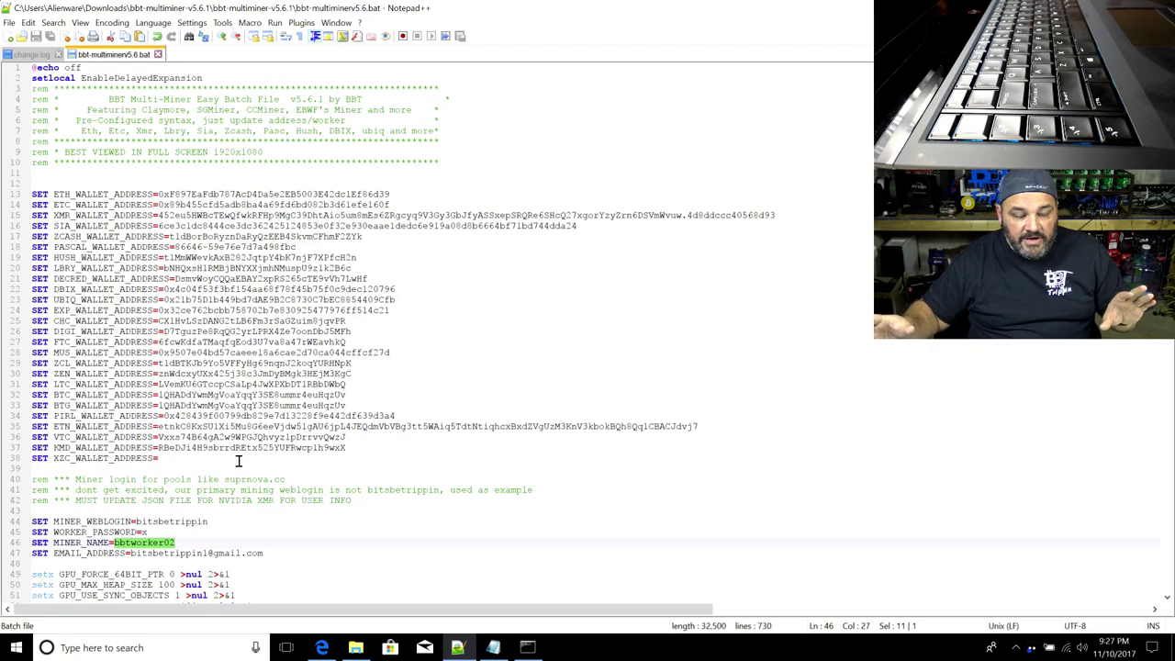
double_click(152, 545)
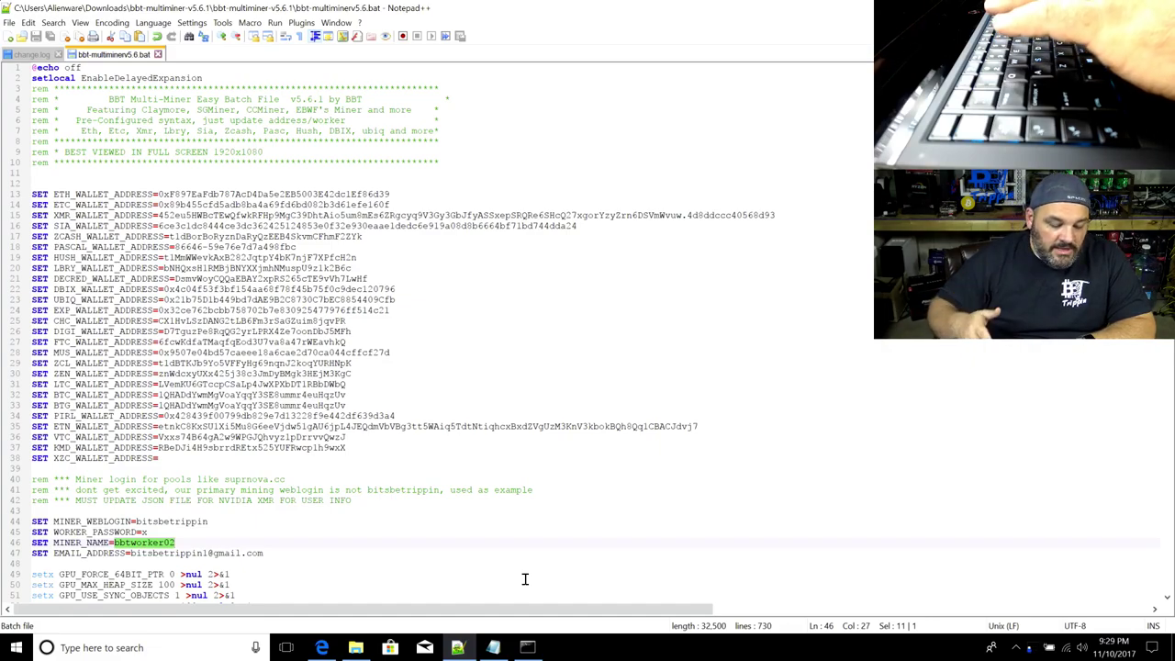
Switch to the miner console, print its current mining statistics and return to the batch file
click(526, 647)
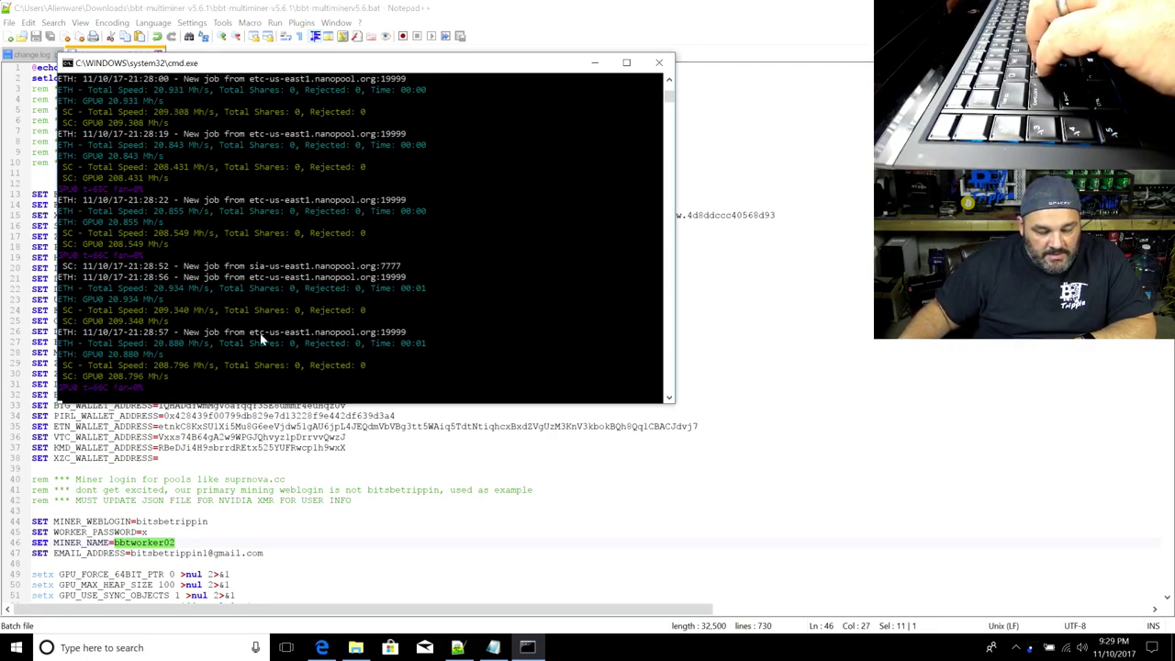
key(s)
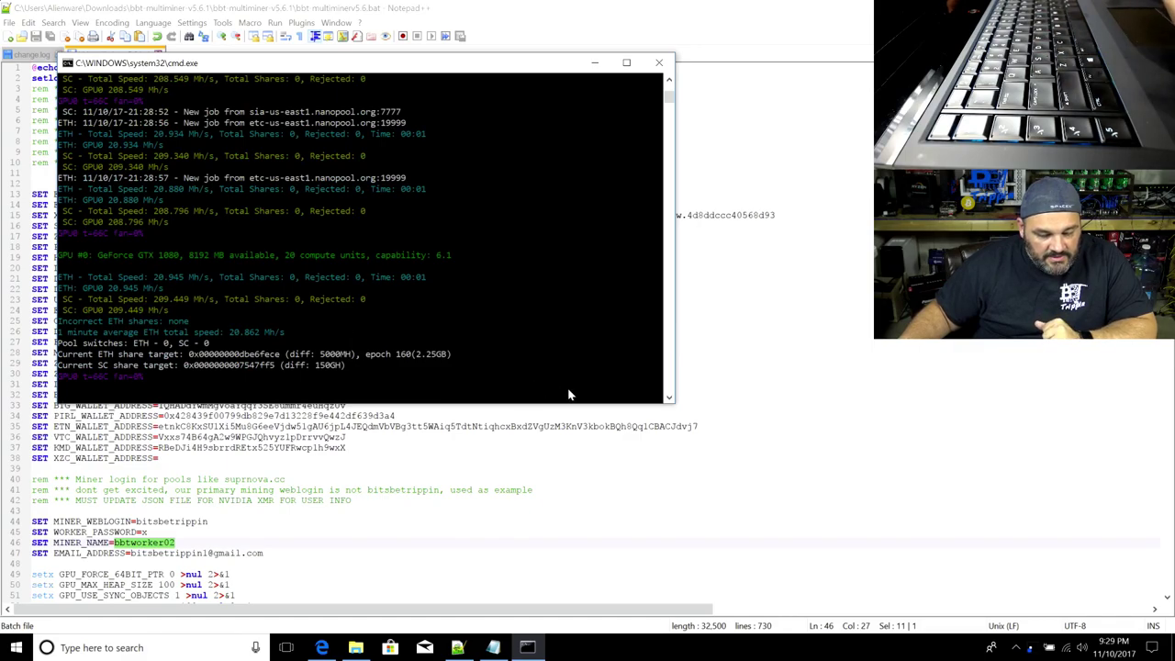
click(769, 499)
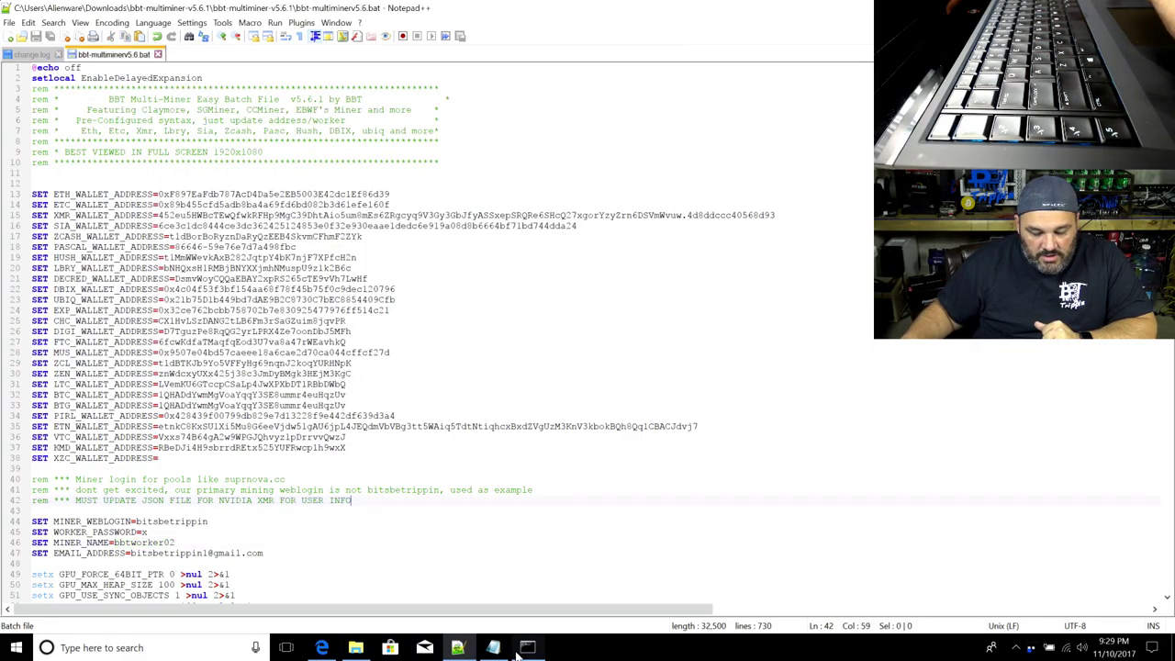
Switch to the browser, reload the SiaCoin account page and check its workers list and hashrate chart
click(322, 647)
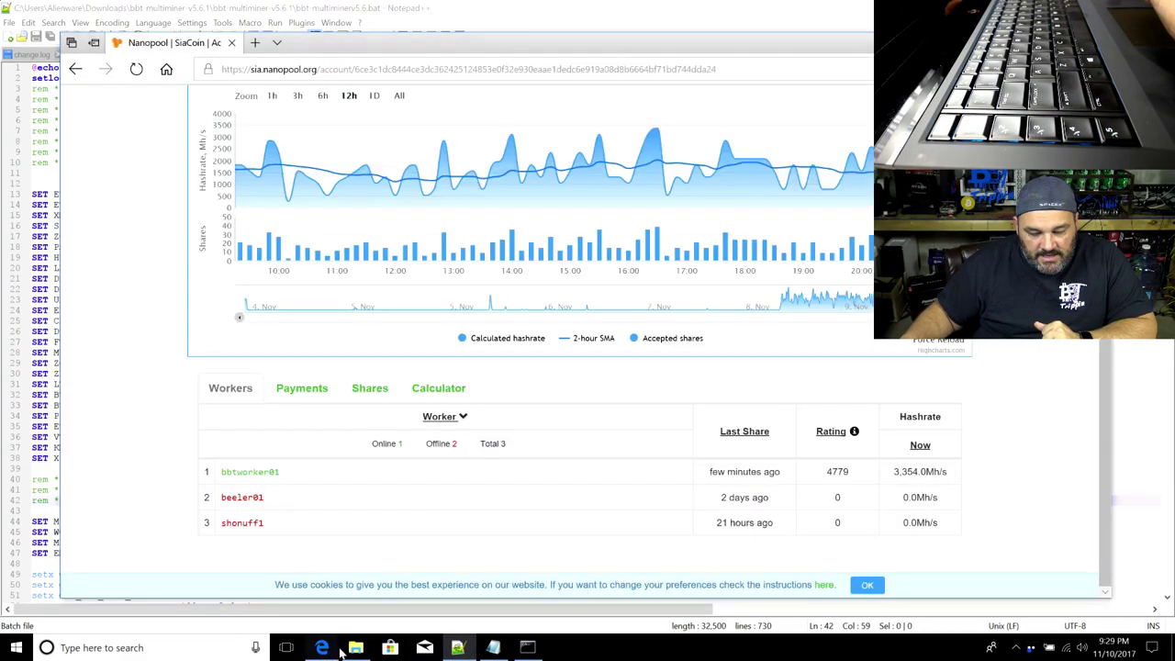
scroll(340, 138, up, 2)
click(136, 69)
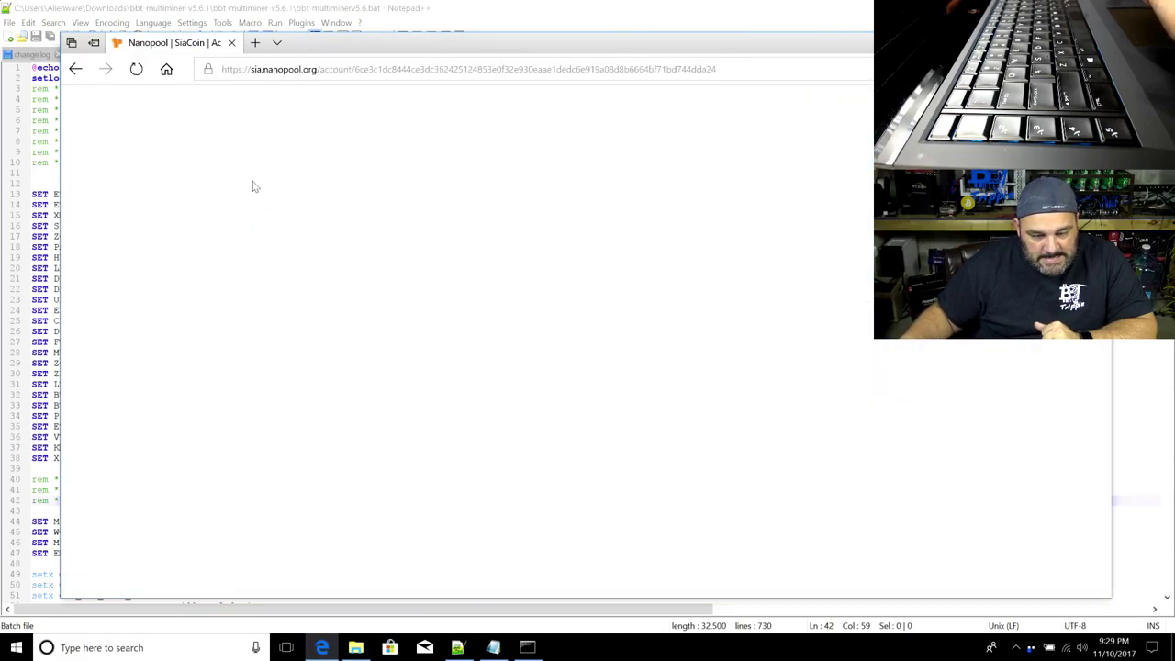
scroll(256, 186, down, 3)
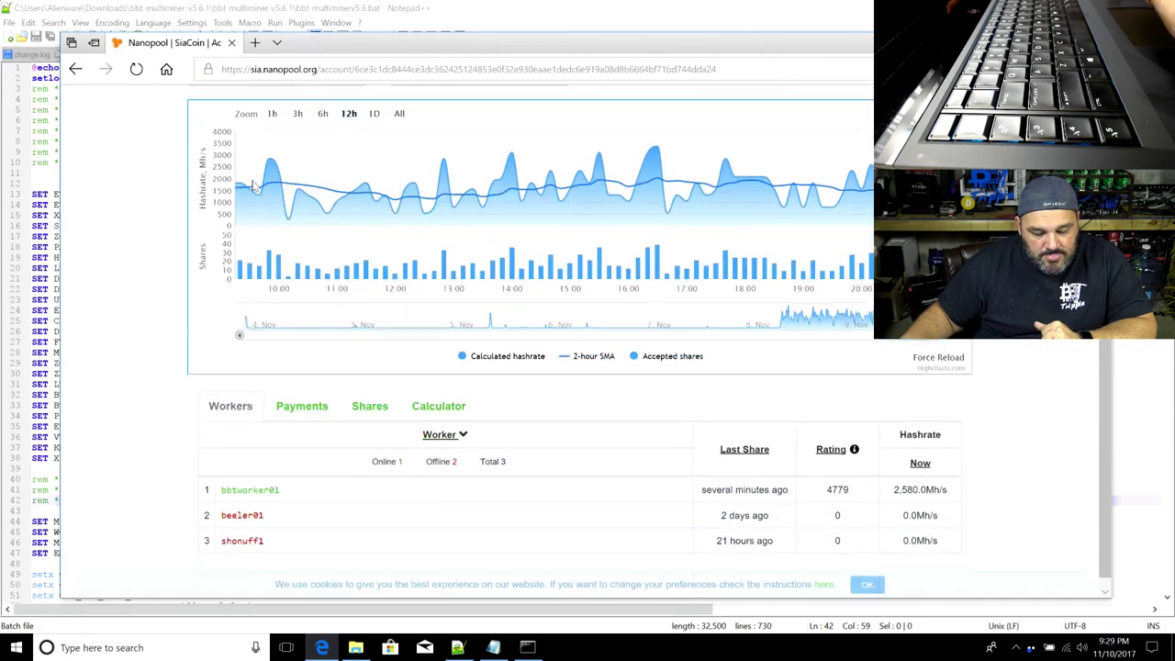
scroll(255, 186, down, 1)
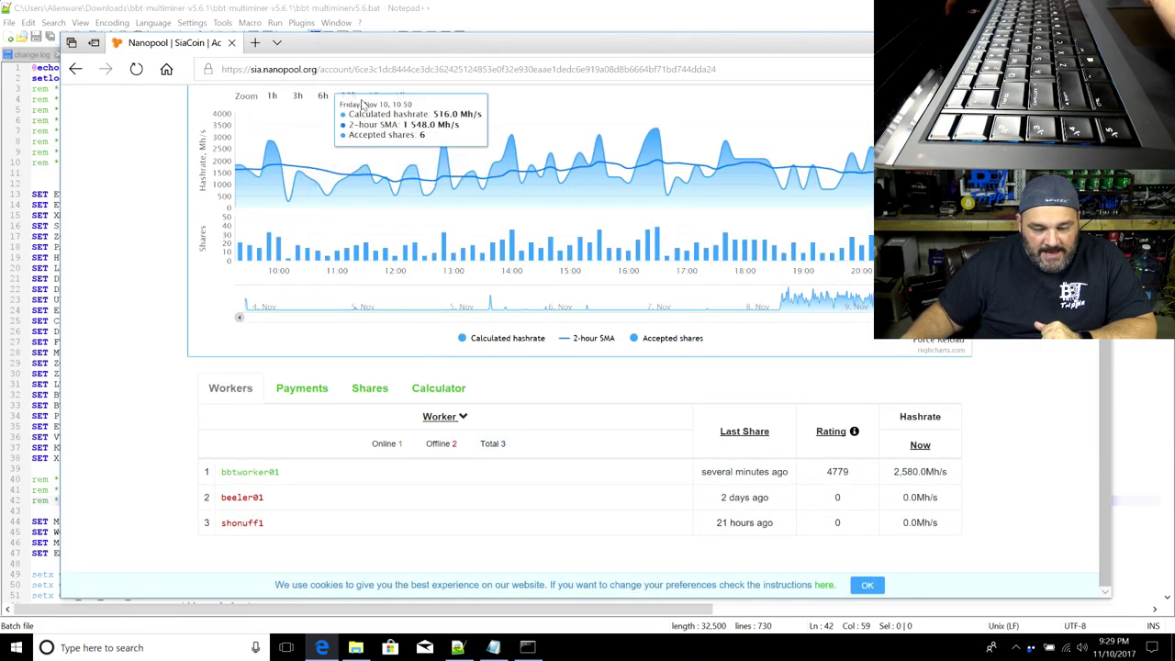
scroll(365, 103, up, 1)
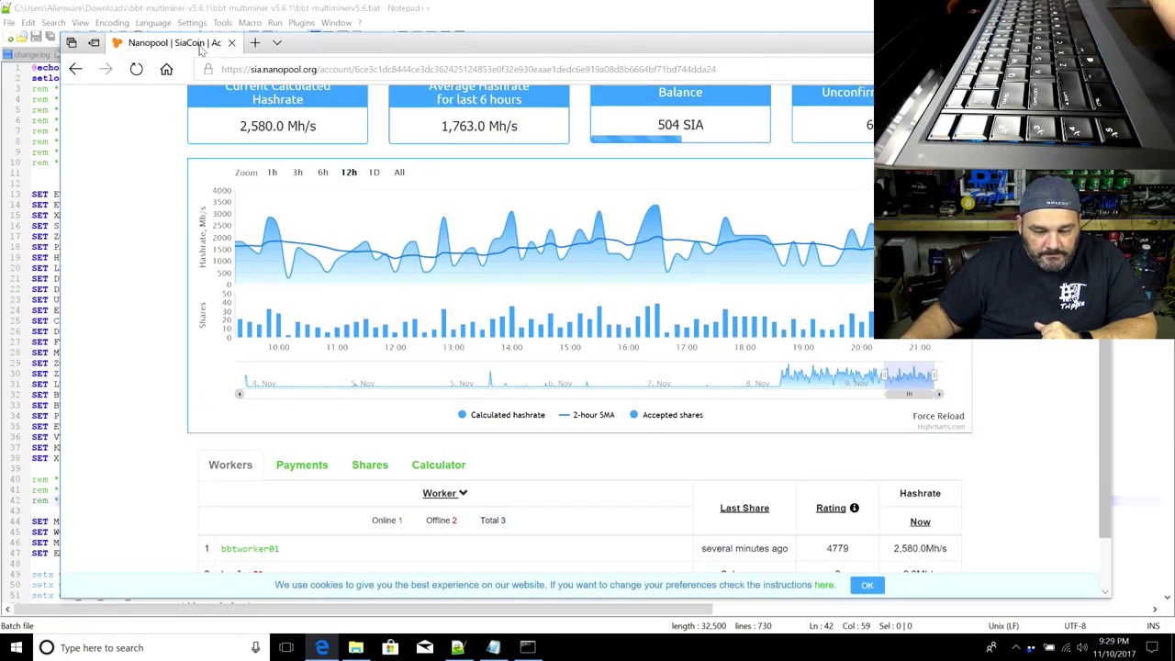
Reload the SiaCoin account page, highlight the current calculated hashrate and examine the workers list and hashrate chart
click(138, 70)
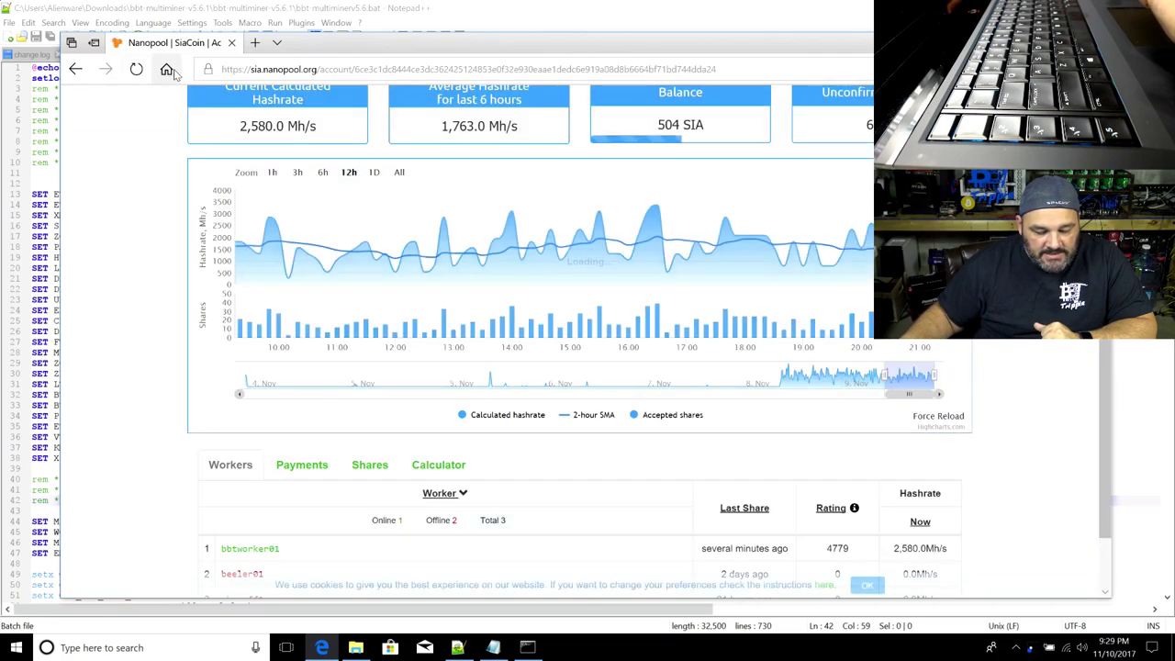
scroll(183, 119, down, 1)
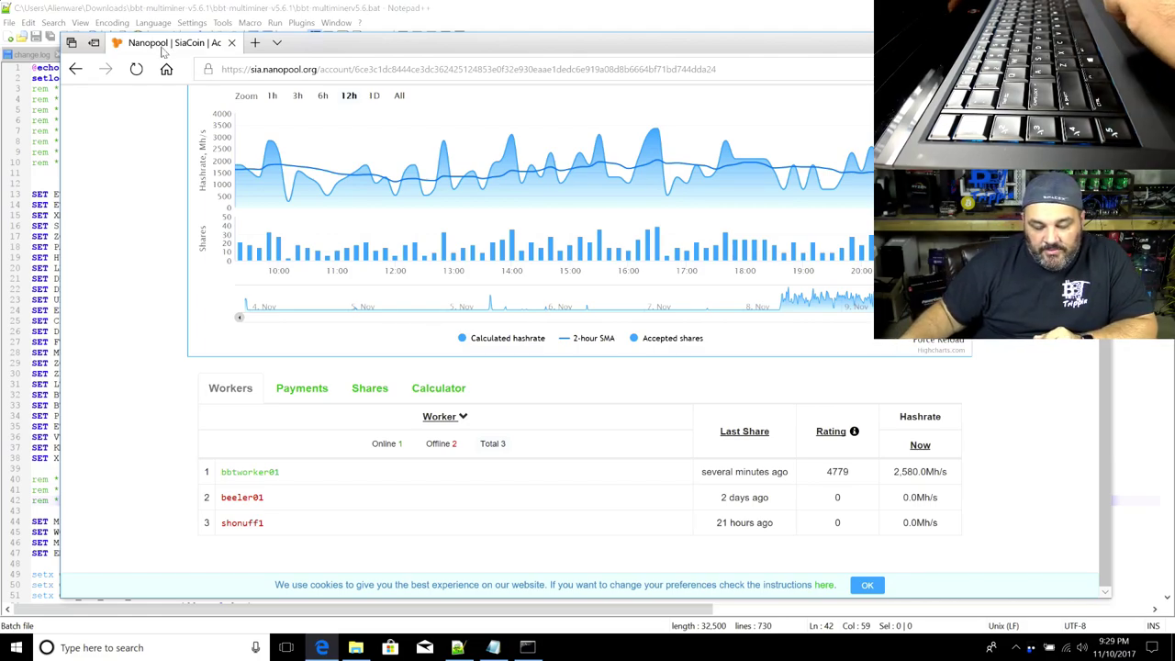
scroll(638, 367, up, 2)
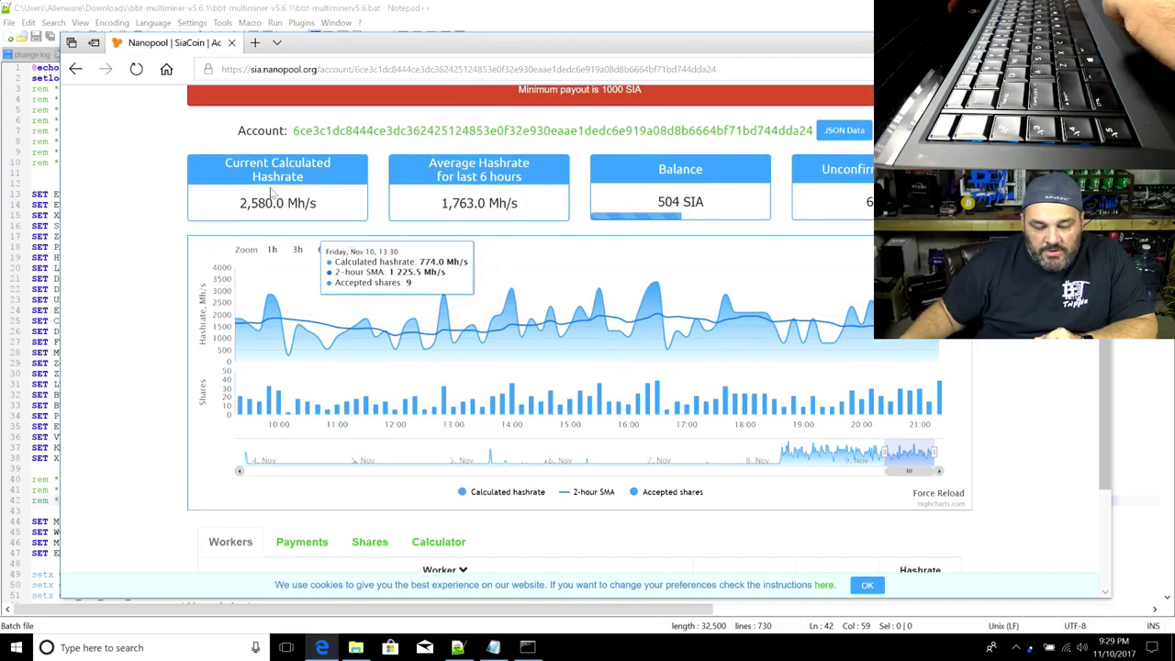
drag(237, 203, 336, 205)
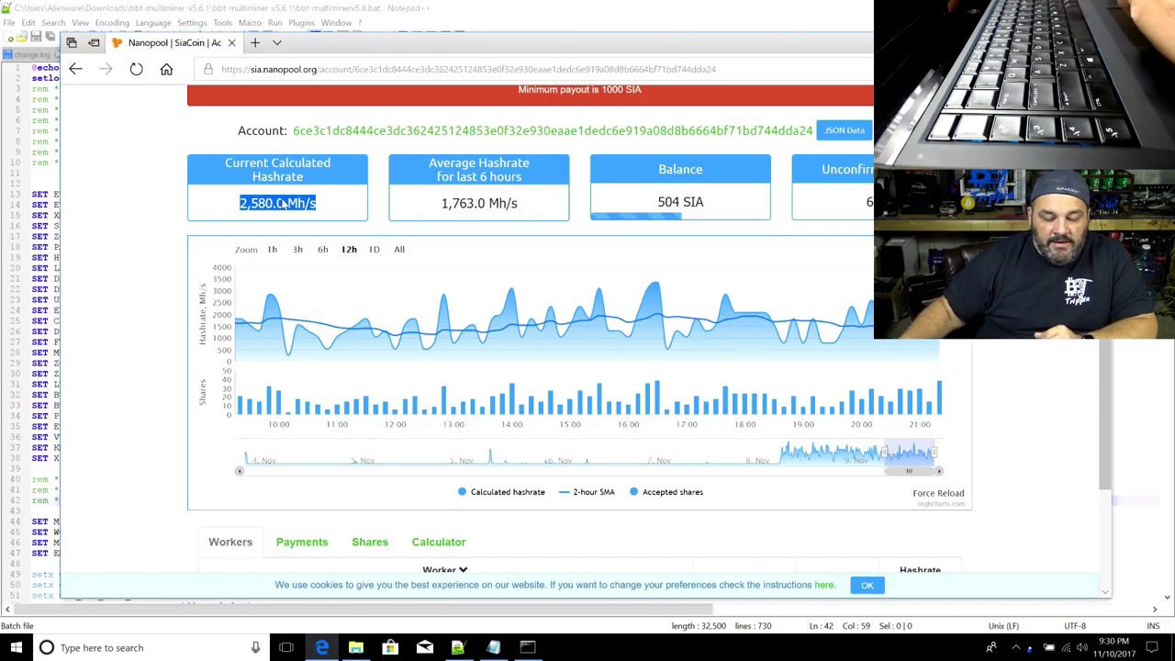
scroll(413, 303, down, 2)
scroll(605, 344, up, 1)
scroll(606, 343, down, 1)
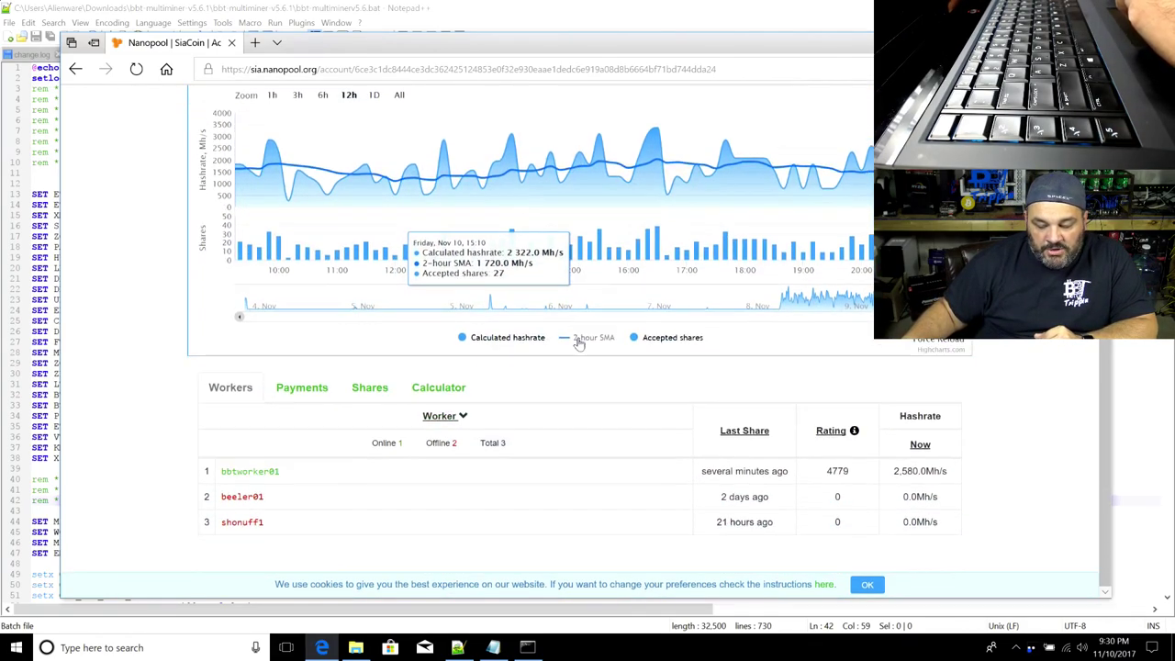
scroll(542, 275, up, 3)
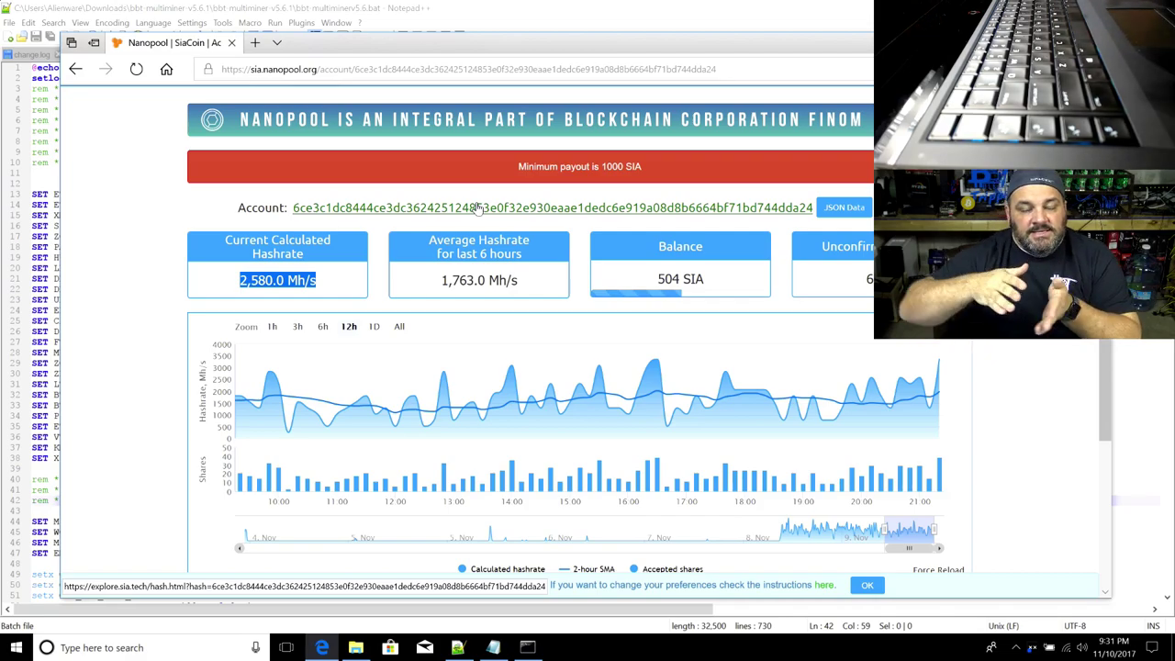
Compare the six-hour average hashrate with the current calculated hashrate and inspect individual points on the hashrate chart
mouse_move(441, 278)
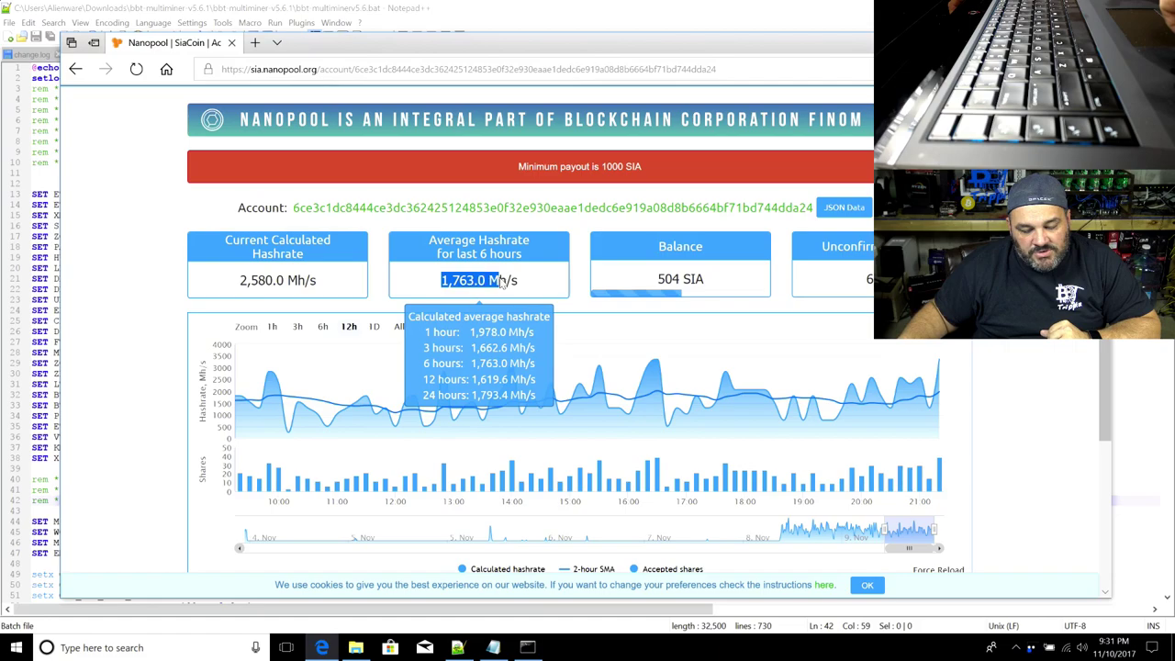
drag(328, 280, 234, 280)
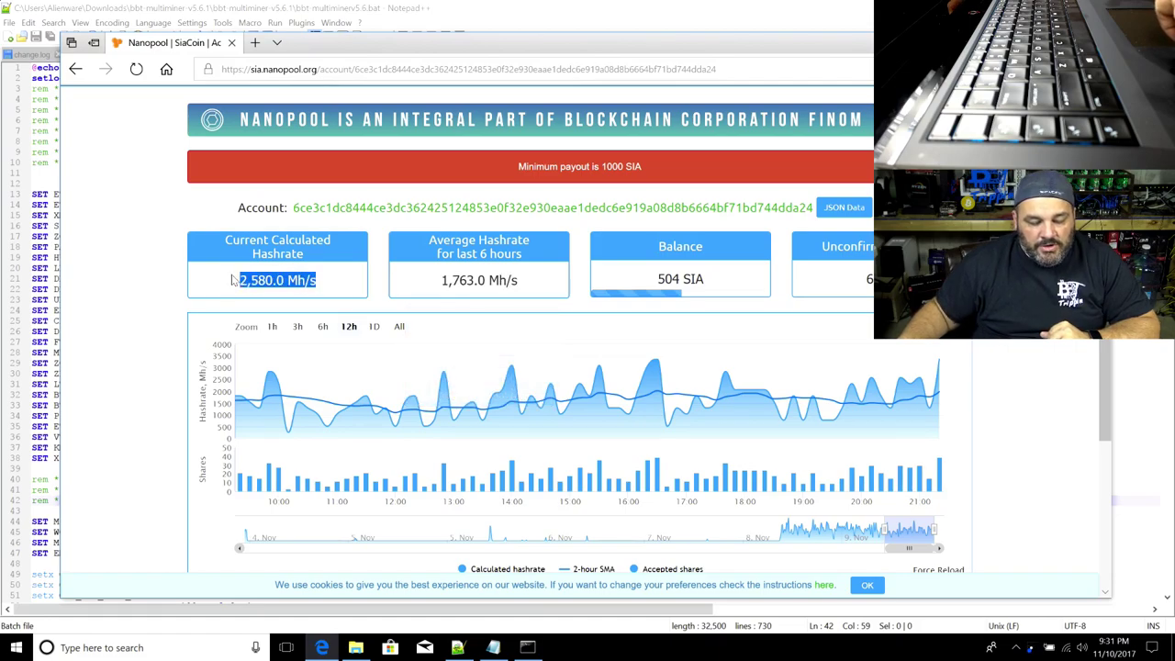
scroll(269, 289, down, 3)
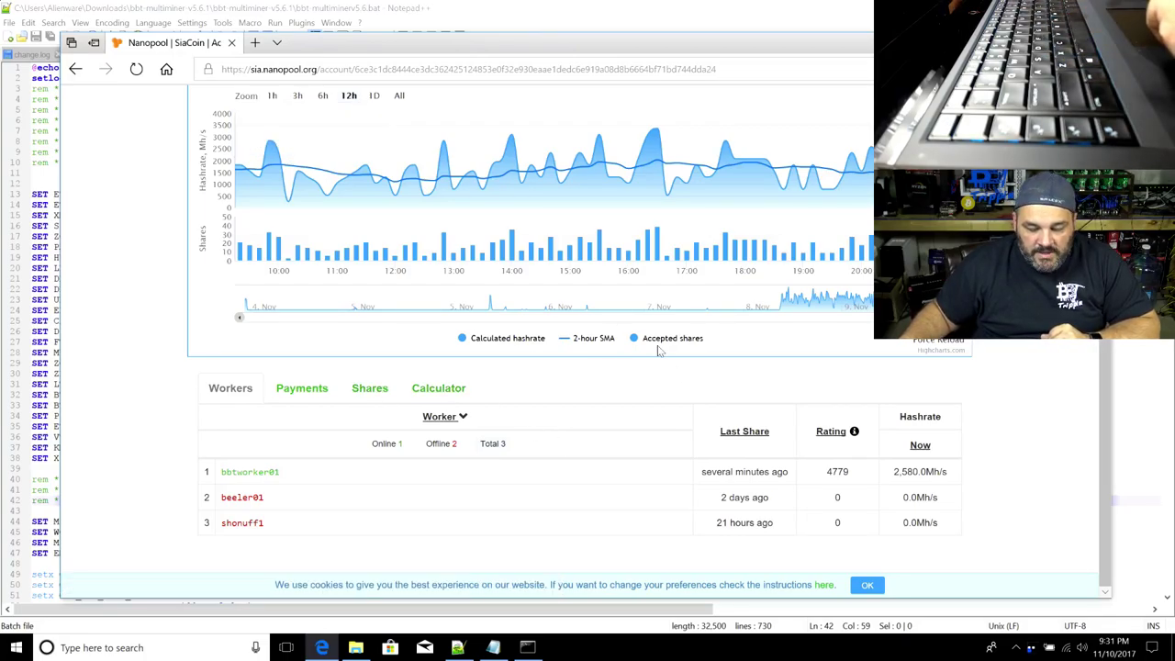
scroll(486, 367, up, 2)
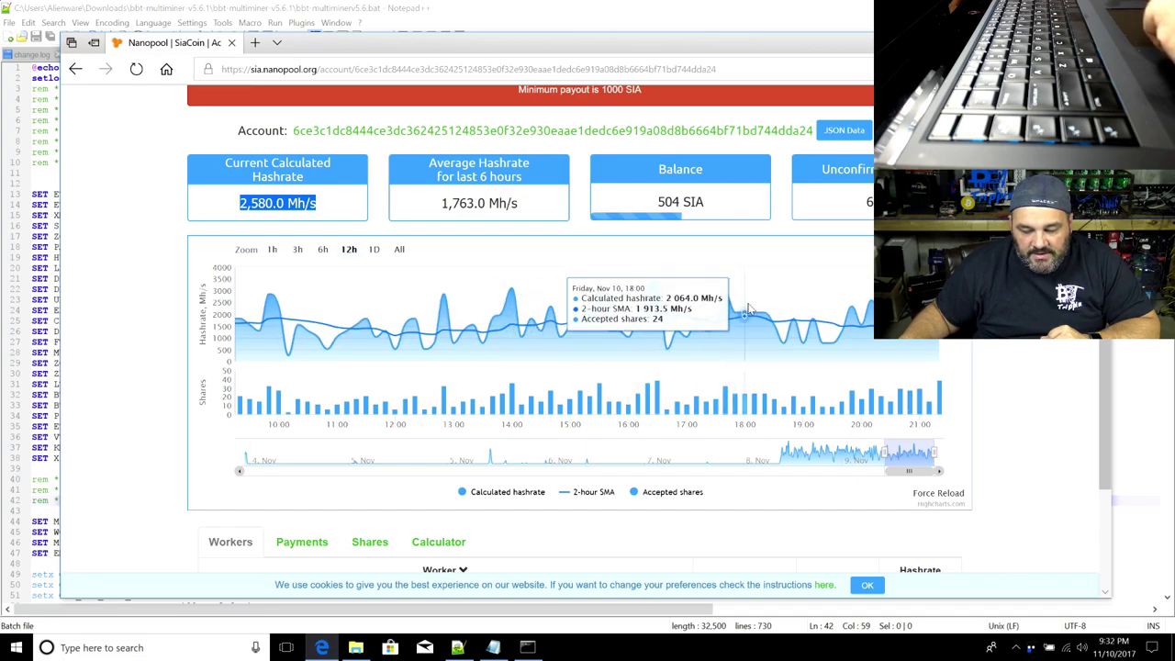
click(573, 497)
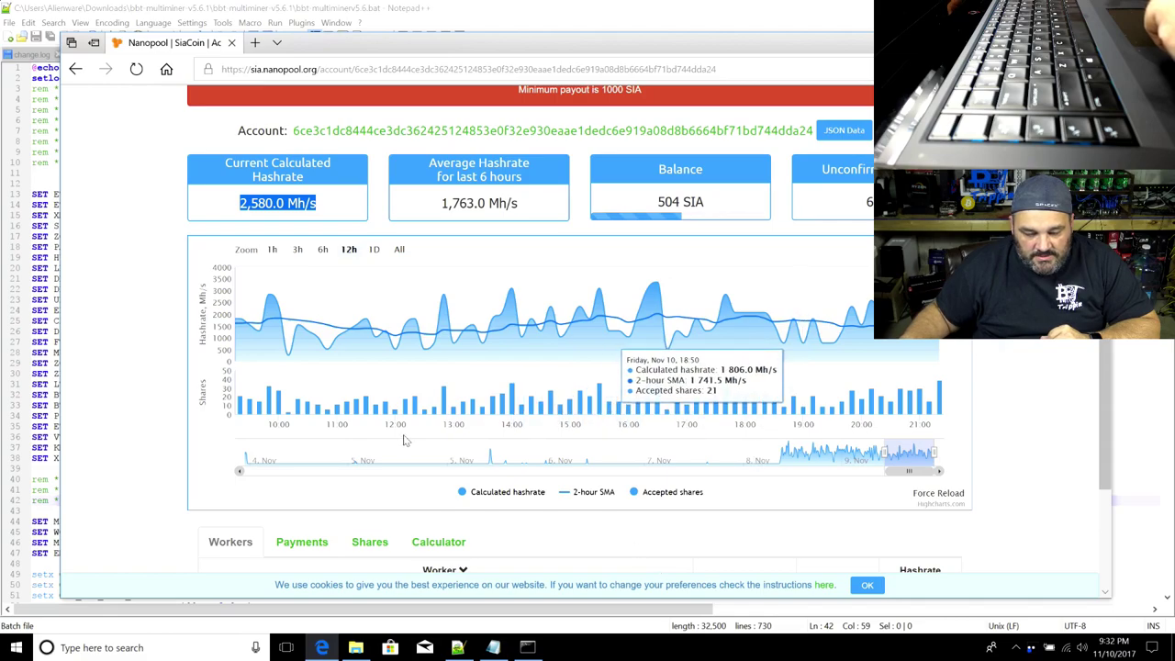
Reload the SiaCoin account page to check its workers, and print the current mining statistics in the miner console
click(136, 69)
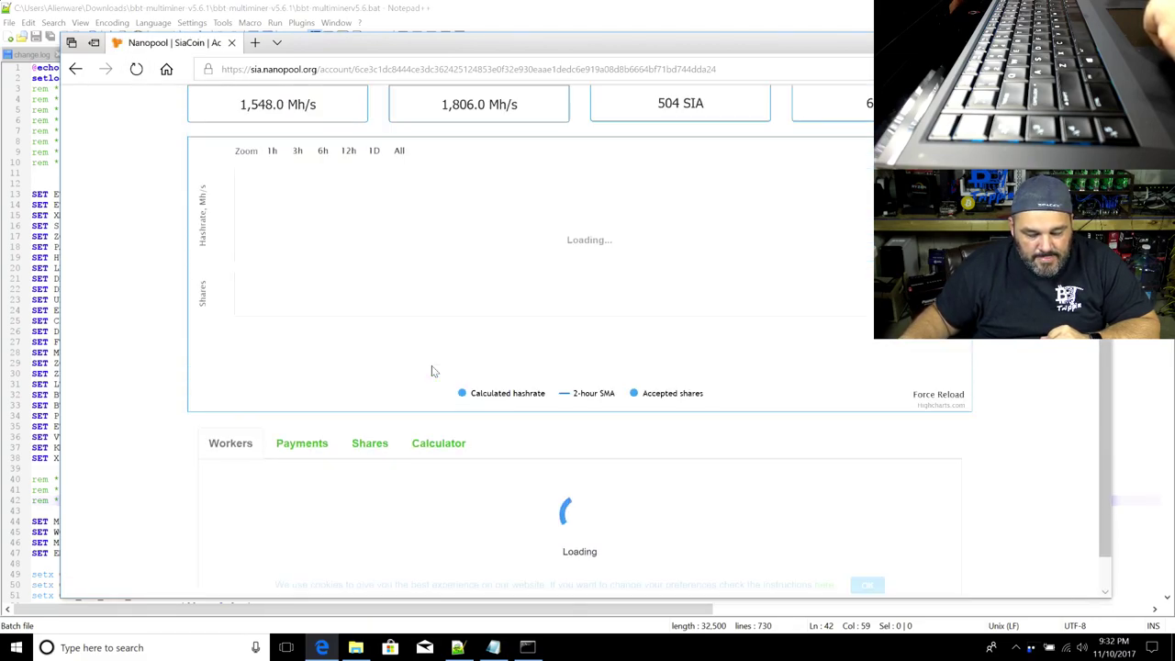
scroll(433, 371, down, 1)
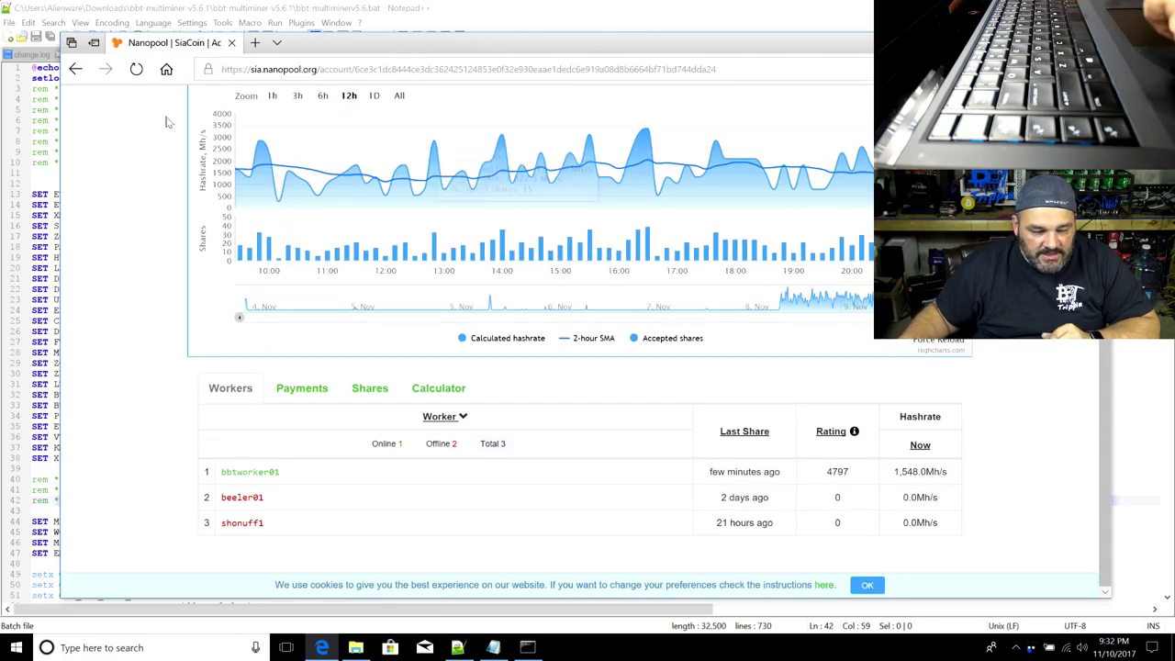
click(540, 650)
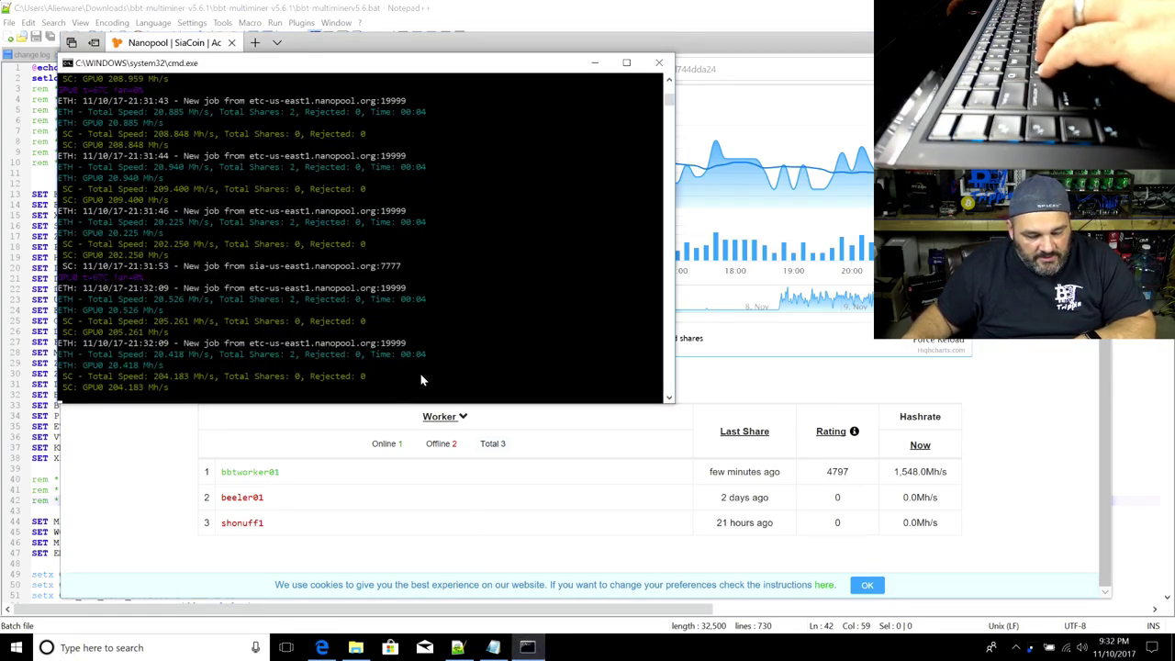
key(s)
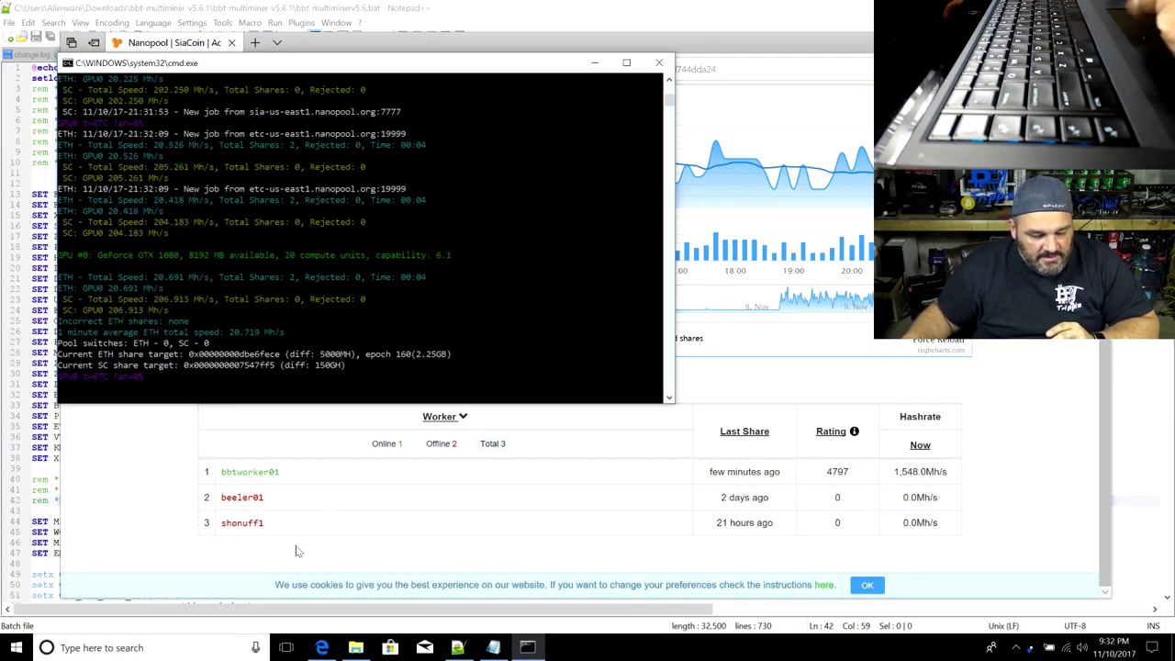
click(117, 489)
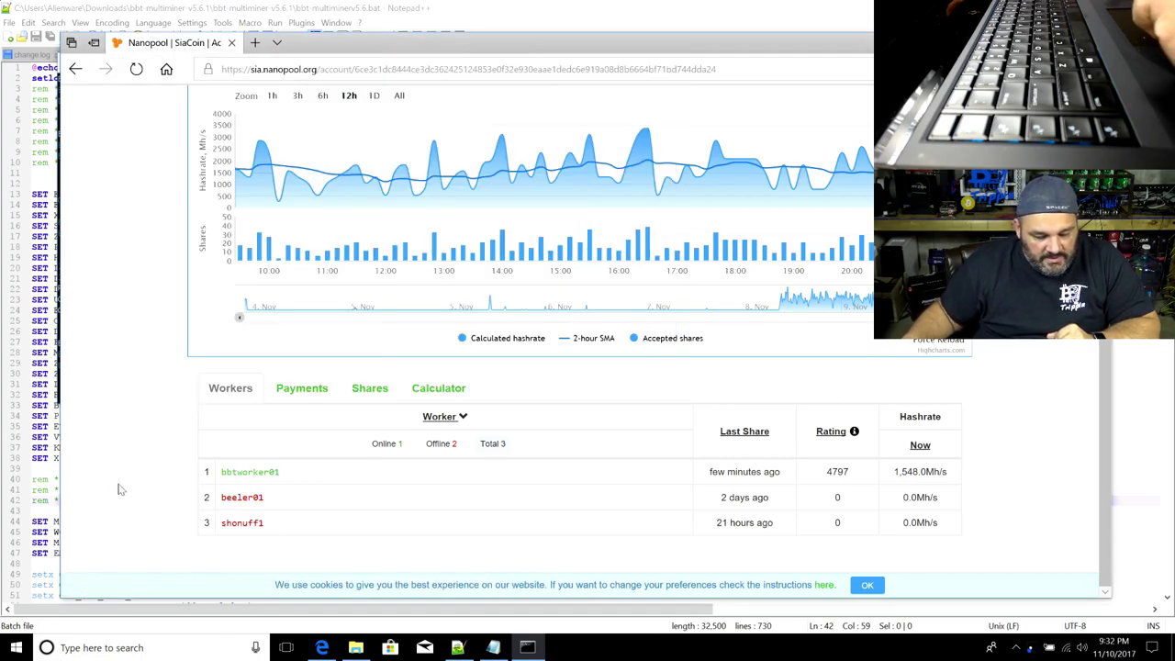
Change the SiaCoin account page's address to the etc subdomain, strip the wallet address and load etc.nanopool.org/account/
scroll(372, 155, up, 3)
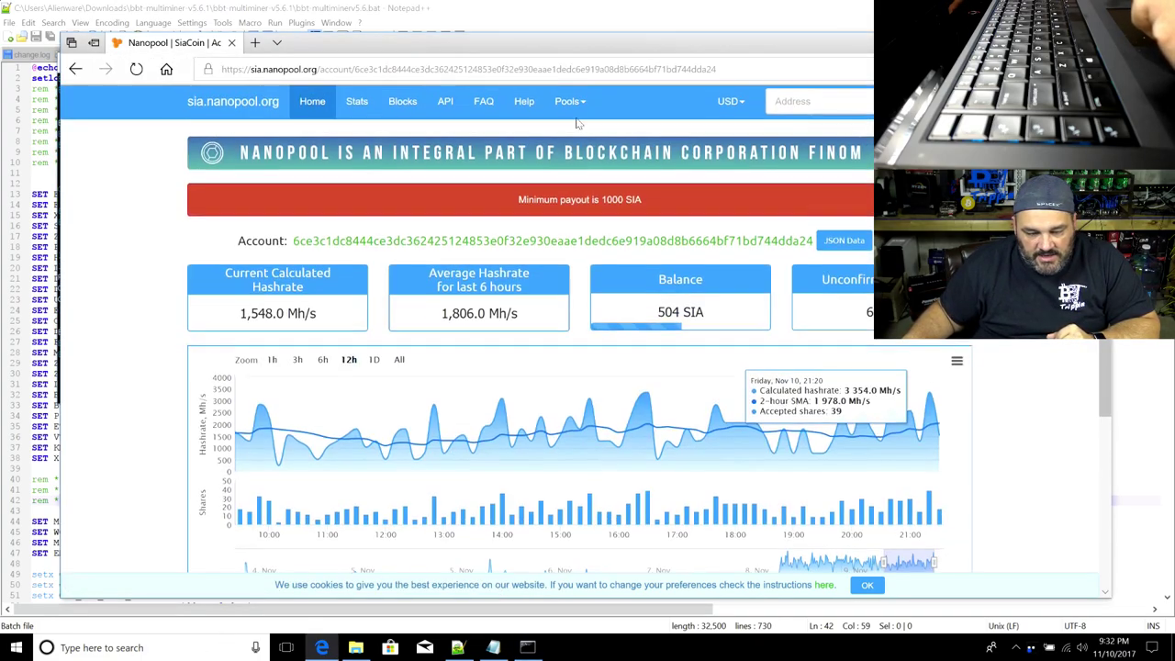
click(253, 70)
drag(251, 69, 263, 70)
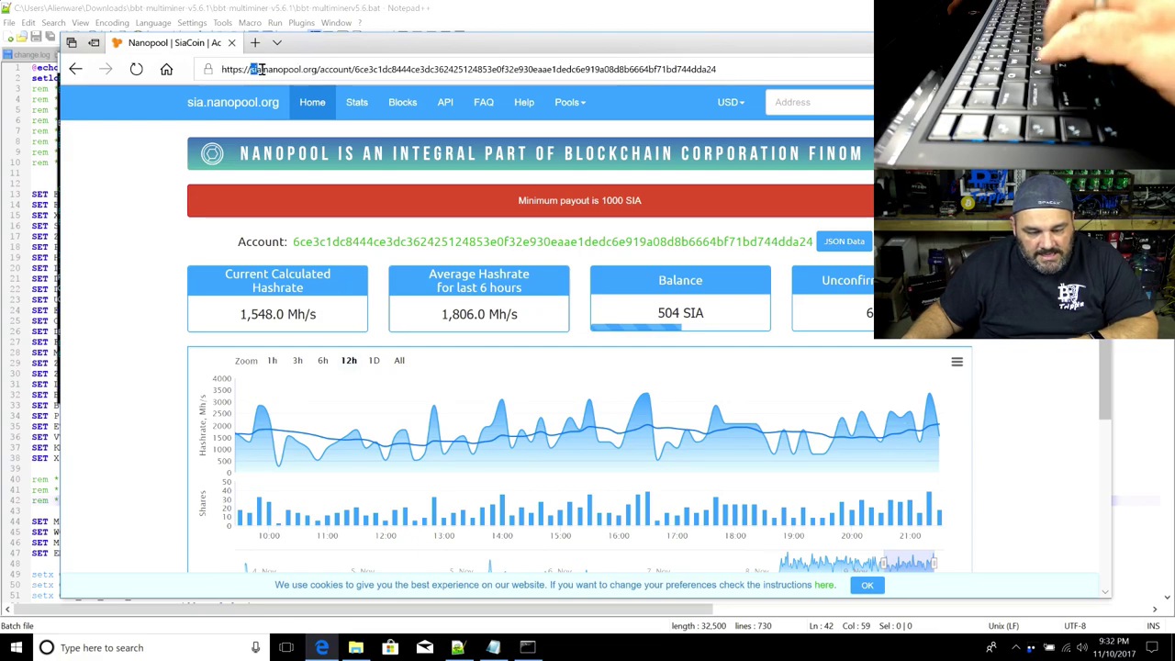
text(etc)
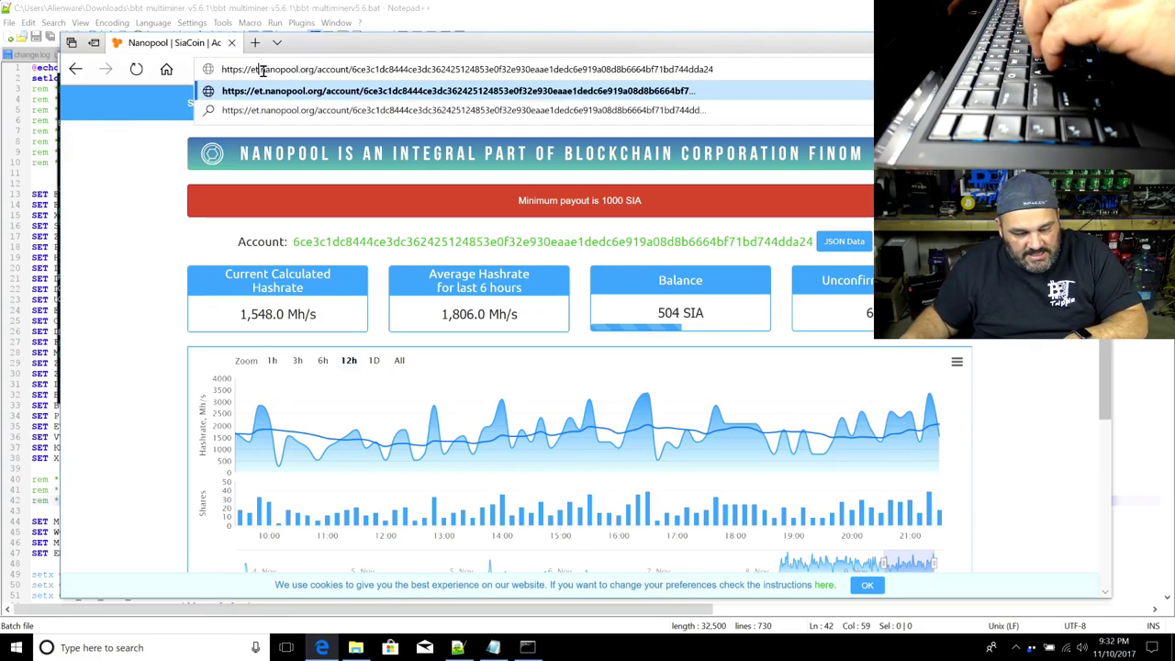
drag(355, 68, 720, 69)
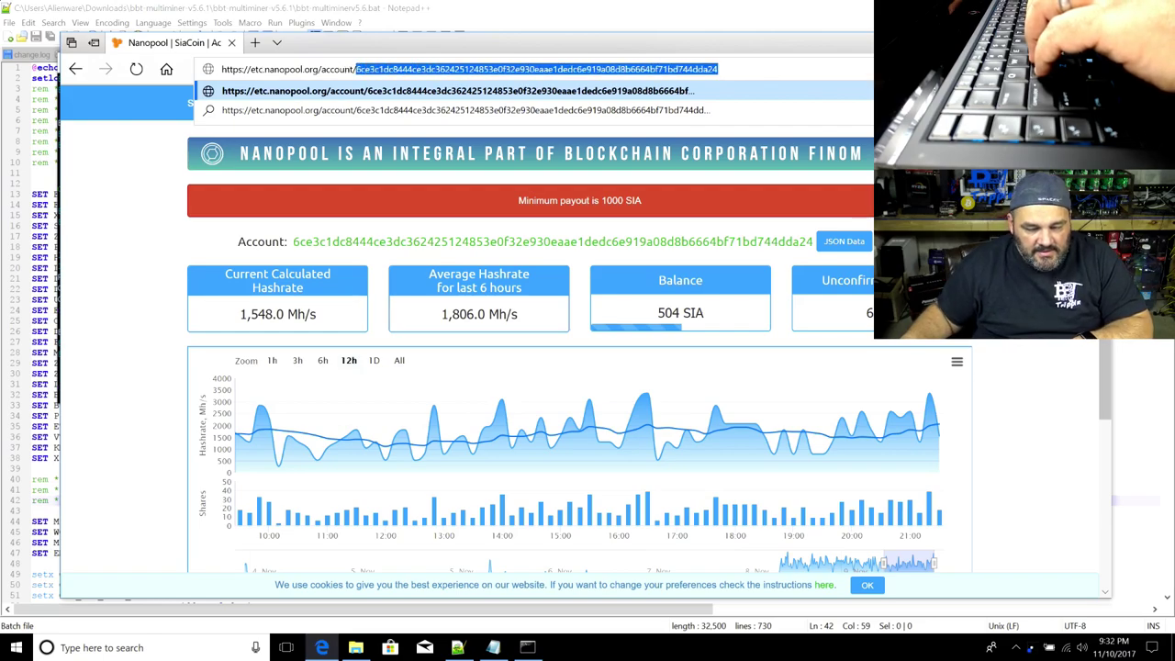
key(BackSpace)
key(Return)
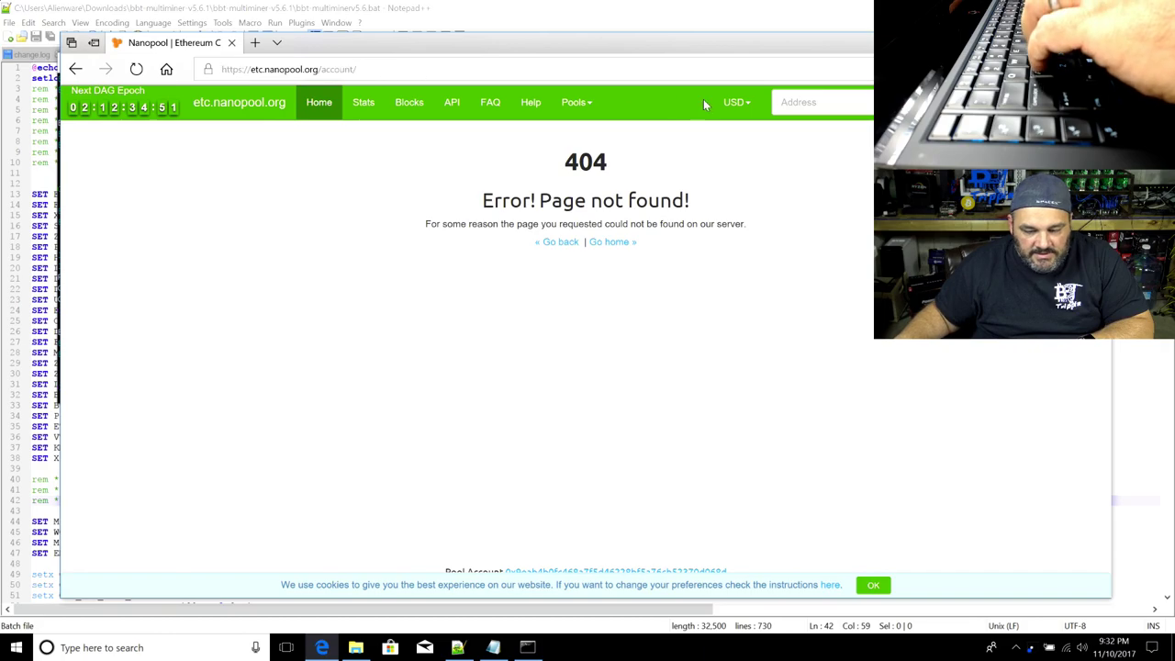
Switch to the batch file in Notepad++ and copy the ETC_WALLET_ADDRESS value
click(457, 647)
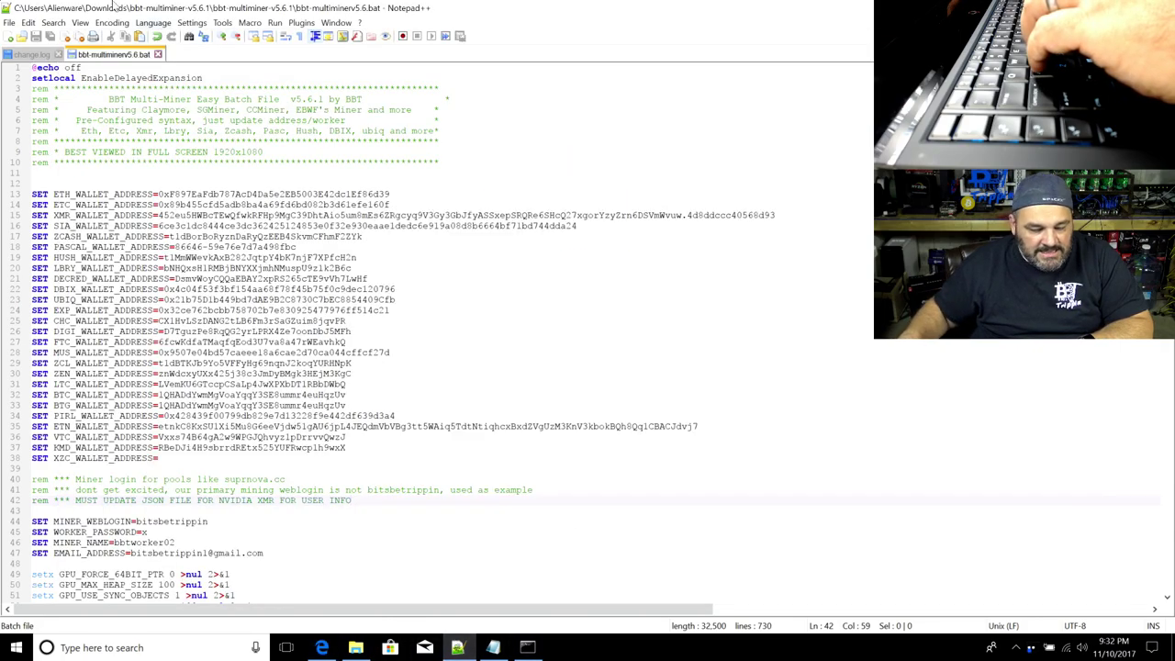
double_click(244, 209)
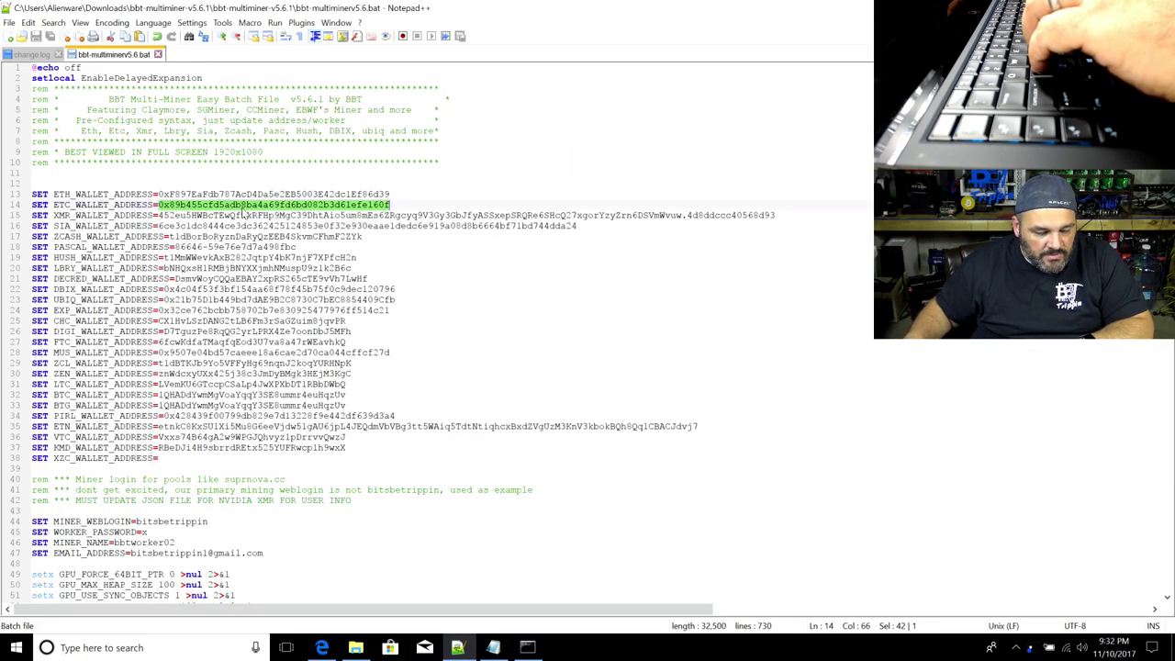
right_click(243, 208)
click(275, 230)
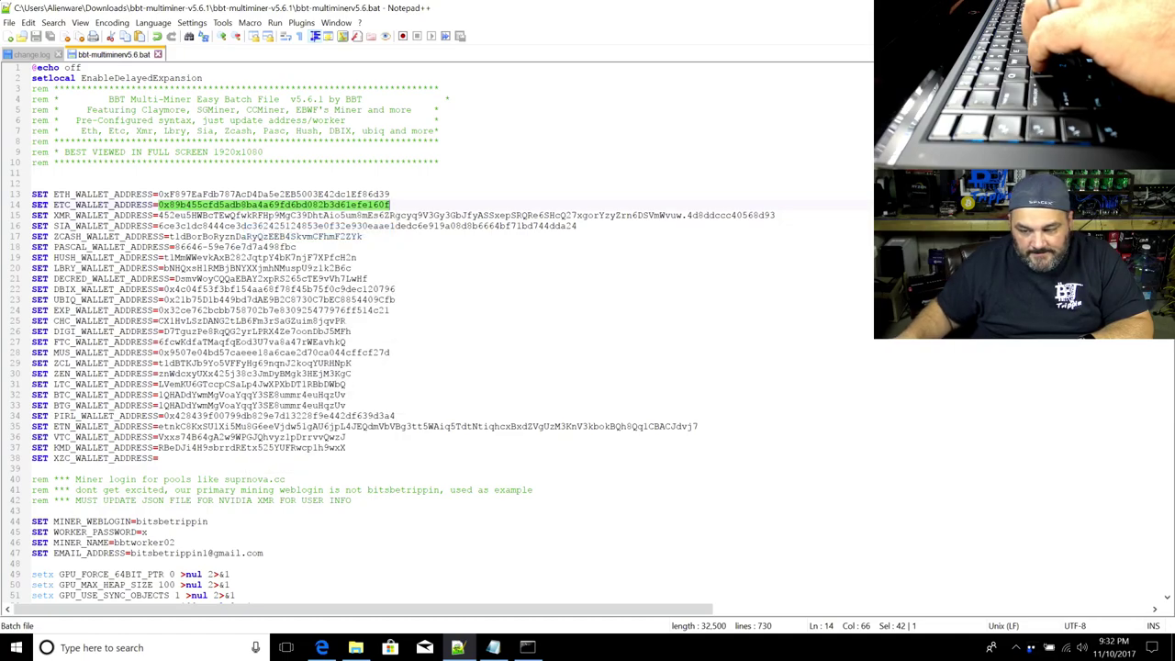
Return to the browser and look up the copied ETC wallet address on etc.nanopool.org to open its account page
key(alt+Tab)
click(805, 102)
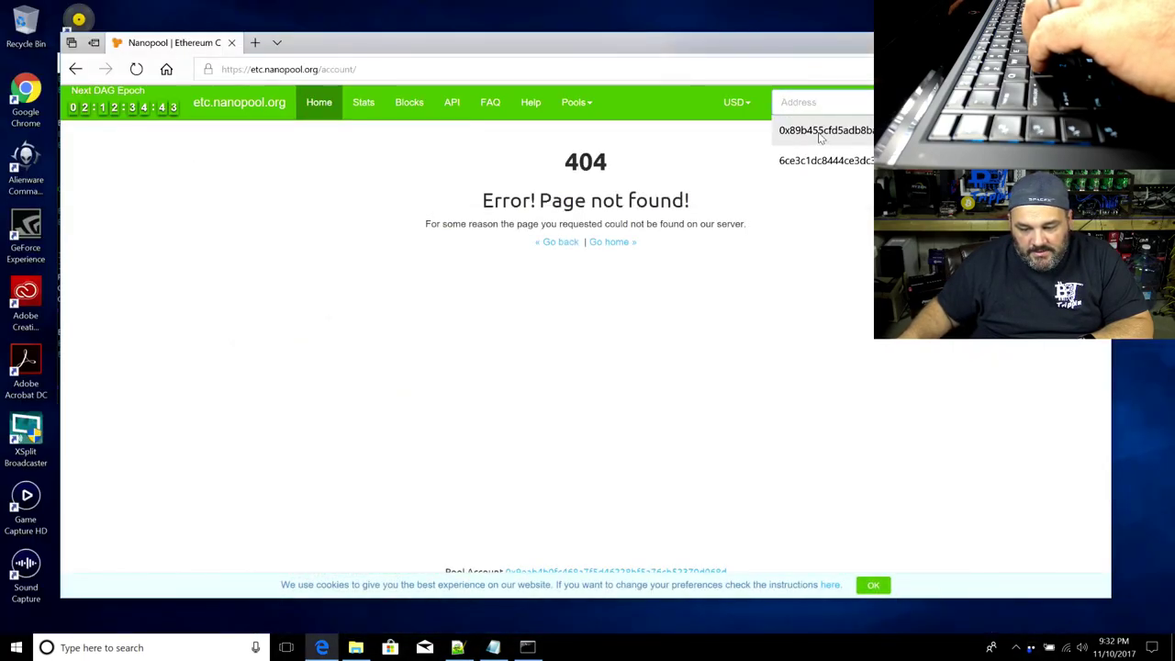
key(ctrl+v)
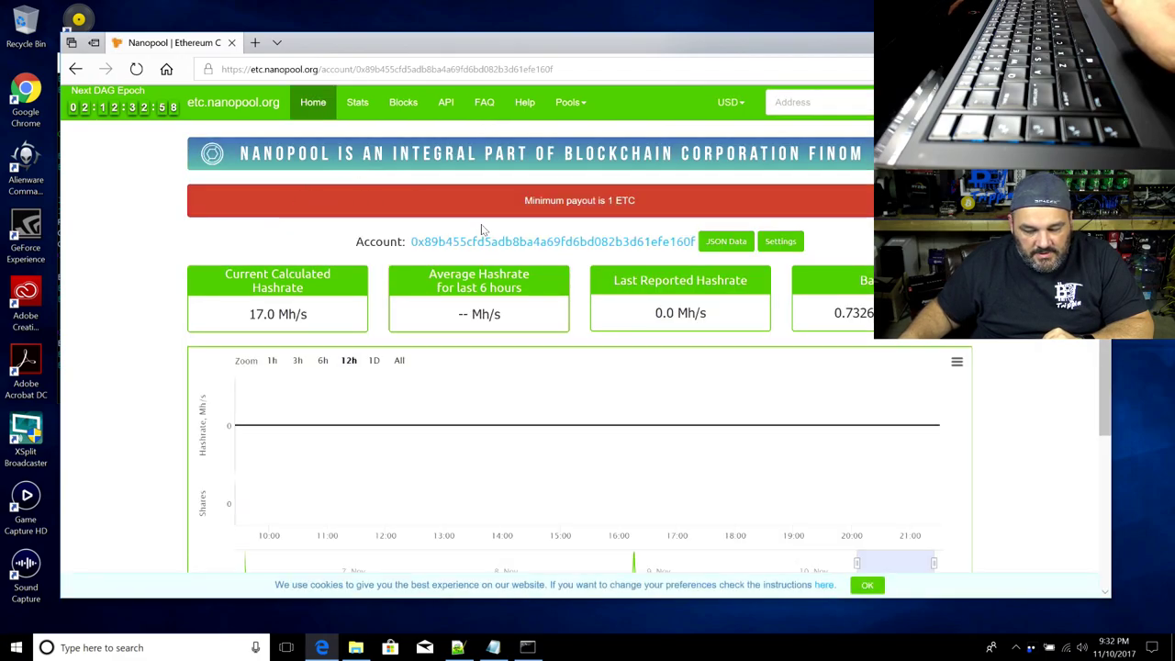
Examine the Ethereum Classic account's calculated hashrate, chart and workers list
scroll(285, 303, down, 3)
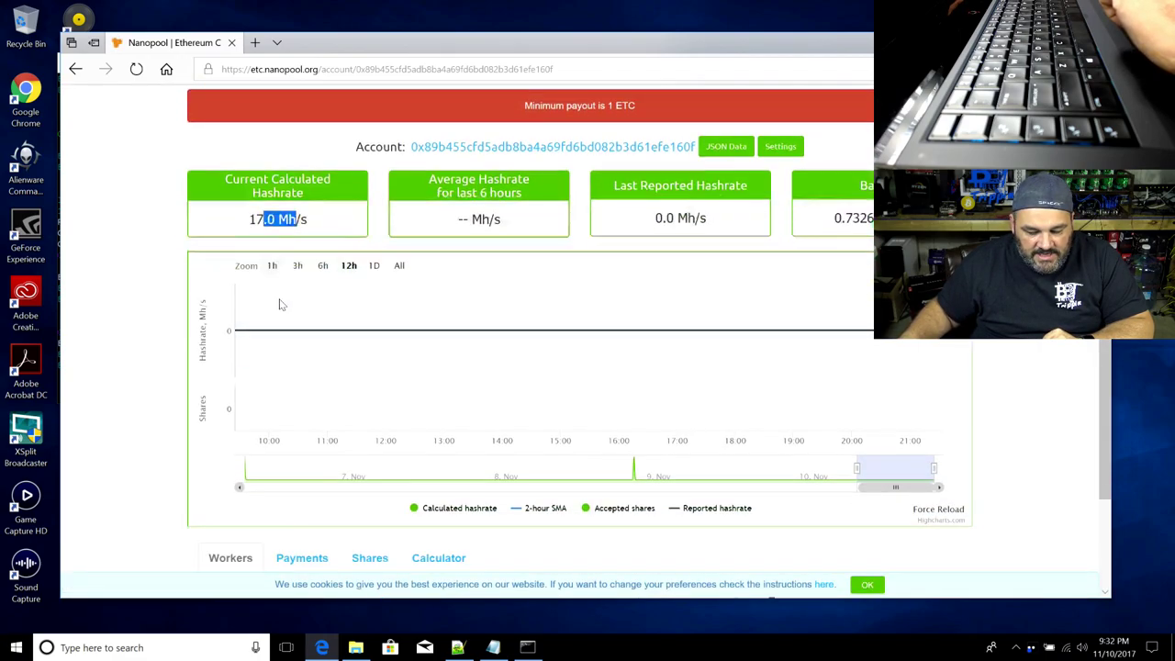
scroll(266, 225, up, 3)
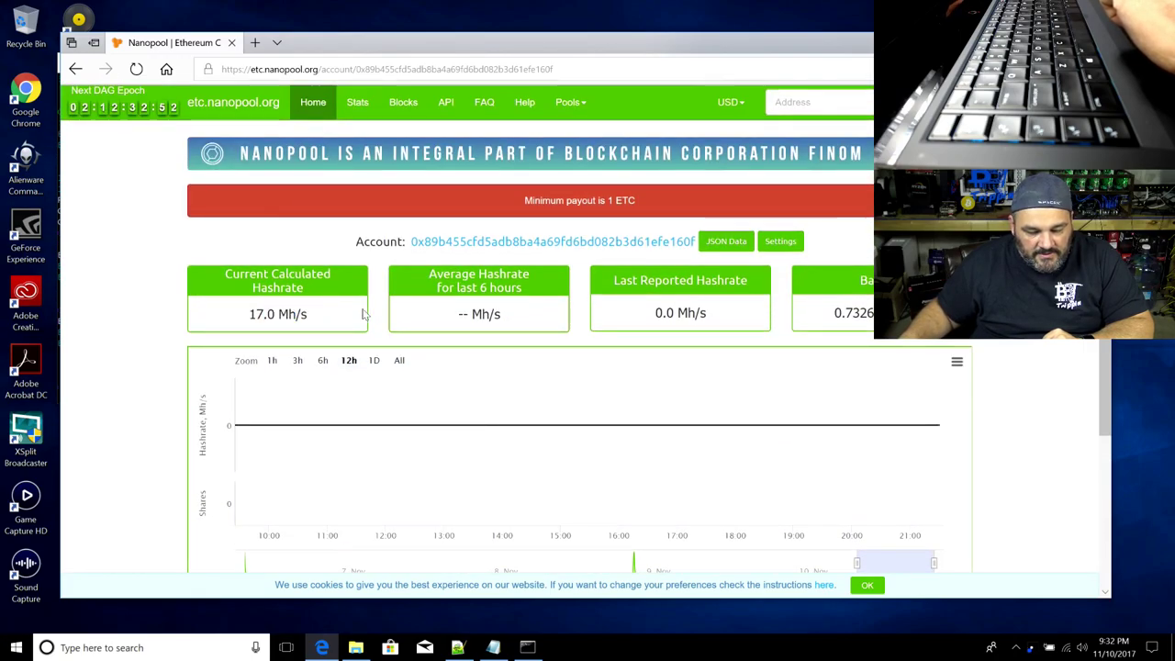
scroll(358, 450, down, 3)
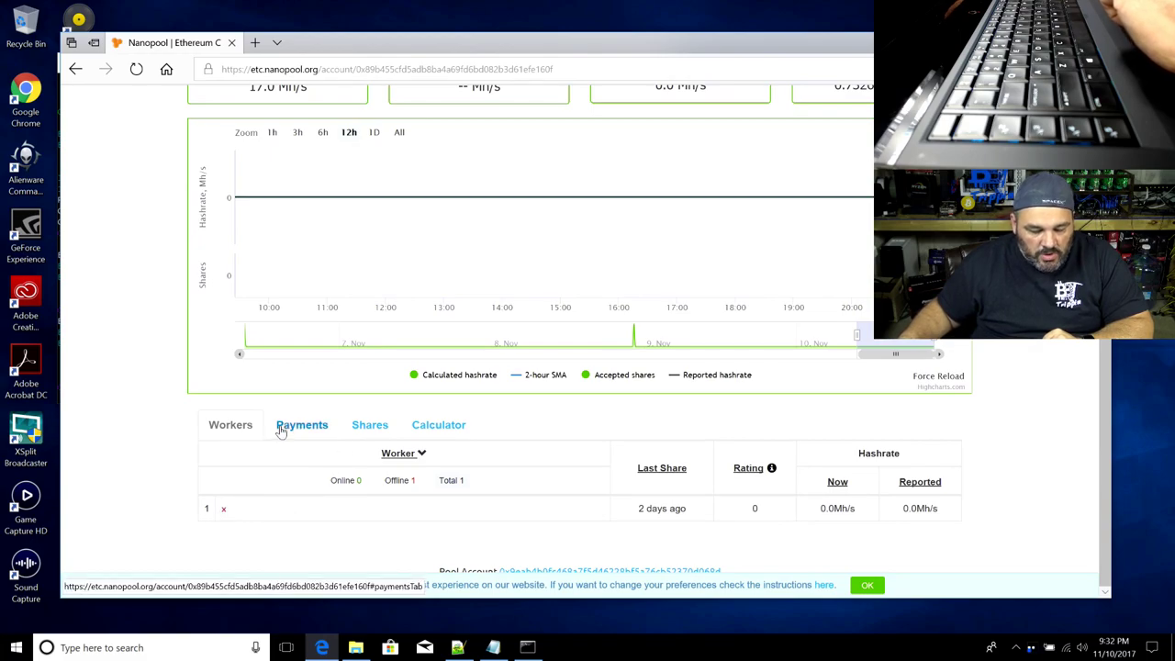
scroll(500, 96, up, 3)
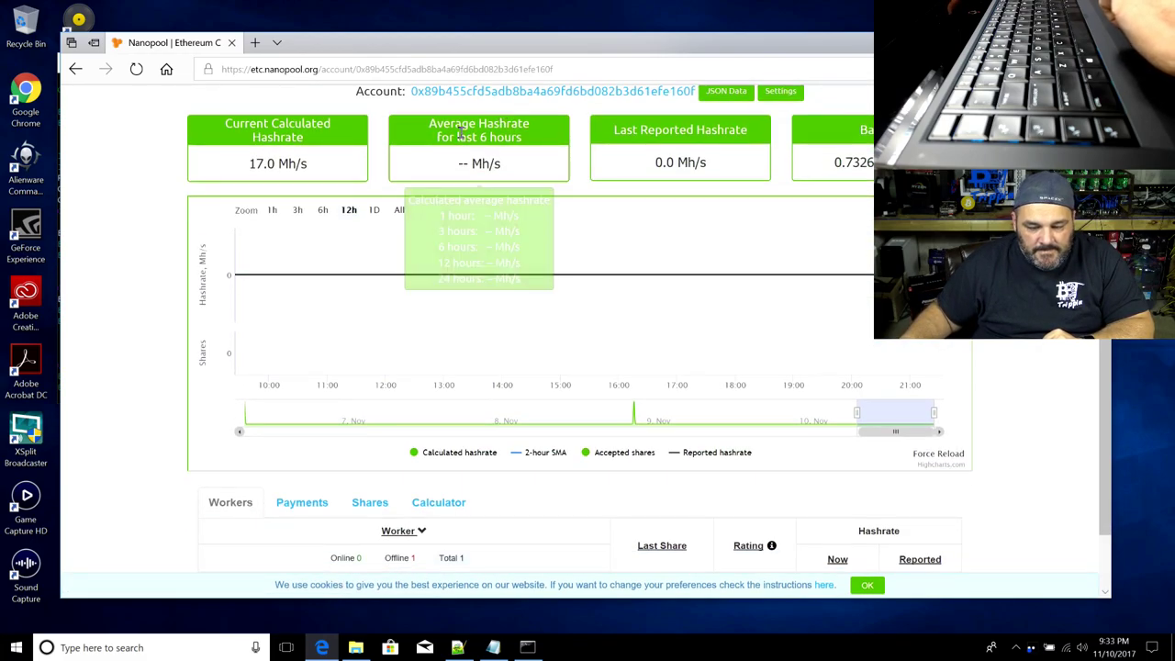
Switch to the batch file in Notepad++ and review it from the wallet addresses through the pool list and menu to the Ethereum miners section
click(462, 650)
scroll(255, 405, down, 5)
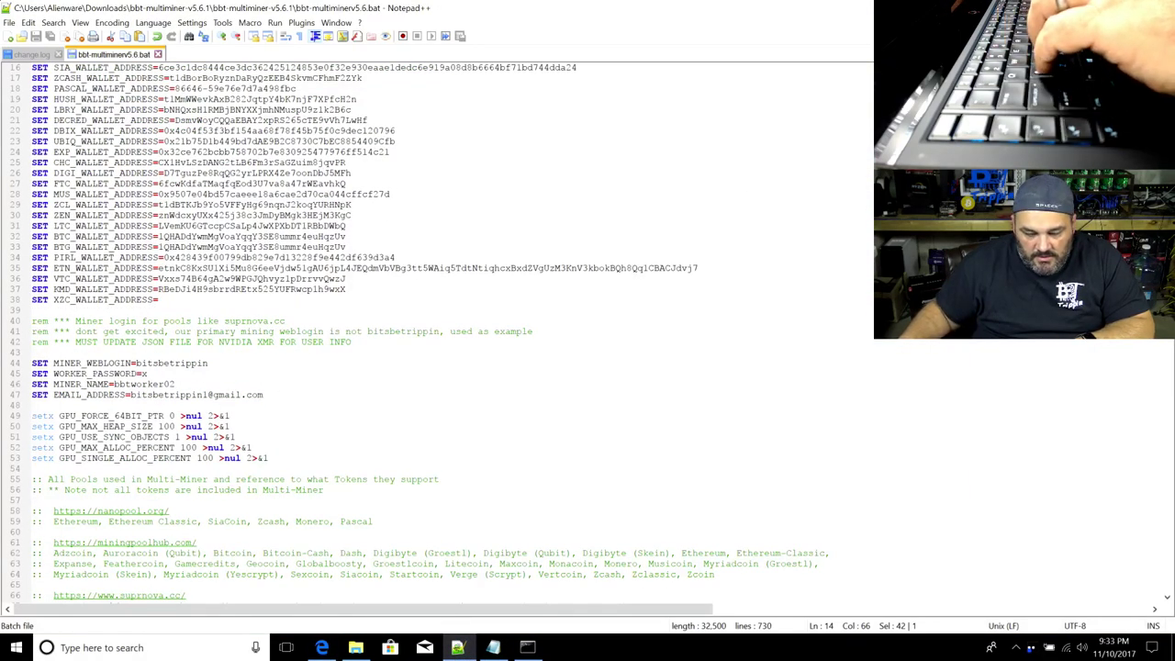
scroll(379, 320, up, 5)
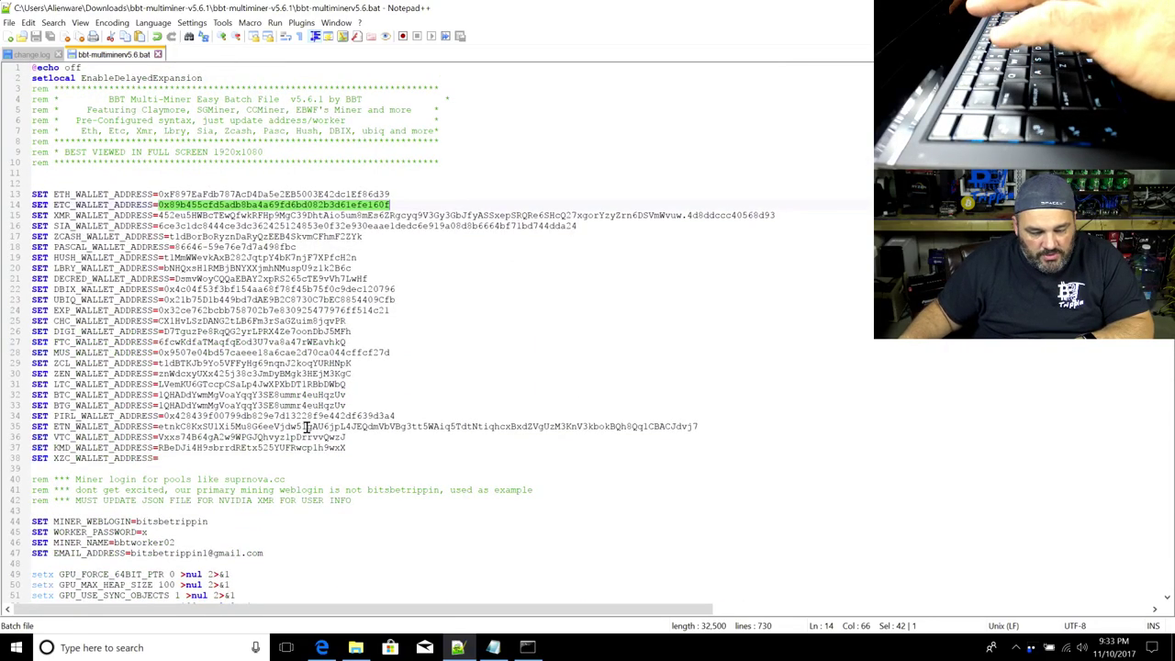
scroll(380, 320, down, 6)
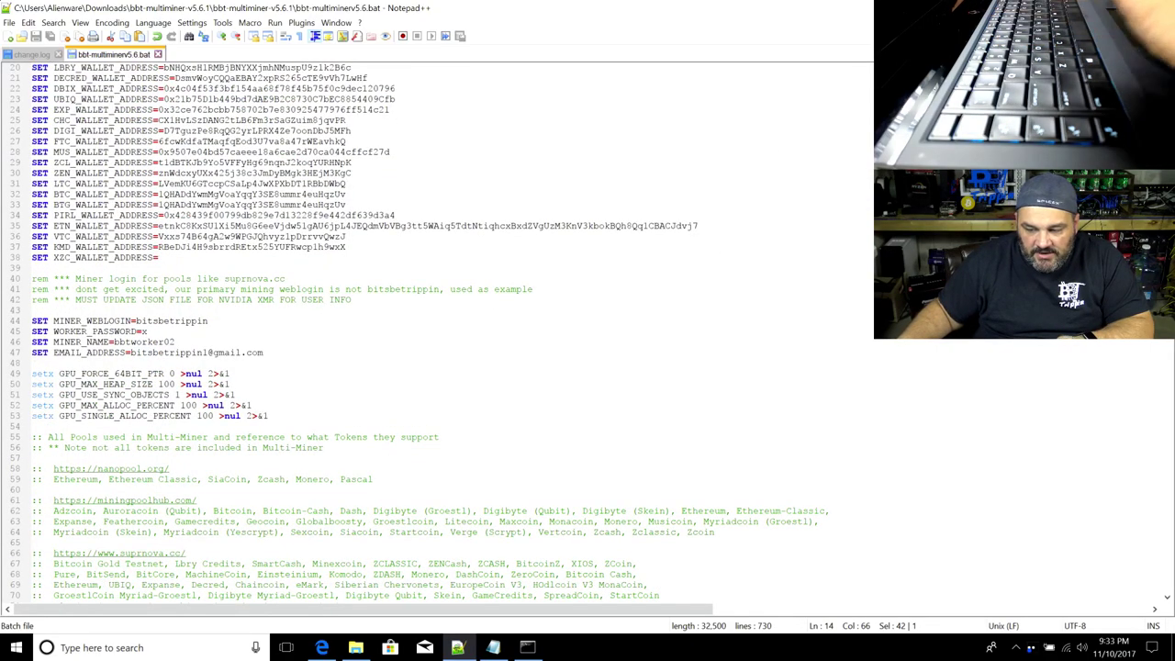
scroll(379, 320, down, 15)
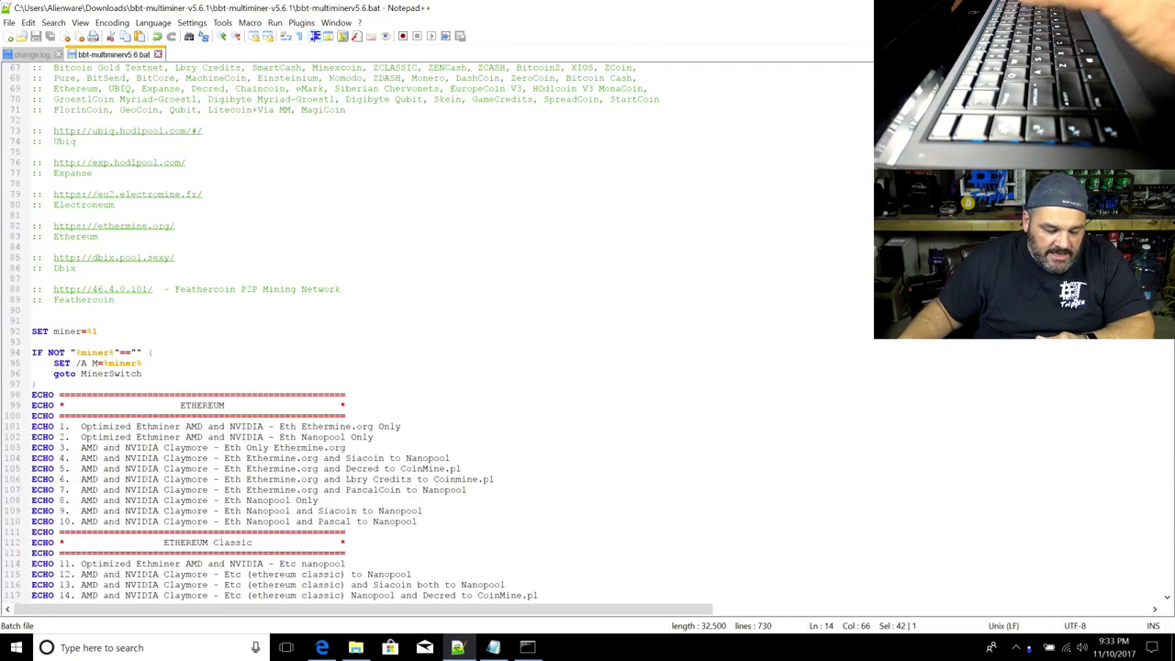
scroll(379, 320, down, 20)
scroll(379, 321, down, 17)
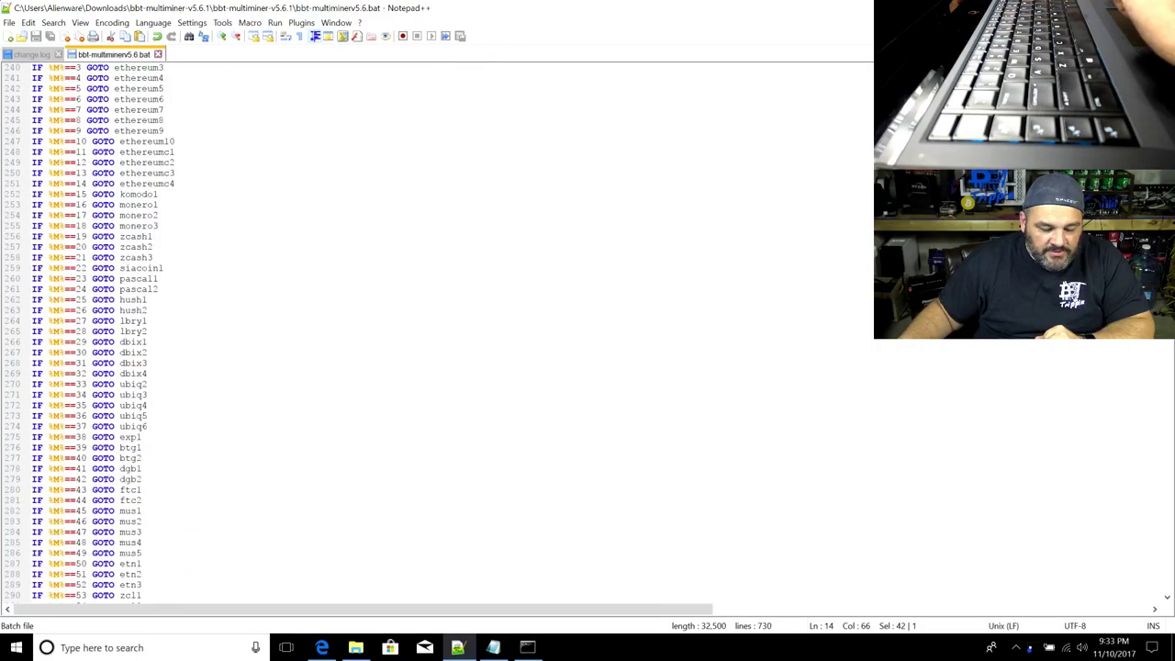
scroll(756, 267, down, 1)
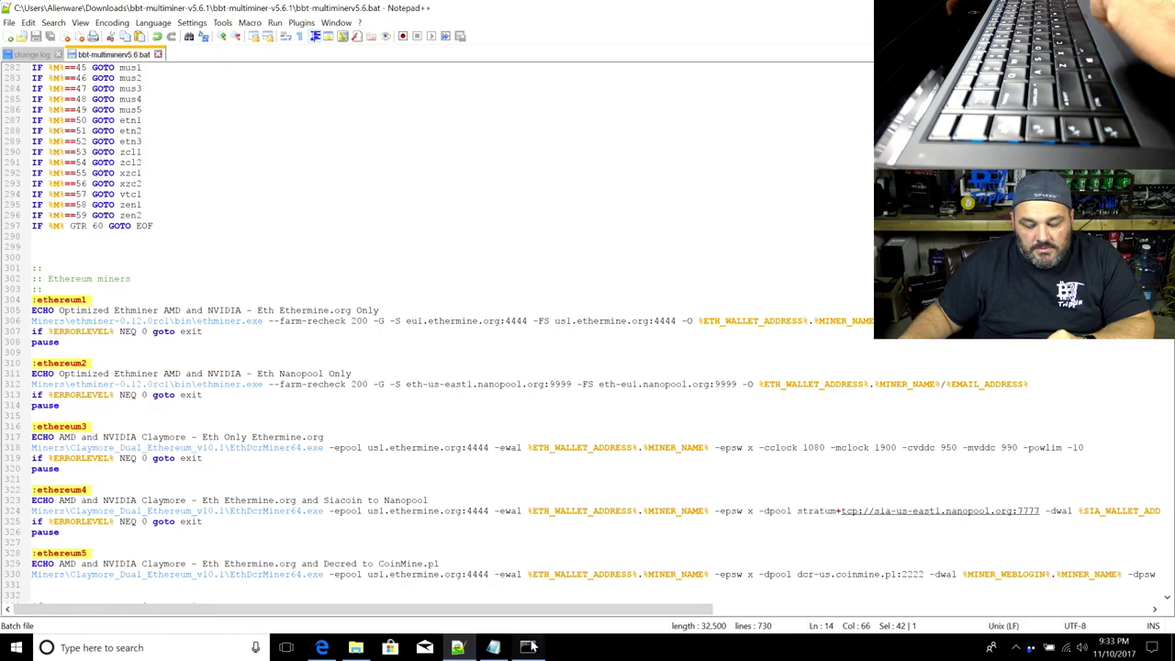
Switch to the running miner console and examine its output back to the Claymore startup header and pool connections
click(528, 647)
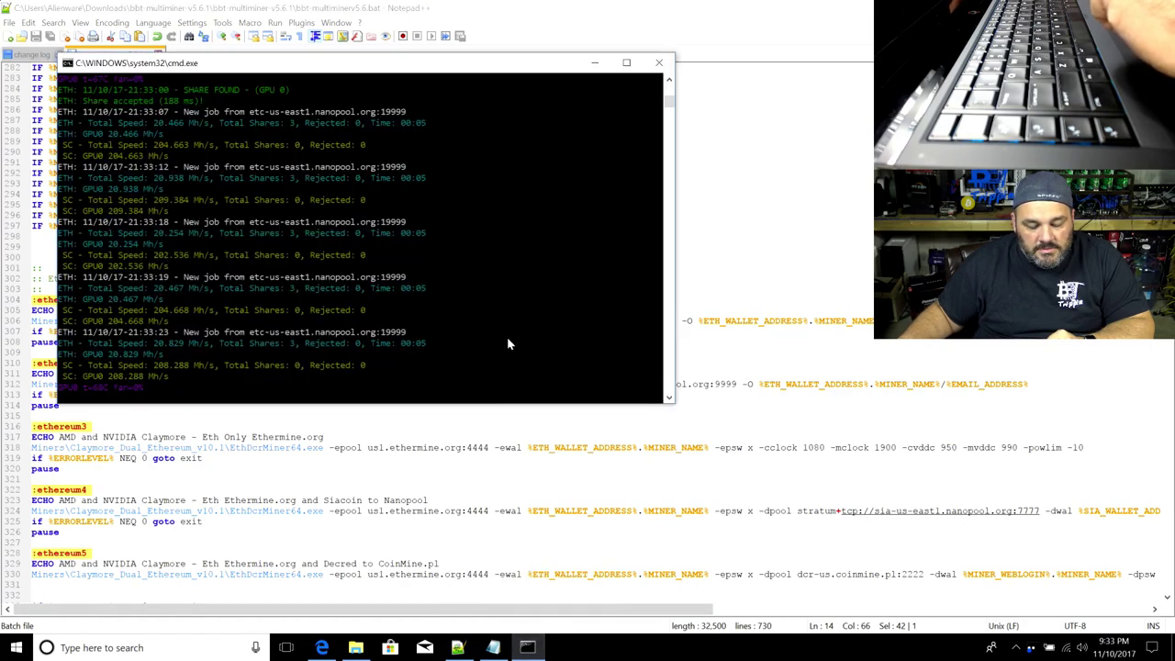
scroll(509, 345, up, 15)
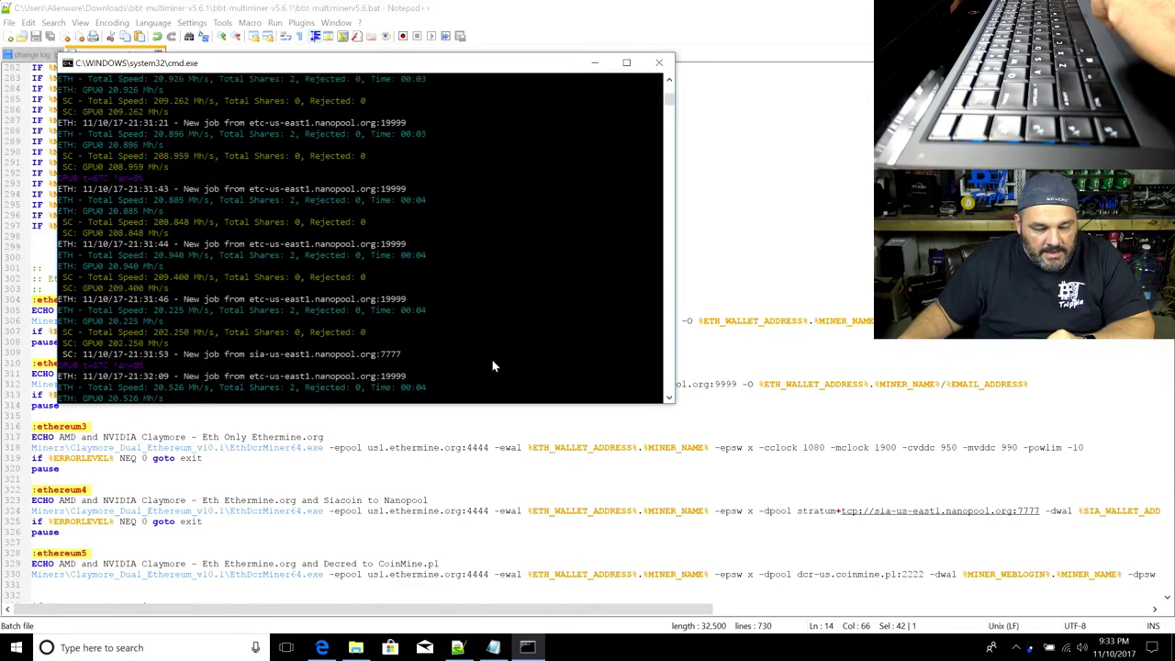
scroll(492, 365, up, 15)
scroll(486, 366, up, 10)
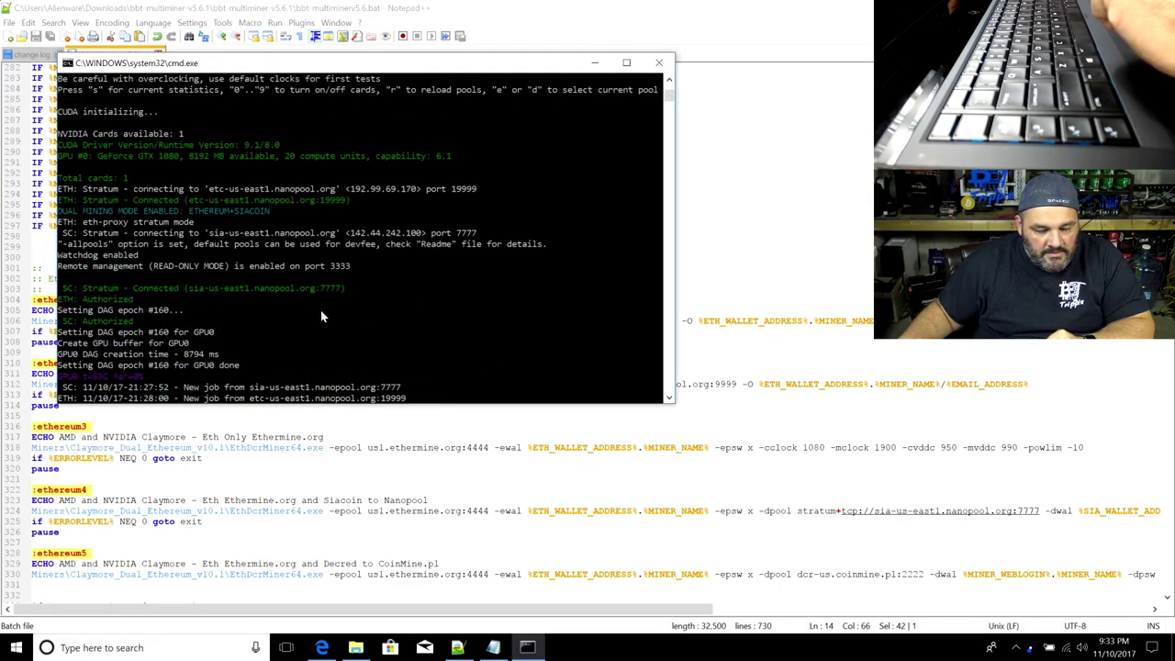
scroll(267, 314, up, 2)
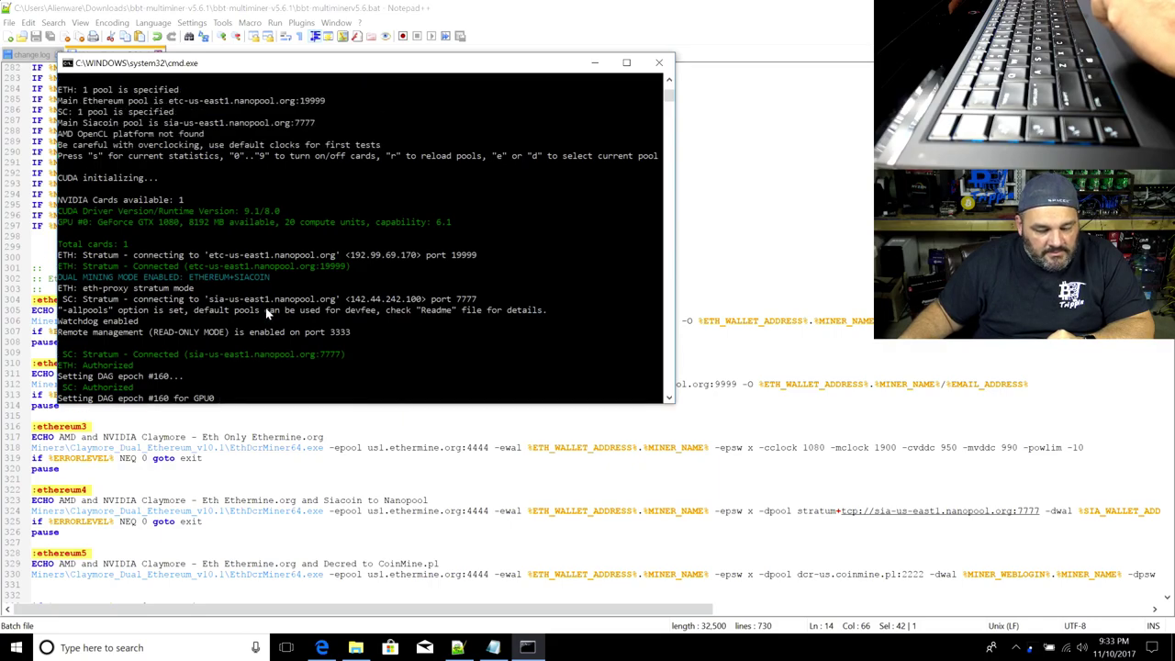
scroll(264, 309, up, 1)
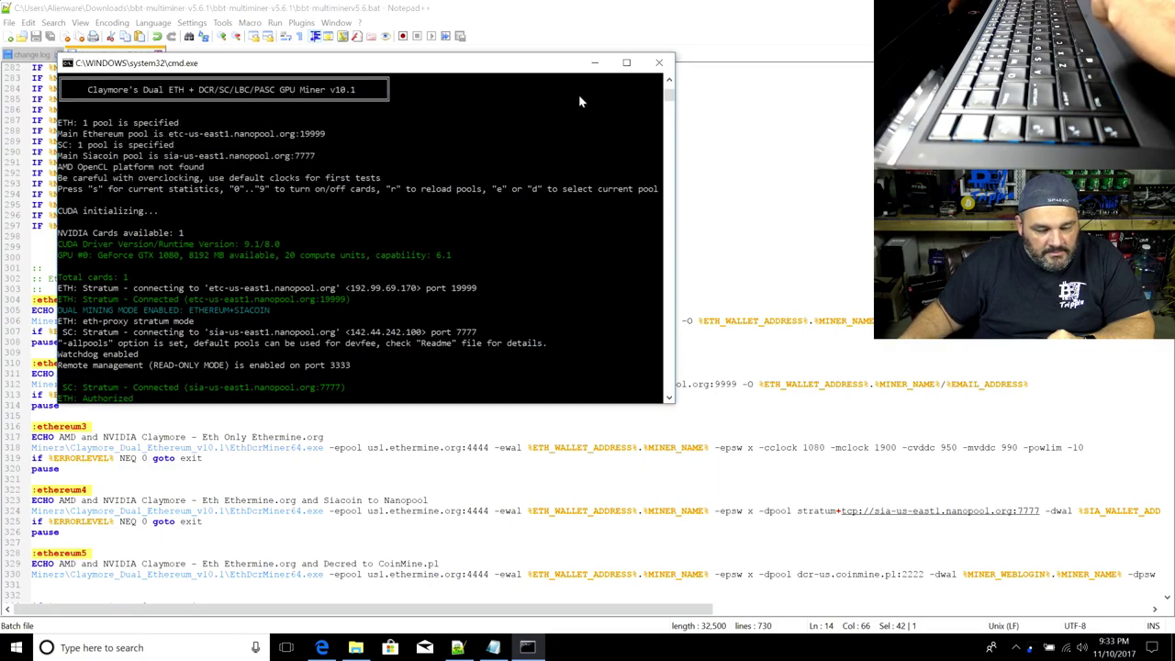
click(909, 246)
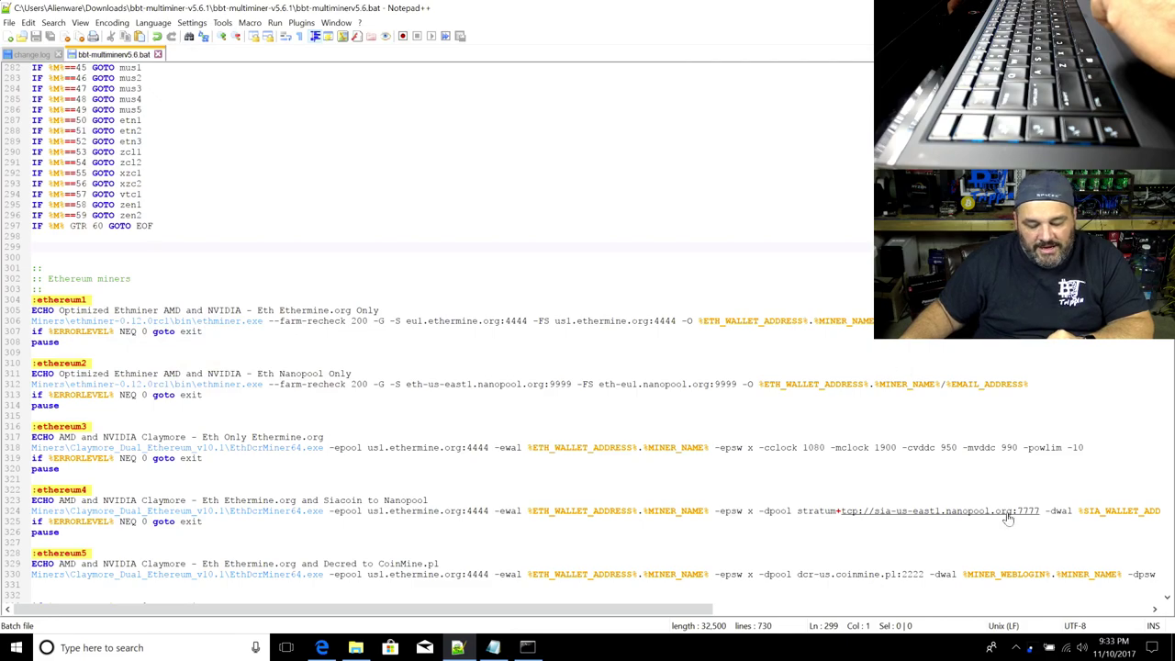
Display the current mining statistics in the miner console, then return to the batch file
click(528, 647)
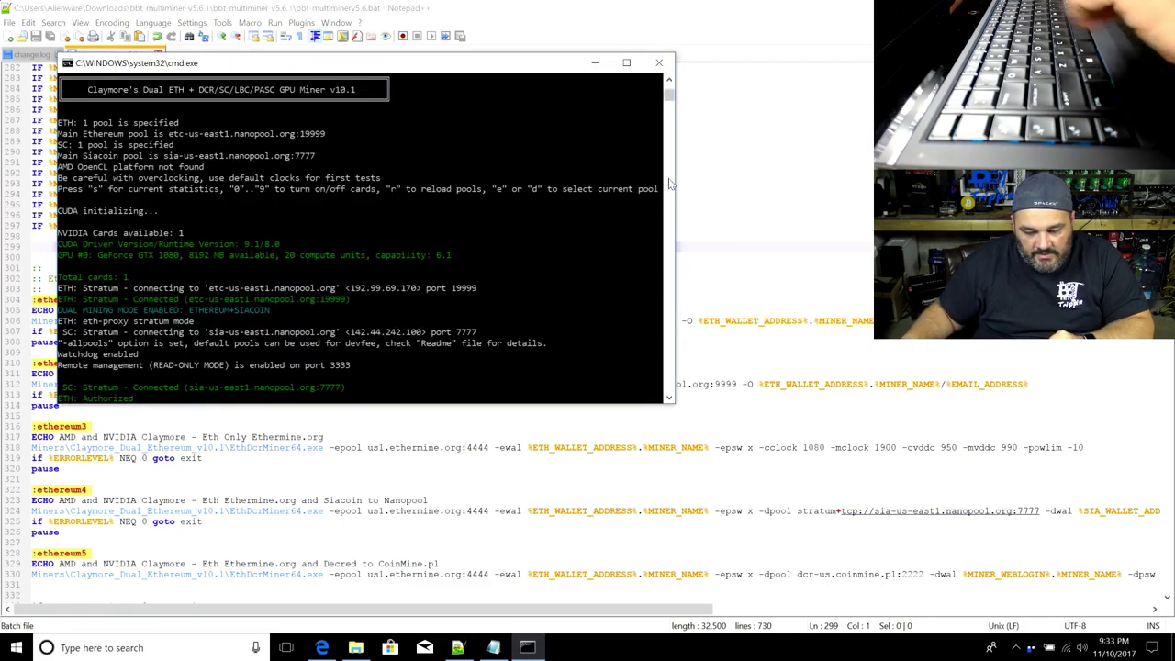
key(s)
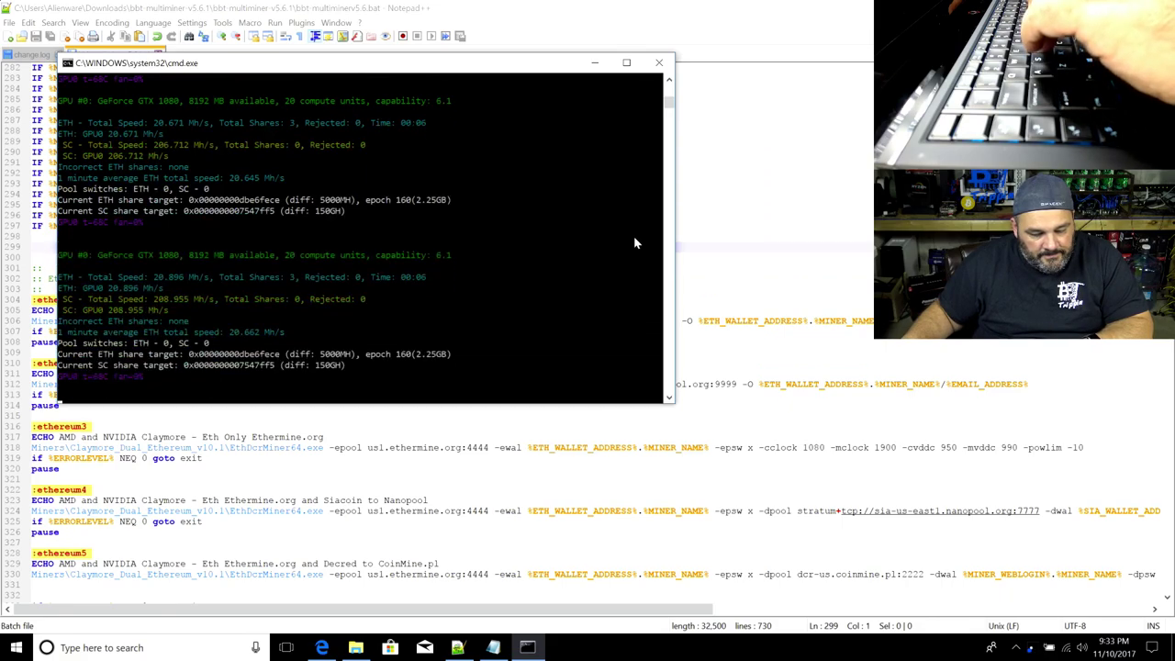
key(alt+Tab)
click(873, 437)
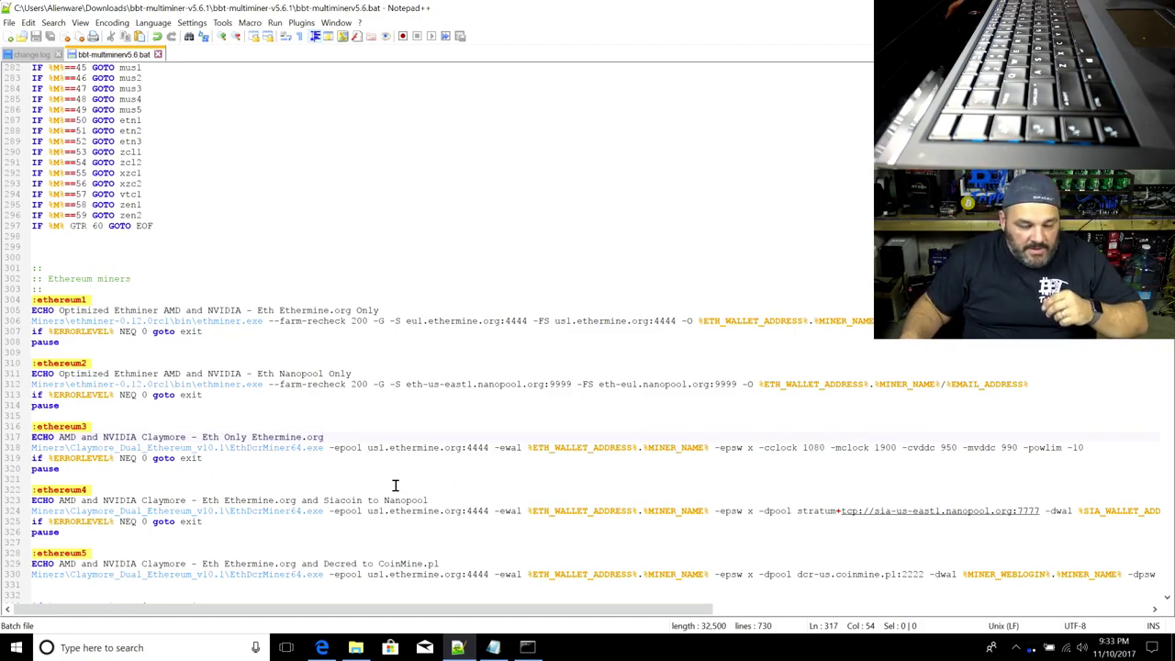
Recheck the Ethereum Classic account page in the browser and go back to the batch file in Notepad++
click(459, 647)
click(459, 647)
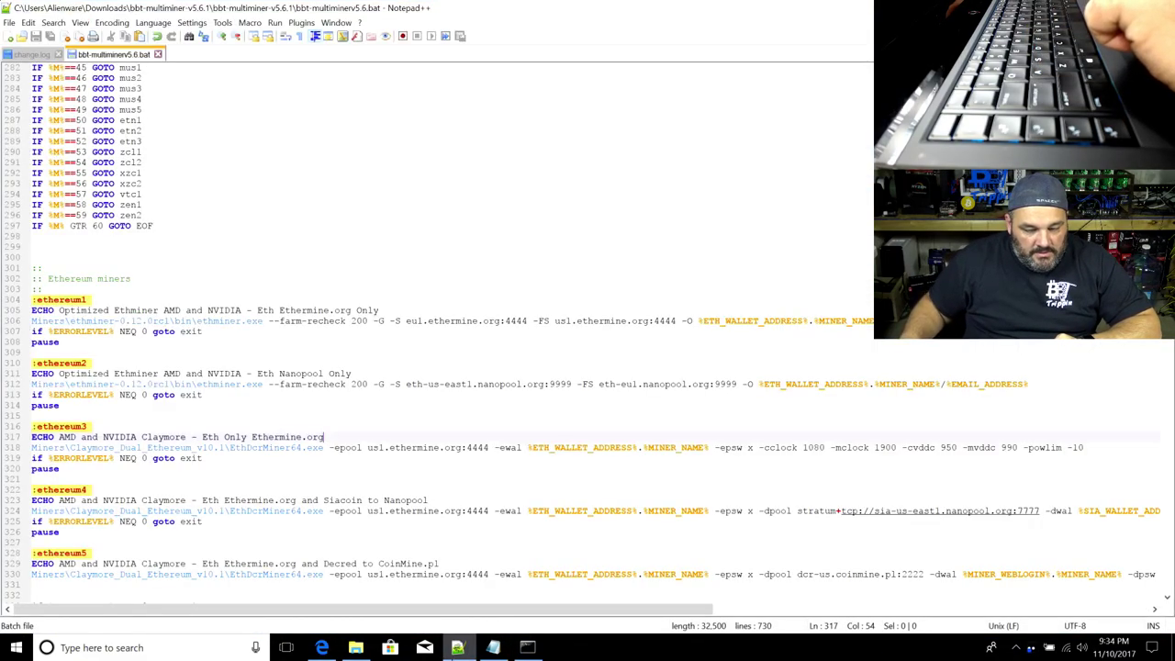
click(459, 647)
click(895, 340)
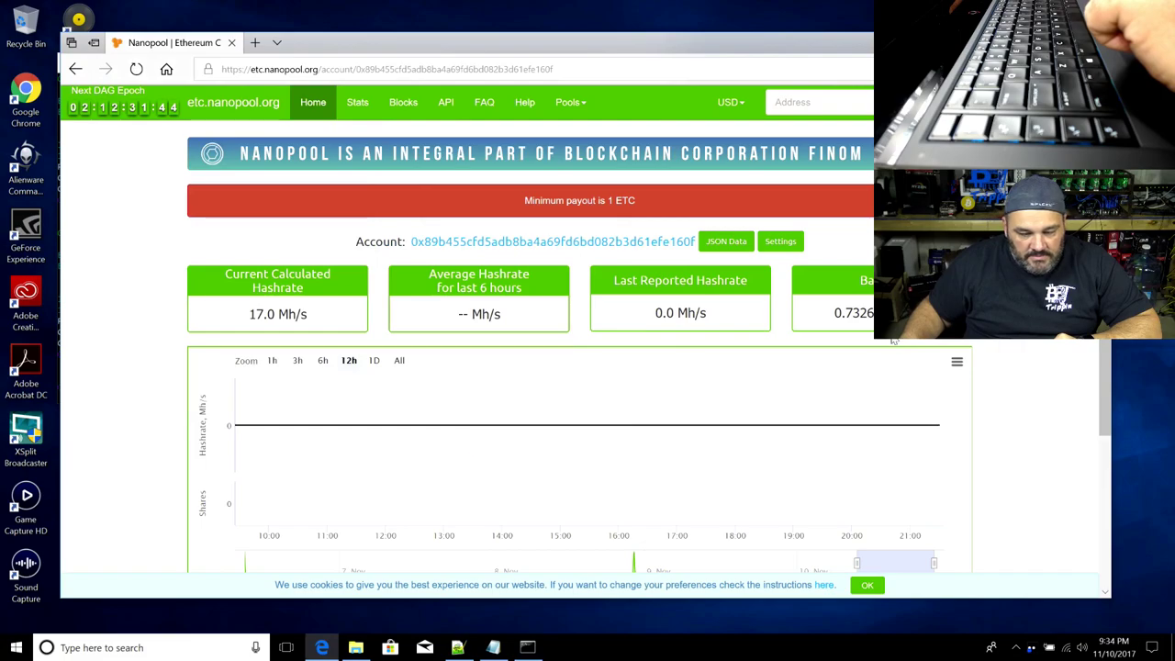
click(457, 646)
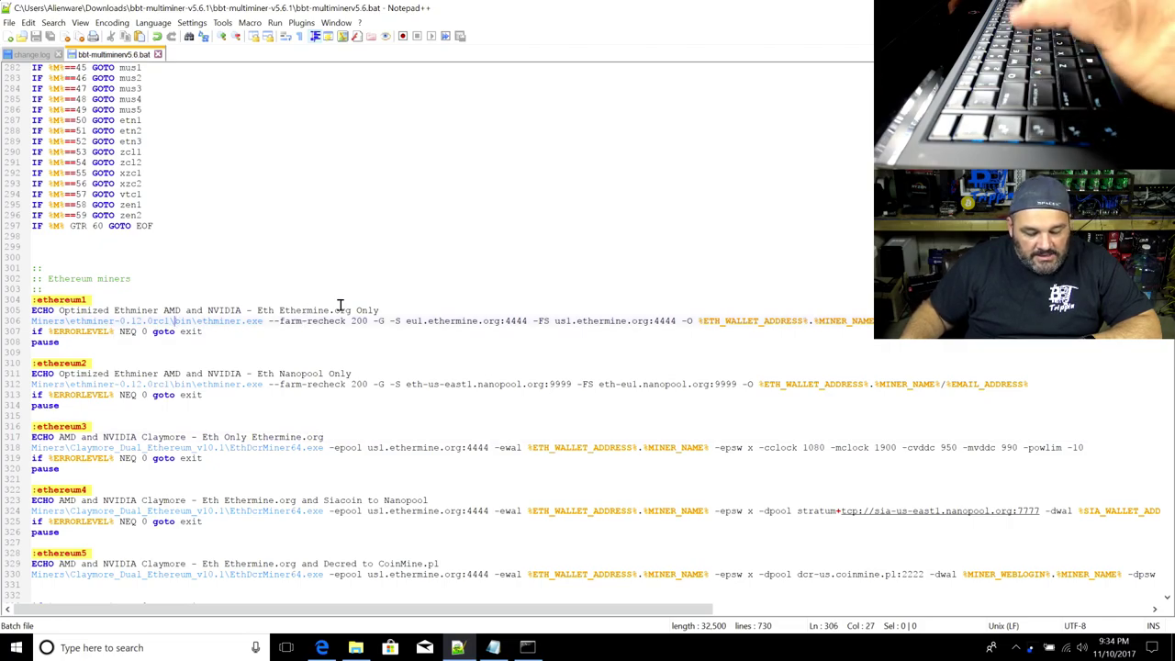
Go to the zen2 entry at the end of the batch file and highlight its DSTM ZMiner description and full zm.exe command line
scroll(340, 299, down, 7)
scroll(339, 298, down, 5)
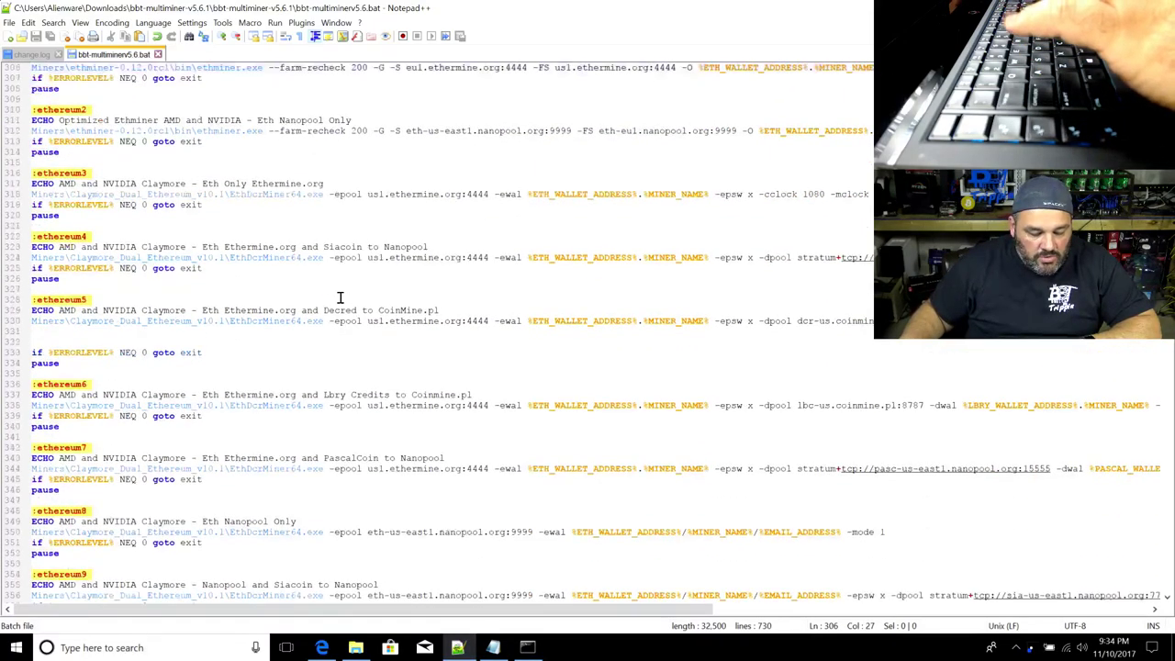
scroll(170, 448, down, 20)
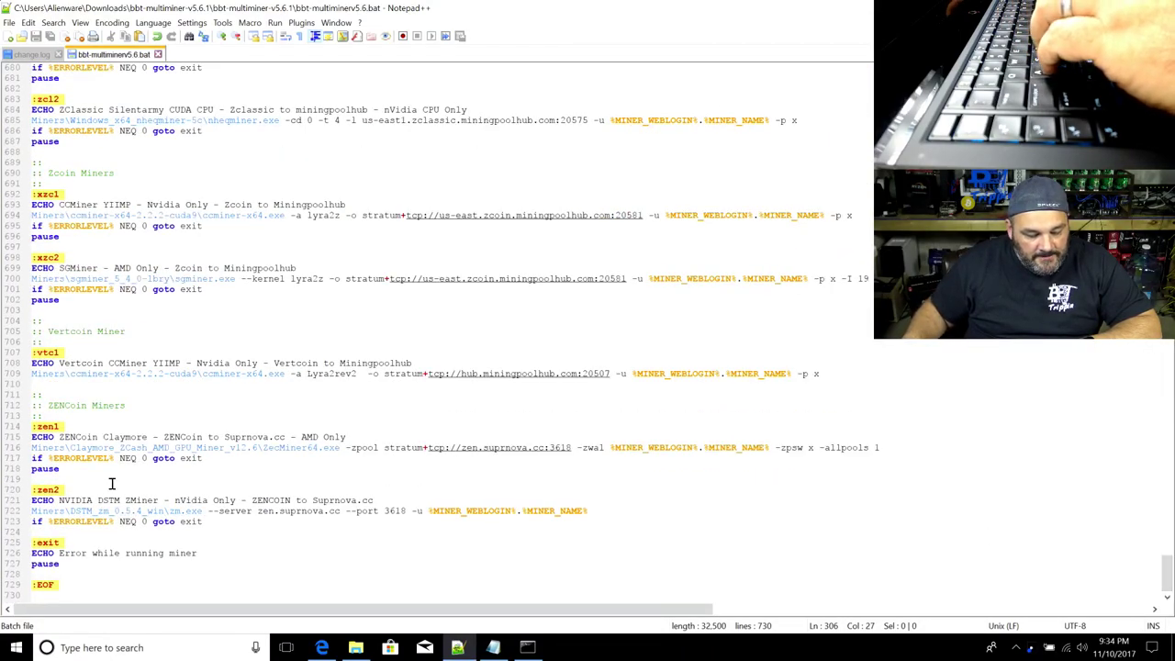
drag(98, 500, 151, 496)
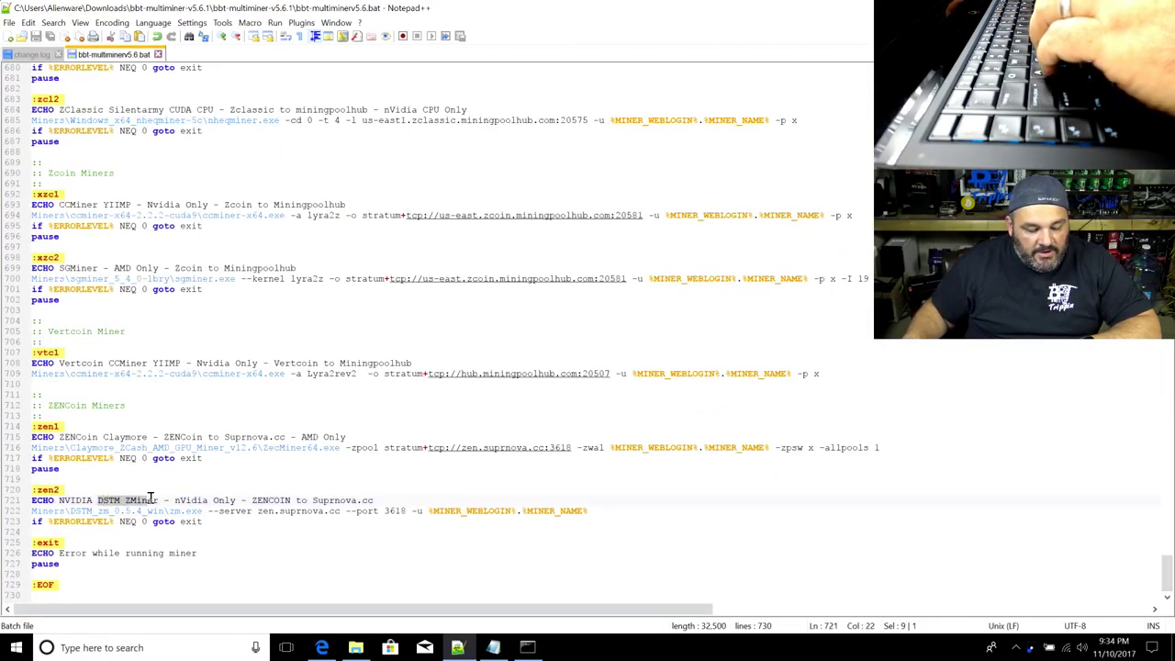
click(250, 500)
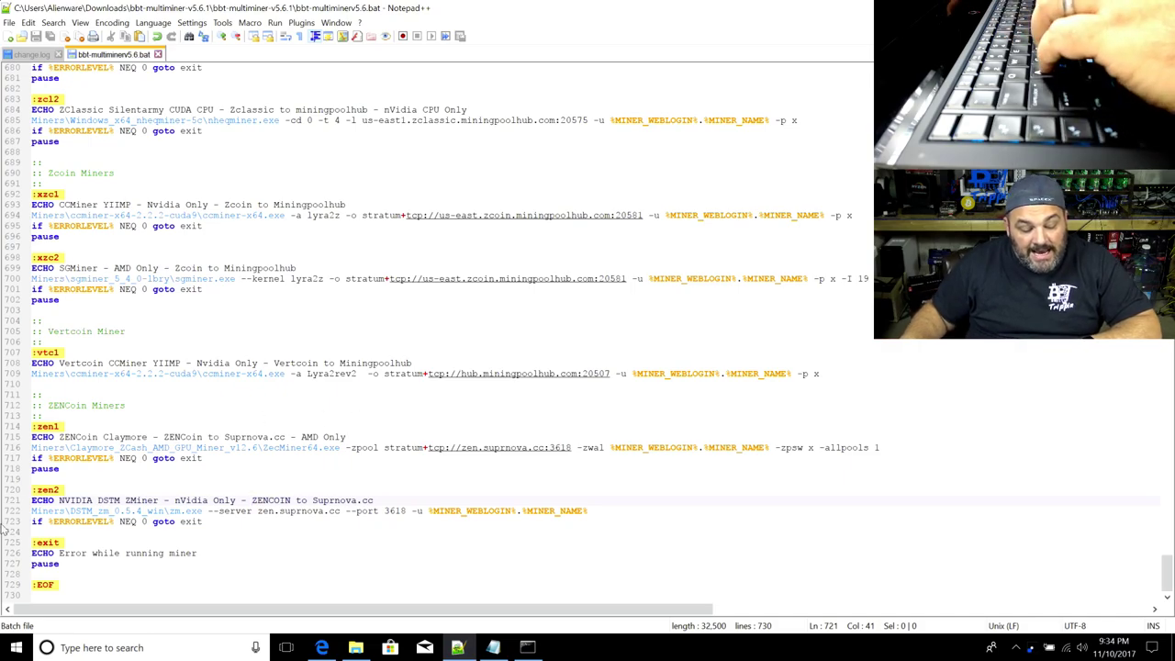
drag(202, 510, 25, 507)
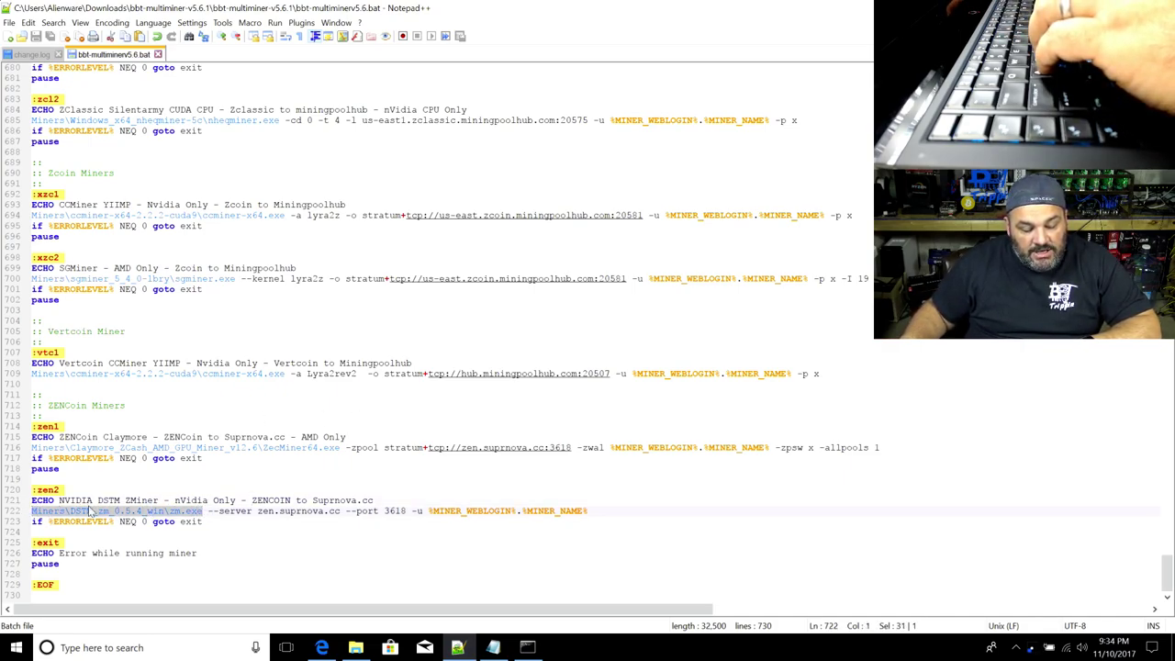
drag(599, 510, 29, 516)
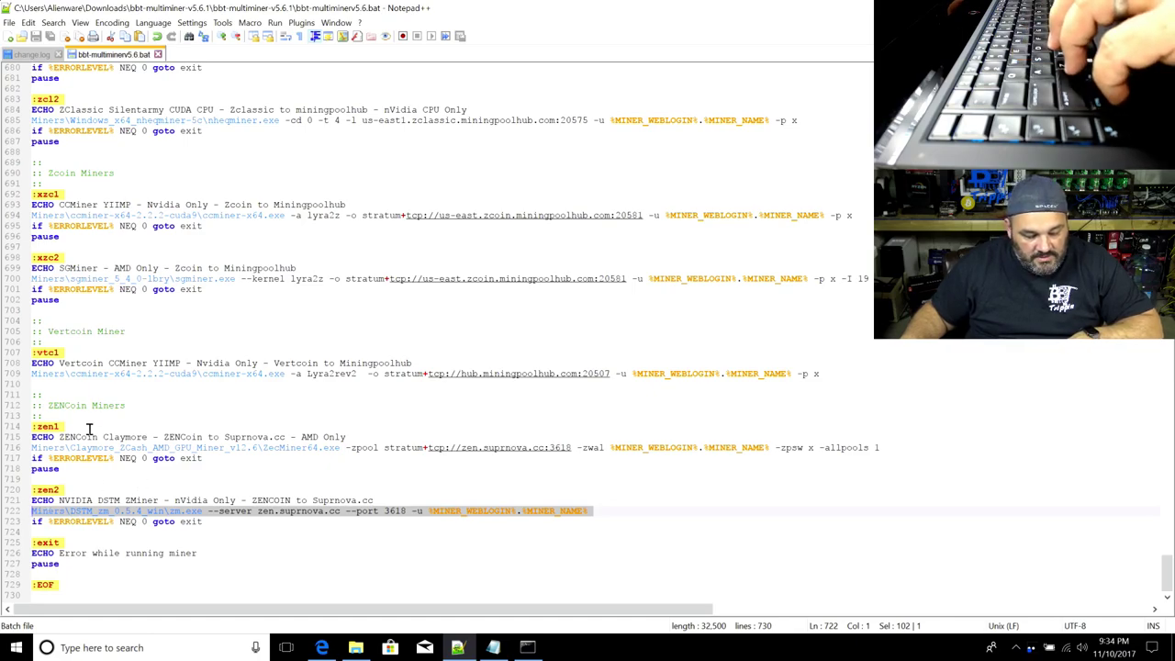
Review the miner sections backwards from the ZENCoin entries to the ZCash miners, checking labels such as exp1 and dbix4
scroll(190, 411, up, 14)
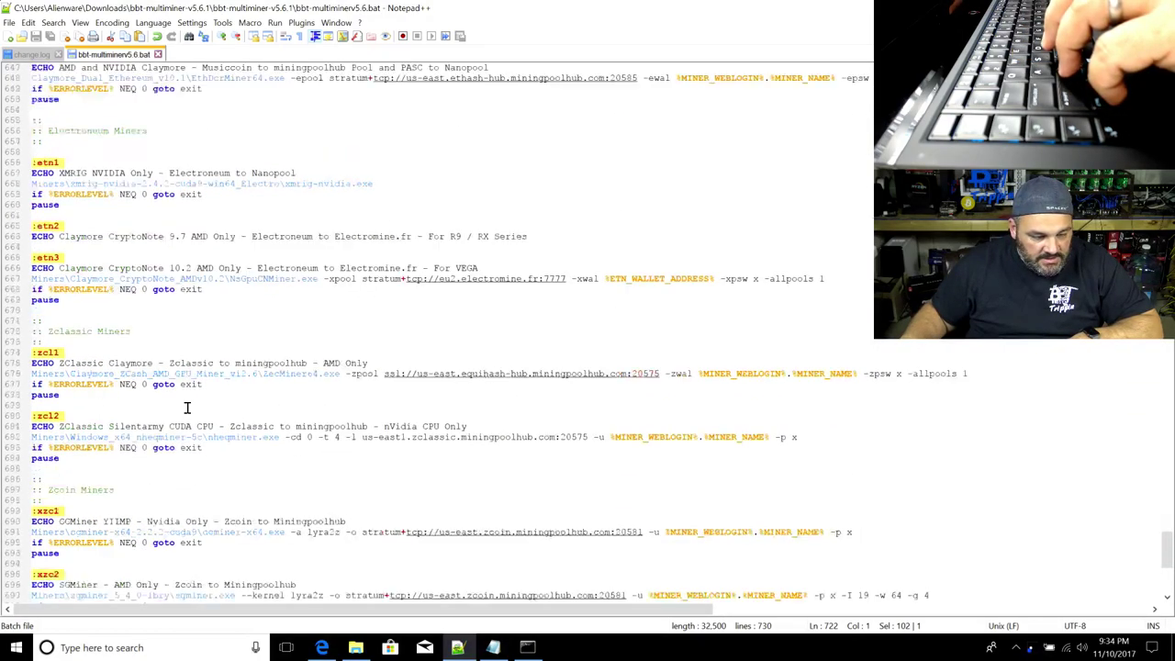
scroll(156, 395, up, 11)
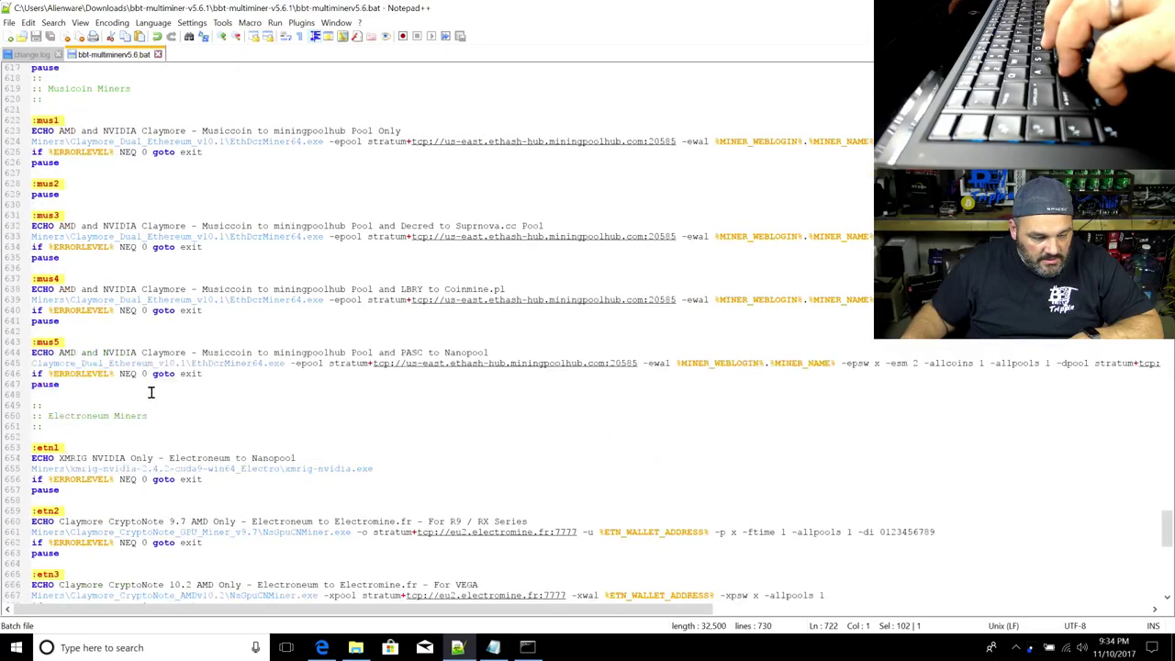
scroll(150, 390, up, 2)
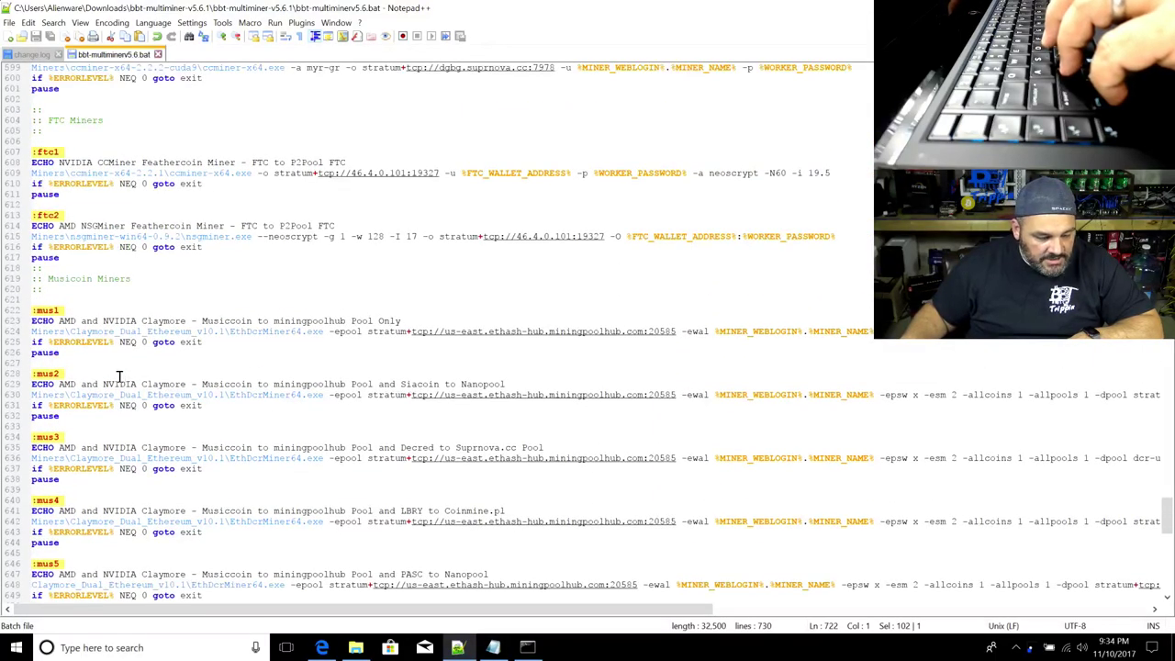
scroll(119, 376, up, 14)
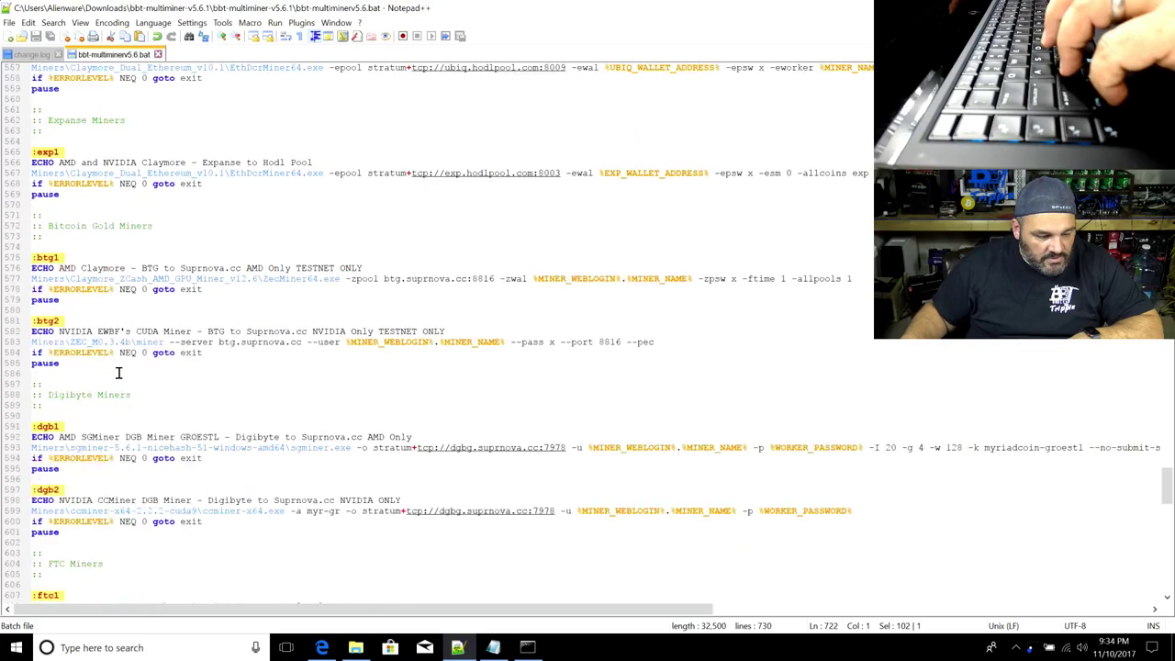
scroll(118, 373, up, 2)
double_click(46, 215)
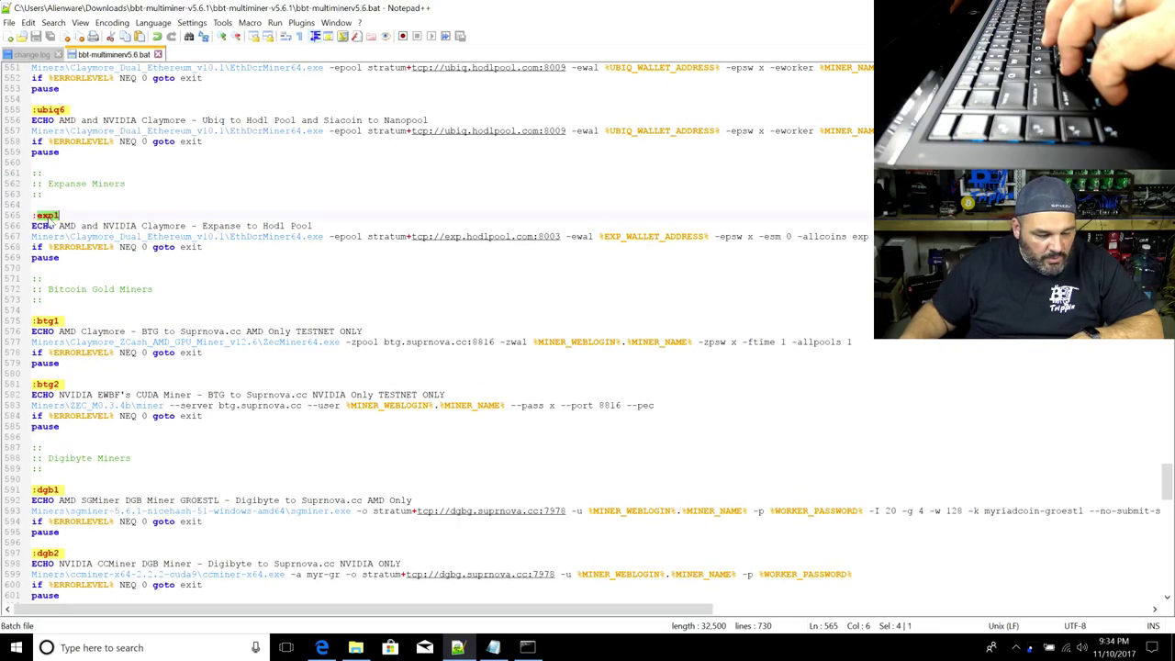
scroll(78, 300, up, 12)
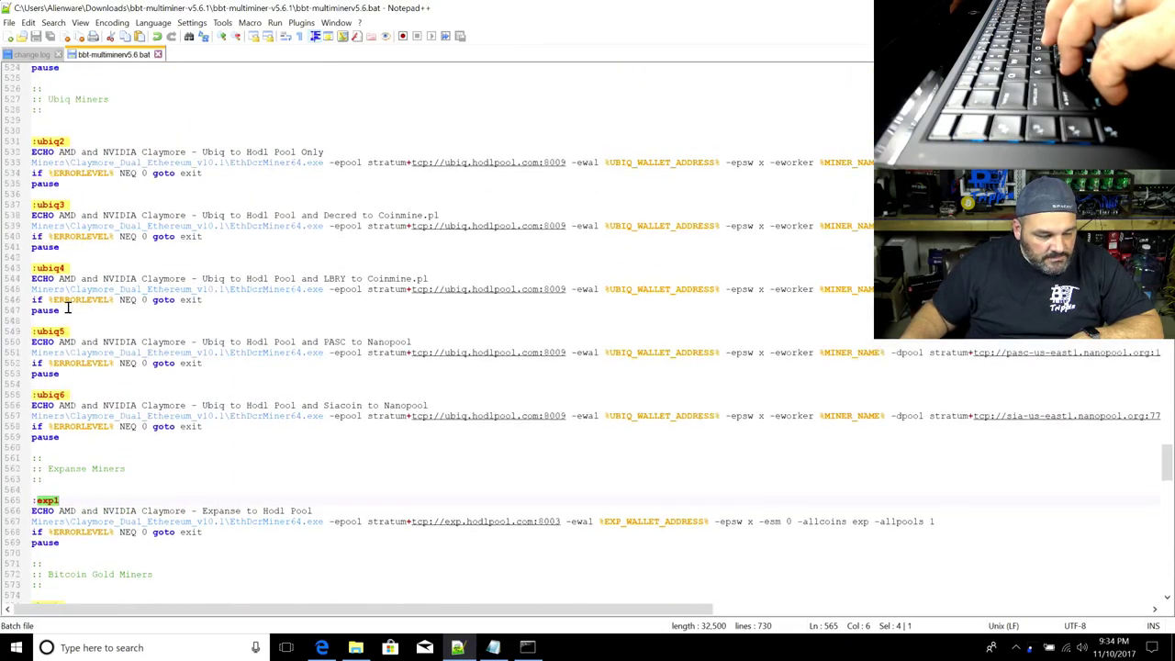
scroll(67, 303, up, 1)
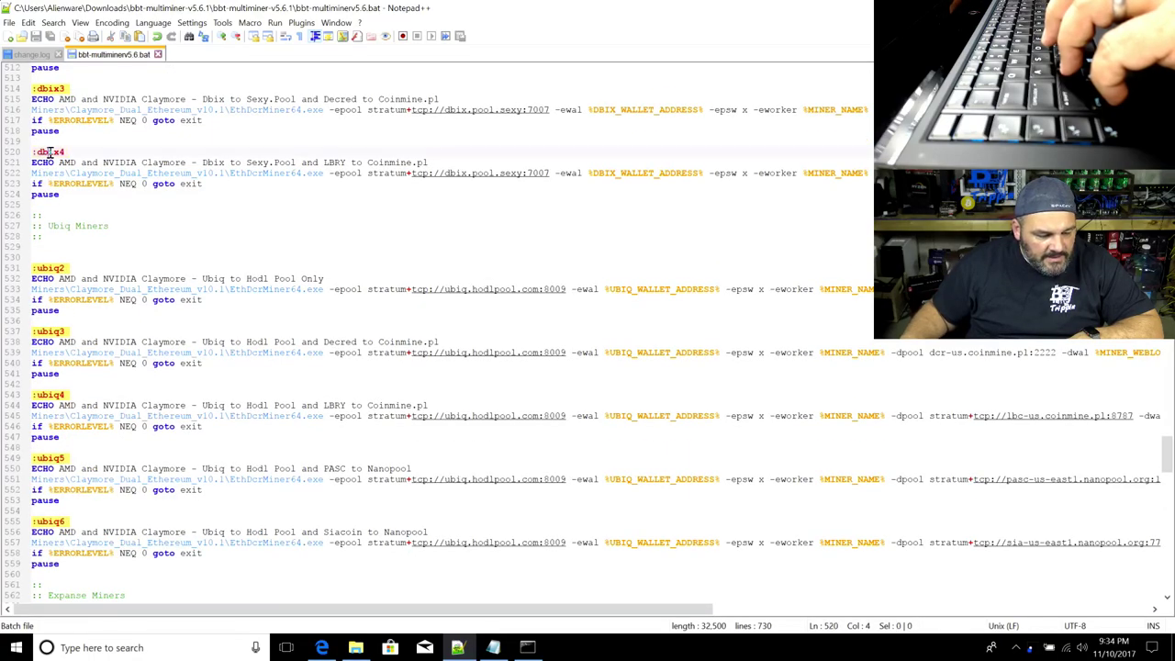
scroll(128, 231, up, 13)
scroll(46, 241, up, 8)
scroll(44, 193, up, 8)
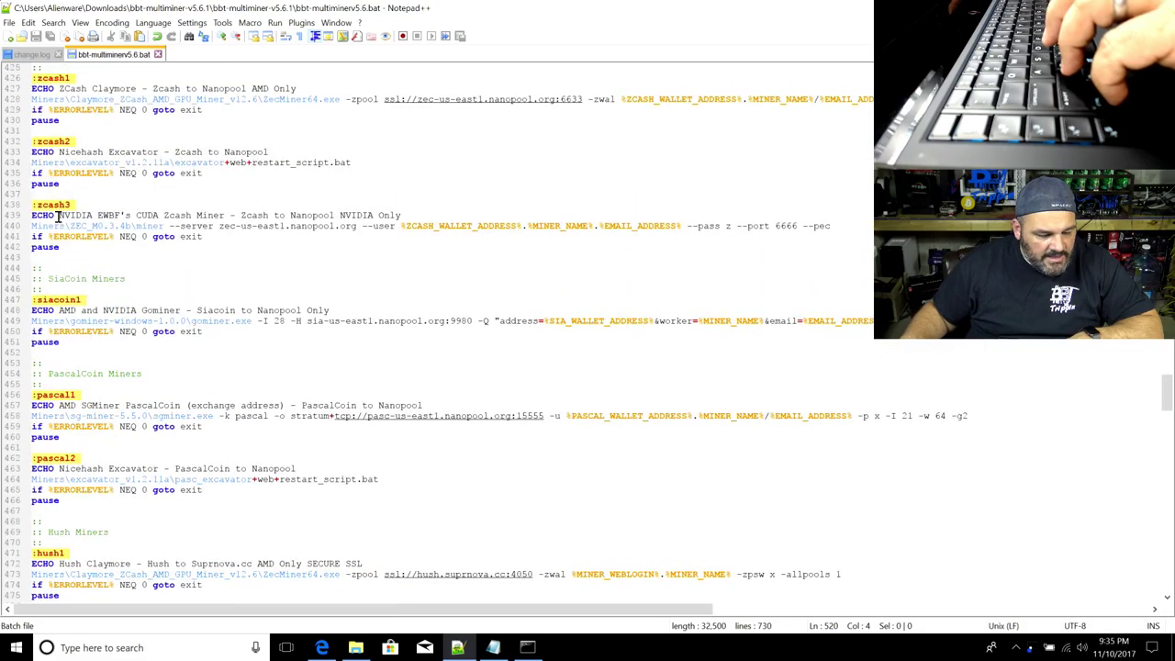
scroll(55, 213, up, 3)
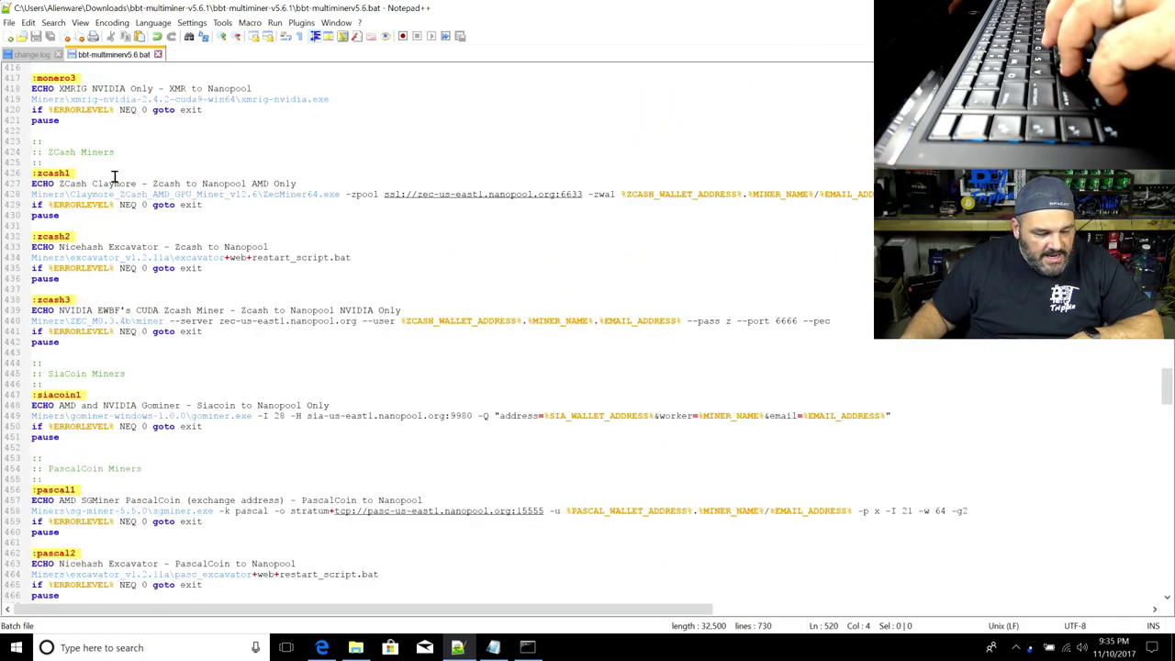
Highlight part of the ZecMiner64.exe path in the zcash1 command and place the cursor at the start of that line
click(194, 192)
click(271, 194)
click(338, 193)
drag(338, 194, 194, 194)
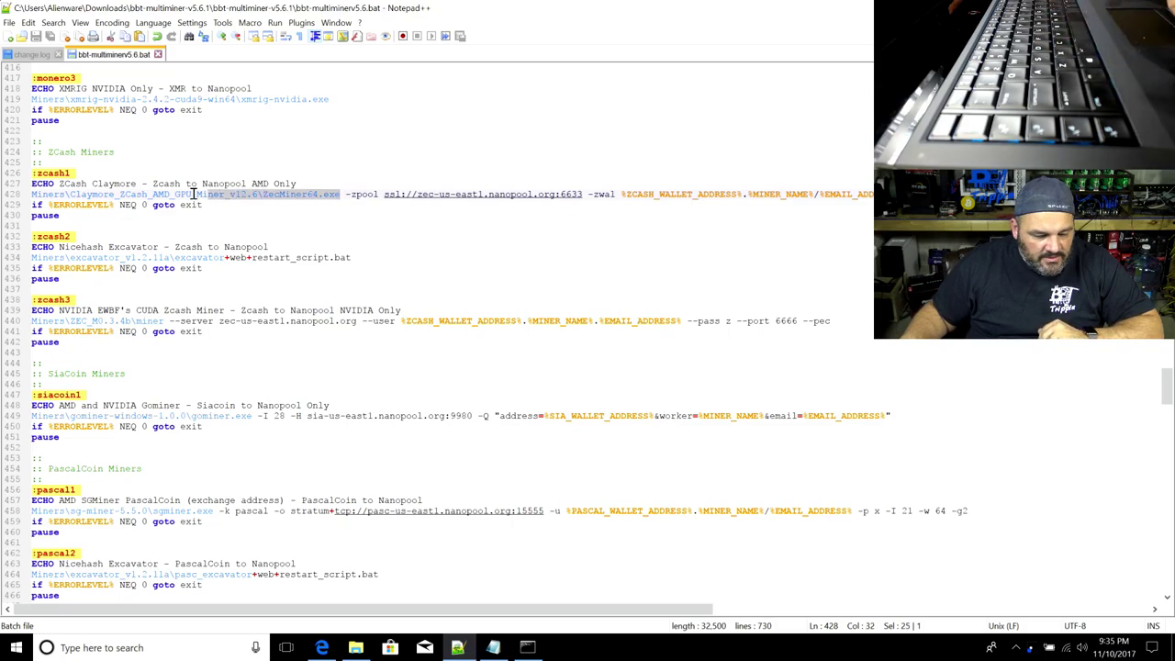
click(32, 194)
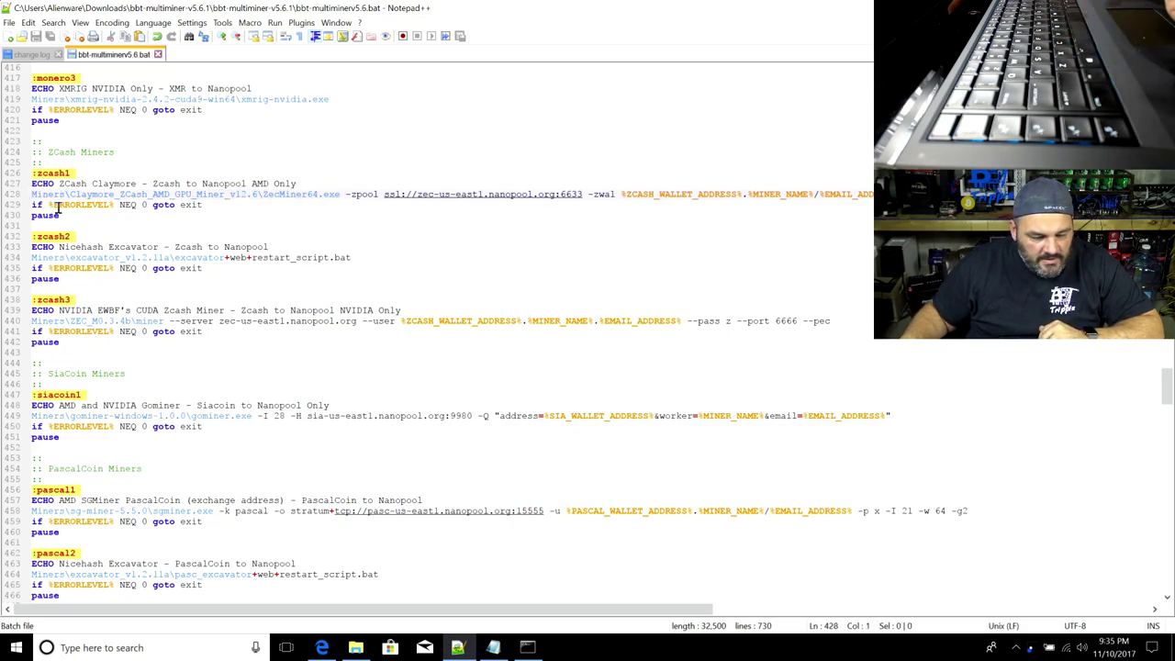
Insert the DSTM zm.exe command for zen.suprnova.cc, port 3618, on a new line below the zcash1 Claymore command
click(34, 203)
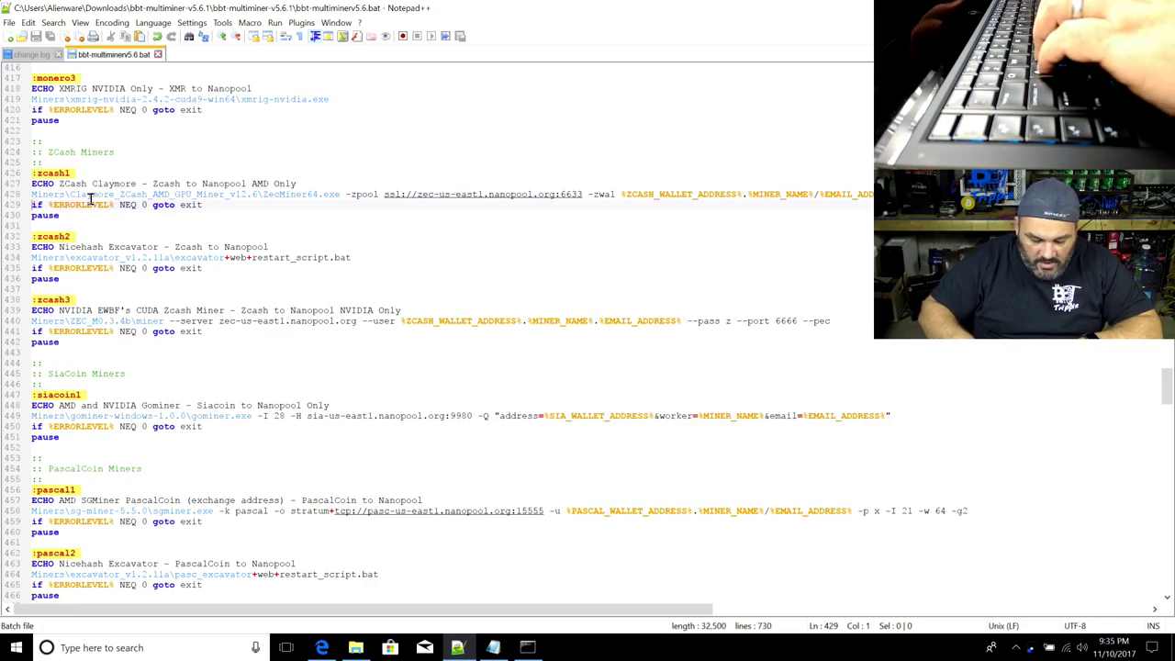
key(Return)
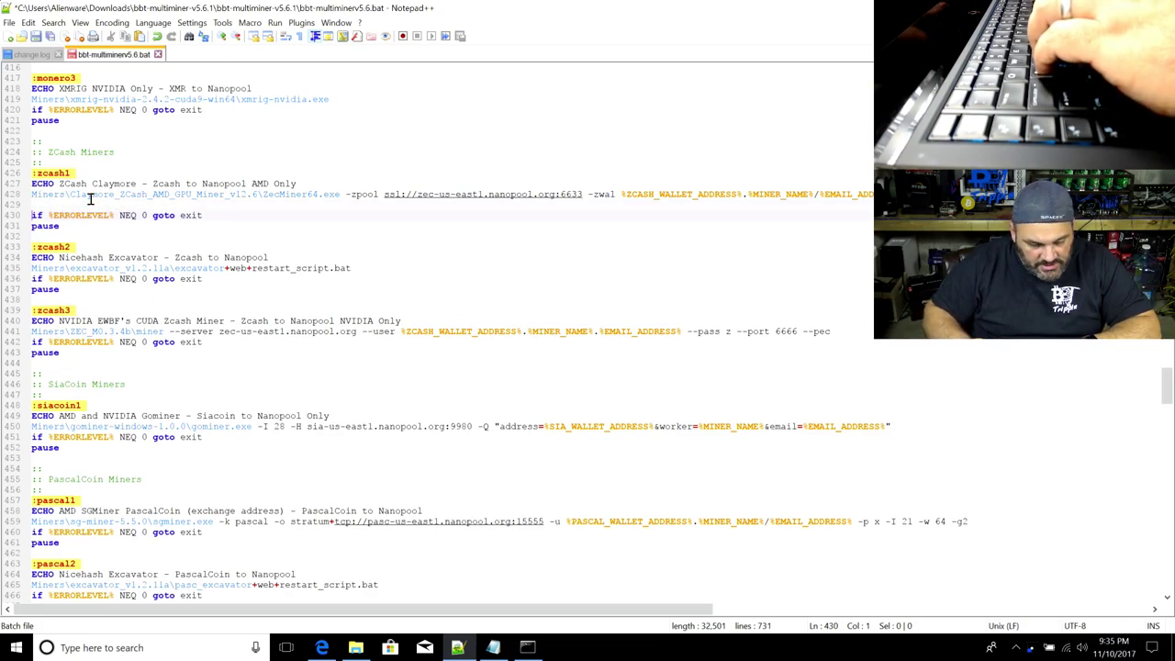
key(Up)
text(Miners\DSTM_zm_0.5.4_win\zm.exe --server zen.suprnova.cc --port 3618 -u %MINER_WEBLOGIN%.%MINER_NAME%)
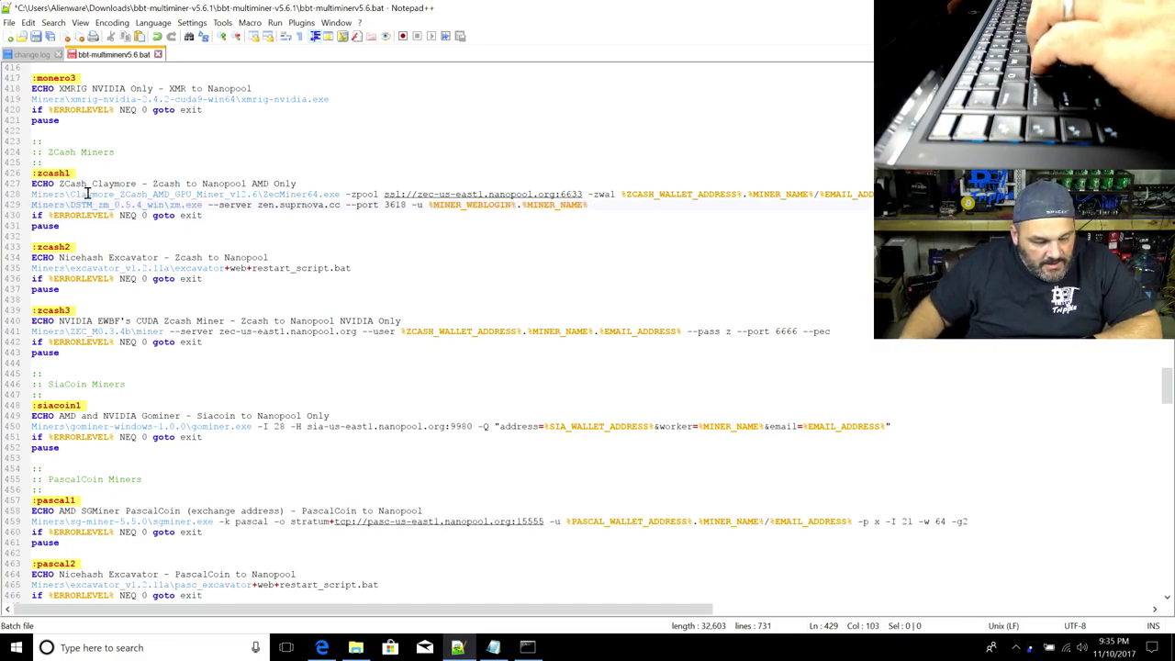
double_click(104, 206)
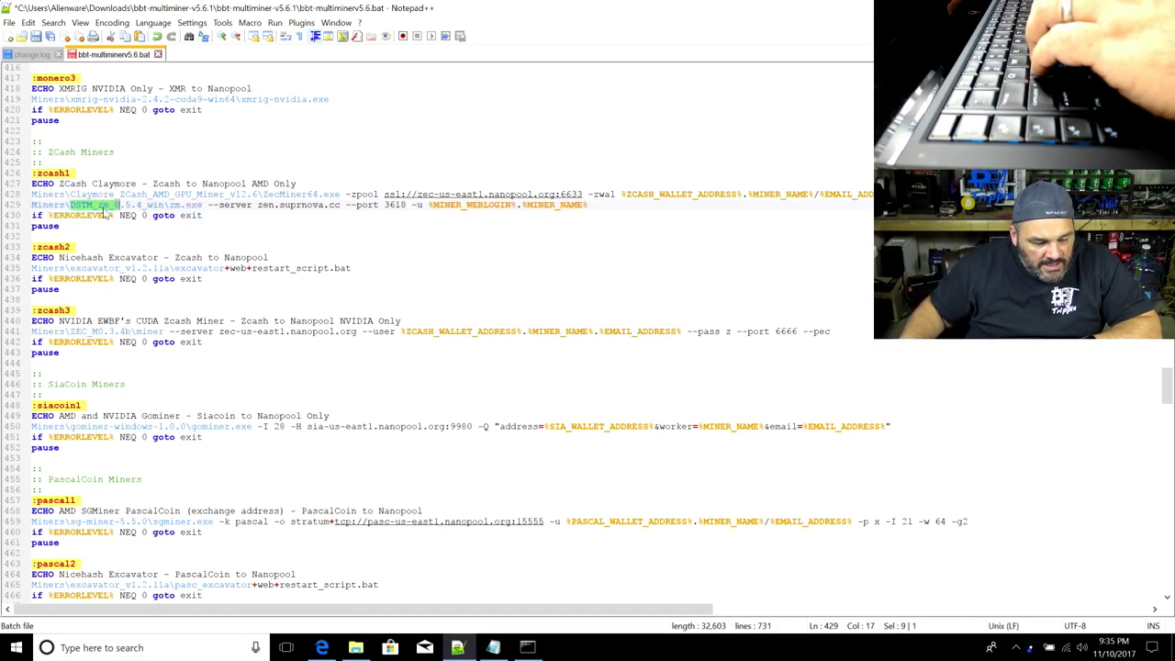
double_click(190, 194)
click(289, 213)
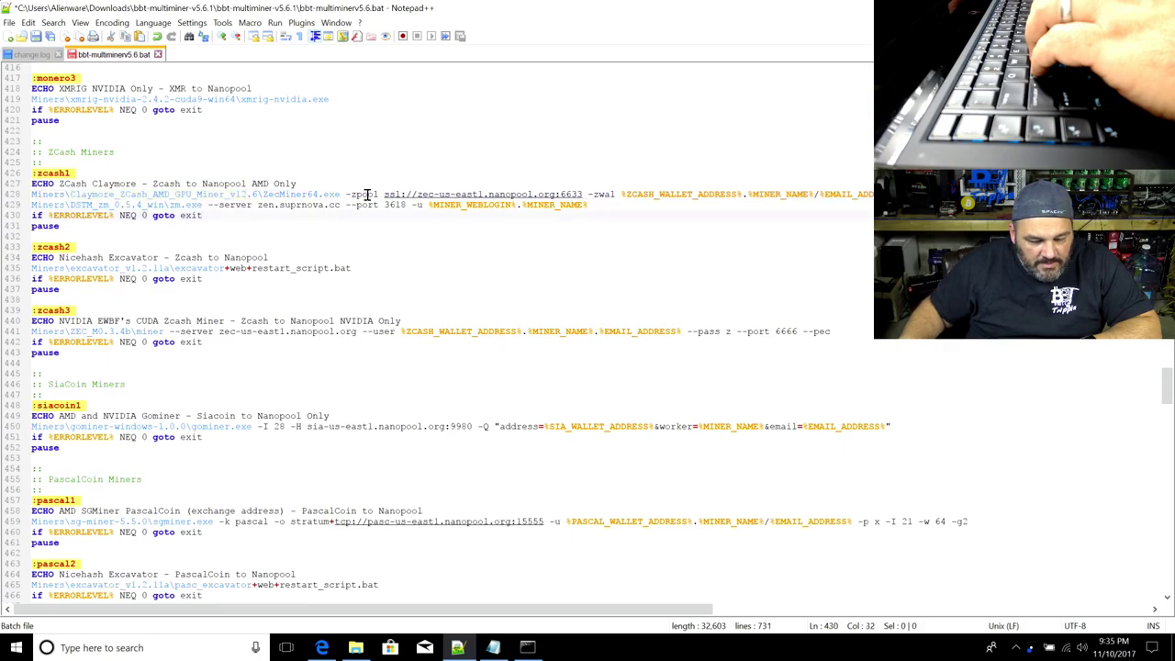
Replace the zen.suprnova.cc server in the new zm.exe line with ssl://zec-us-east1.nanopool.org:6633 from the Claymore line
drag(582, 194, 395, 195)
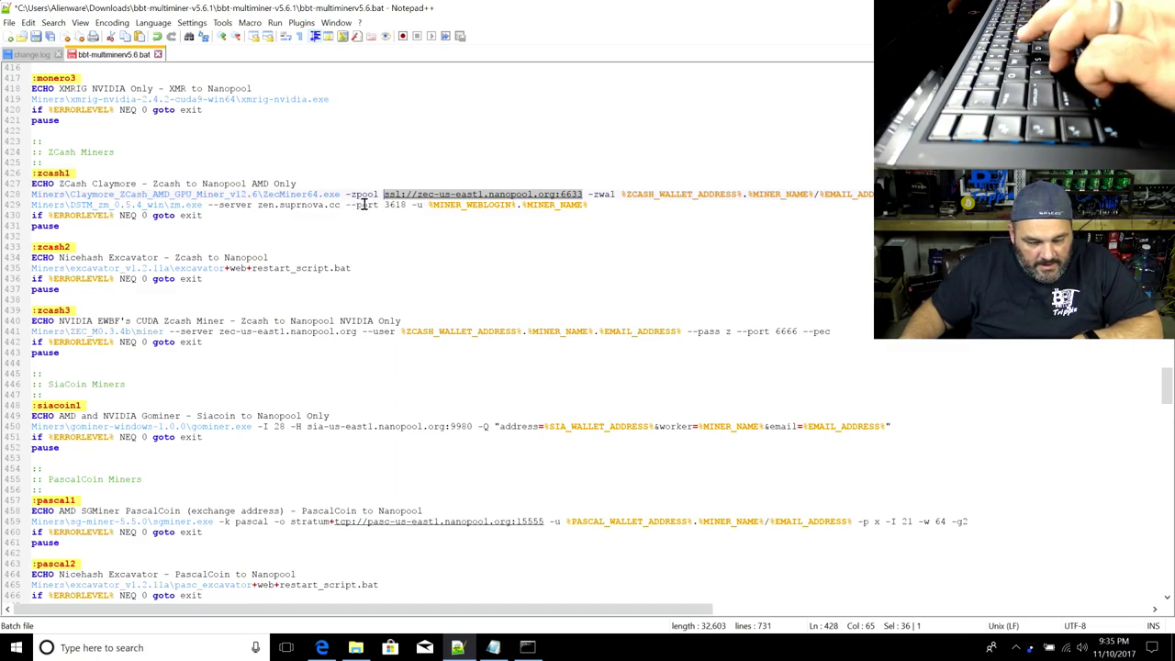
drag(338, 205, 282, 203)
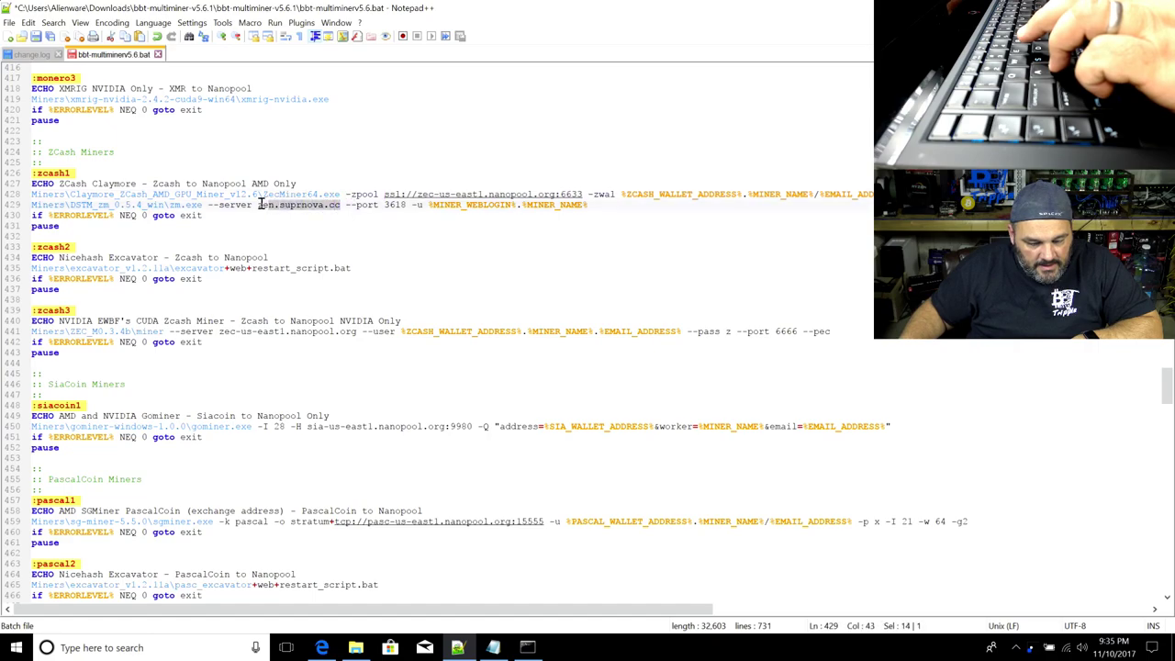
text(ssl://zec-us-east1.nanopool.org:6633)
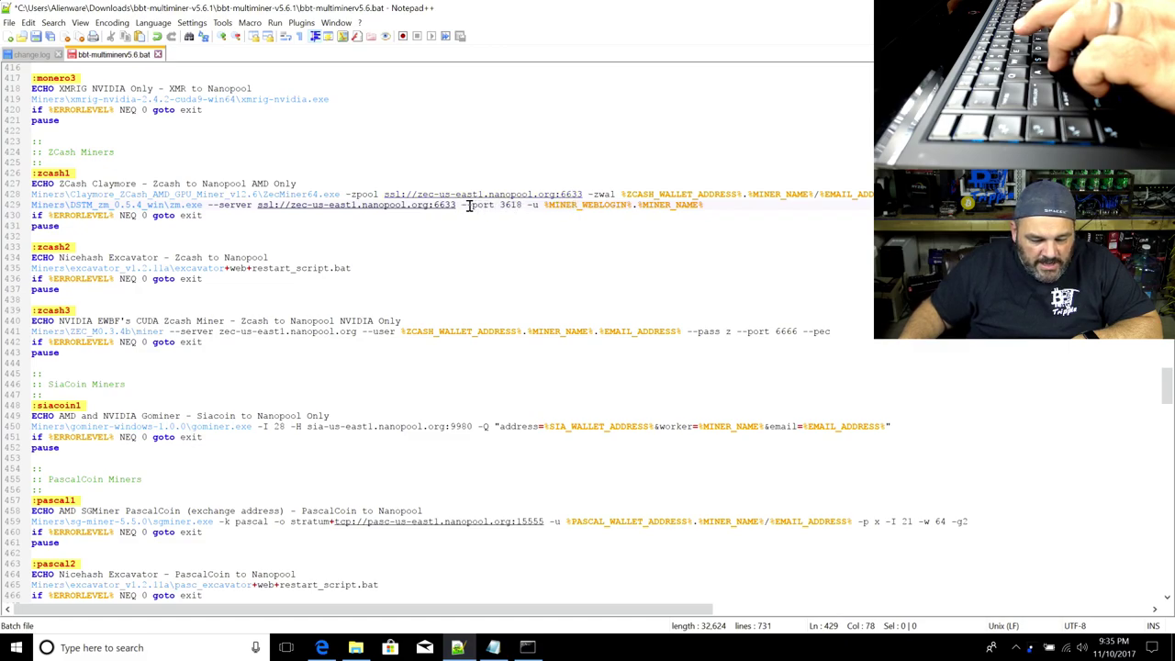
Remove the :6633 suffix from the zm.exe server address and set its --port value to 6633
key(Left)
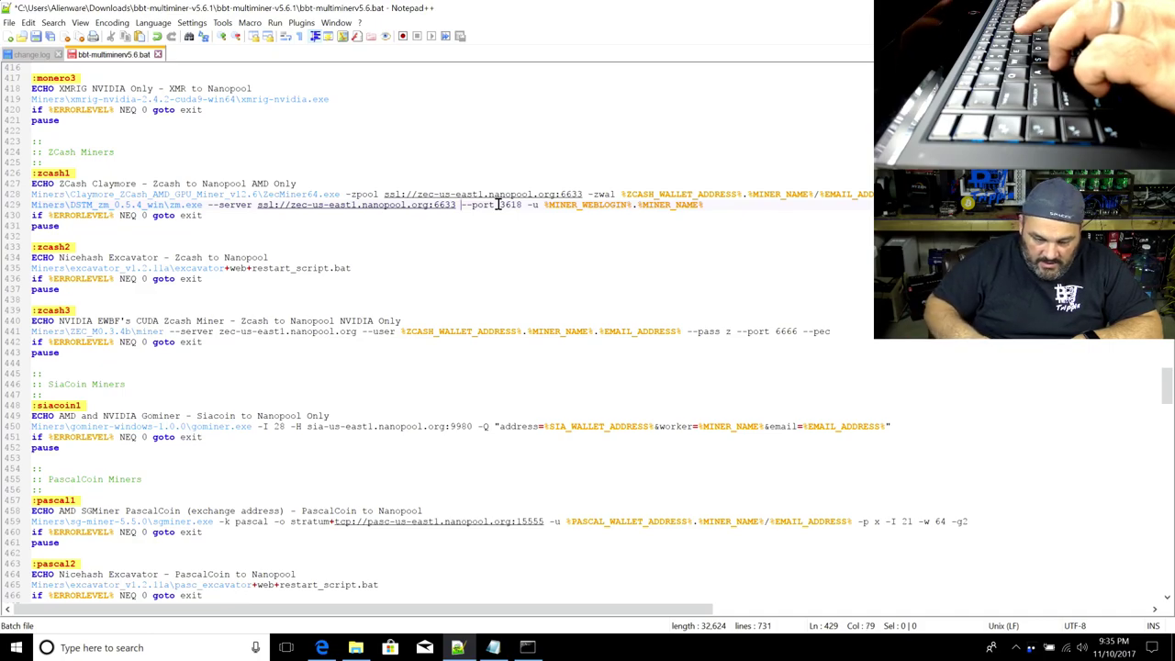
key(BackSpace)
key(BackSpace)
key(BackSpace)
key(BackSpace)
key(BackSpace)
key(BackSpace)
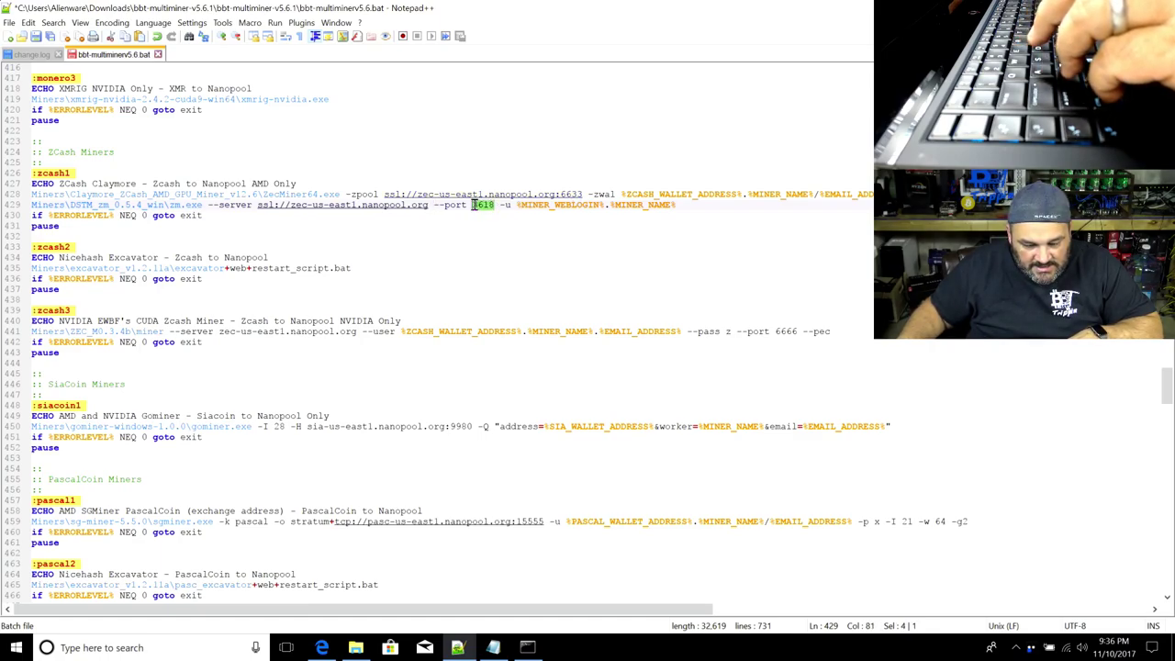
text(66)
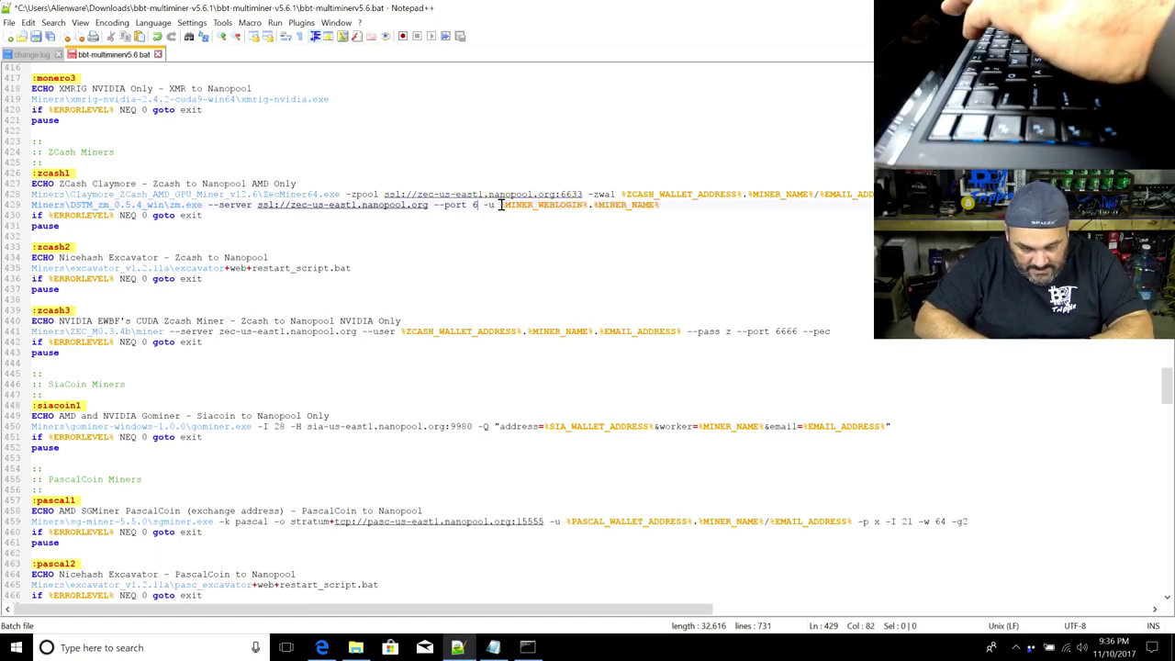
text(33)
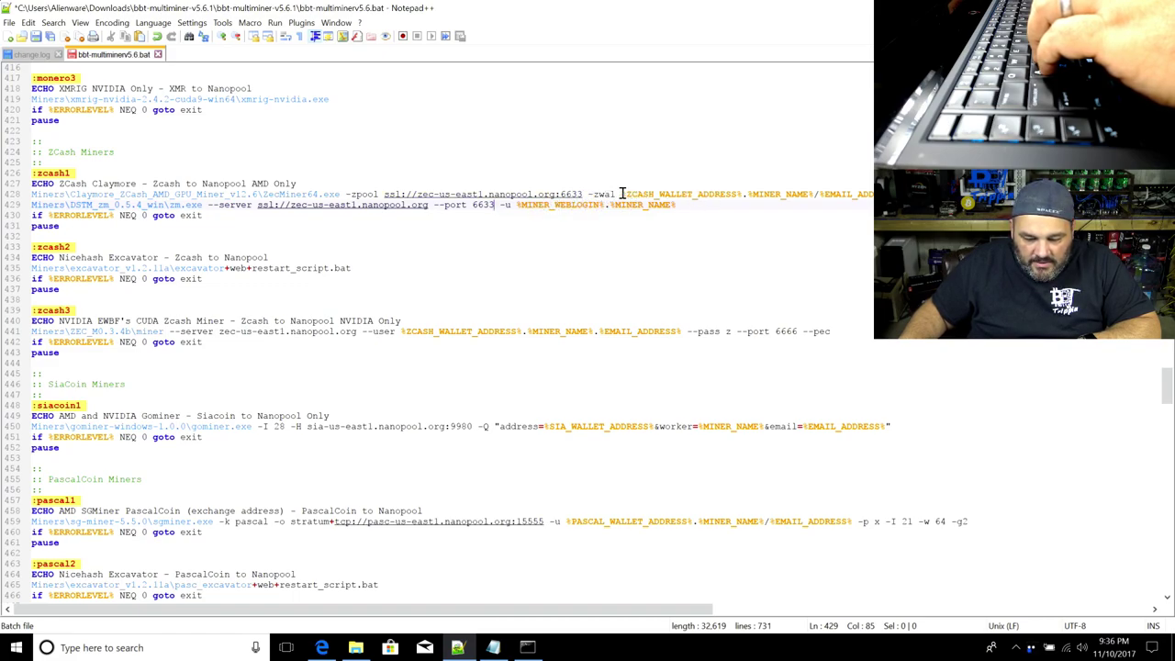
Replace the zm.exe -u value with %ZCASH_WALLET_ADDRESS%.%MINER_NAME%/%EMAIL_ADDRESS% copied from the Claymore command
drag(620, 194, 881, 194)
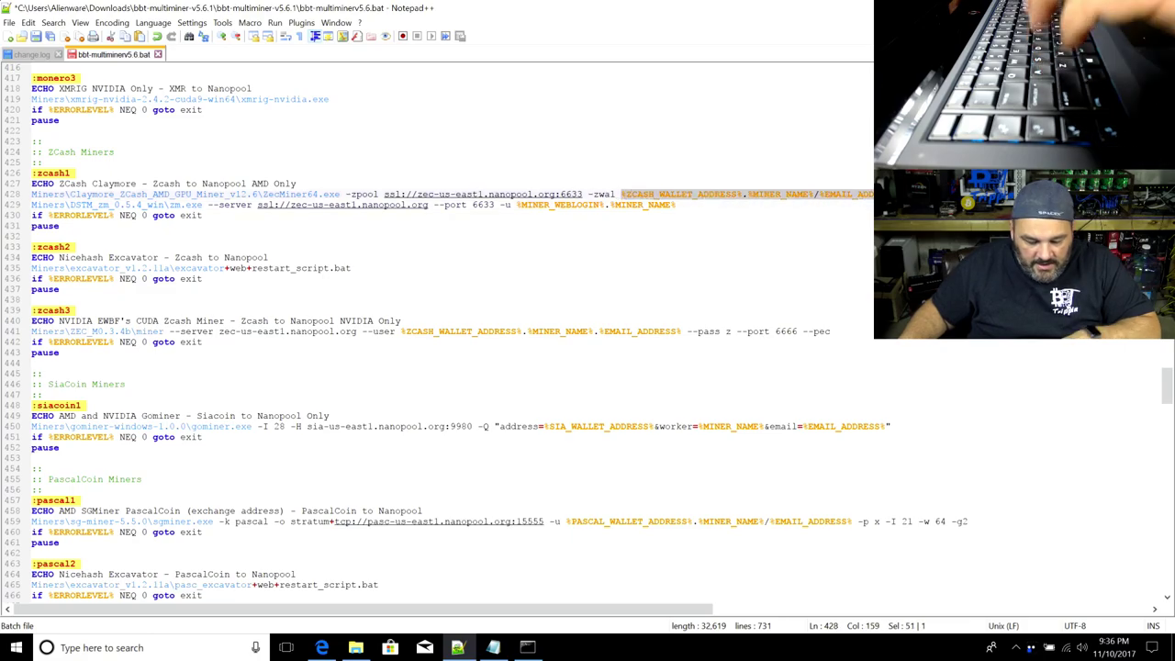
drag(680, 204, 518, 212)
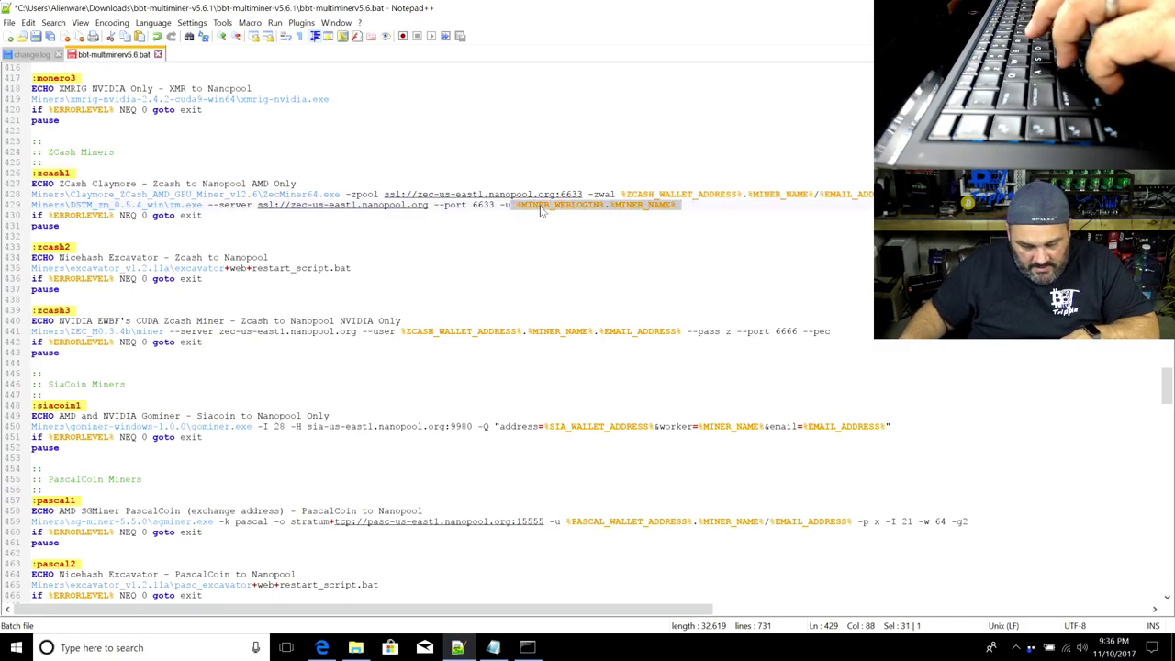
text(%ZCASH_WALLET_ADDRESS%.%MINER_NAME%/%EMAIL_ADDRESS%)
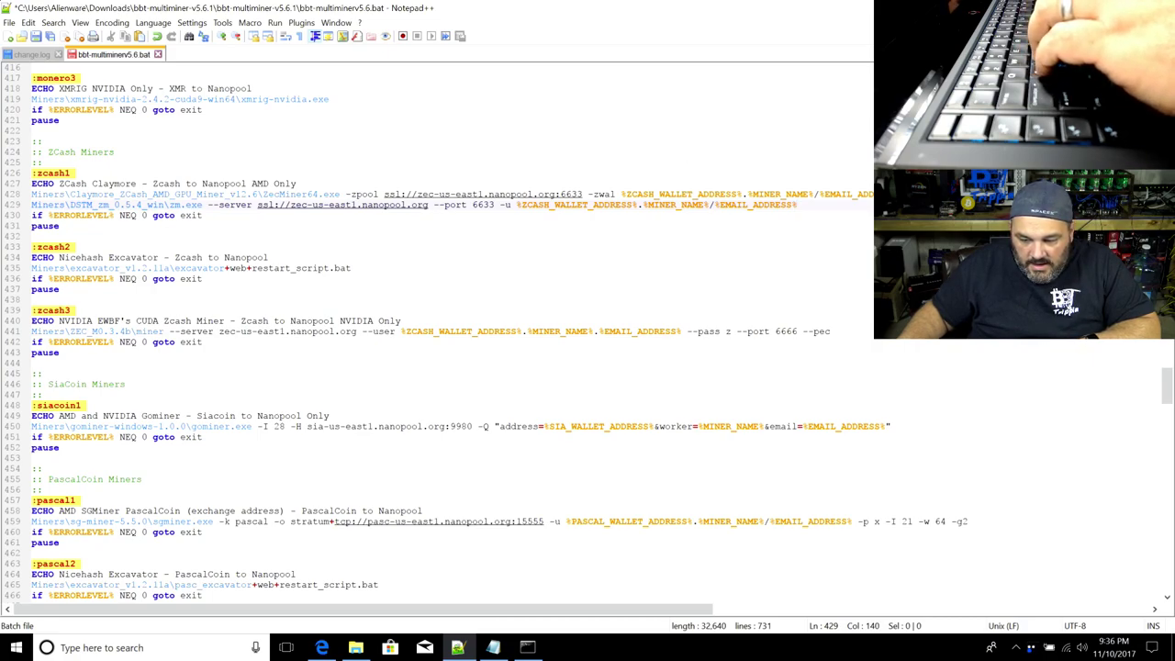
Remove the ssl:// prefix from the server address in the new zm.exe line, leaving zec-us-east1.nanopool.org
drag(1067, 195, 321, 193)
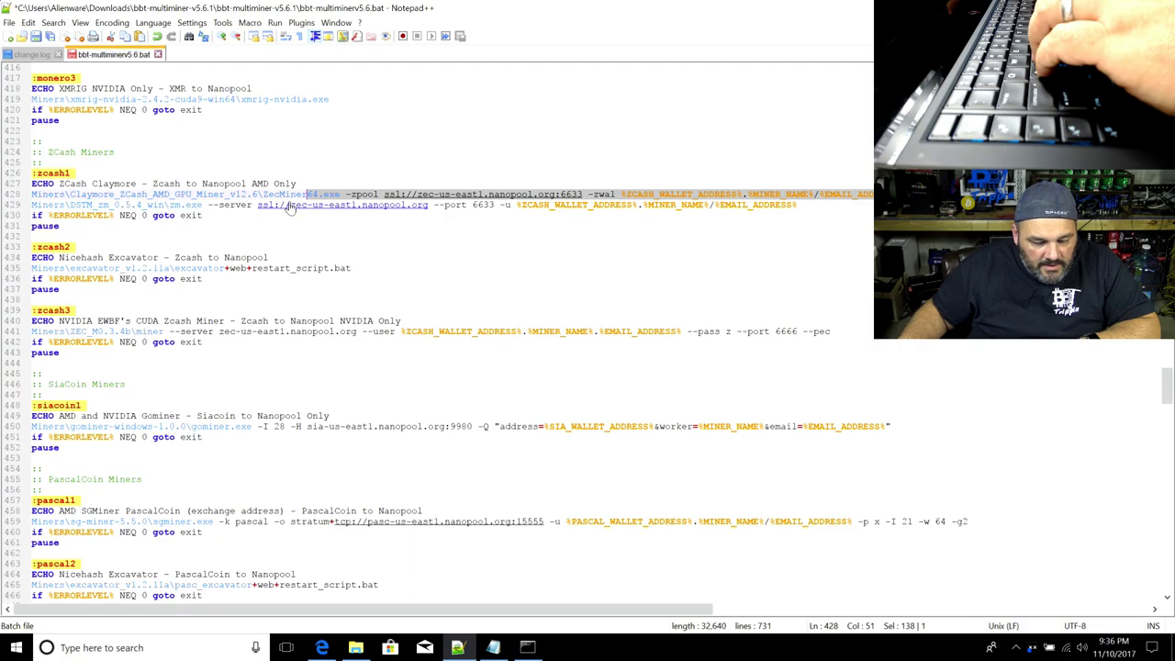
click(431, 206)
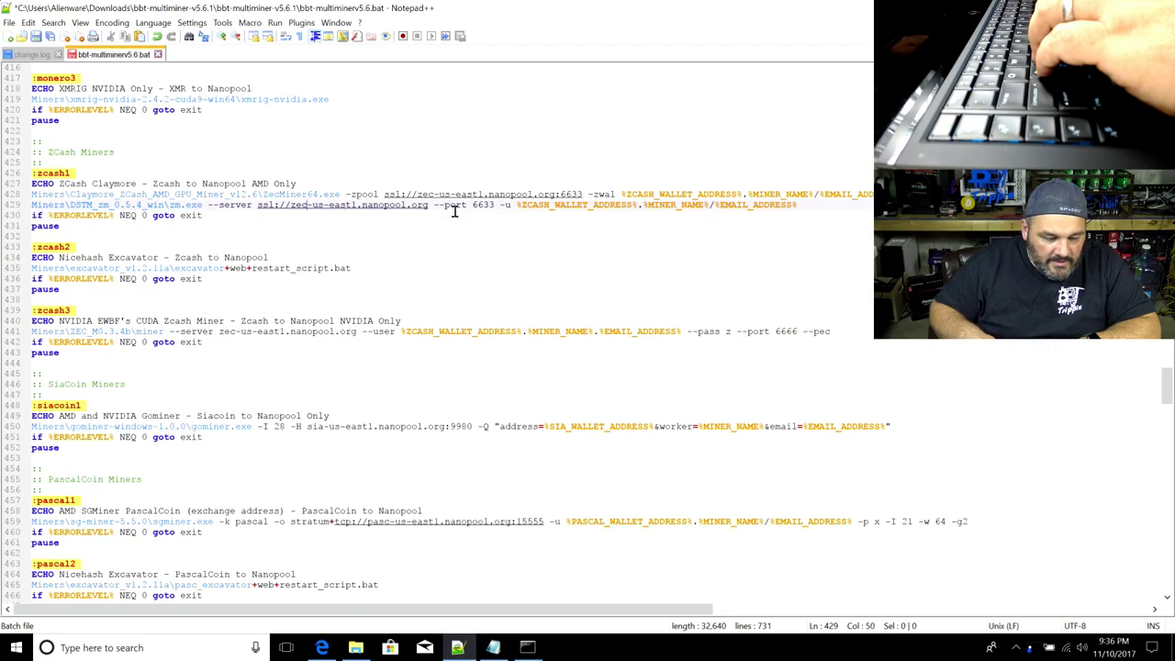
key(BackSpace)
key(BackSpace)
key(BackSpace)
key(BackSpace)
key(BackSpace)
key(BackSpace)
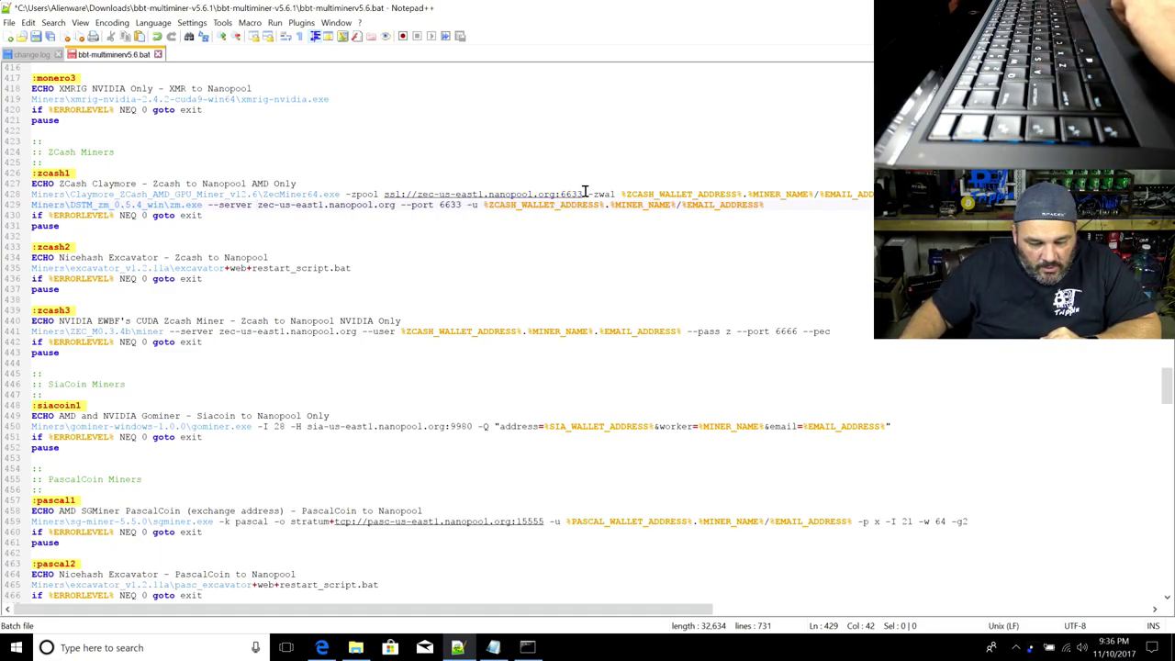
Delete the whole Claymore ZecMiner64.exe command line from the zcash1 entry
drag(1065, 195, 32, 196)
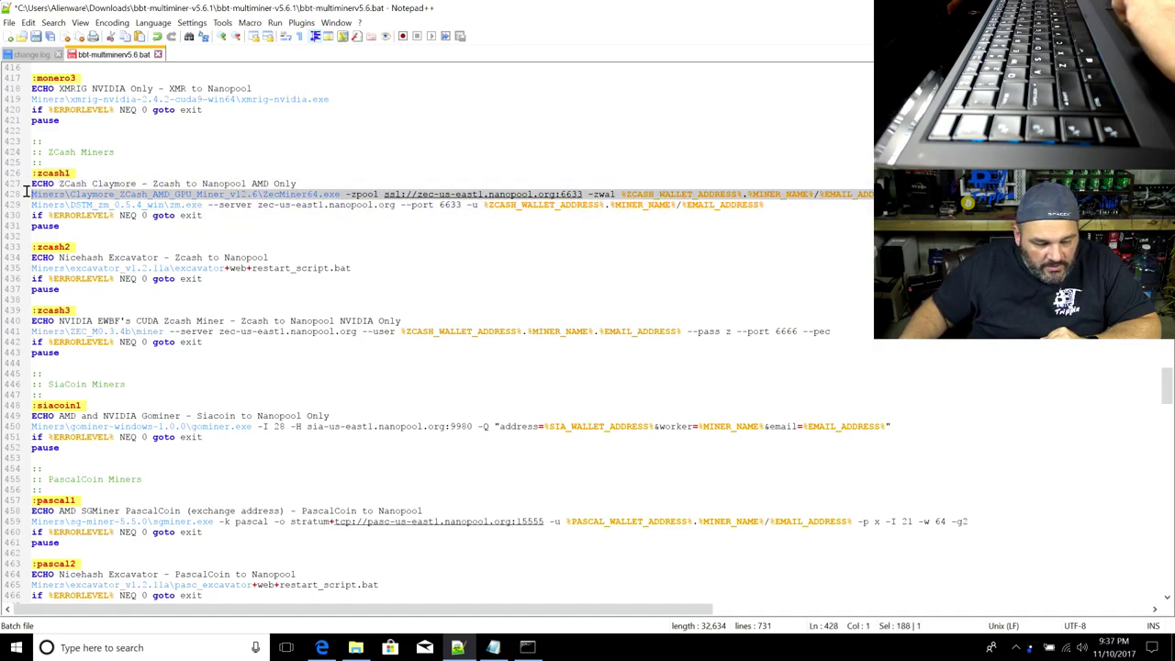
key(Delete)
key(Delete)
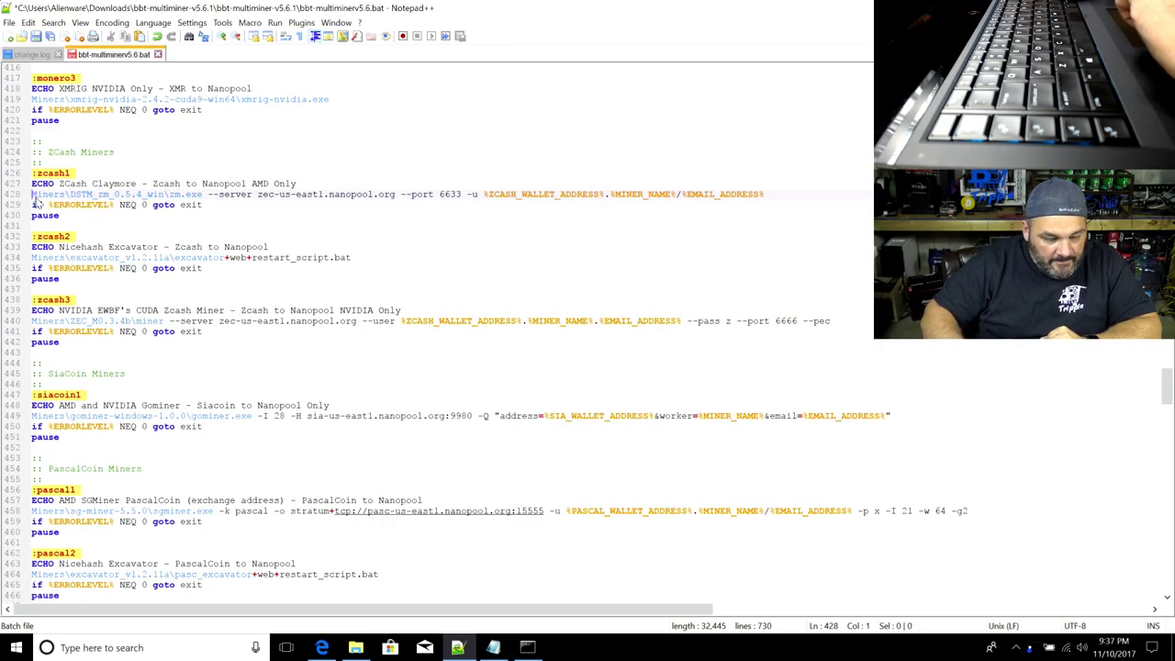
click(290, 197)
double_click(287, 195)
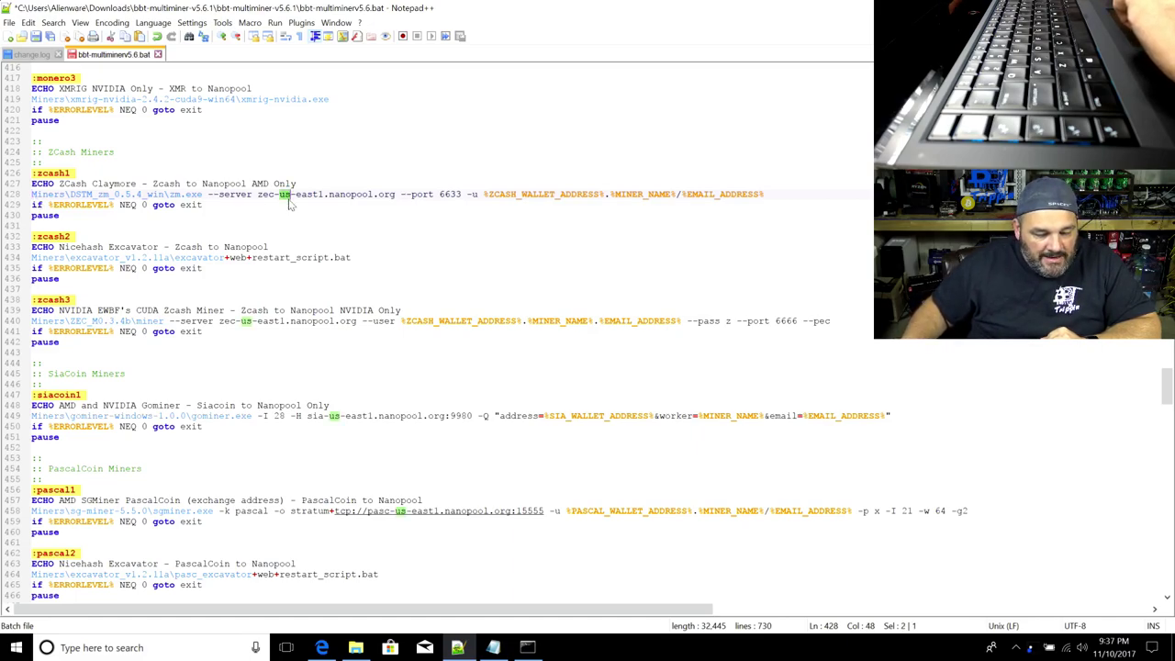
Change AMD to Nvidia in the zcash1 ECHO description
click(243, 184)
double_click(240, 183)
click(263, 184)
drag(274, 184, 251, 181)
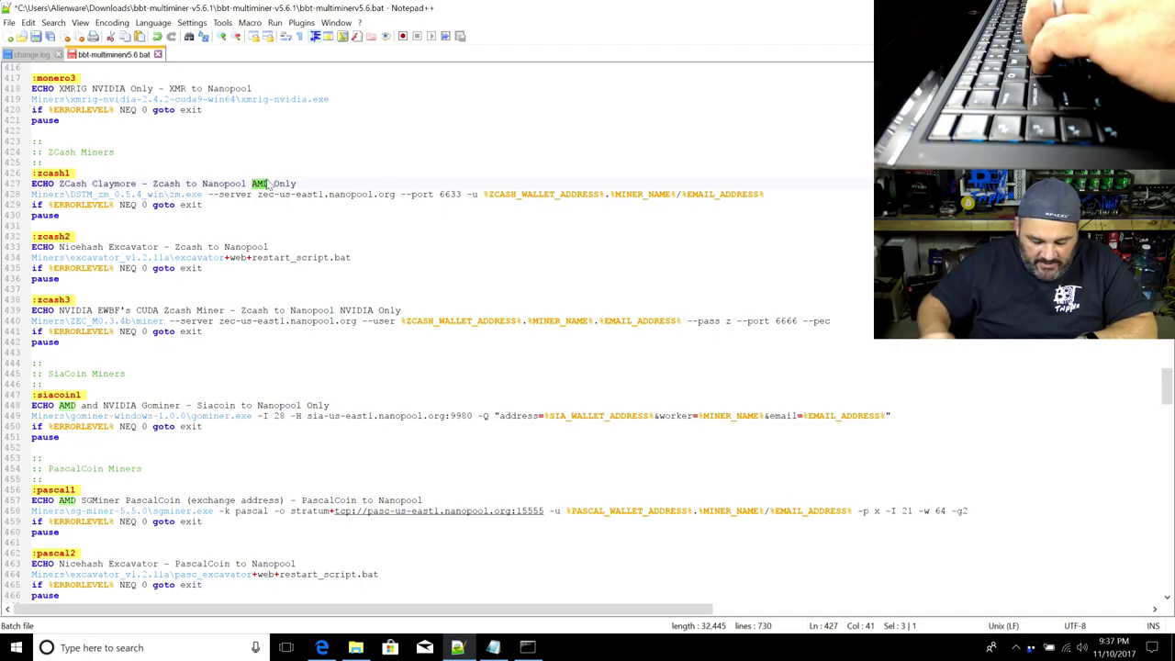
text(Nvidia)
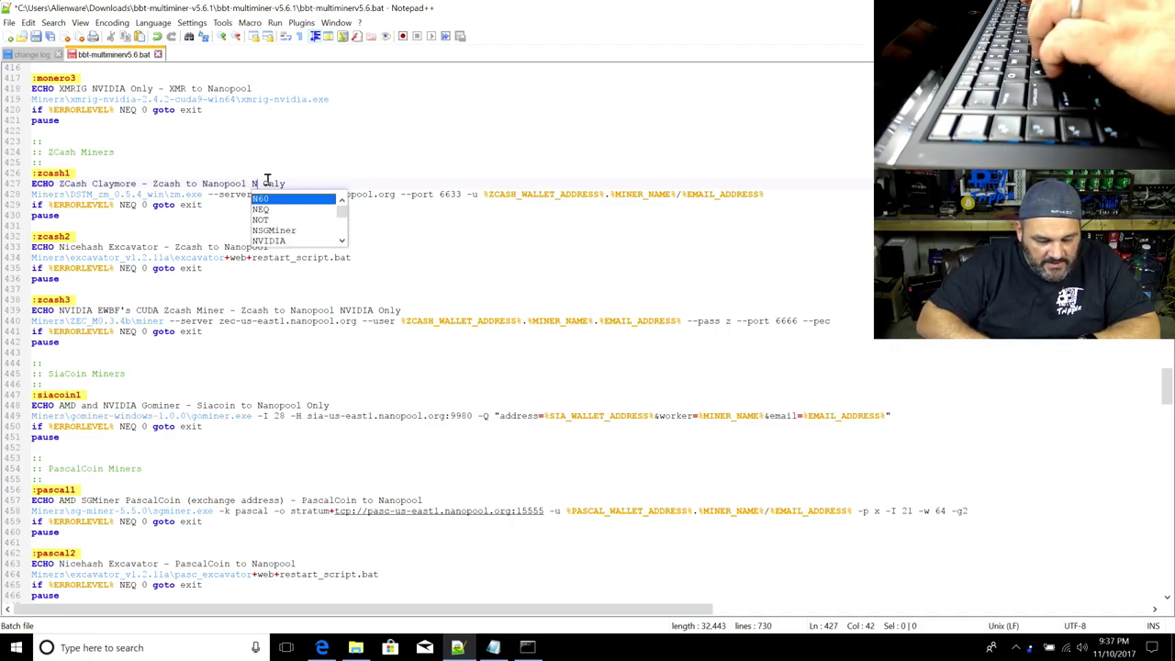
click(439, 211)
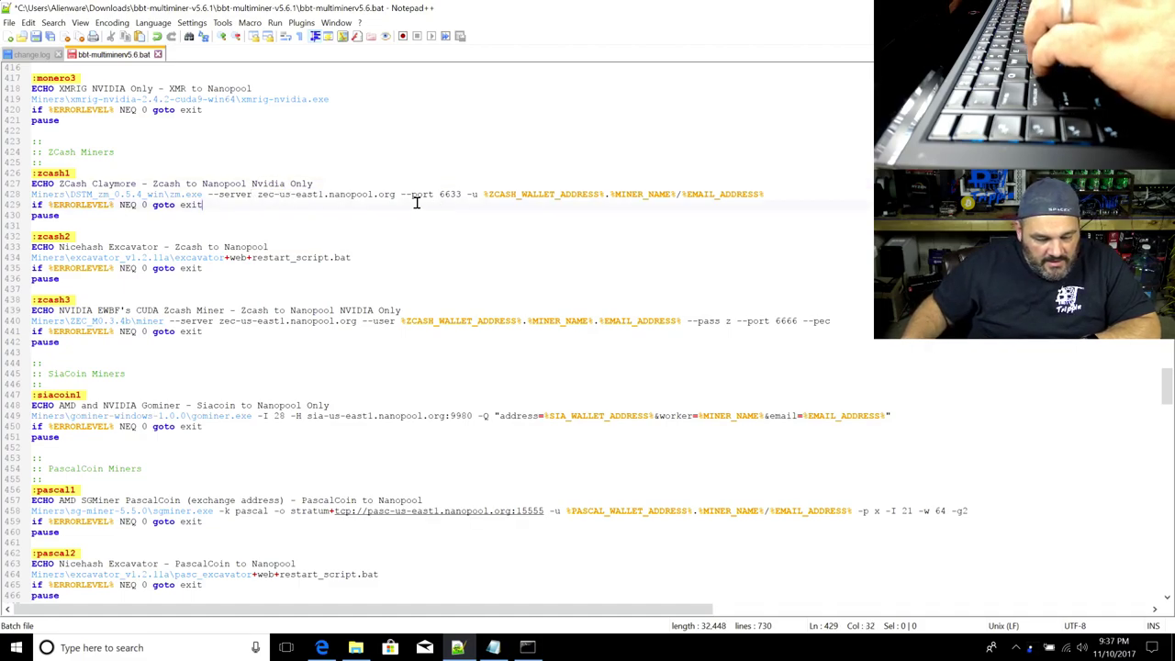
Replace ZCash Claymore with DSTM at the start of the zcash1 ECHO description
drag(136, 184, 60, 184)
text(DSTM)
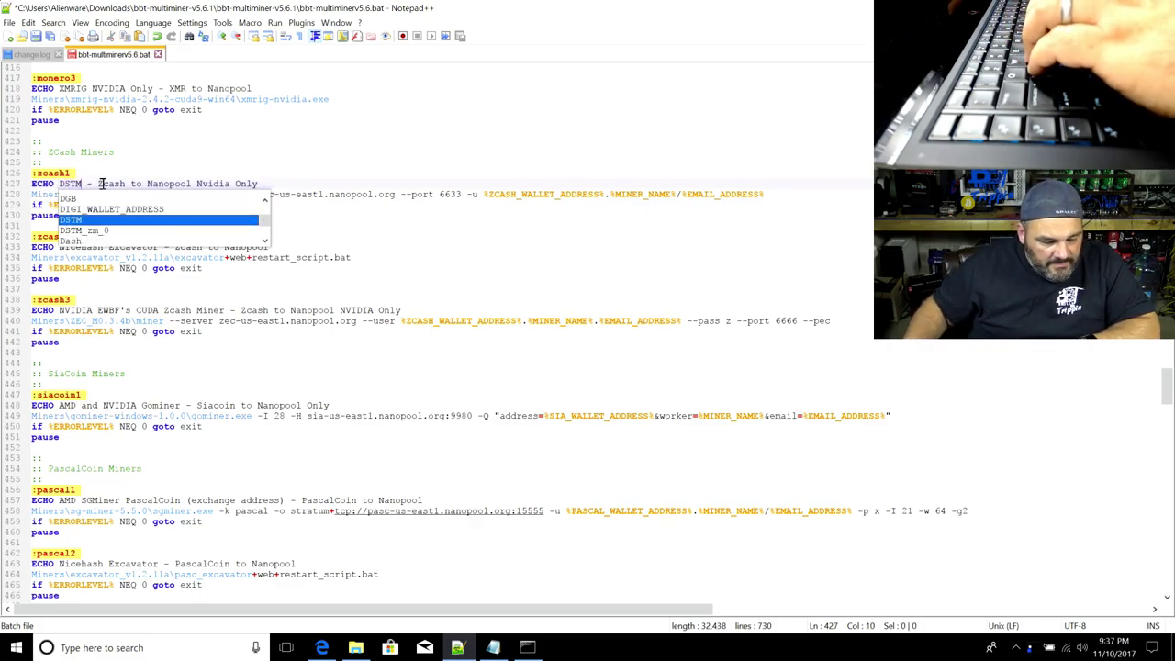
click(152, 173)
click(201, 182)
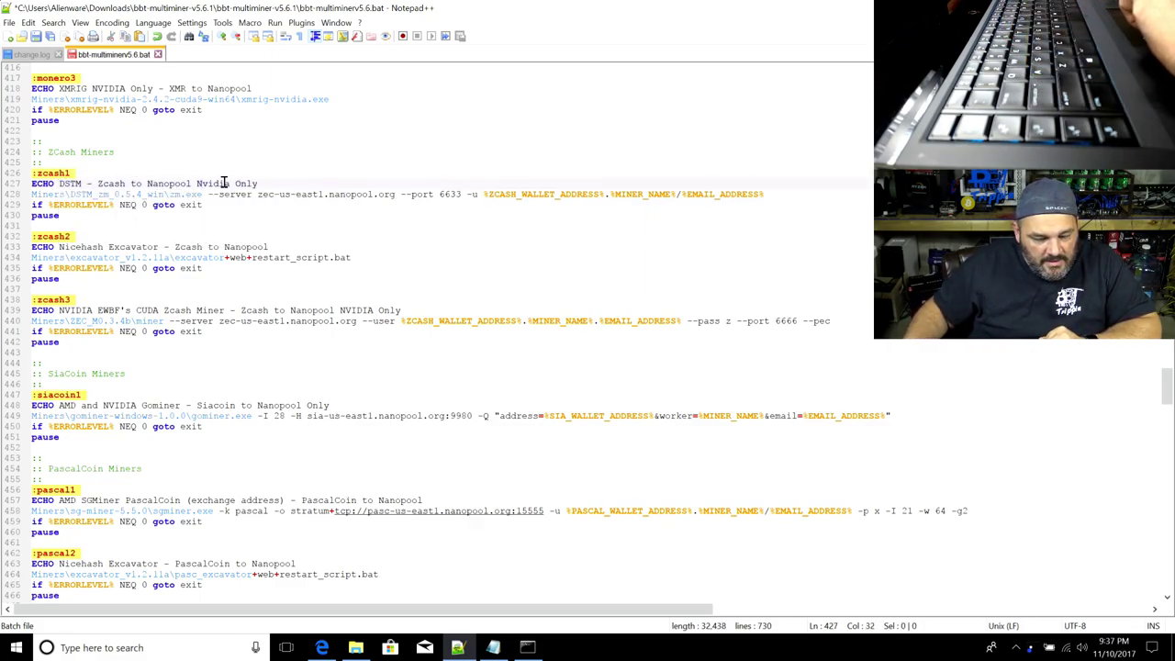
Copy the description "DSTM - Zcash to Nanopool Nvidia Only" over the text of option 19 in the ZCASH menu list
drag(264, 184, 57, 184)
key(ctrl+c)
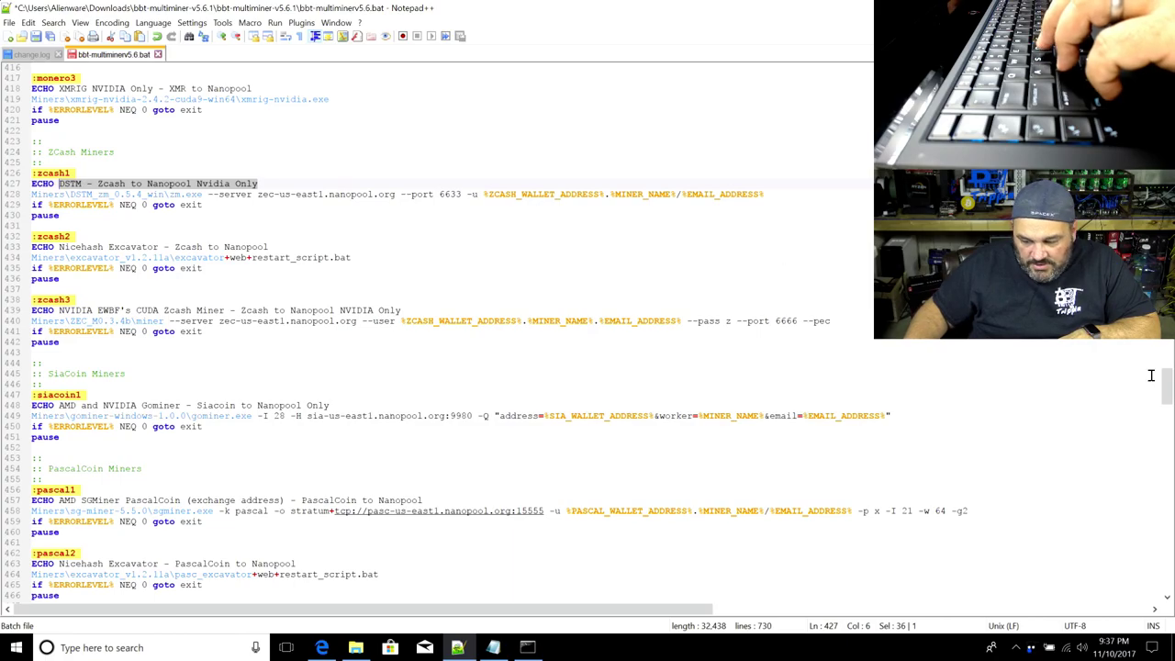
drag(1168, 393, 1168, 174)
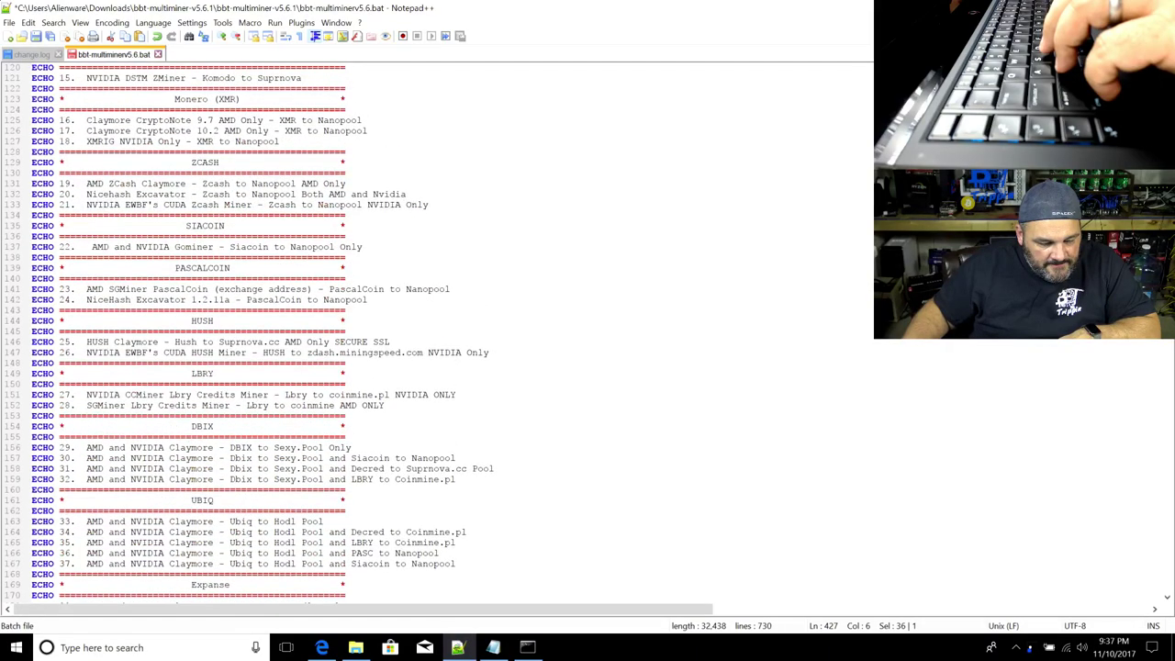
drag(358, 187, 84, 186)
key(ctrl+v)
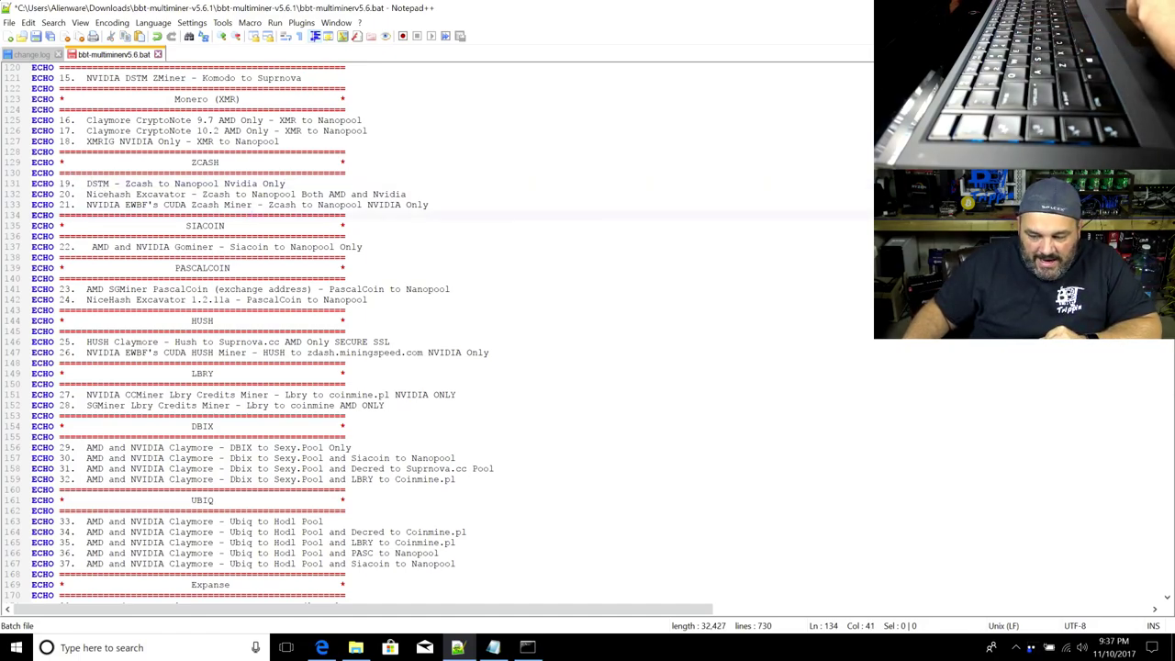
Append -p x to the end of the zcash1 zm.exe command and save the batch file
scroll(441, 331, down, 20)
scroll(1164, 342, down, 17)
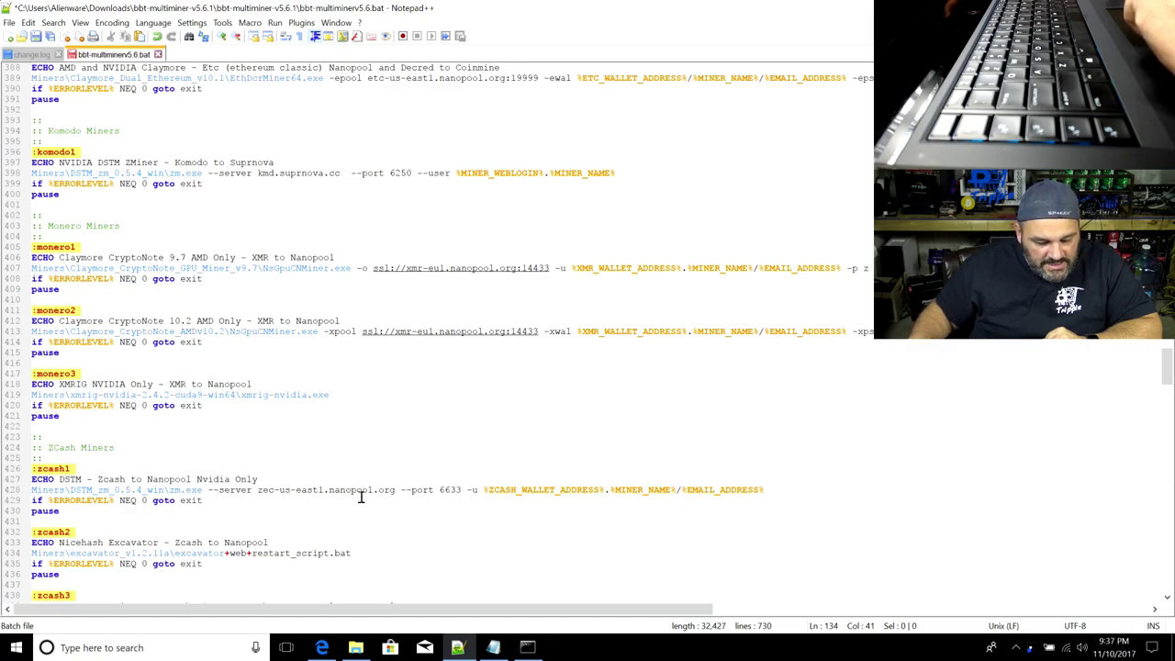
click(762, 490)
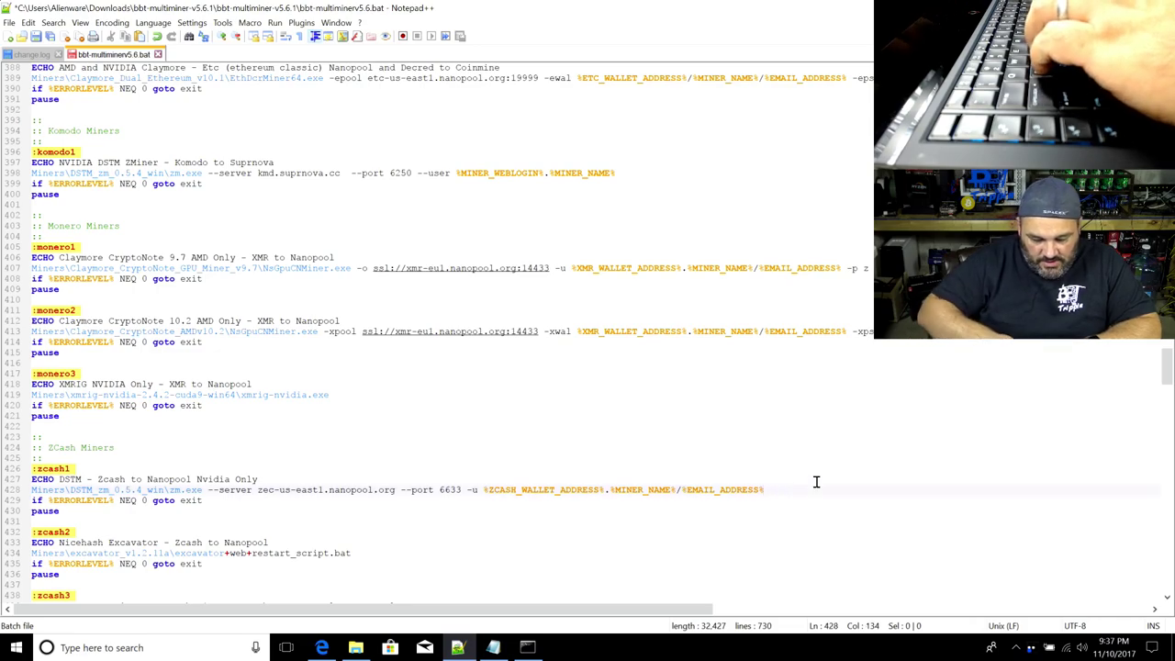
text(-p)
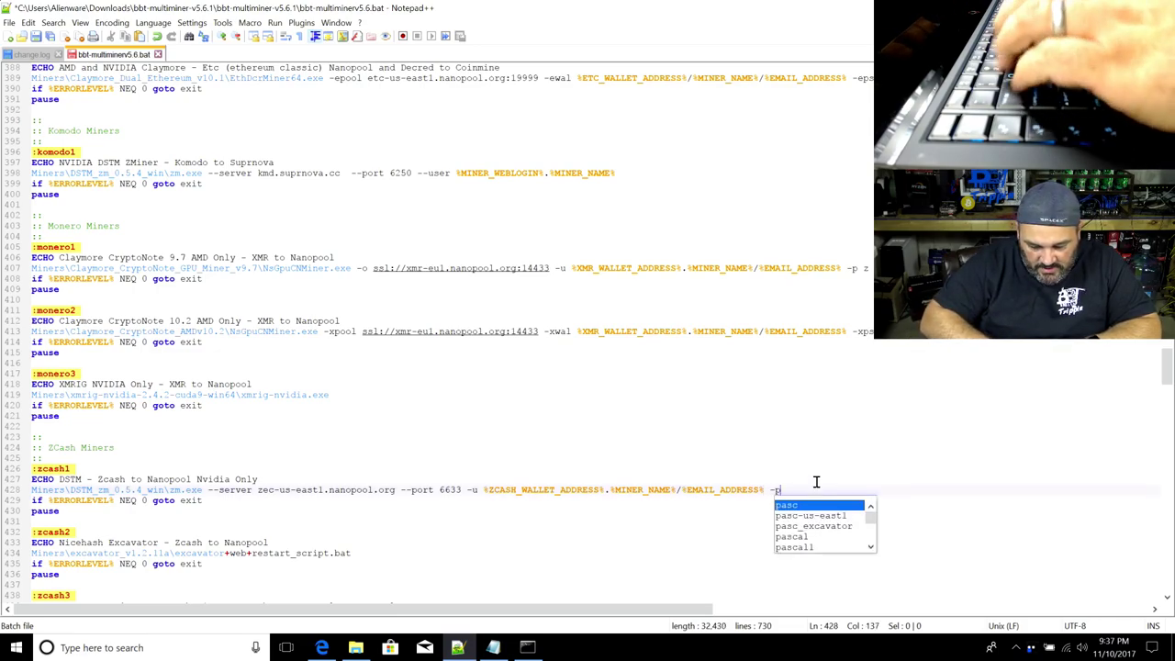
text( x)
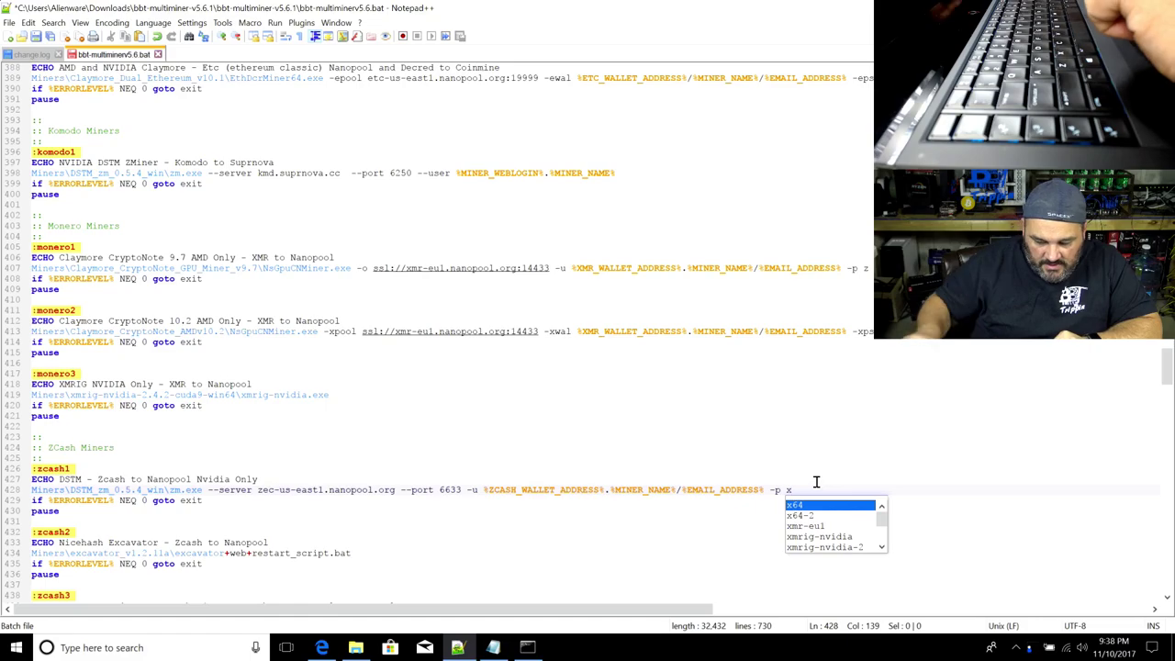
click(790, 457)
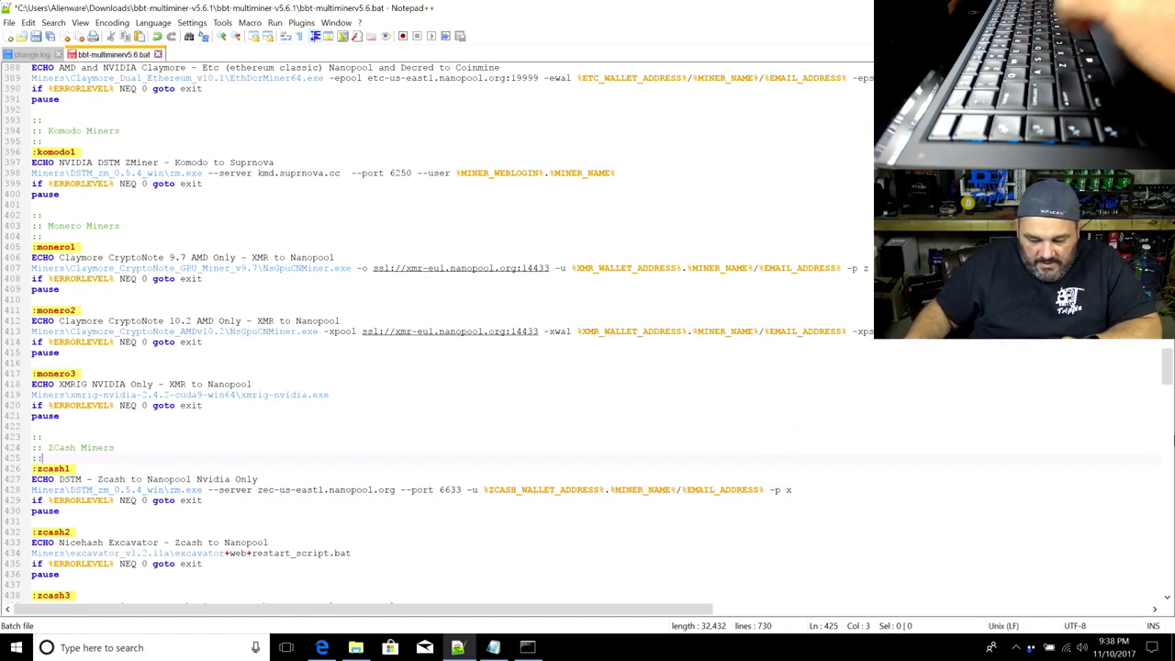
drag(1168, 368, 1167, 78)
click(38, 35)
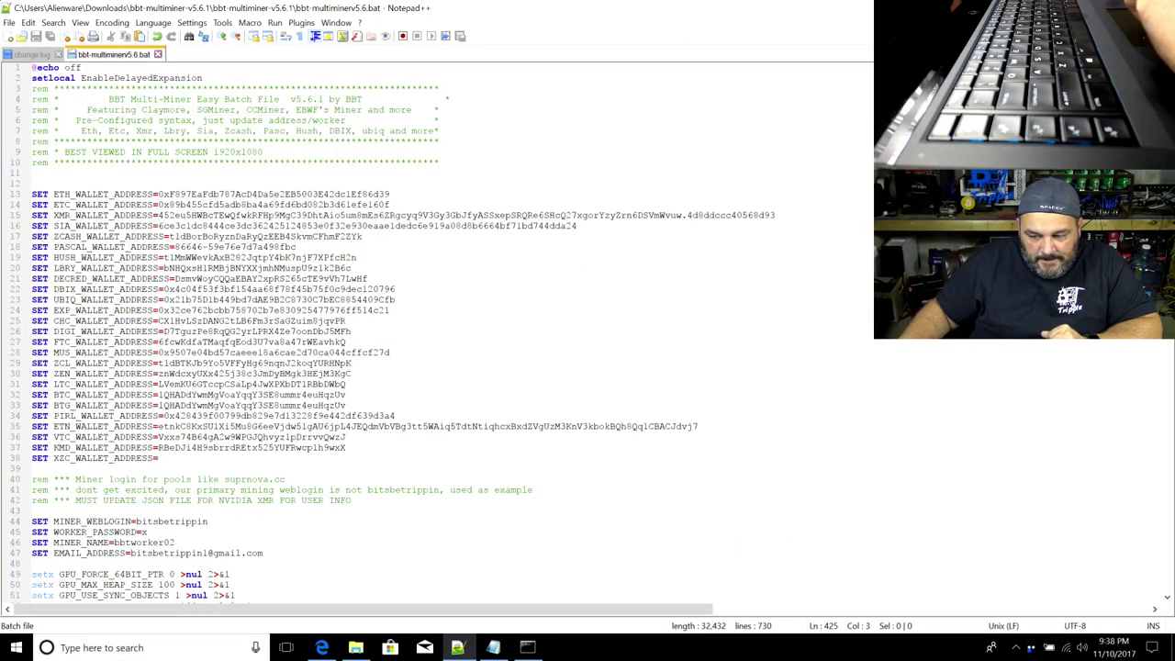
Switch to Edge, refresh the Nanopool Ethereum Classic account page, and check its current calculated hashrate and online workers
click(1113, 8)
click(136, 70)
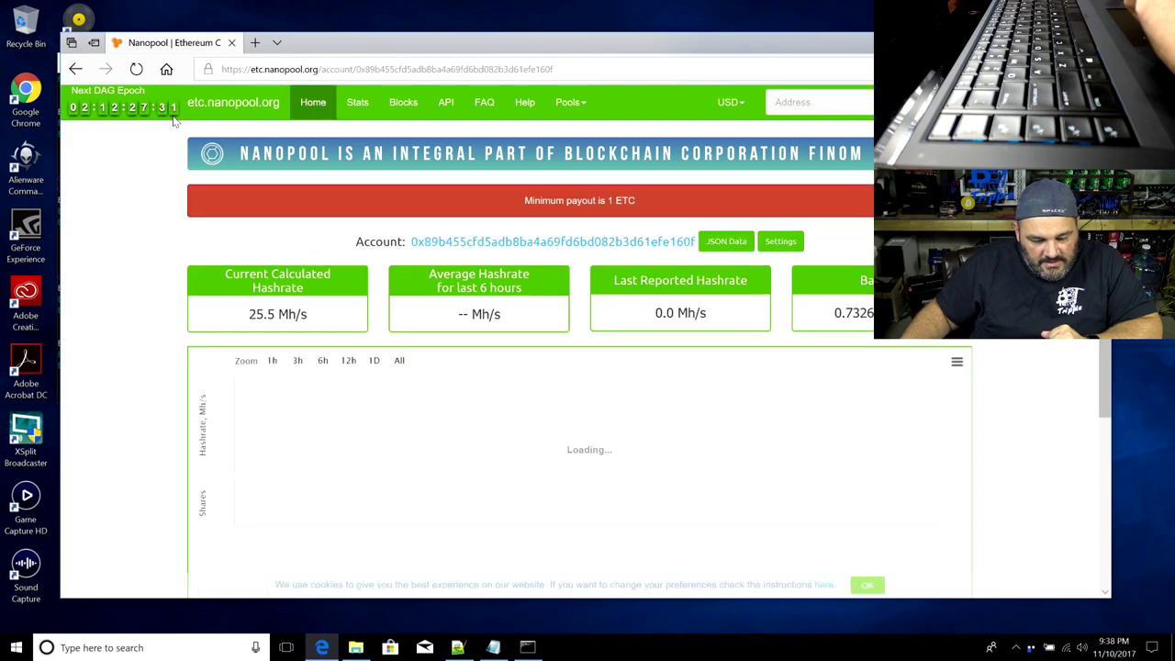
scroll(372, 271, down, 3)
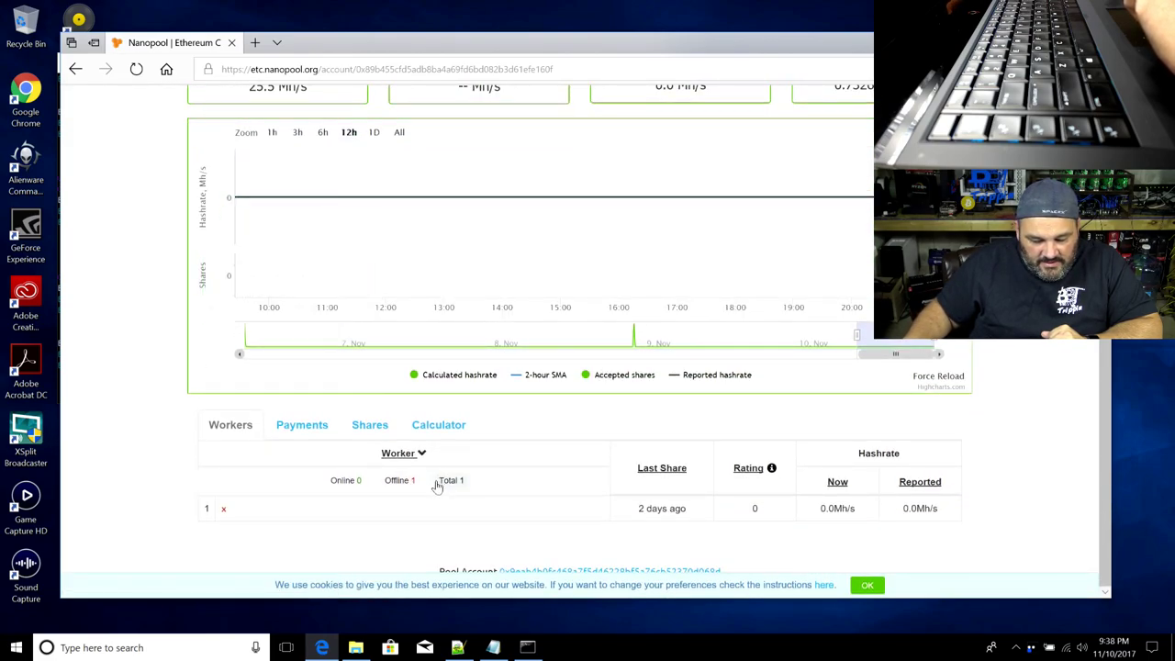
click(356, 482)
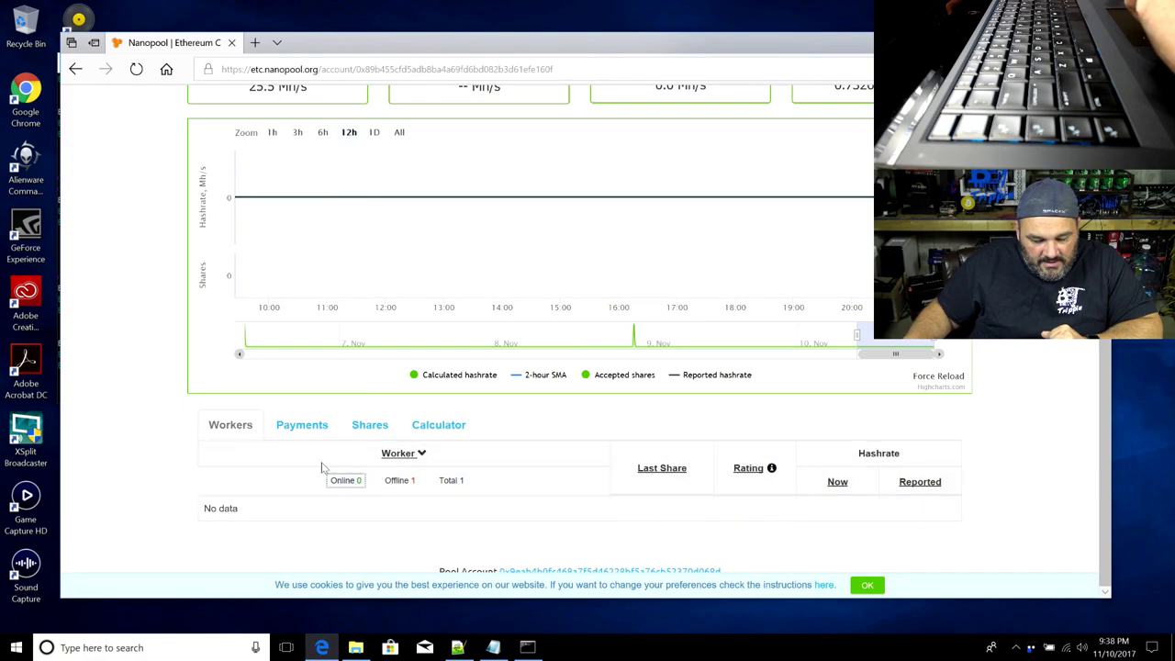
scroll(100, 282, up, 3)
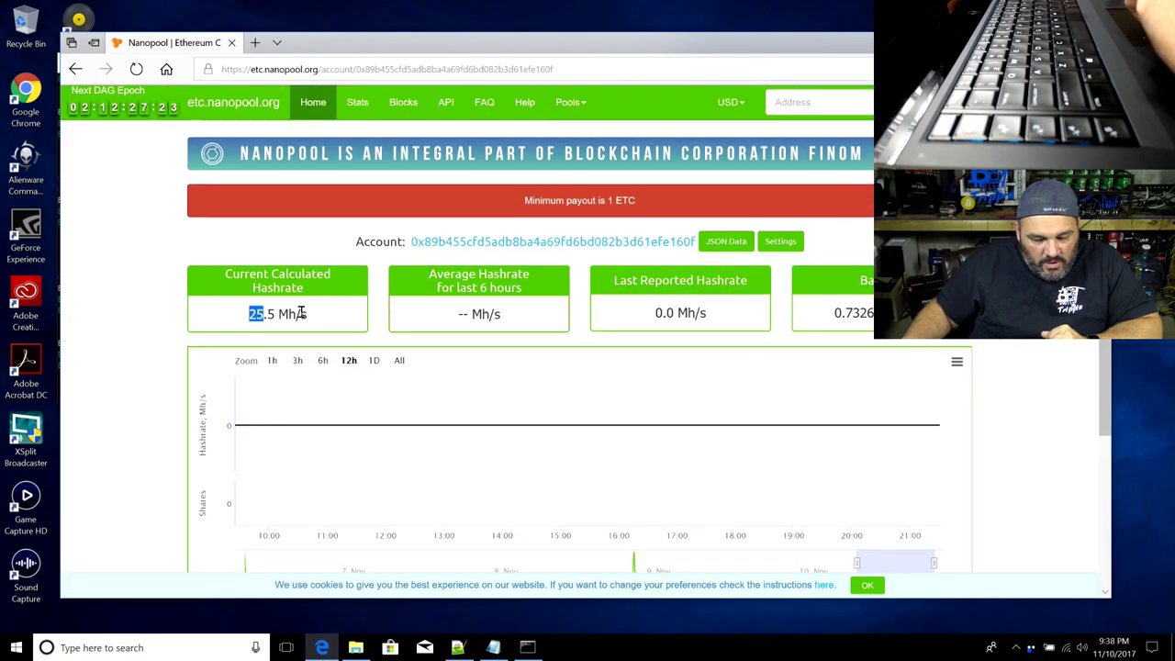
triple_click(272, 312)
scroll(276, 313, down, 2)
click(344, 554)
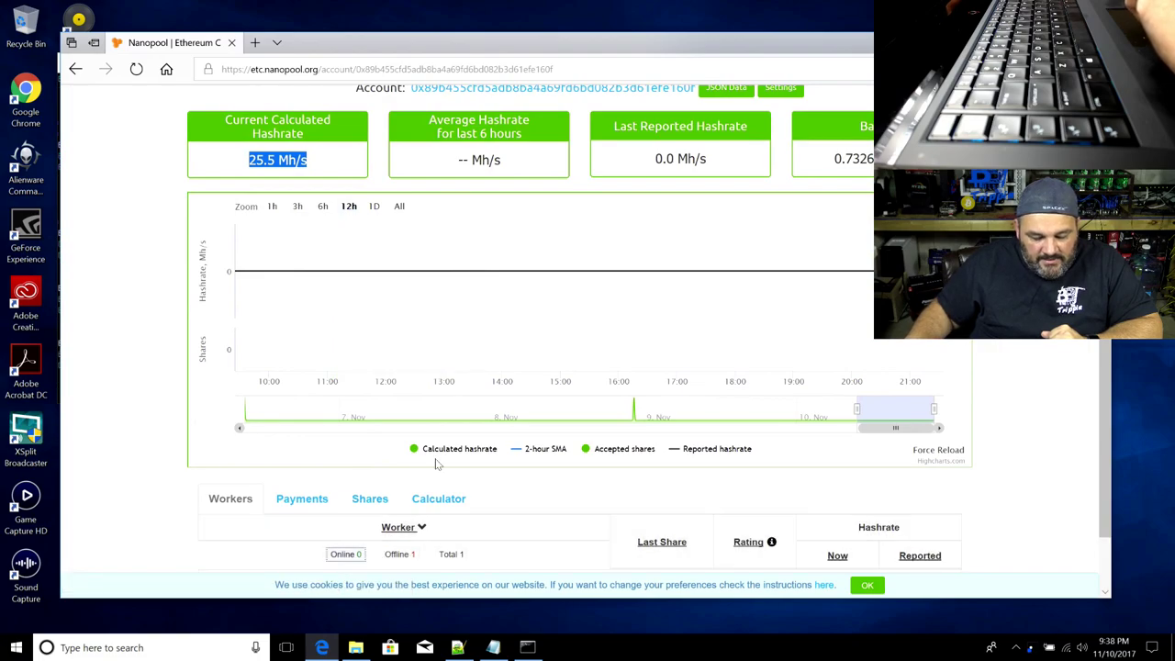
scroll(209, 200, up, 2)
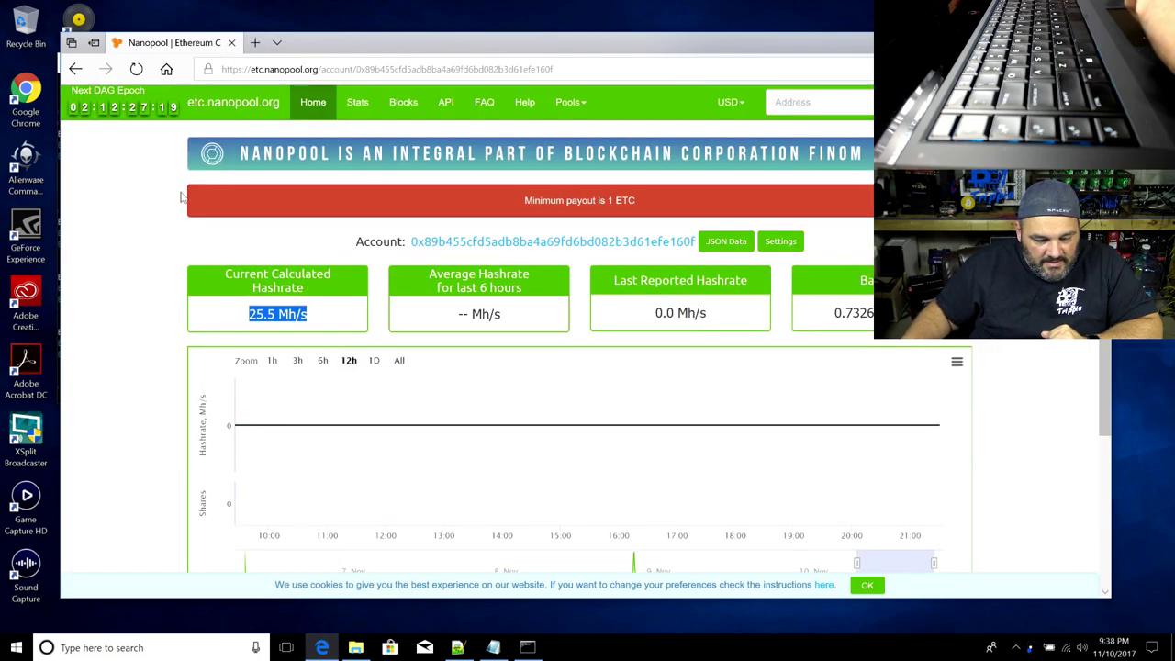
scroll(436, 362, down, 3)
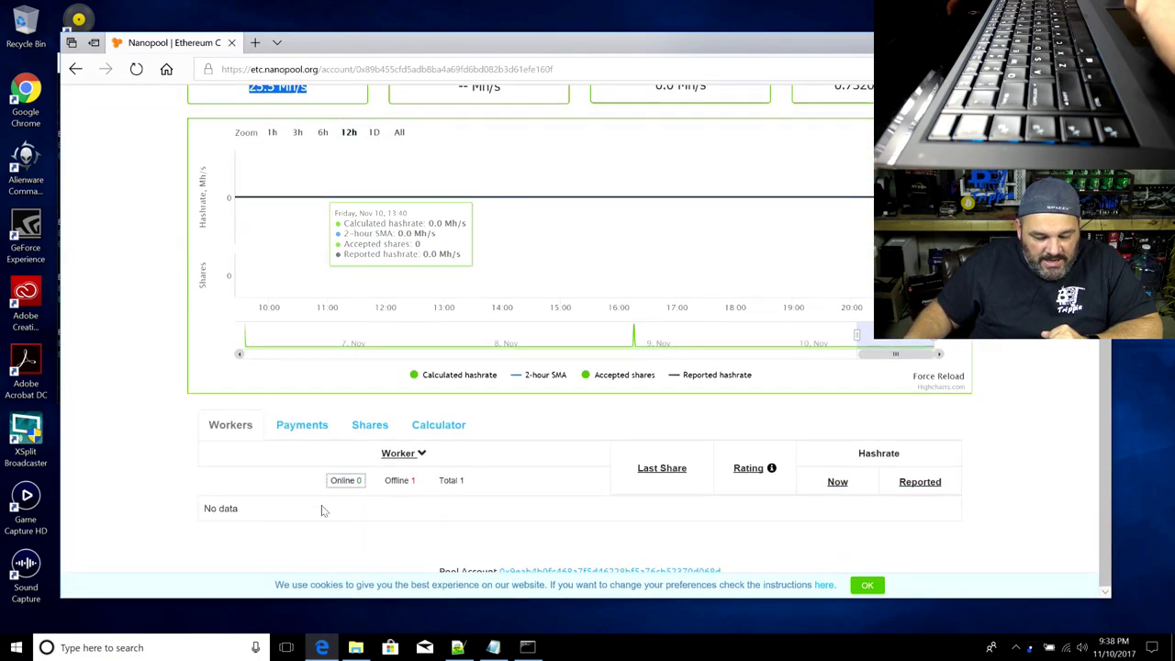
scroll(393, 416, up, 3)
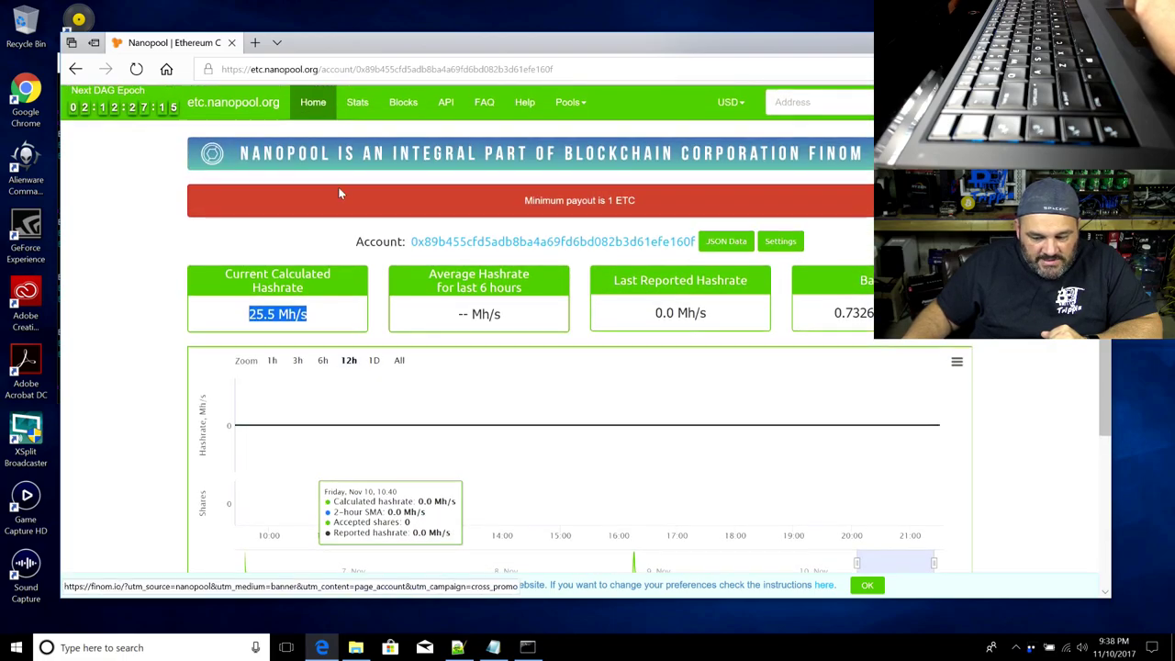
click(283, 314)
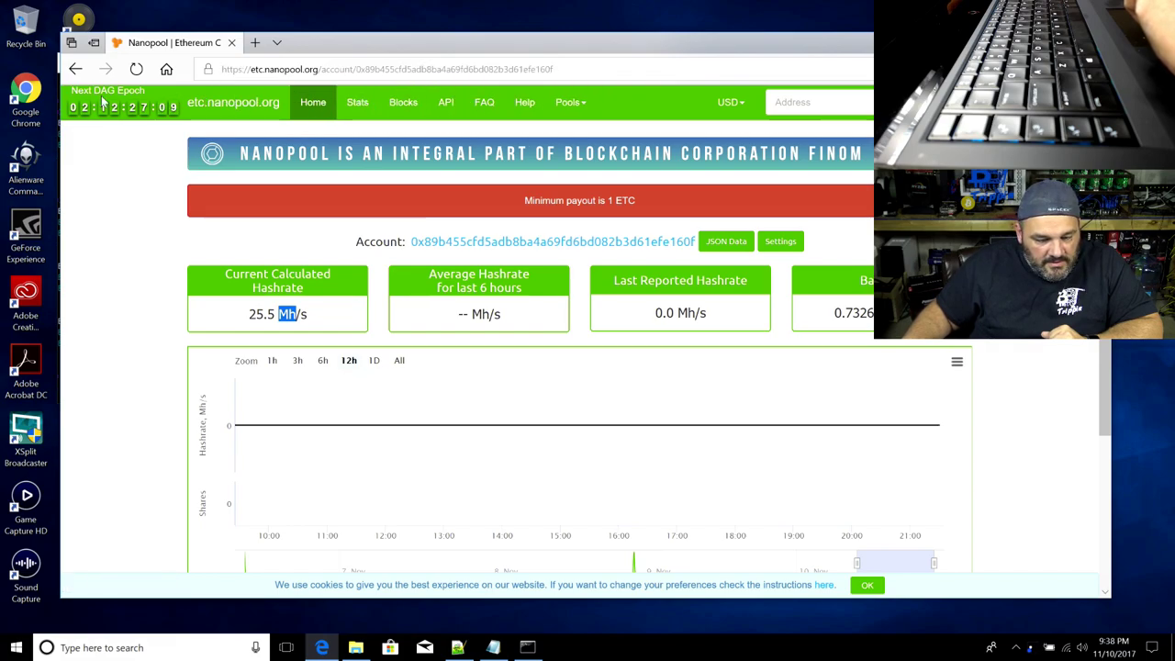
Go from the Ethereum Classic account page to the Nanopool SiaCoin home page at sia.nanopool.org
click(221, 72)
click(258, 69)
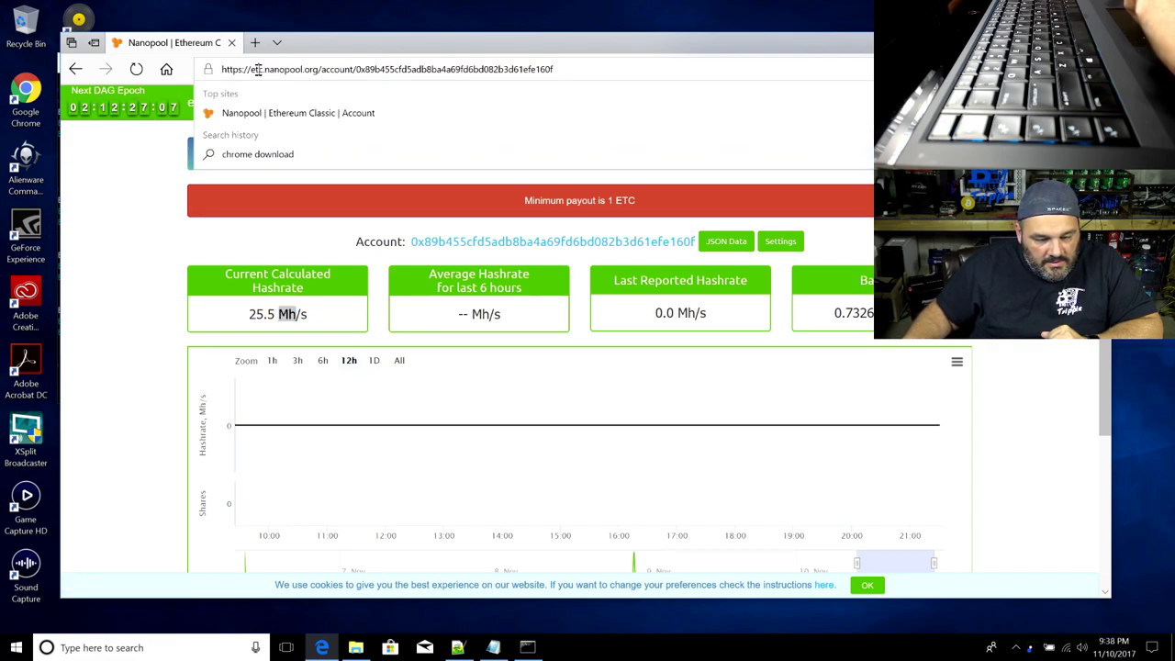
drag(567, 68, 221, 69)
click(334, 69)
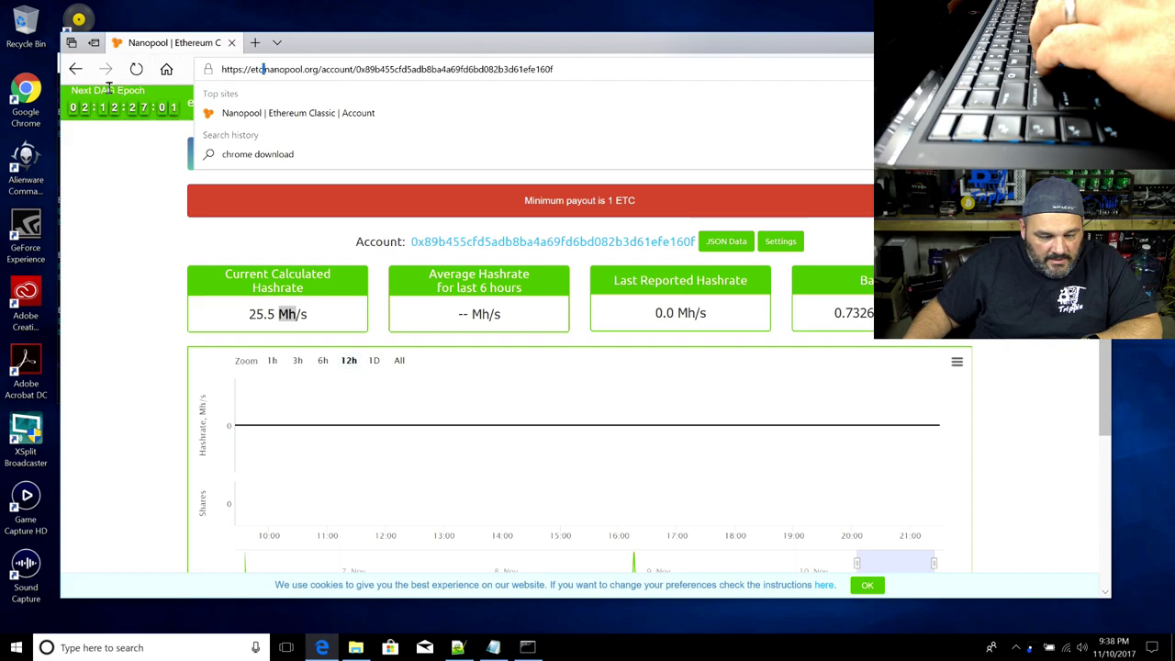
key(Escape)
click(317, 104)
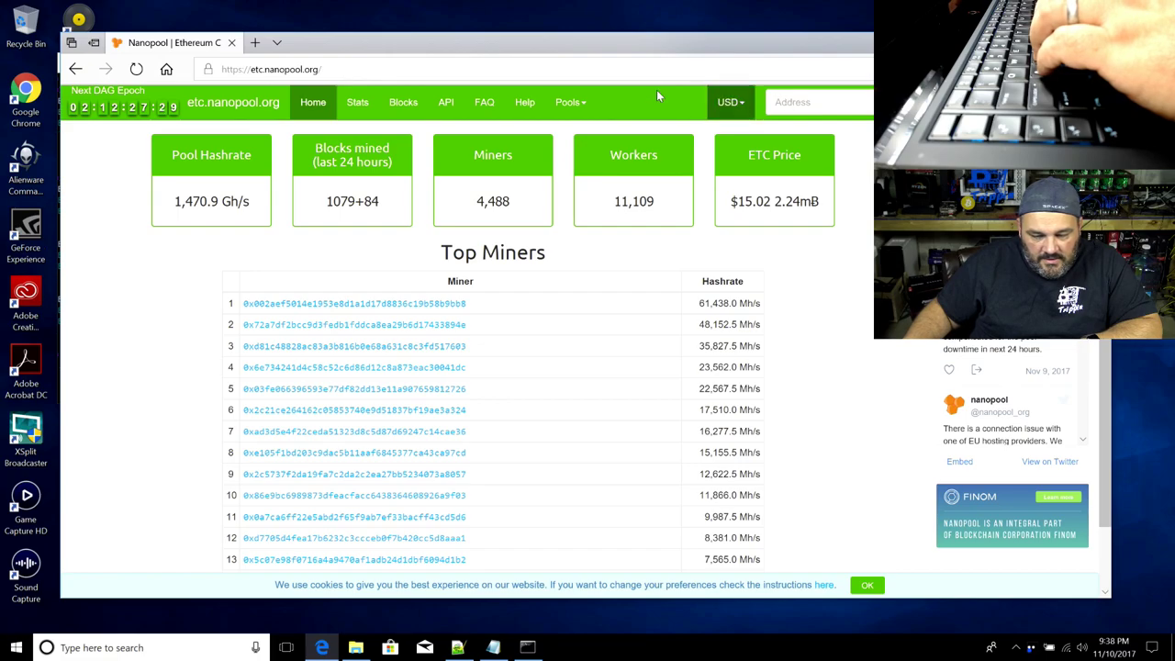
double_click(251, 69)
text(sia.)
key(Return)
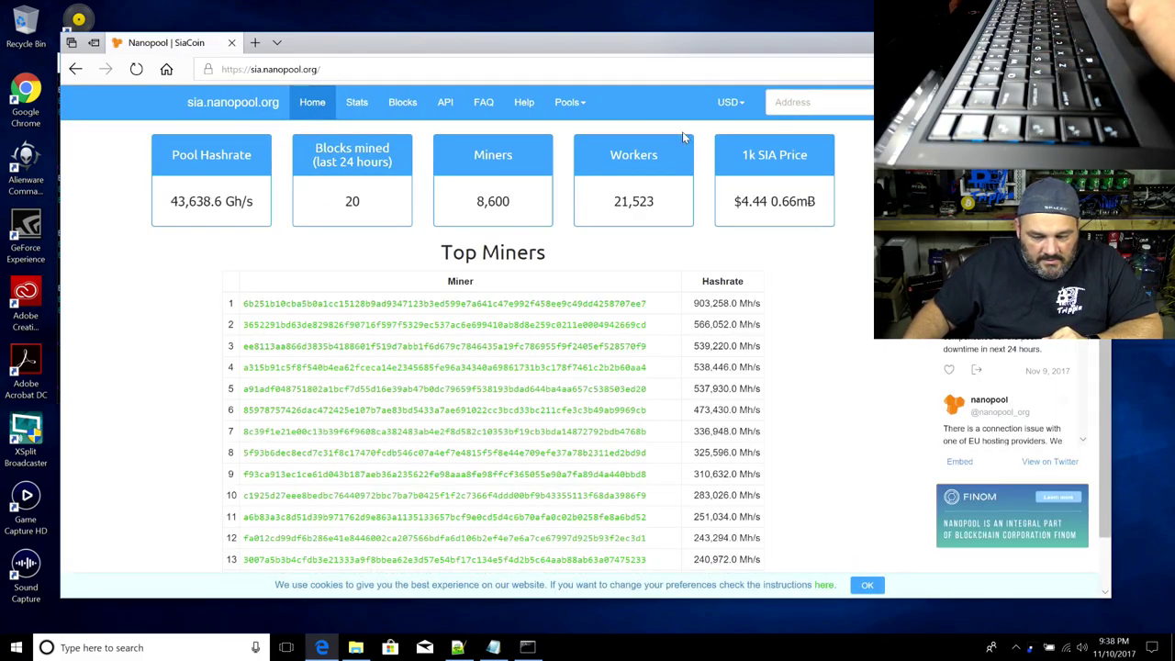
Look up the saved Sia wallet address on Nanopool and examine its hashrate chart and worker list
click(803, 101)
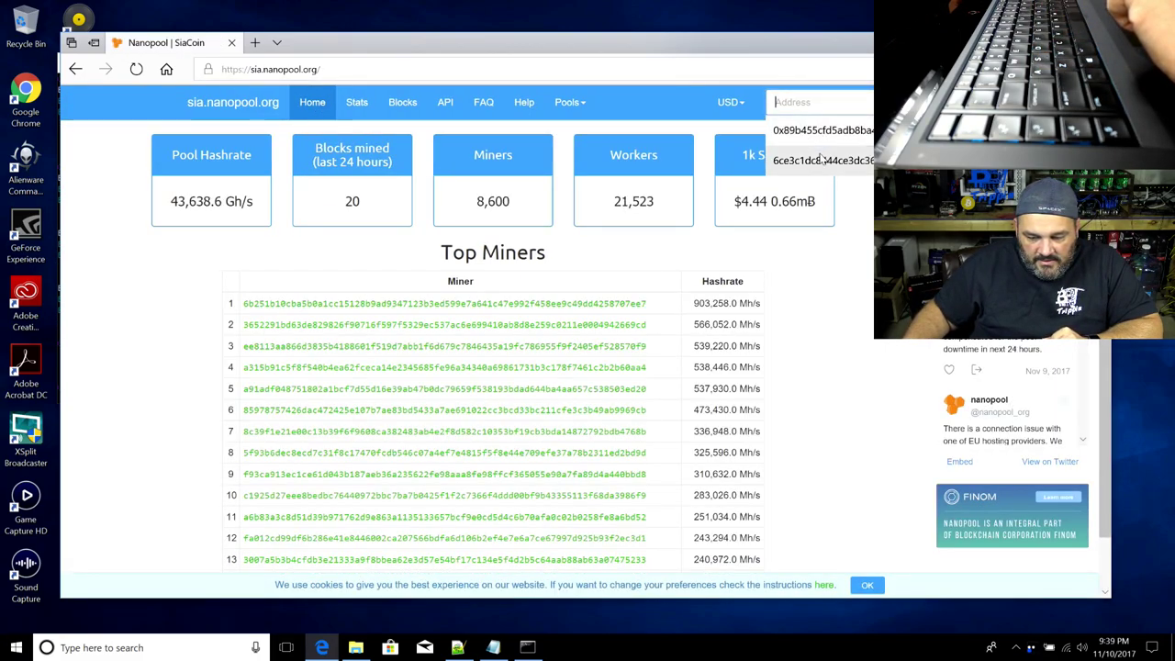
click(823, 158)
key(Return)
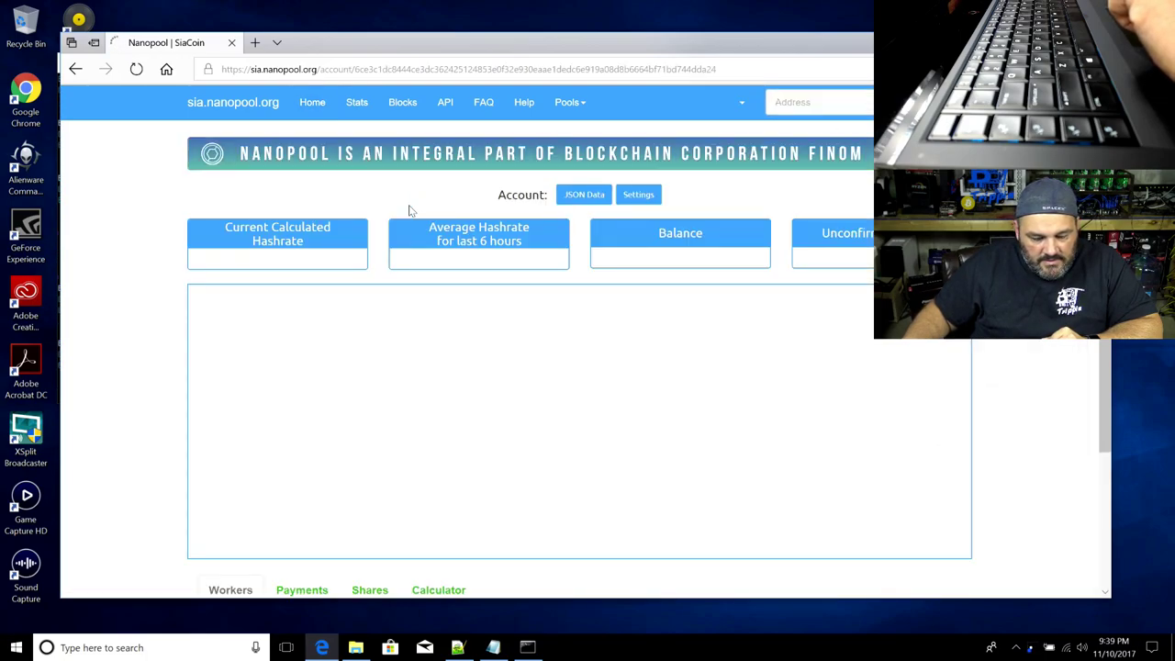
scroll(199, 266, down, 3)
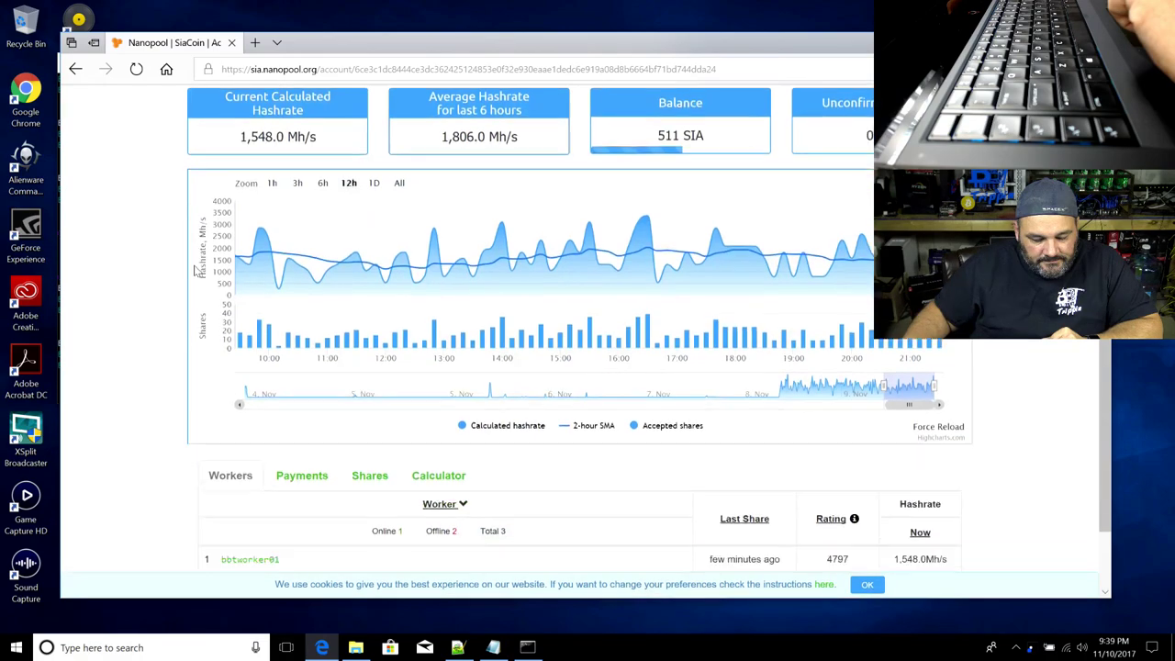
key(F5)
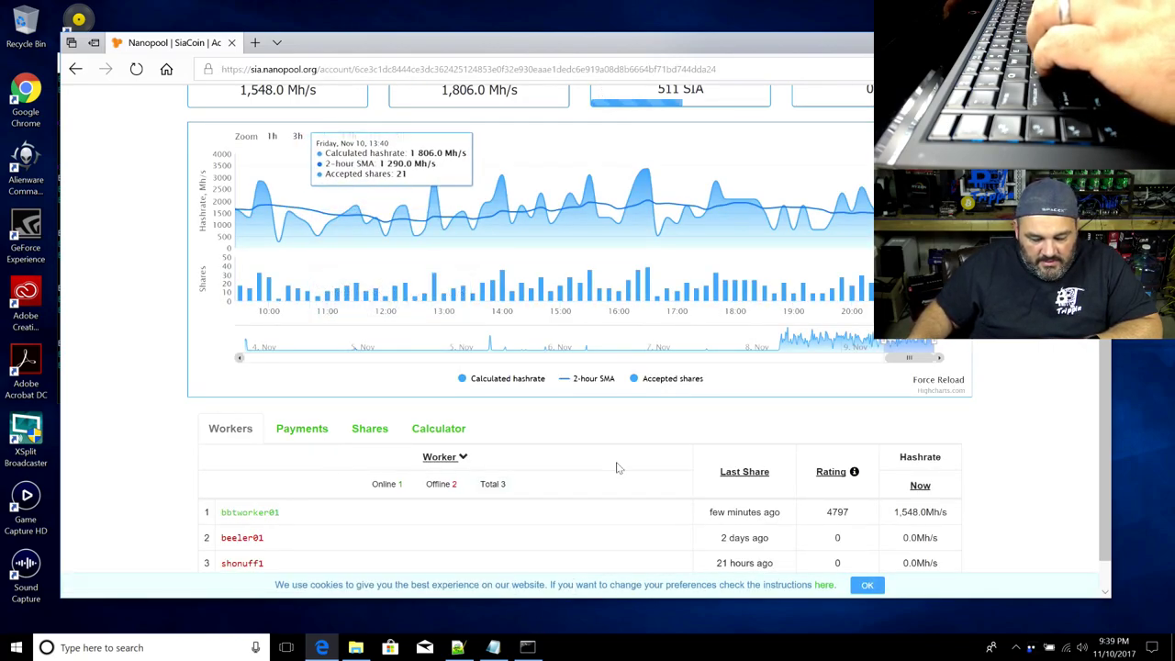
Print the running miner's detailed statistics in its command window, and close that window to stop mining
click(522, 647)
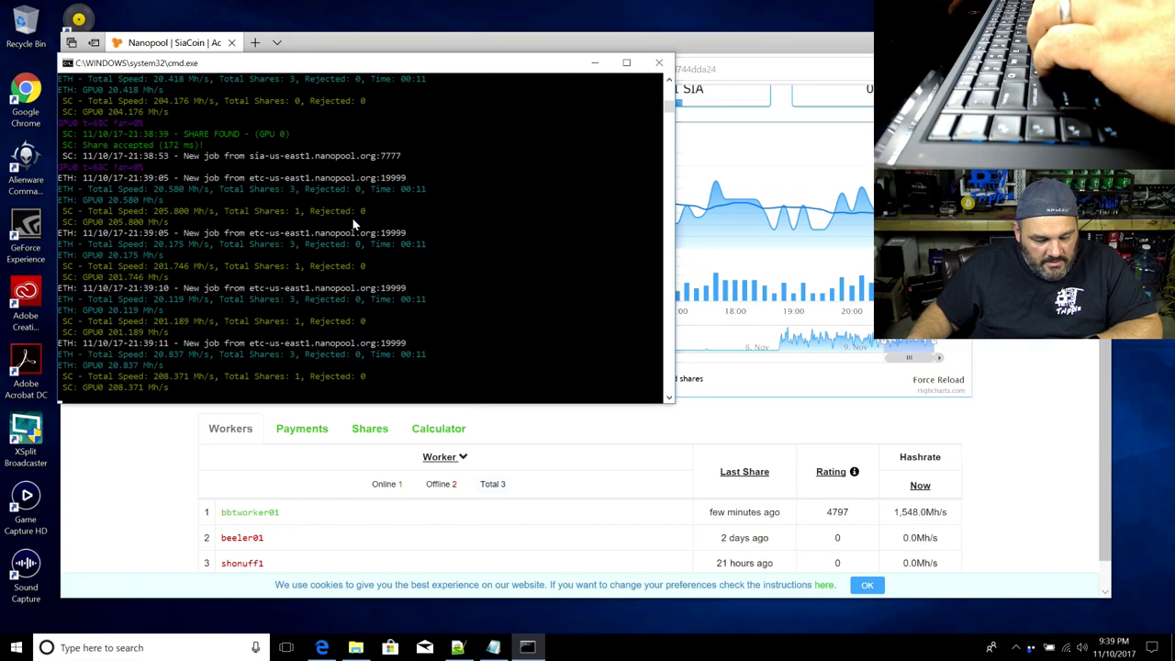
key(s)
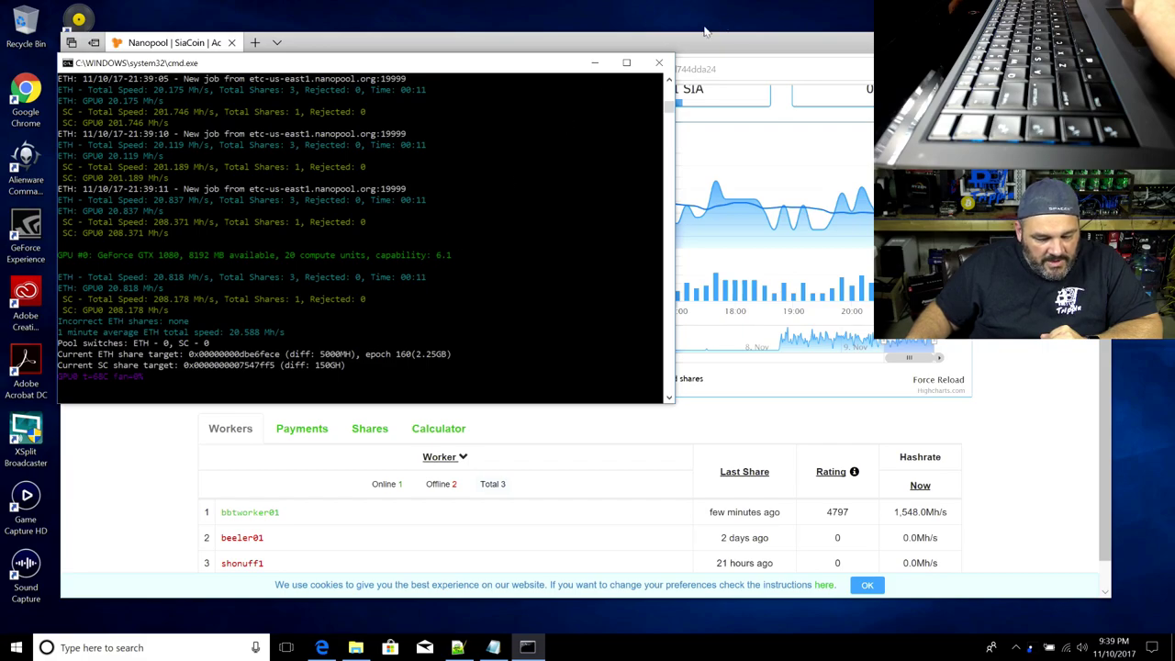
click(657, 66)
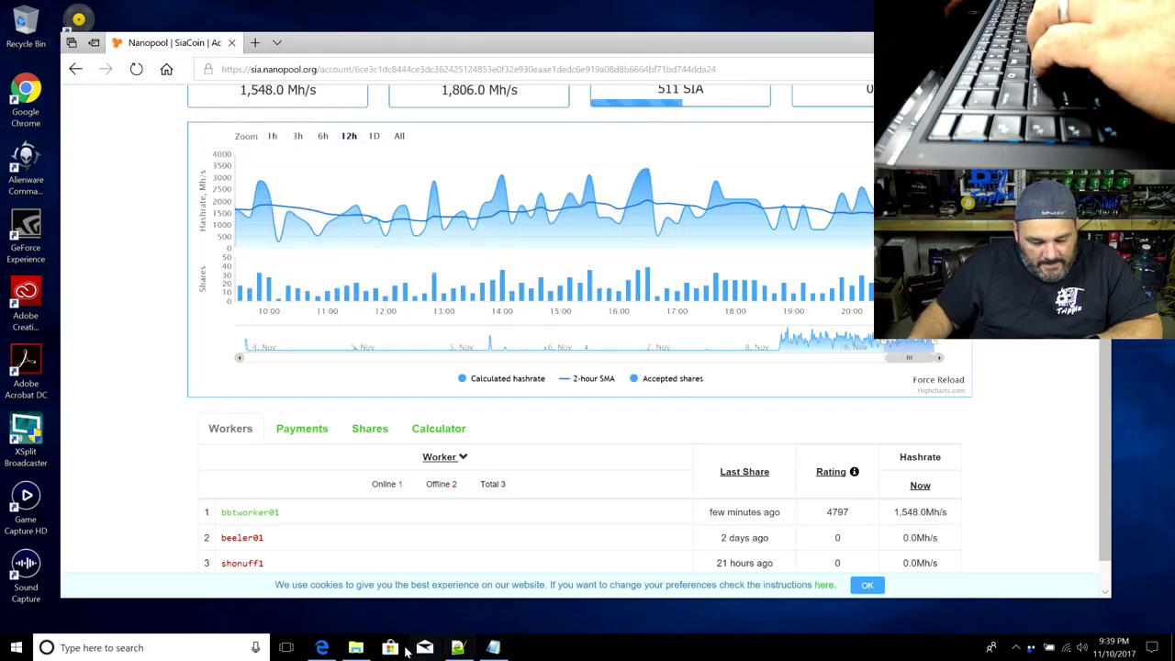
Set MINER_NAME to bbtworker01 in the bbt-multiminerv5.6.bat file in Notepad++ and save the file
click(457, 649)
scroll(242, 404, down, 1)
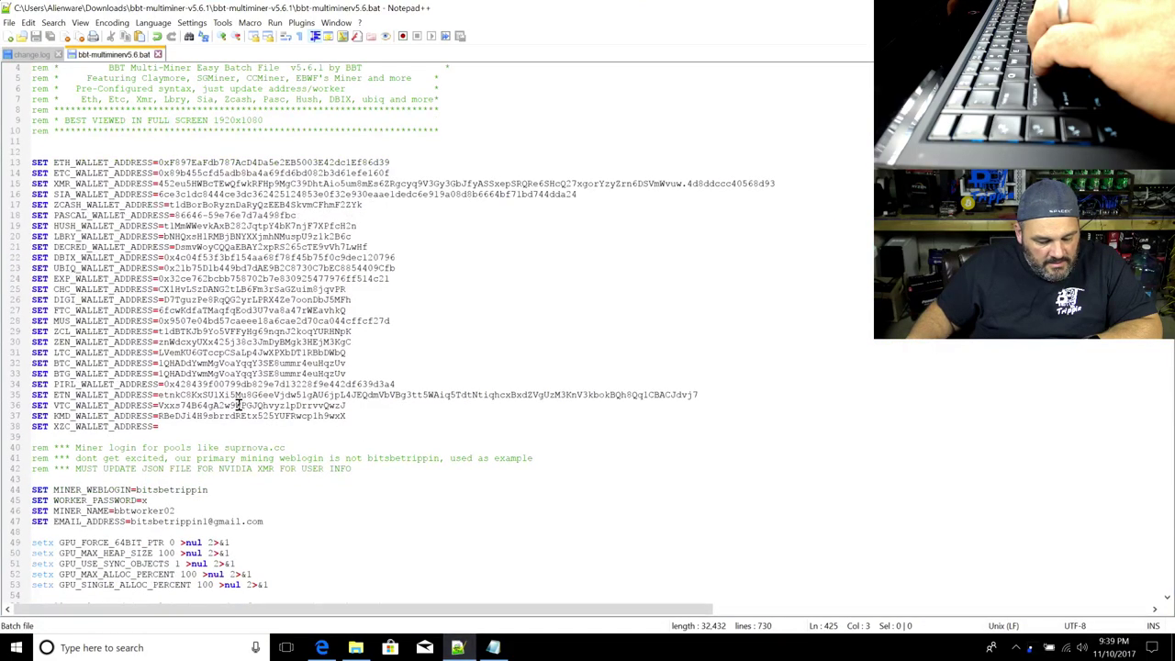
double_click(147, 511)
click(217, 511)
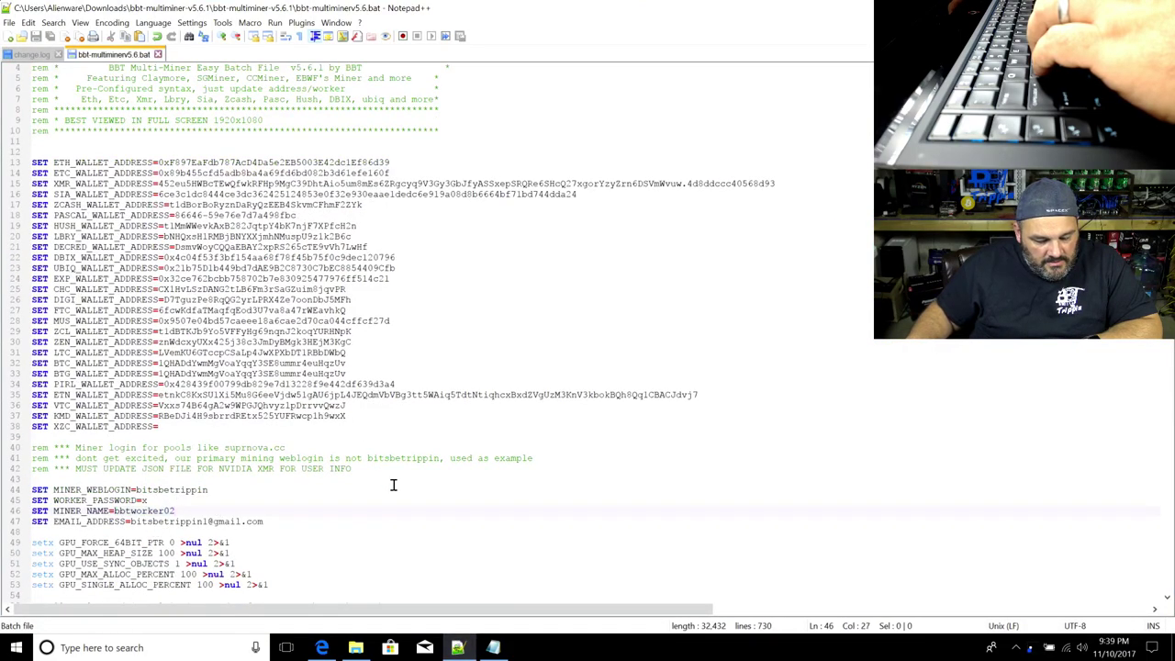
scroll(393, 484, down, 4)
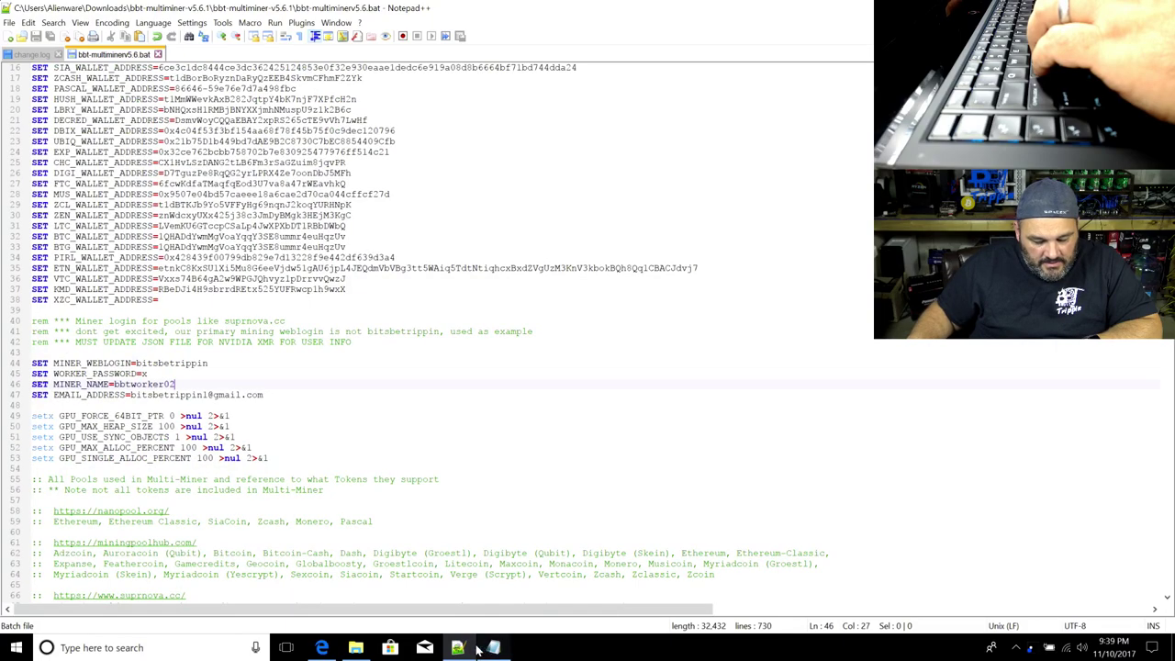
mouse_move(458, 650)
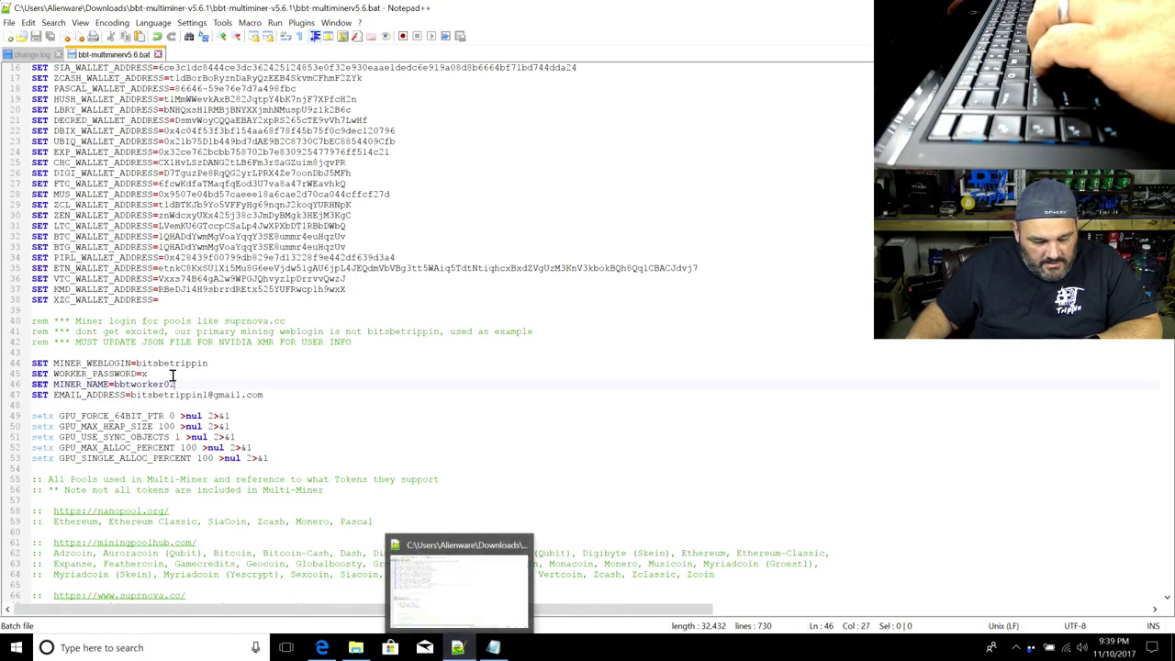
key(BackSpace)
text(1)
key(ctrl+s)
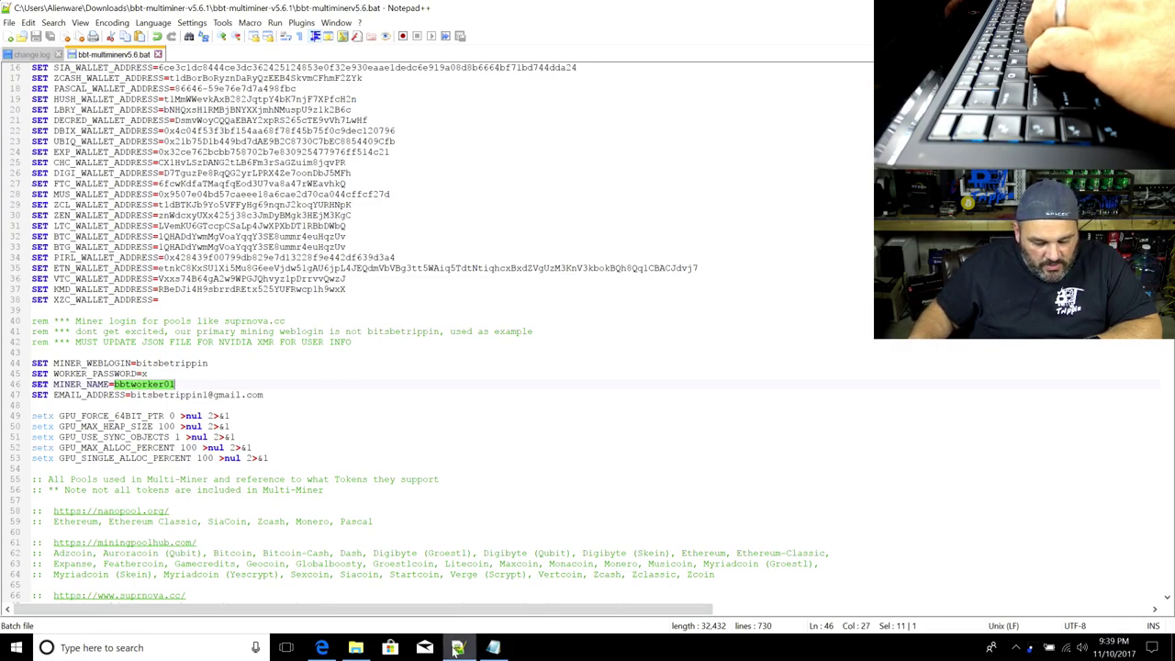
scroll(483, 487, down, 4)
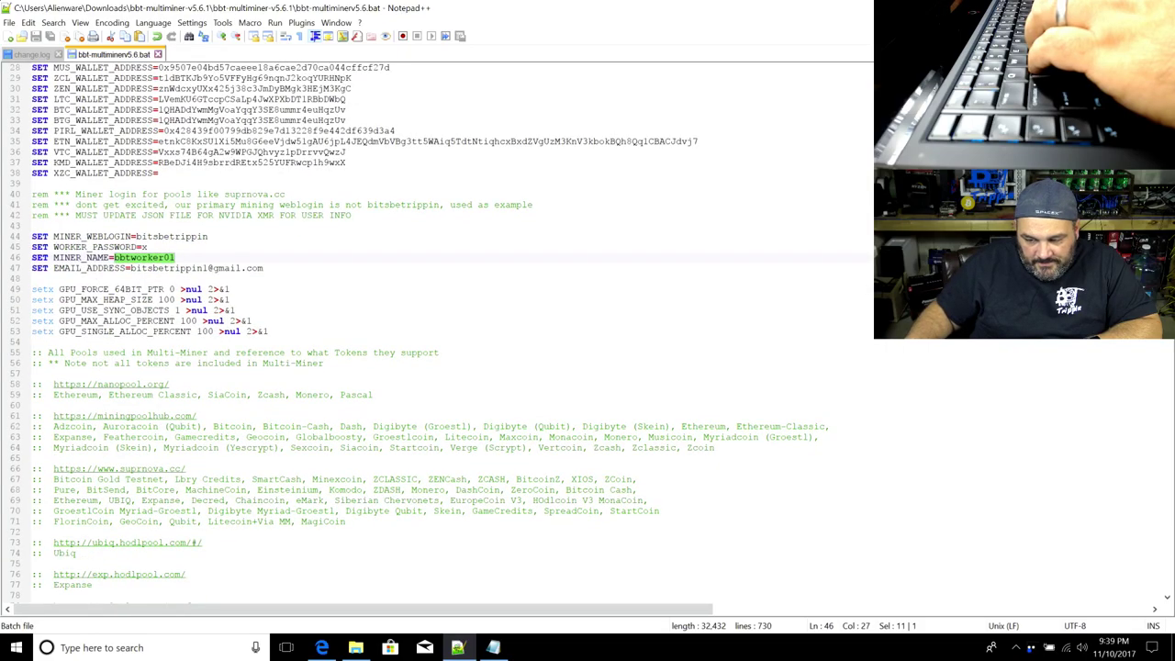
scroll(440, 330, down, 20)
scroll(441, 330, up, 20)
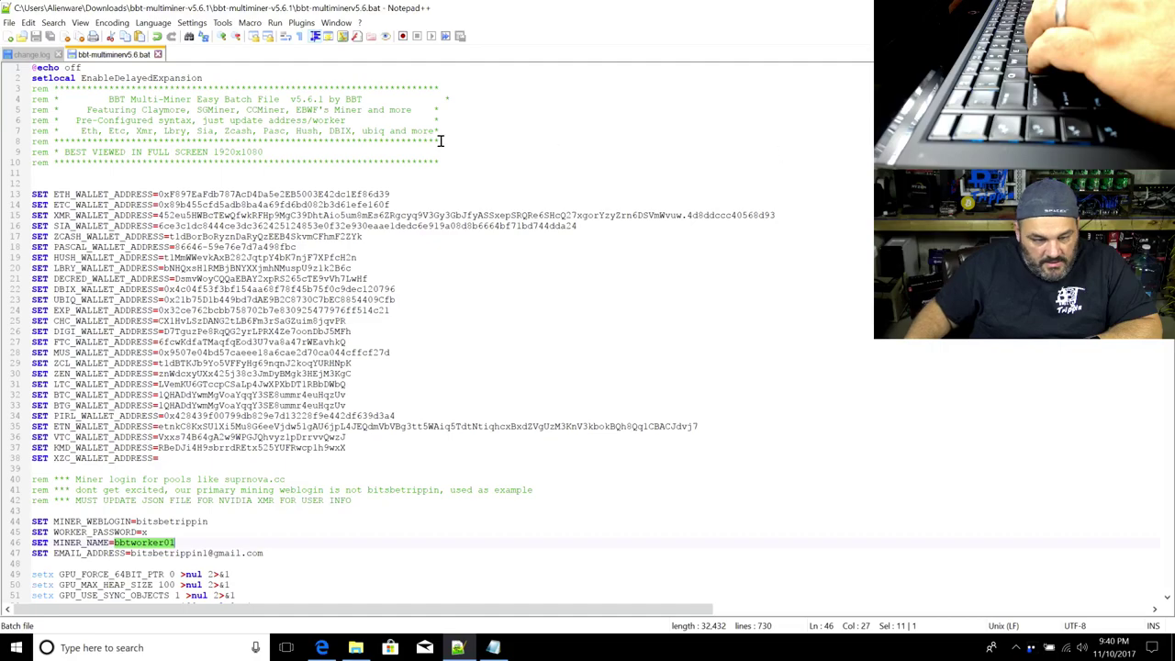
Run bbt-multiminerv5.6 from the bbt-multiminer-v5.6.1 folder and start option 19, DSTM - Zcash to Nanopool Nvidia Only
key(alt+Tab)
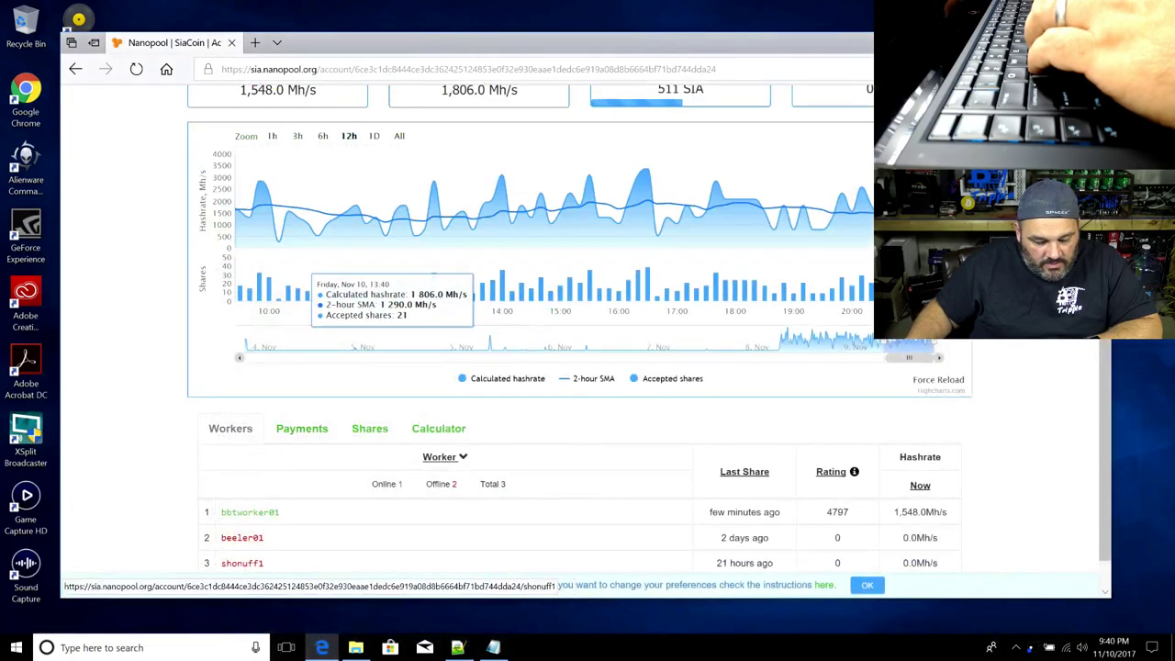
click(356, 647)
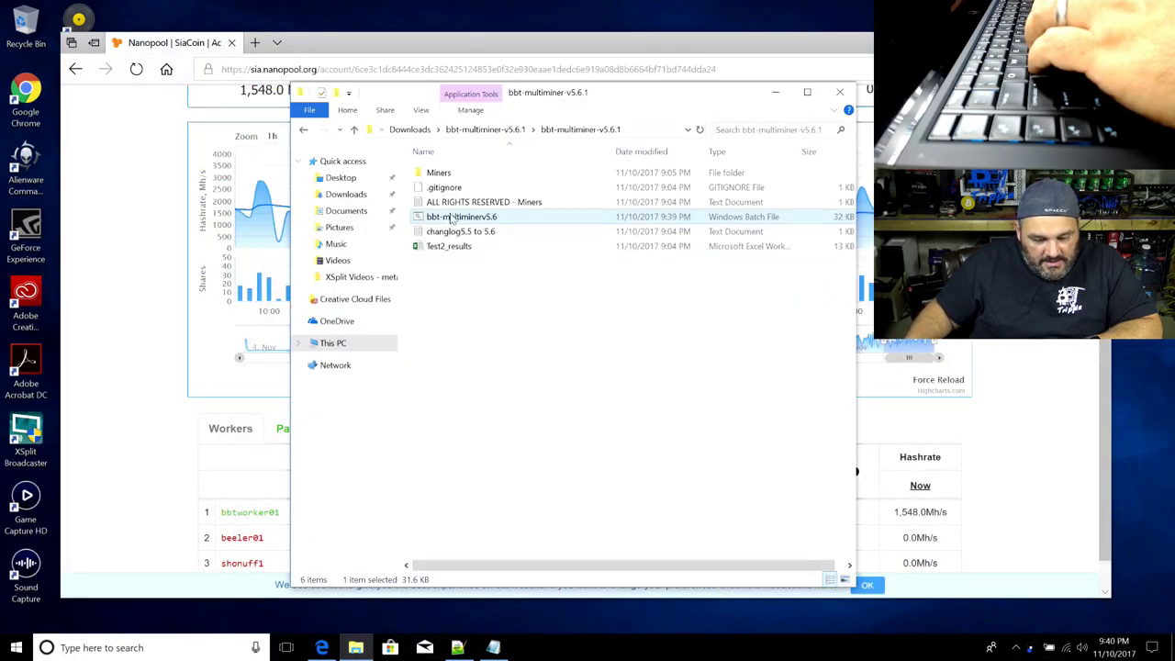
double_click(450, 217)
scroll(358, 340, up, 3)
scroll(358, 340, up, 10)
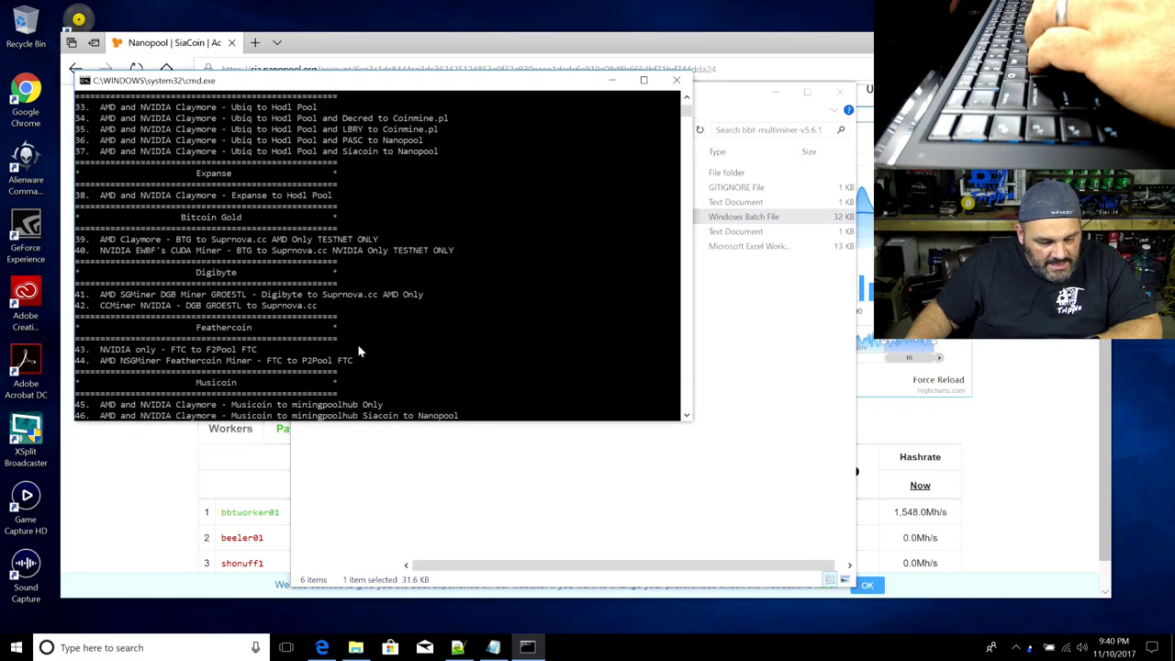
scroll(358, 352, up, 2)
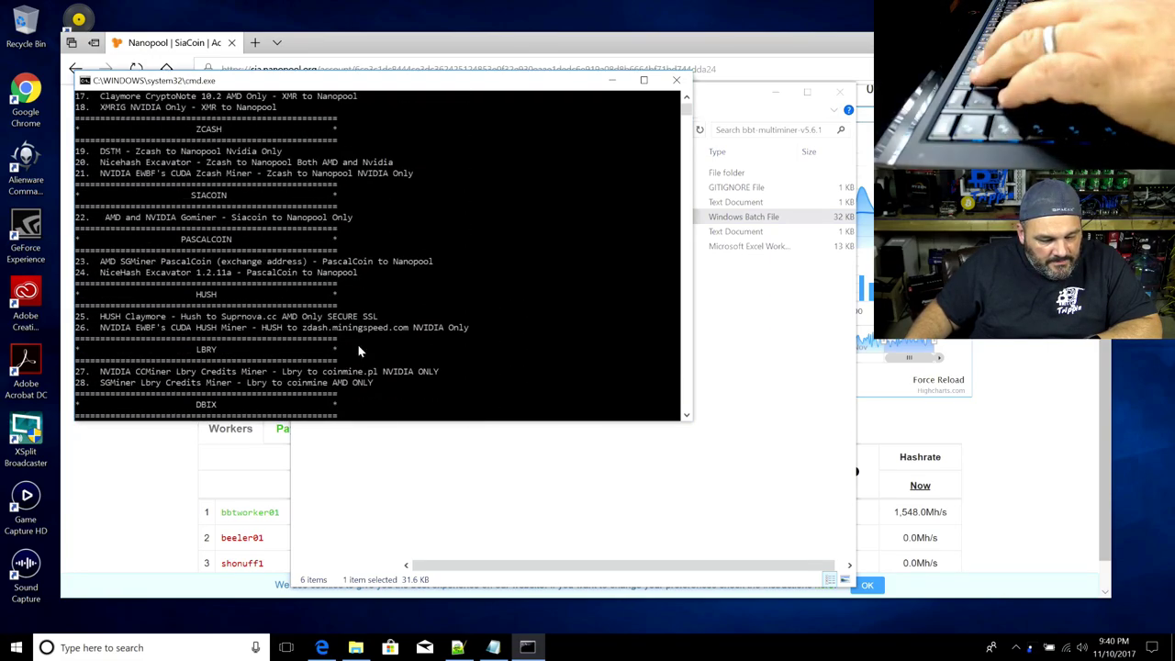
text(19)
key(Return)
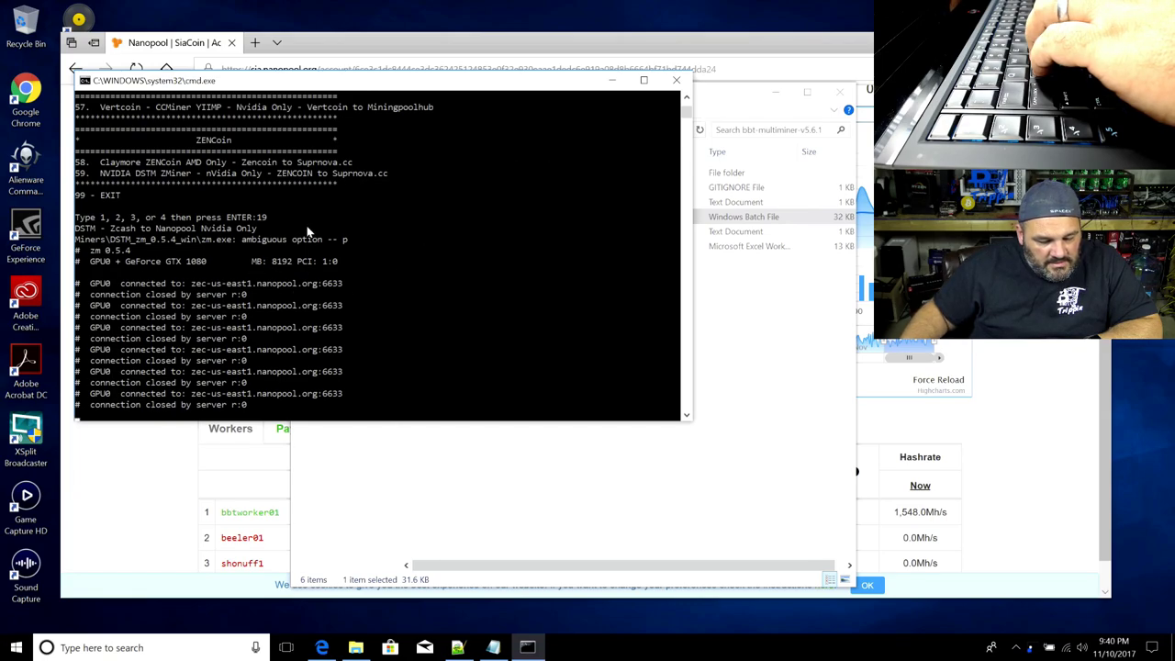
Close the miner's command window, reopen bbt-multiminerv5.6 in Notepad++, and go to the zen2 DSTM command near its end
click(678, 81)
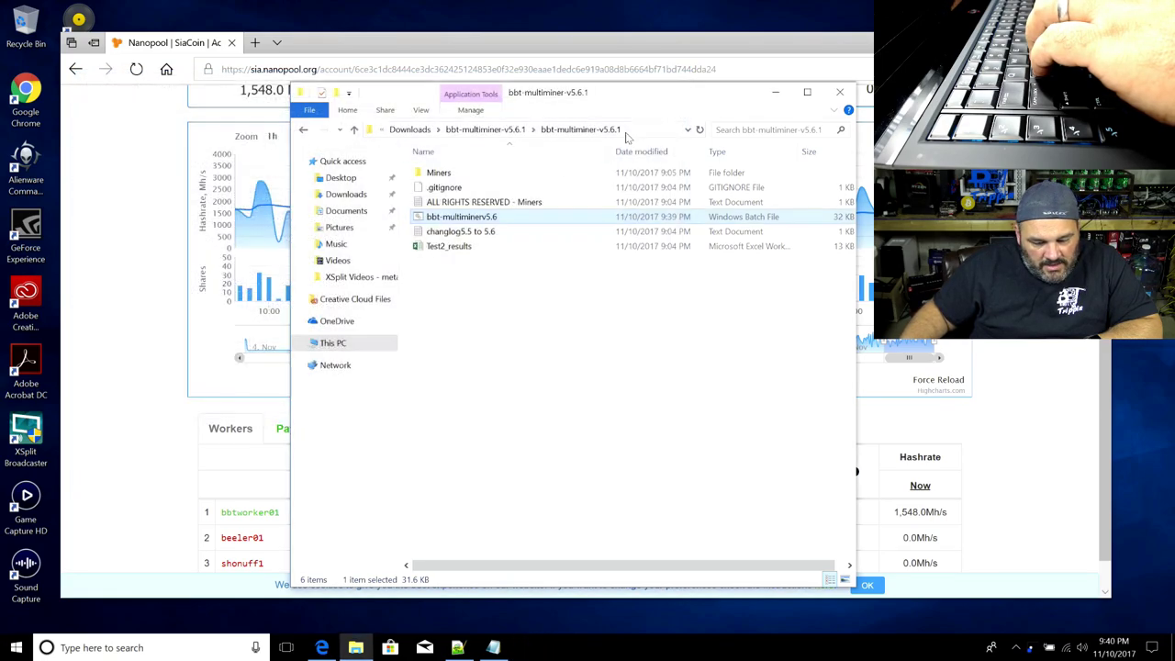
right_click(448, 218)
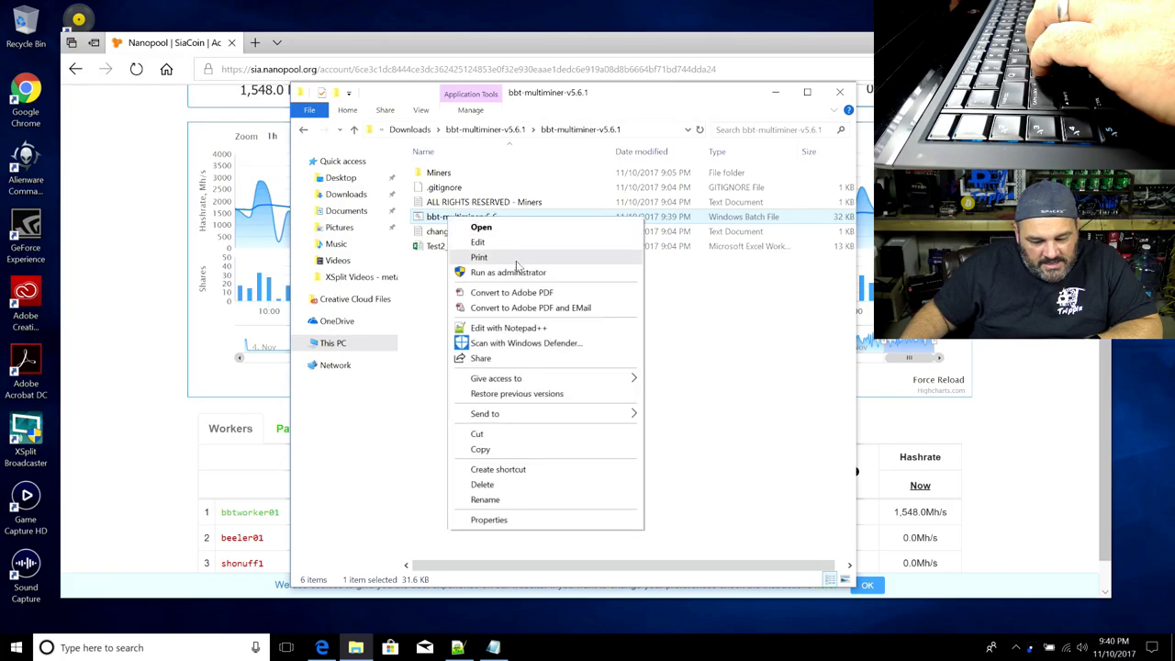
click(507, 328)
scroll(436, 331, down, 20)
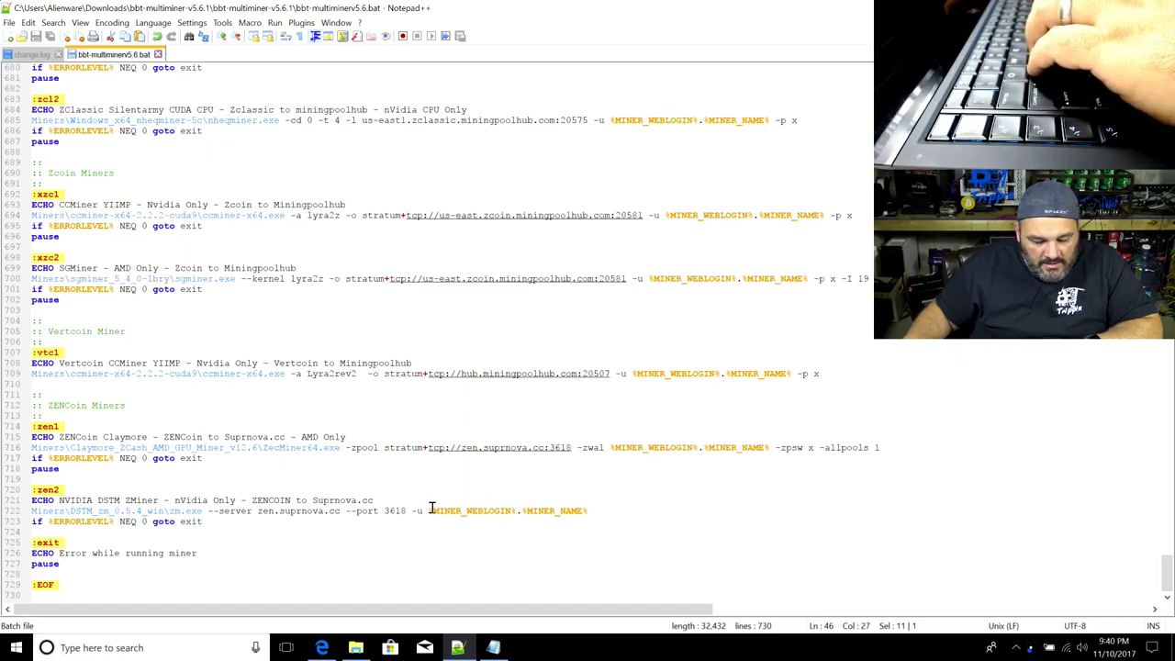
Examine the login, miner name and server in the zen2 DSTM command, and compare them with the zcash1 command under ZCash Miners
double_click(449, 511)
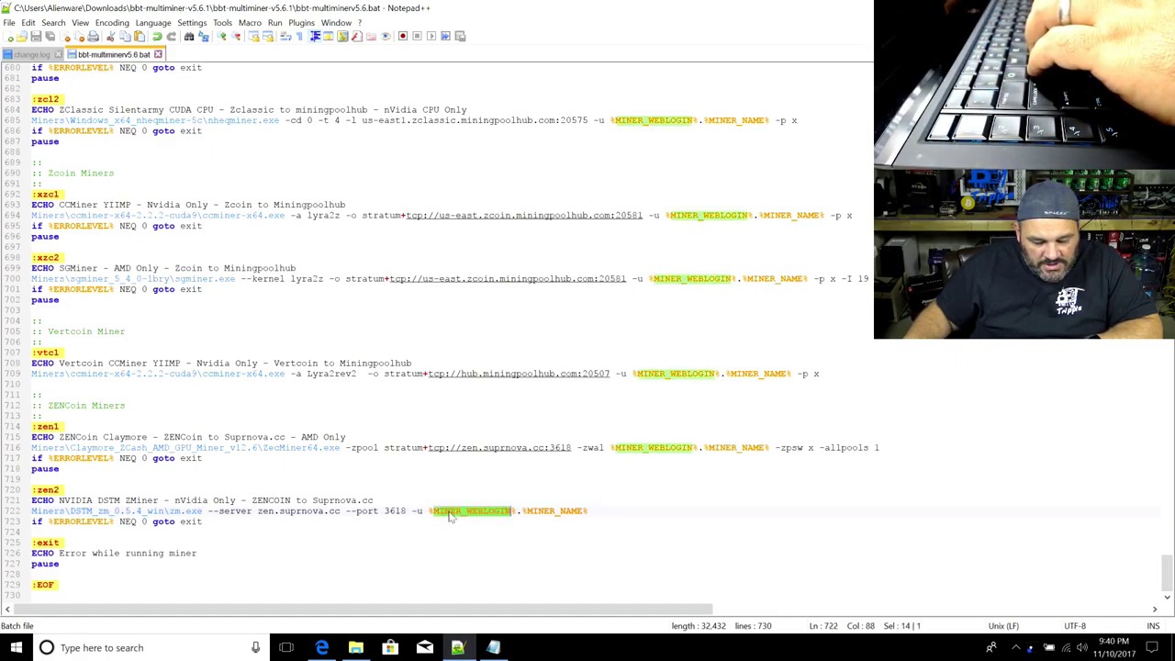
double_click(538, 512)
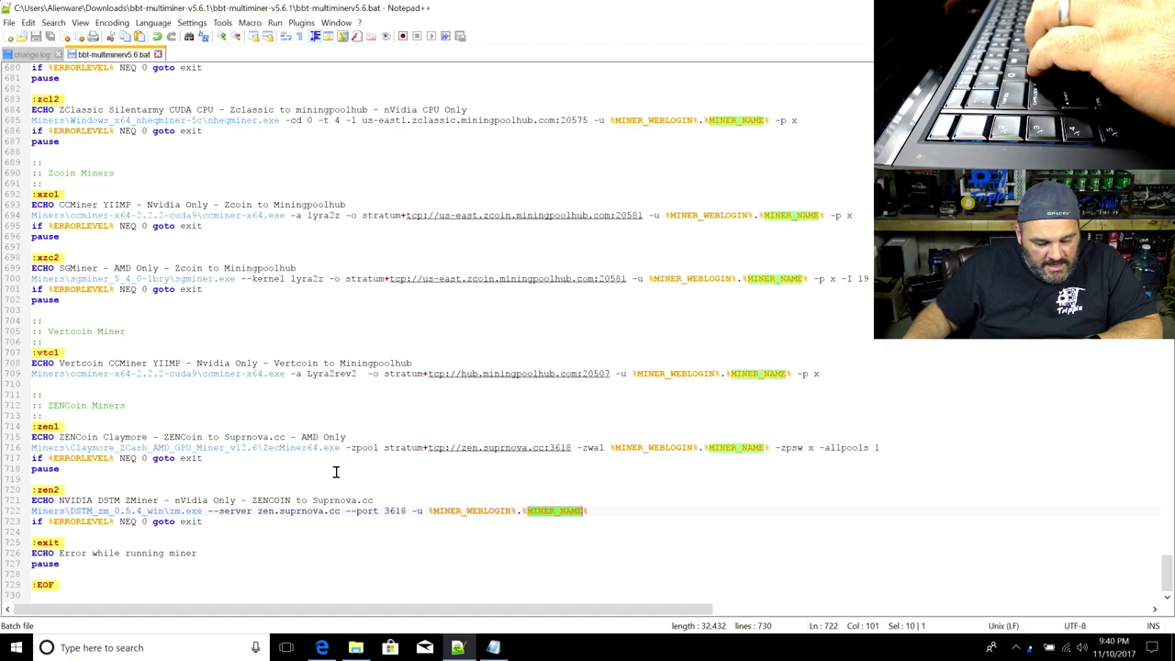
double_click(290, 511)
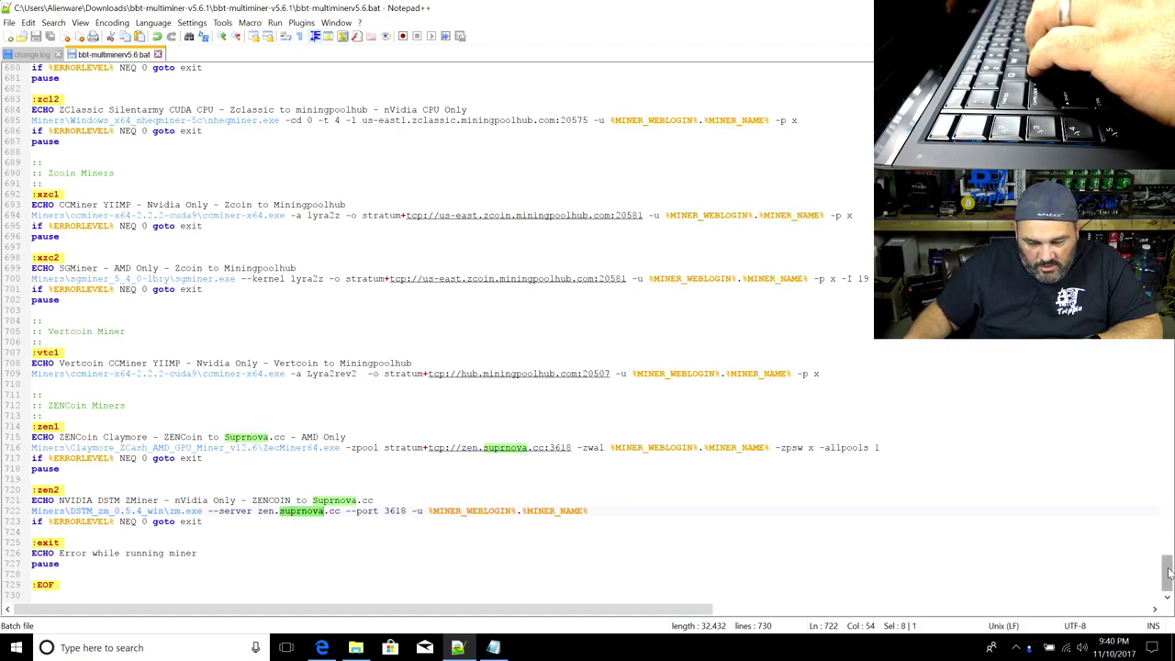
scroll(1169, 570, up, 2)
drag(1169, 570, 1161, 390)
scroll(1162, 381, up, 4)
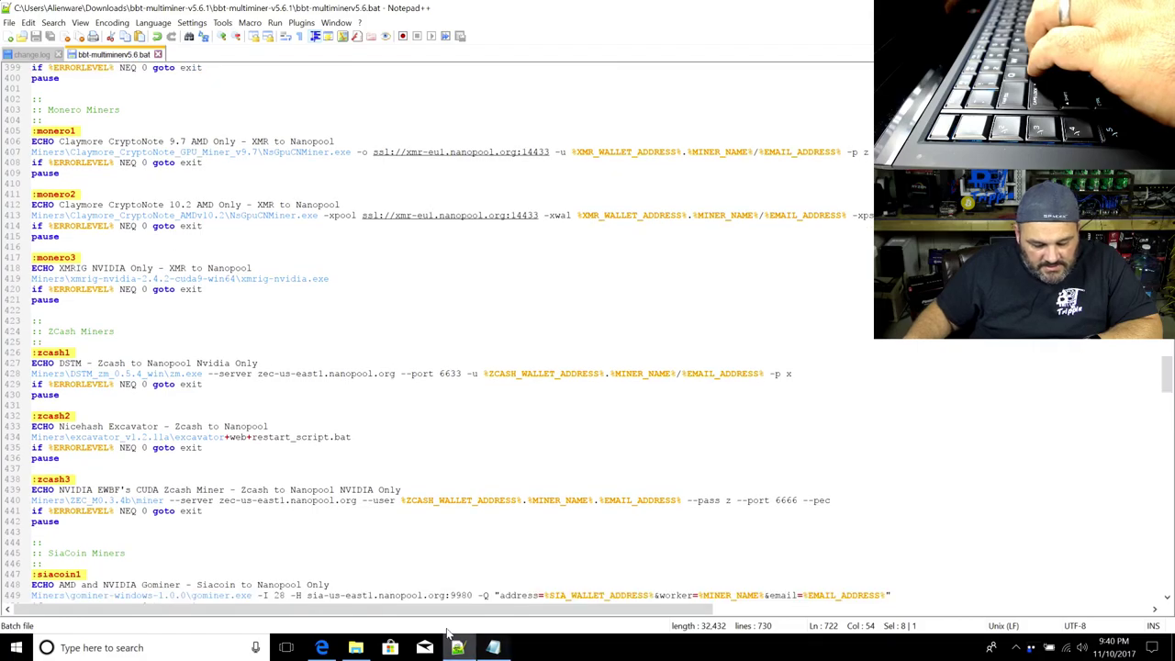
mouse_move(1169, 386)
mouse_down()
mouse_move(1169, 314)
mouse_move(1171, 384)
mouse_up()
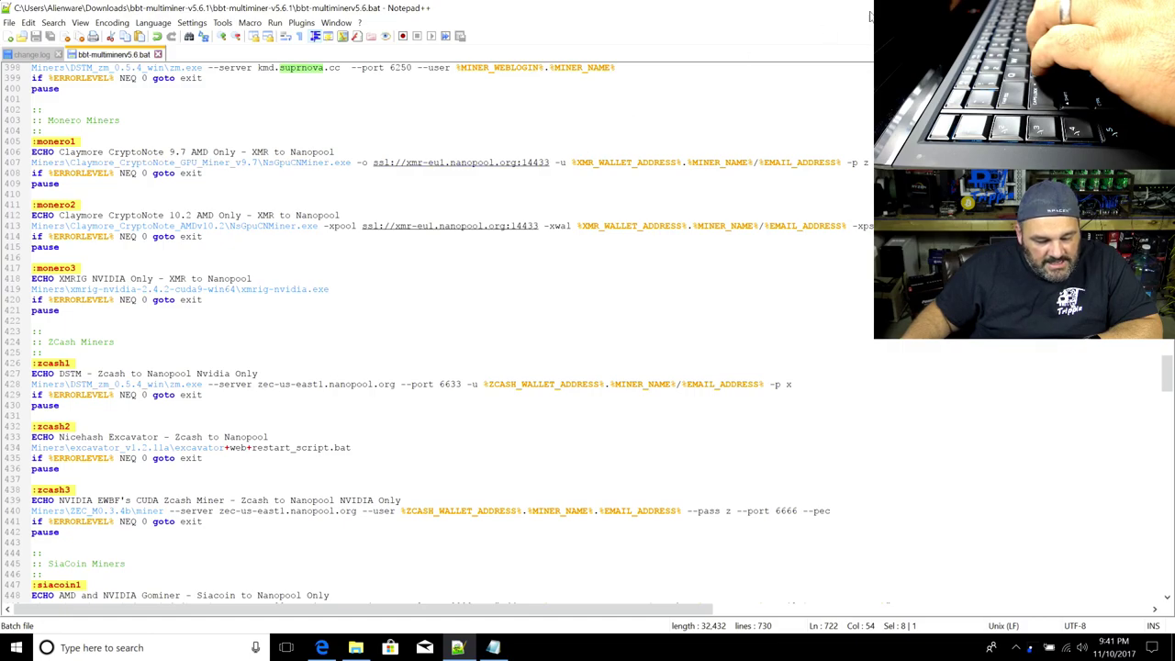
Switch to the Edge browser, search the web for nanopool and open the Nanopool home page
drag(804, 11, 569, 301)
click(136, 138)
scroll(263, 157, up, 3)
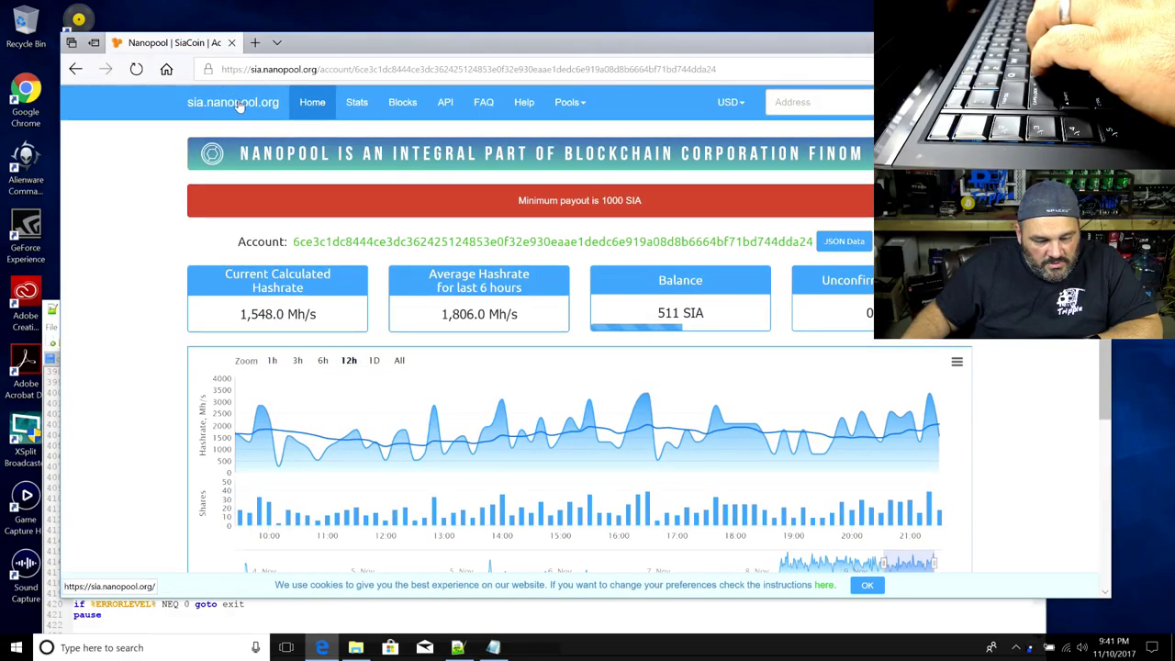
click(336, 70)
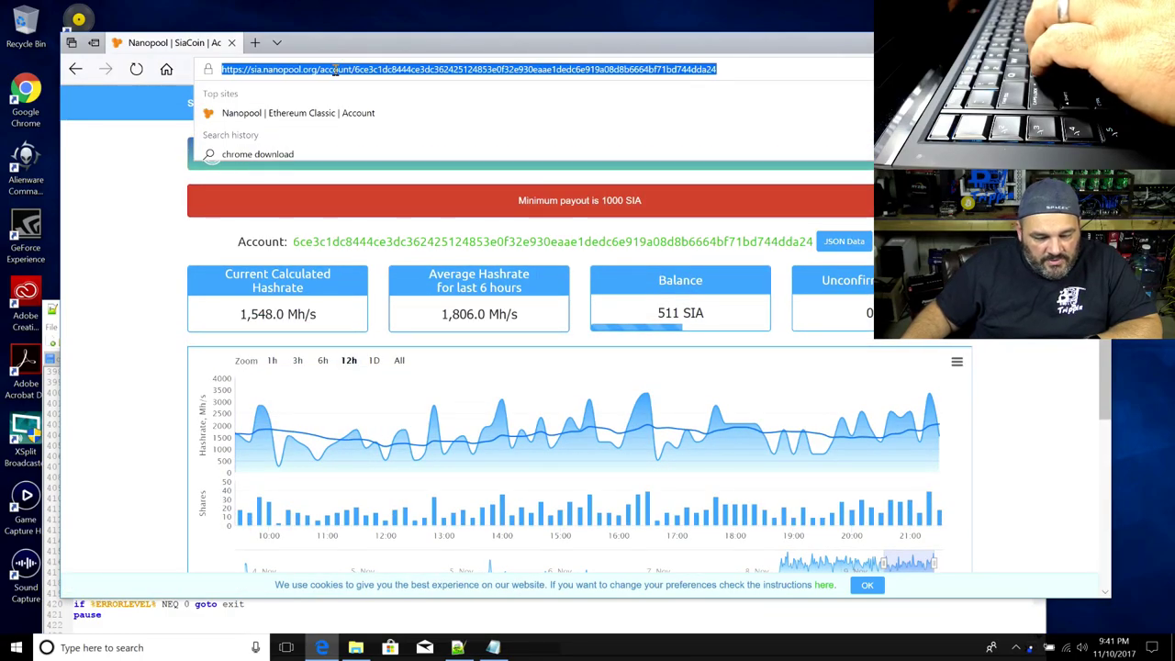
text(nanop)
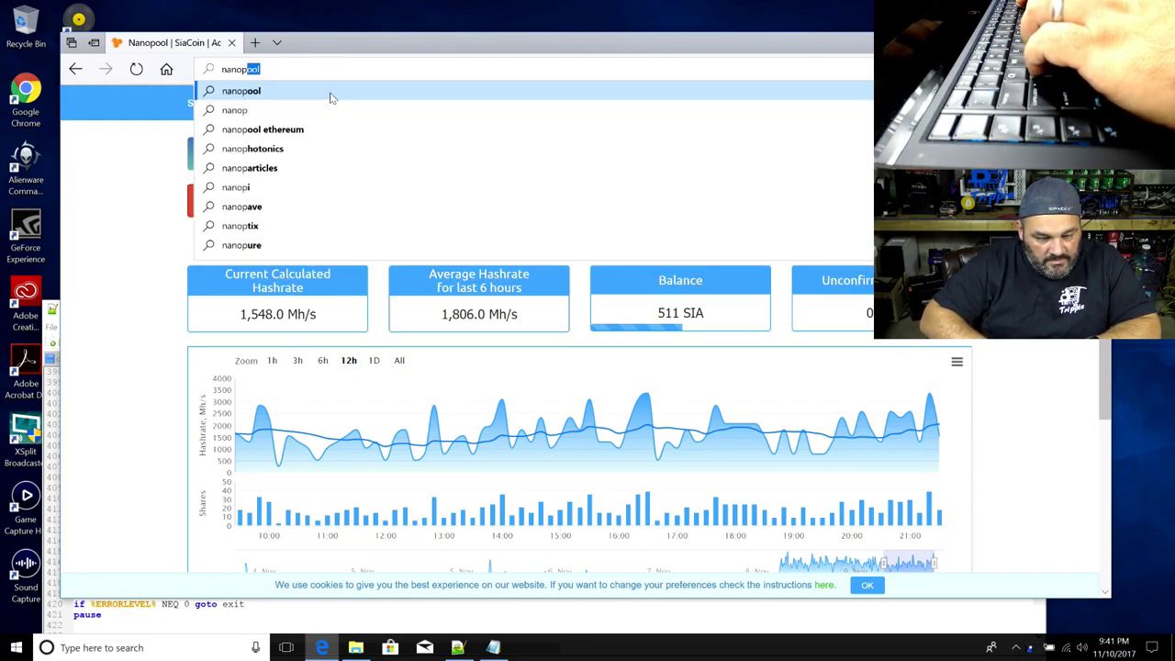
key(Return)
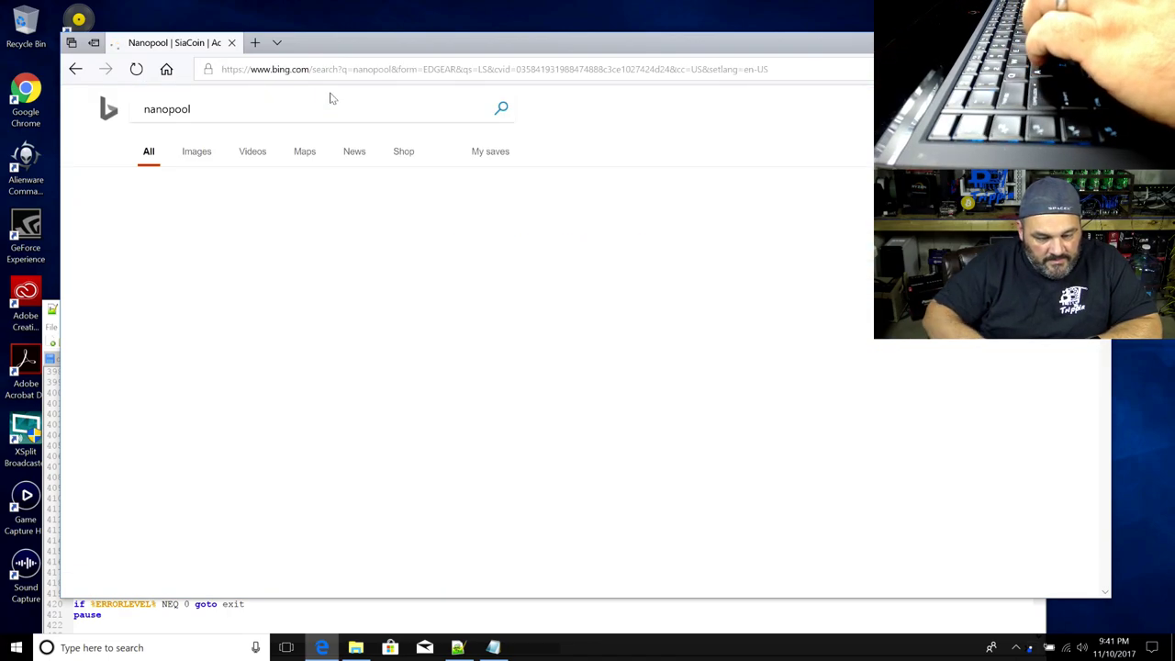
click(220, 214)
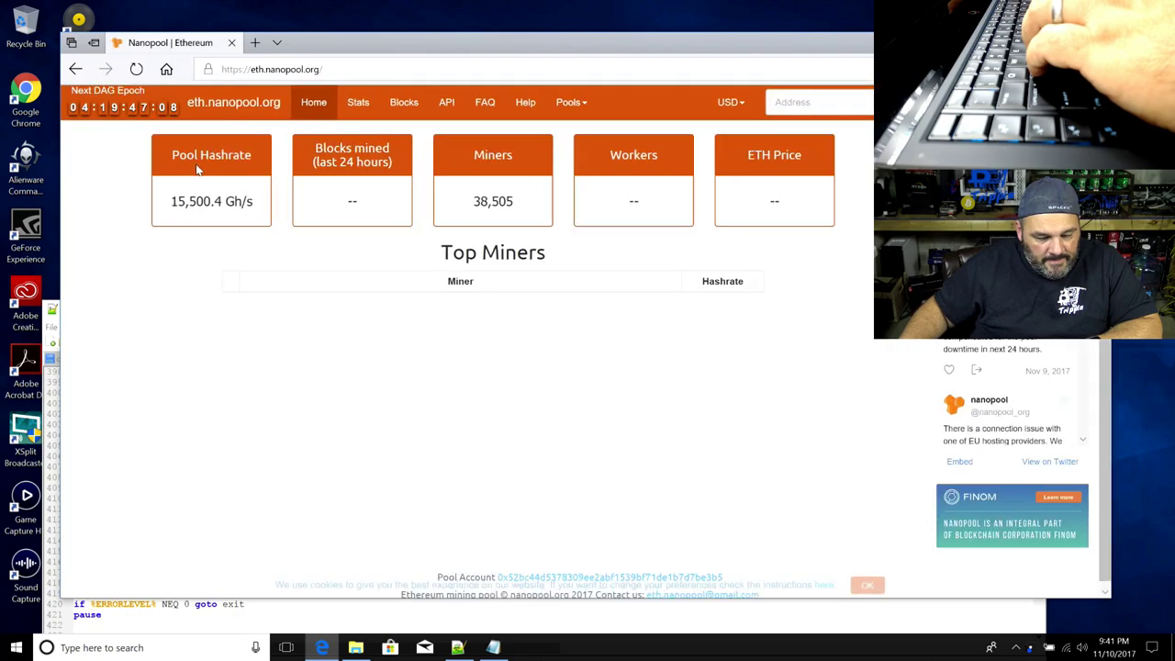
key(alt+Left)
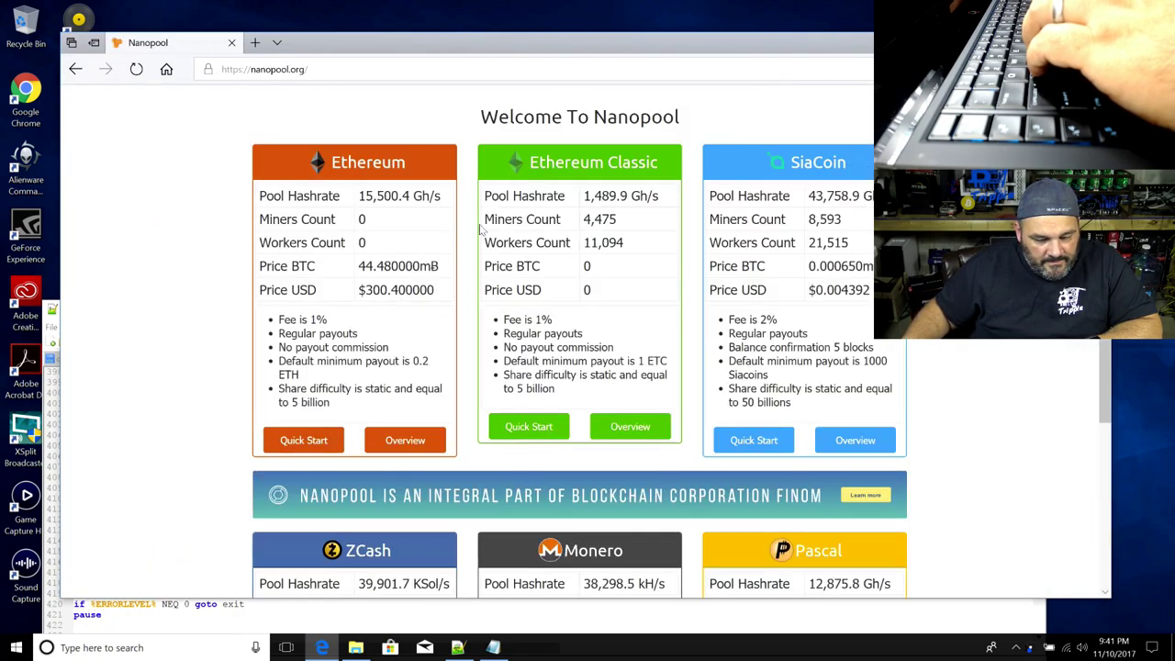
Open the help page of Nanopool's ZCash pool and go to its table of server hosts and ports
scroll(514, 492, down, 1)
scroll(514, 491, down, 3)
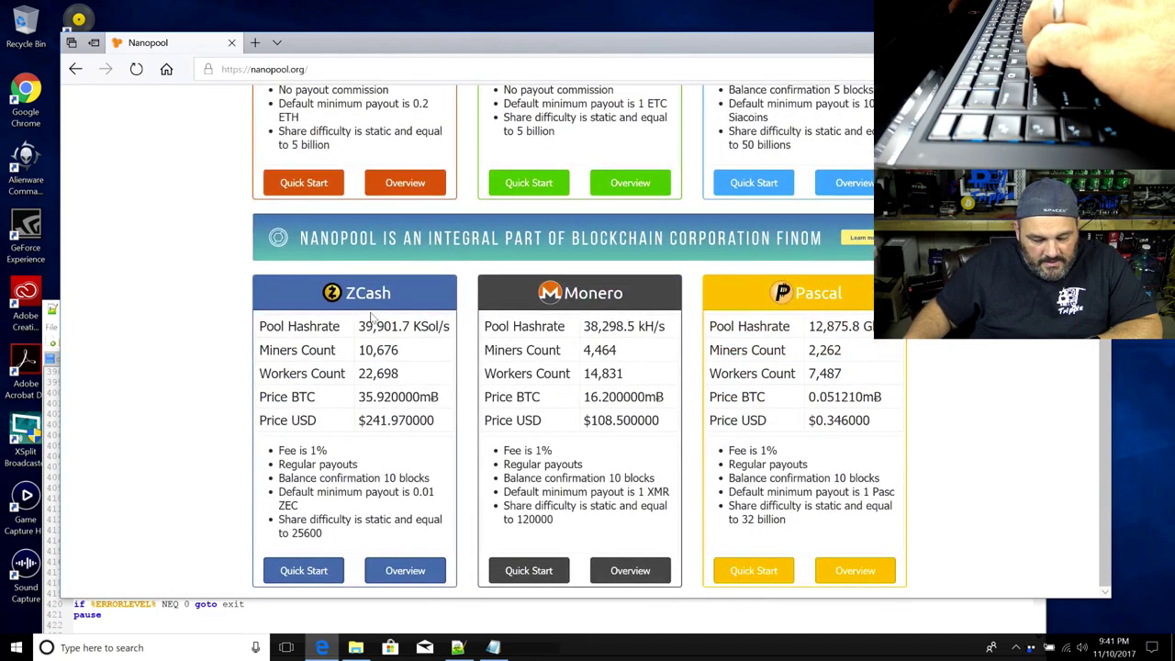
click(422, 301)
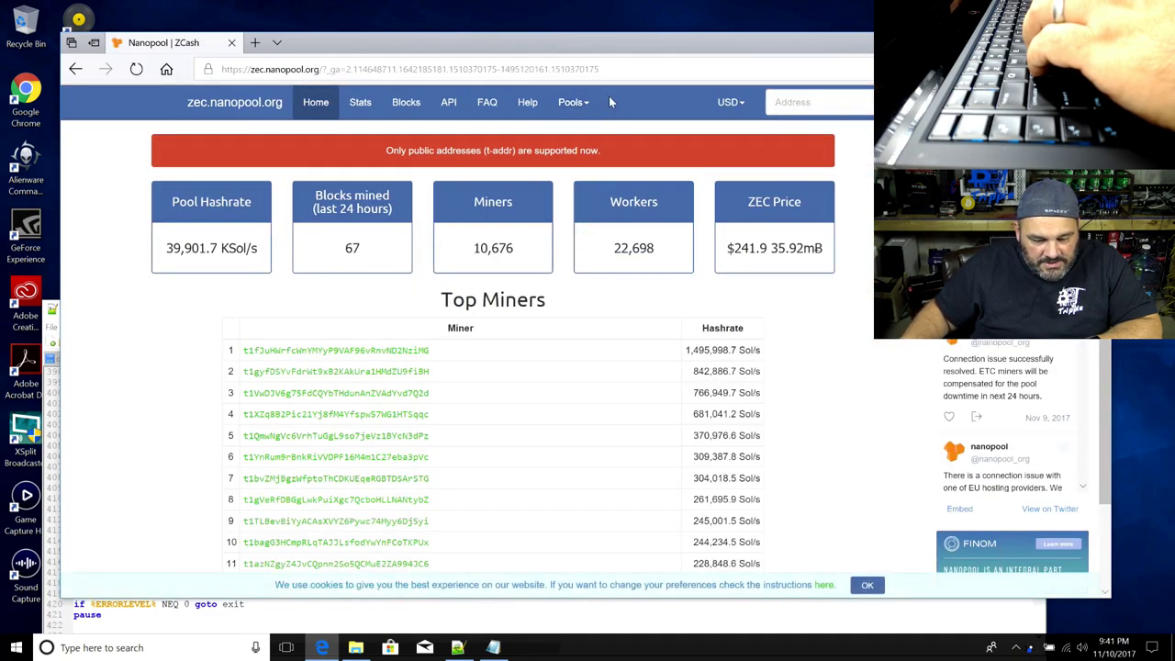
click(527, 103)
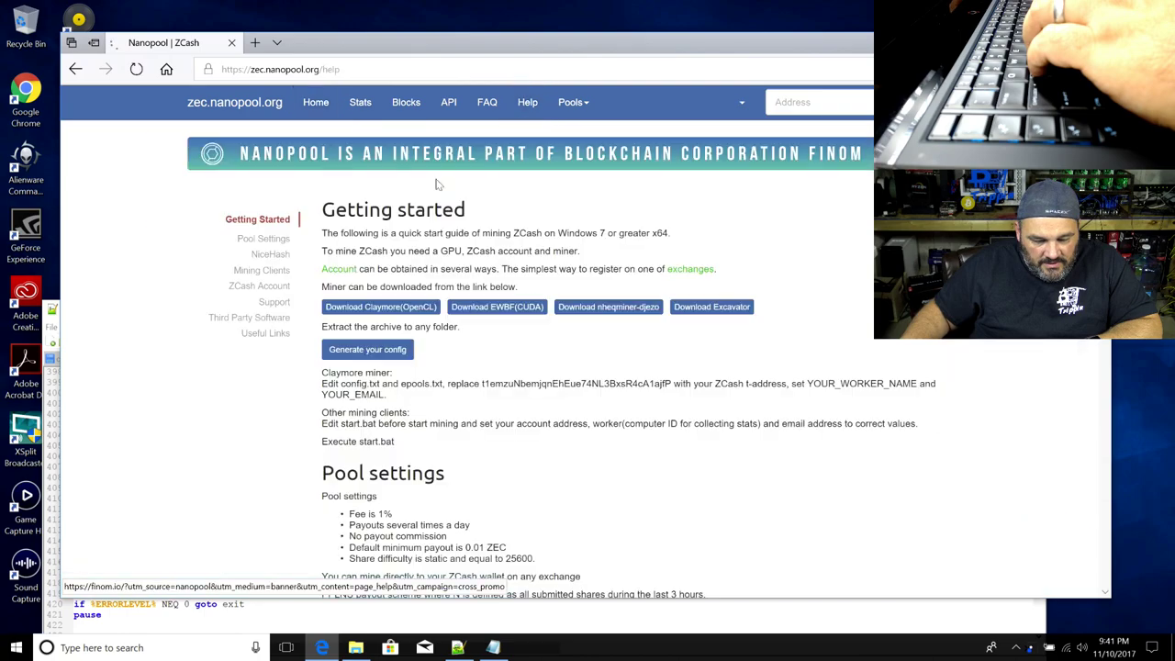
scroll(406, 215, down, 2)
scroll(432, 234, down, 3)
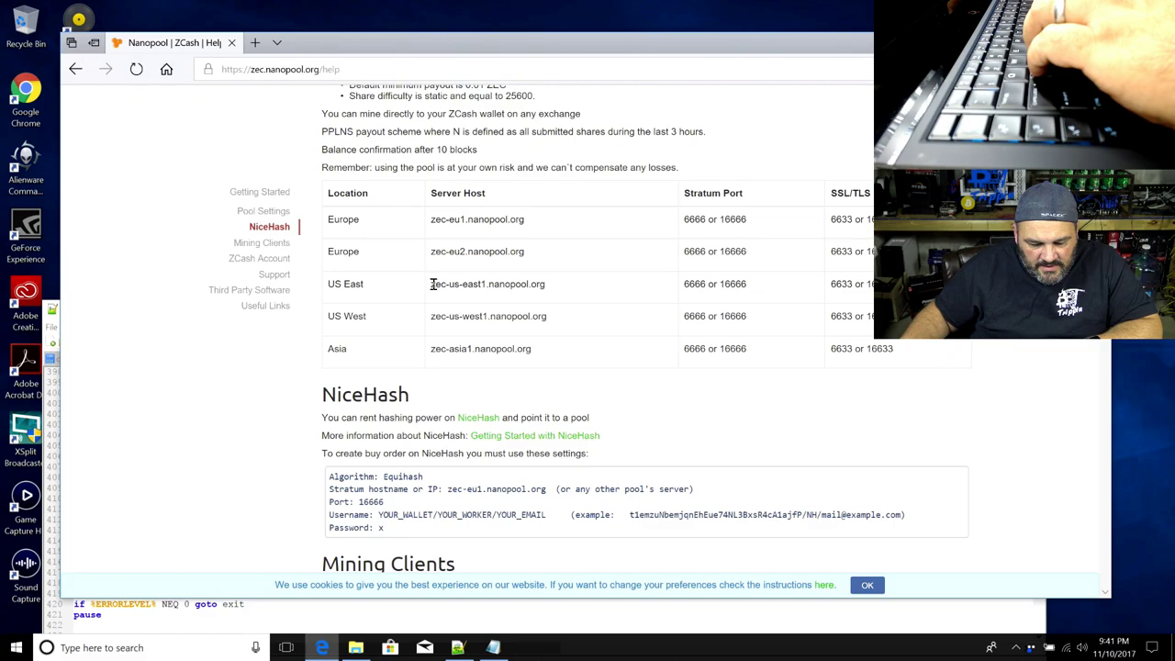
Copy the US East server host zec-us-east1.nanopool.org from the pool settings table
drag(433, 284, 514, 285)
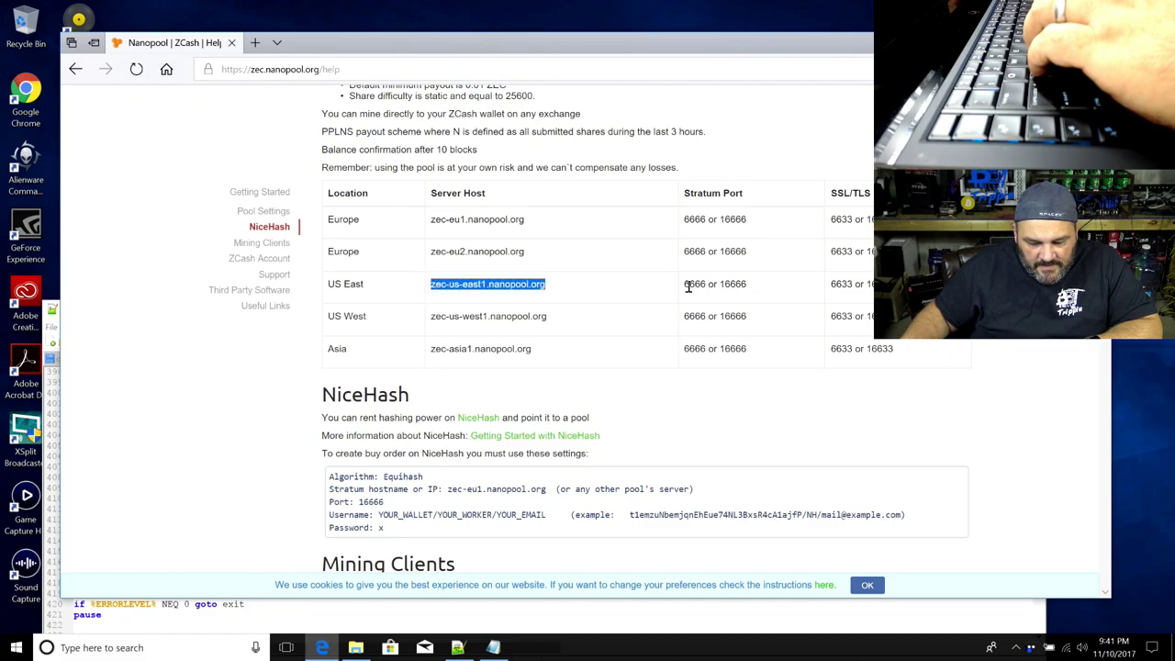
right_click(508, 286)
click(540, 383)
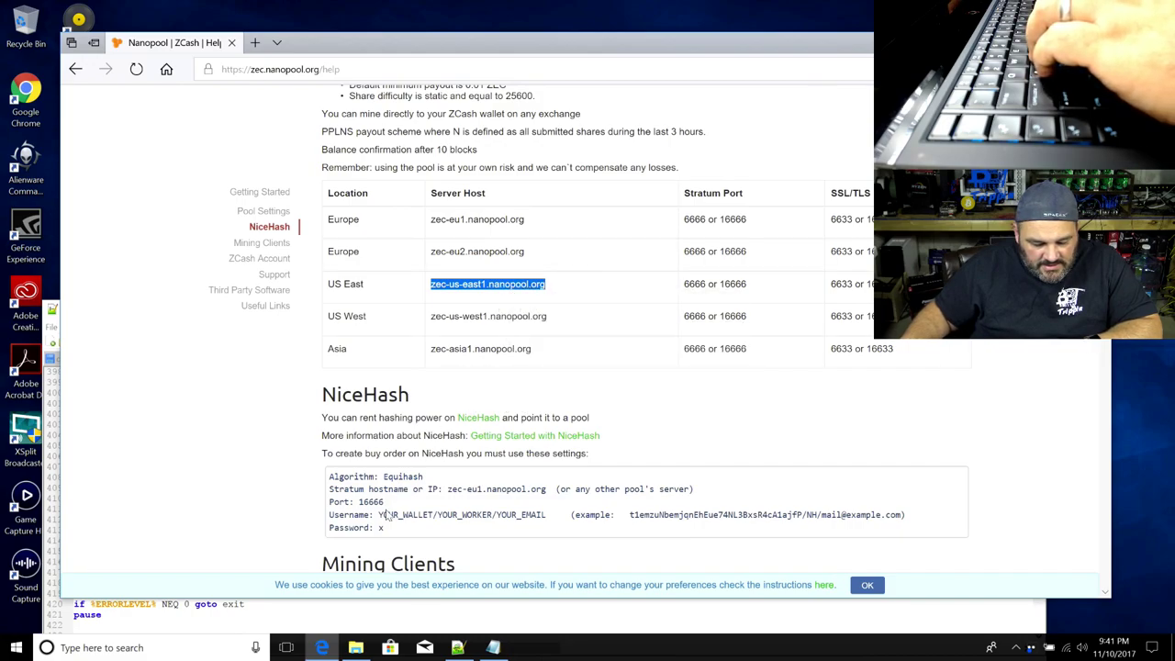
In the zcash1 command of bbt-multiminerv5.6.bat in Notepad++, use server zec-us-east1.nanopool.org and set the port to 6666
click(448, 606)
scroll(317, 516, down, 1)
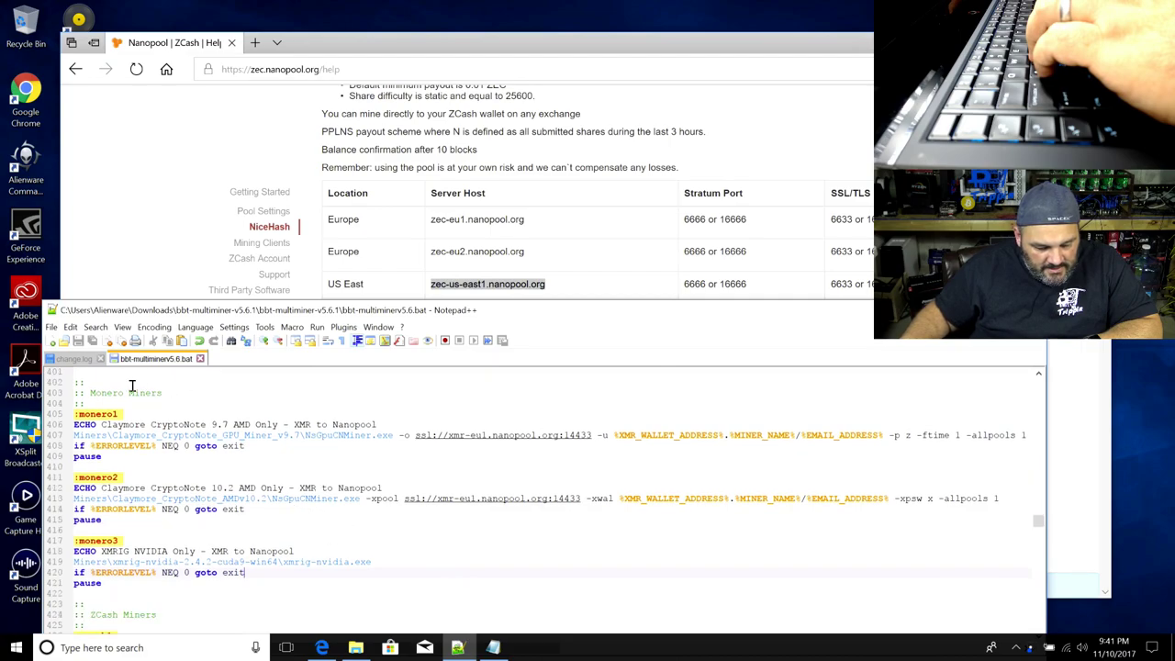
scroll(284, 477, up, 3)
scroll(281, 474, down, 4)
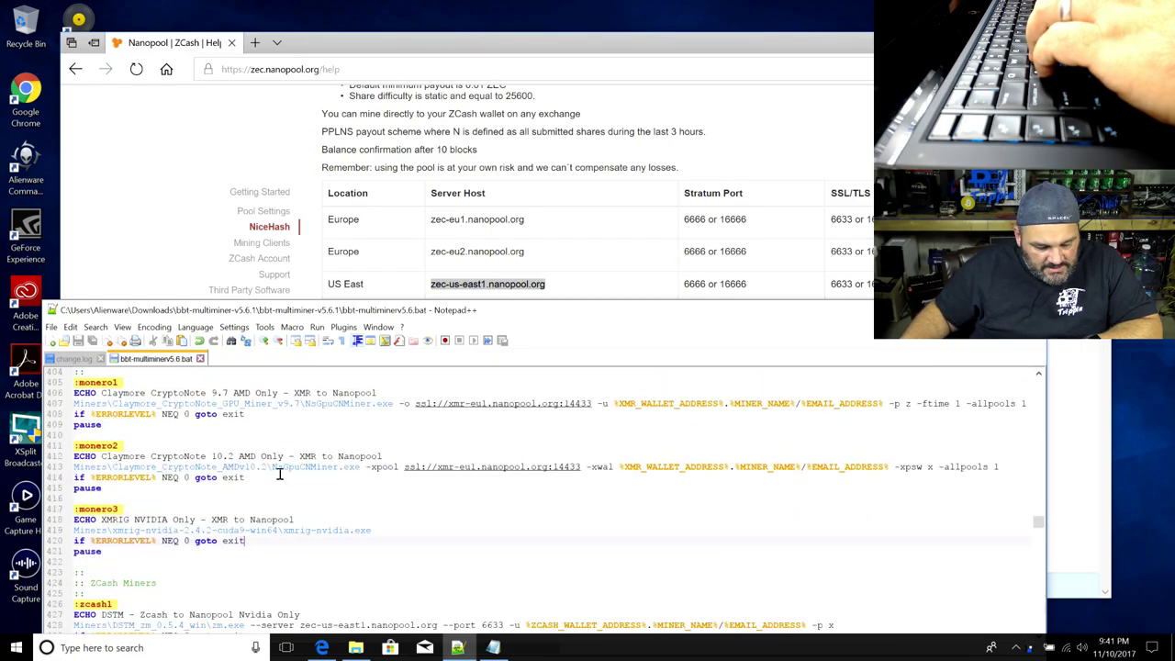
scroll(266, 475, down, 3)
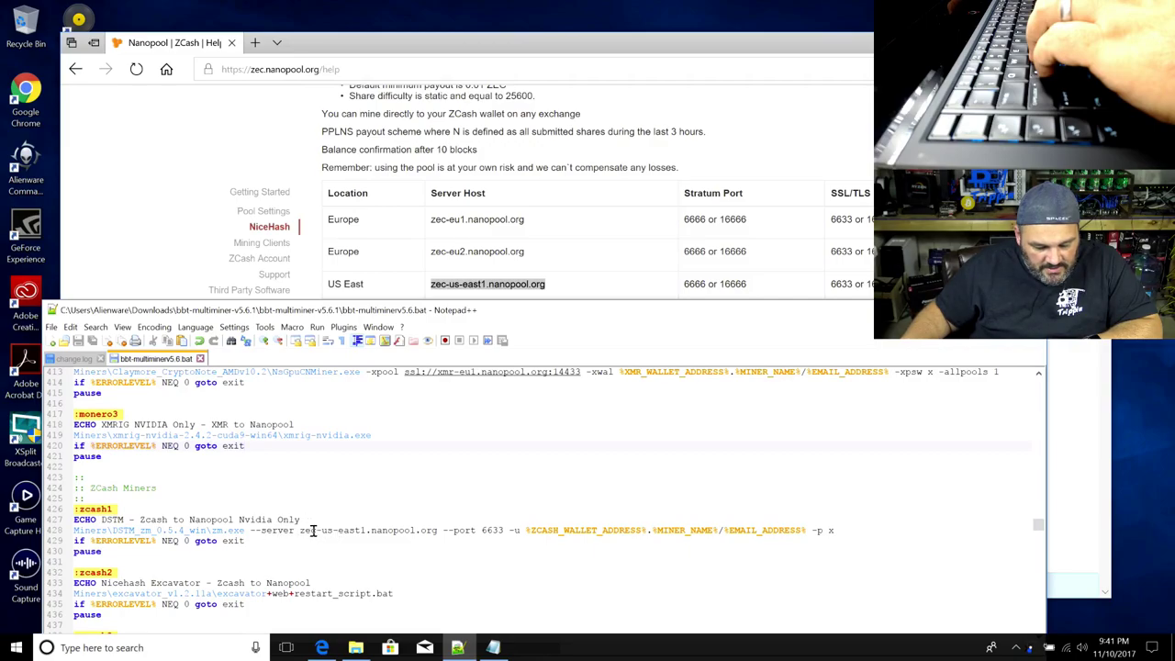
drag(300, 530, 499, 530)
click(459, 530)
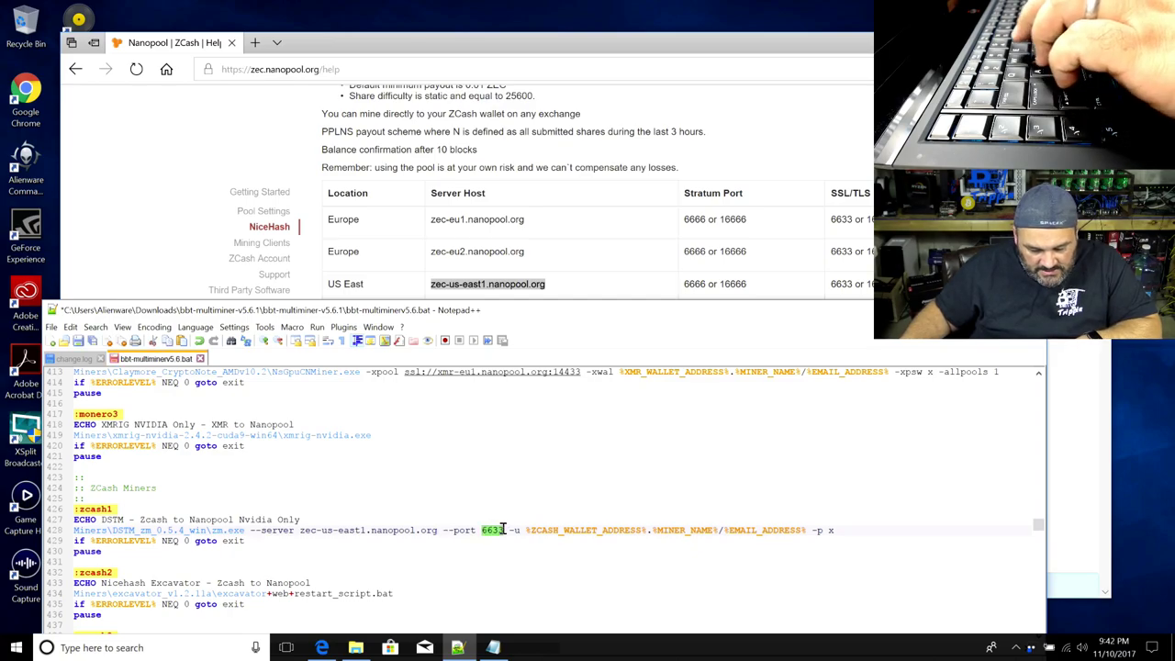
text(6666)
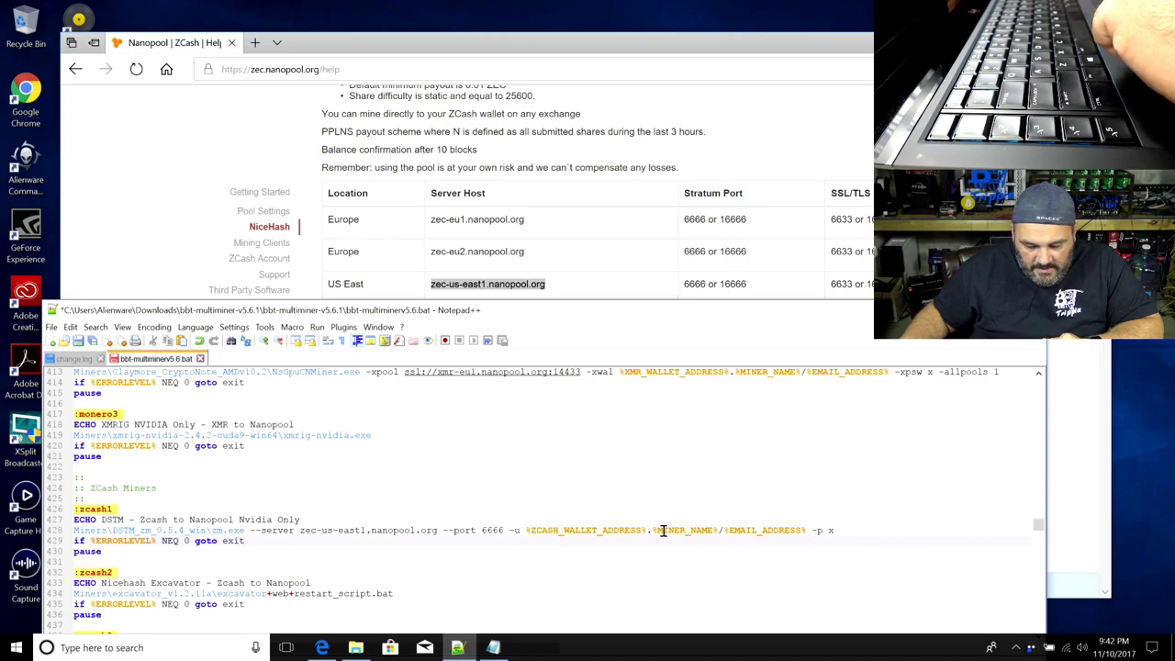
Remove the -p x parameter from the end of the zcash1 command, save the batch file and close the editor
drag(835, 531, 813, 530)
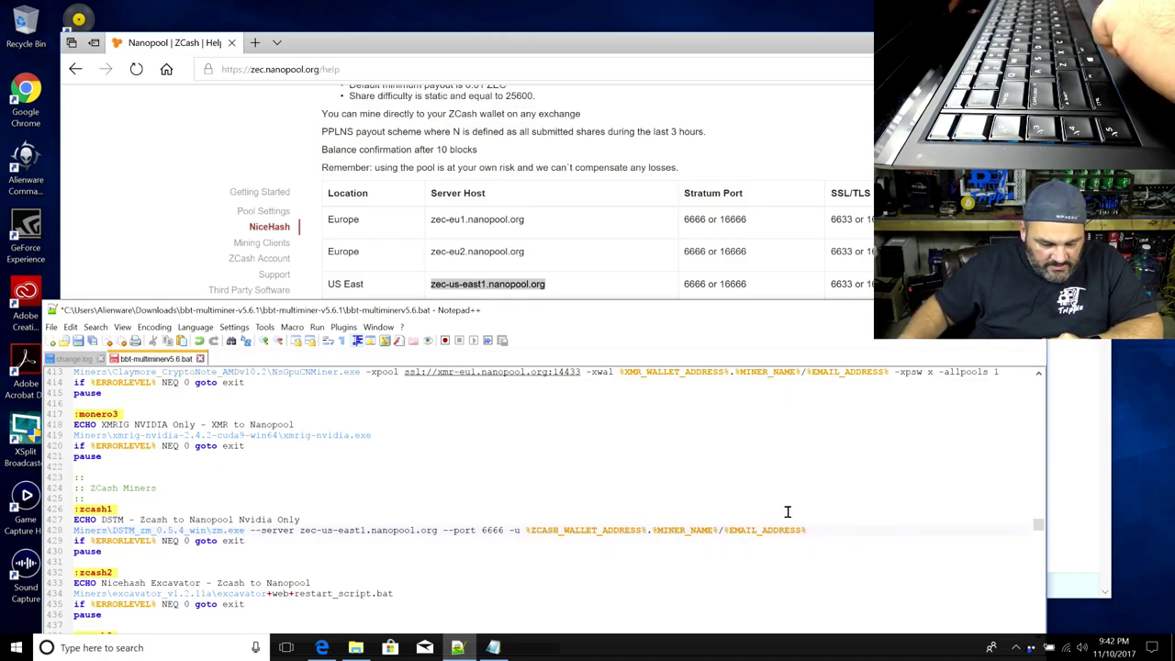
click(79, 342)
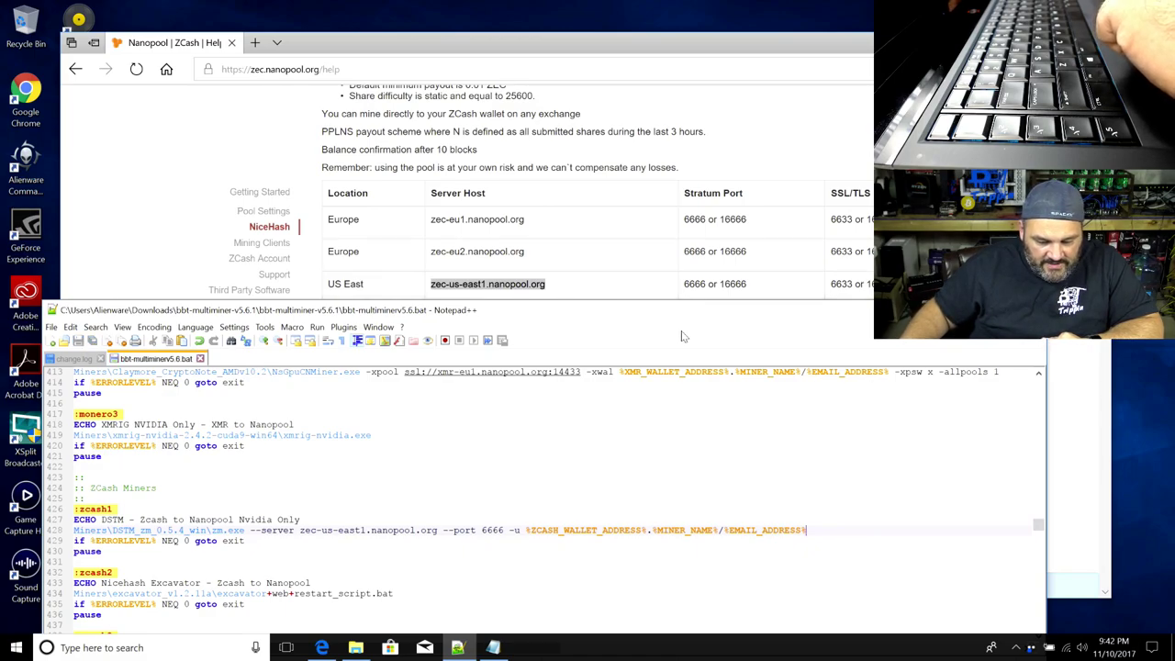
key(alt+F4)
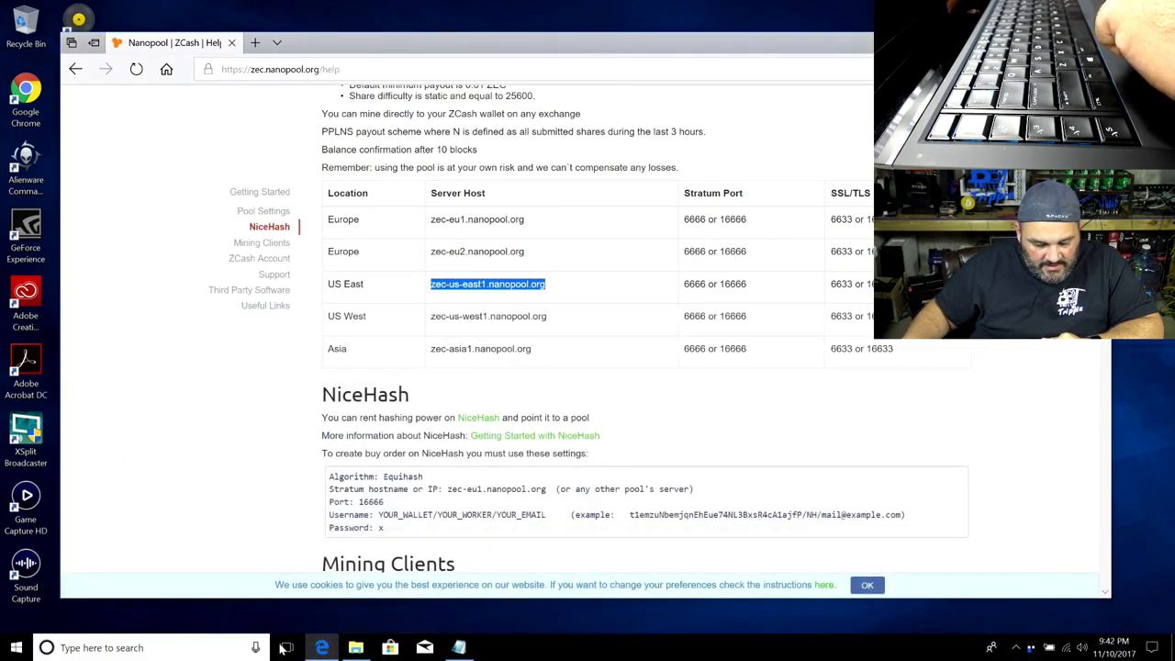
Run bbt-multiminerv5.6 from the bbt-multiminer-v5.6.1 folder and start option 19 to mine Zcash to Nanopool with DSTM
click(355, 647)
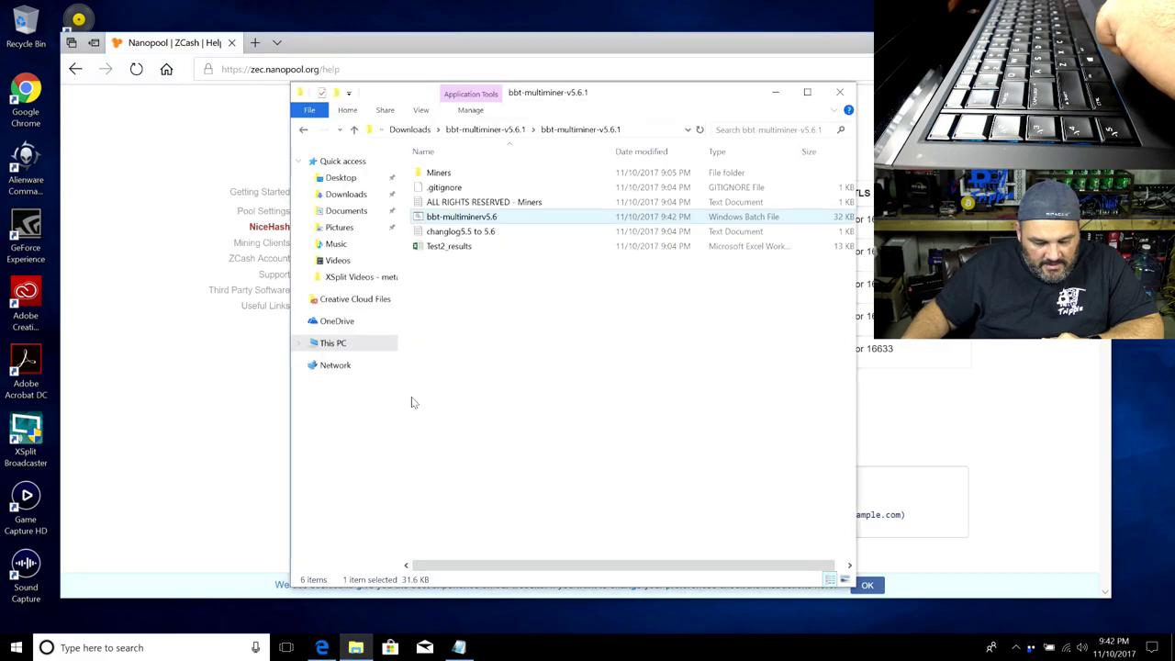
double_click(455, 217)
text(1)
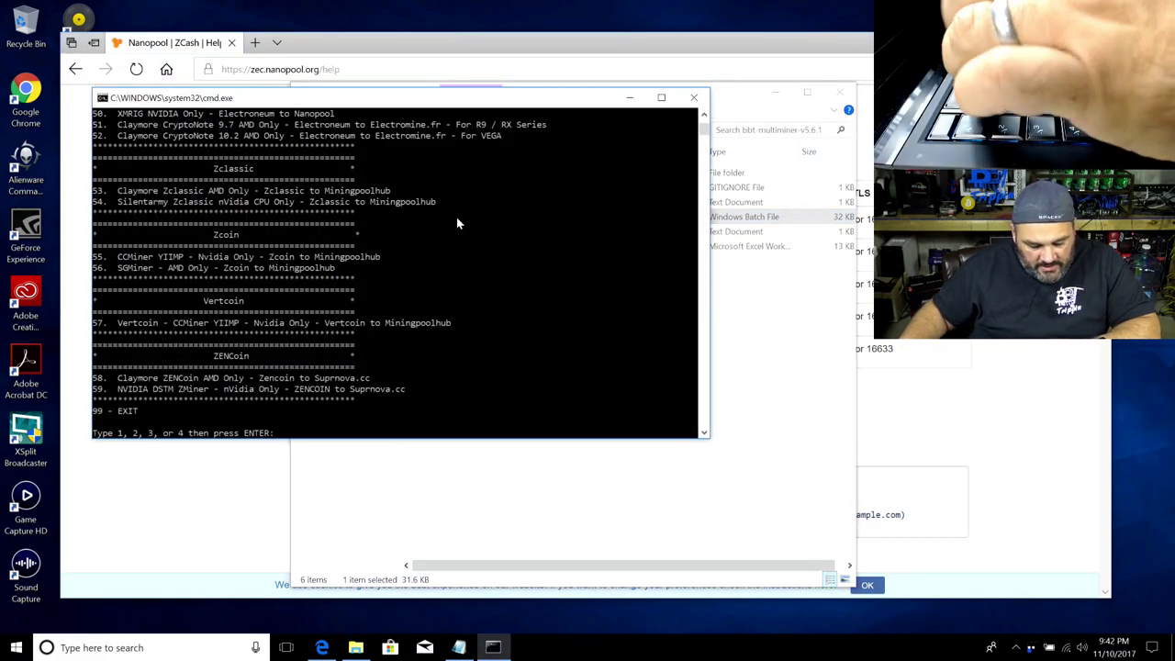
text(9)
key(Return)
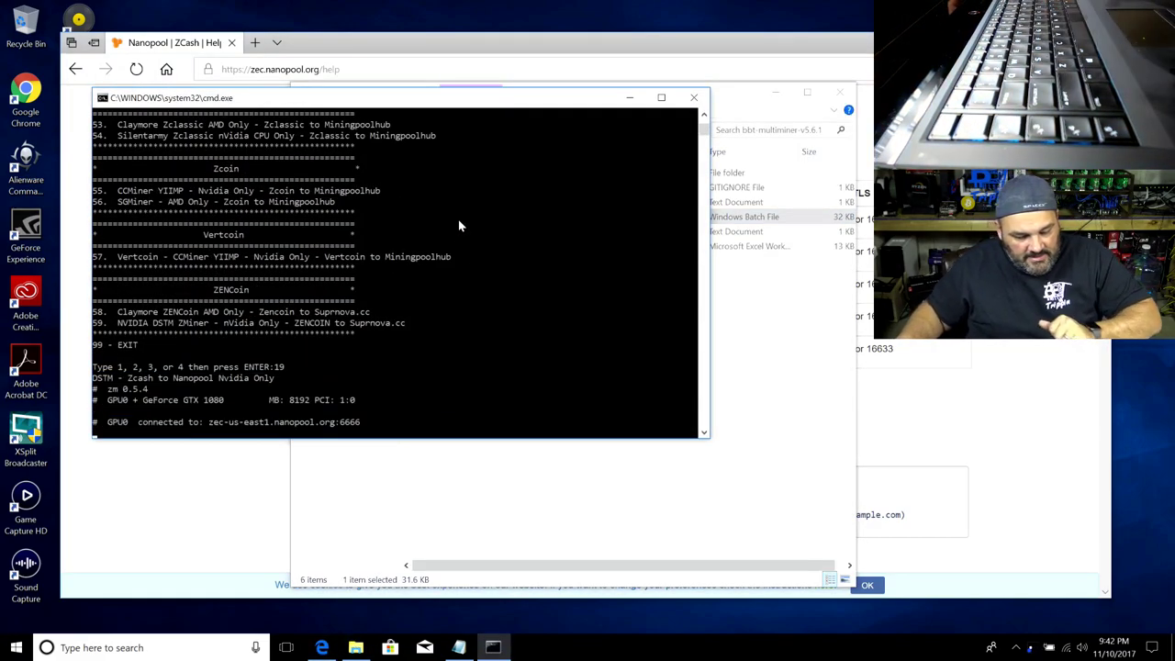
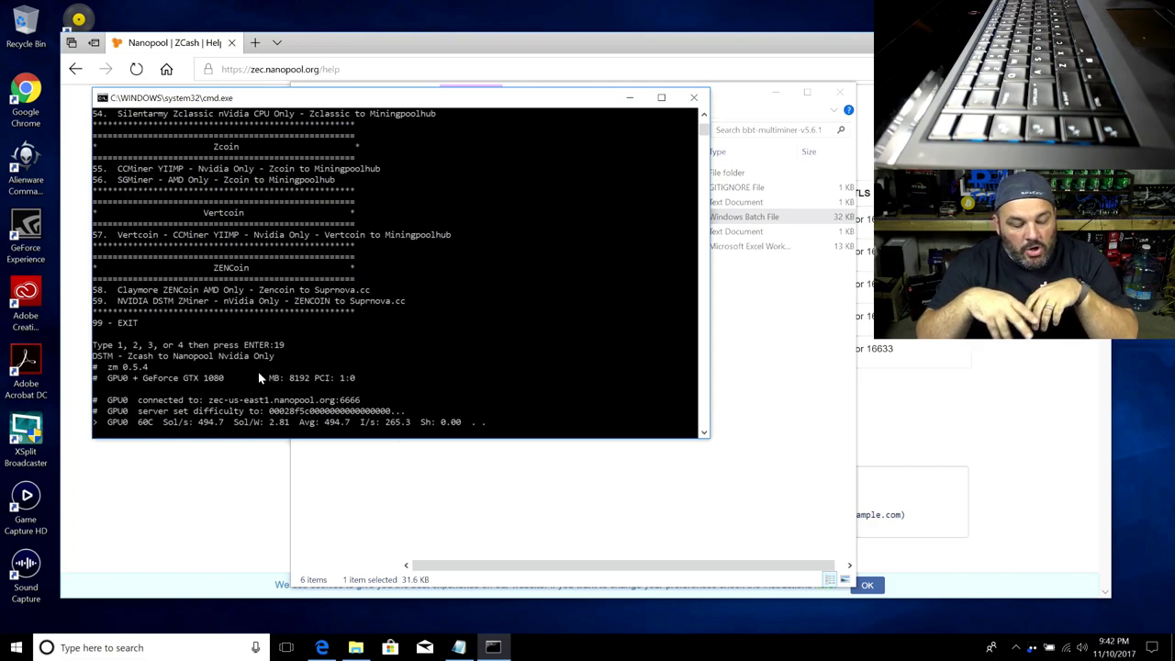
click(209, 423)
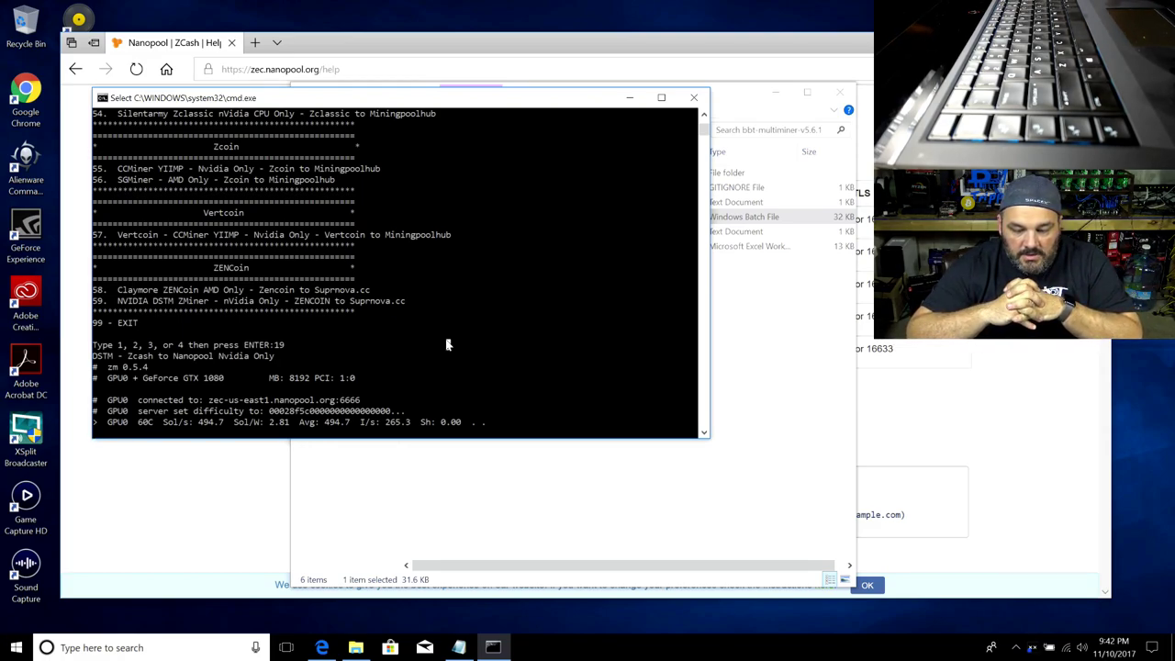
click(766, 293)
double_click(447, 217)
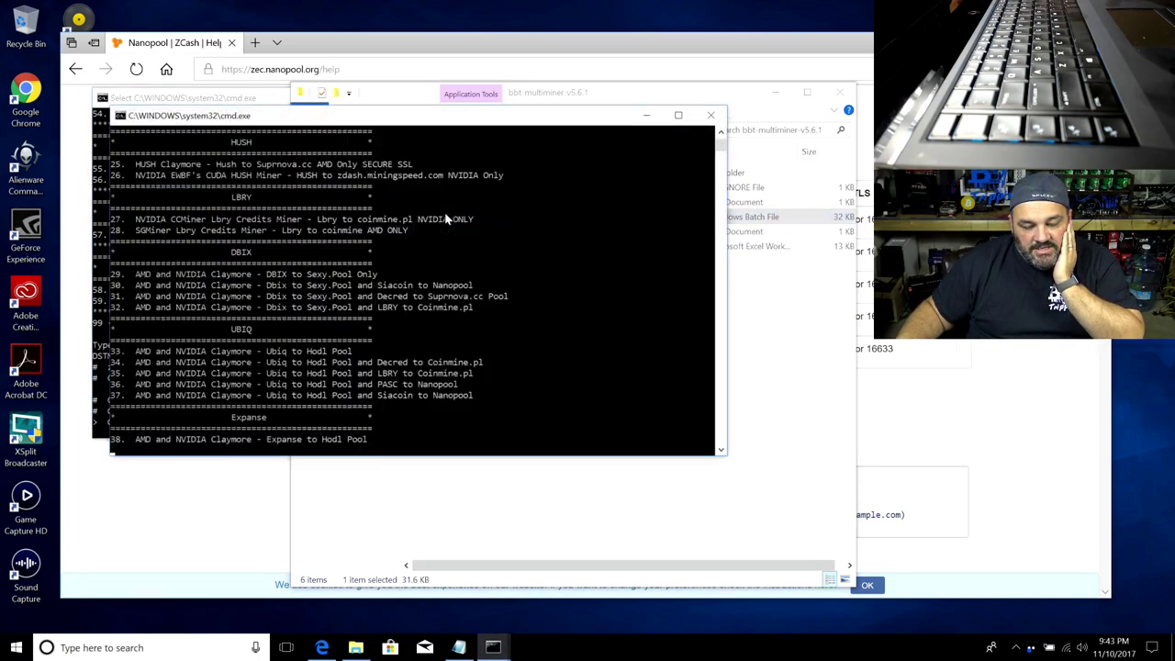
click(711, 115)
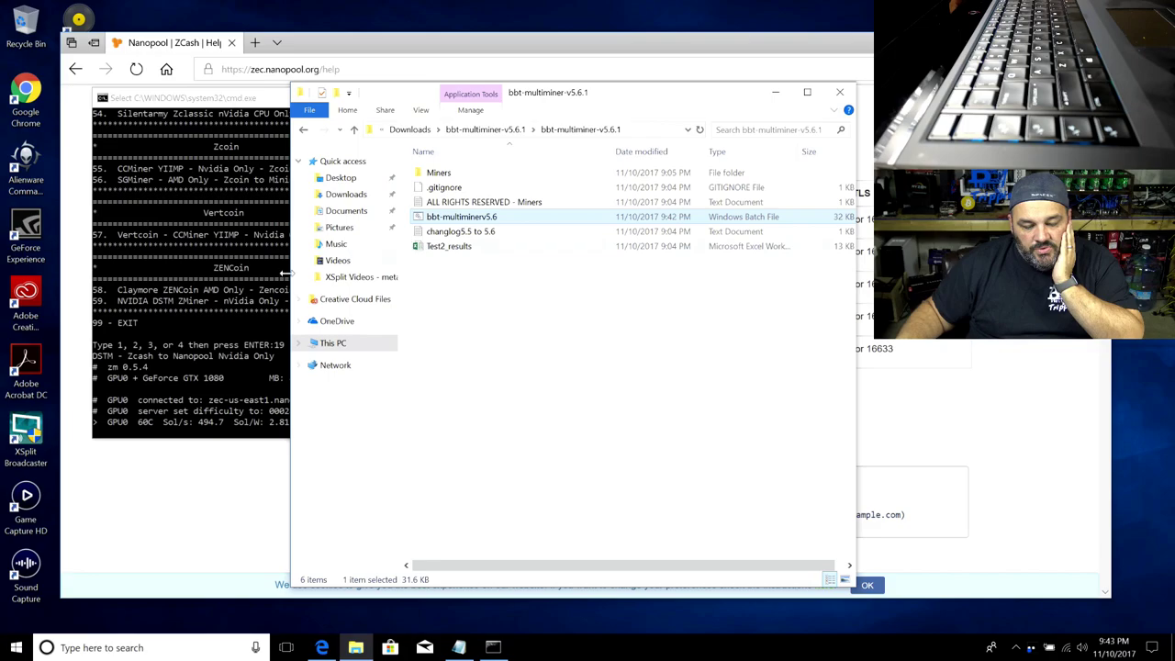
click(258, 306)
click(725, 310)
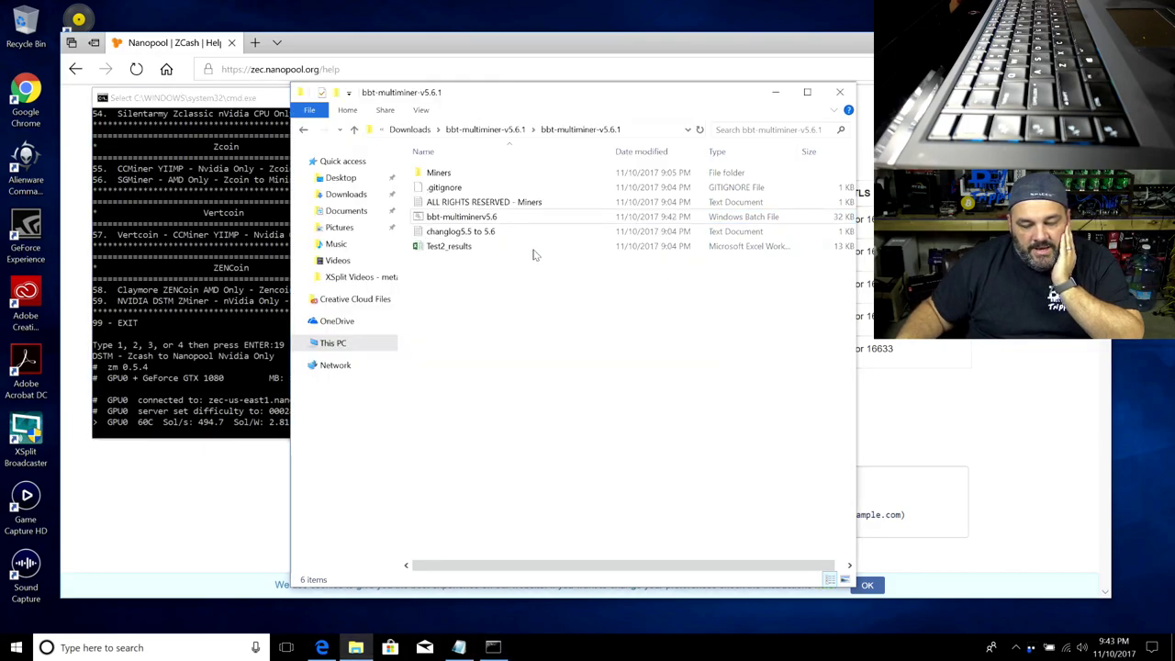
Review the miners and coins added in the changlog5.5 to 5.6 text file, and close it
double_click(454, 232)
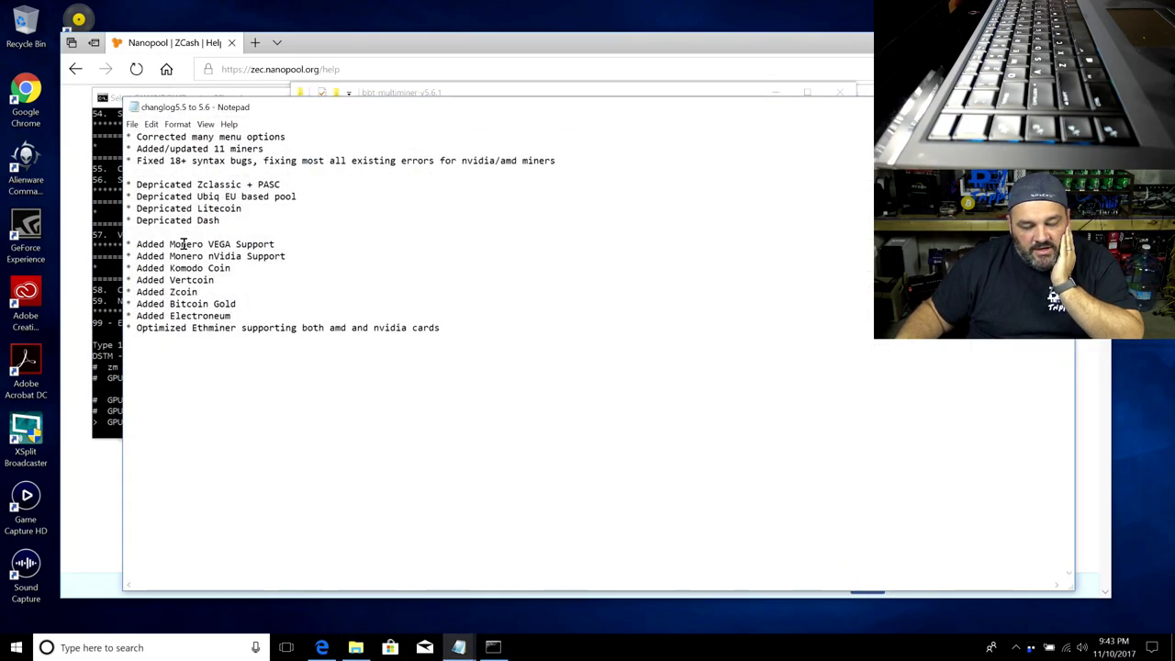
drag(181, 149, 236, 328)
click(237, 328)
double_click(189, 257)
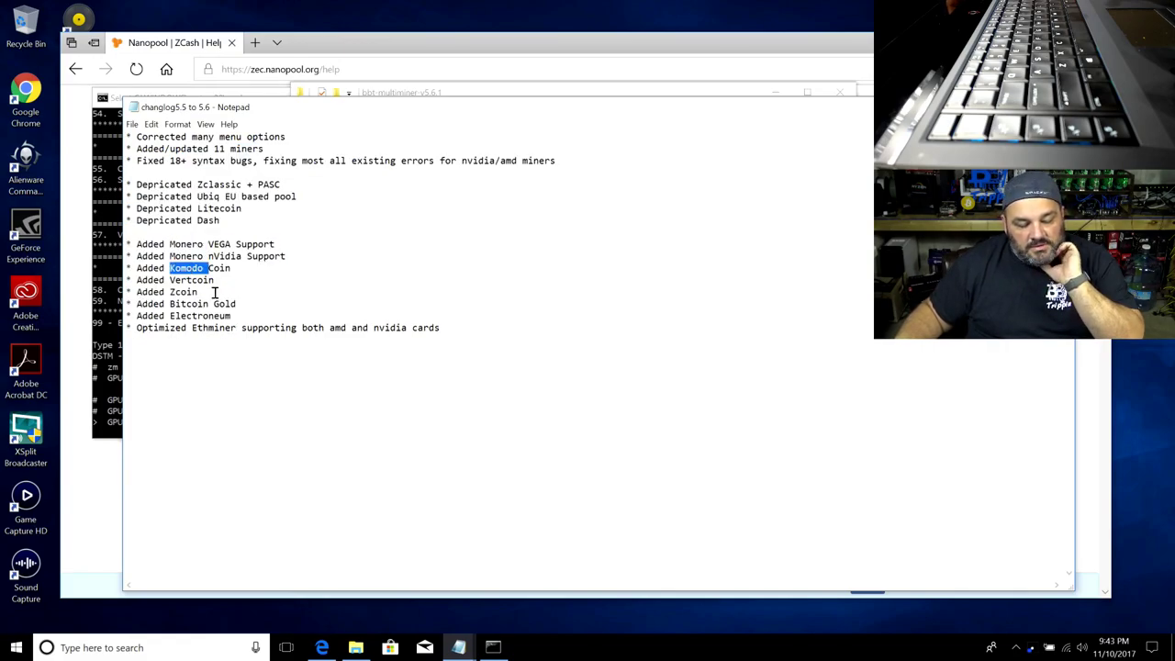
double_click(193, 279)
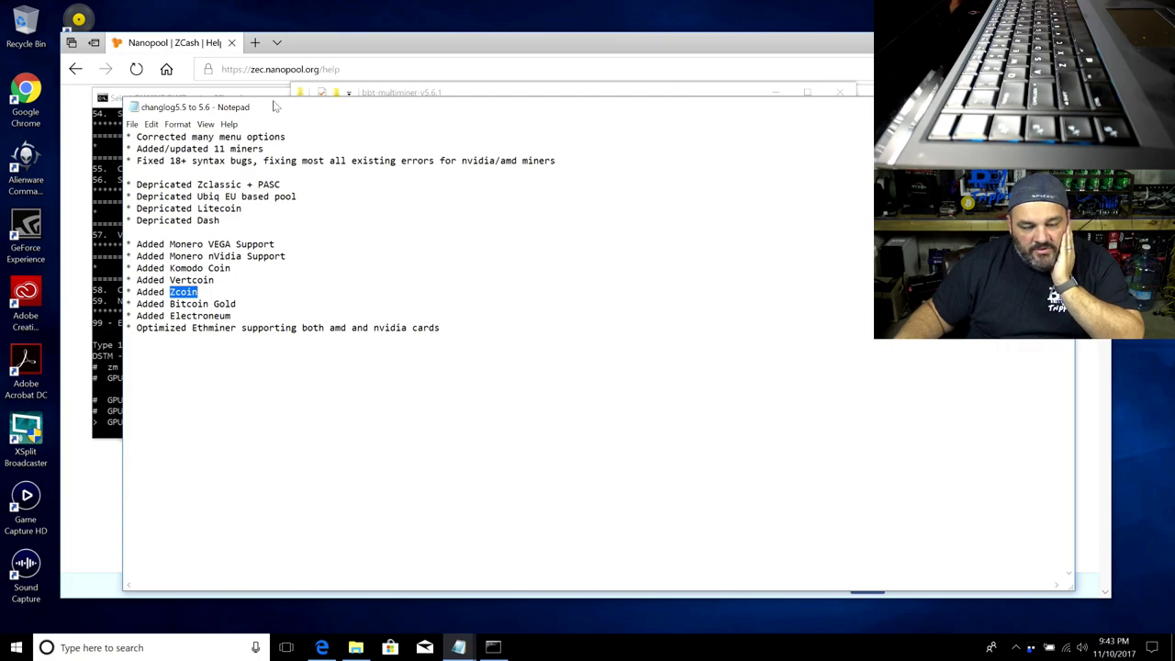
key(alt+F4)
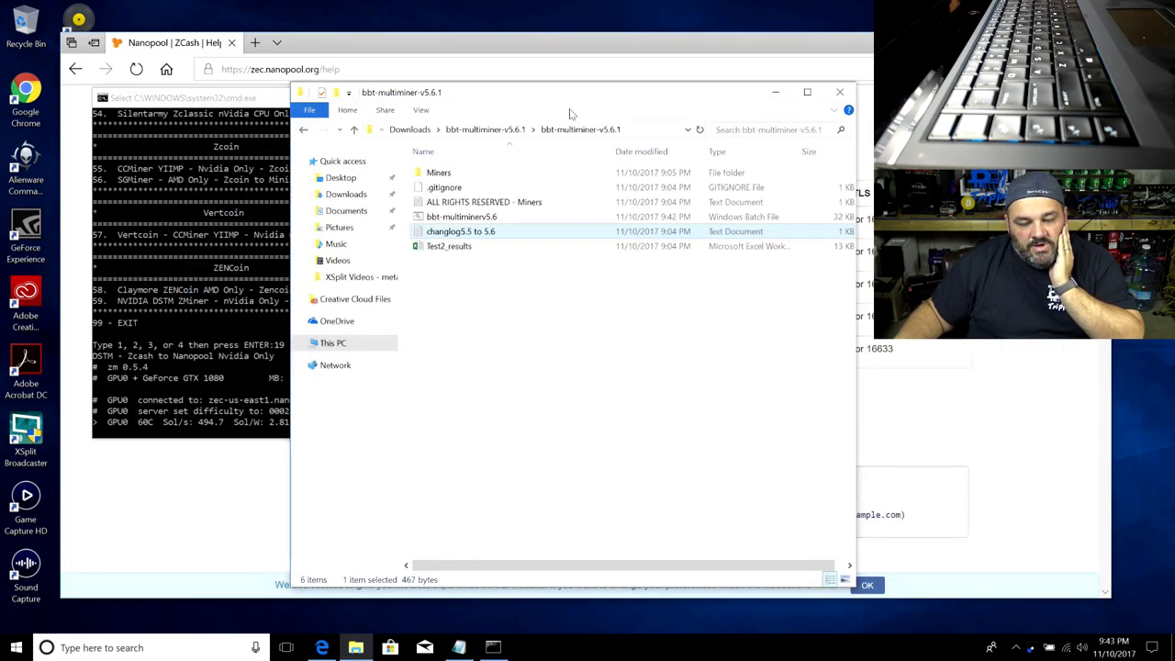
click(315, 71)
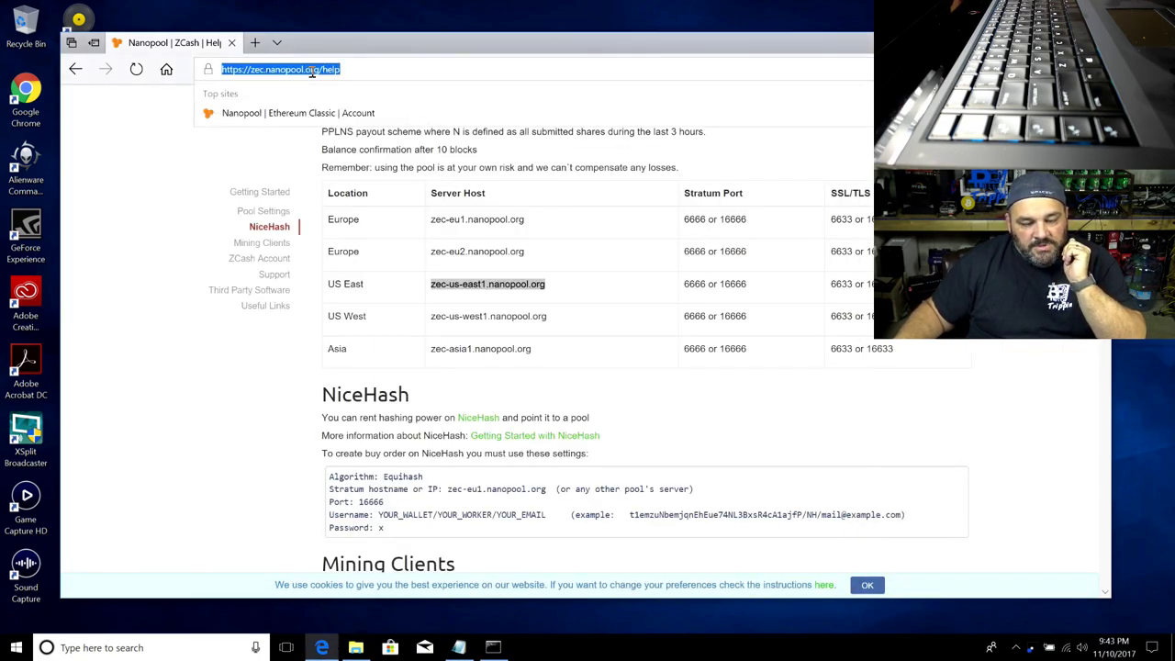
text(www.bit)
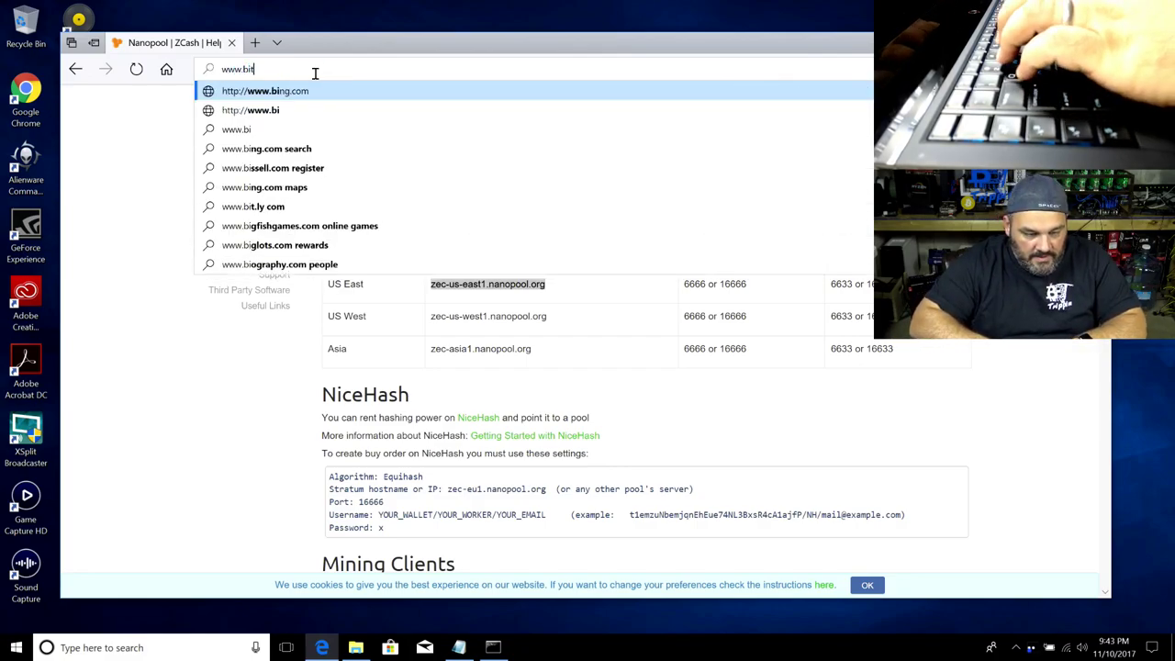
text(sbetrippin.com)
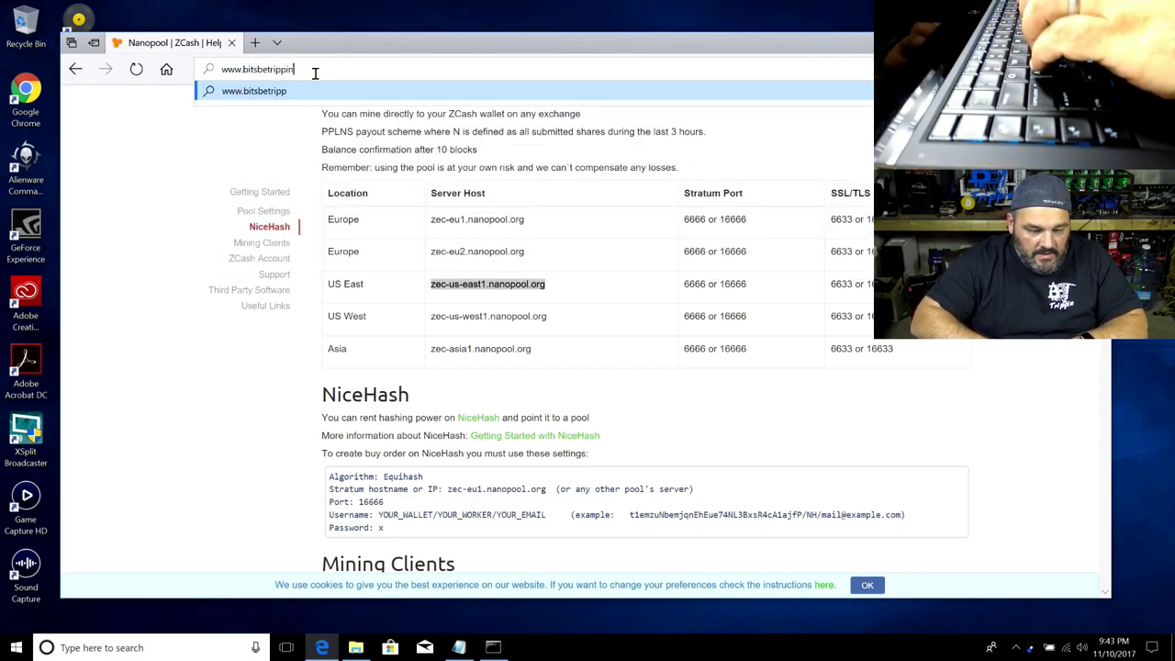
key(Return)
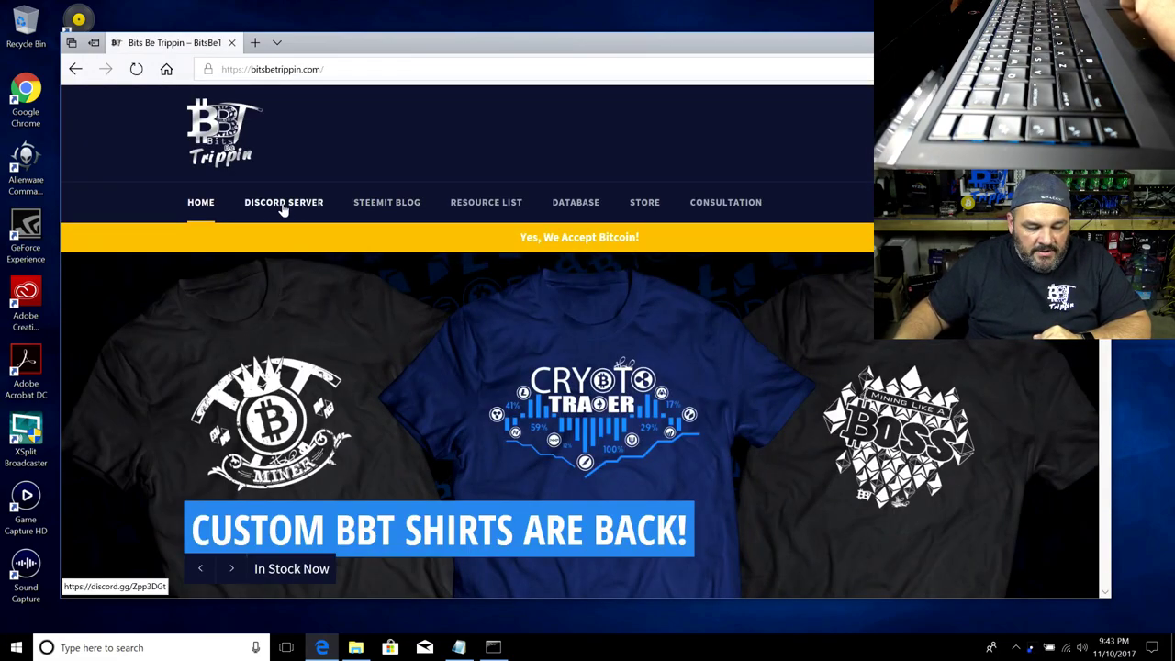
click(283, 204)
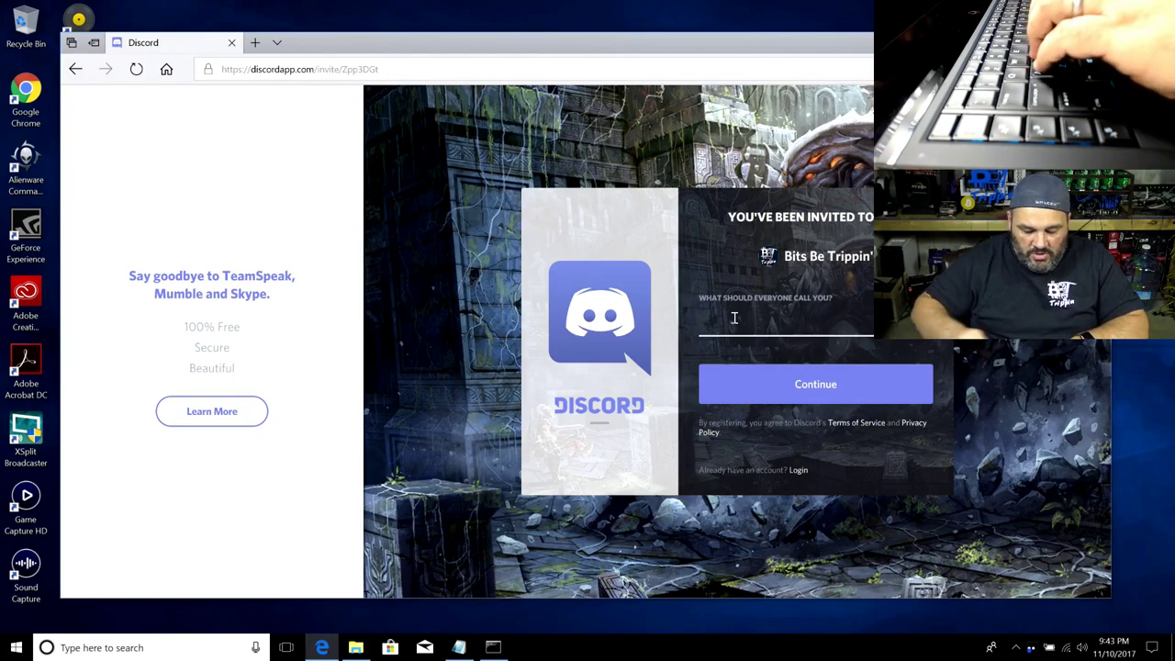
Join the Bits Be Trippin' Discord server under the name Thisisatestofbbt and skip the introductory setup
text(This)
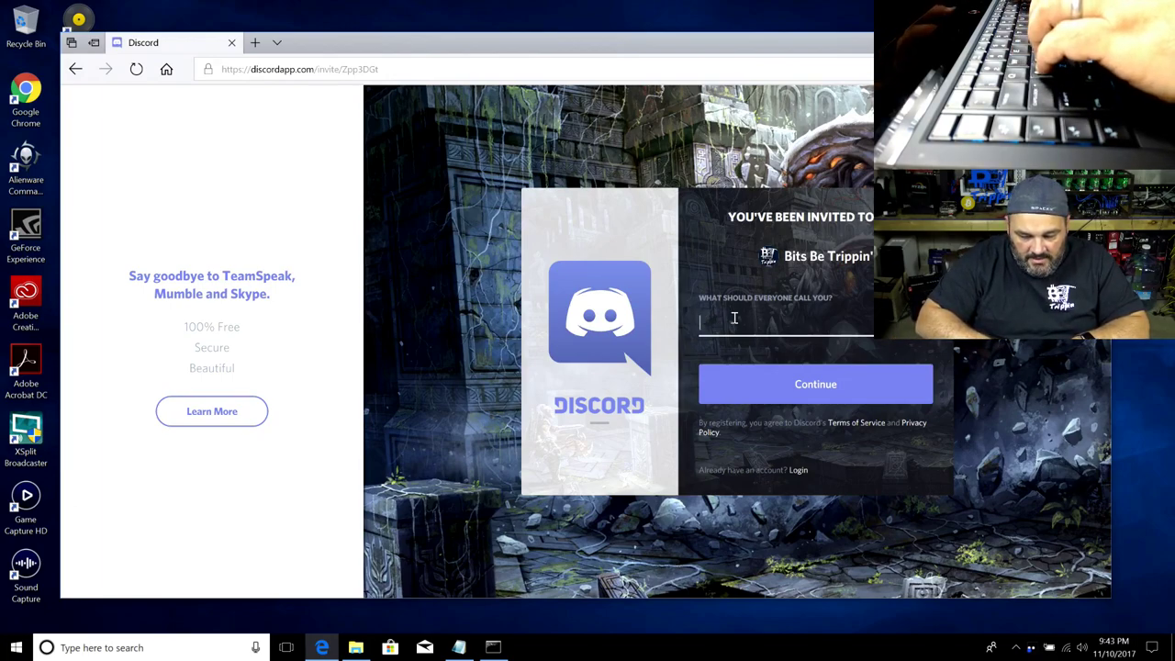
text(isa)
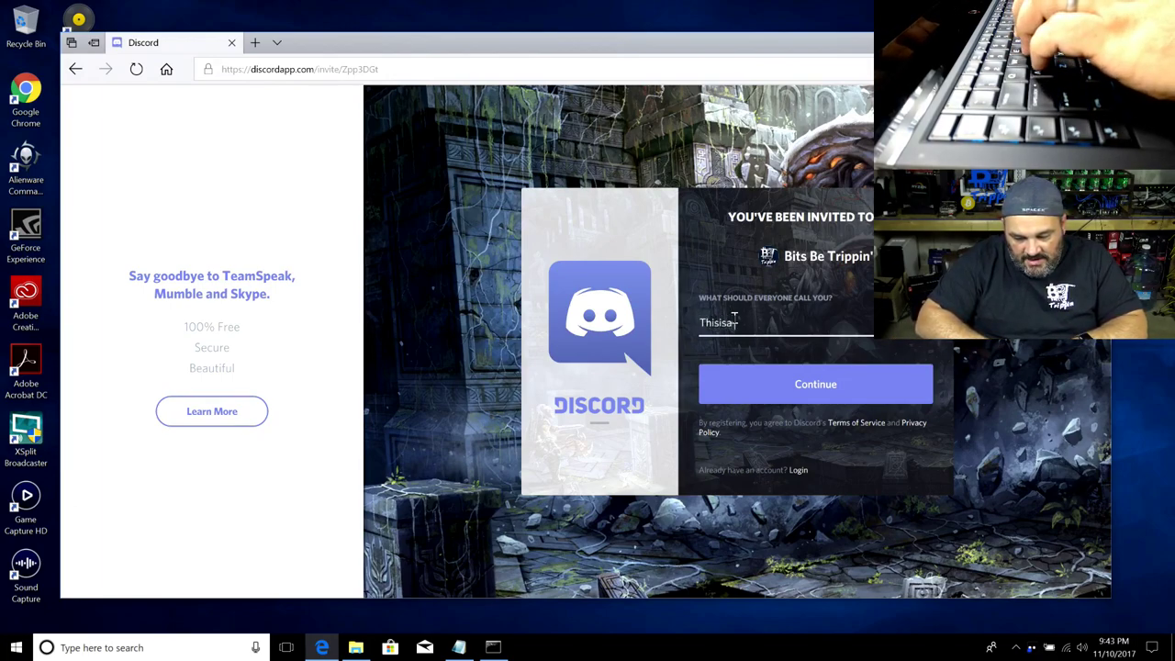
text(testofbbt)
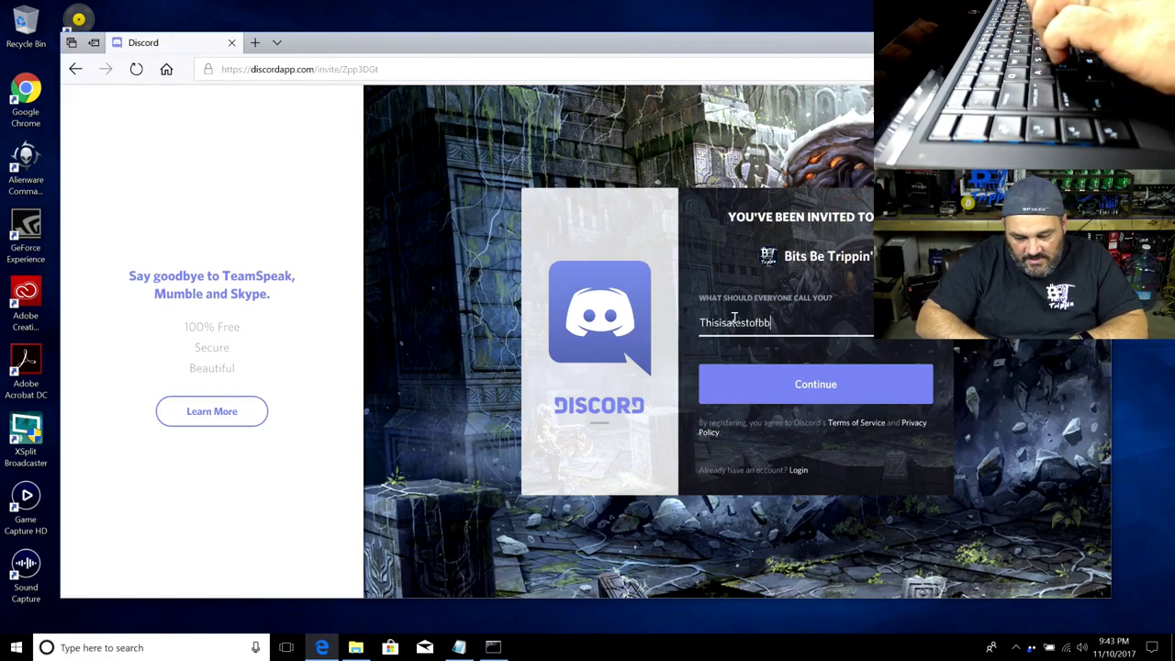
click(774, 383)
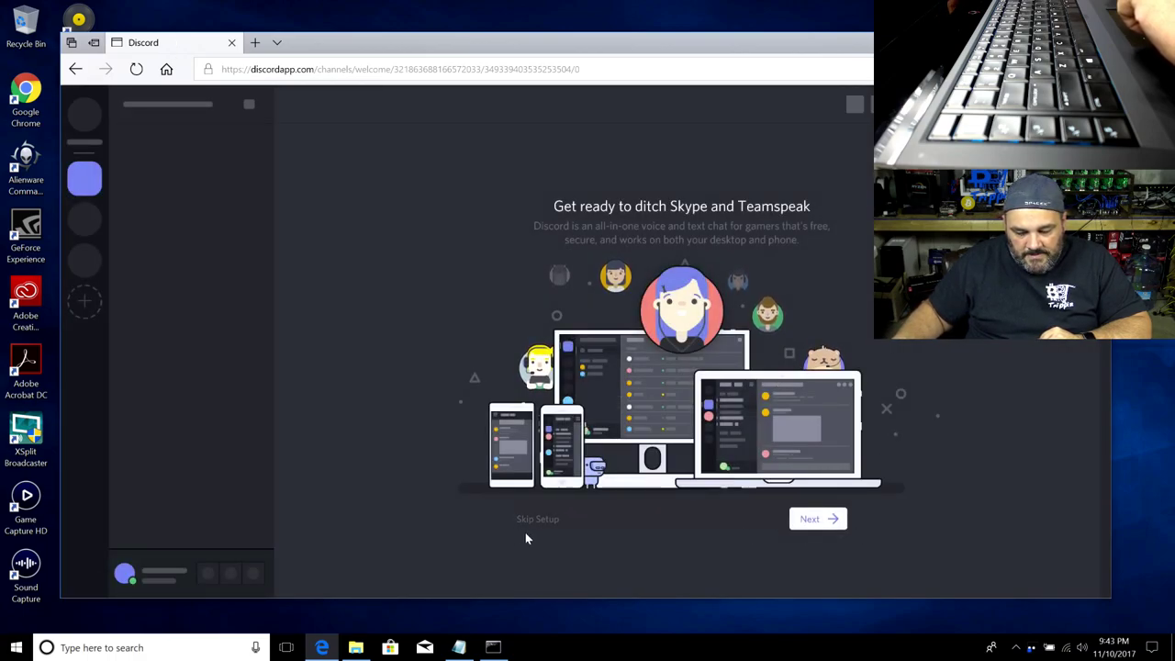
click(551, 529)
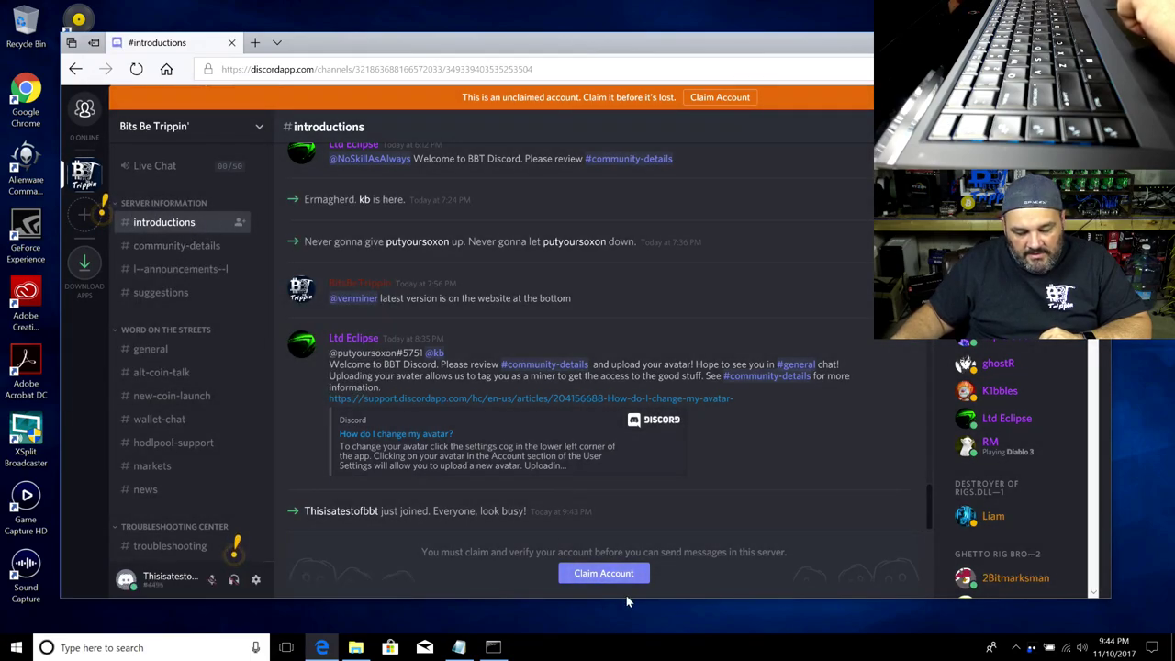
Look over the introductions channel and the member list of the Discord server, and close the browser
mouse_move(1092, 345)
mouse_down()
mouse_move(1095, 547)
mouse_move(1093, 349)
mouse_up()
drag(820, 40, 794, 65)
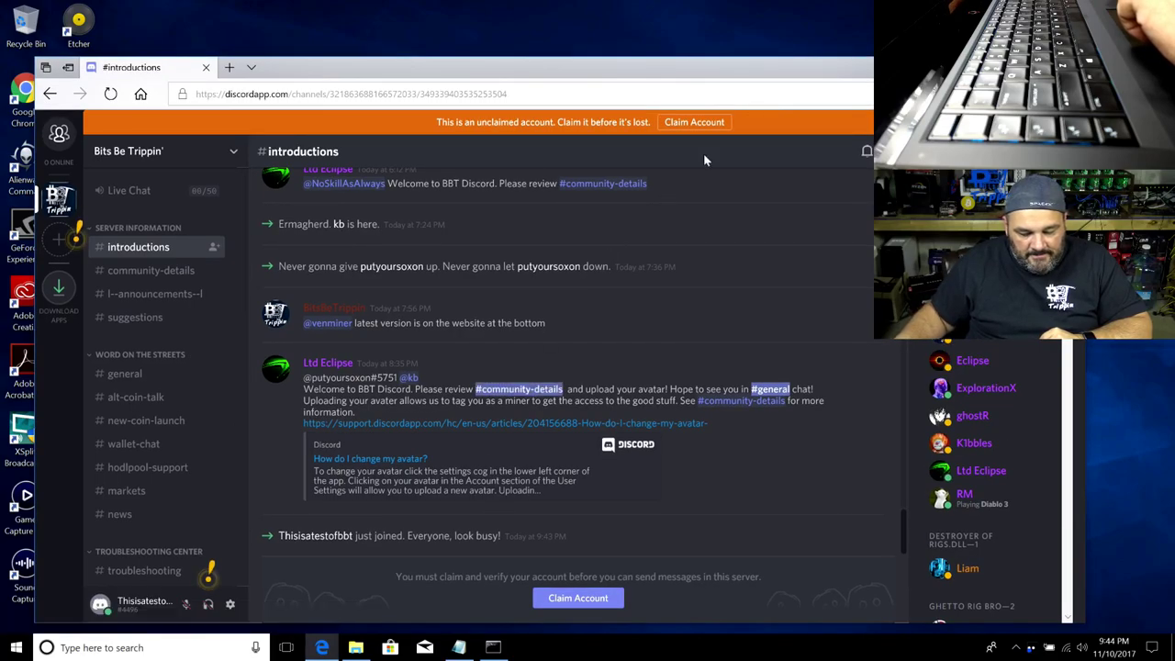
click(206, 68)
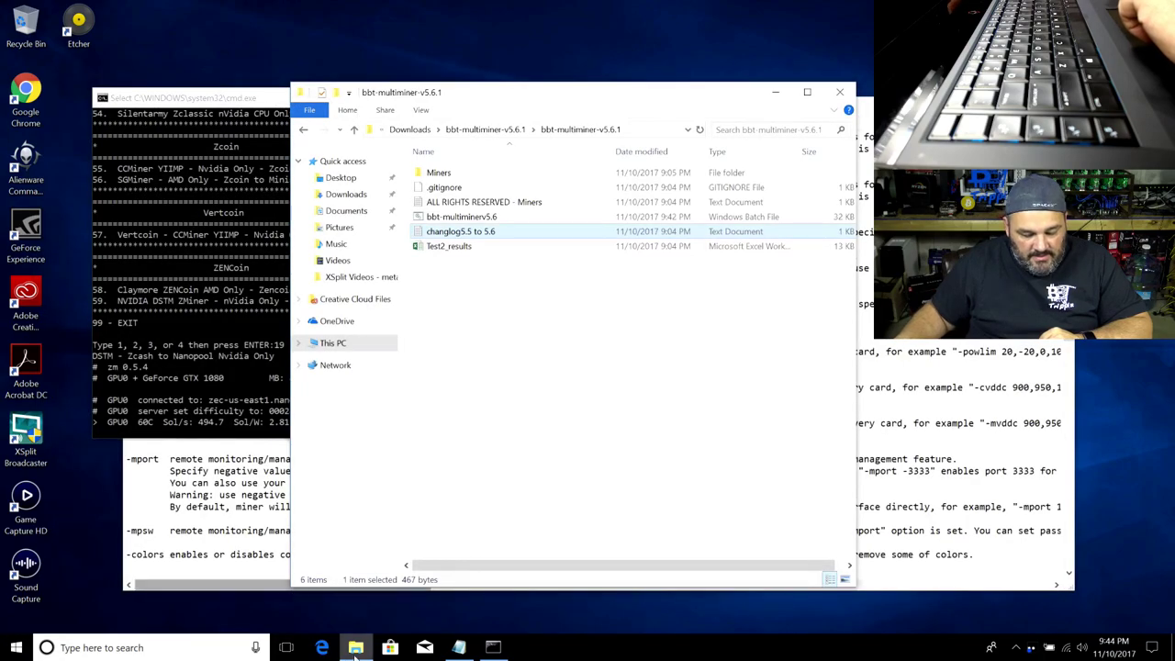
Bring up the Zcash miner's console and resume its paused output to check the hash rate
click(495, 648)
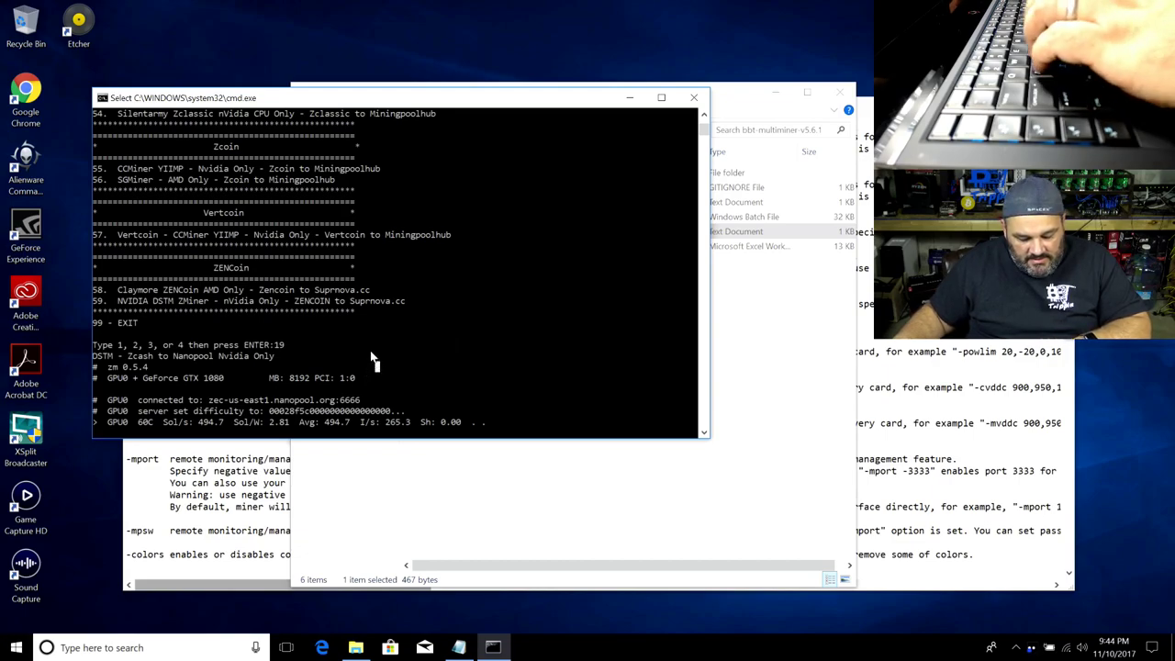
key(Escape)
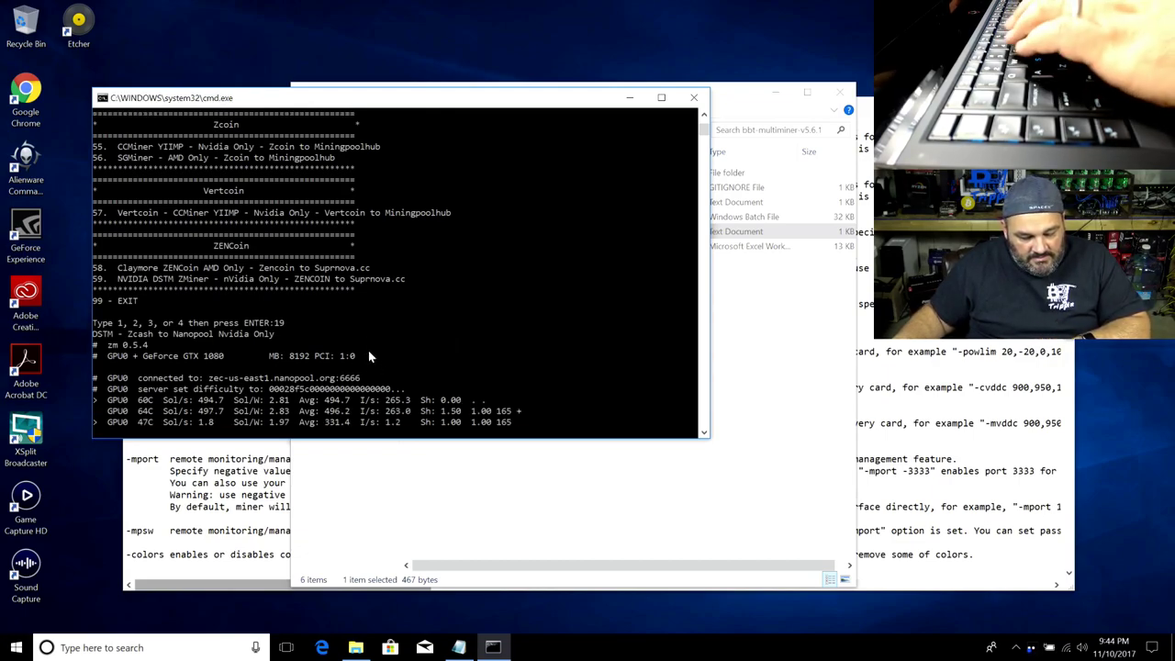
click(306, 400)
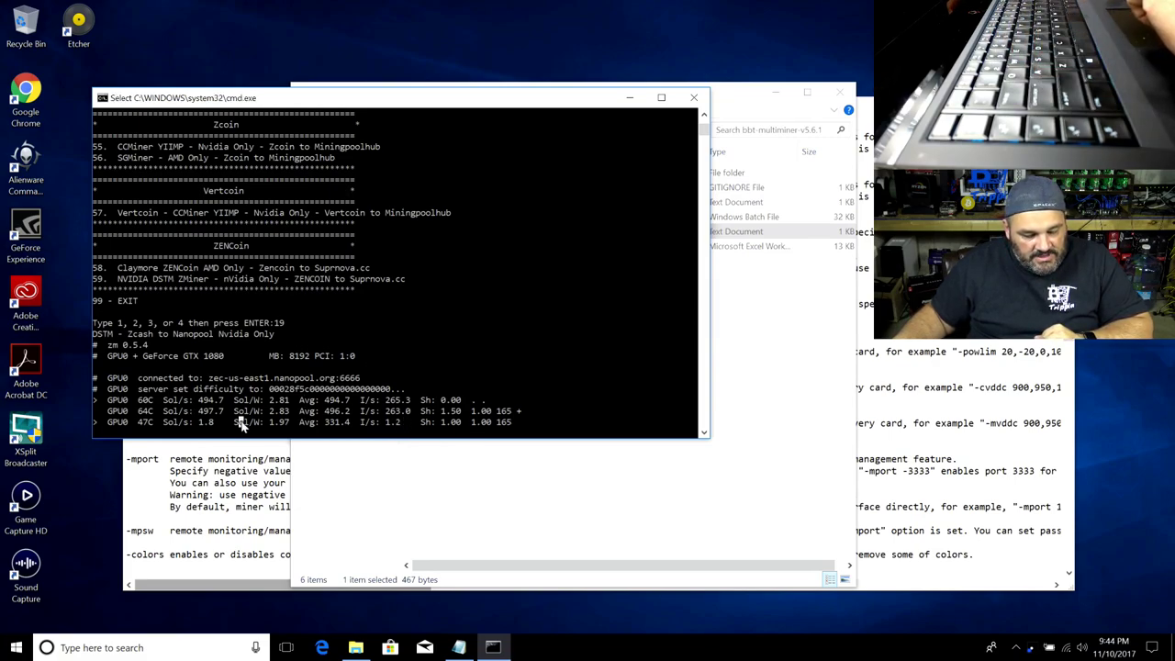
Close the miner console and the Readme text file, leaving the bbt-multiminer-v5.6.1 folder open
click(693, 99)
click(623, 306)
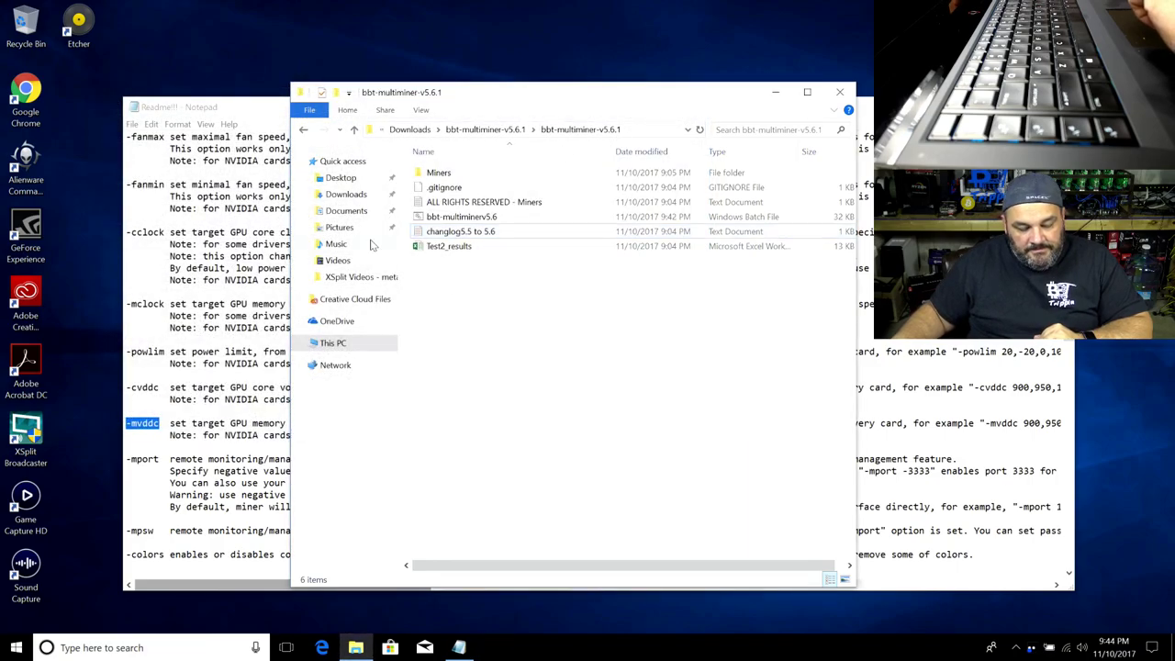
key(alt+Tab)
key(alt+F4)
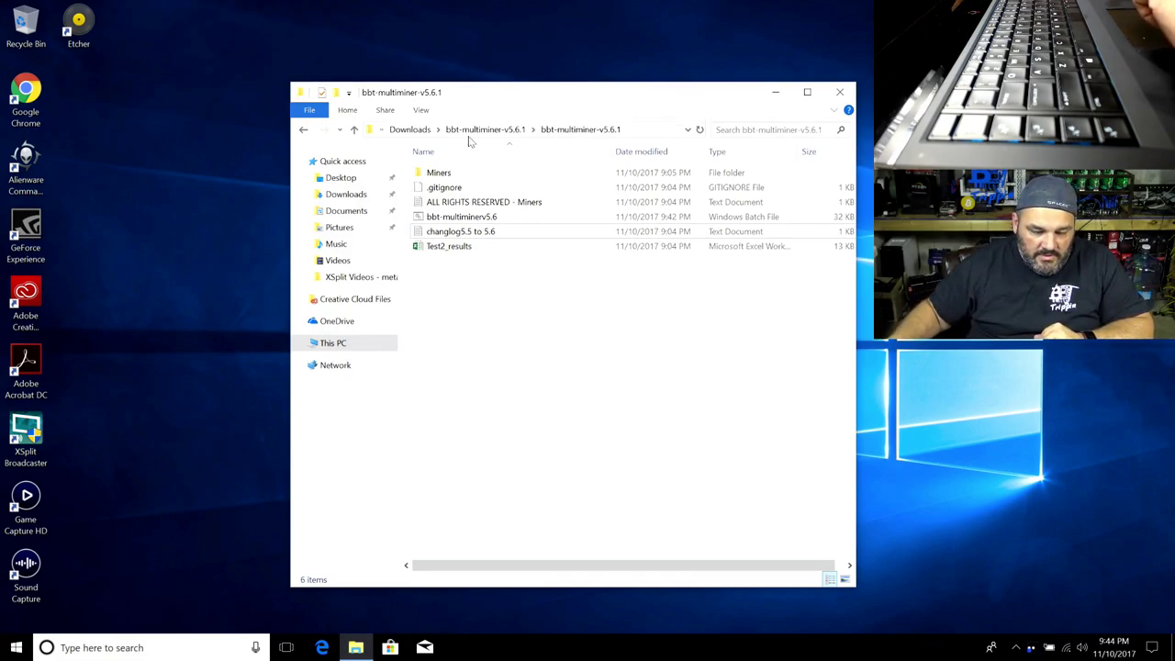
Look through the miner programs in the Miners folder and return to the bbt-multiminer-v5.6.1 folder
double_click(436, 176)
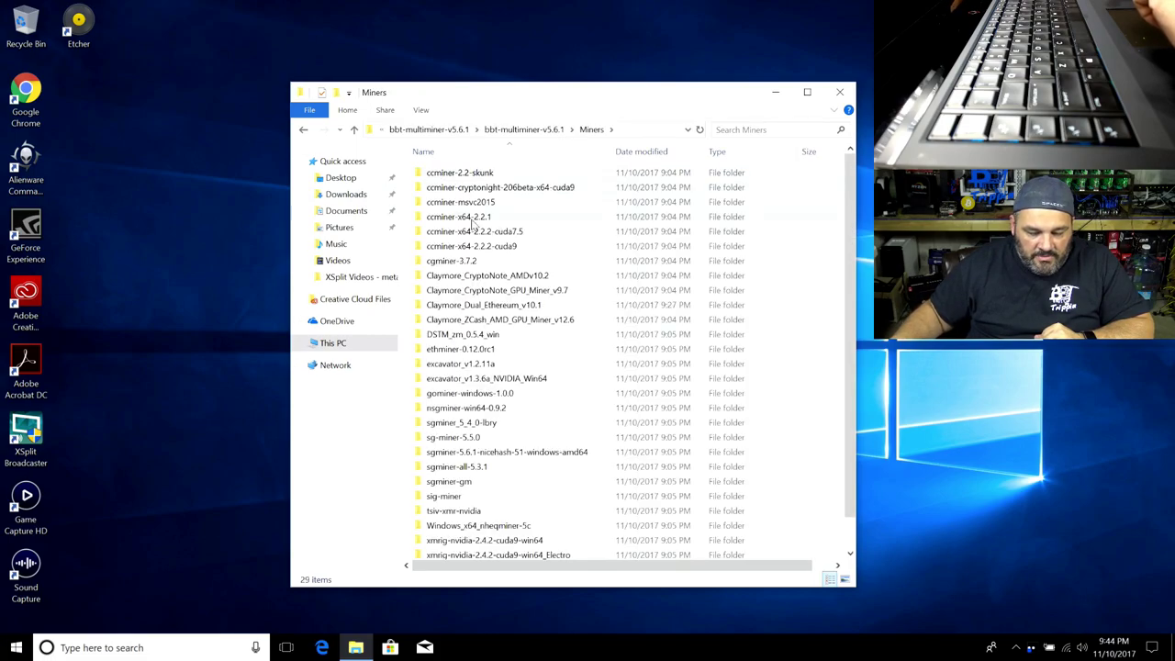
scroll(475, 228, down, 1)
click(471, 405)
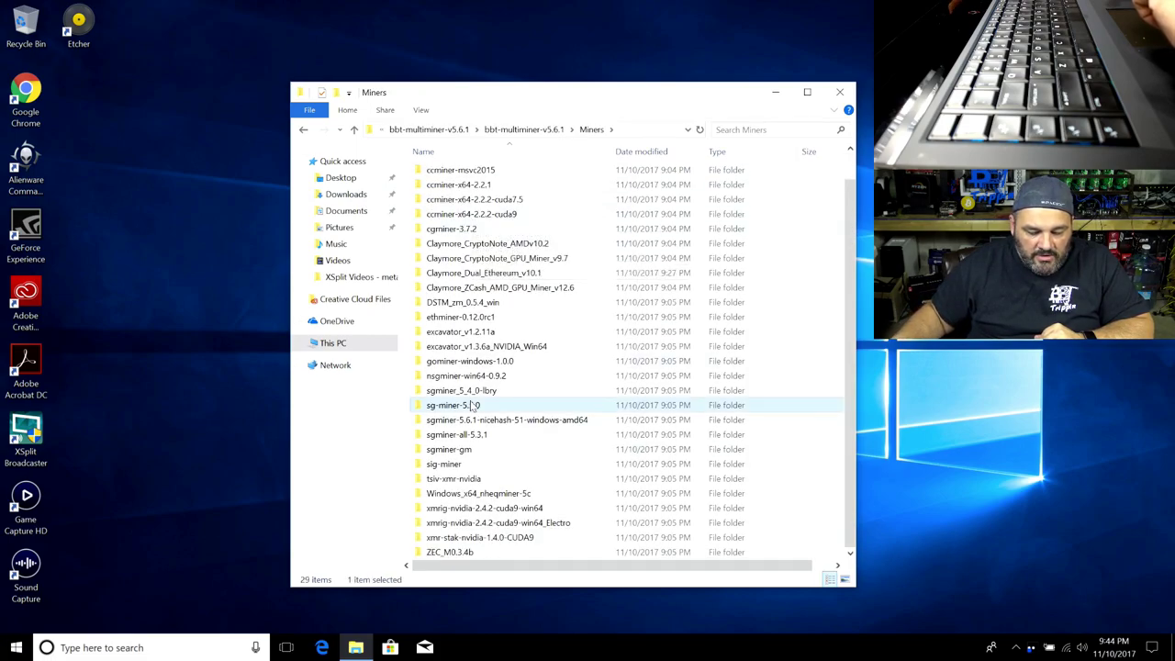
click(354, 130)
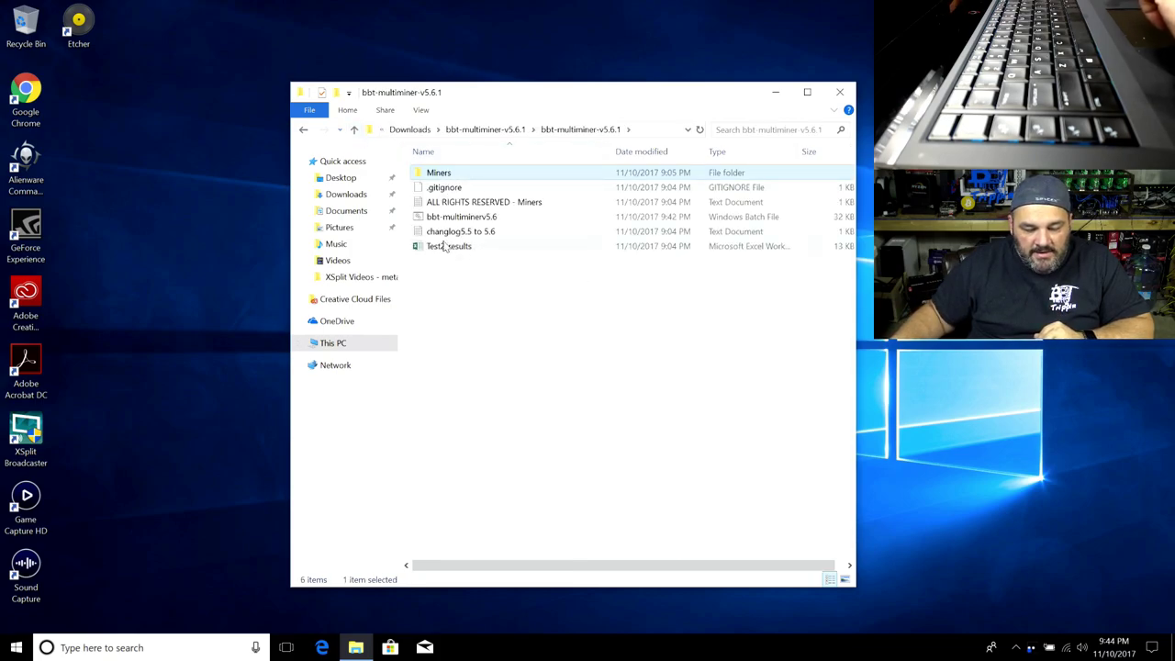
Run bbt-multiminerv5.6, and open the same batch file for editing in Notepad++
double_click(449, 218)
click(762, 271)
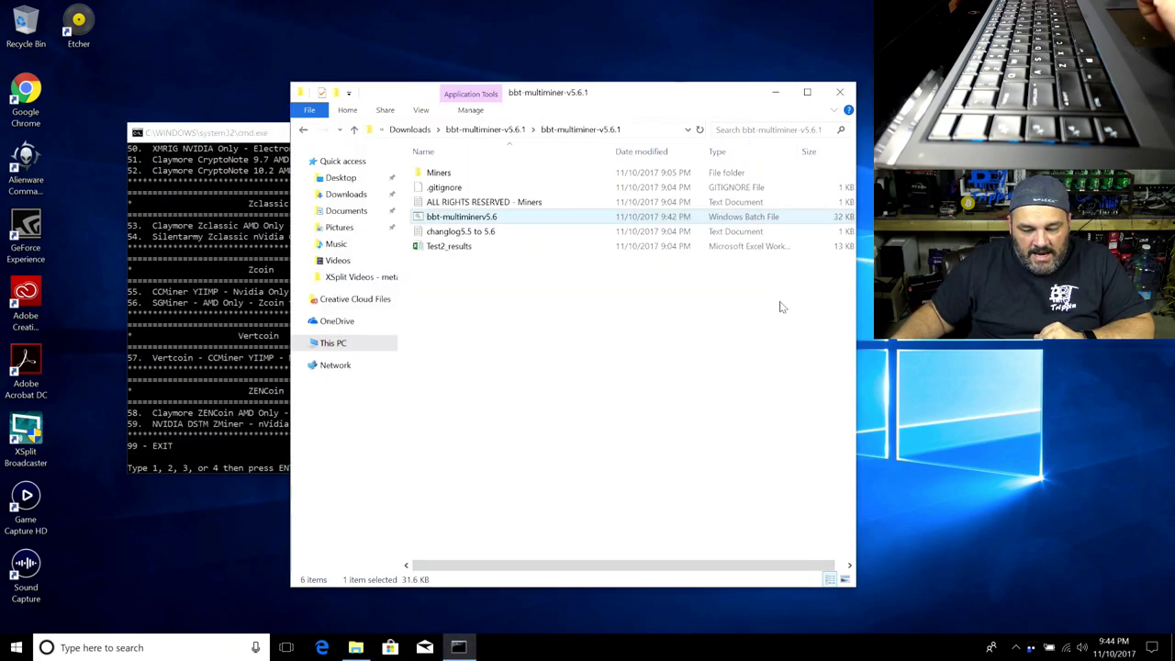
right_click(457, 217)
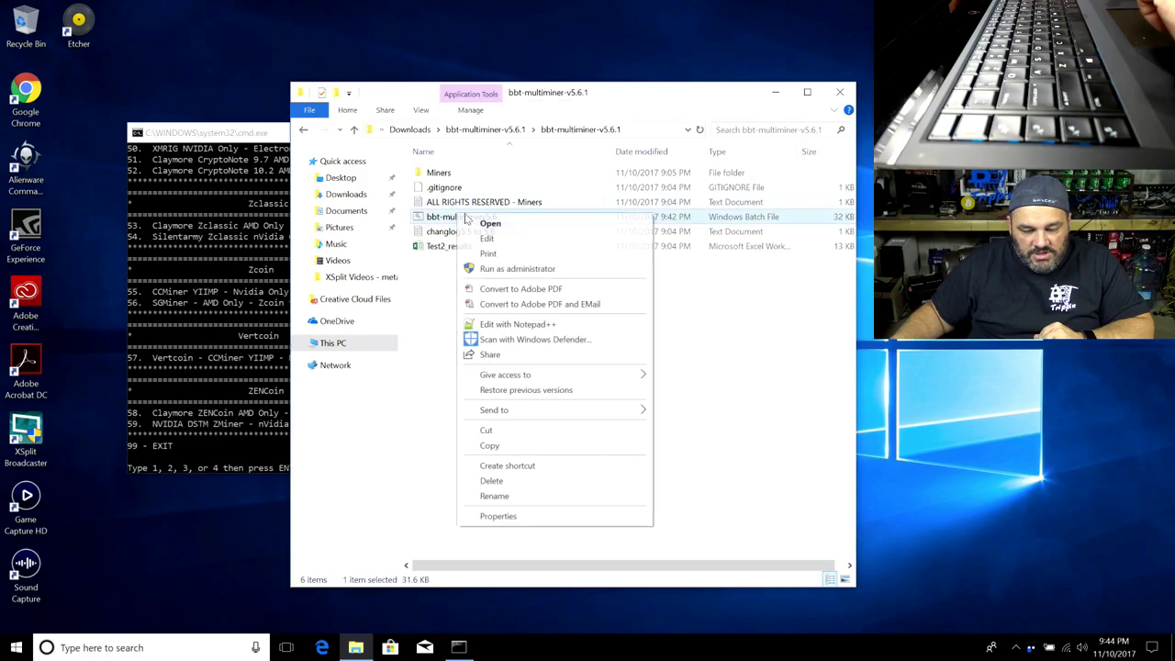
click(514, 325)
drag(1166, 380, 1166, 69)
Add the line SET XX1_WALLET_ADDRESS= directly below the XZC_WALLET_ADDRESS line of the batch file
click(163, 458)
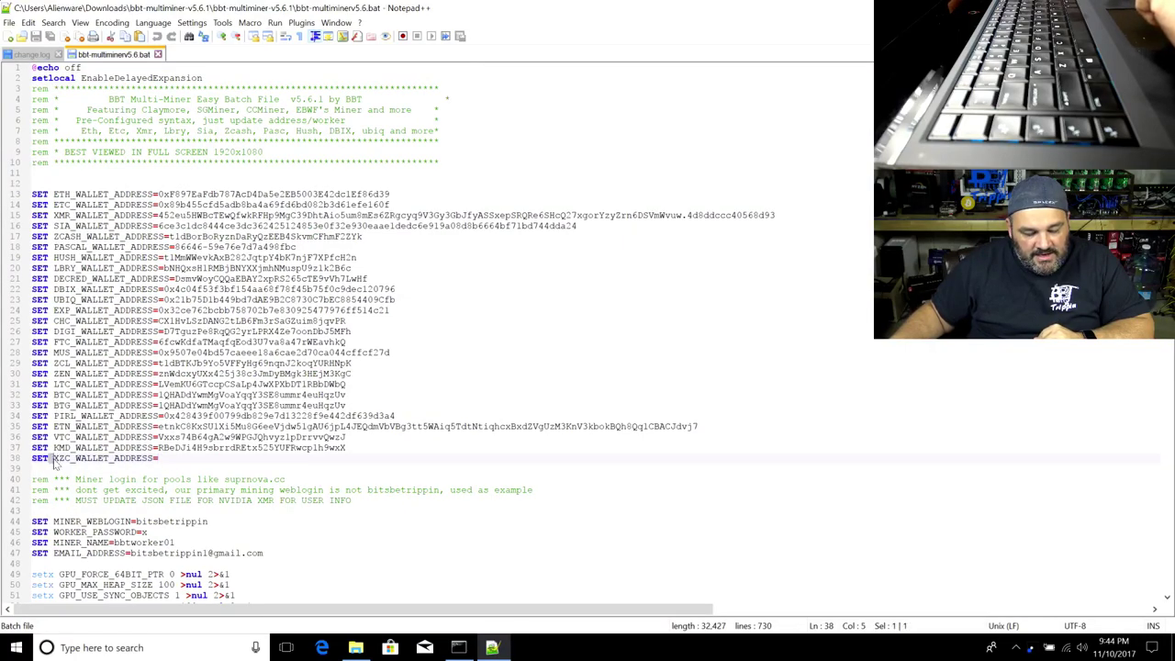
drag(152, 458, 174, 460)
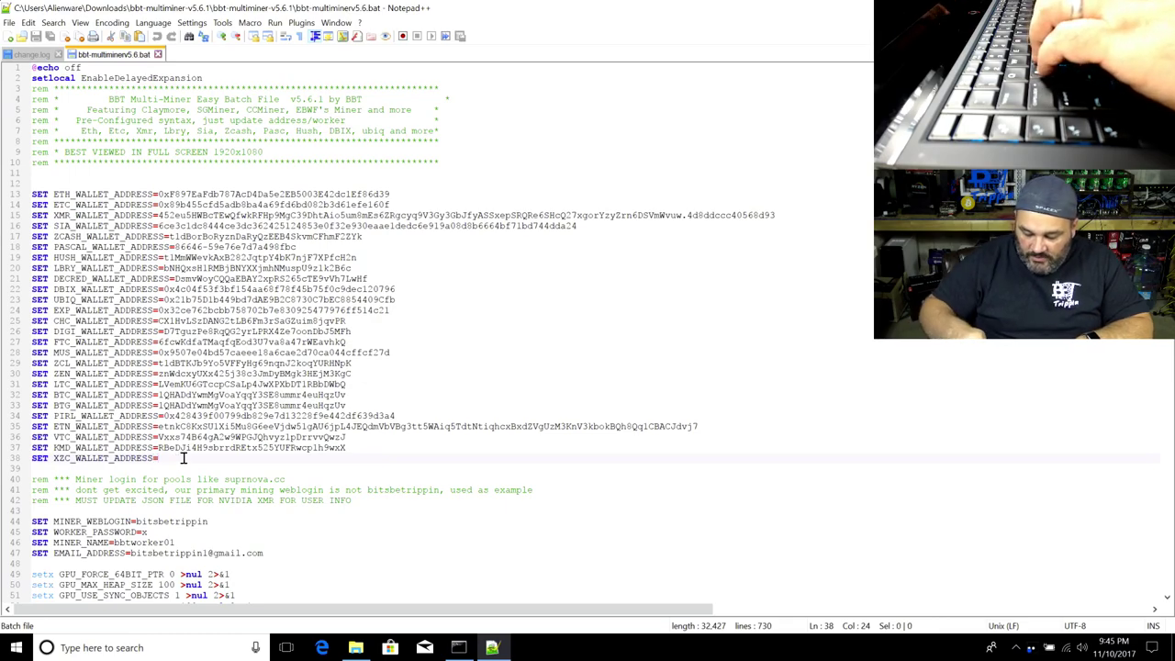
key(Return)
text(SET)
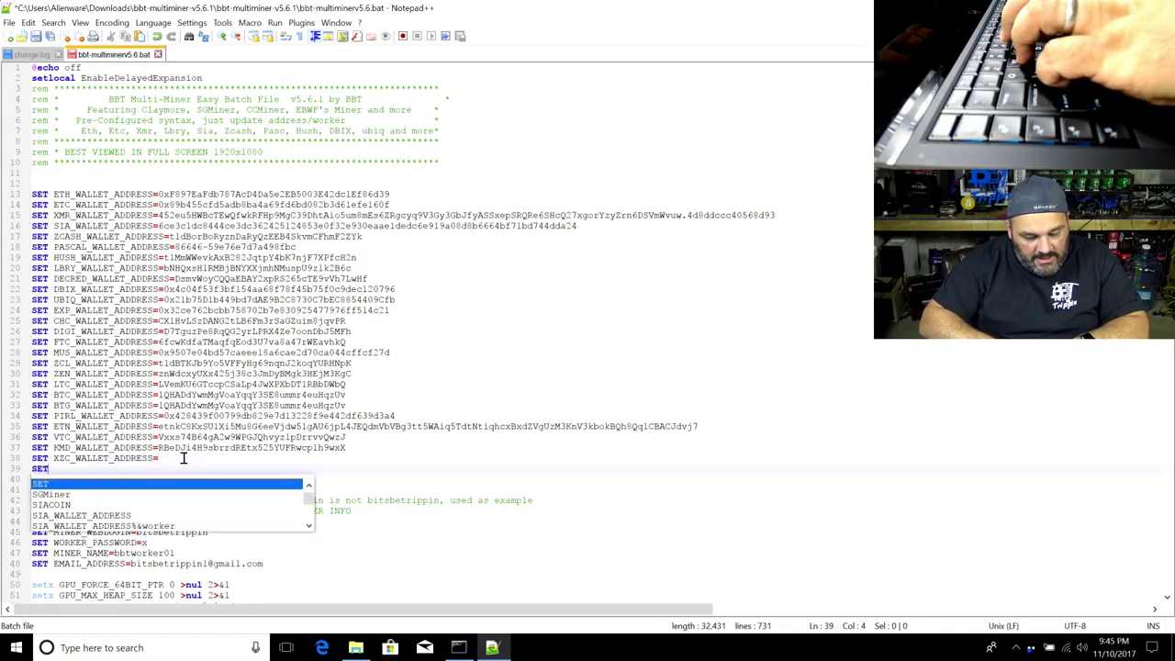
key(ctrl+space)
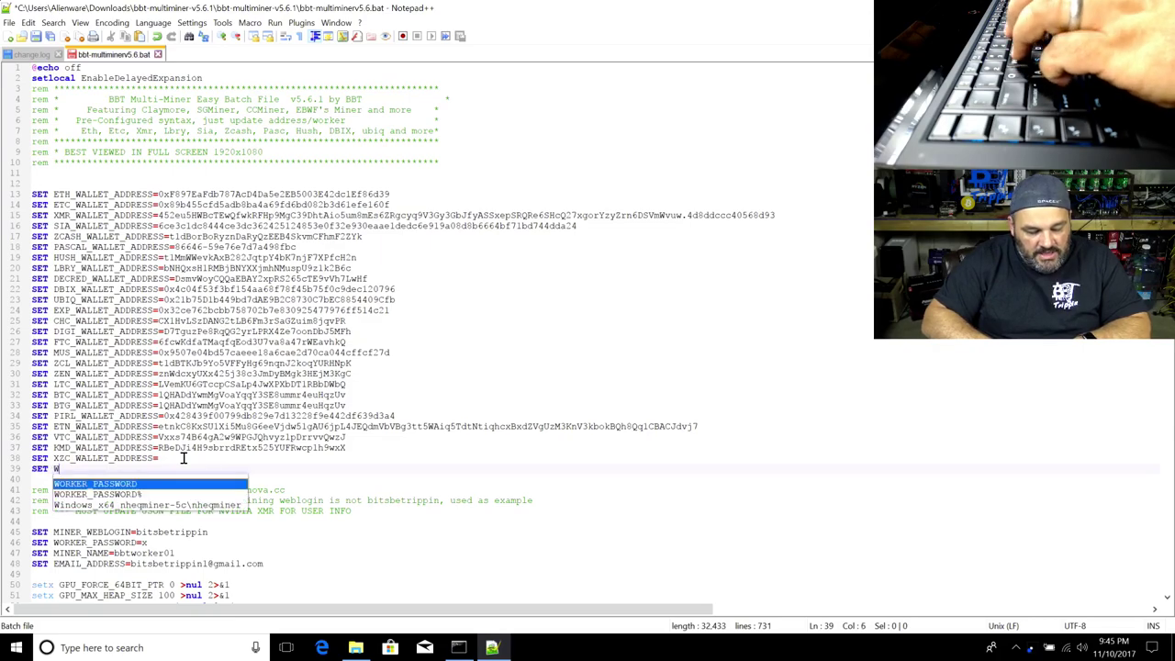
key(Escape)
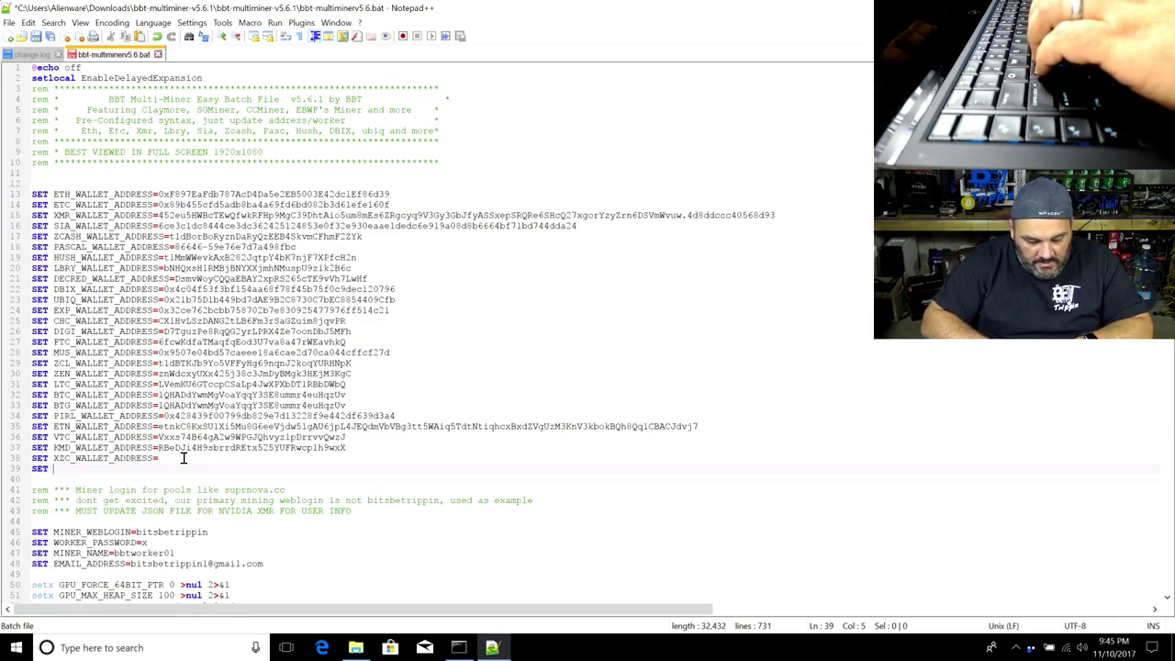
text(XXL_Walle)
key(BackSpace)
key(BackSpace)
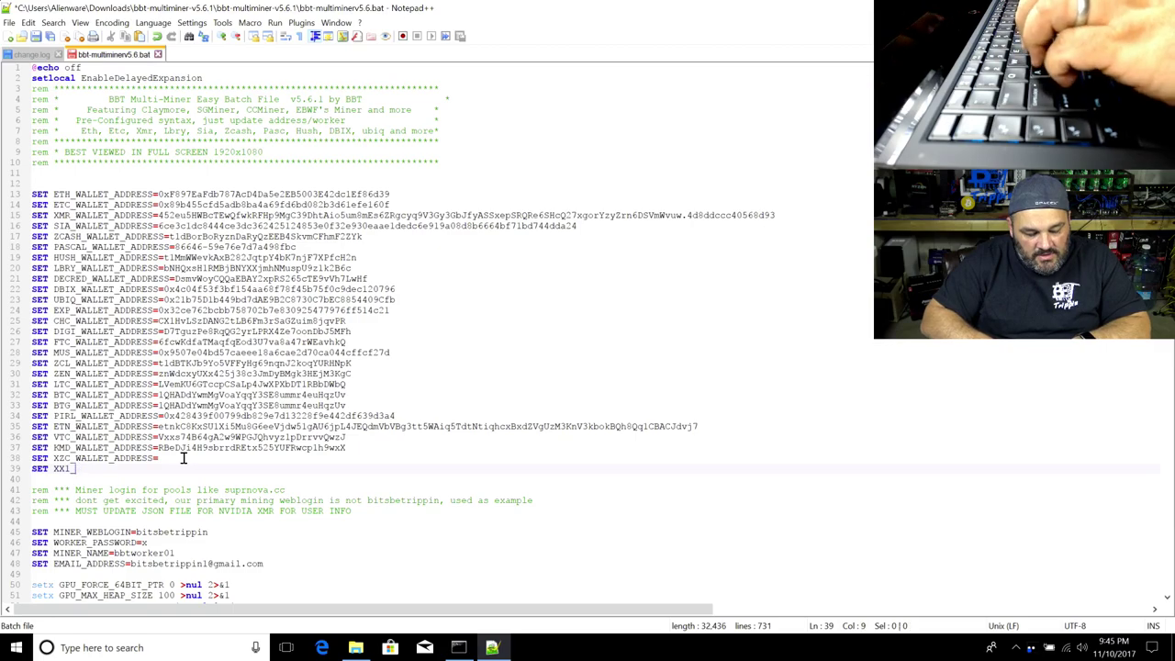
text(WALLET_)
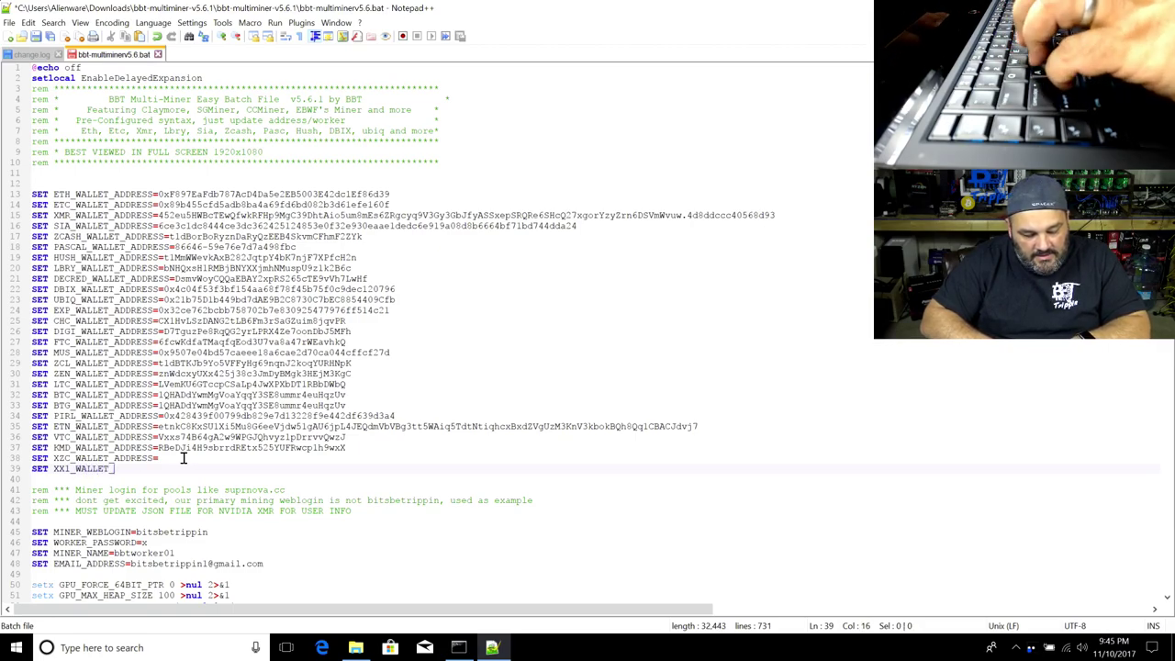
text(ADDRESS=)
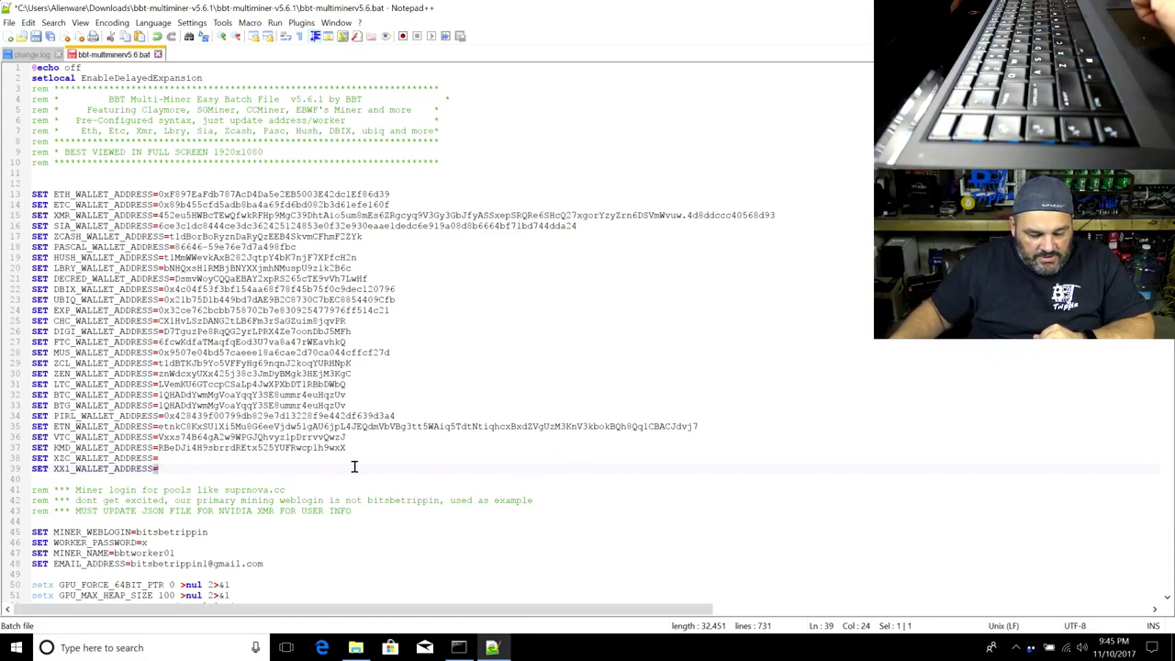
scroll(261, 450, down, 15)
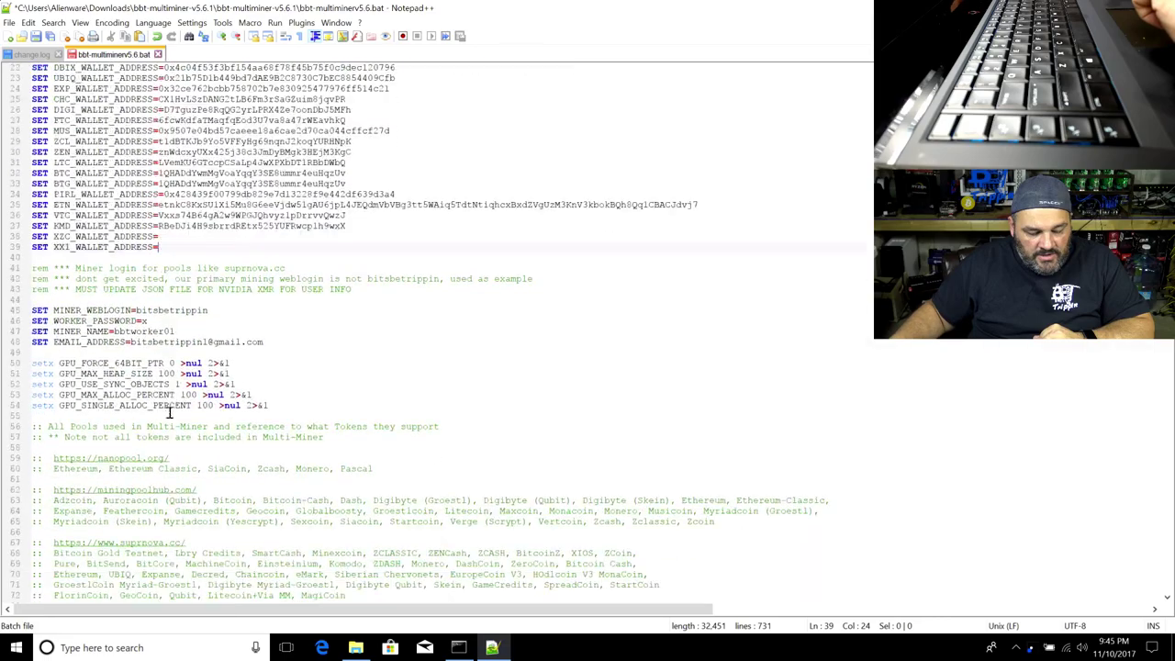
Replace ETH_WALLET_ADDRESS with %XX1_WALLET_ADDRESS% after -ewal in the miner command under the :ethereum4 label of the batch file
scroll(248, 401, down, 10)
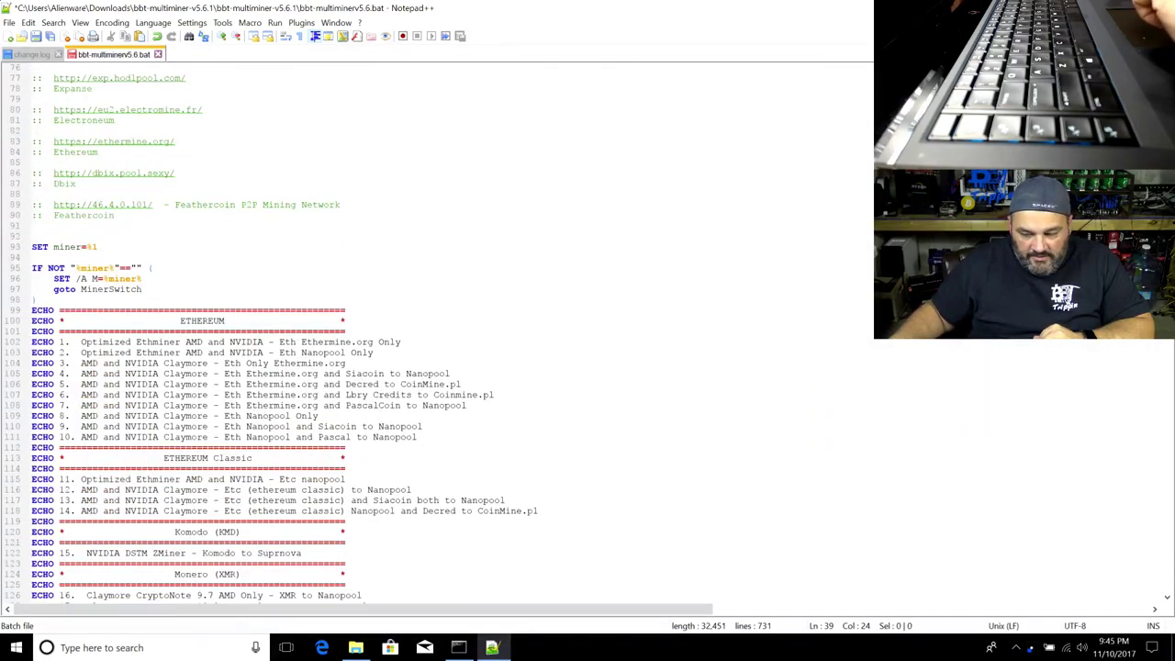
scroll(437, 335, down, 20)
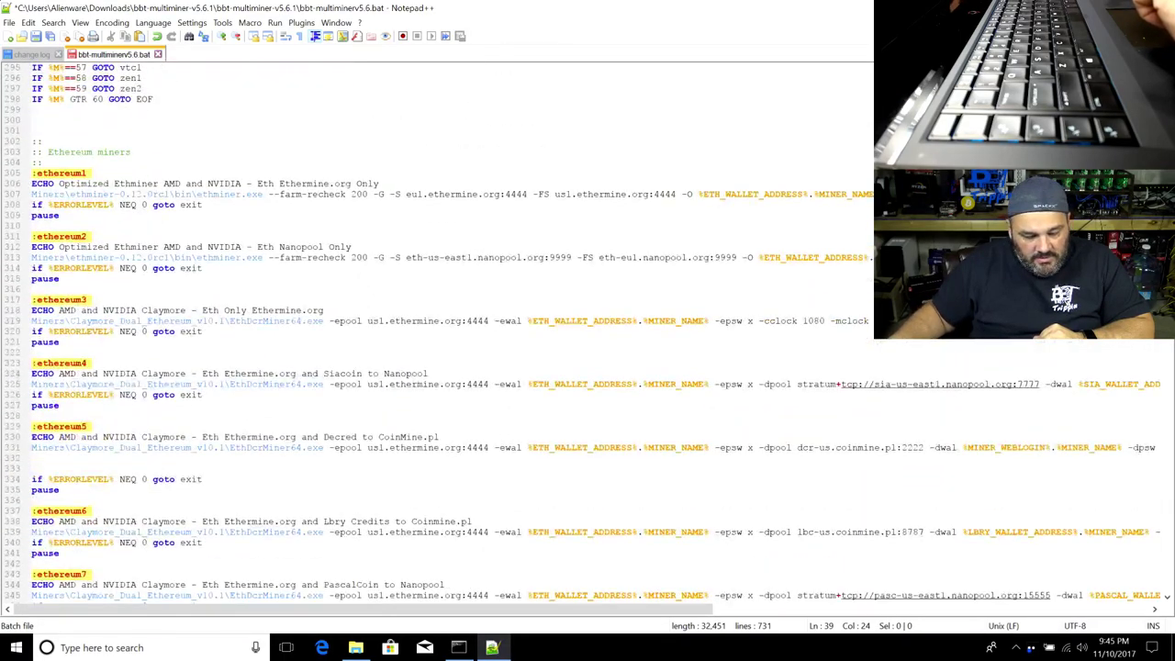
double_click(594, 385)
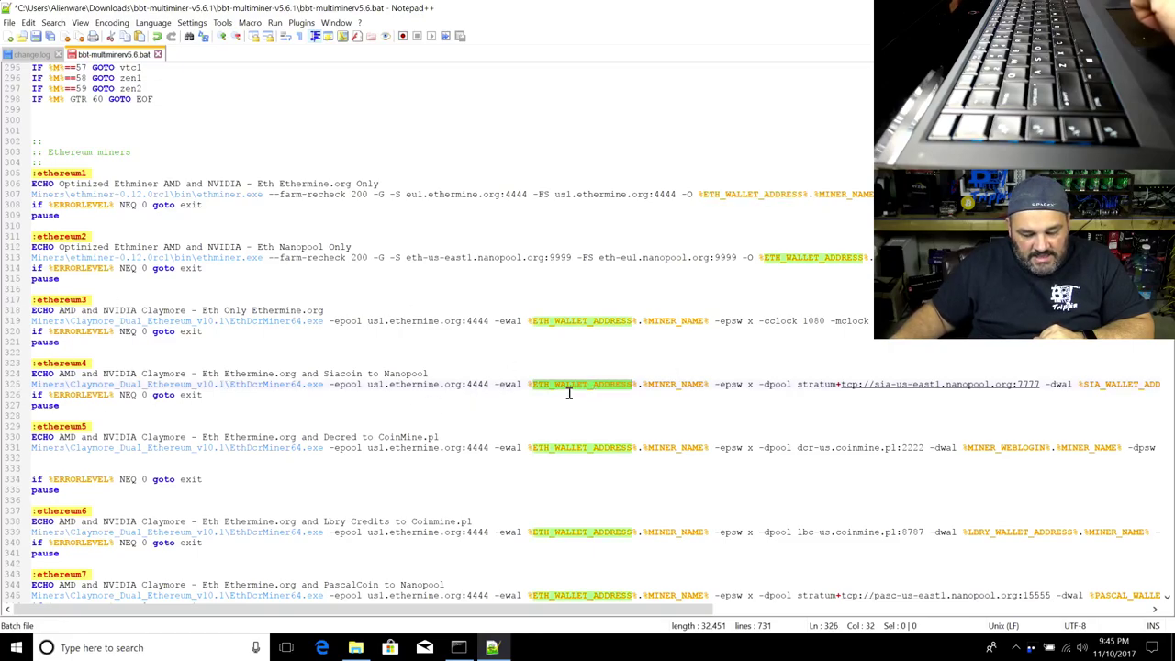
click(533, 384)
drag(618, 380, 523, 384)
key(Delete)
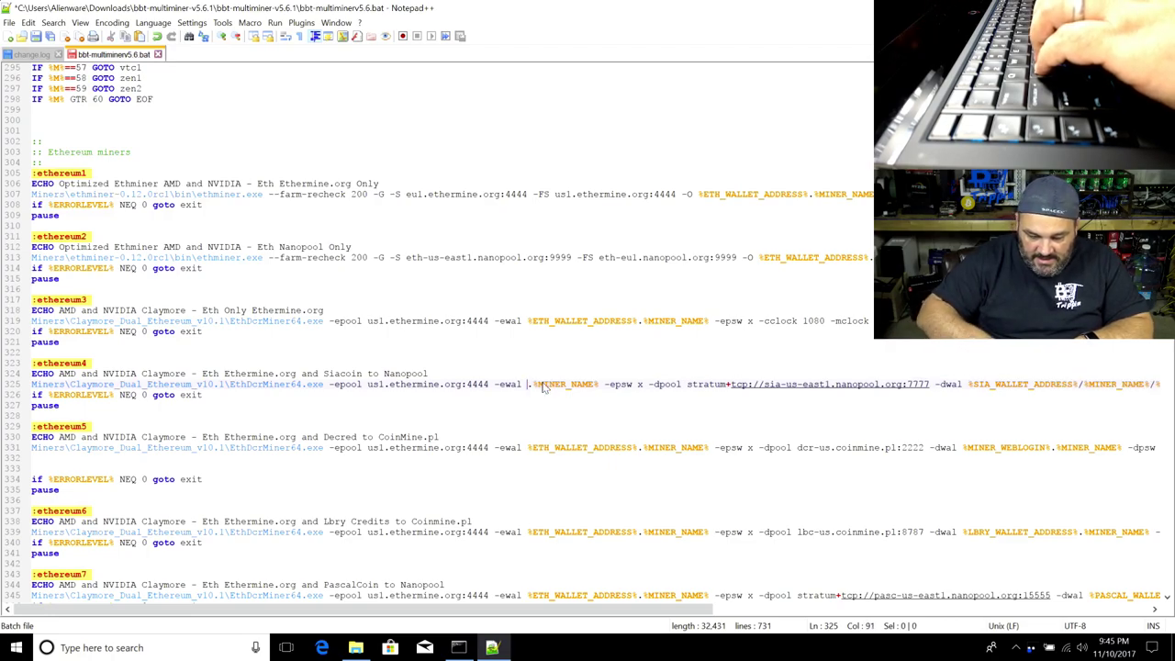
text(%)
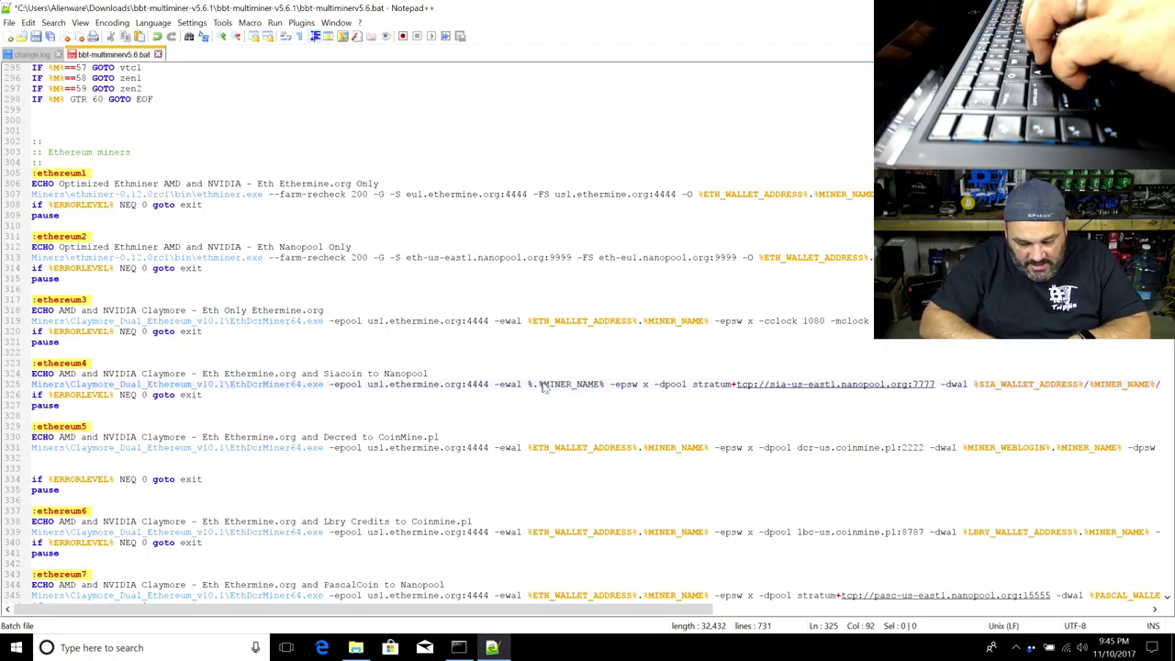
text(XX)
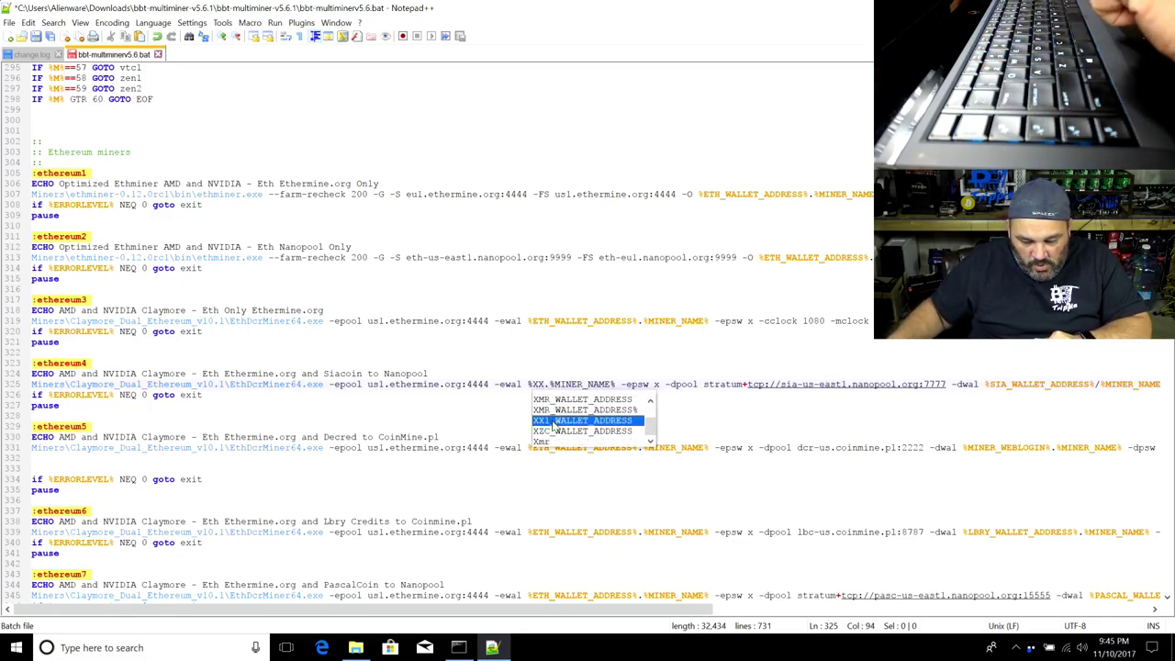
double_click(554, 425)
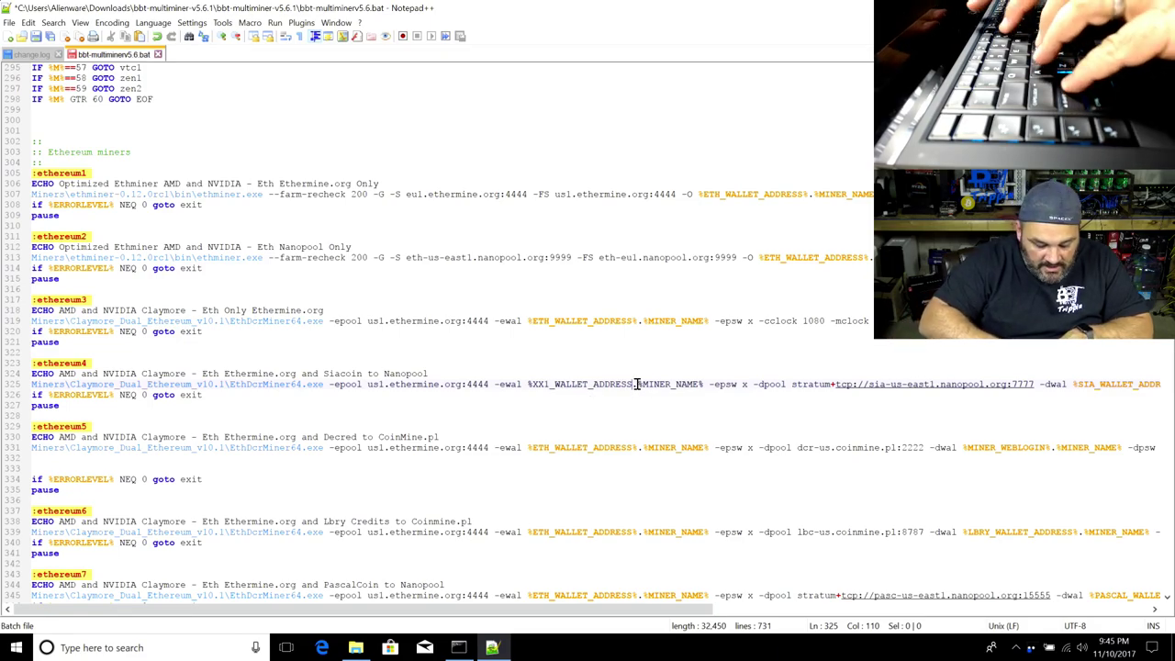
text(%)
click(559, 447)
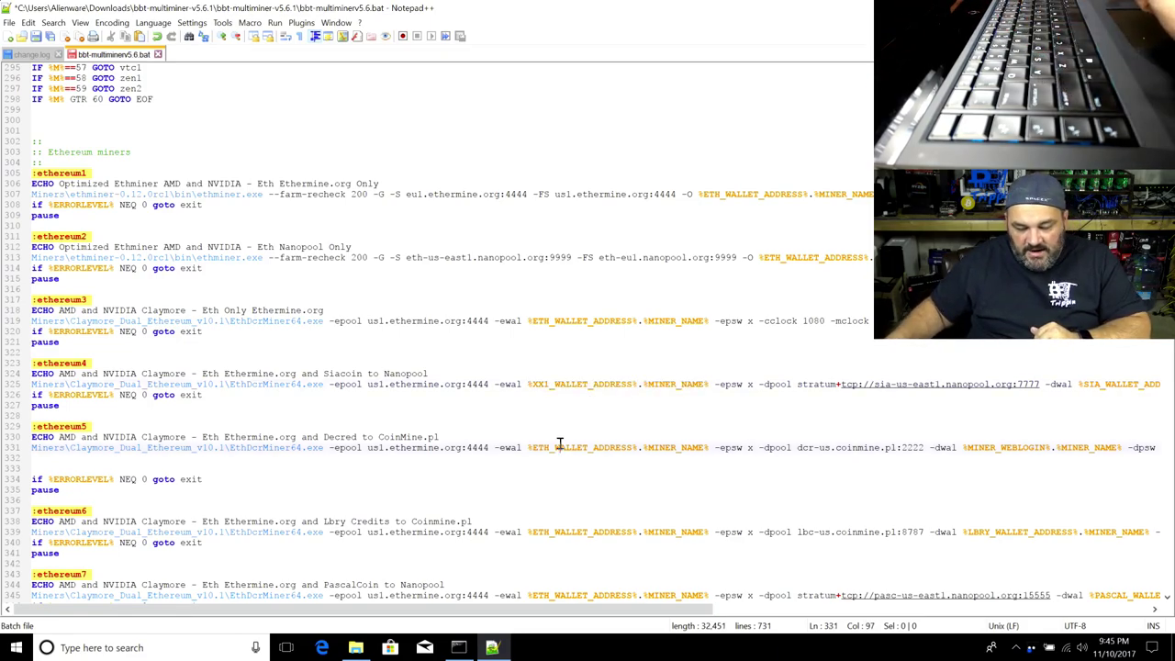
click(556, 383)
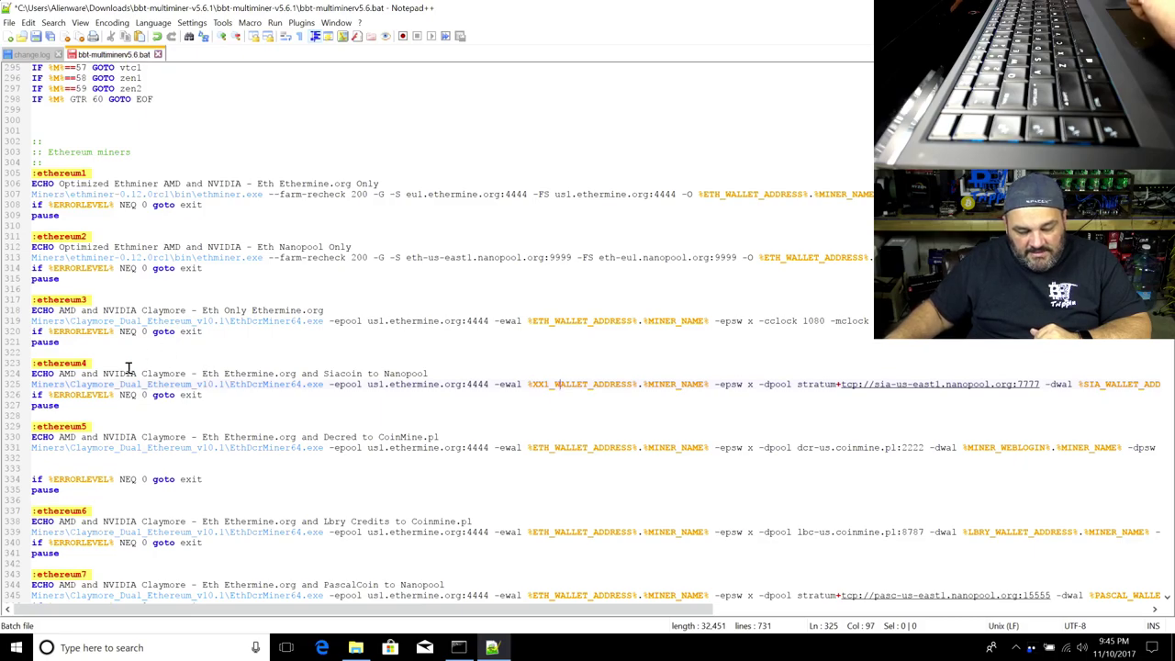
double_click(592, 383)
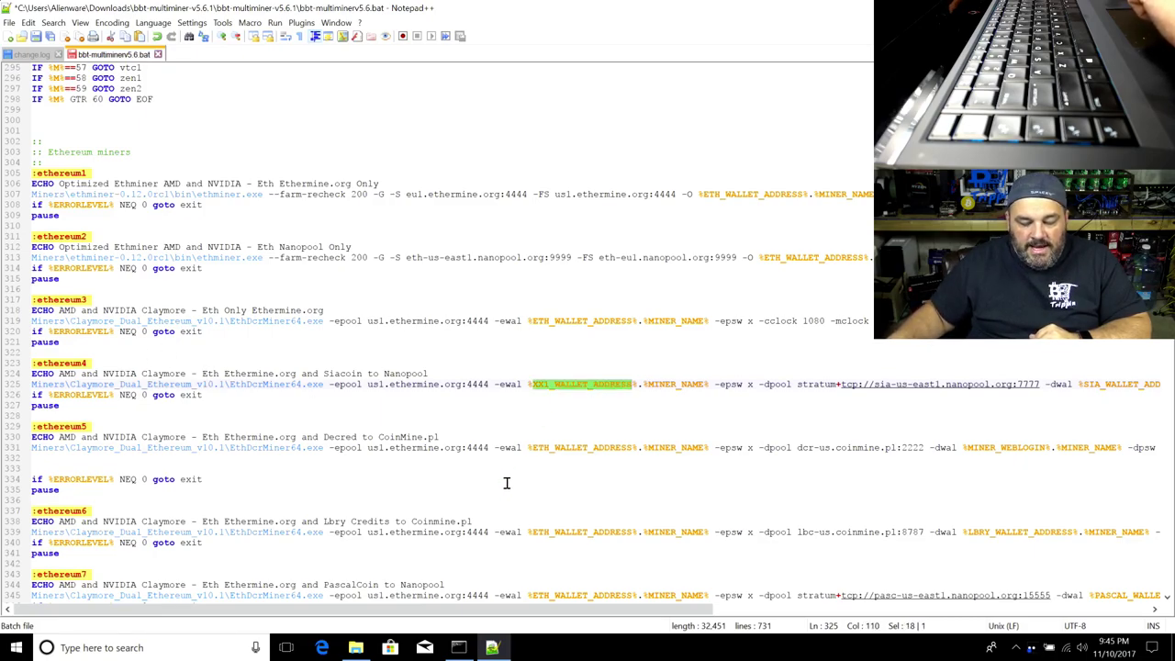
double_click(673, 383)
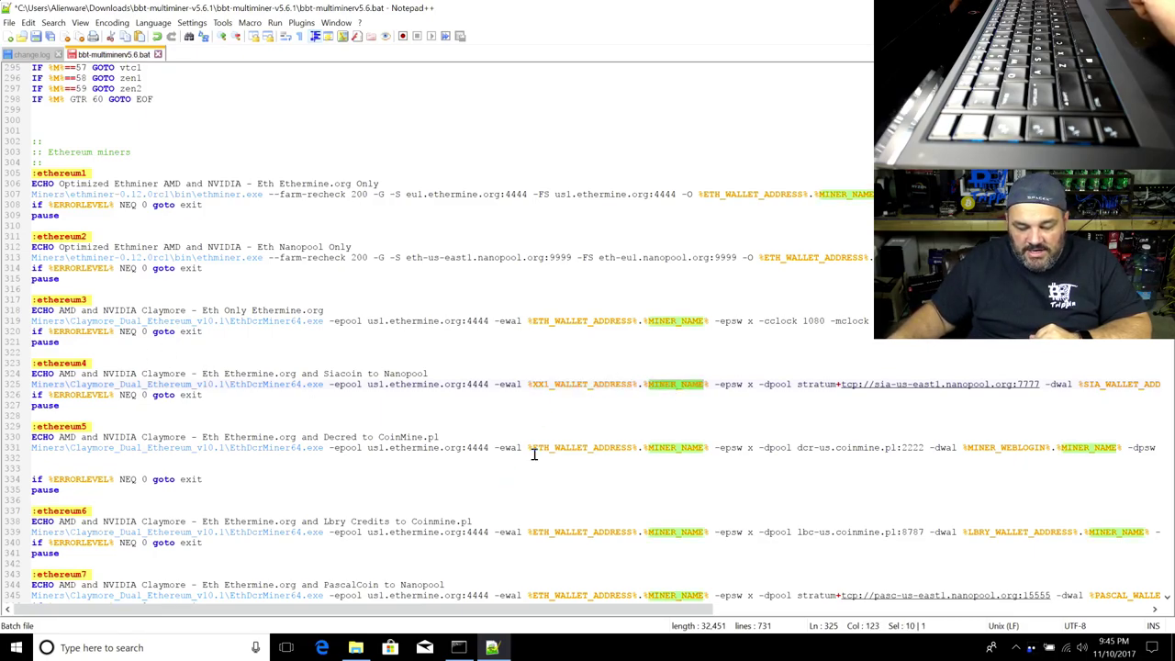
Close the batch file editor and the miner console, leaving the bbt-multiminer-v5.6.1 folder open
drag(1168, 294, 1168, 130)
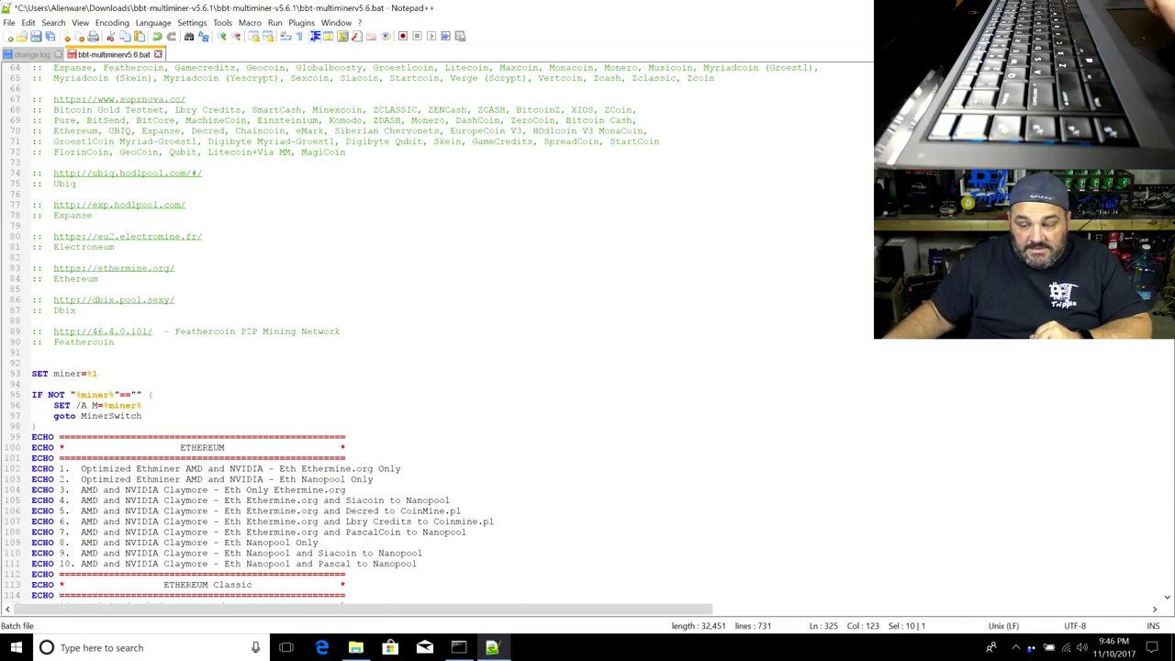
key(alt+F4)
click(162, 359)
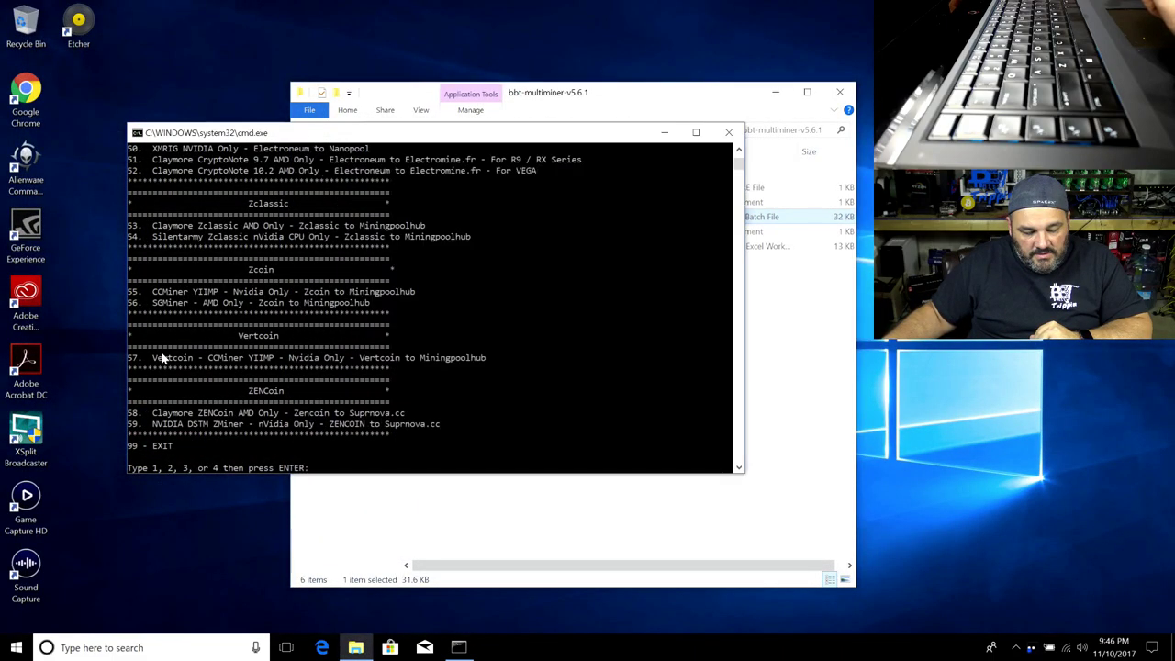
click(729, 133)
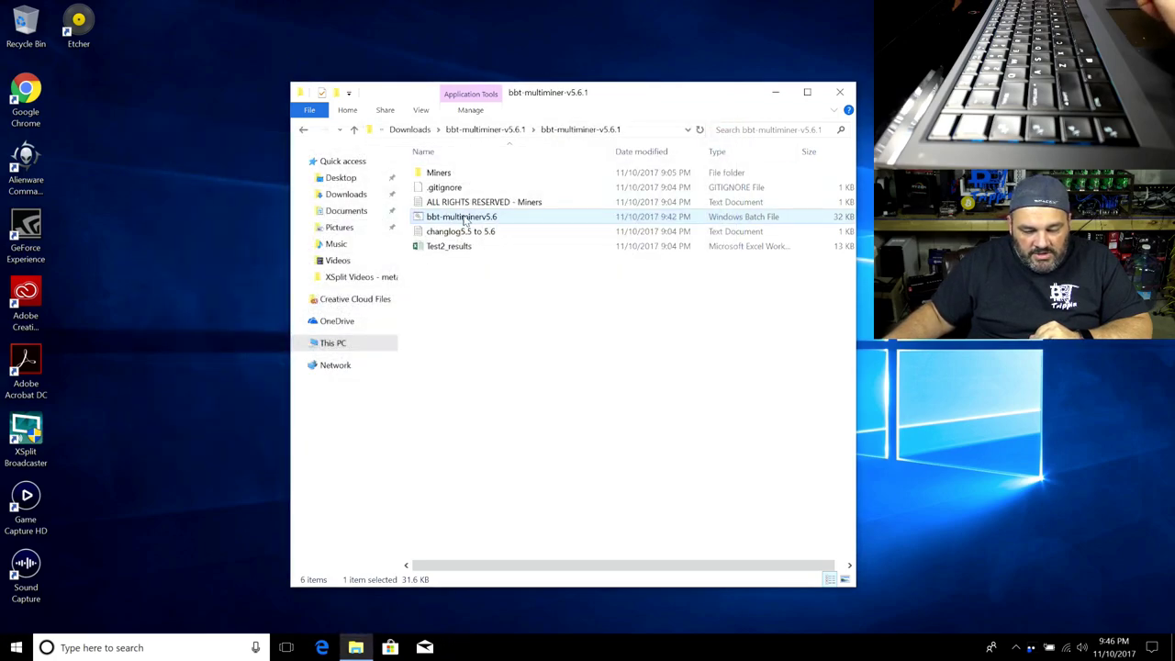
Create a shortcut to the bbt-multiminerv5.6 batch file in the same folder and name it "bbt-multiminerv5.6 - Autostart"
drag(474, 223, 470, 296)
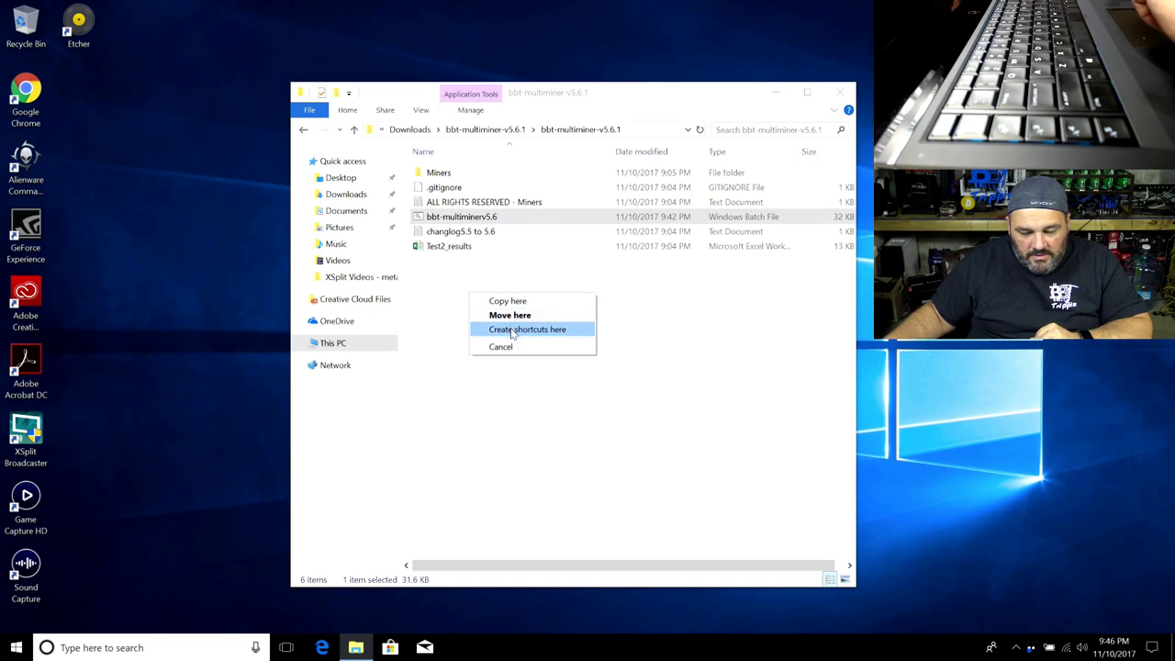
click(511, 330)
click(512, 224)
double_click(511, 220)
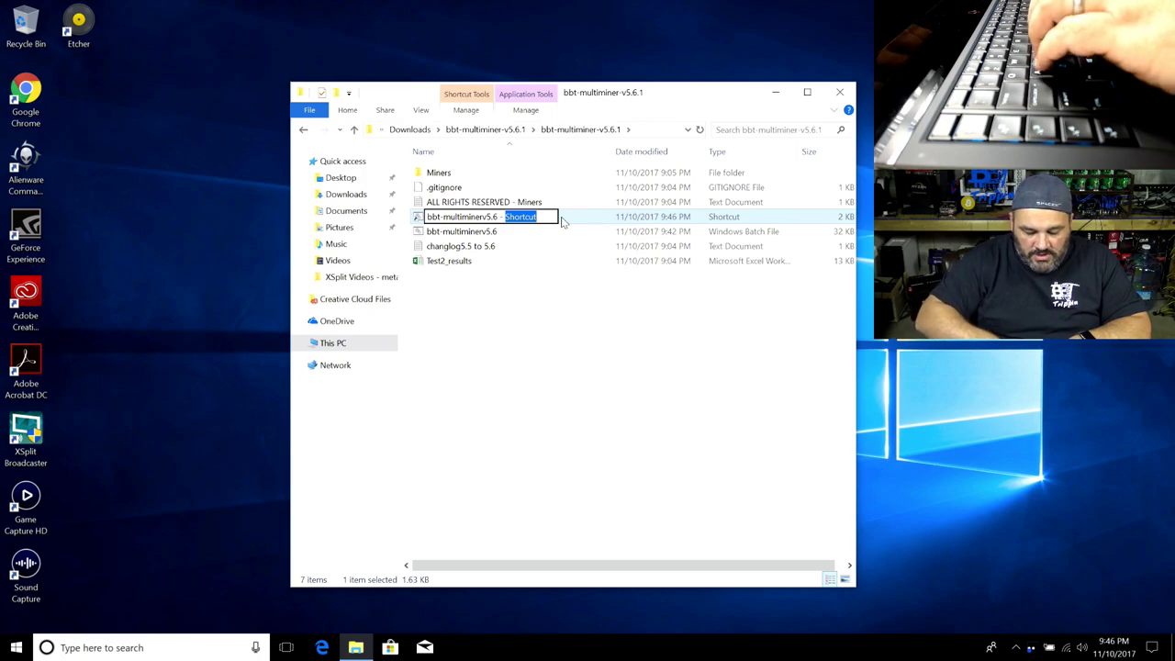
text(Autostart)
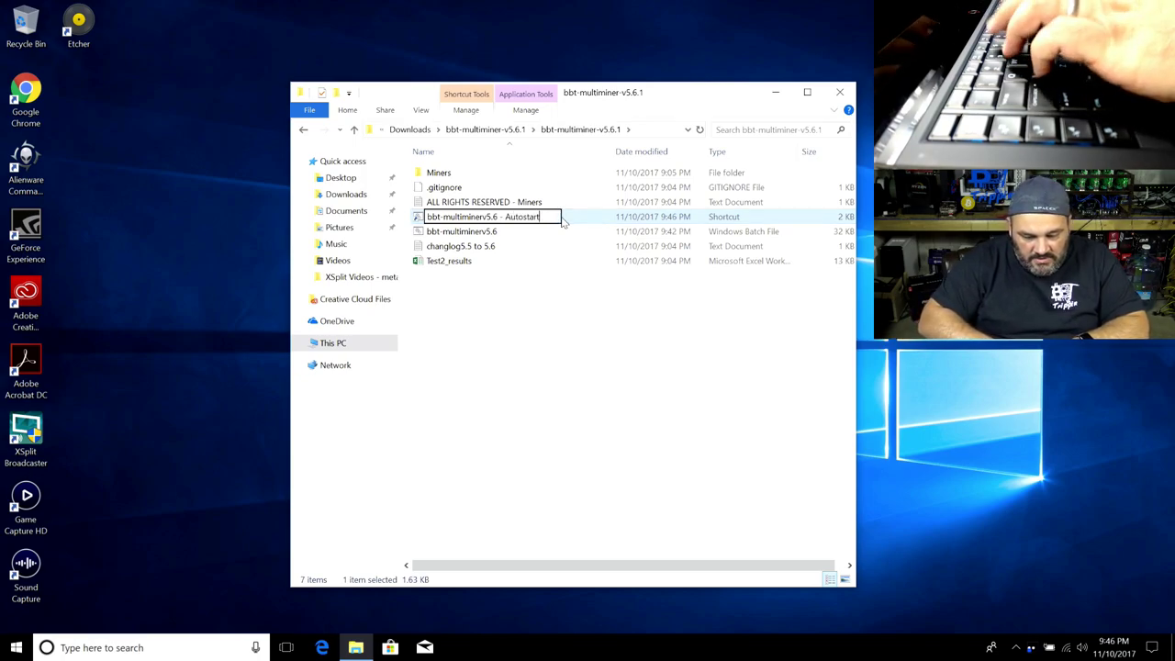
click(514, 333)
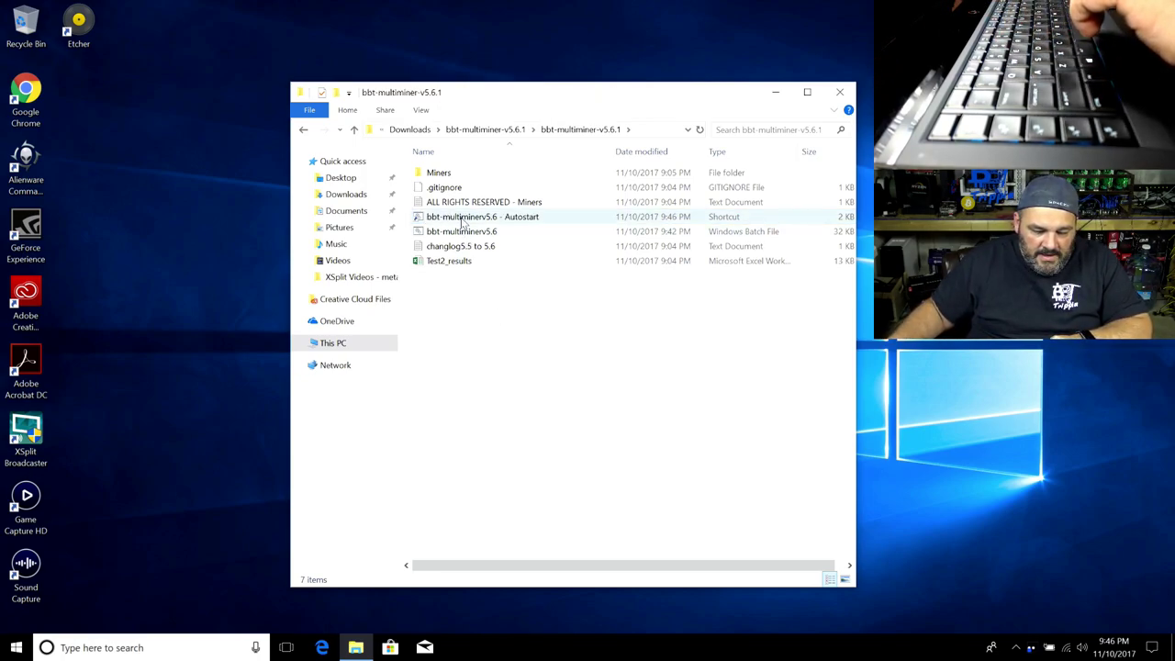
Append the miner option 19 after the .bat path in the Autostart shortcut's target and apply the change
right_click(462, 222)
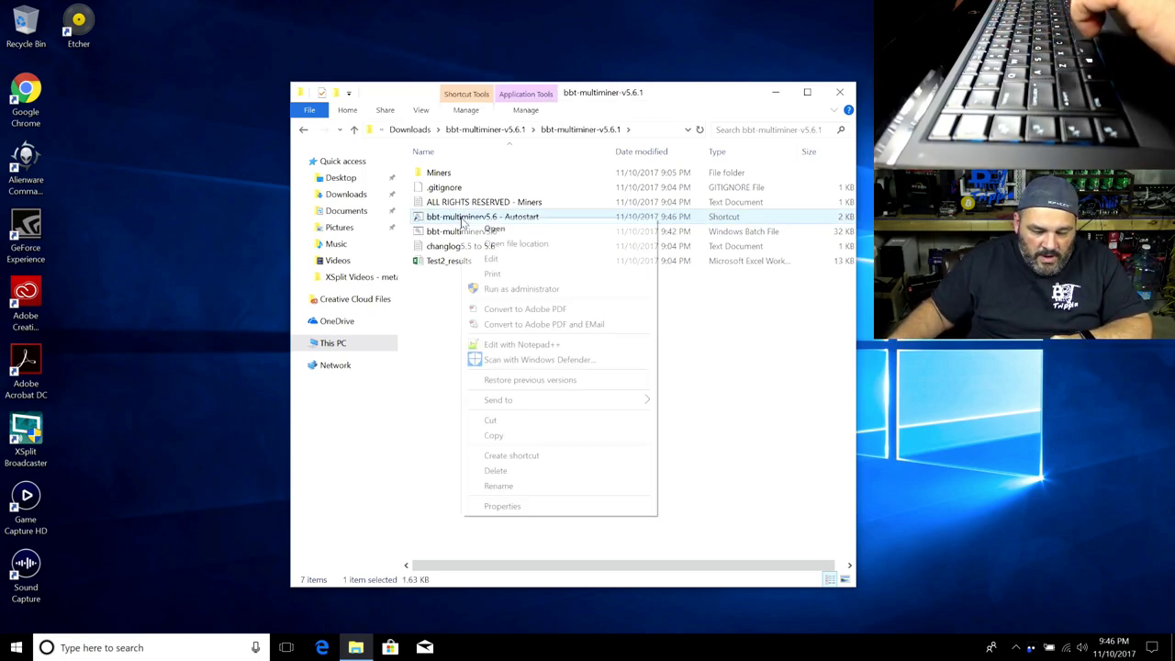
click(567, 513)
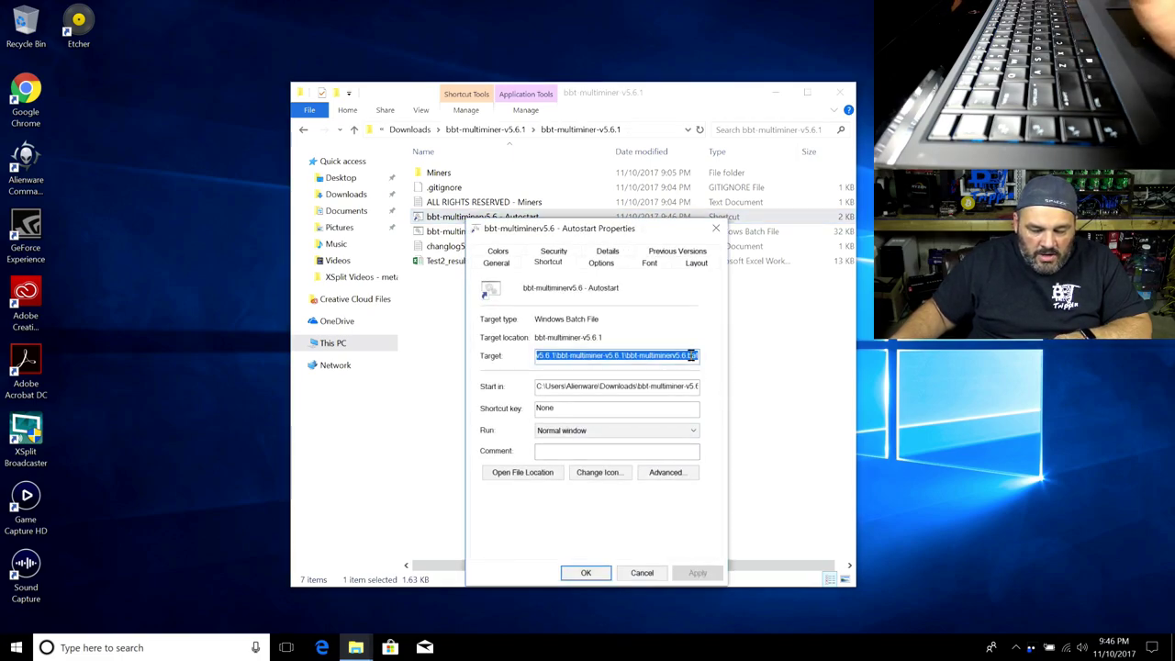
click(694, 356)
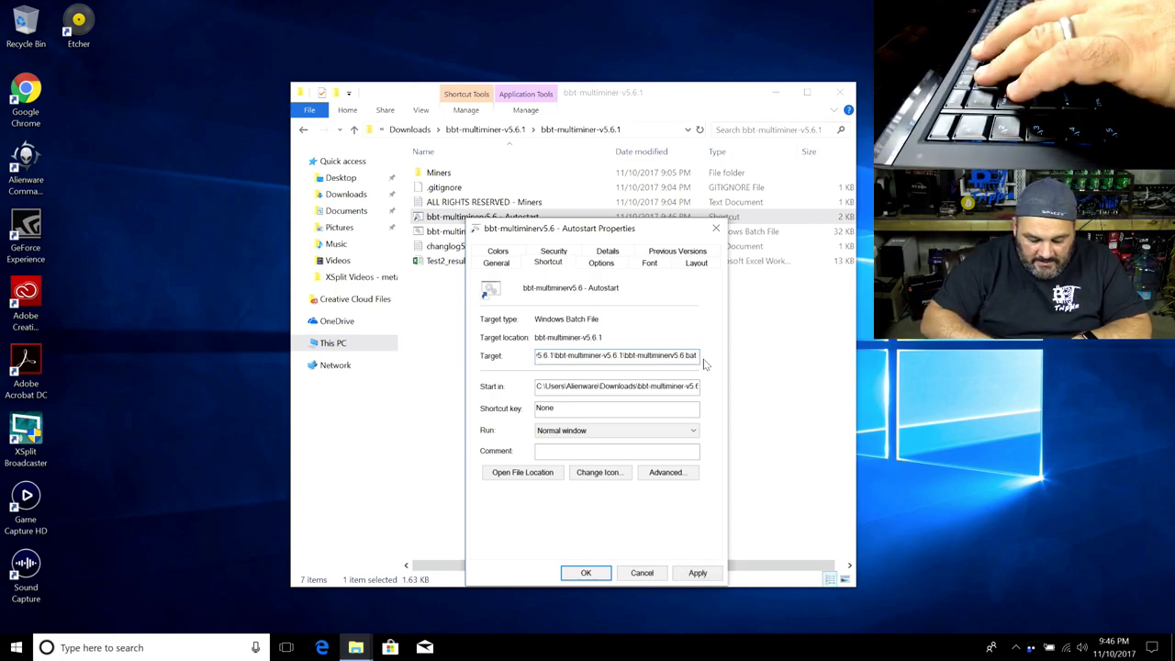
text(19)
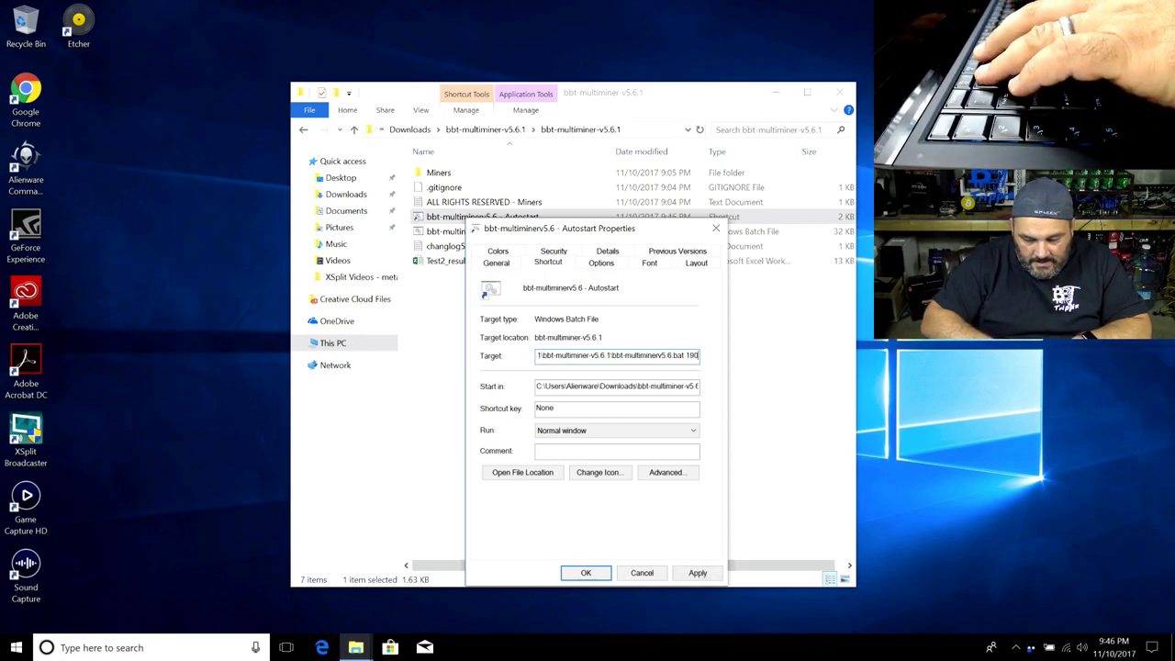
drag(549, 356, 664, 354)
click(695, 355)
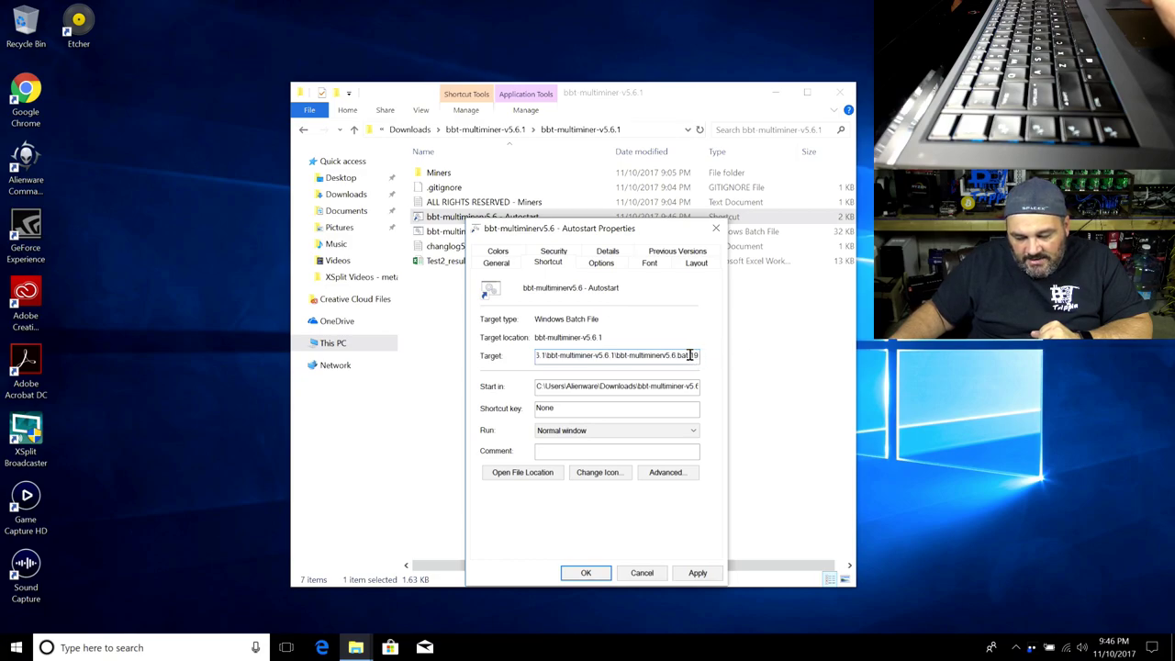
text(19)
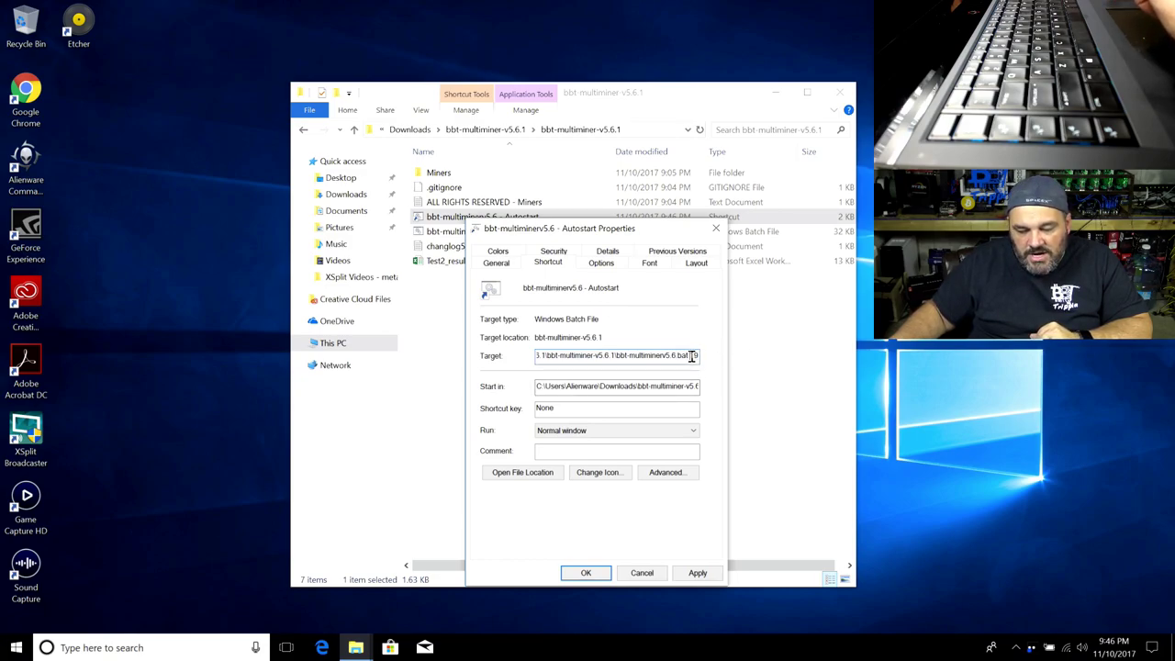
click(693, 576)
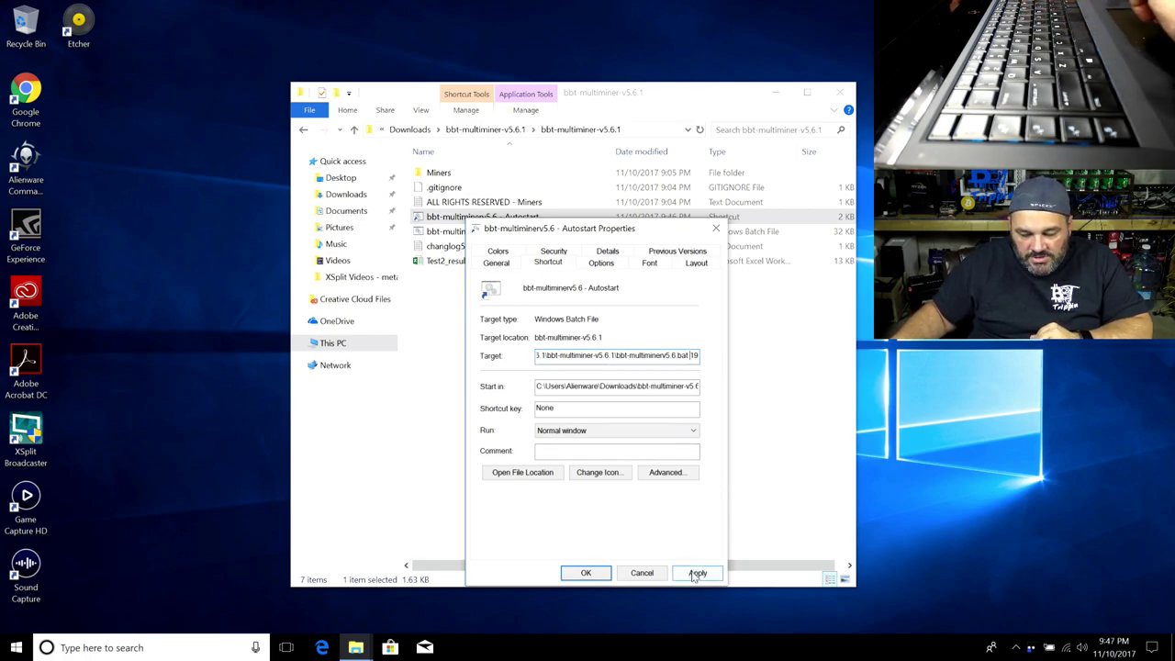
click(693, 575)
click(589, 573)
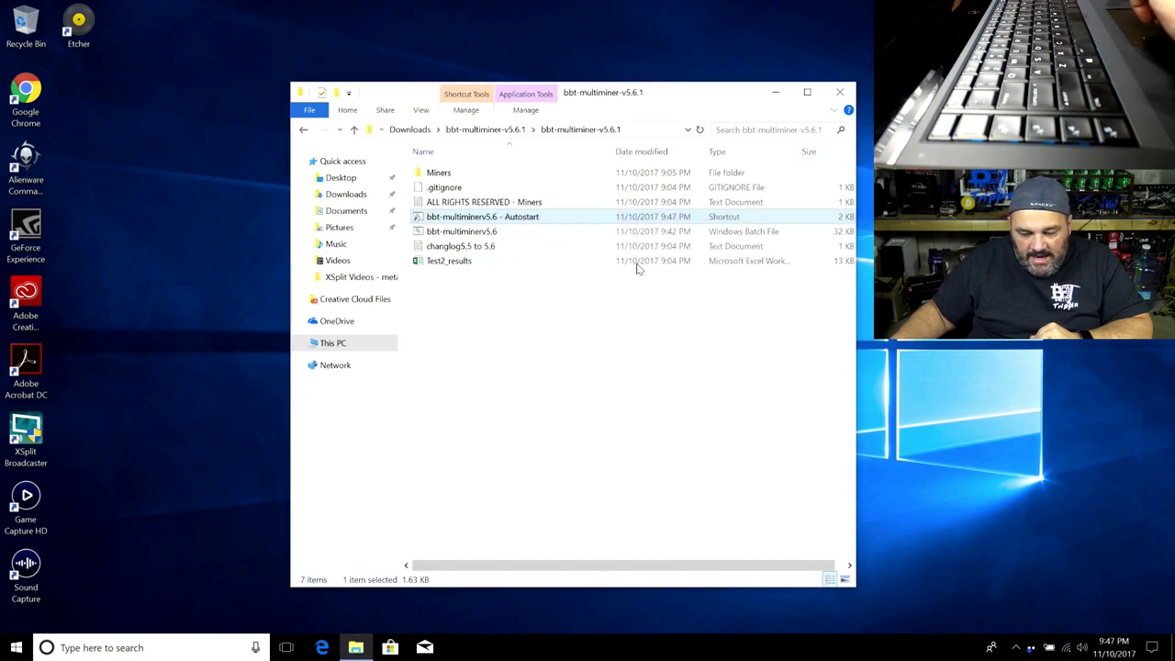
Test the Autostart shortcut by running it, and close its miner console to return to the folder window
double_click(497, 221)
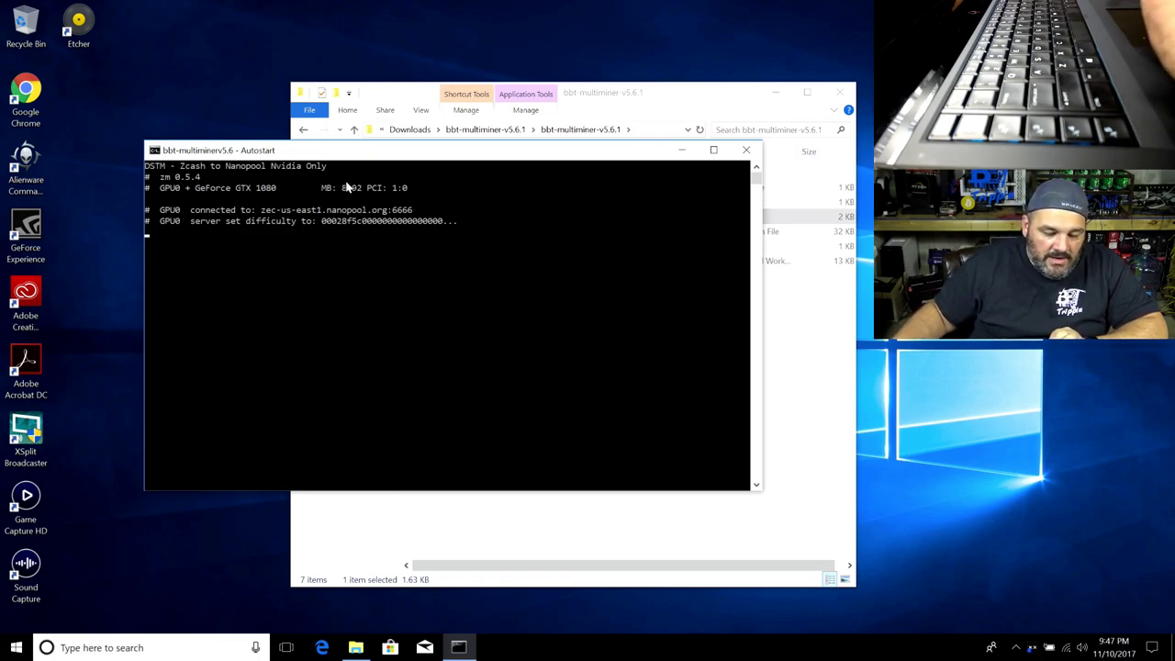
click(746, 152)
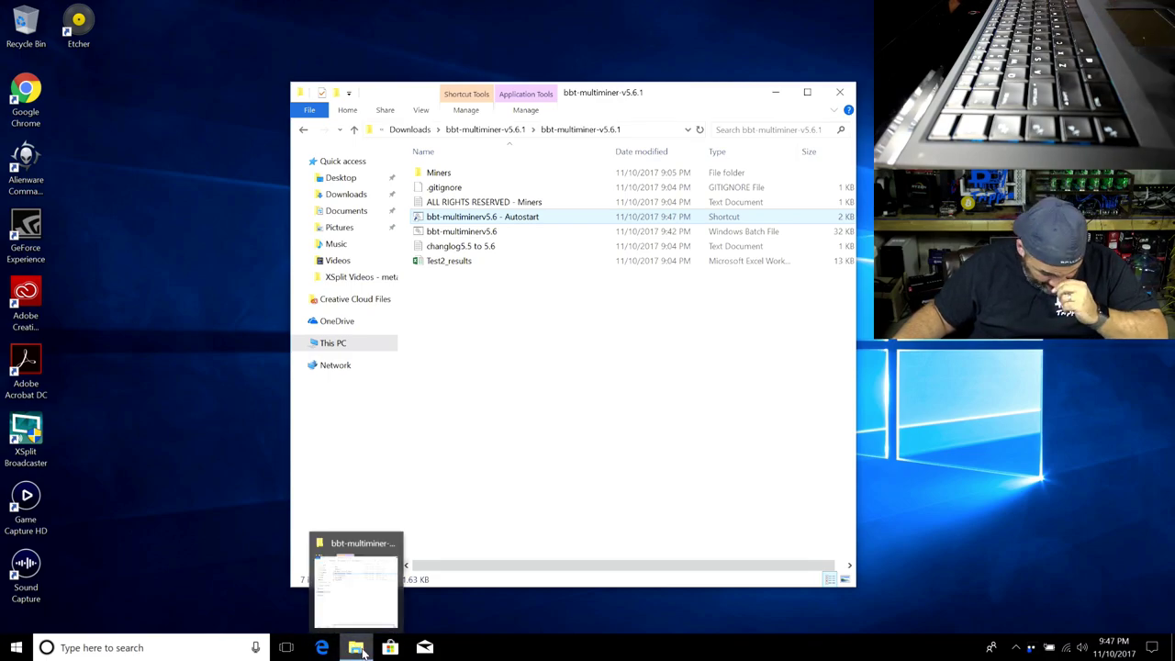
click(356, 647)
click(356, 648)
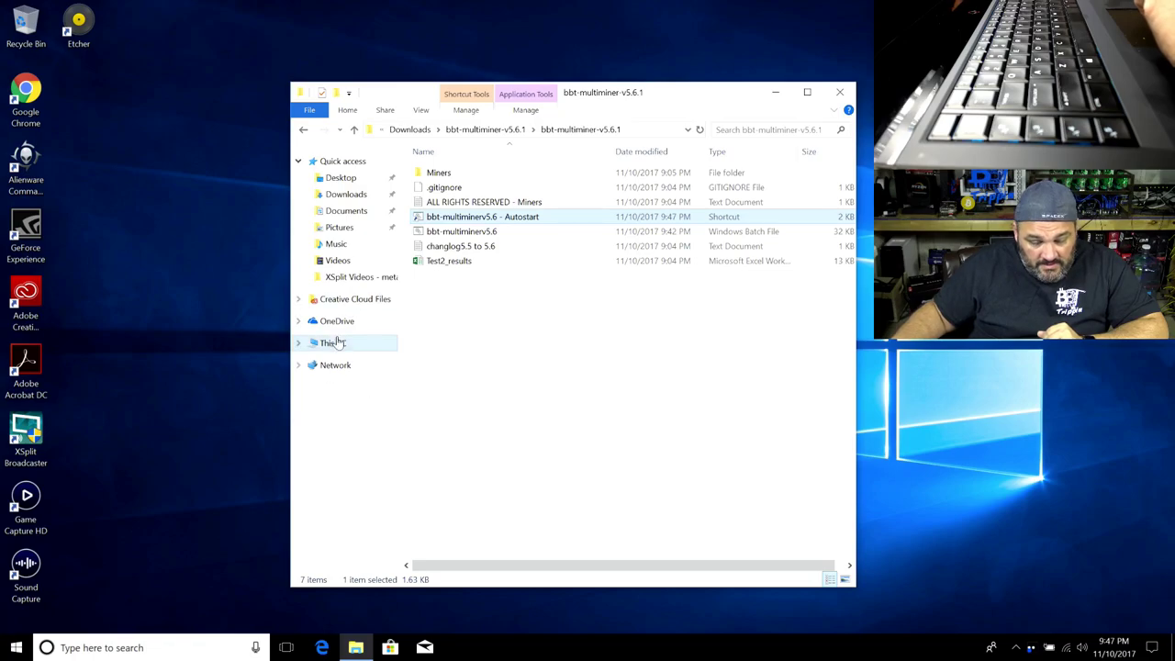
Browse drive C: to the Alienware folder under Users and check its full path
click(334, 342)
double_click(530, 358)
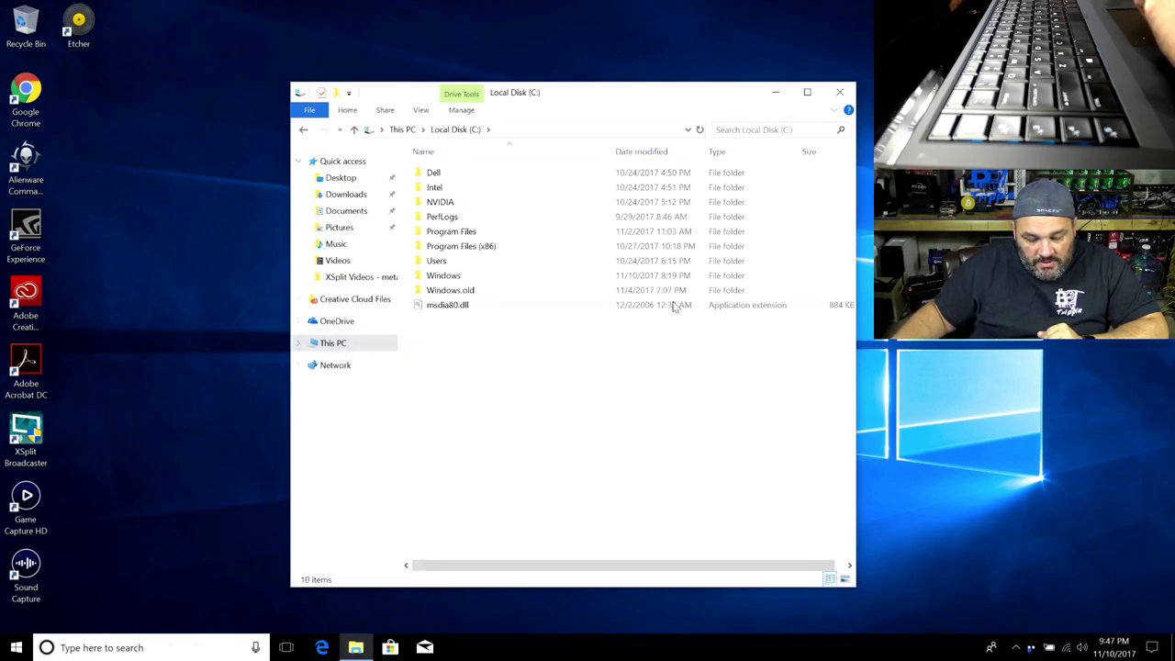
double_click(437, 262)
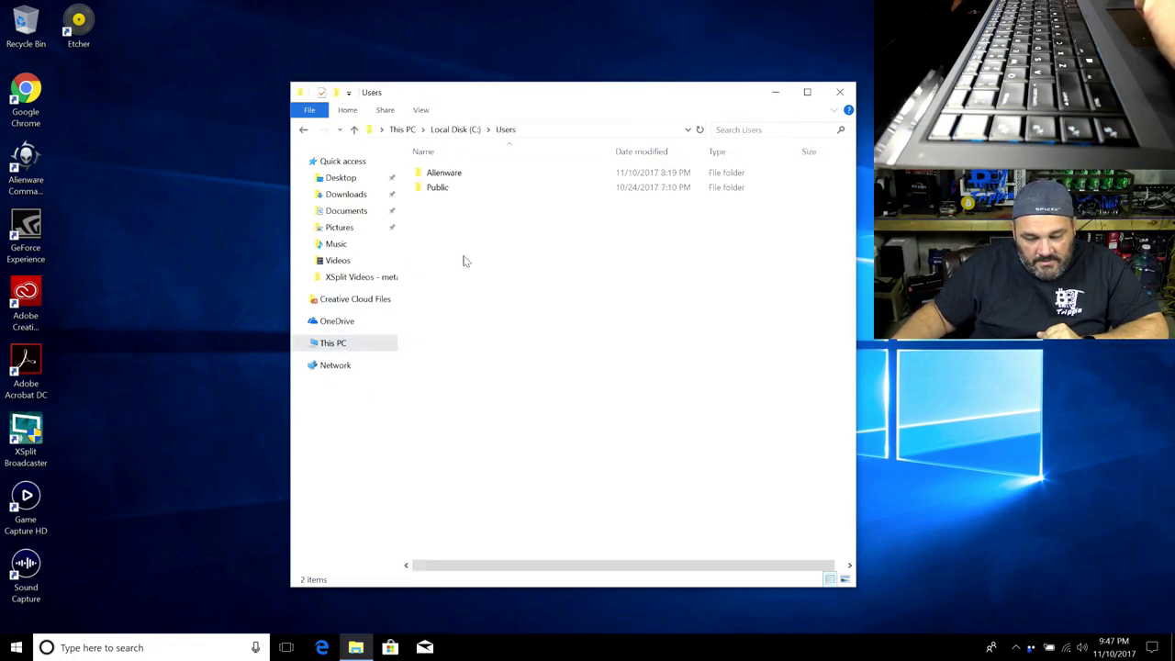
double_click(434, 189)
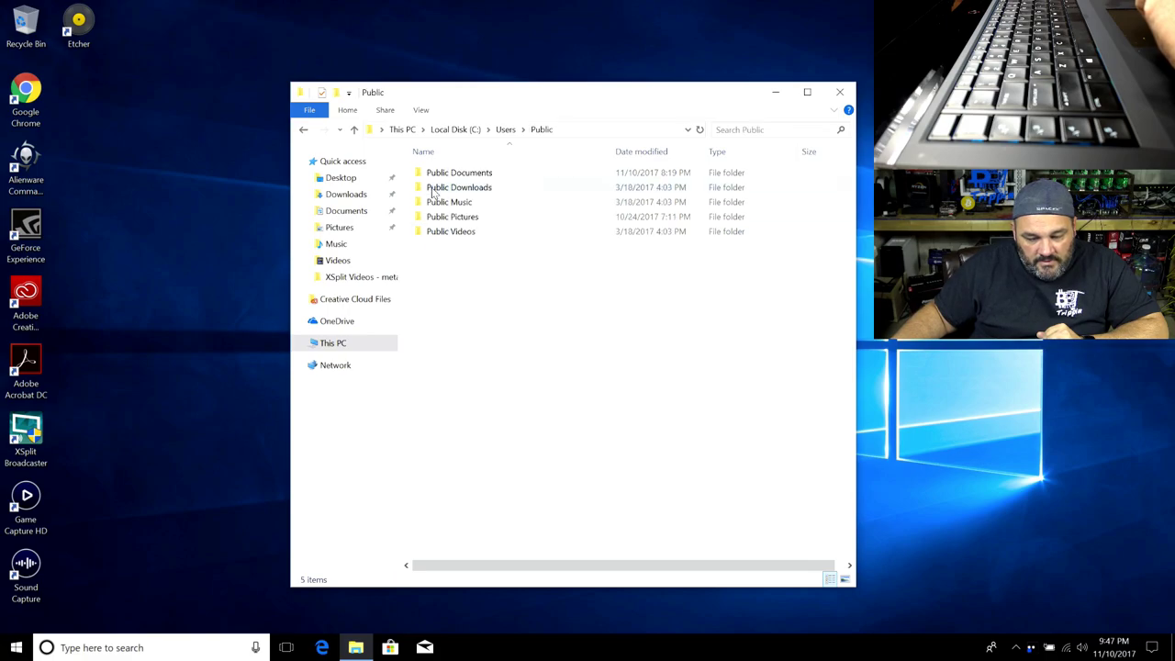
click(503, 131)
double_click(434, 174)
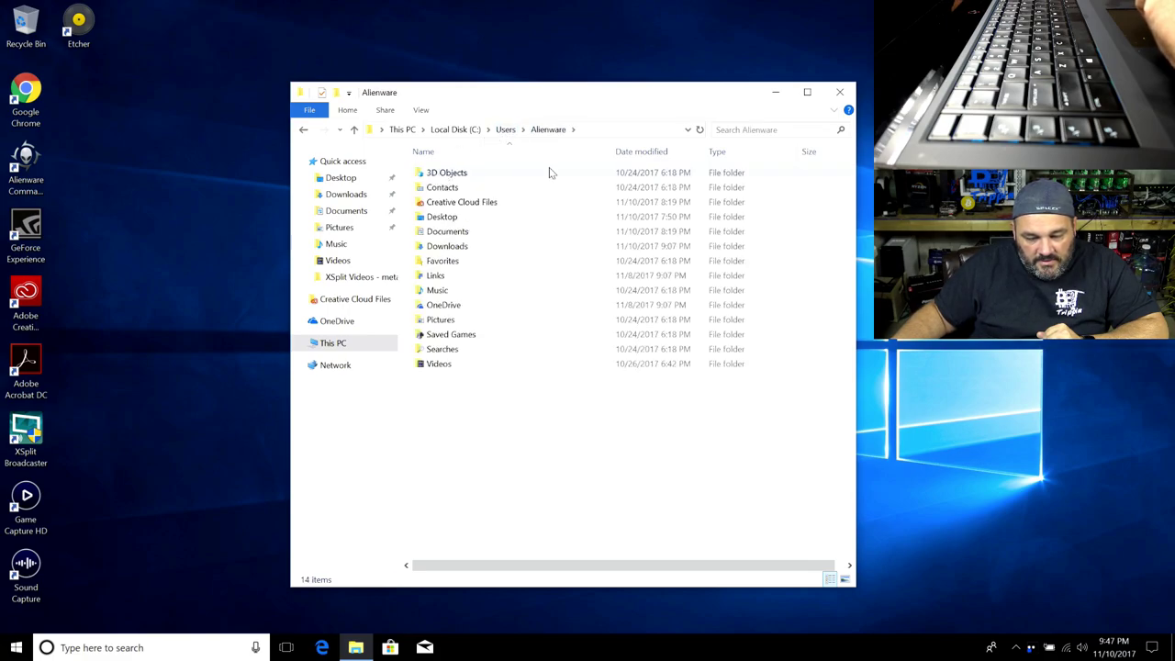
click(625, 134)
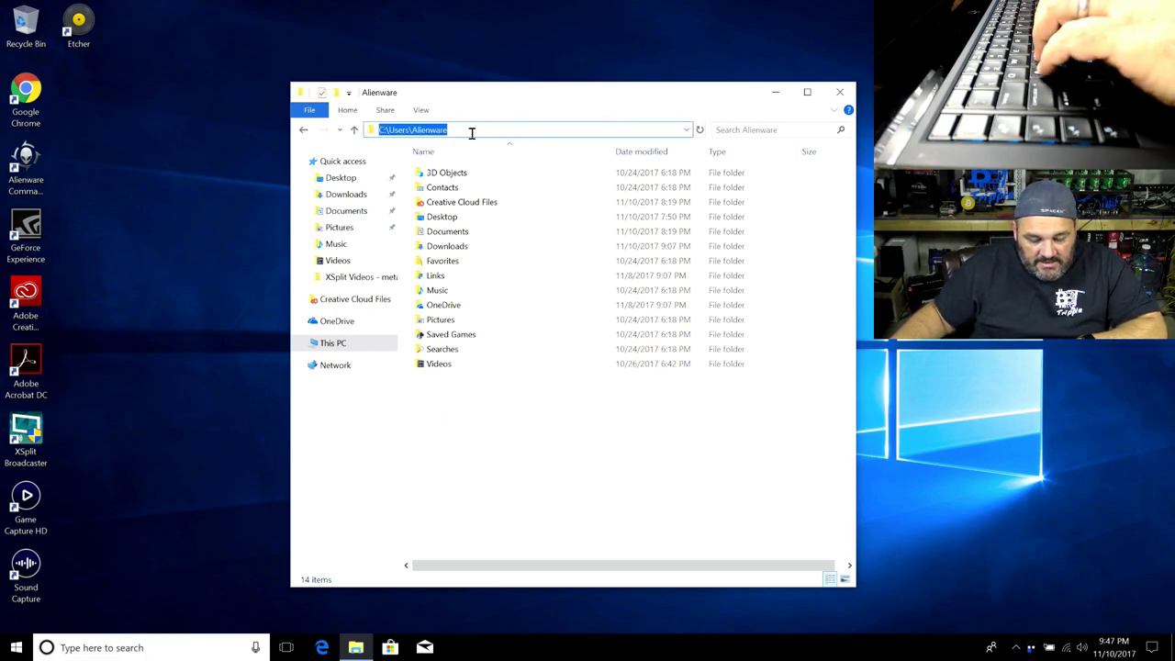
click(543, 130)
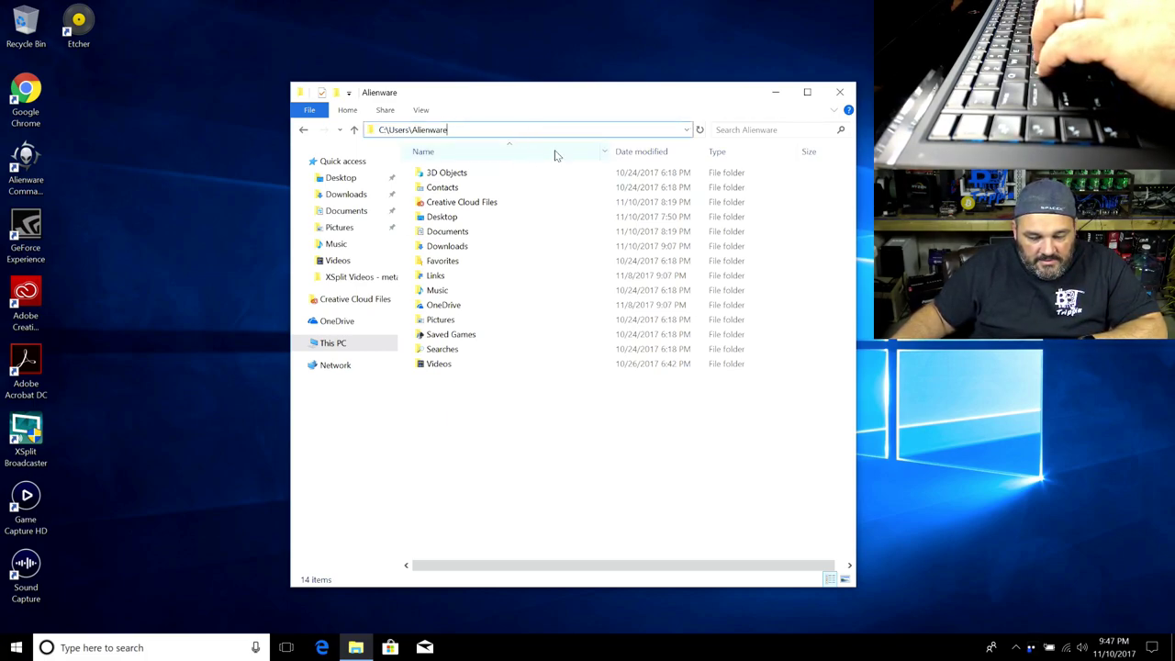
click(653, 449)
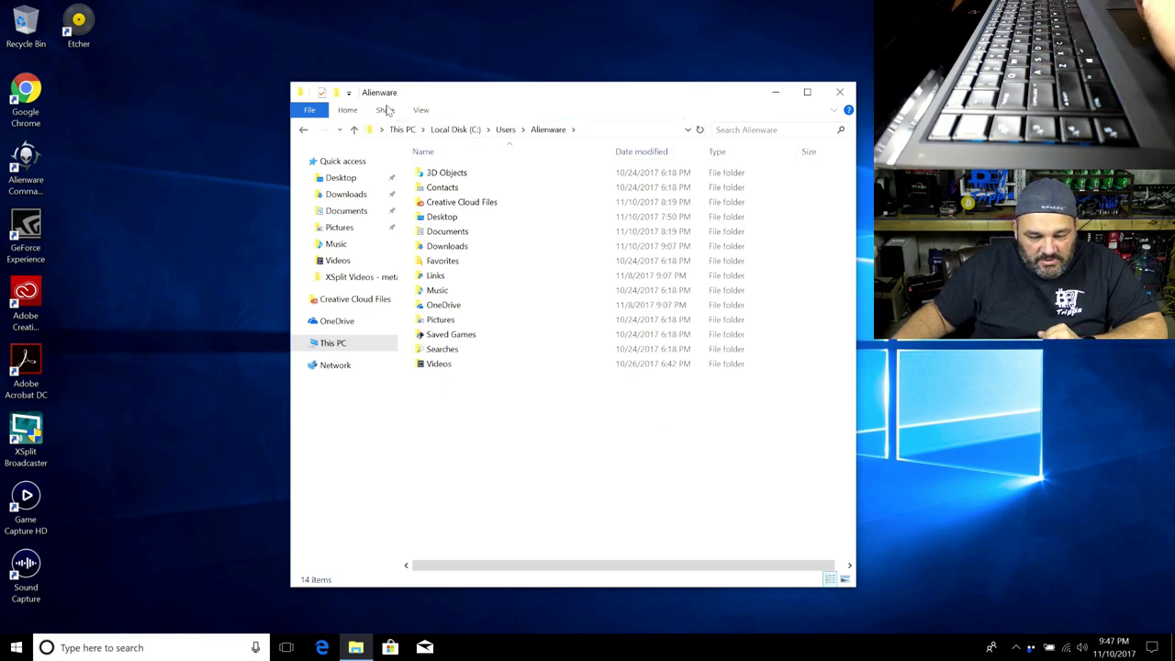
Change the folder options to show hidden files, folders and drives, and apply the change
click(420, 109)
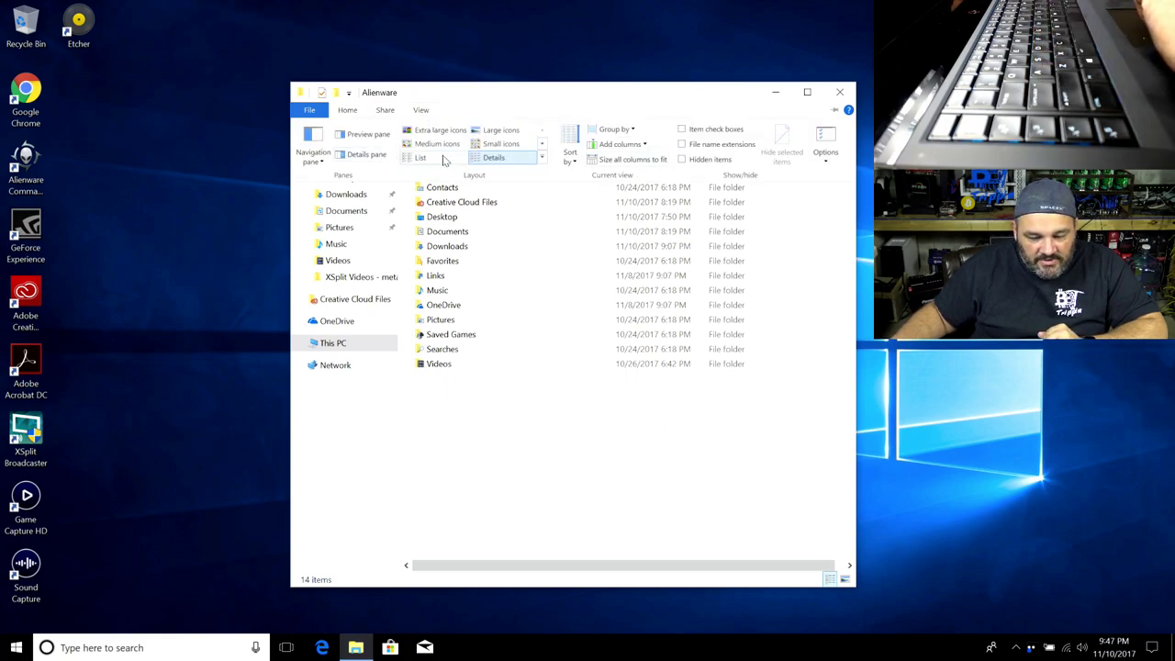
click(823, 144)
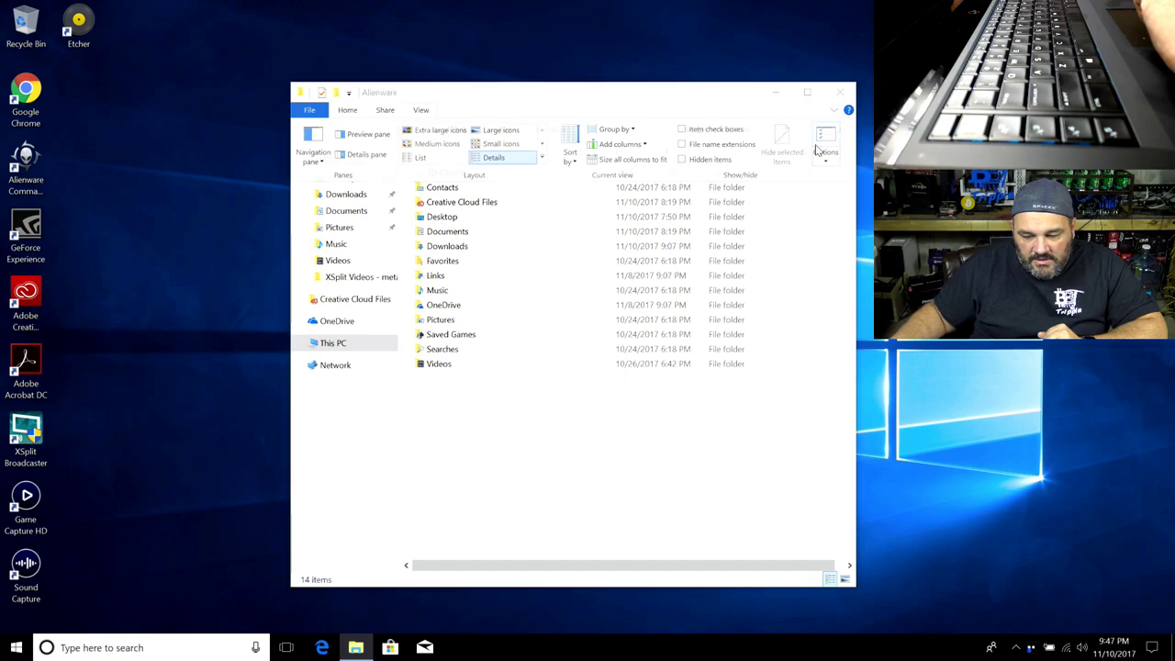
click(359, 187)
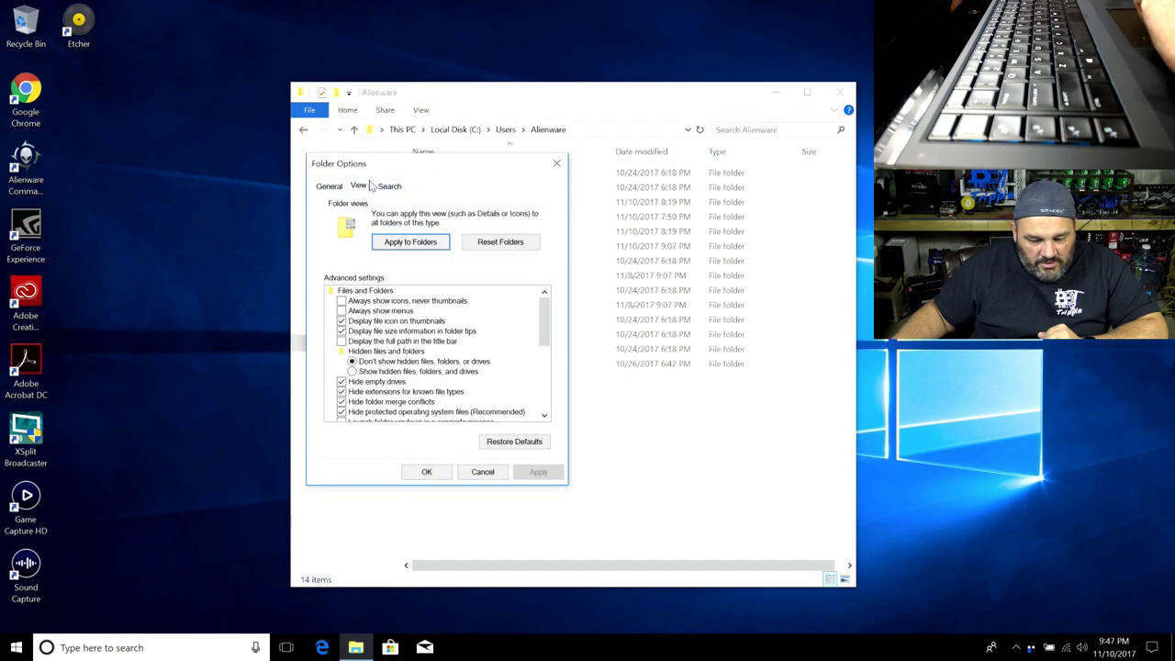
click(359, 372)
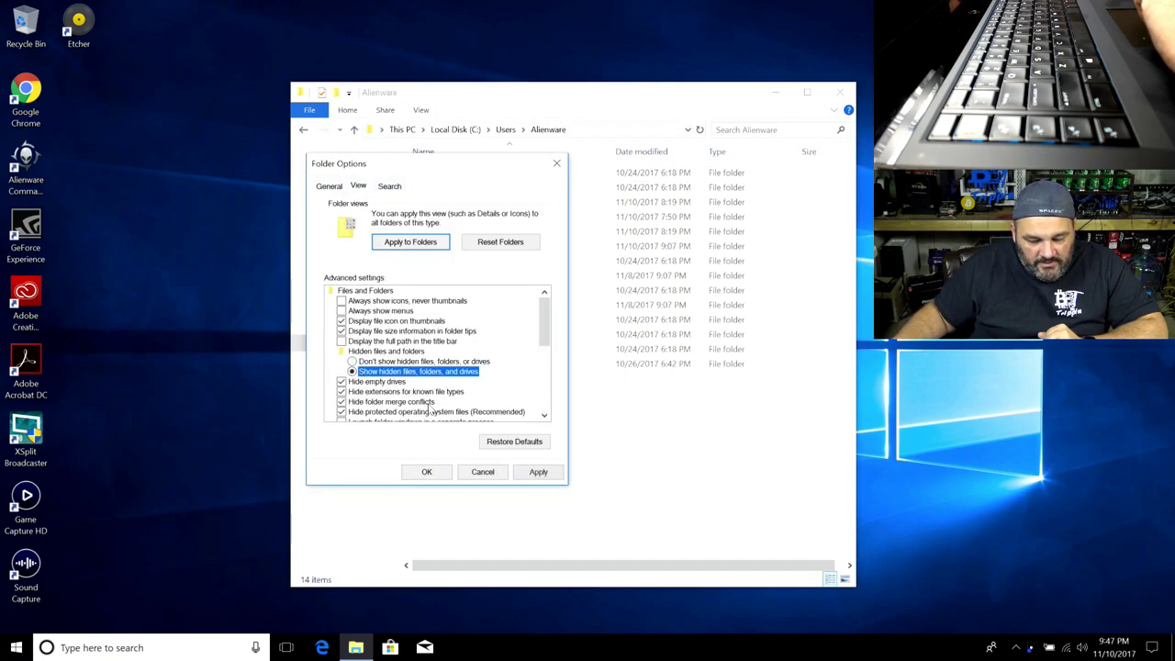
click(536, 472)
click(427, 471)
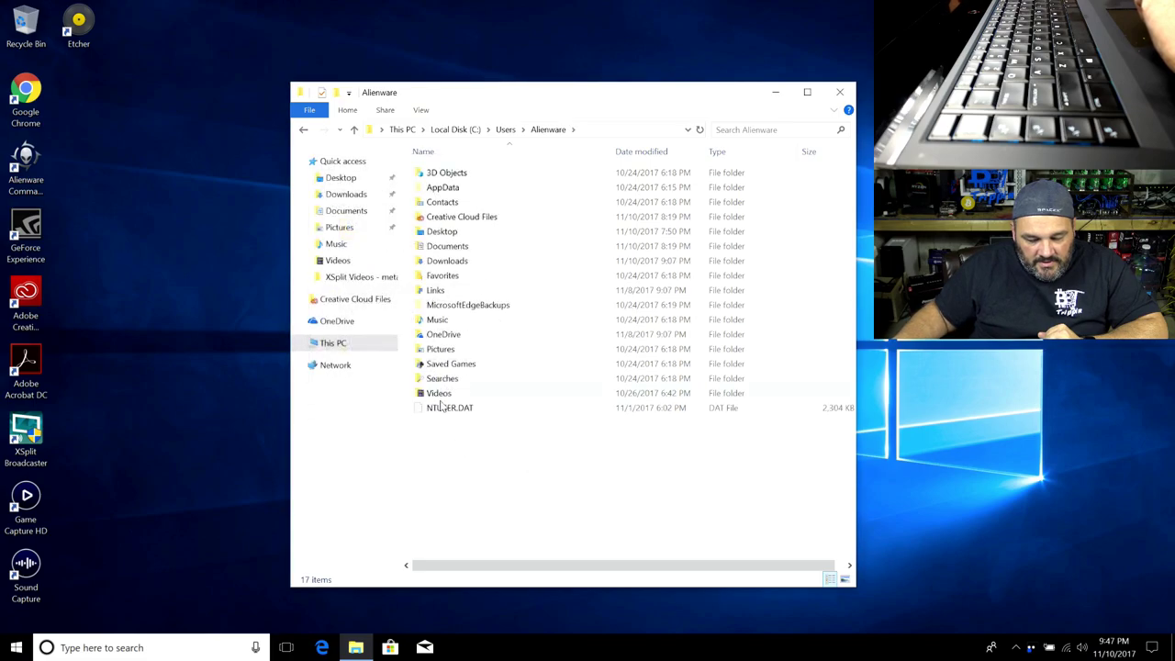
Look for the Startup folder in AppData\Local\Microsoft\Windows, and return to the Local folder
double_click(446, 187)
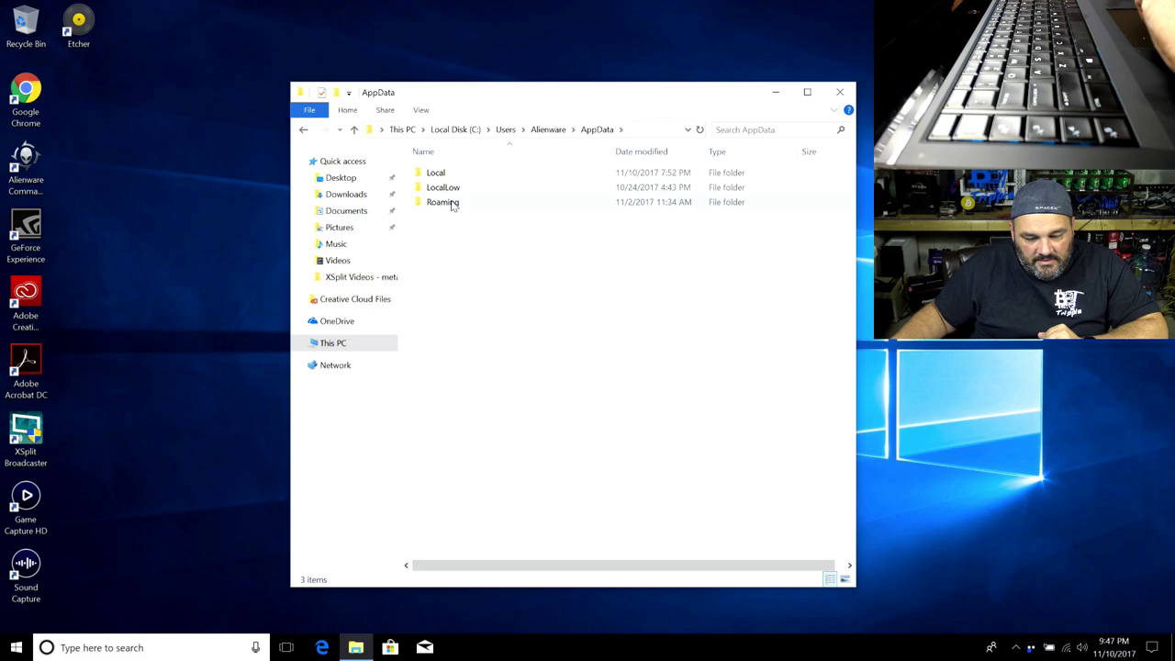
double_click(449, 173)
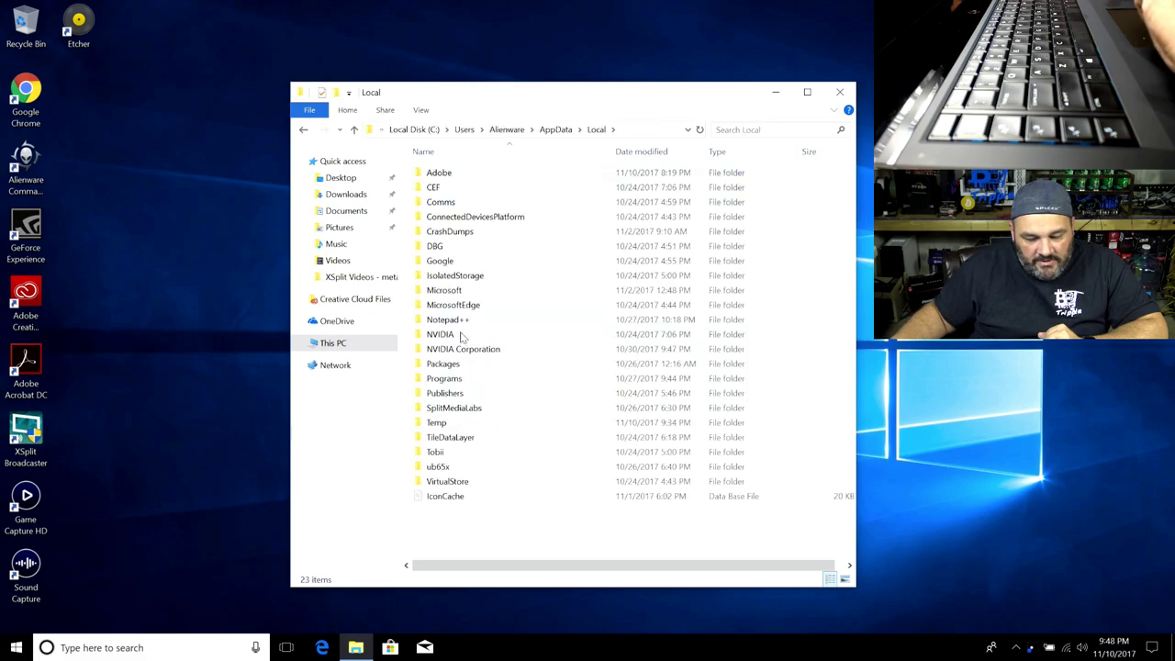
double_click(449, 292)
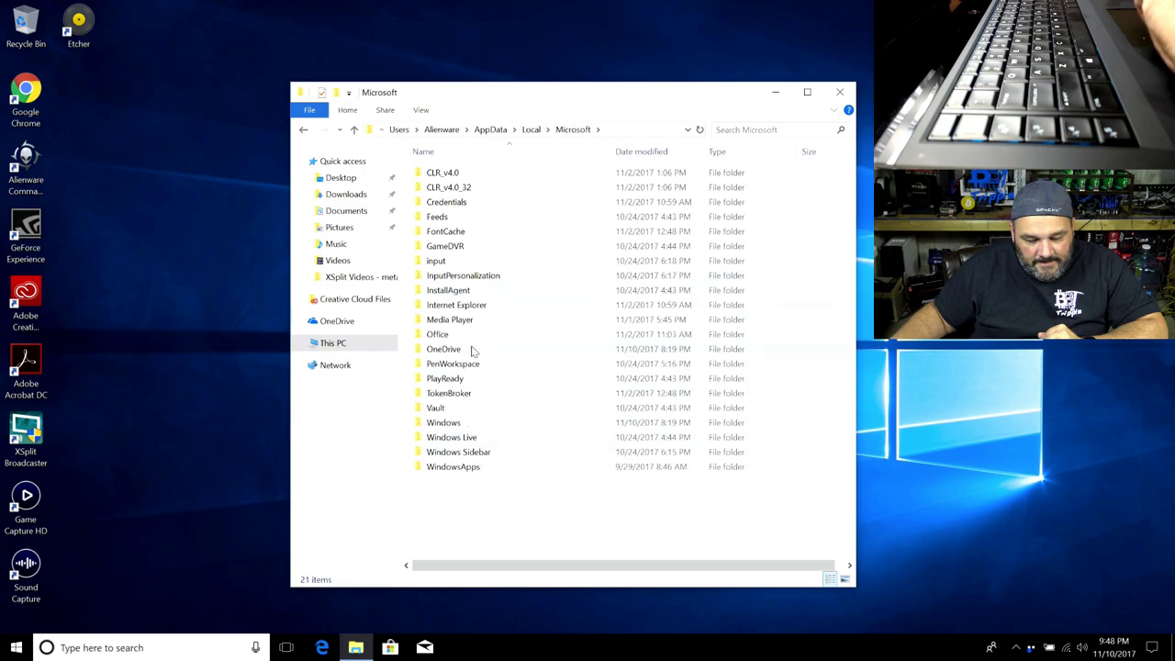
double_click(449, 424)
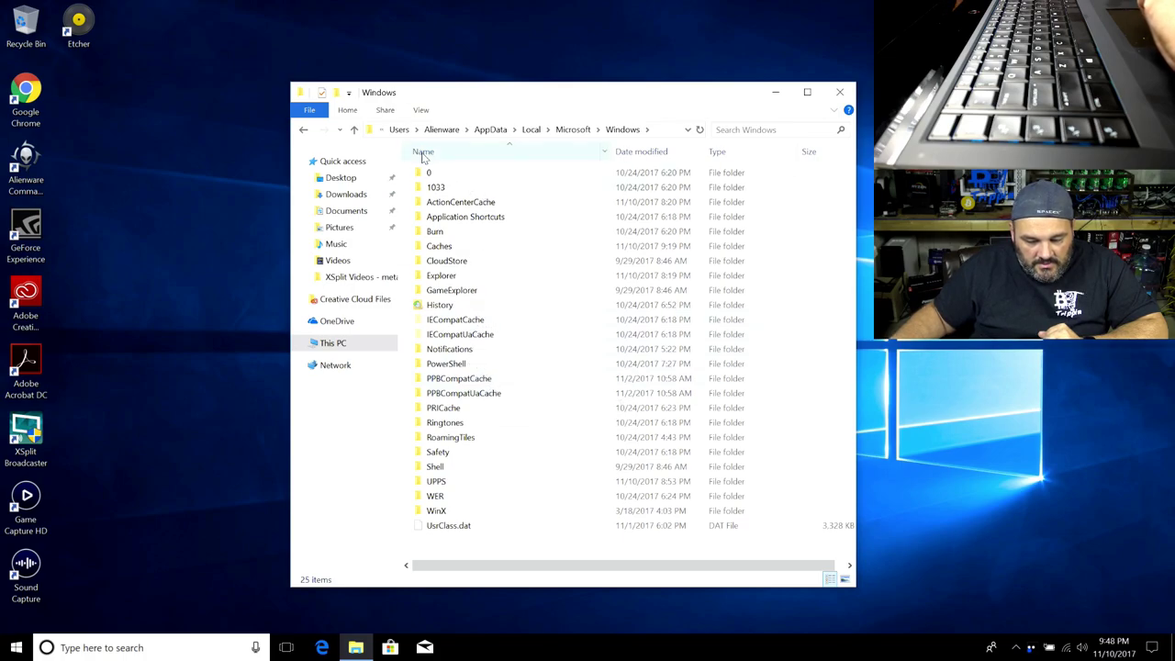
click(531, 130)
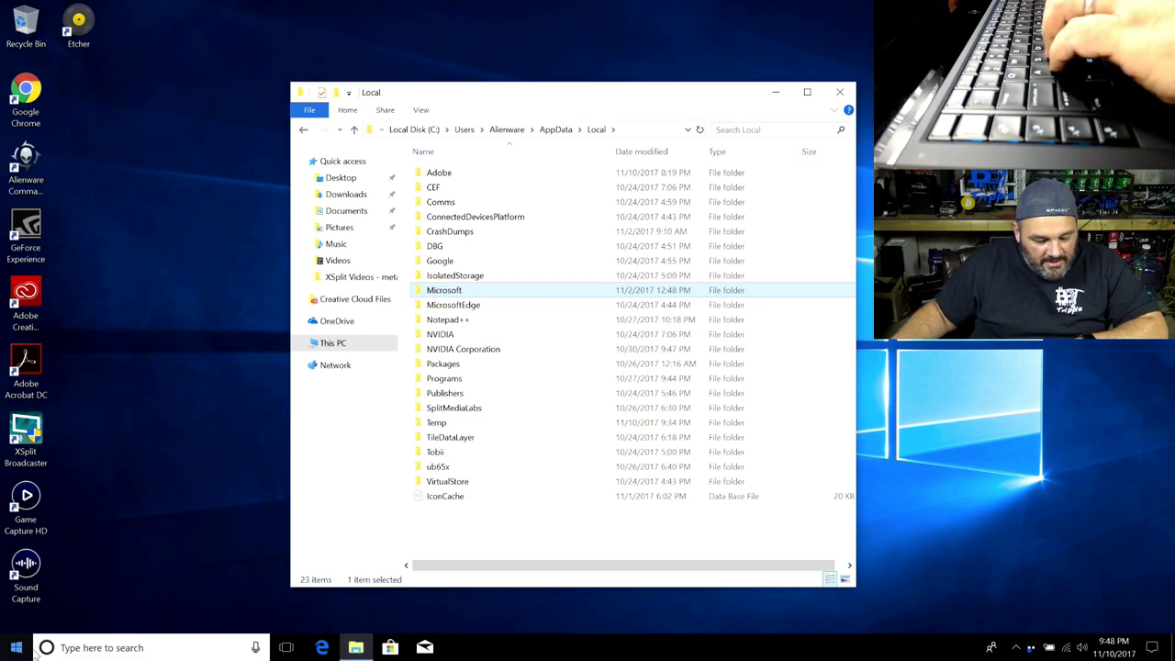
Try to reach the Startup folder through Windows search using the suggestions %shell%startup and %shell:startup%
click(60, 647)
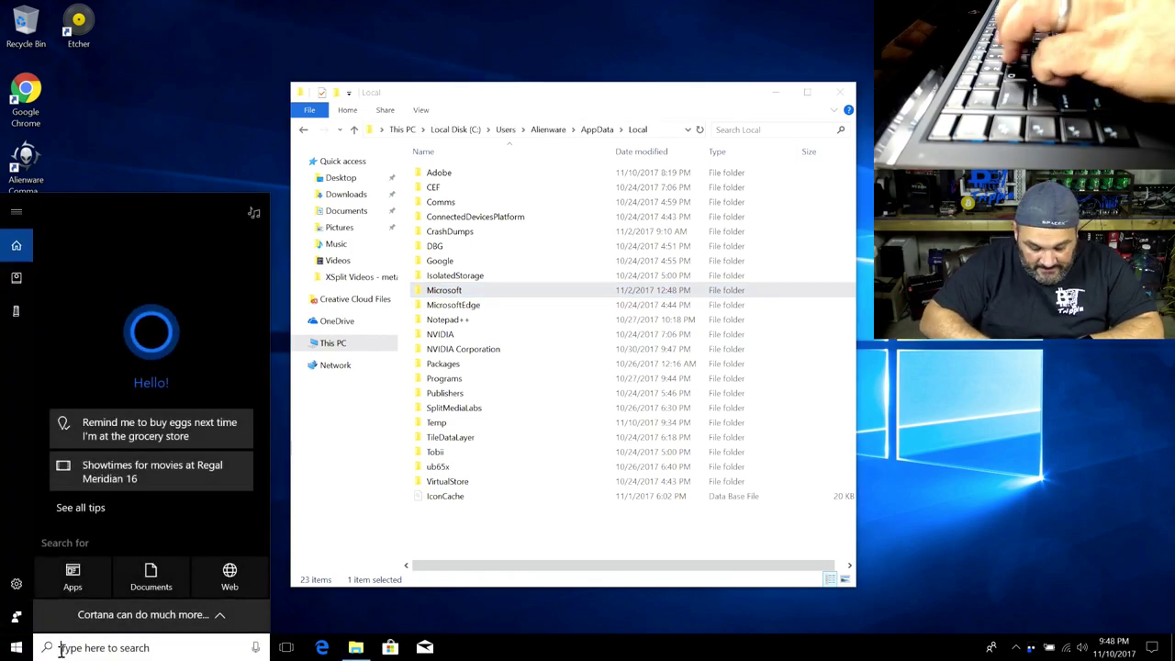
text(%Shell)
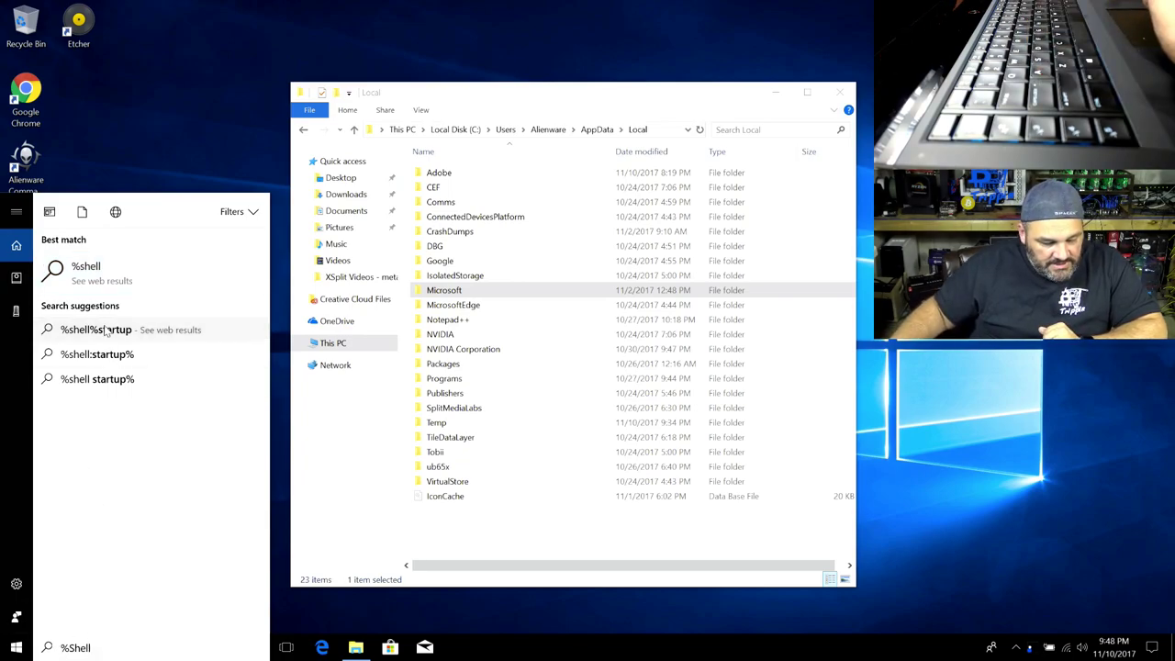
click(104, 328)
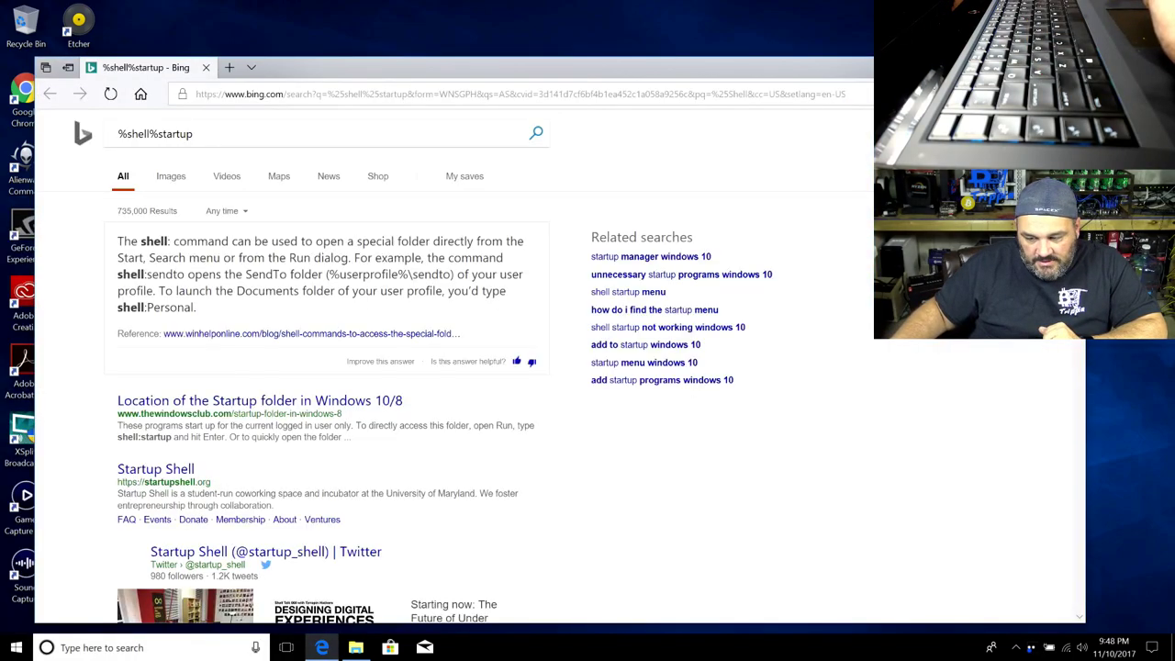
key(alt+F4)
click(172, 643)
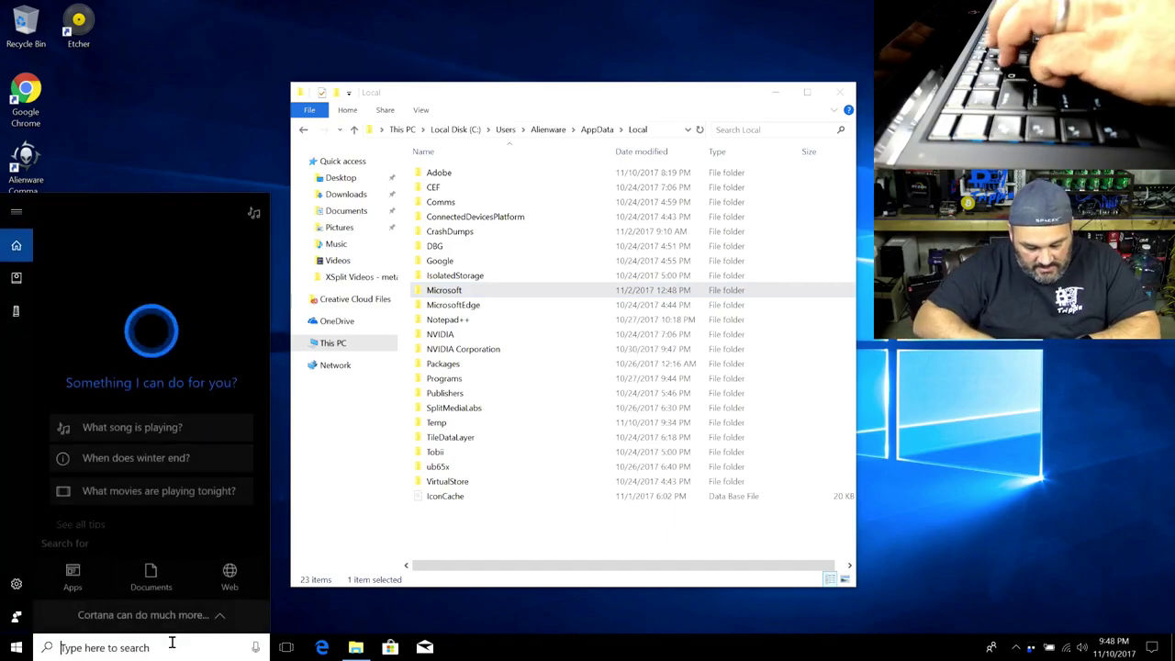
text(%sh)
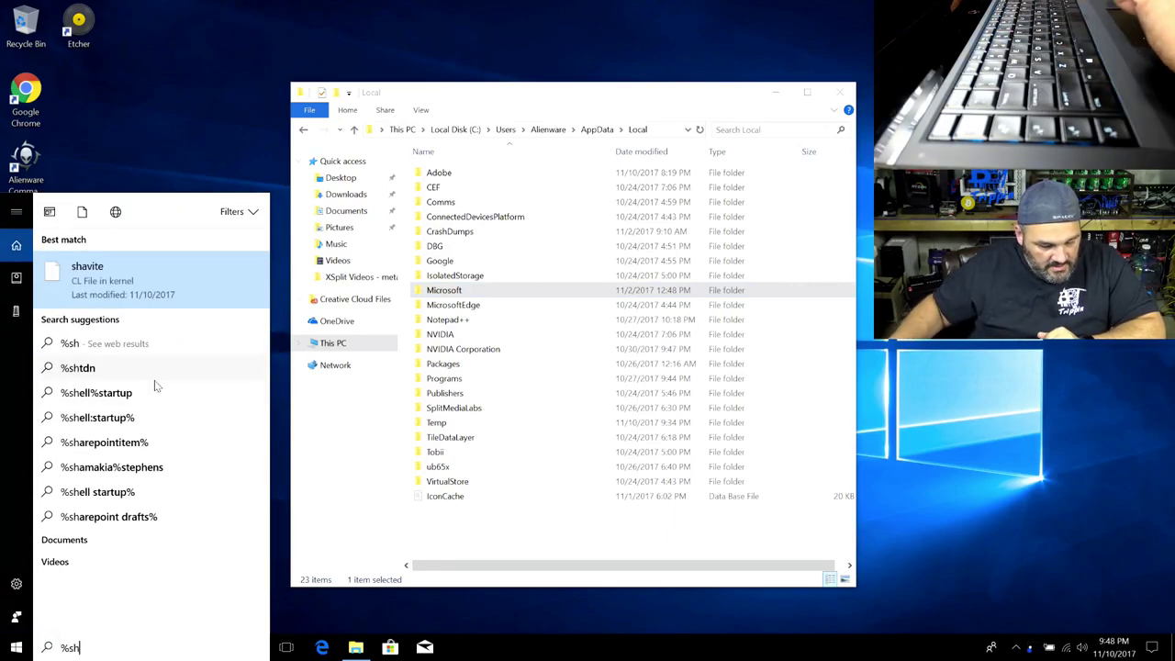
click(147, 419)
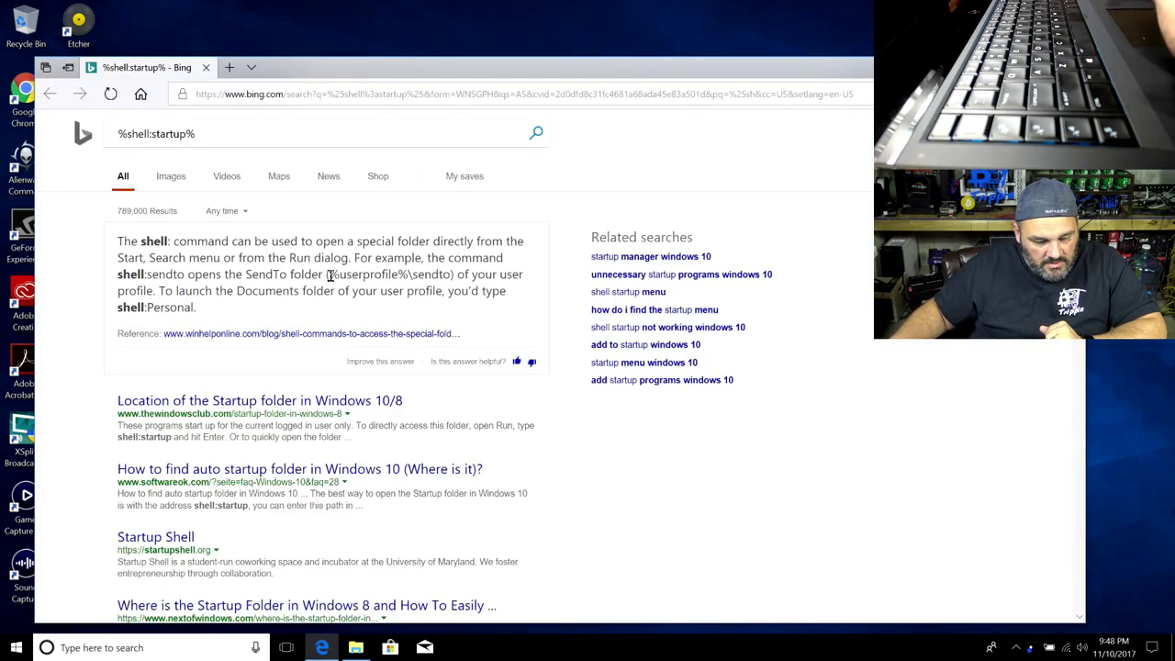
Try to open the Startup folder by searching Windows for shell:startup, and close all browser tabs
click(147, 647)
text(shell:)
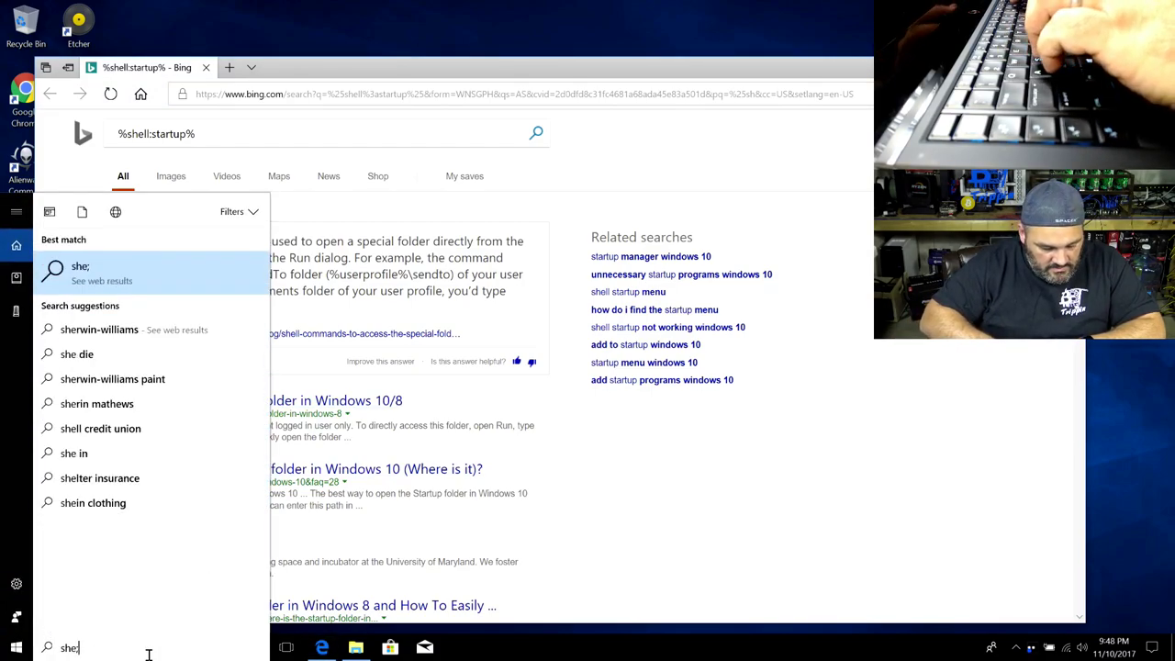
text(startup)
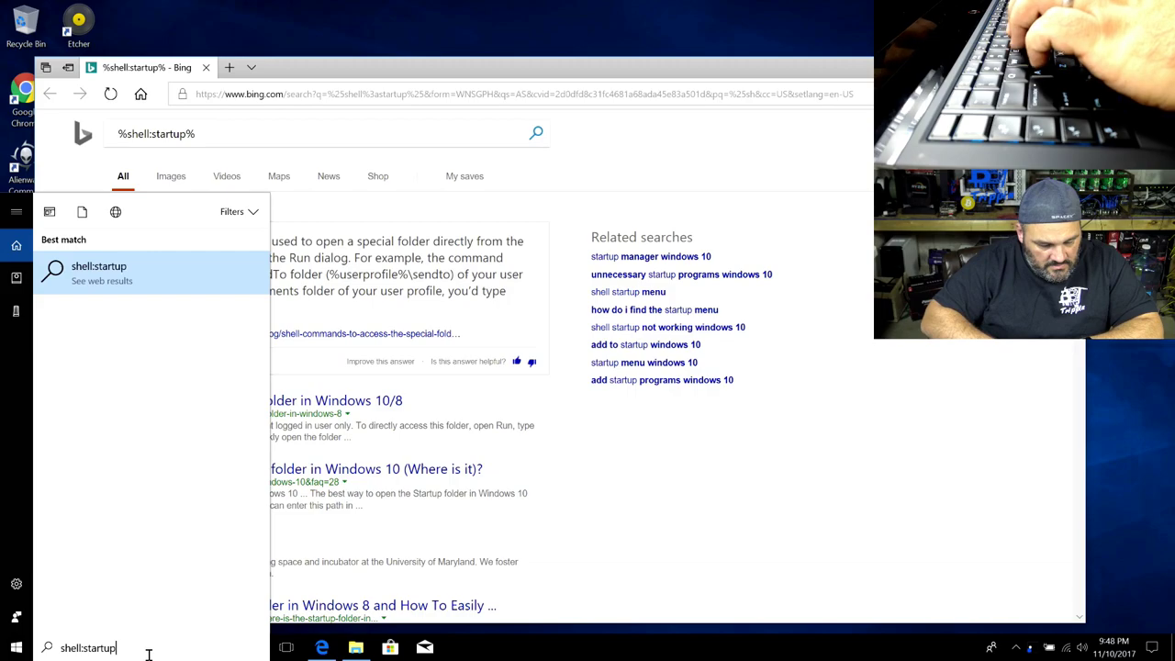
key(Return)
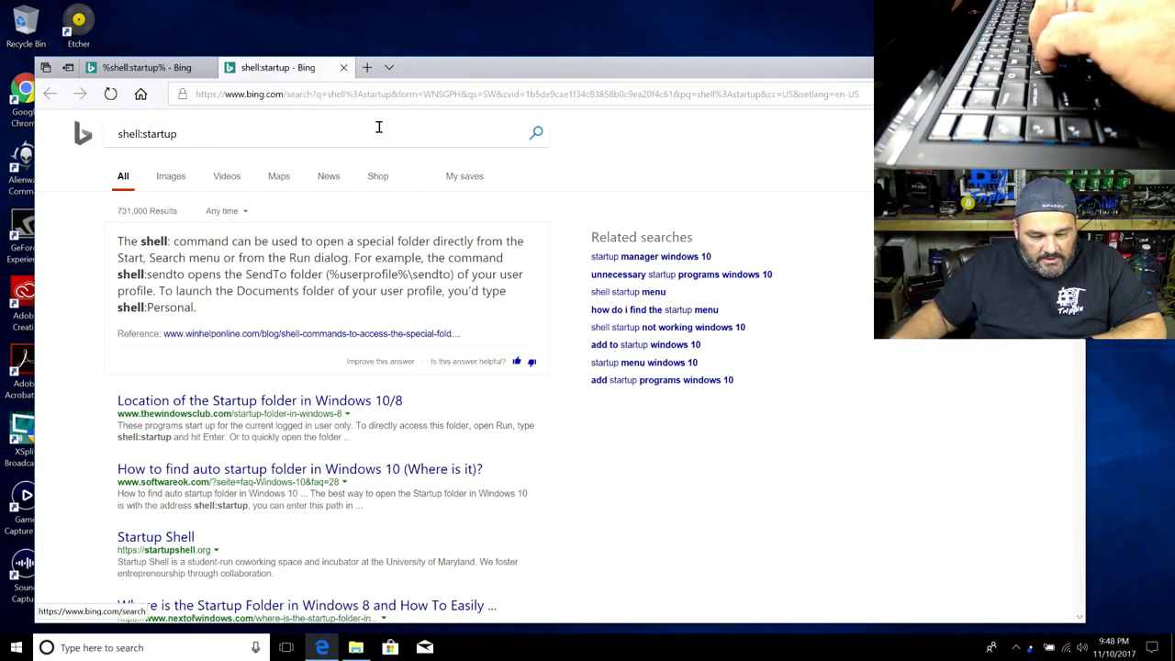
key(alt+F4)
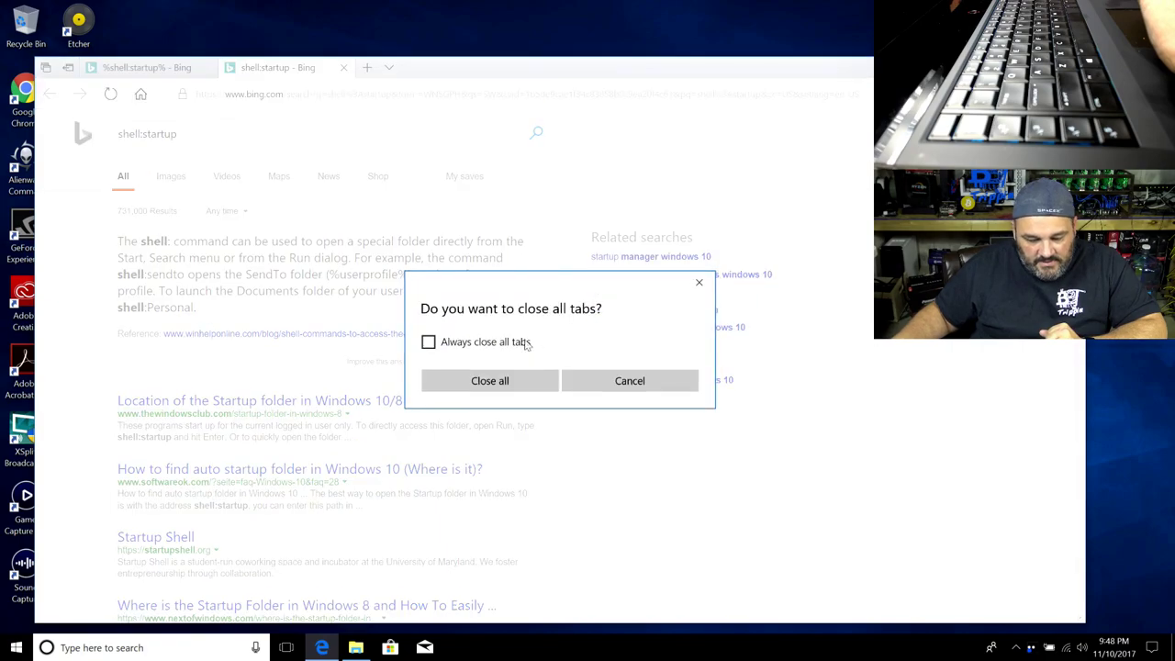
click(514, 381)
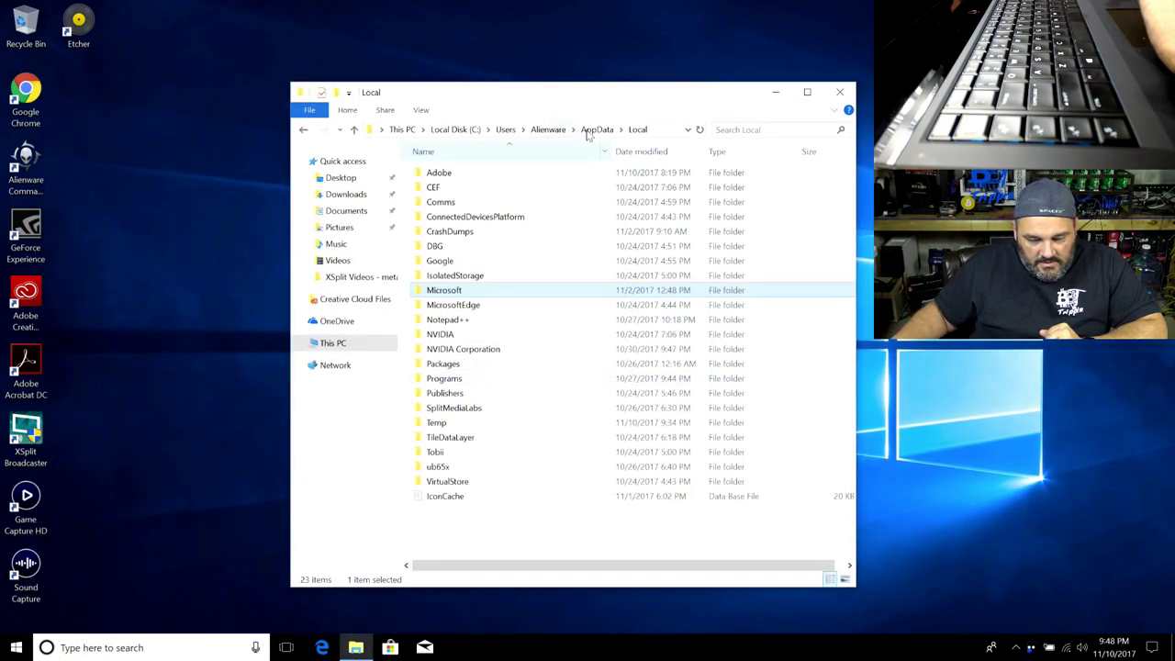
Return to the Alienware user folder and open AppData\Roaming\Microsoft\Windows\Start Menu\Programs\Startup
click(545, 131)
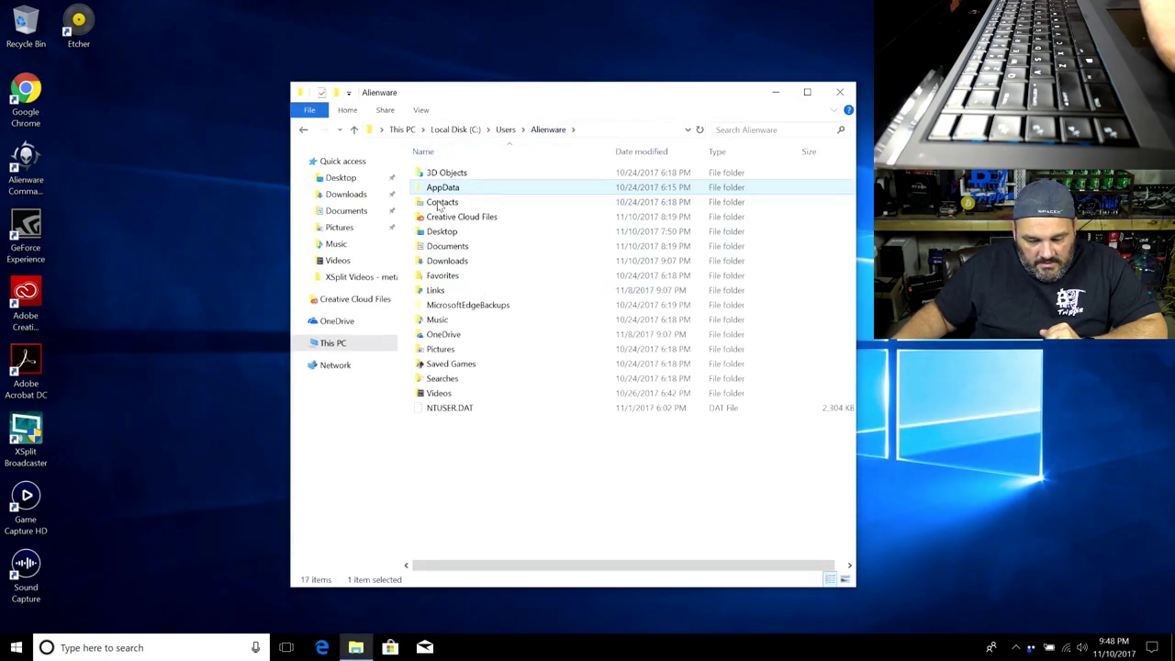
double_click(443, 189)
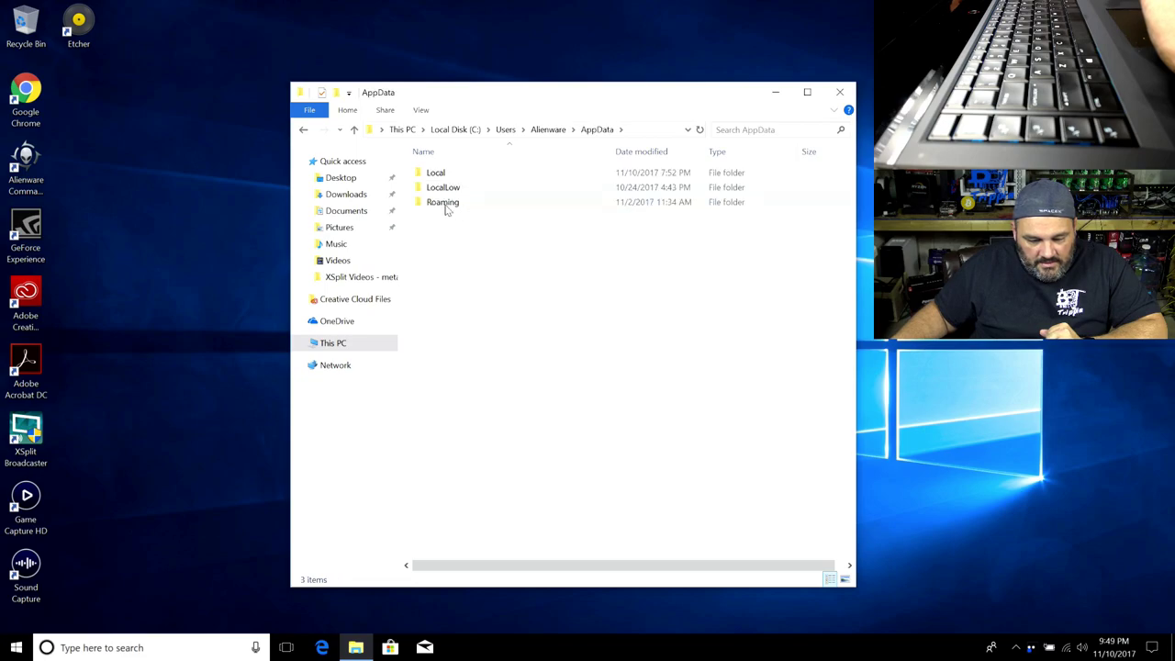
double_click(444, 203)
double_click(459, 220)
double_click(451, 349)
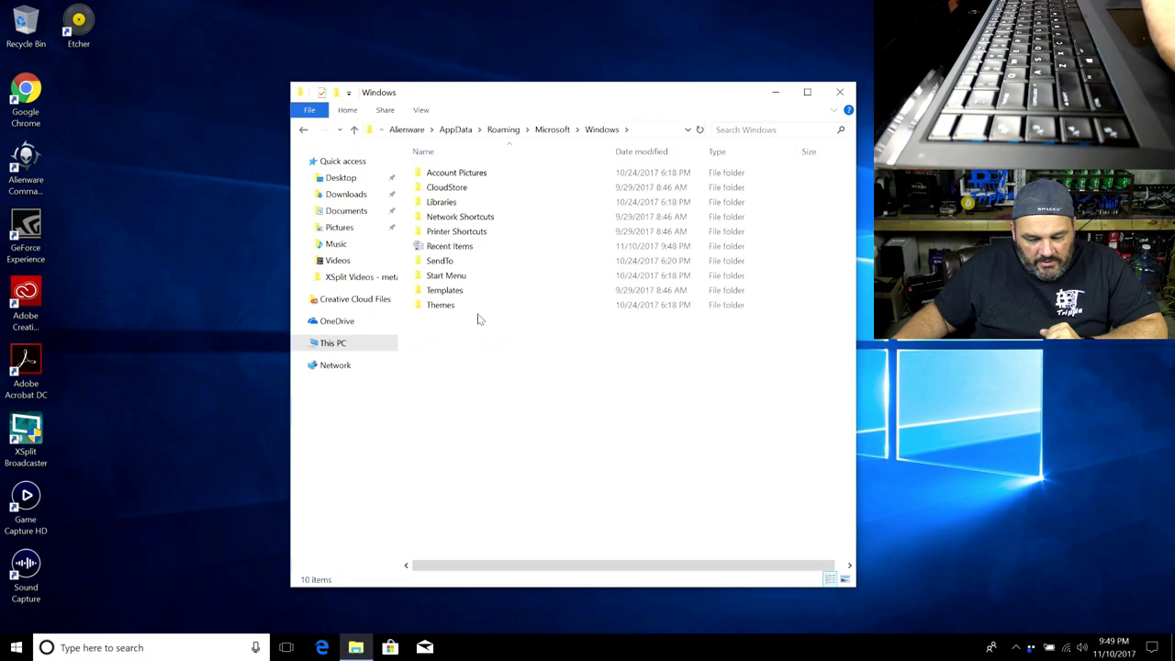
double_click(475, 277)
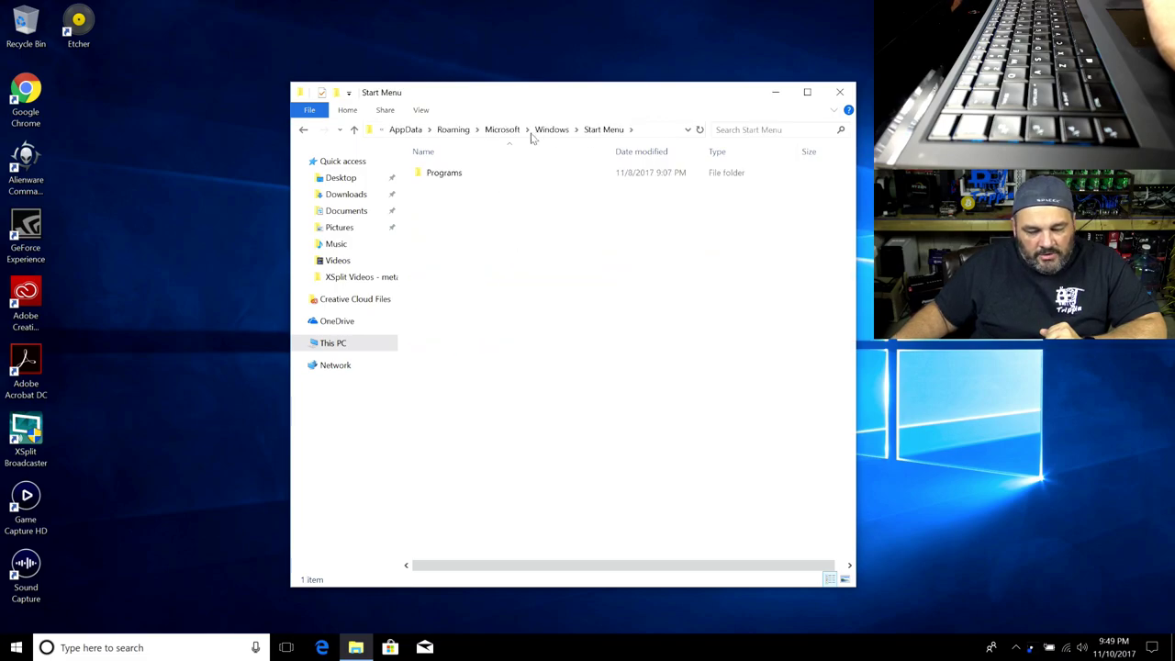
double_click(446, 178)
double_click(448, 188)
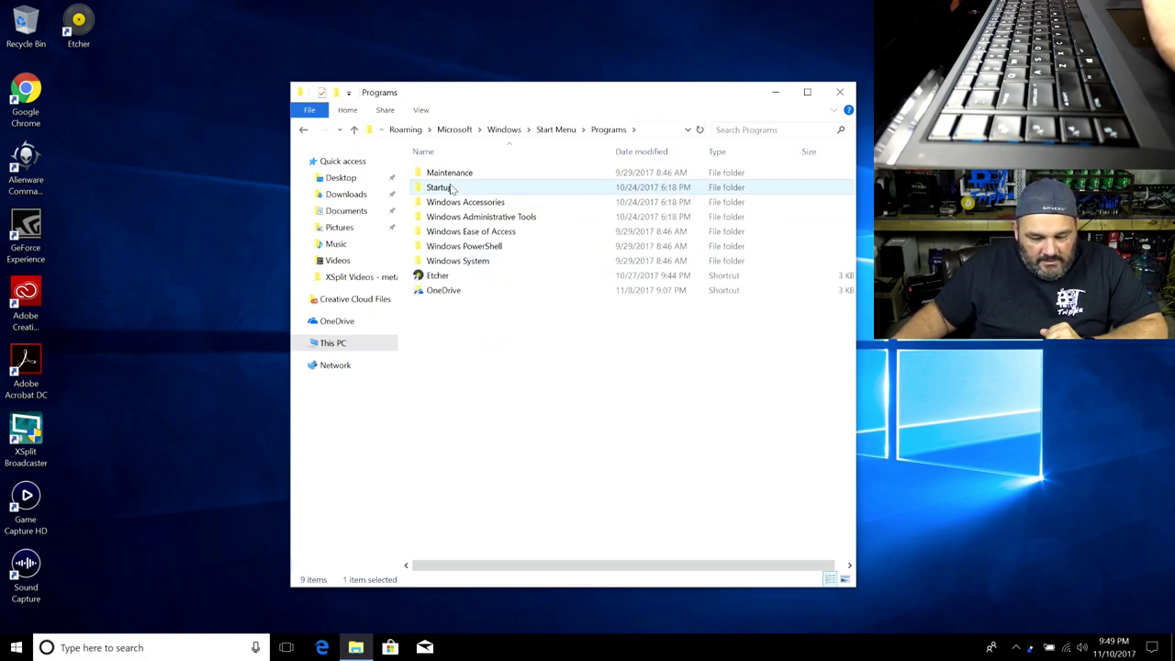
Reveal the Startup folder's full path, and move its window slightly up and to the left on the desktop
click(646, 134)
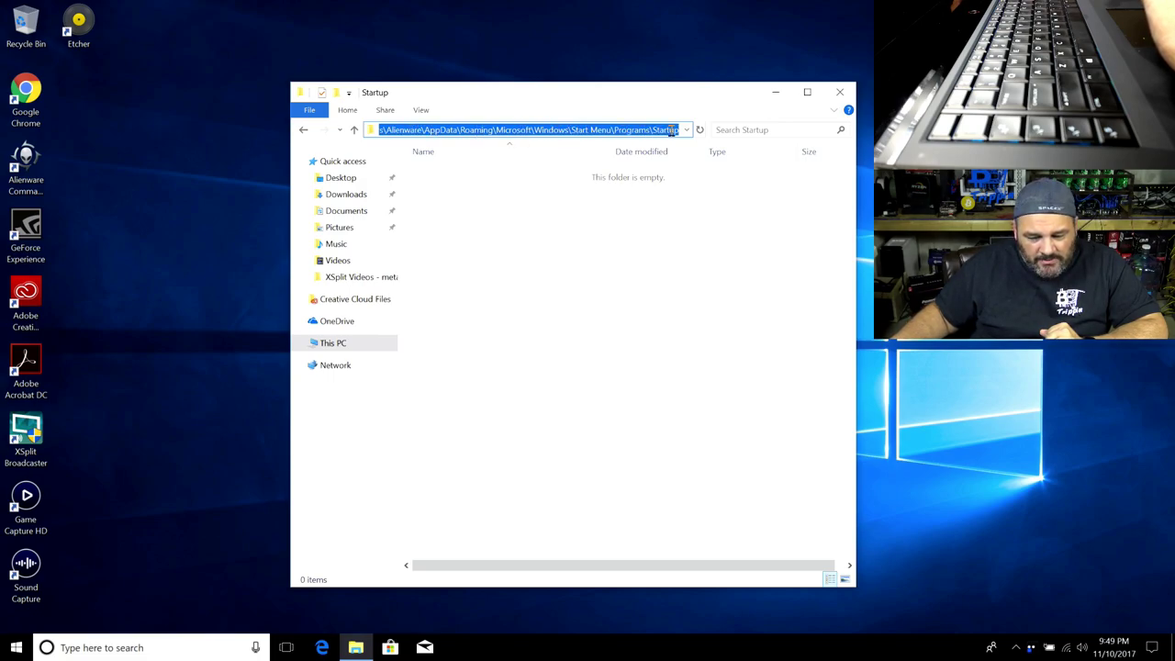
click(598, 262)
drag(570, 96, 513, 79)
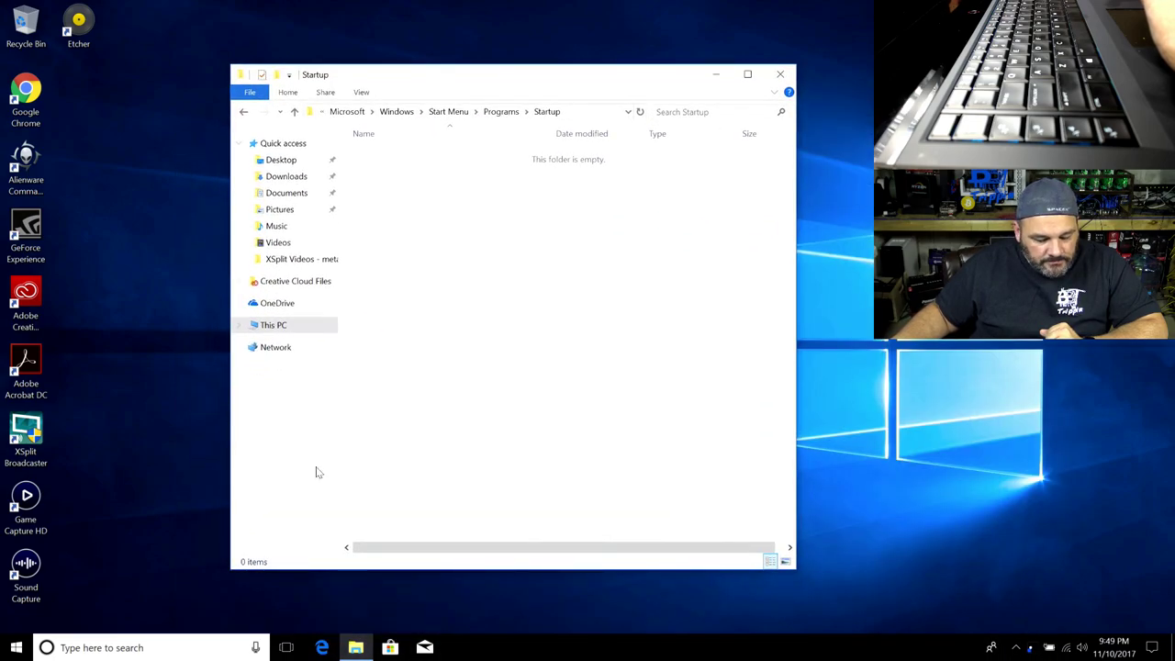
Move the bbt-multiminerv5.6 - Autostart shortcut from the inner bbt-multiminer-v5.6.1 folder in Downloads into the Startup folder
right_click(355, 647)
click(351, 572)
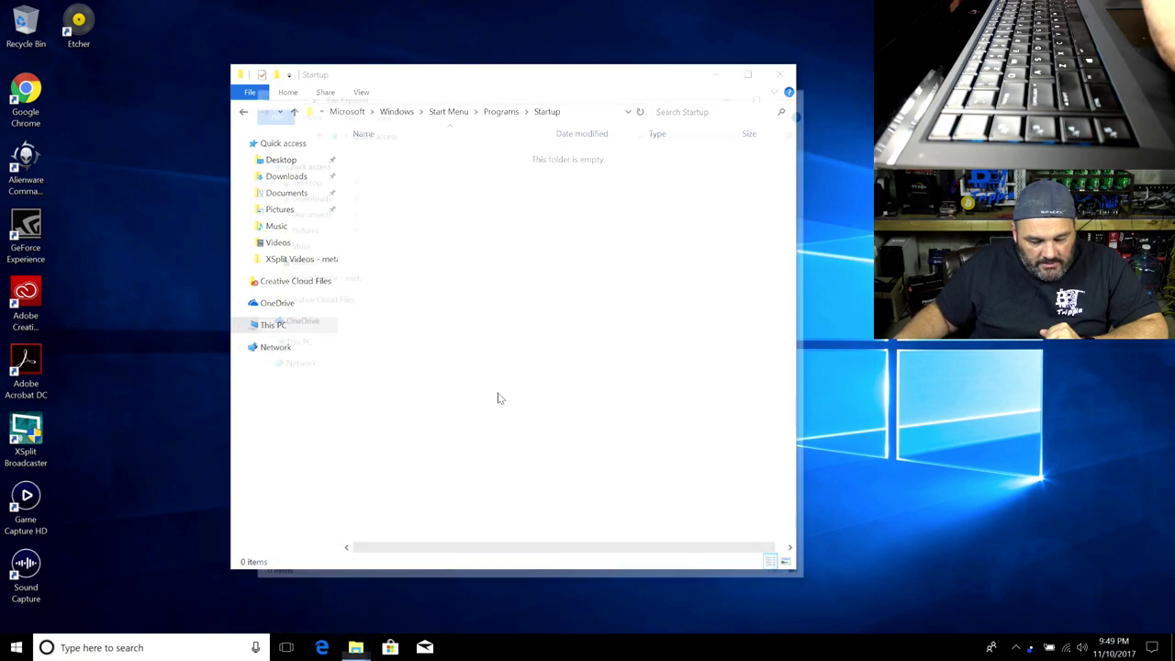
click(303, 194)
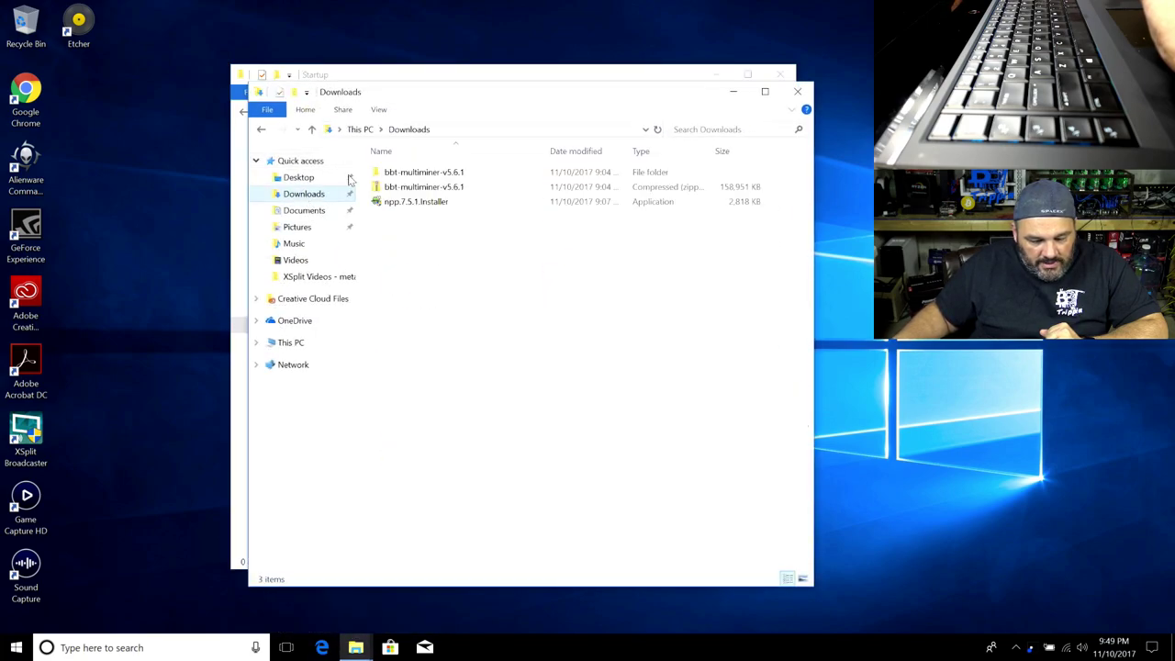
double_click(419, 173)
double_click(425, 171)
drag(542, 101, 893, 177)
drag(808, 292, 451, 230)
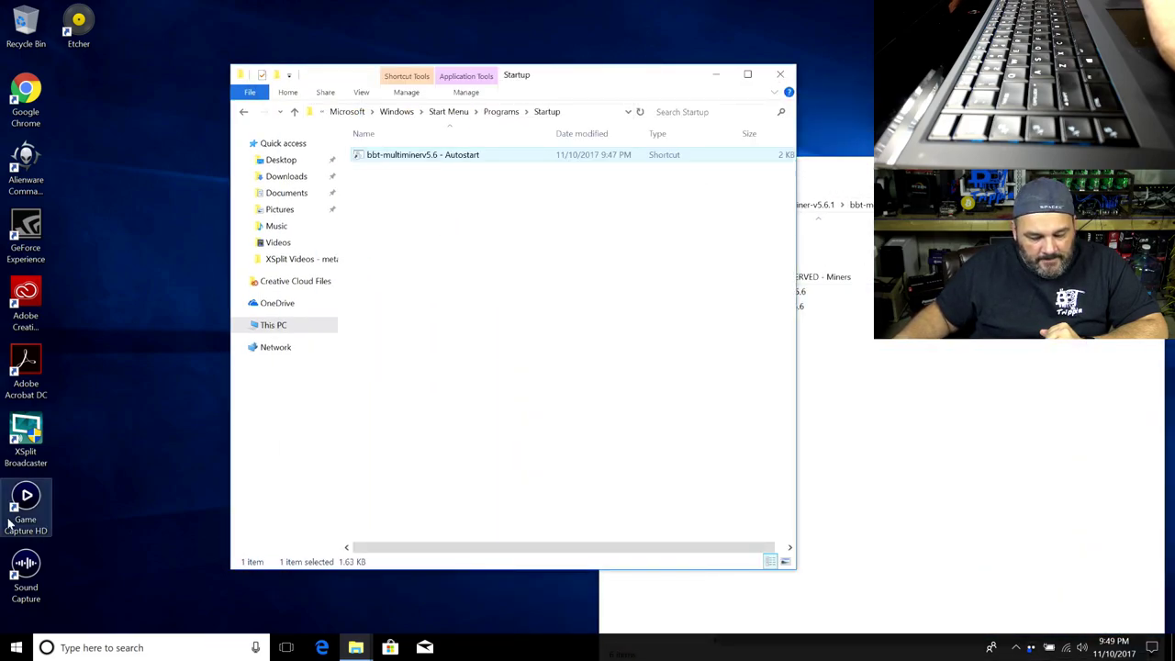
Restart Windows to test the autostart shortcut, move the miner's console window toward the middle of the desktop, and close it
click(16, 648)
click(17, 617)
click(45, 583)
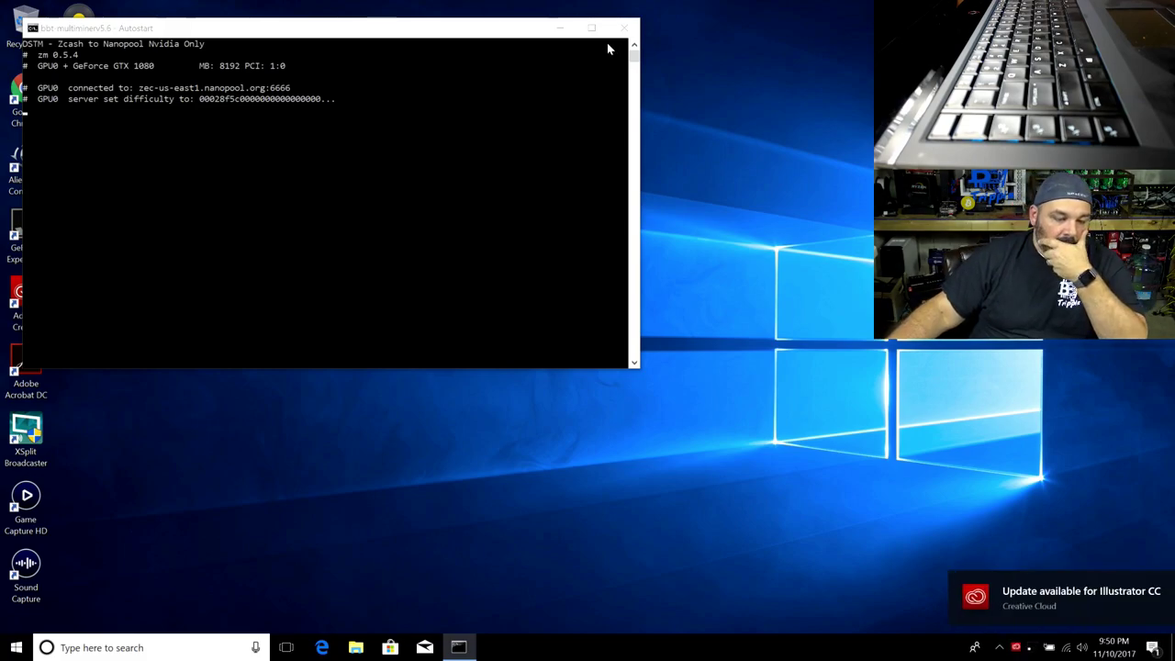
drag(480, 43, 704, 136)
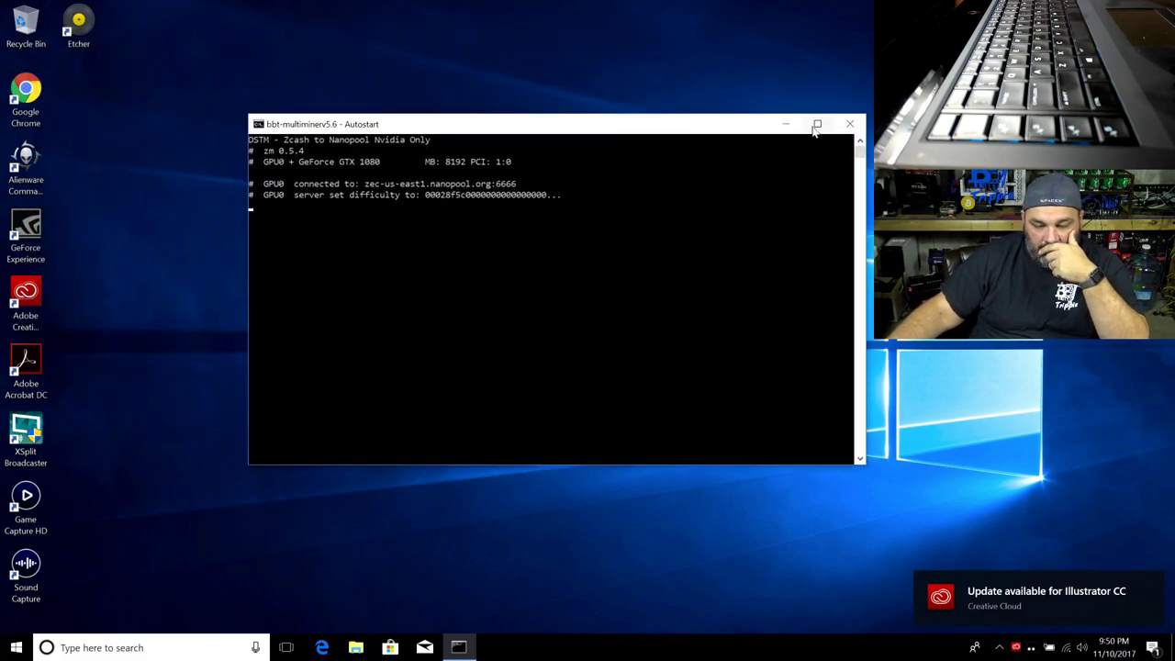
click(851, 124)
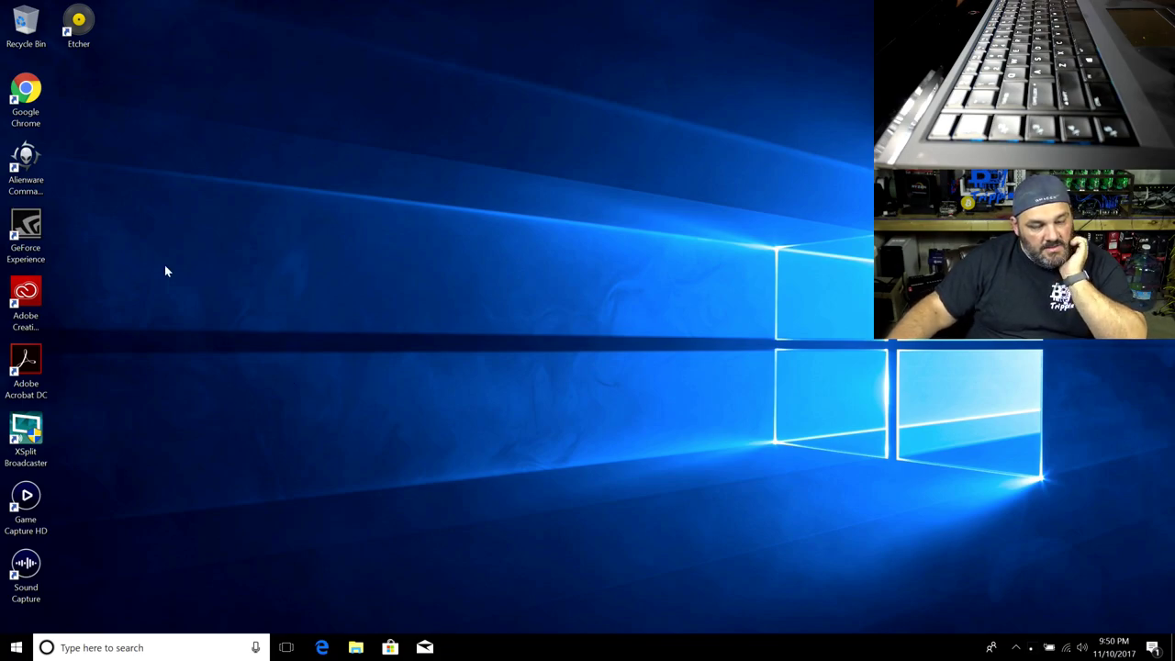
Open the bbt-multiminerv5.6 batch file from the inner bbt-multiminer-v5.6.1 folder in Downloads for editing in Notepad++
click(360, 648)
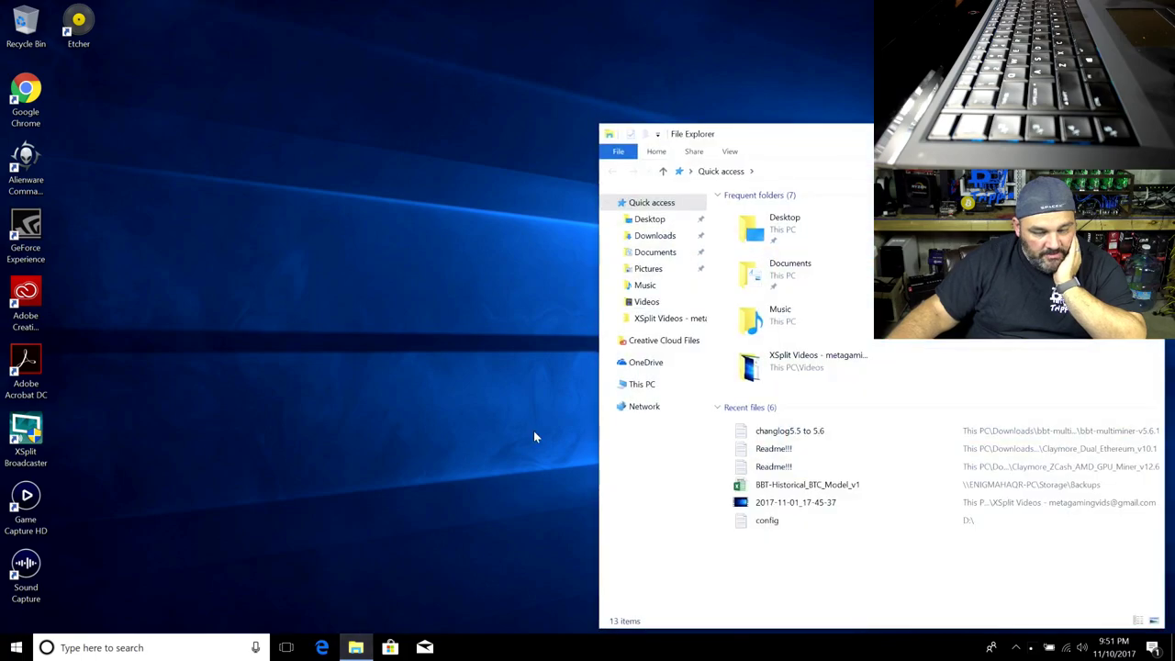
click(657, 237)
double_click(746, 213)
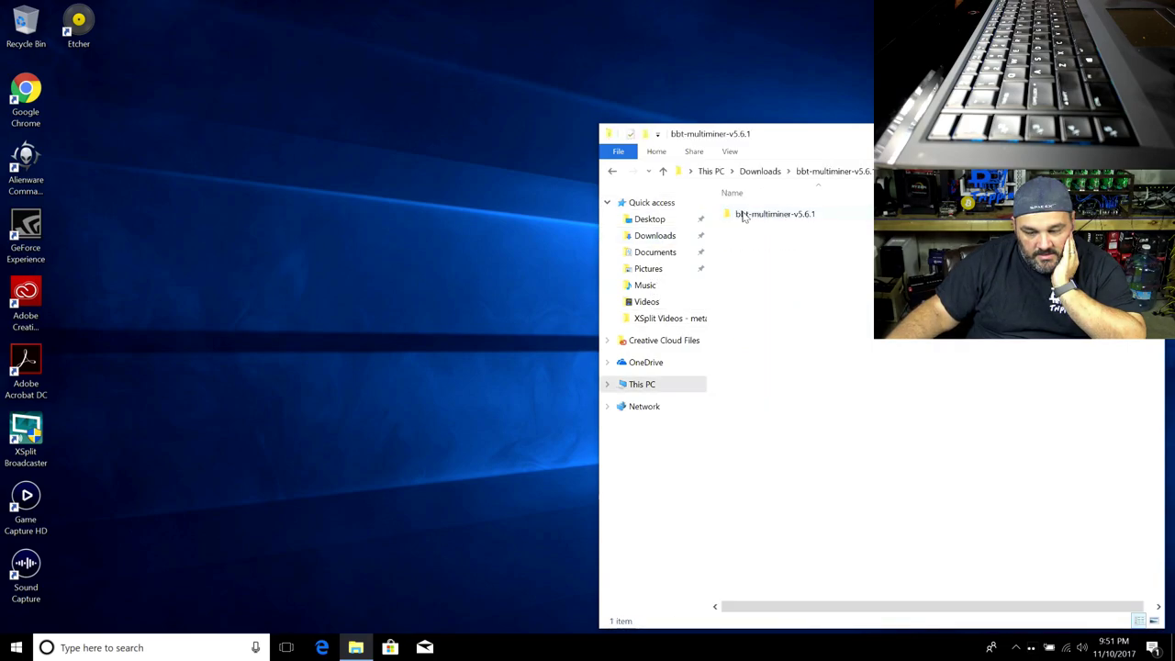
double_click(767, 213)
drag(865, 134, 626, 123)
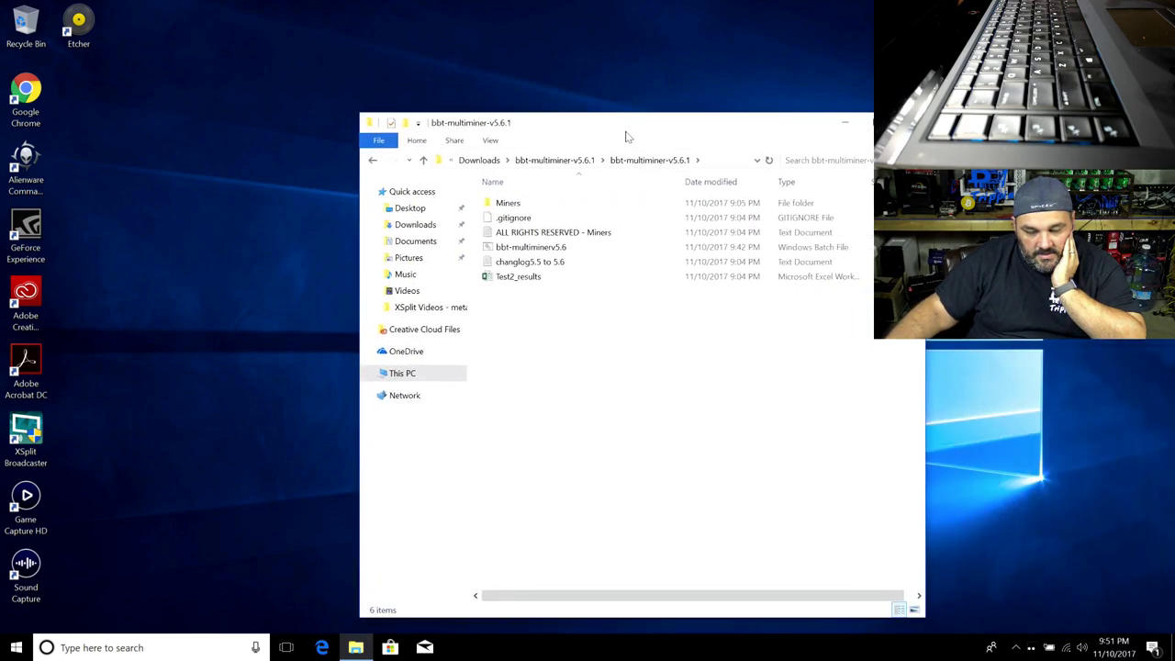
click(528, 248)
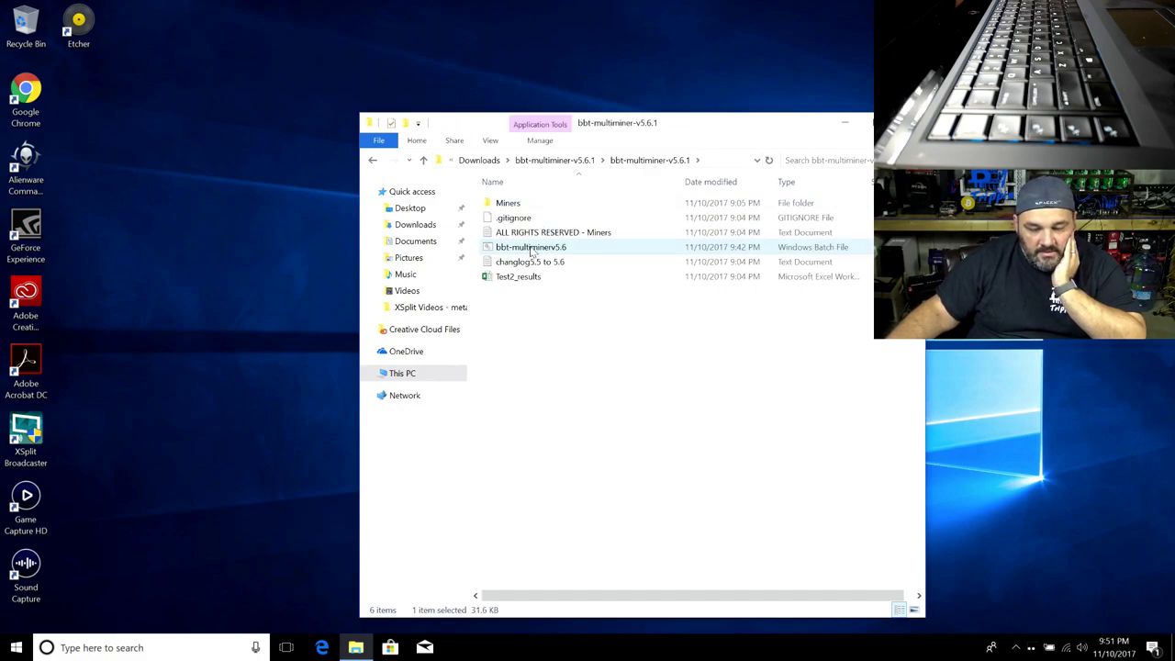
right_click(530, 247)
click(595, 357)
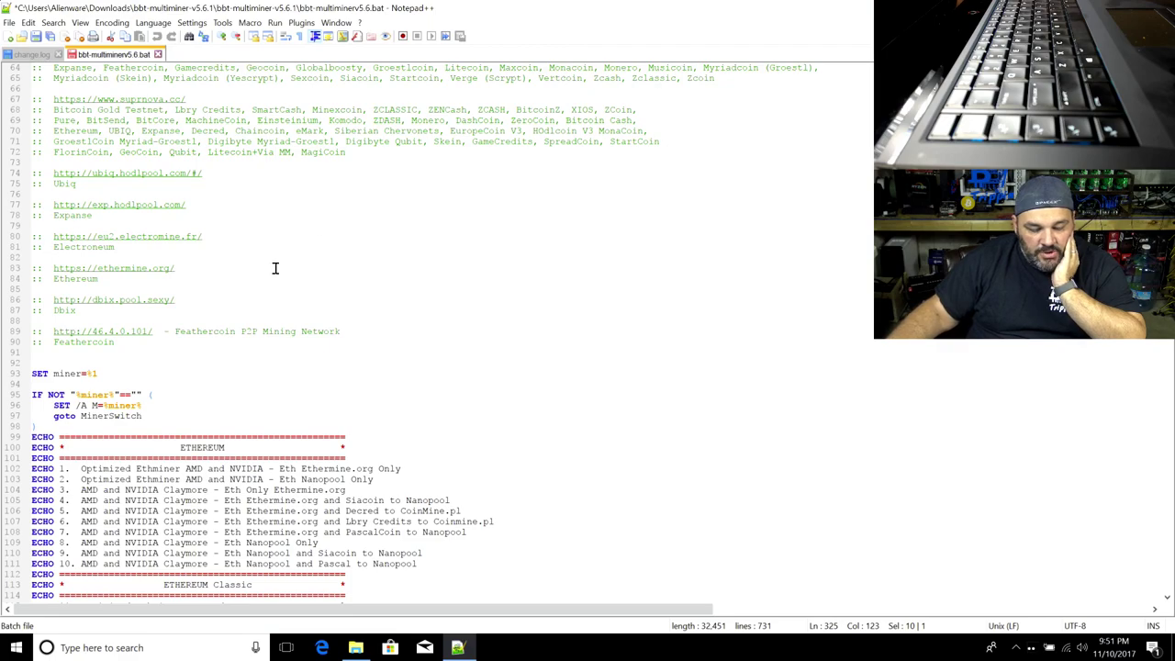
Examine the batch file's ECHO menu of miners, and highlight the Expanse to Hodl Pool entry and its option number 38
scroll(274, 268, down, 9)
click(148, 323)
scroll(195, 322, down, 7)
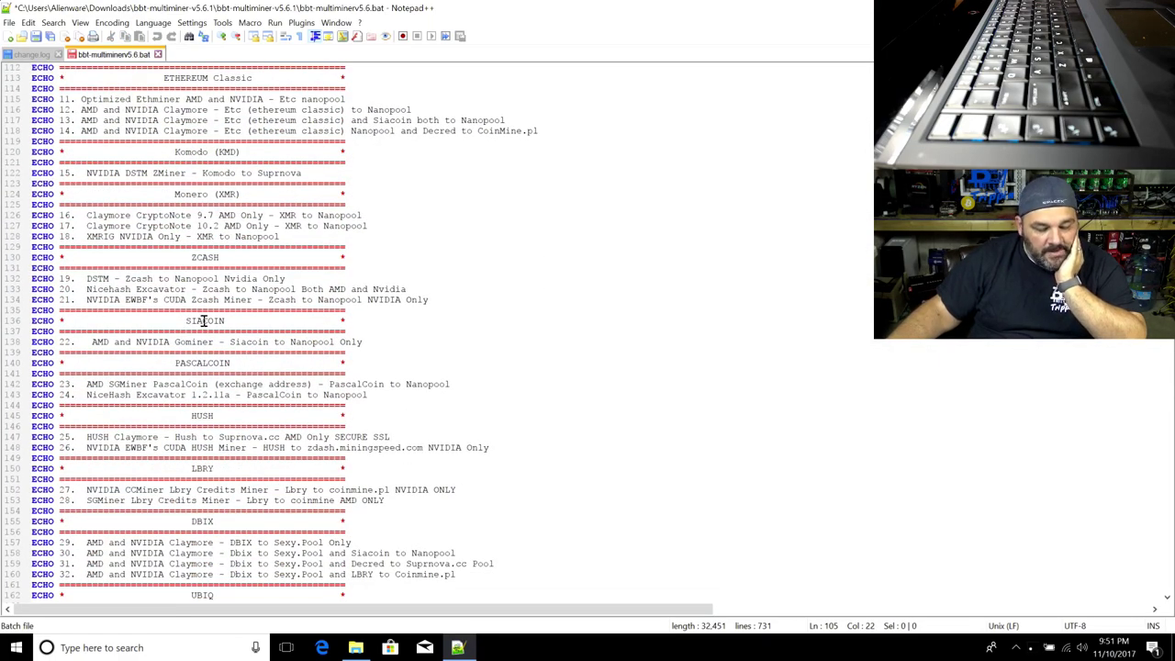
scroll(202, 319, down, 7)
scroll(206, 297, down, 2)
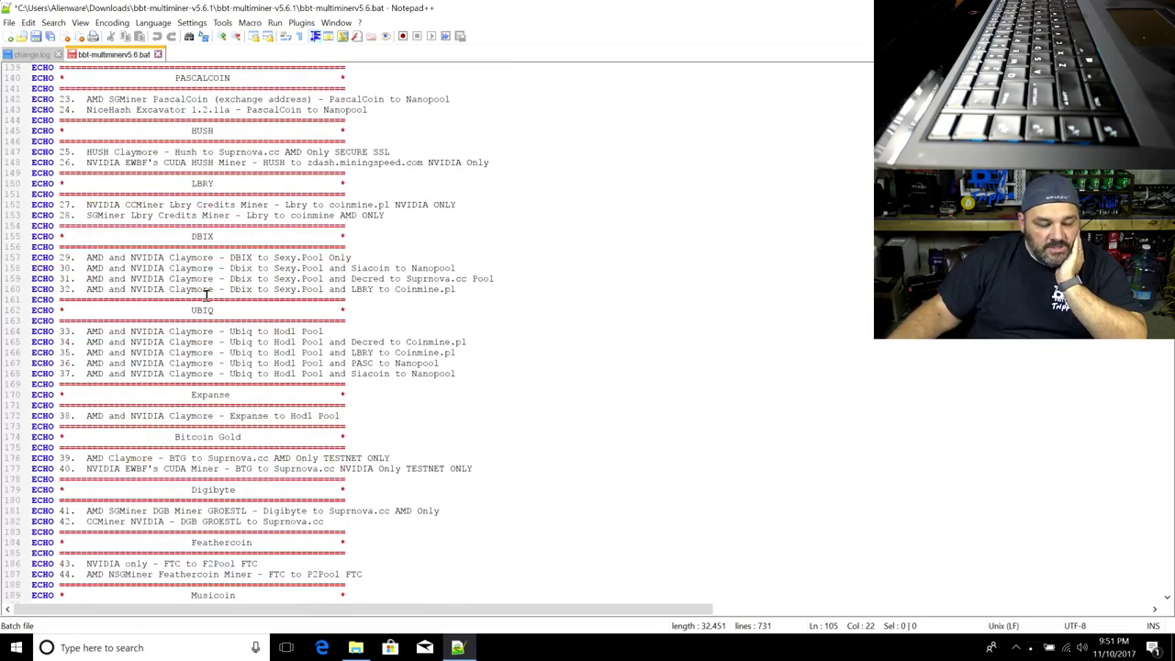
scroll(207, 294, down, 4)
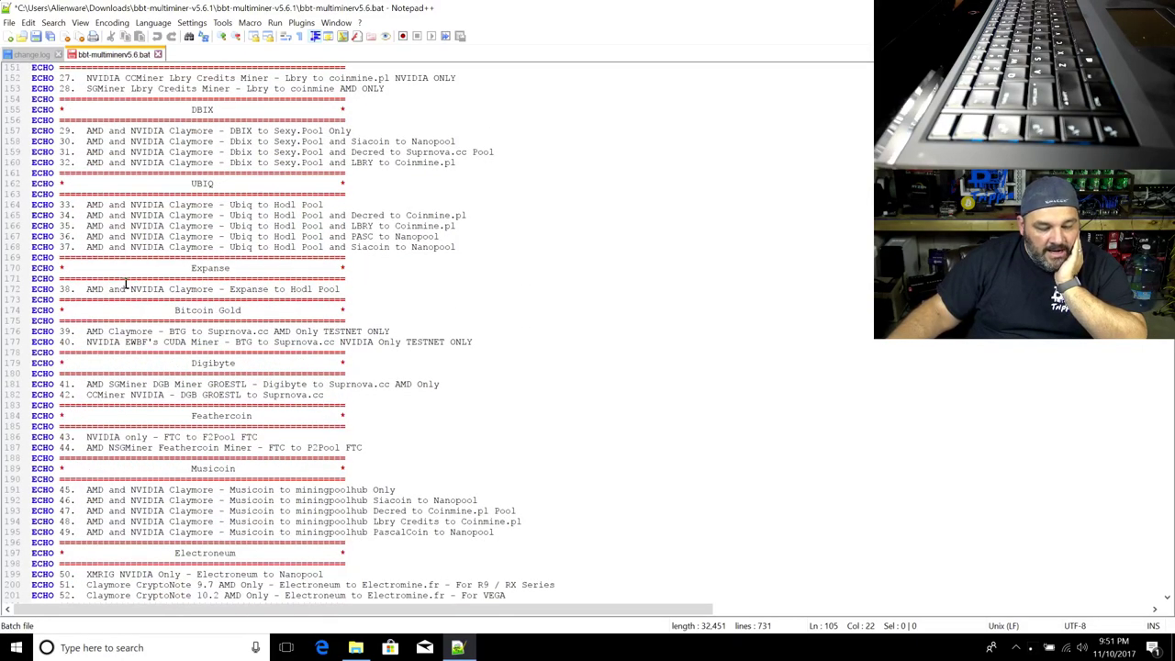
drag(230, 288, 342, 288)
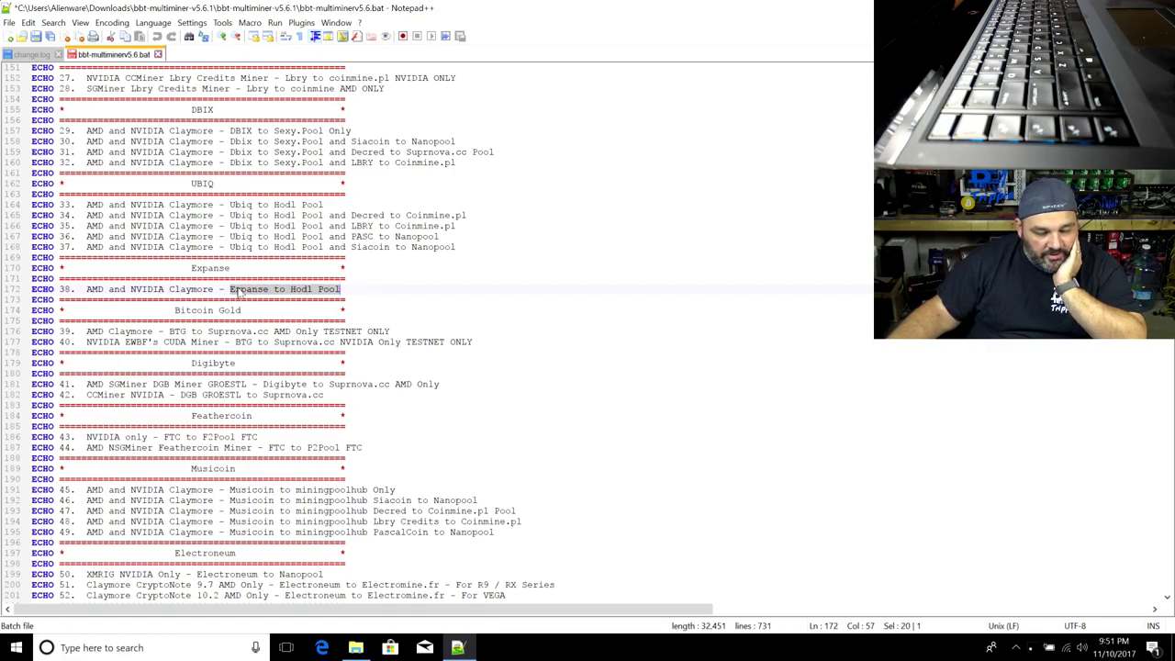
double_click(64, 289)
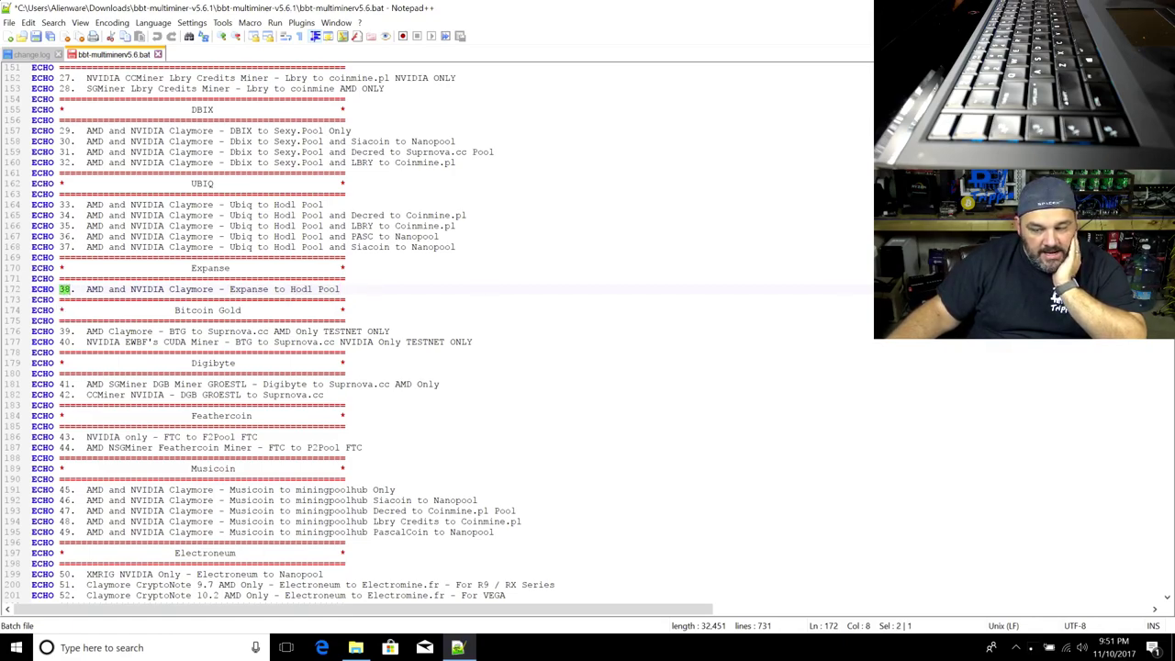
Trace option 38 through its GOTO exp1 line to the matching :exp1 section under Expanse Miners
scroll(275, 331, down, 20)
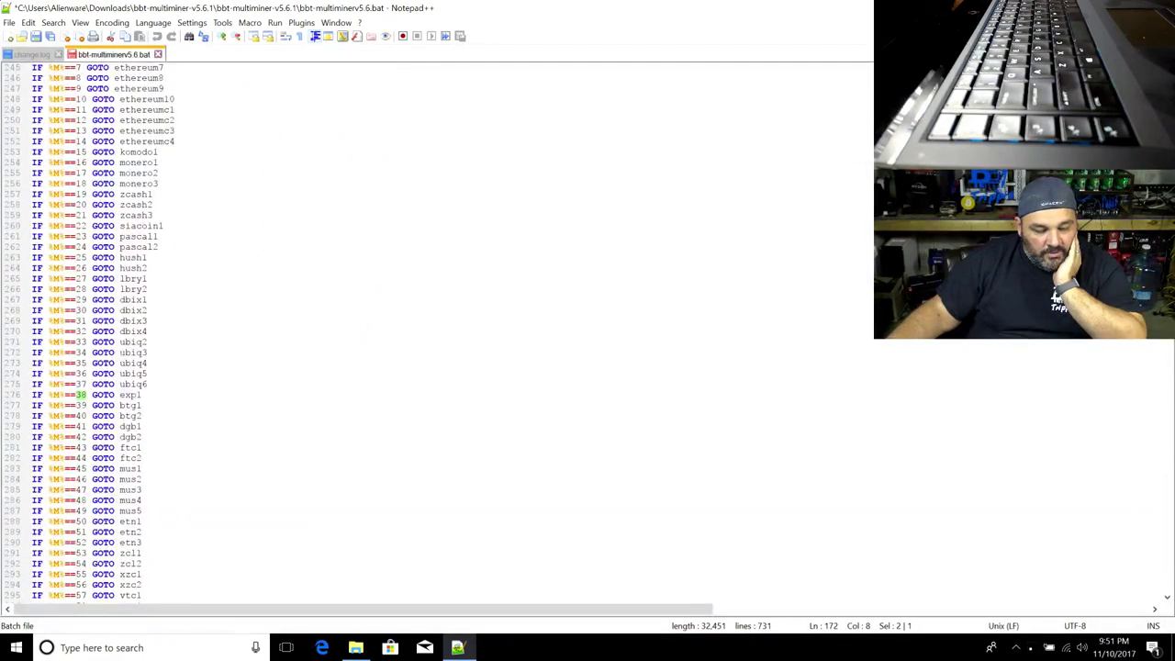
double_click(130, 394)
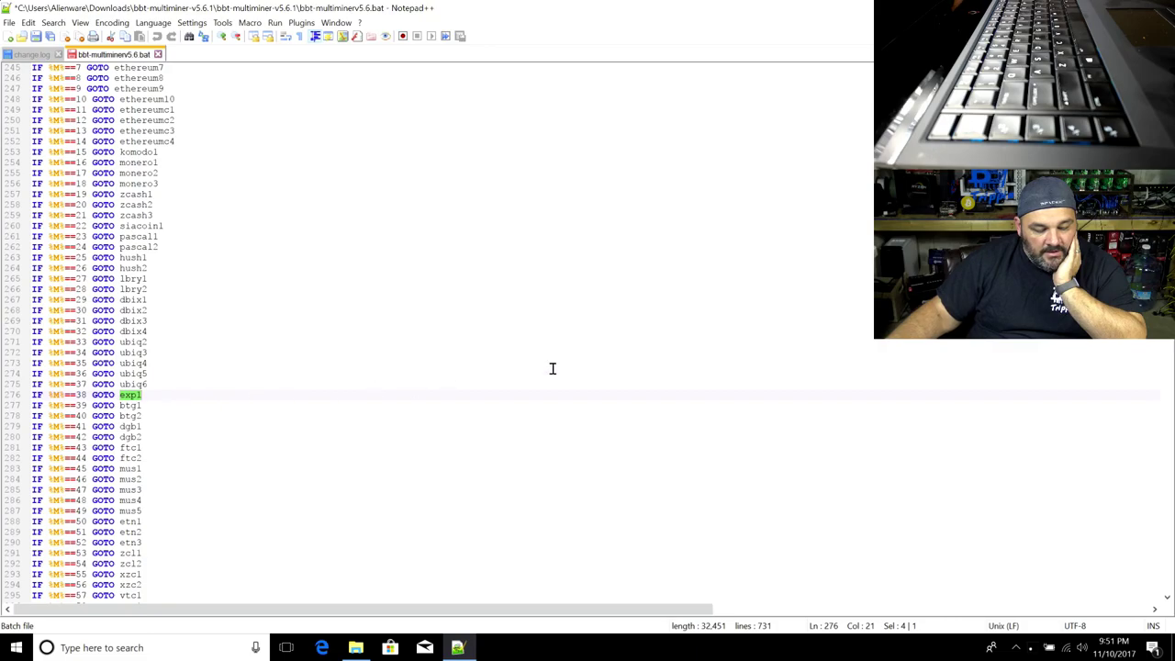
scroll(441, 330, down, 20)
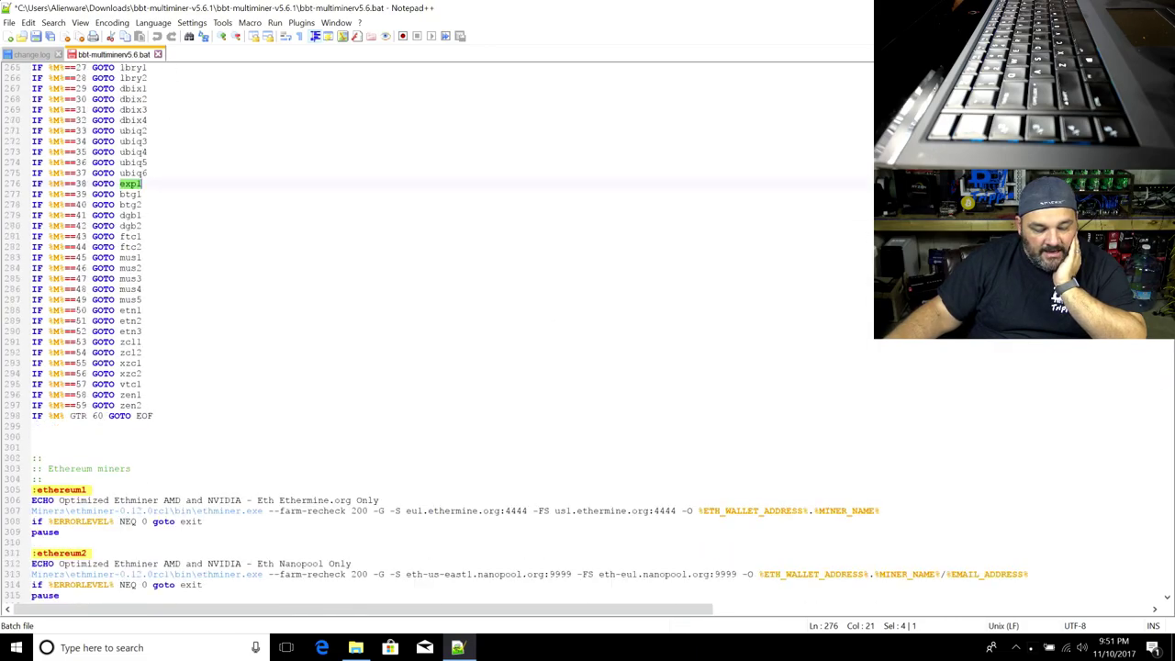
scroll(441, 330, down, 20)
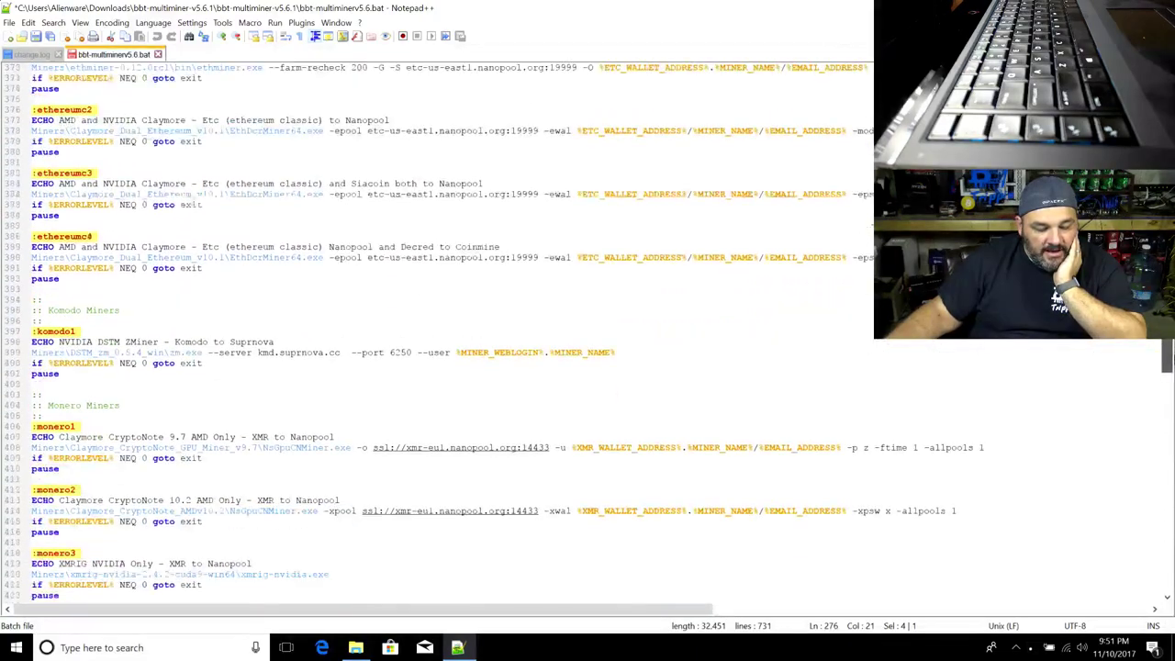
scroll(440, 331, down, 20)
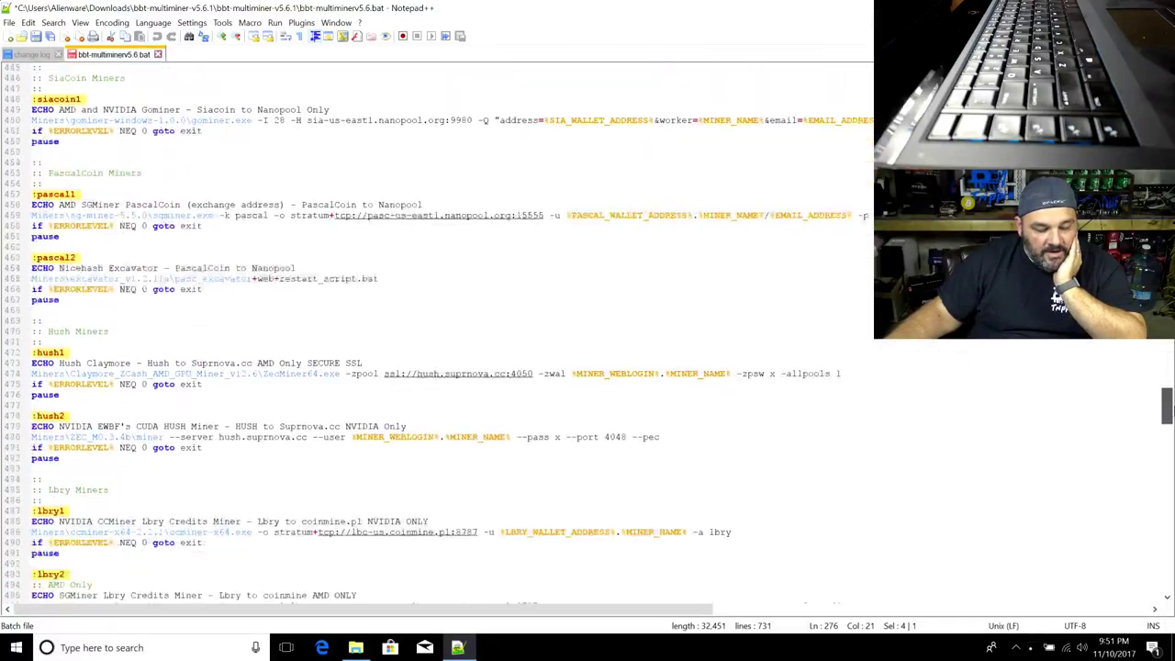
scroll(290, 502, down, 10)
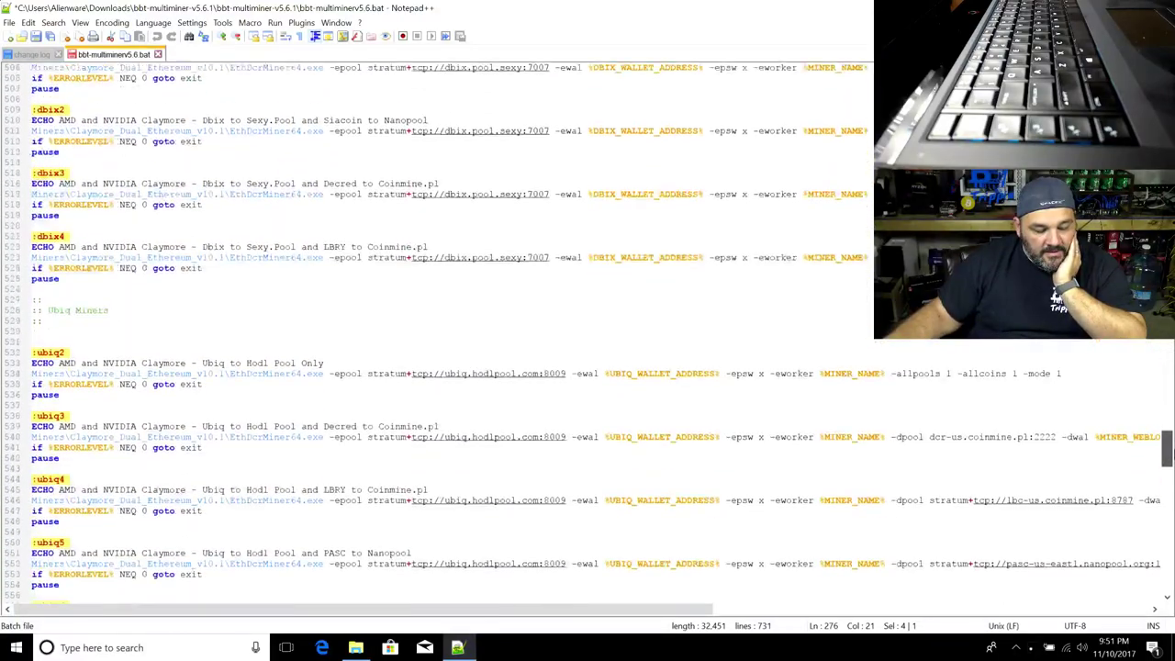
scroll(290, 502, down, 3)
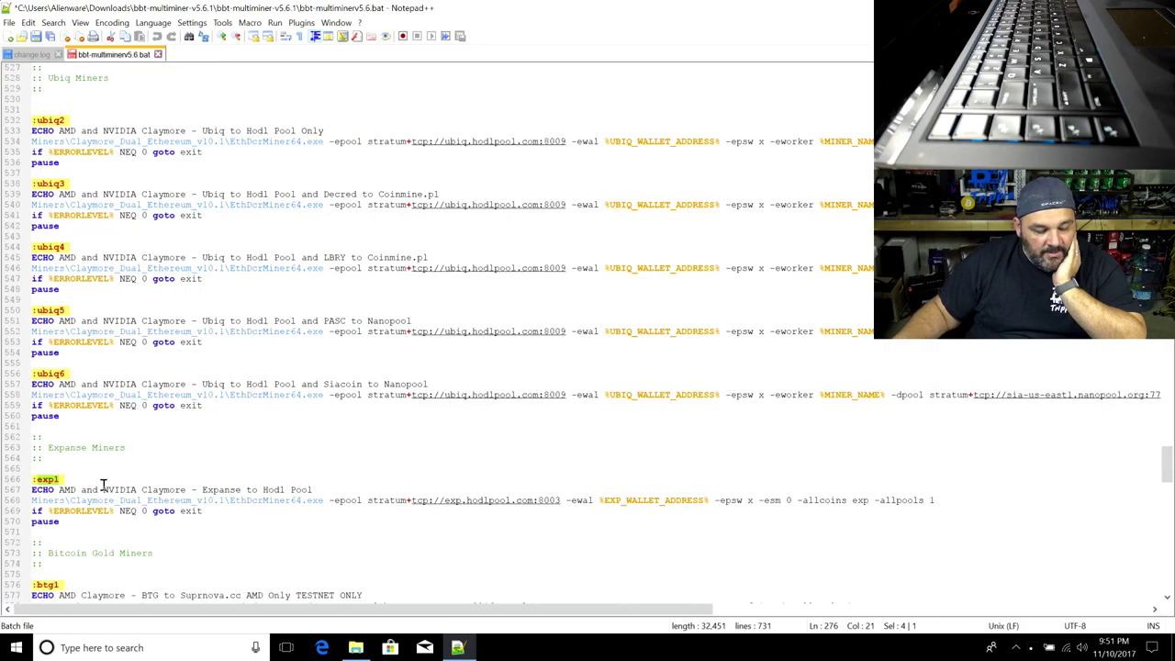
click(156, 438)
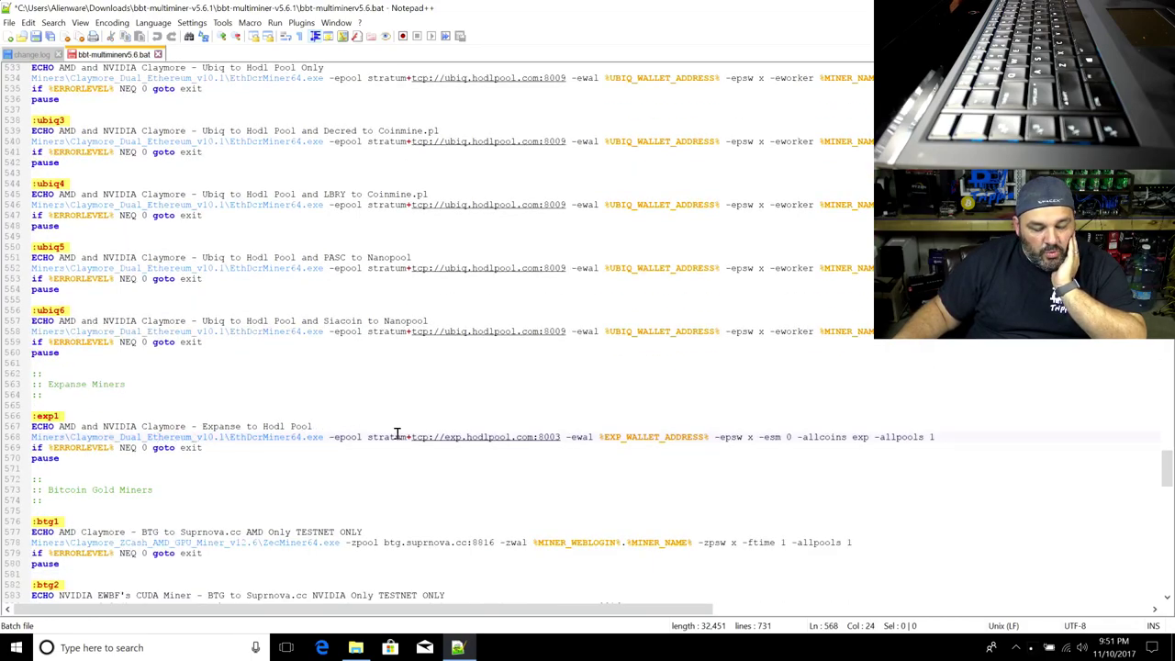
Highlight the stratum pool address and EXP_WALLET_ADDRESS in the exp1 command, and MINER_WEBLOGIN in the btg1 command
drag(375, 435, 567, 435)
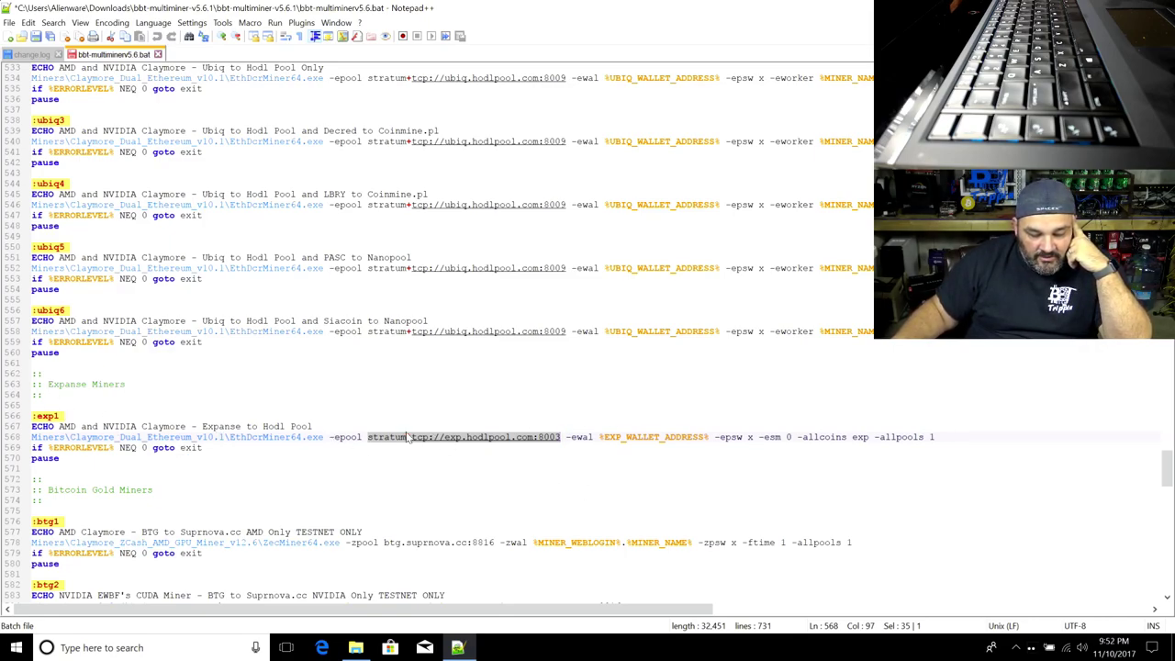
double_click(620, 437)
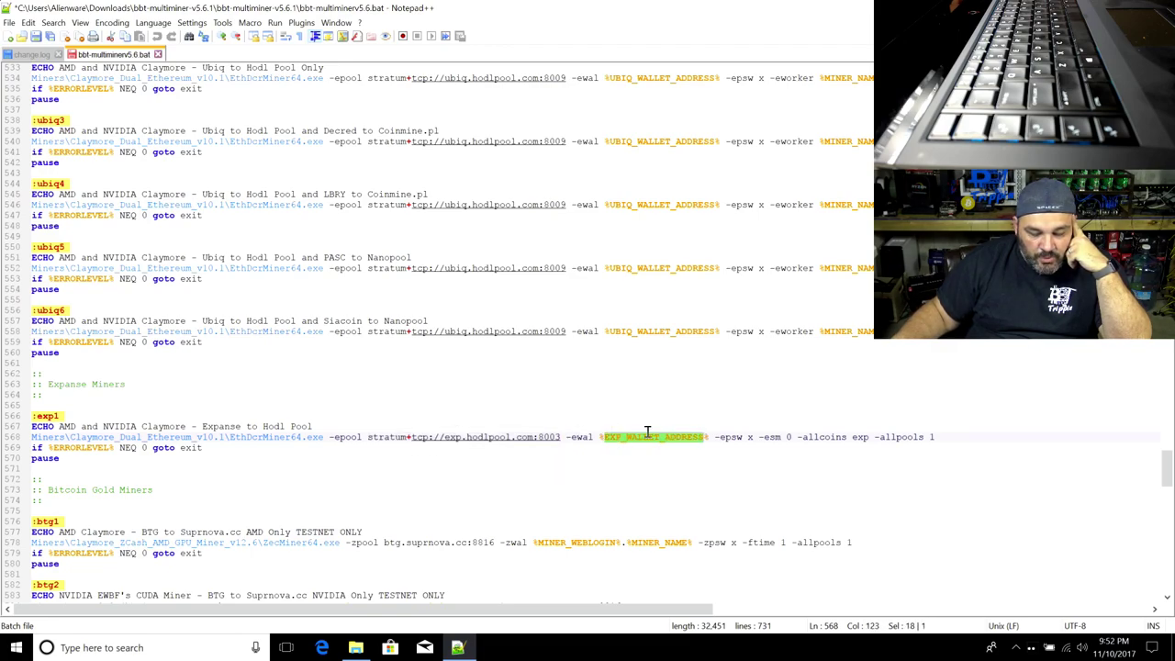
double_click(567, 542)
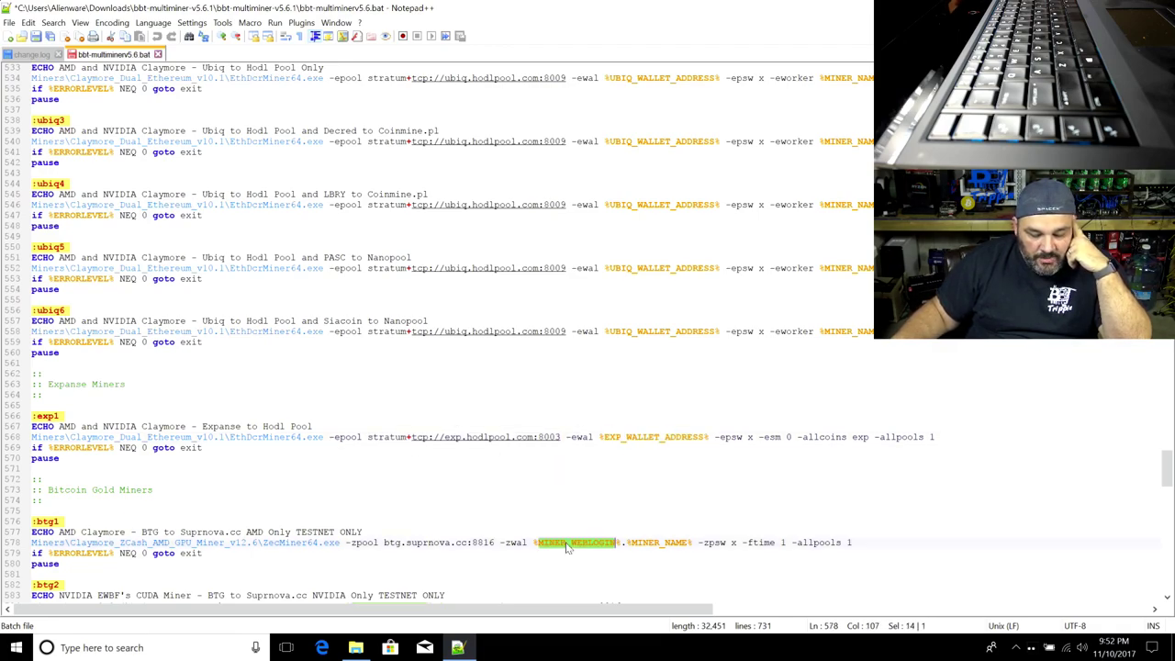